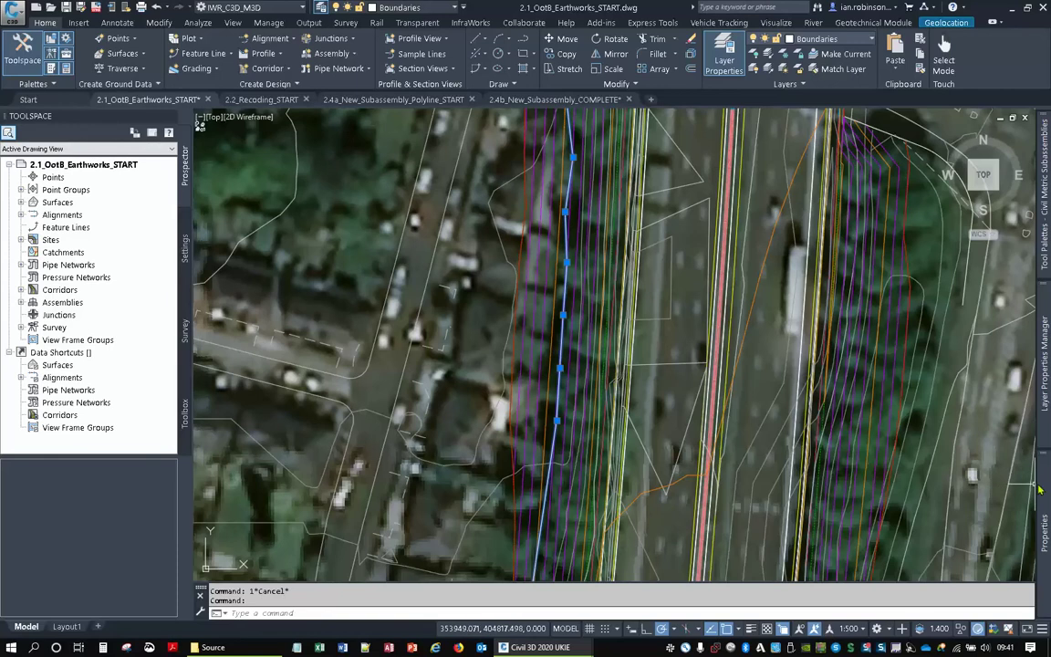
Deselect the blue 3D polyline, reframe the corridor plan, and expand the Civil Metric Subassemblies palette.
mouse_move(1041, 490)
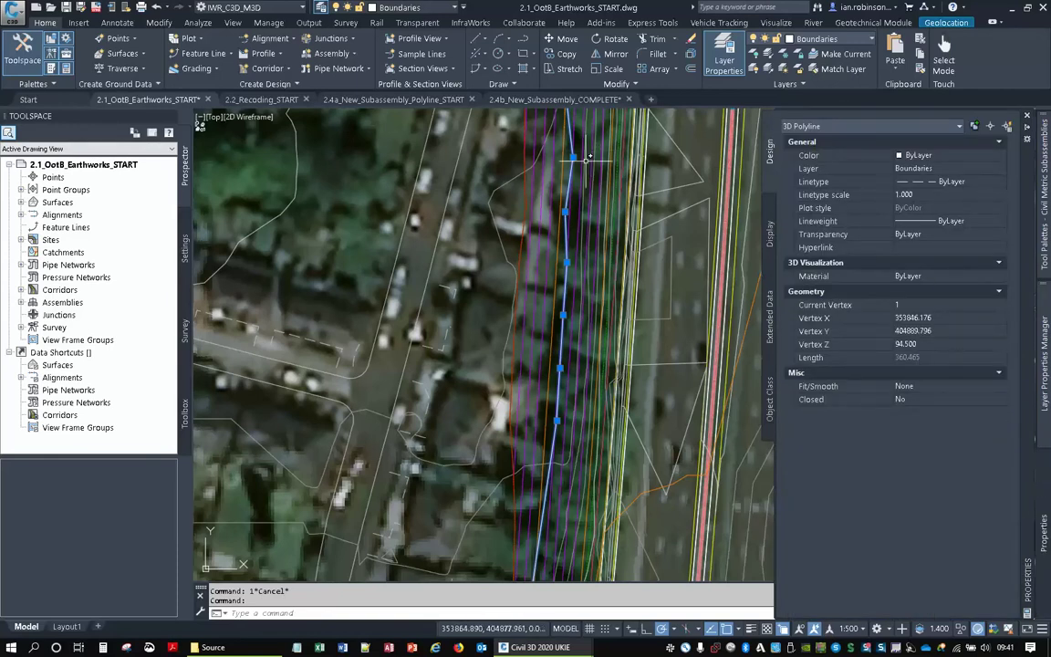
mouse_move(533, 137)
middle_down()
mouse_move(535, 235)
mouse_move(584, 271)
middle_up()
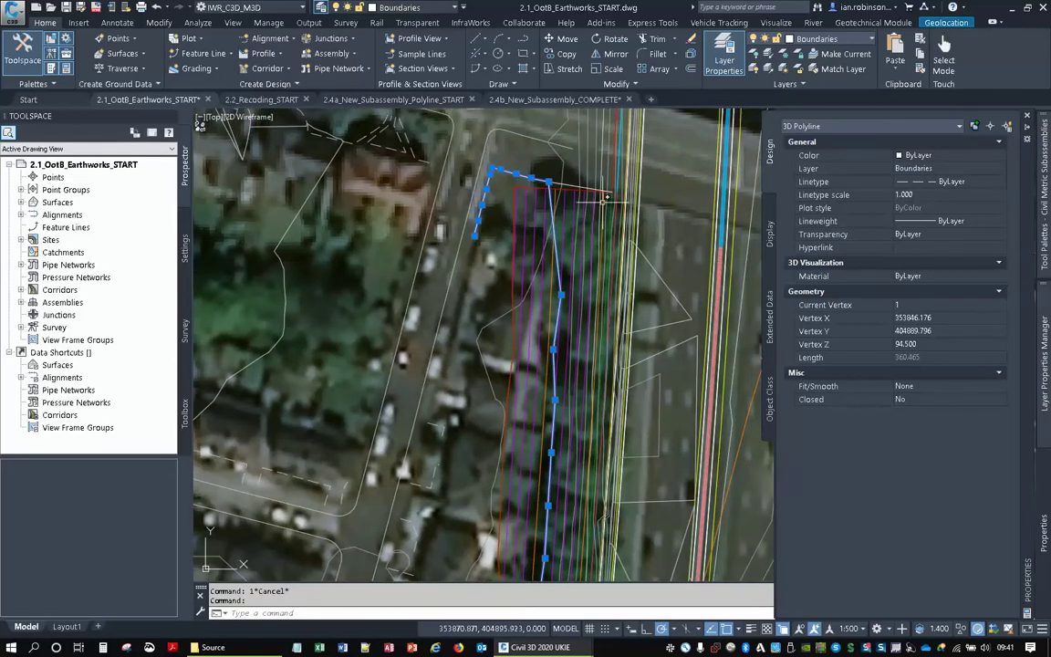
key(Escape)
middle_drag(589, 210, 538, 216)
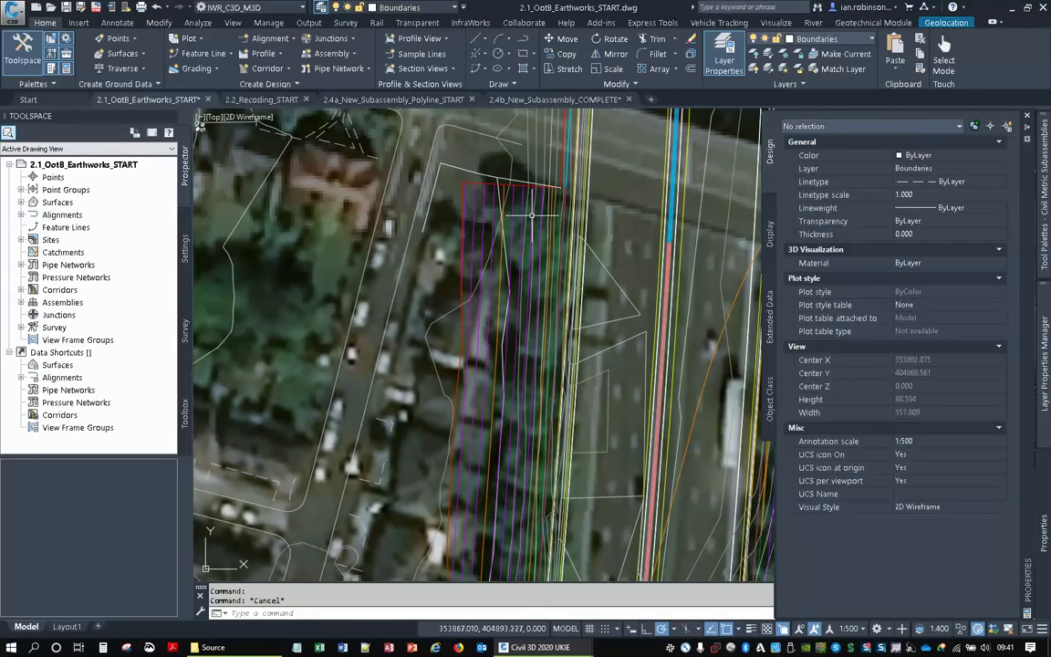
click(557, 187)
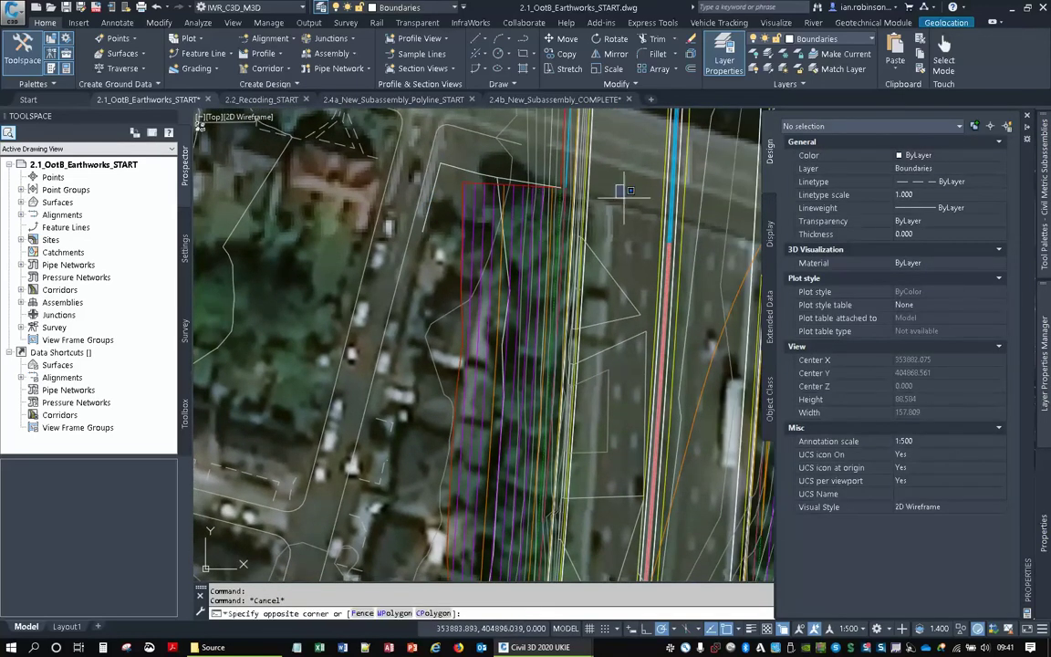
scroll(557, 255, down, 4)
middle_drag(609, 386, 586, 353)
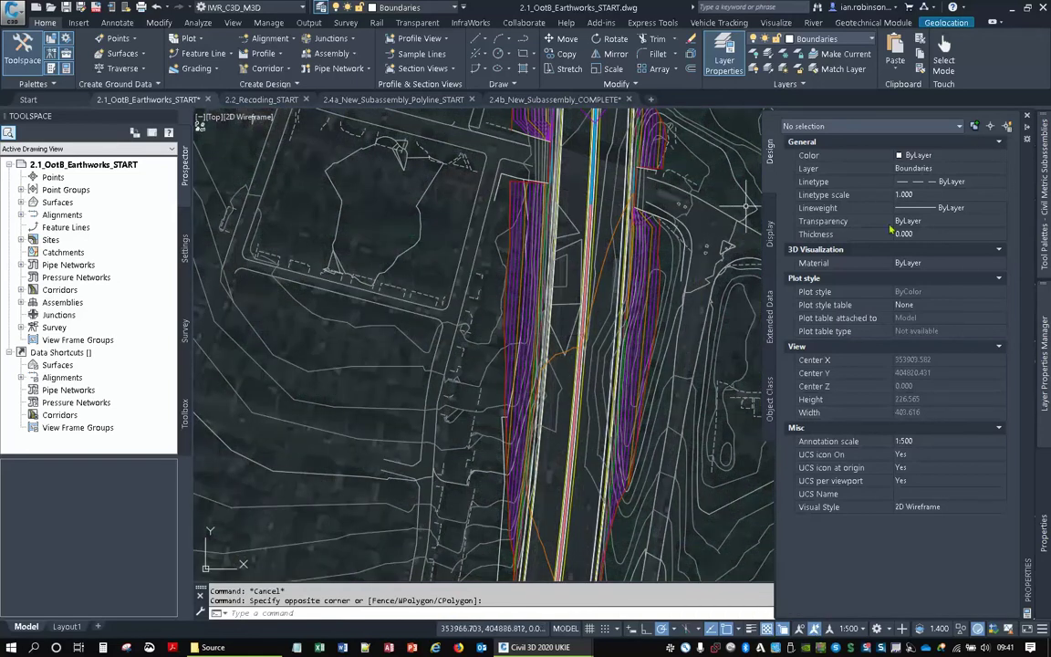
mouse_move(1047, 232)
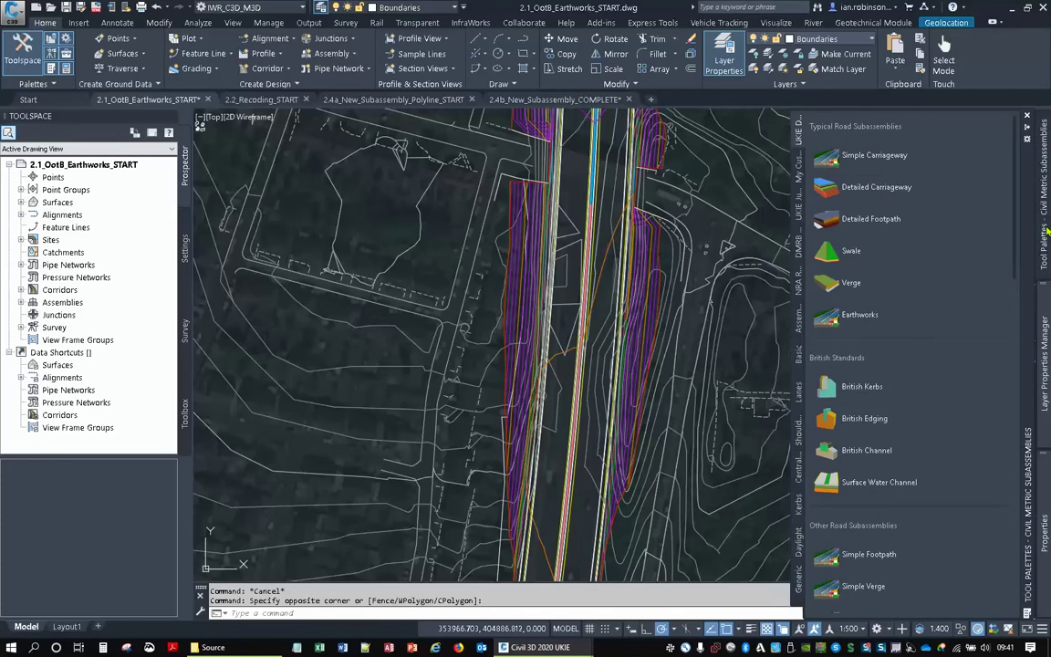
Bring the profile view into frame and show the Daylight palette, from DaylightBasin through StrippingTopSoil.
scroll(673, 239, down, 3)
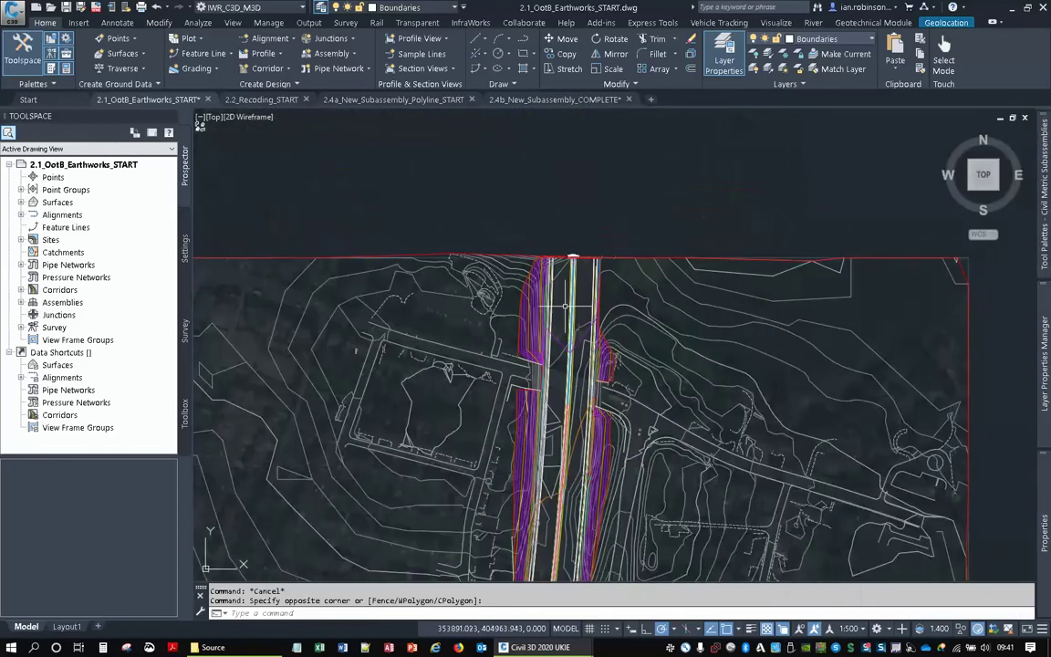
middle_drag(672, 137, 673, 239)
scroll(672, 239, up, 5)
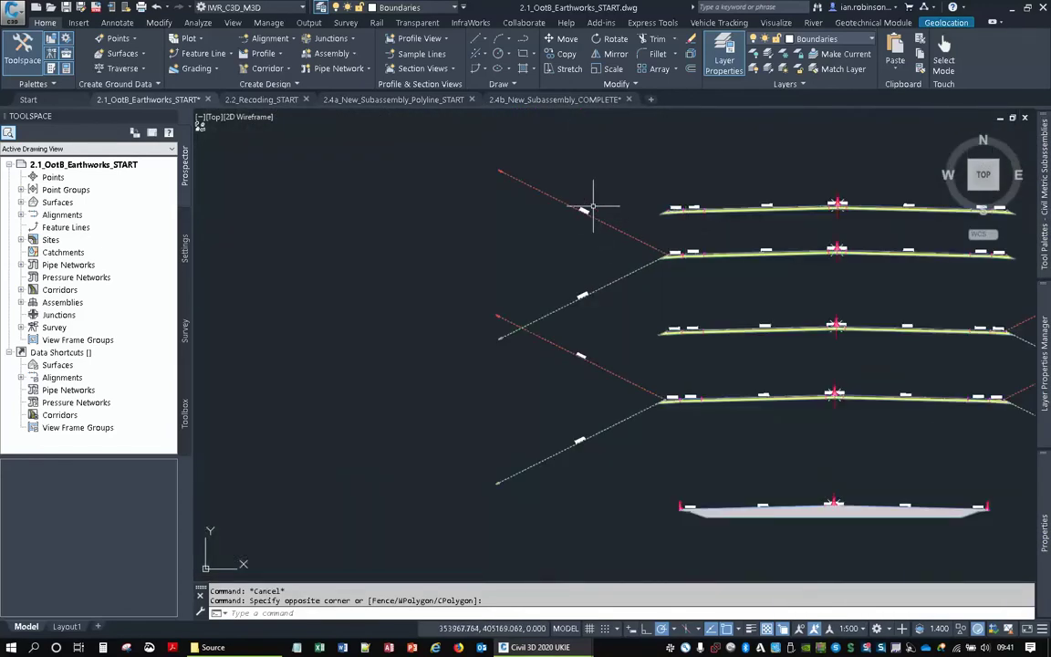
scroll(575, 206, up, 3)
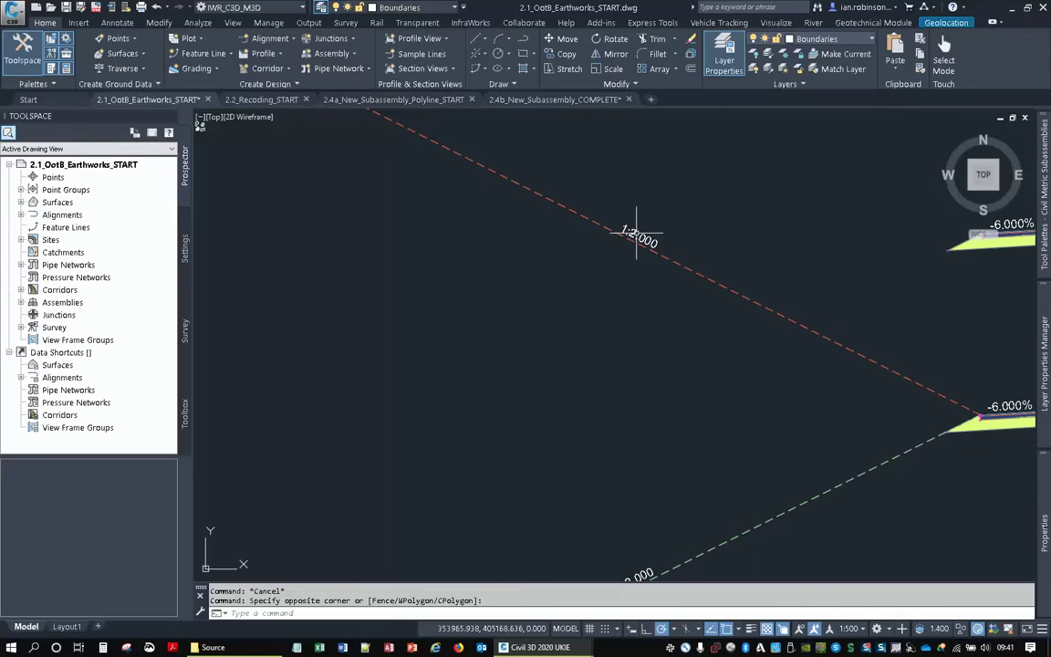
scroll(637, 233, down, 5)
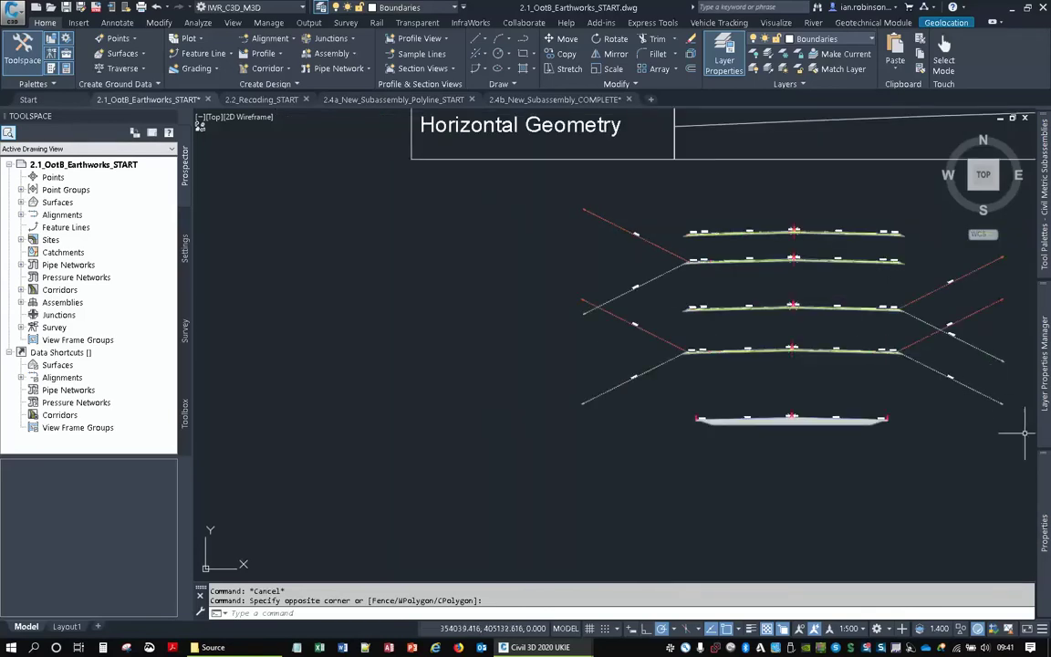
mouse_move(1044, 246)
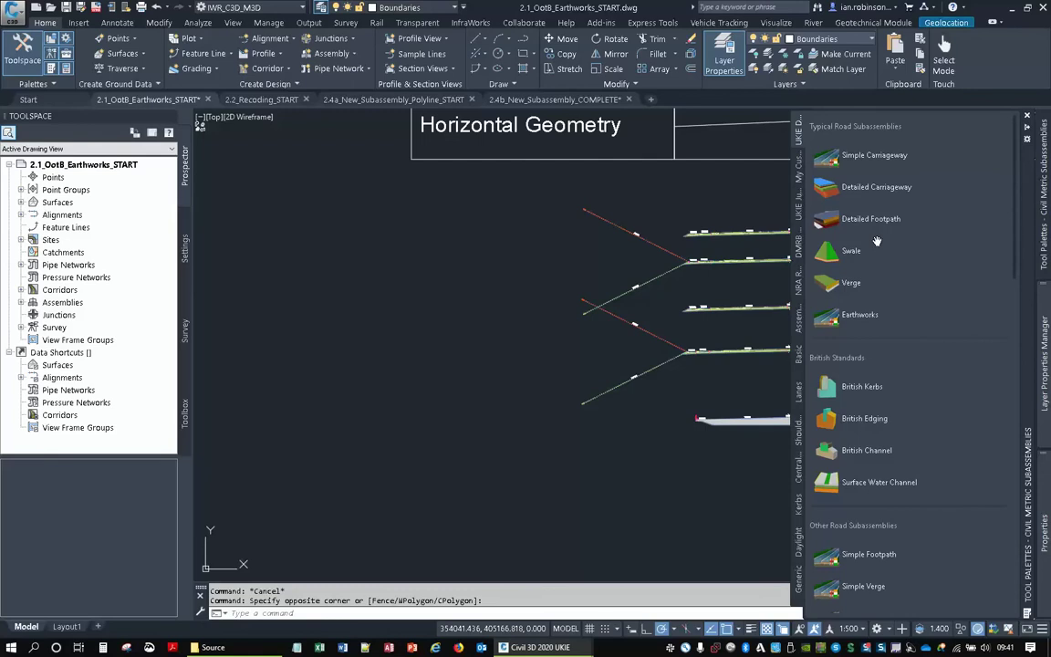
scroll(882, 302, down, 5)
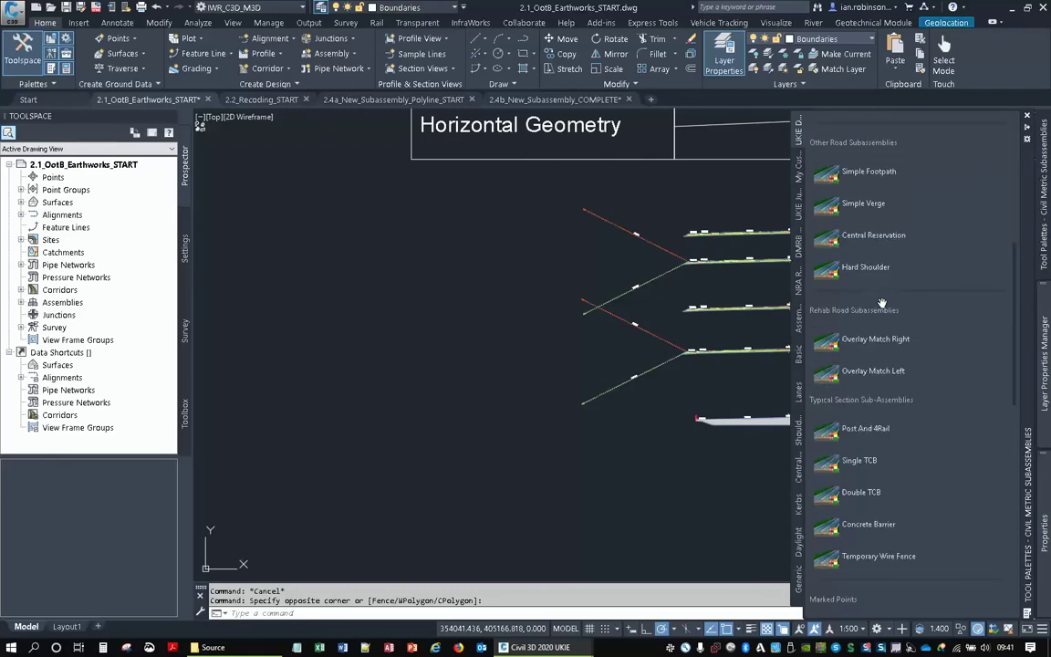
scroll(881, 302, up, 5)
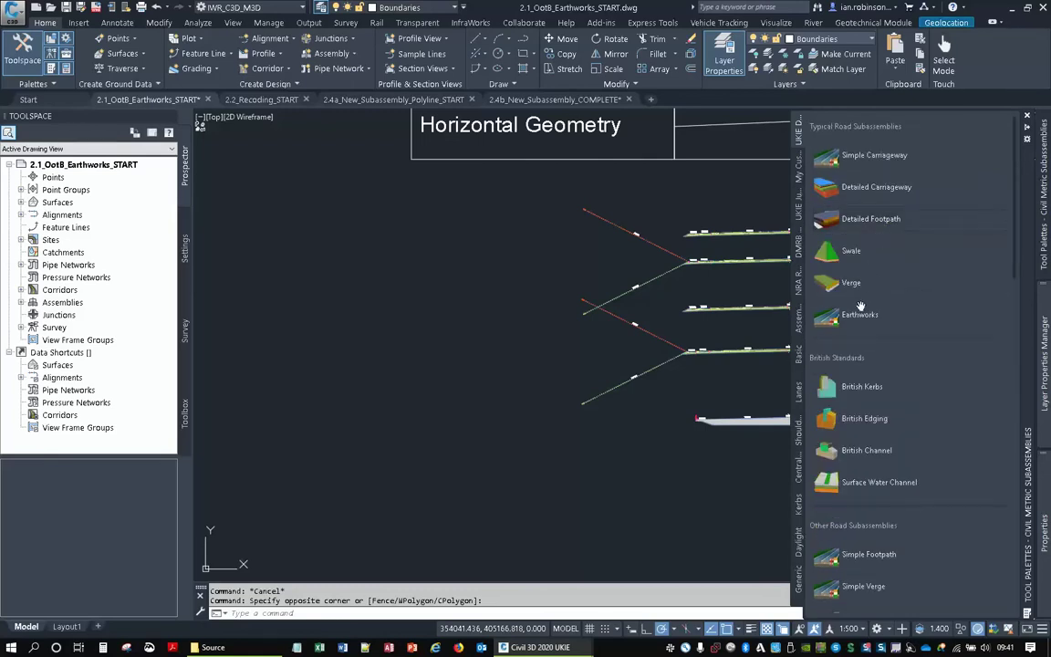
scroll(859, 320, down, 5)
scroll(861, 356, down, 5)
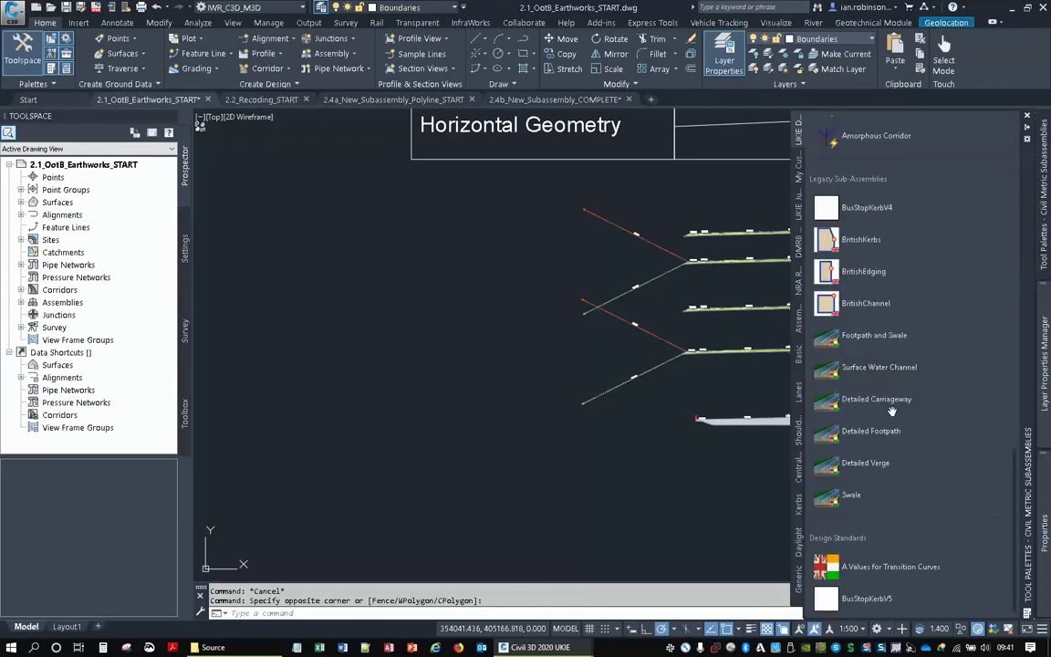
scroll(890, 407, up, 10)
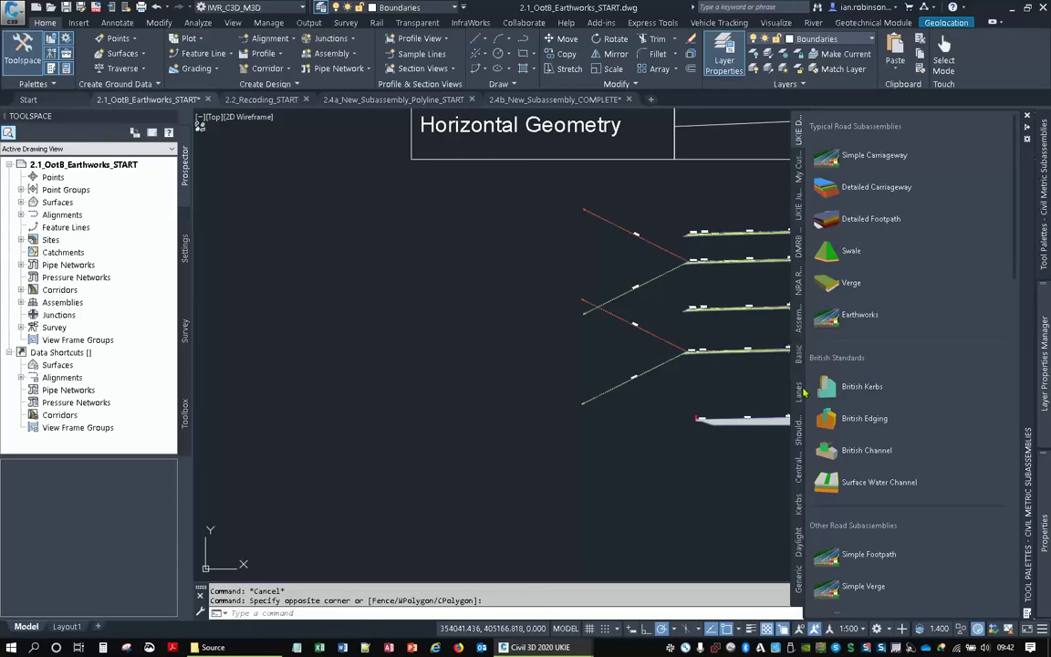
click(800, 545)
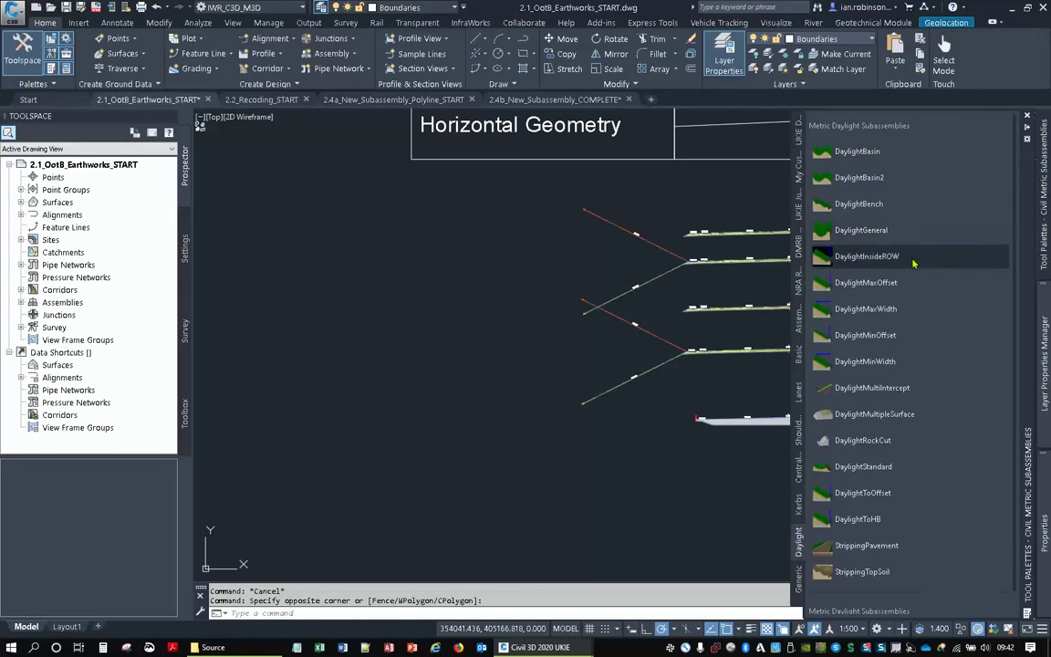
Open Help for DaylightMaxWidth from its context menu on the Daylight palette.
right_click(884, 313)
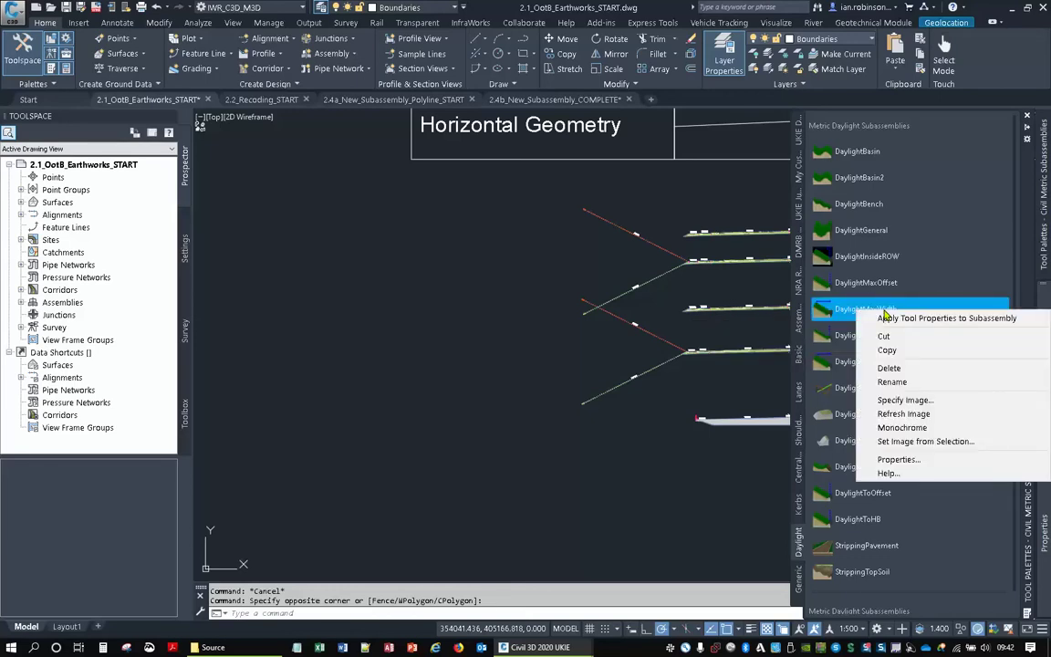
click(886, 473)
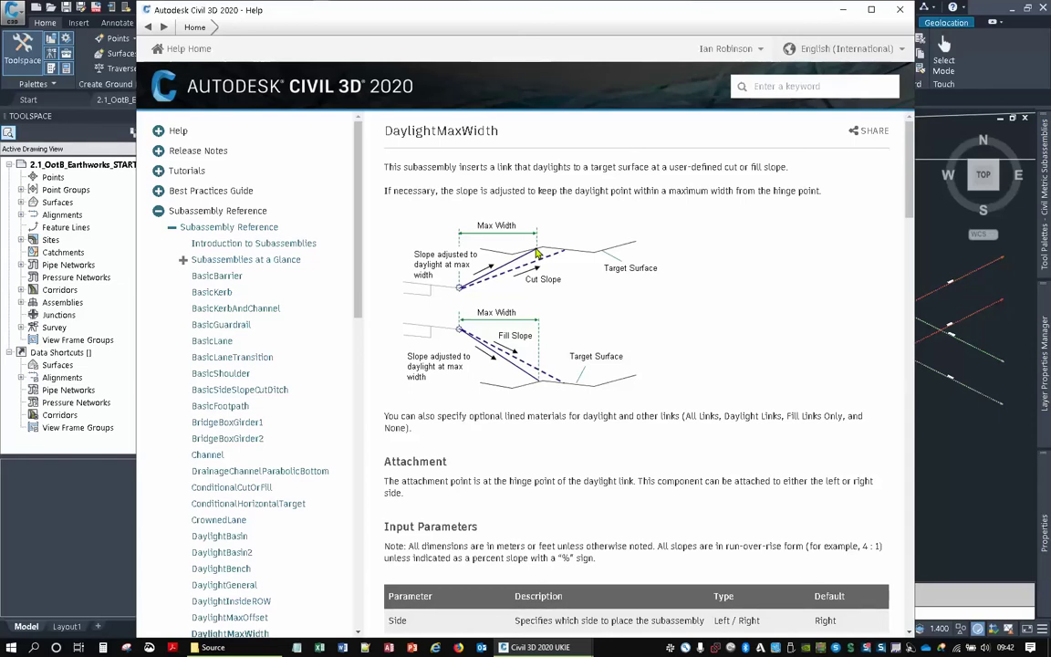
Shrink the Help window, zoom to drawing extents and select the boundary polyline beside the corridor.
key(super+Down)
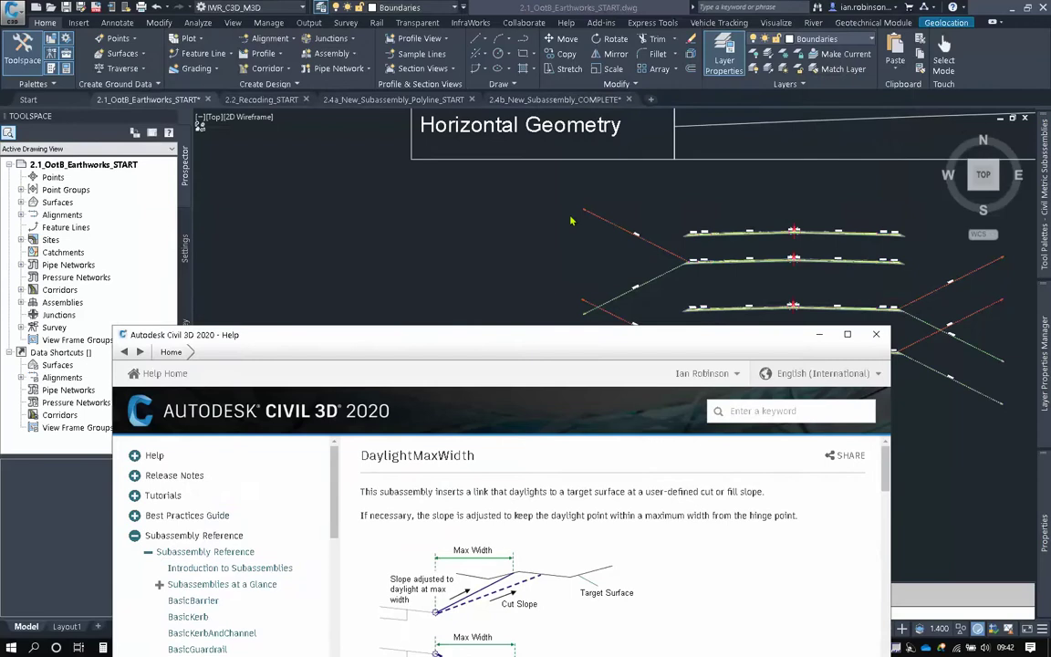
middle_click(530, 270)
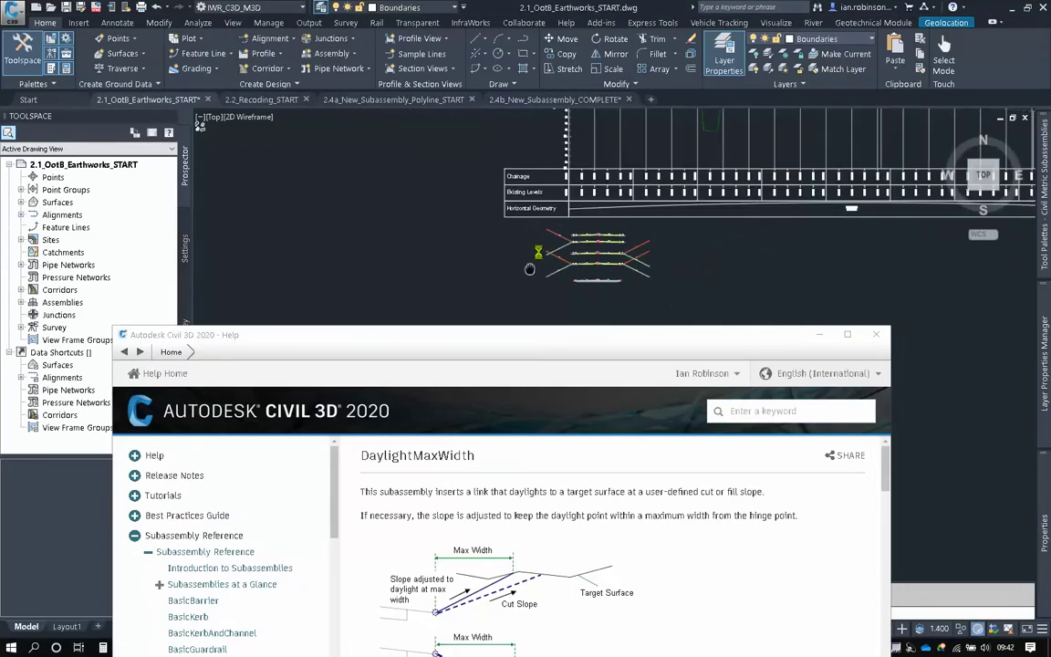
scroll(530, 269, up, 8)
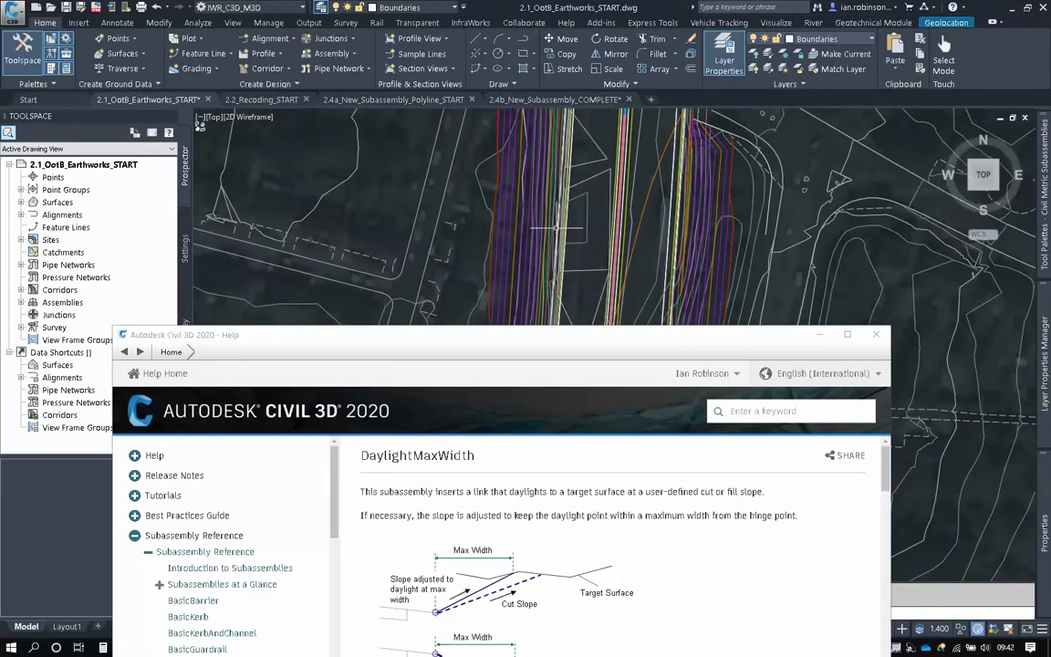
scroll(556, 228, up, 5)
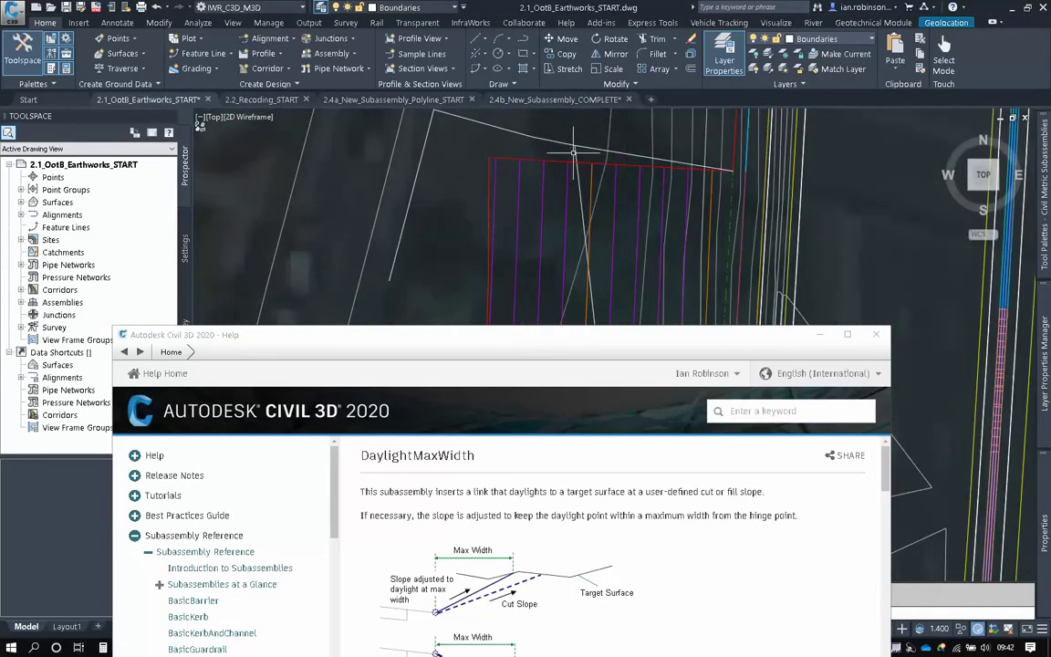
click(574, 152)
scroll(584, 169, down, 4)
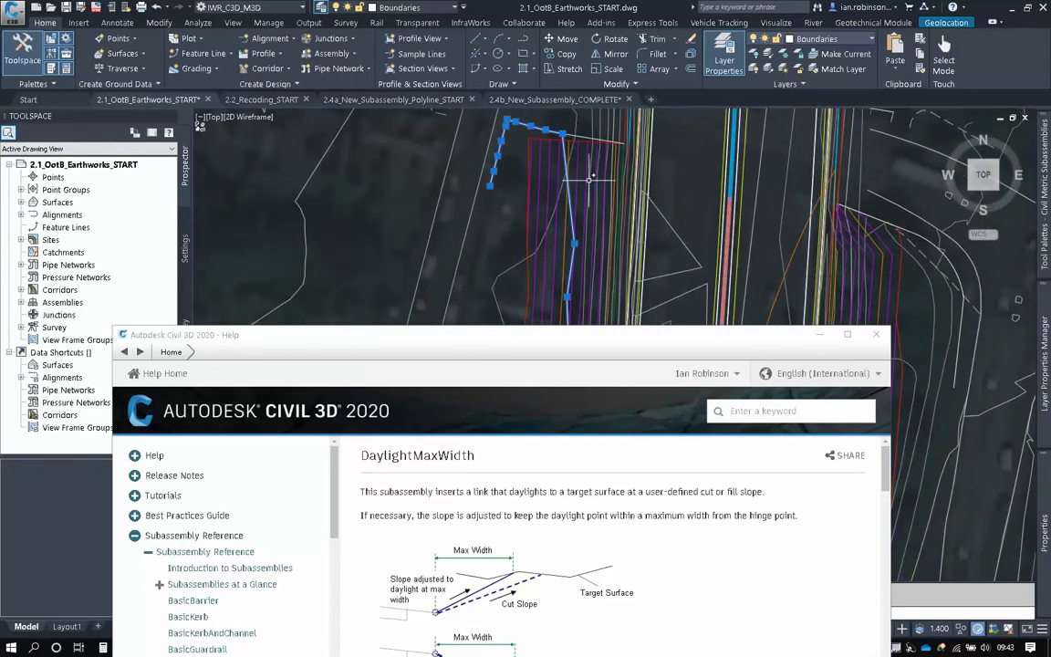
Move the Help window up and scroll to the DaylightMaxWidth Max Width parameter.
drag(578, 346, 607, 24)
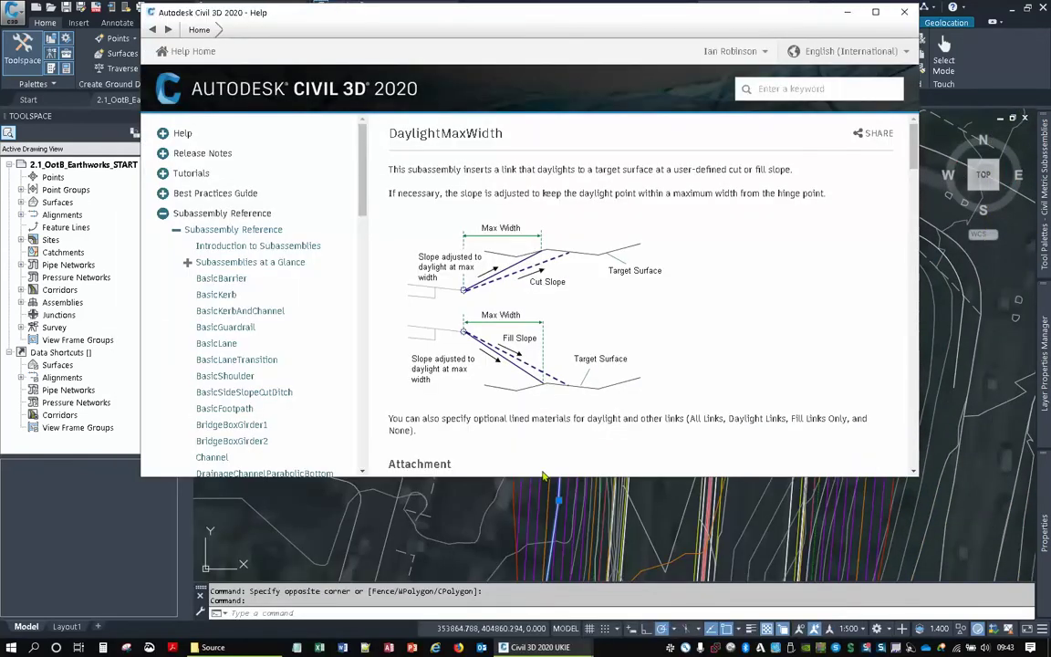
drag(542, 476, 542, 599)
scroll(518, 310, down, 3)
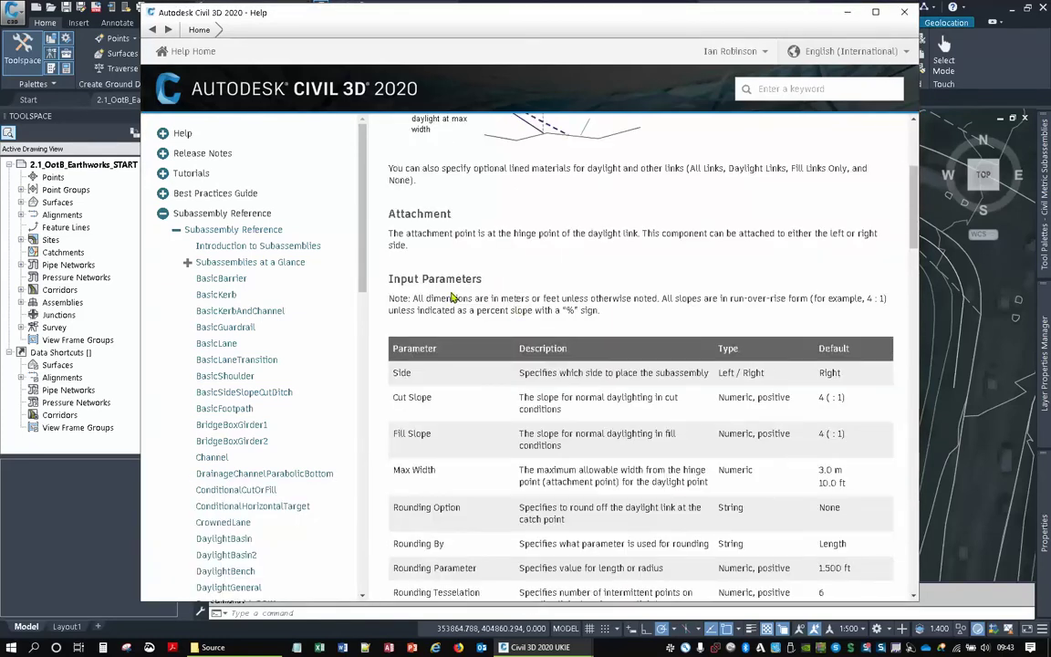
scroll(454, 286, down, 3)
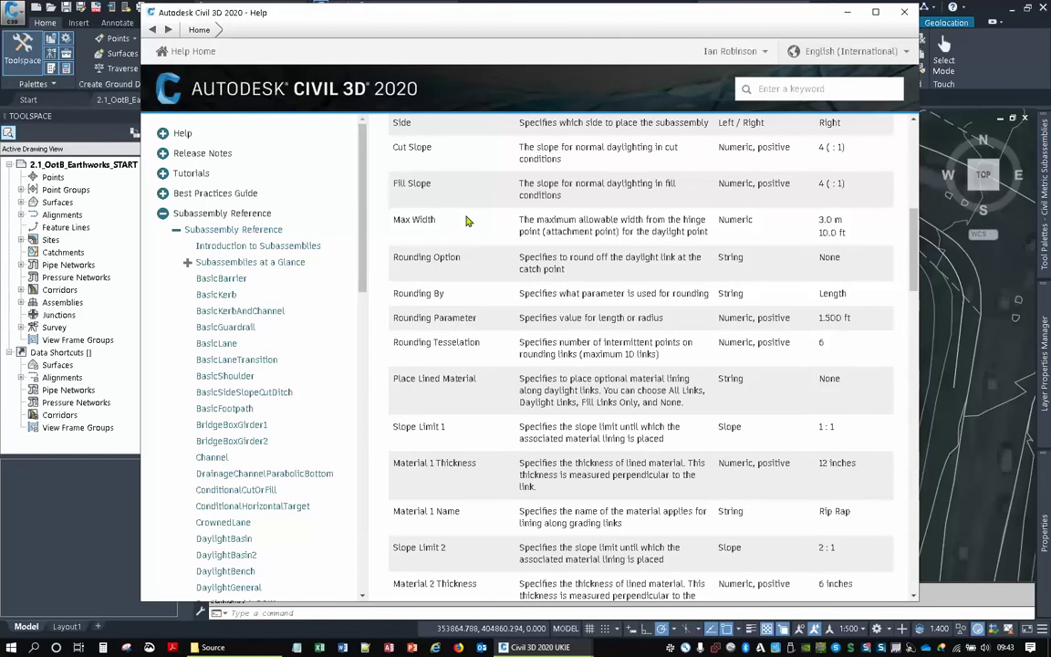
drag(394, 220, 444, 221)
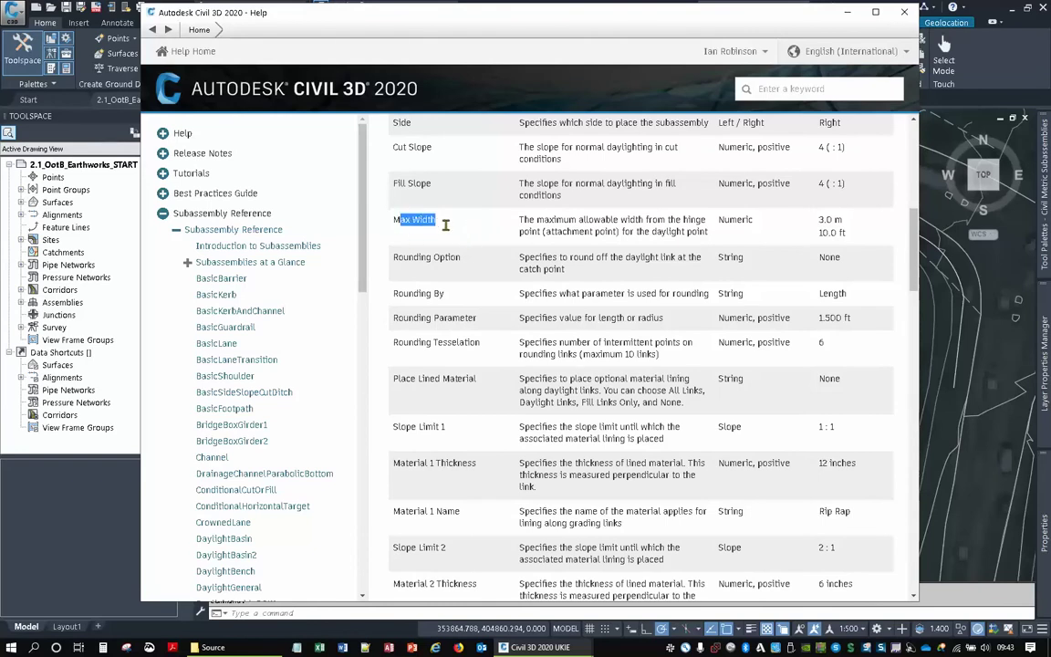
click(555, 226)
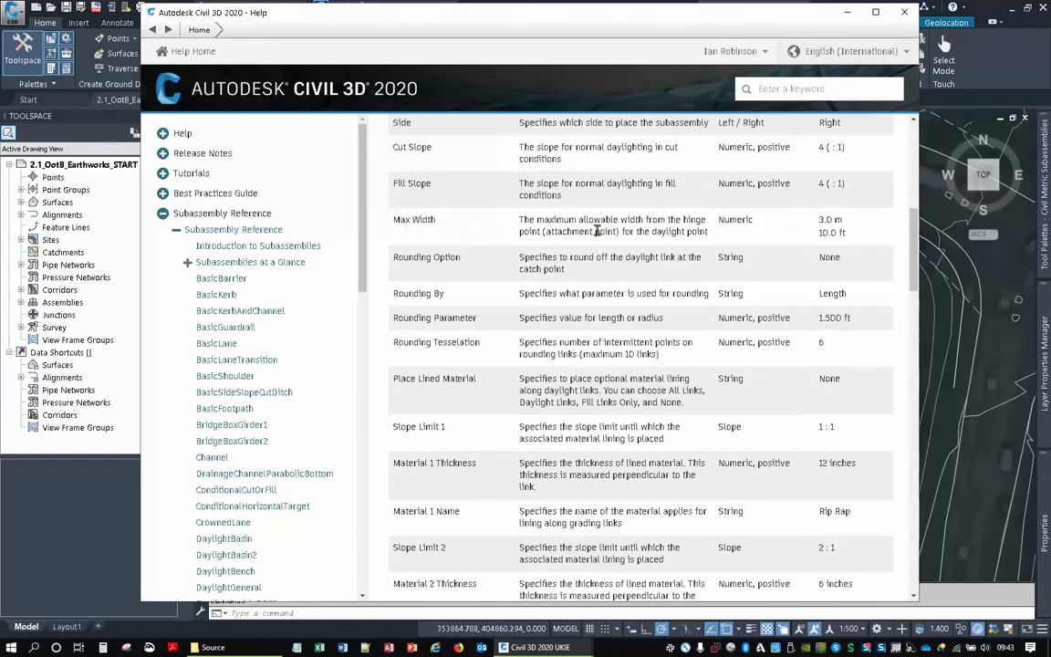
scroll(598, 231, down, 6)
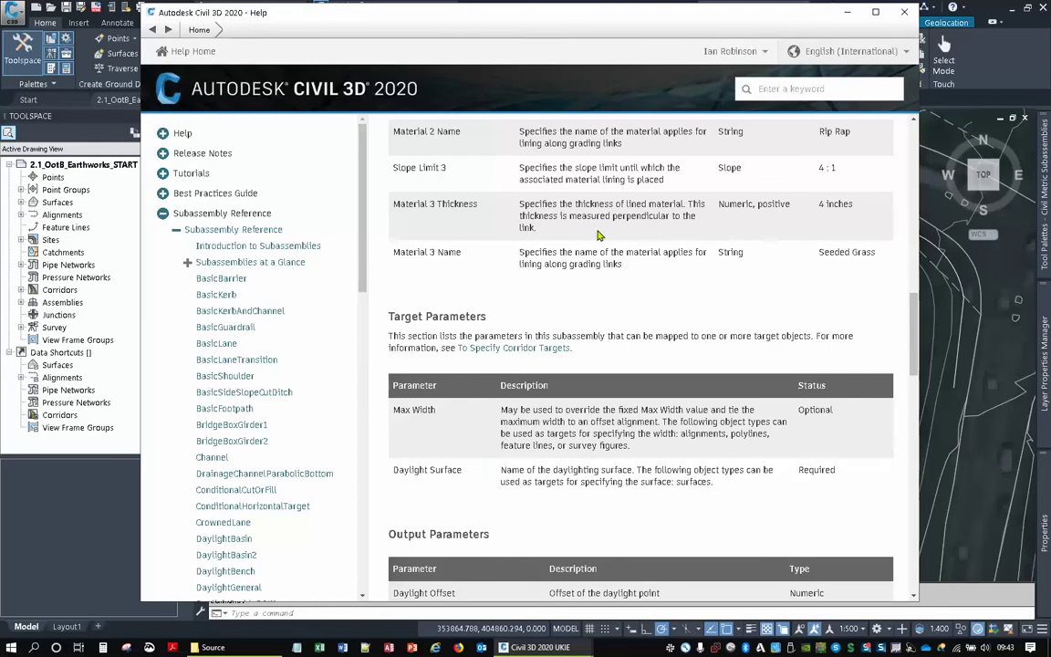
scroll(598, 236, down, 3)
scroll(521, 276, up, 3)
Confirm Max Width targets alignments, polylines, feature lines and survey figures, then return to the drawing.
drag(437, 417, 391, 415)
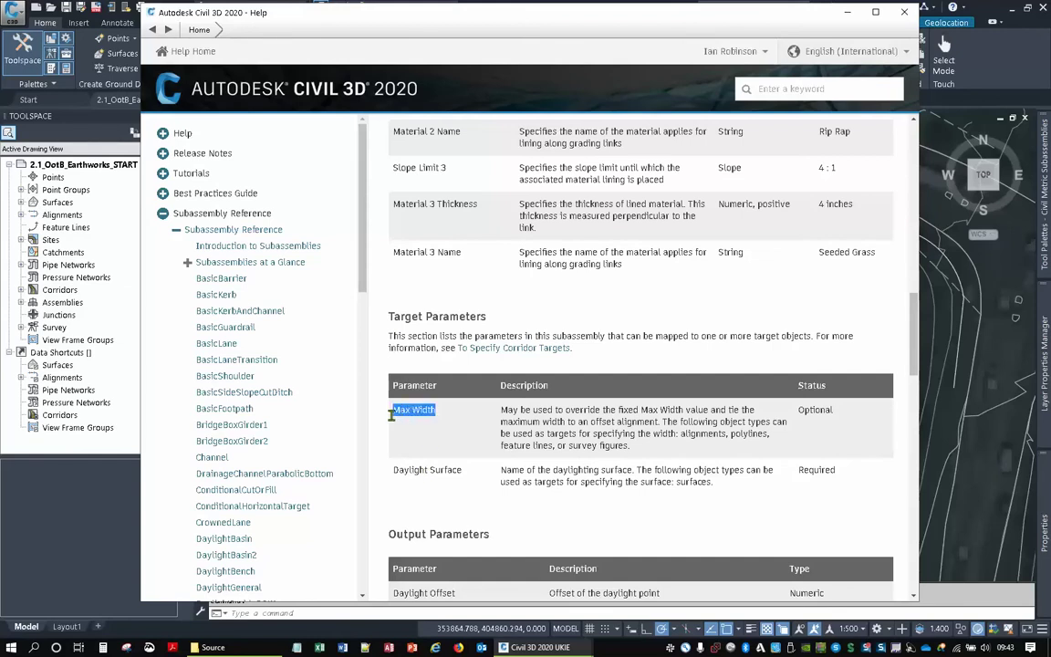
double_click(626, 422)
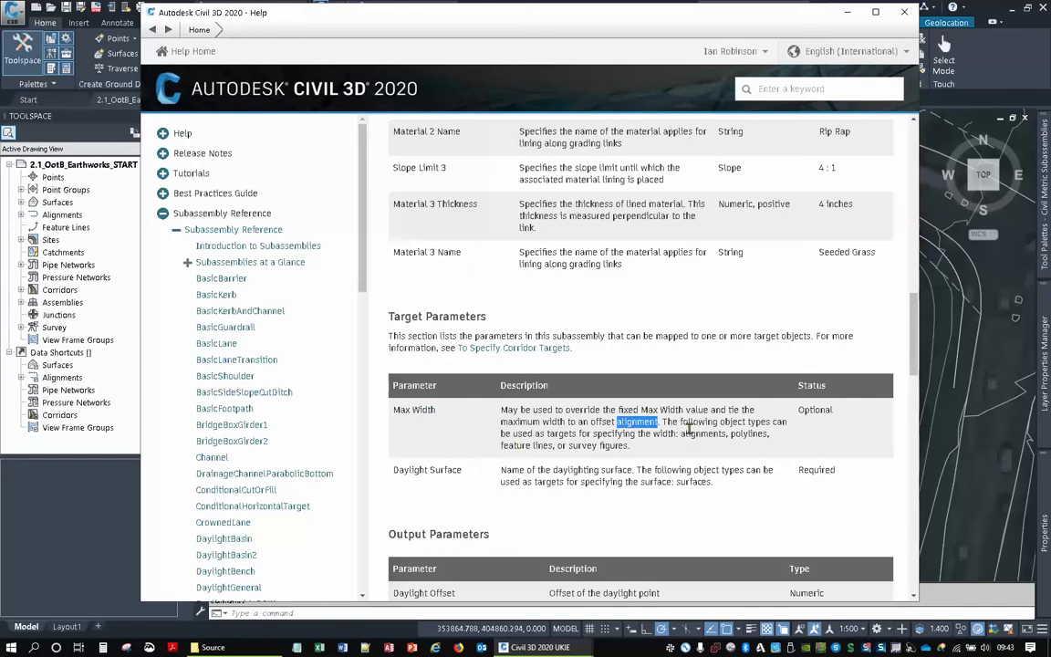
double_click(740, 434)
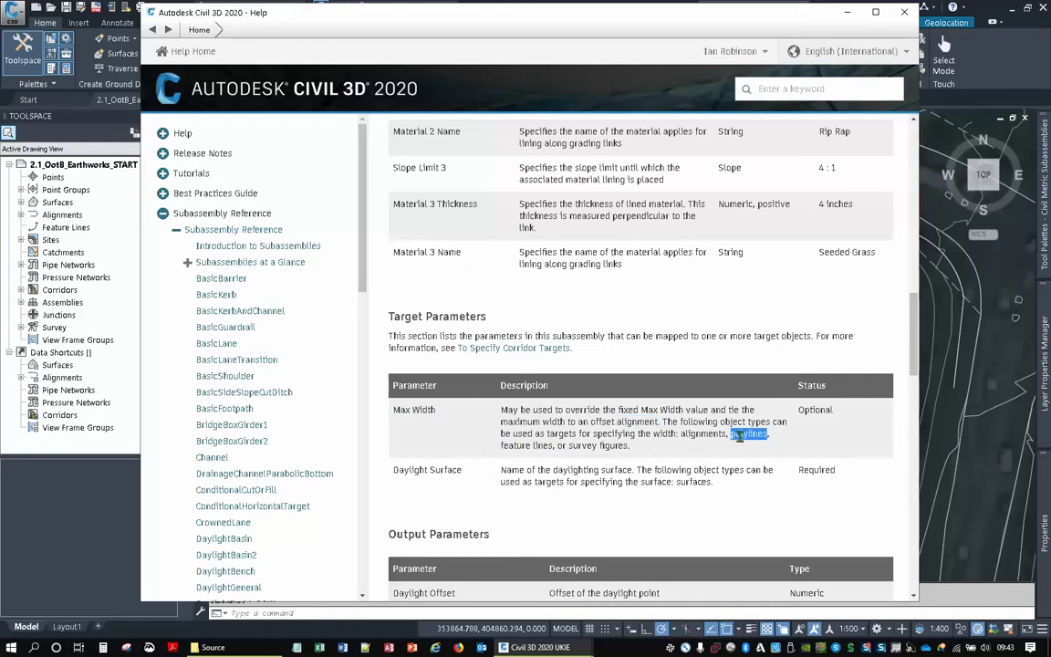
drag(500, 447, 636, 449)
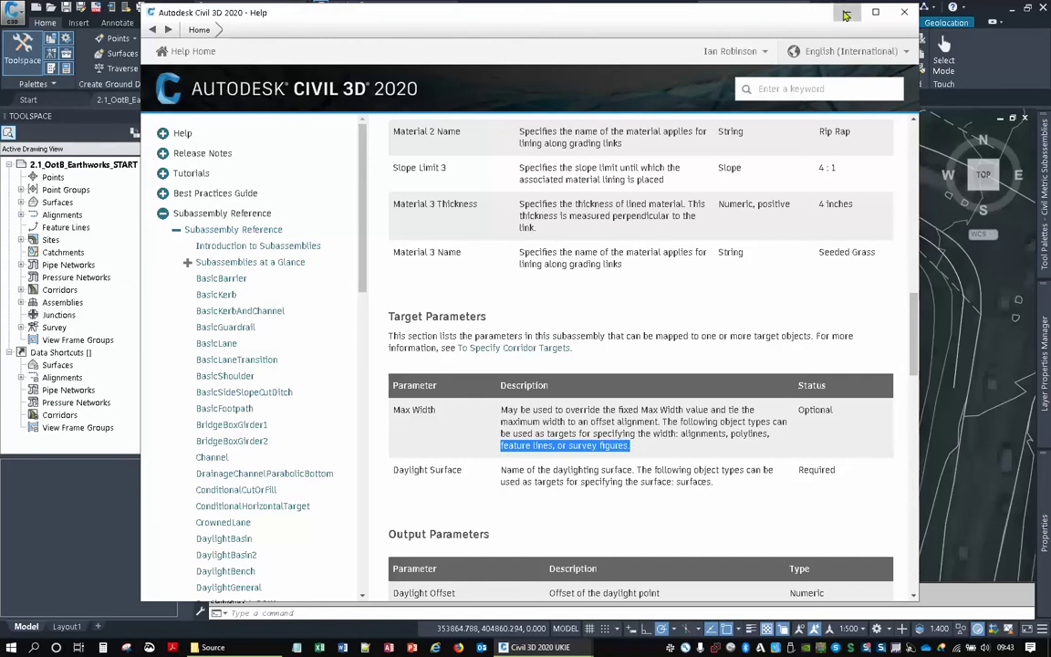
key(alt+Tab)
Select the mway corridor among overlapping objects and open Corridor Properties.
middle_drag(593, 272, 582, 309)
key(Escape)
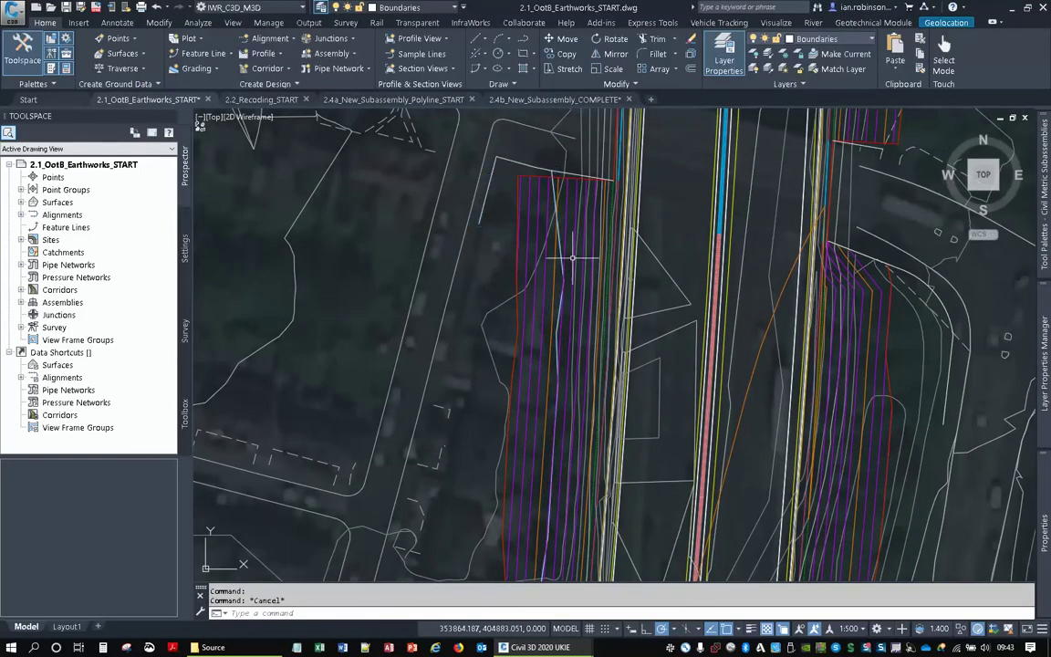
click(651, 172)
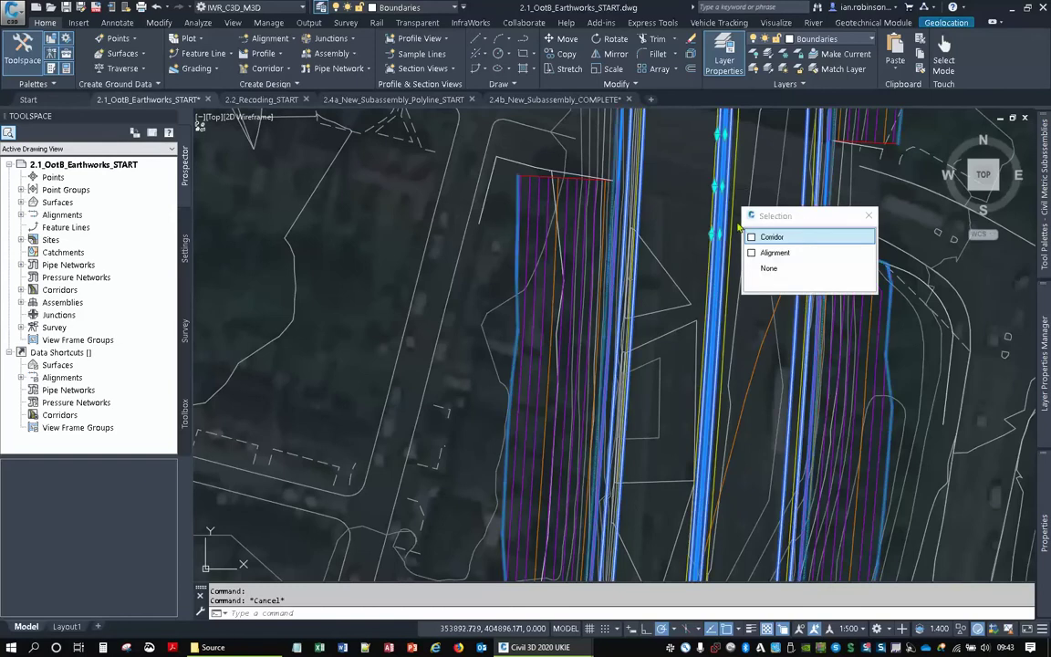
click(767, 238)
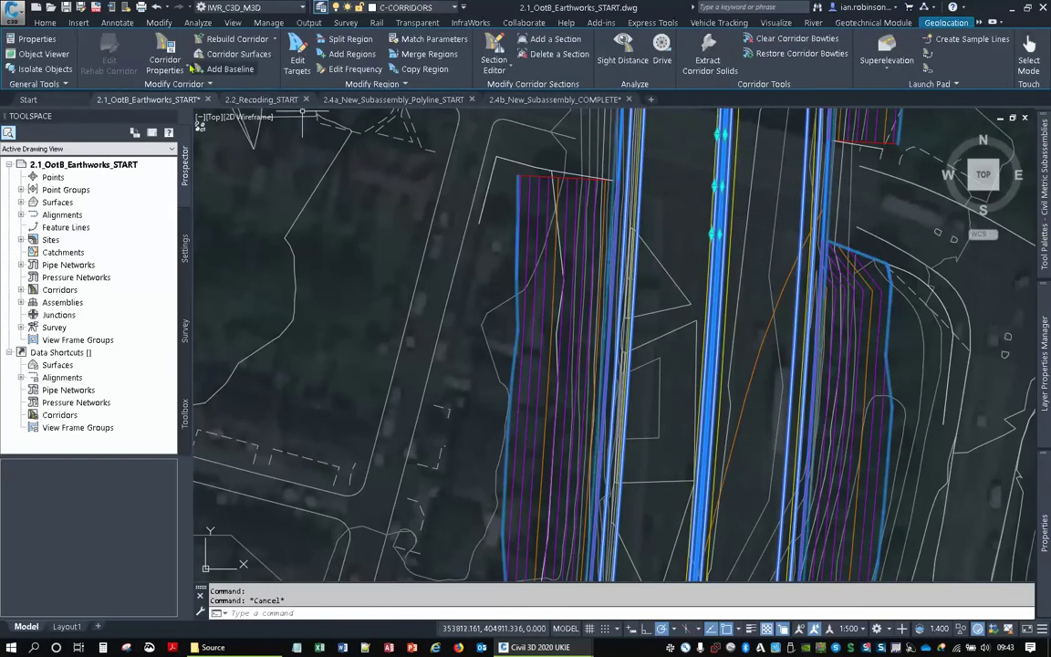
click(169, 53)
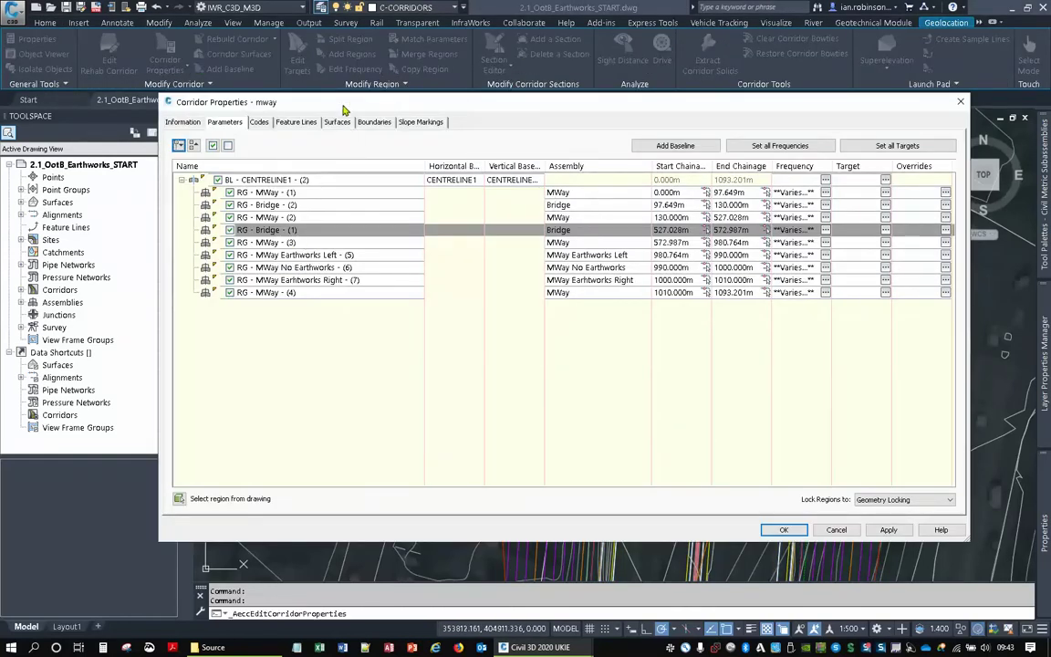
Locate the MWay (3) and MWay Earthworks Left (5) regions, then open MWay (3) target mapping.
drag(344, 110, 862, 97)
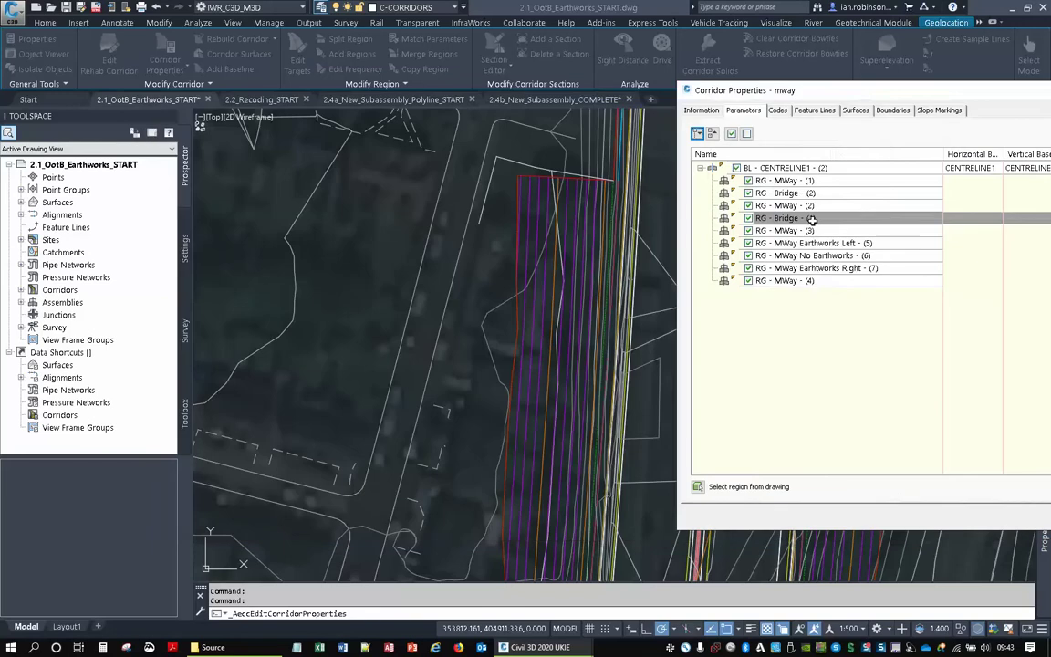
click(799, 231)
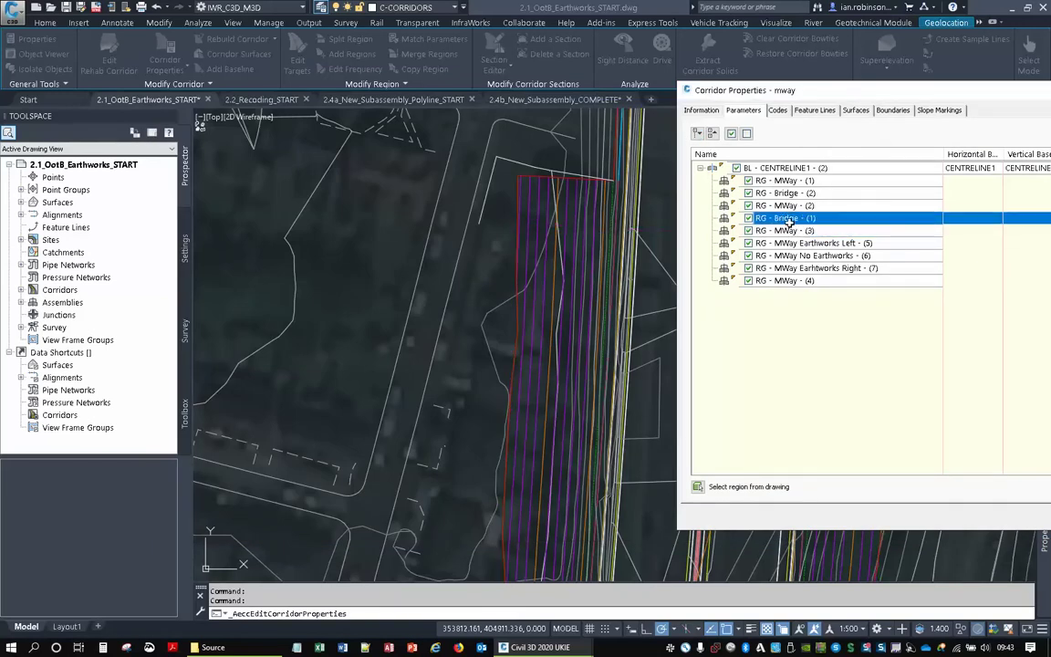
click(794, 242)
click(795, 232)
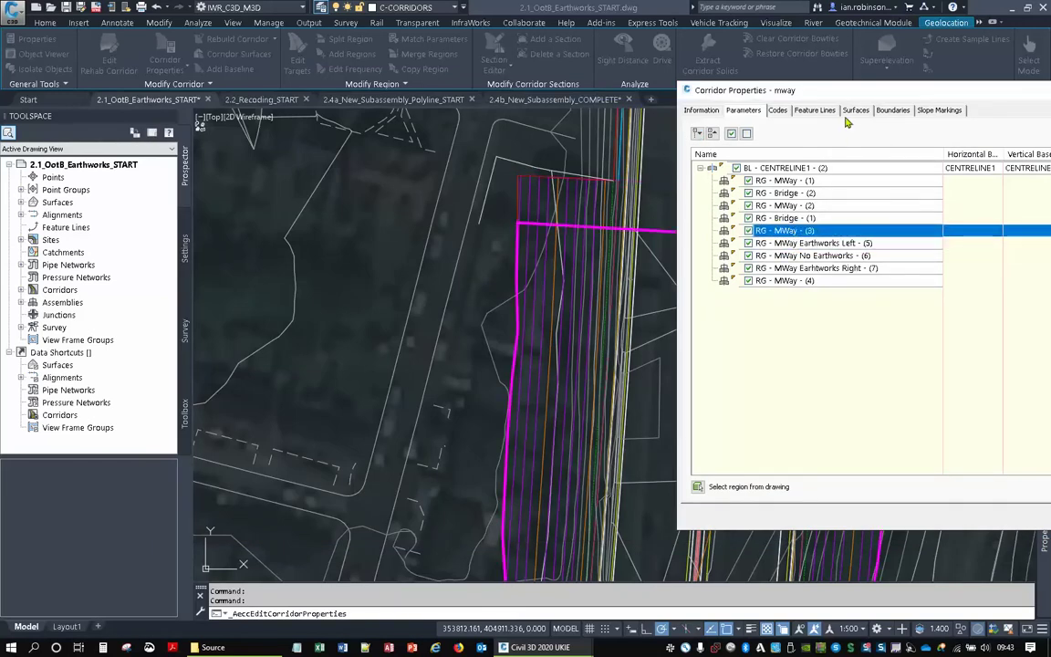
drag(856, 95, 313, 99)
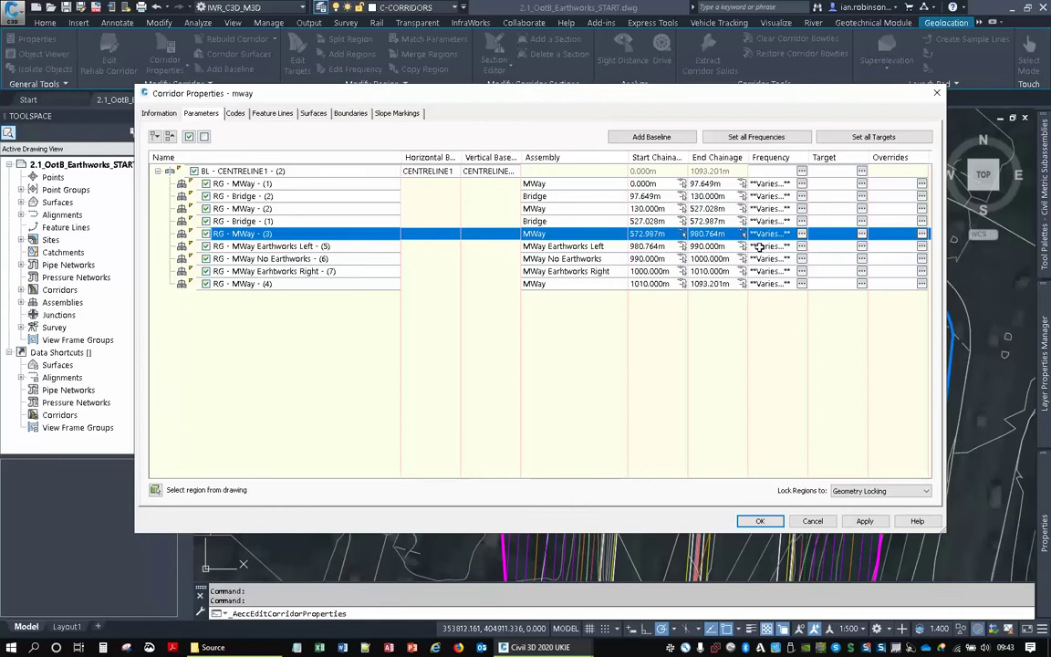
click(860, 235)
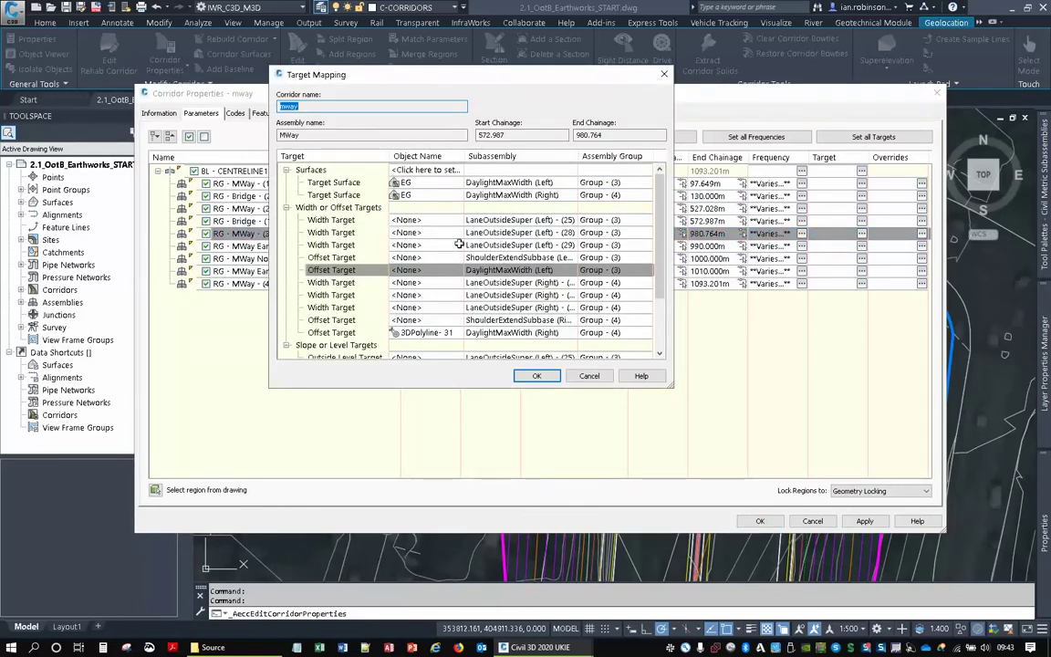
Target MWay (3)'s DaylightMaxWidth left offset to the polyline beside the corridor.
click(499, 272)
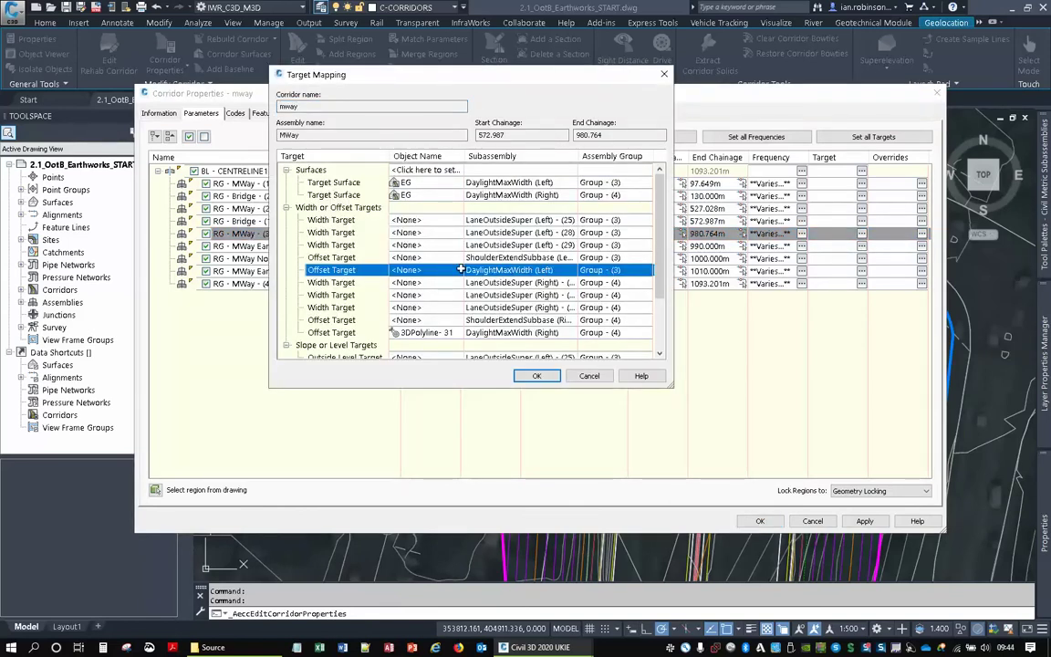
click(459, 270)
click(525, 179)
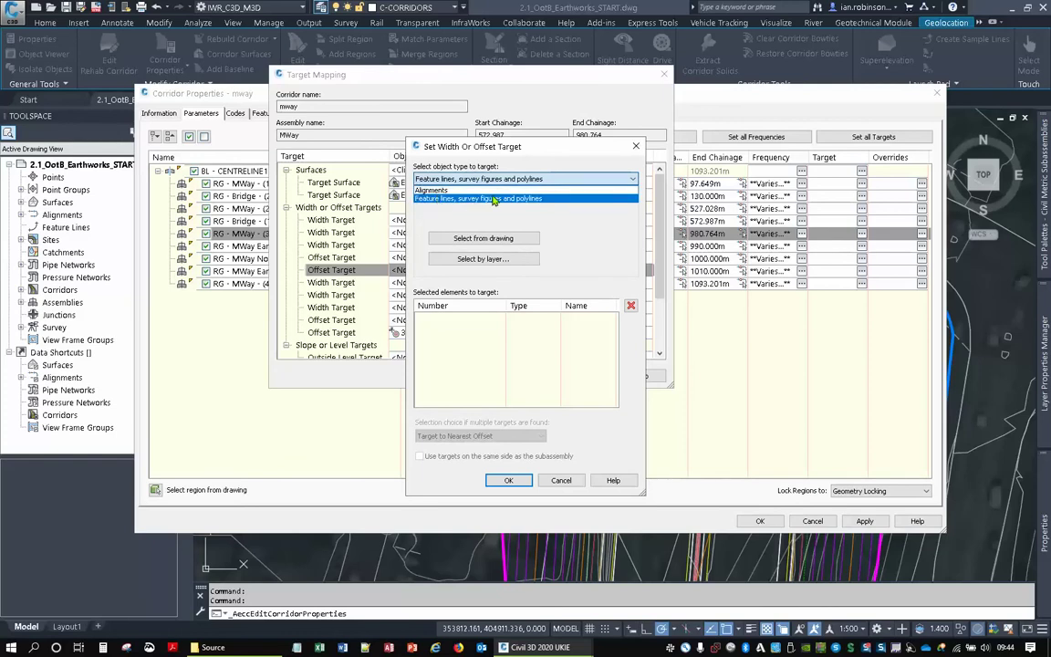
click(531, 199)
click(484, 238)
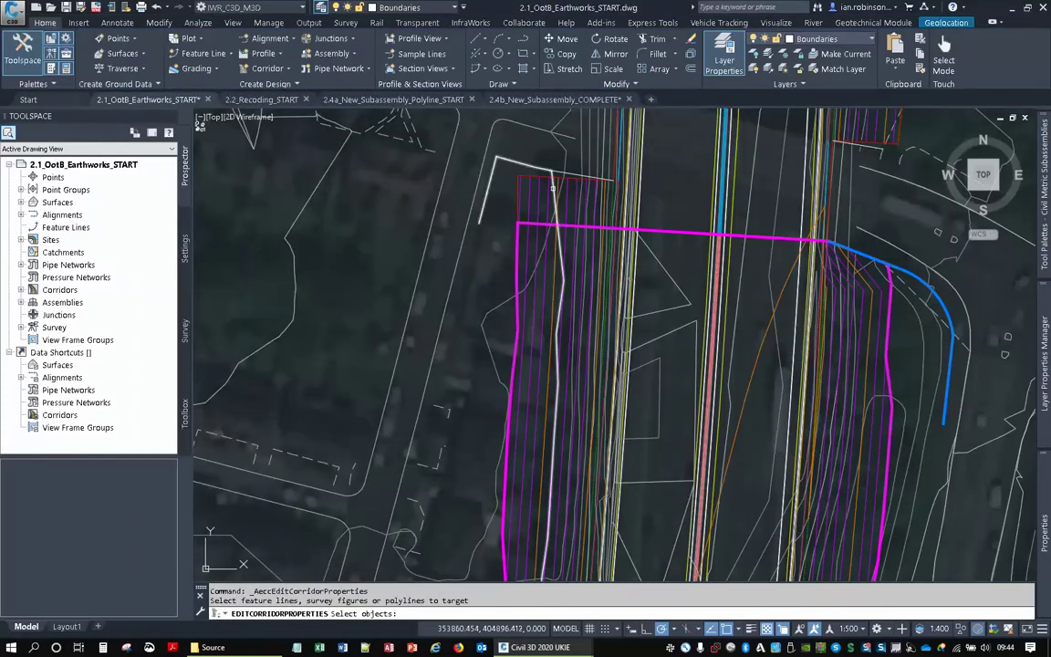
click(567, 195)
key(Return)
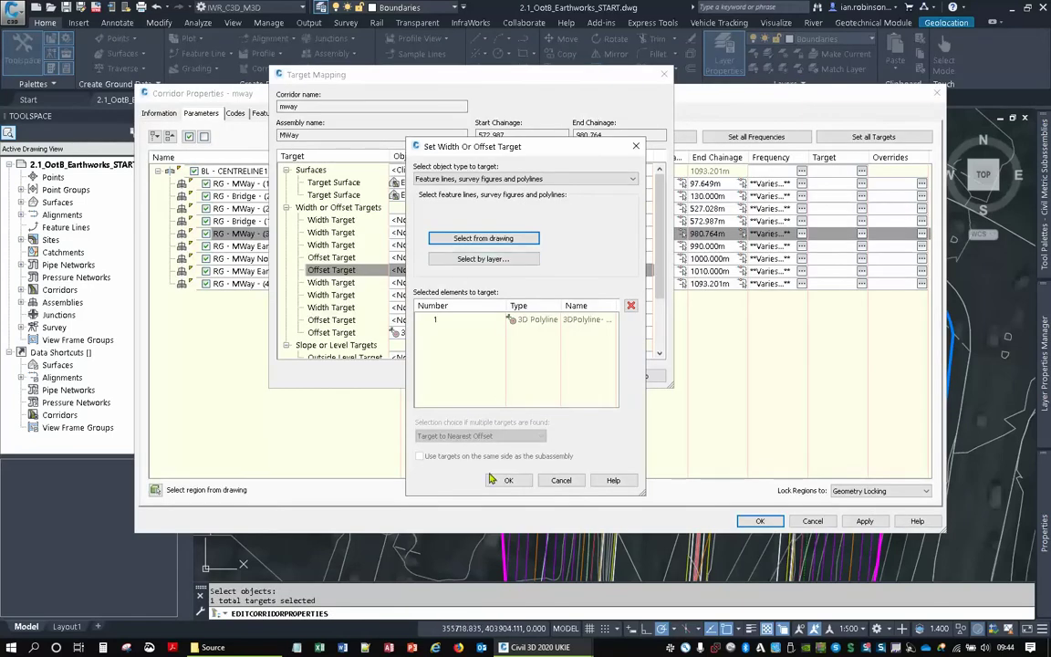
click(500, 478)
click(537, 376)
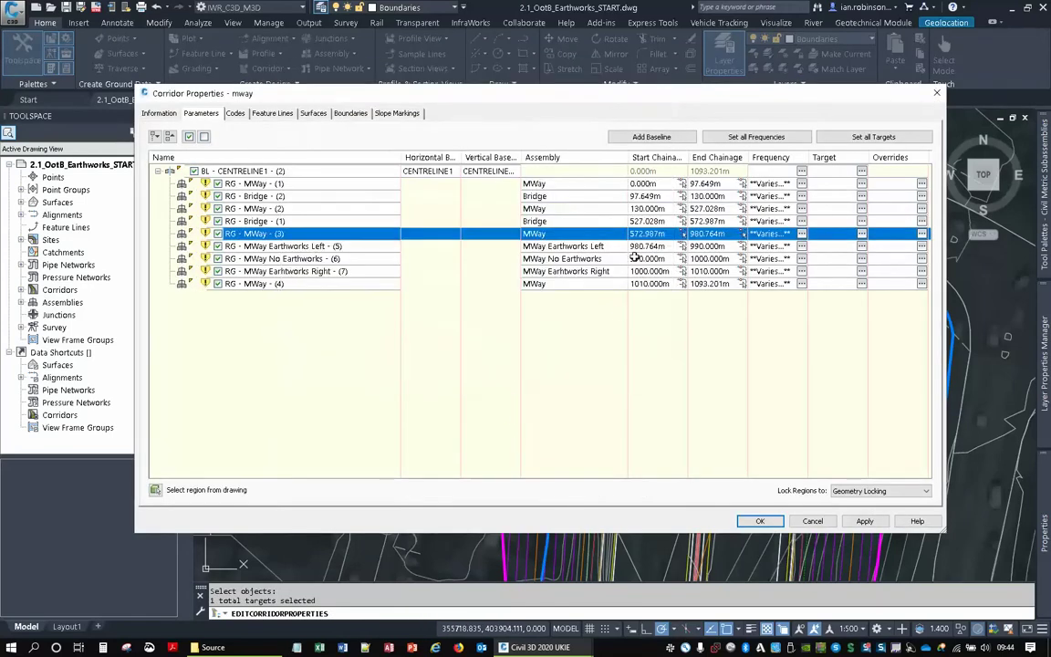
Target MWay Earthworks Left (5)'s left daylight offset to the polyline, then apply and rebuild.
click(370, 247)
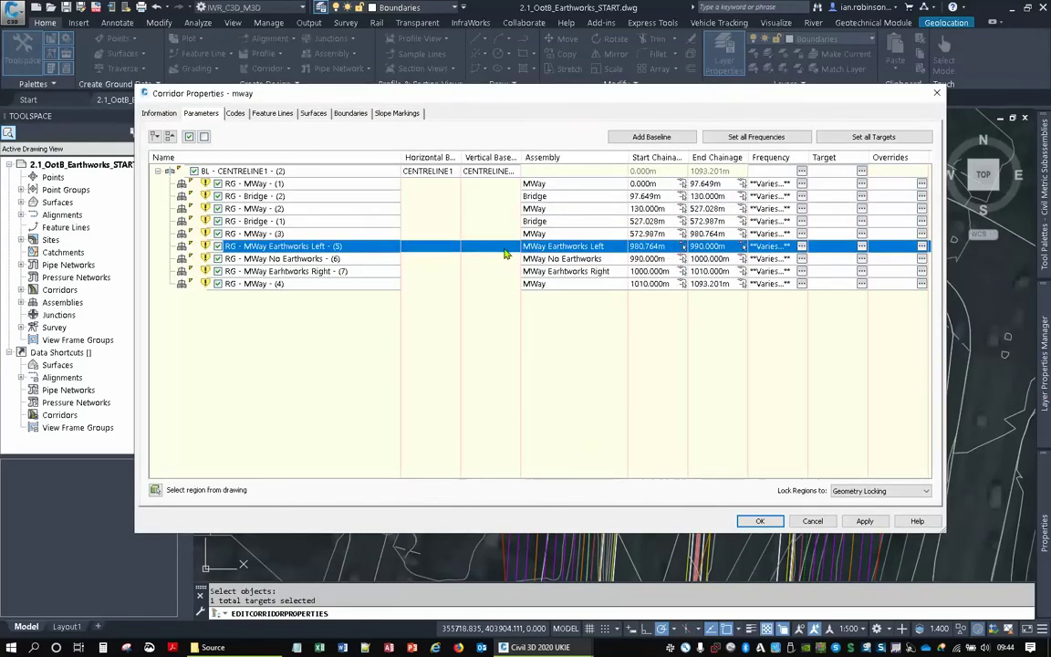
click(862, 246)
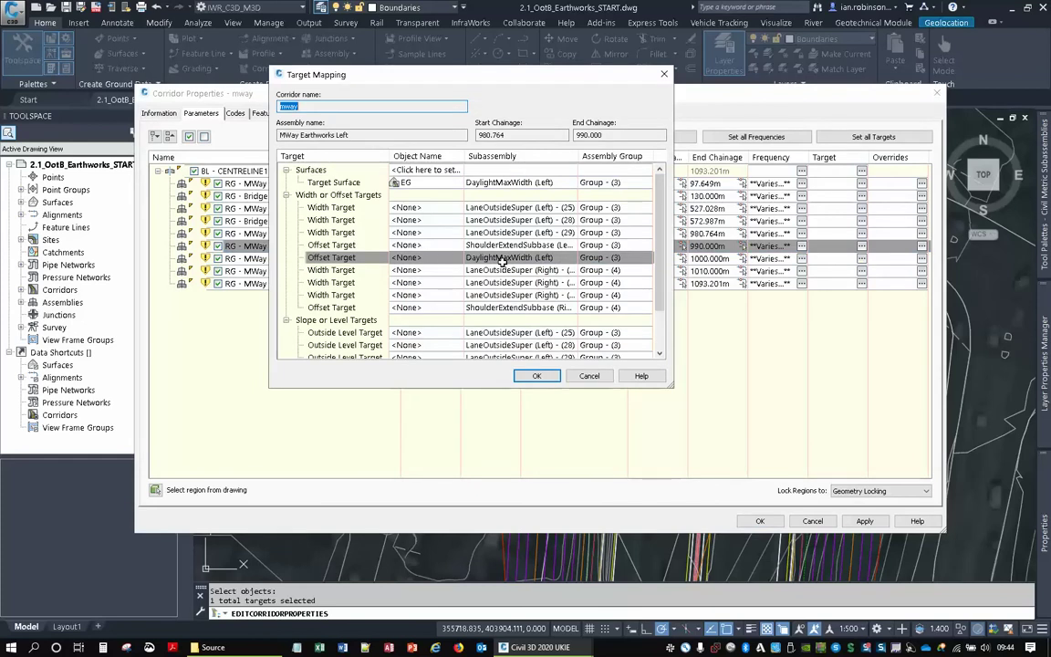
click(421, 259)
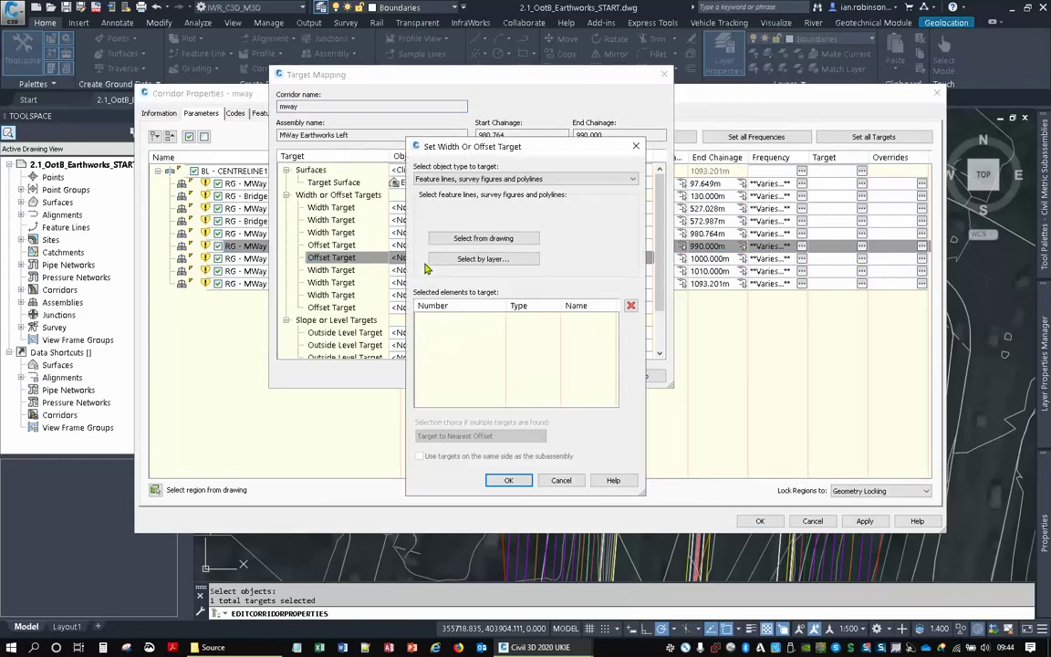
click(474, 238)
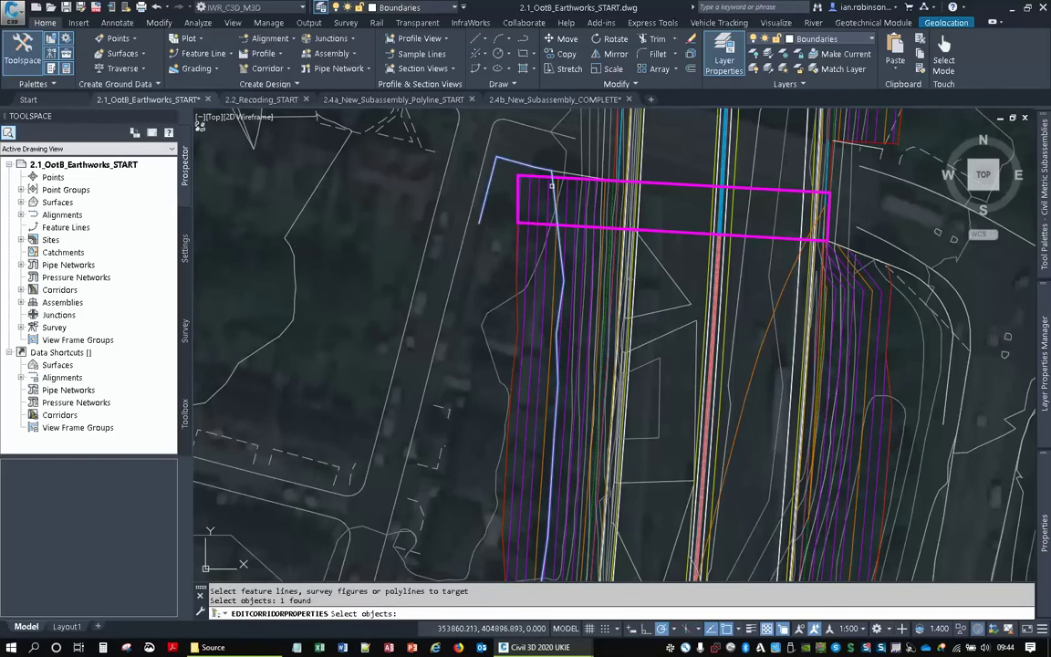
key(Return)
click(508, 481)
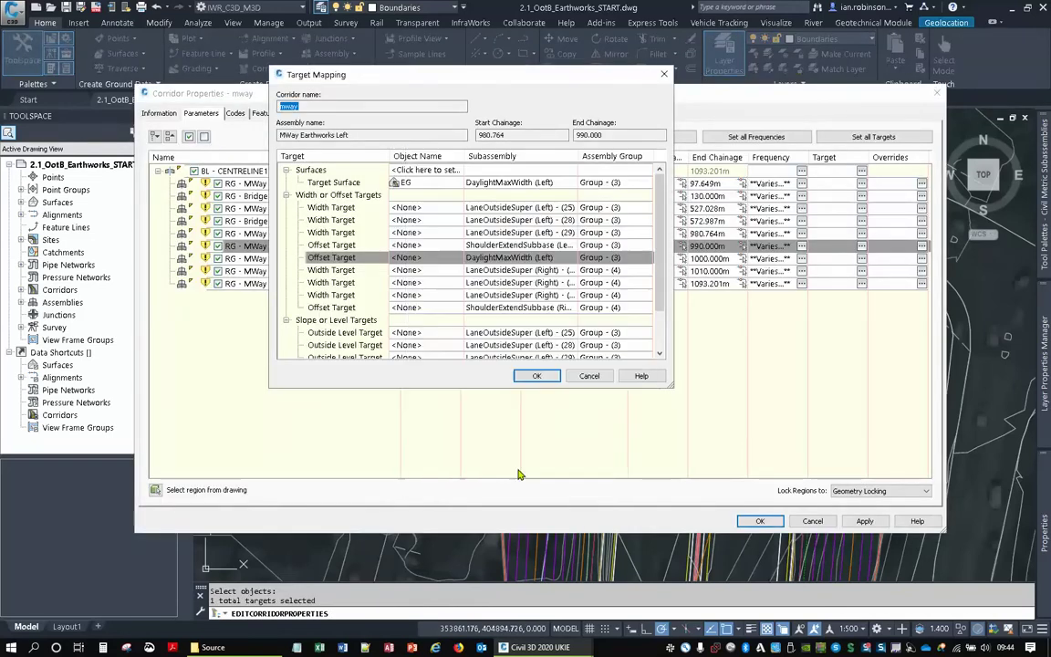
click(538, 375)
click(758, 520)
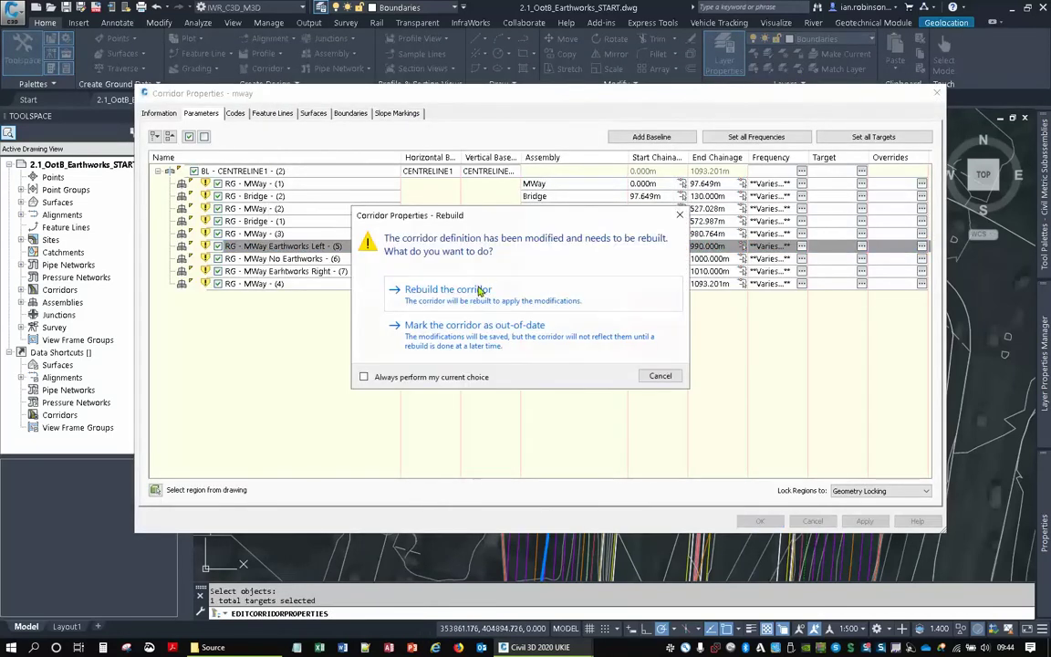
click(420, 288)
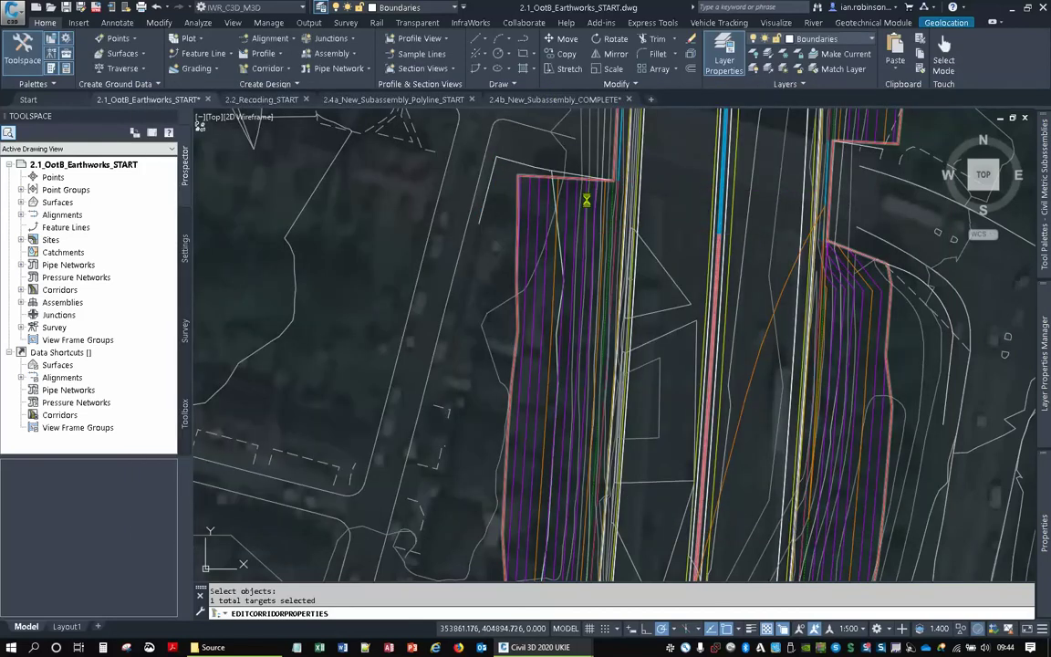
Select the corridor surface and start a single-point slope label.
click(547, 219)
key(Escape)
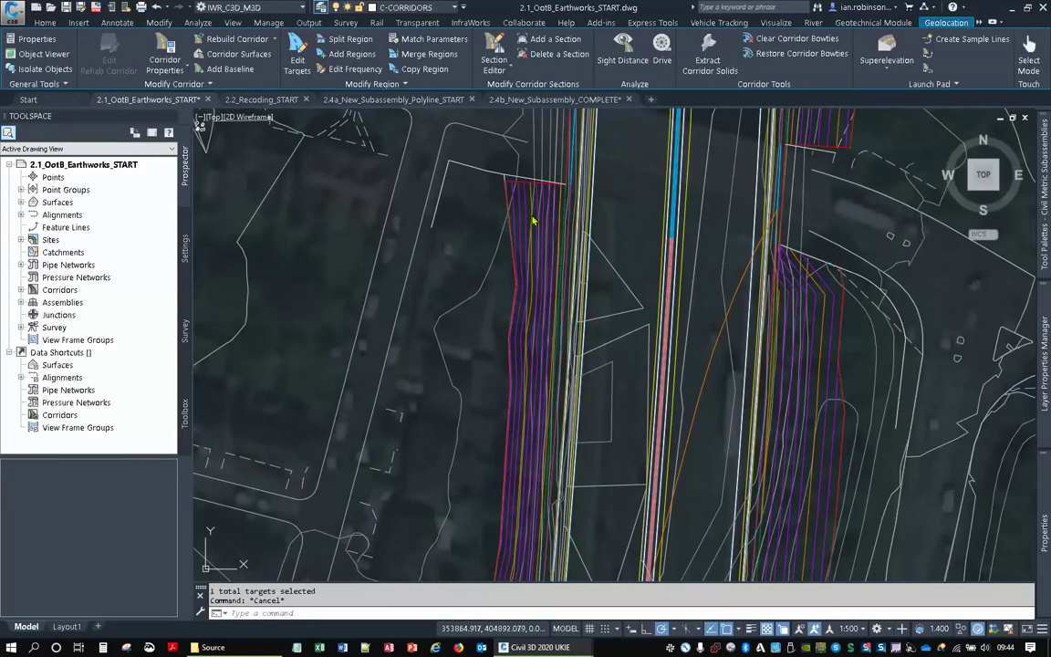
scroll(532, 206, up, 2)
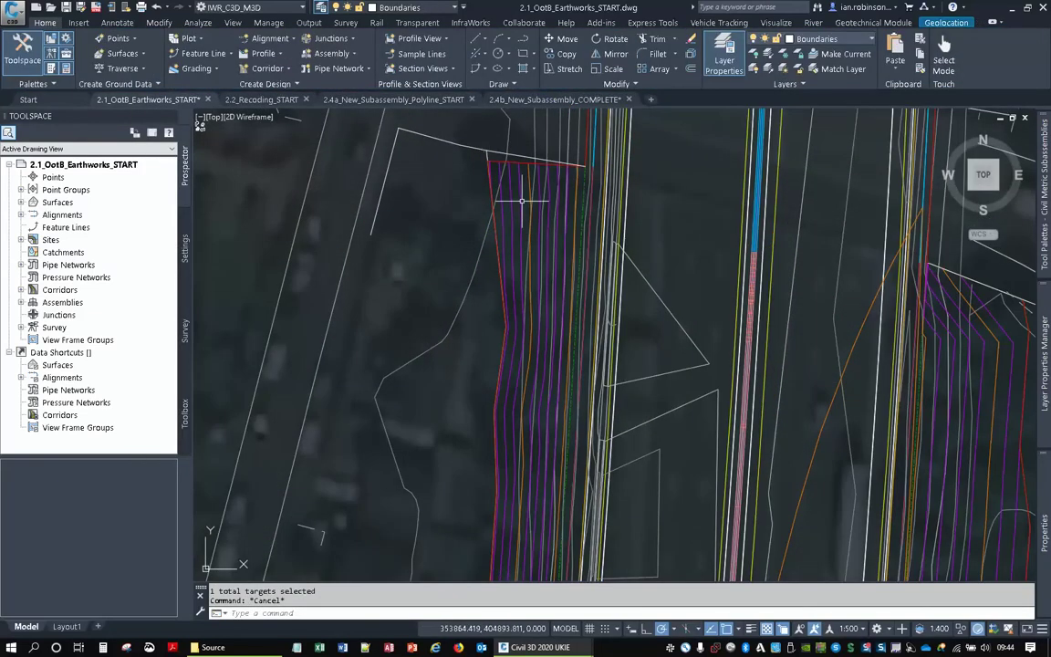
click(512, 200)
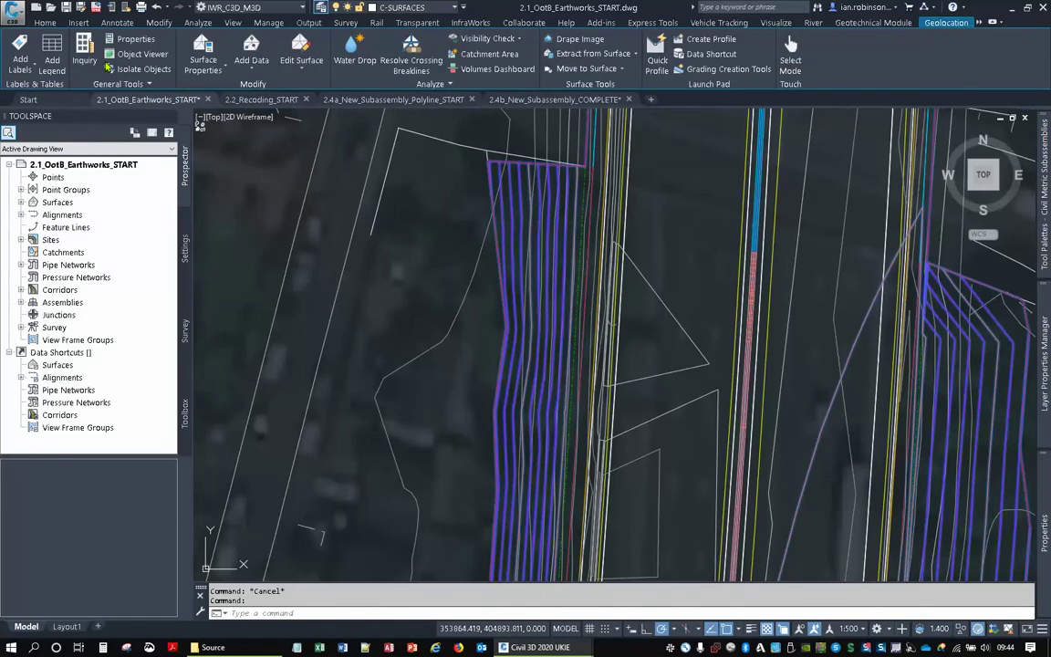
click(20, 60)
click(52, 123)
click(429, 613)
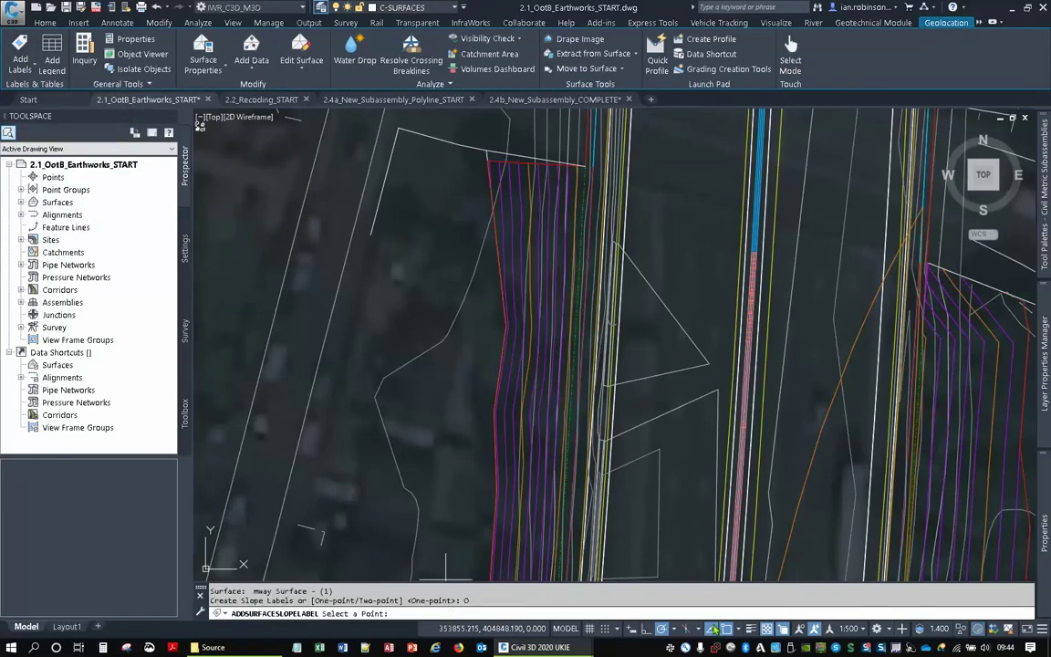
Place the -1:1.1 slope label, end the command and switch to 2.2_Recoding_START.
key(F3)
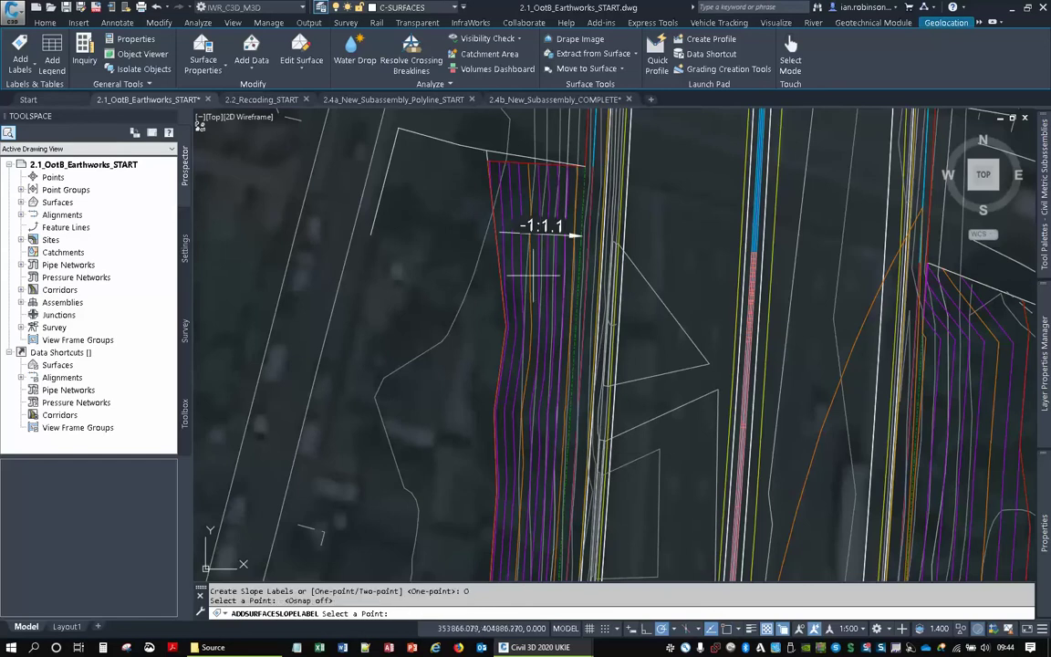
middle_drag(528, 275, 510, 311)
key(Escape)
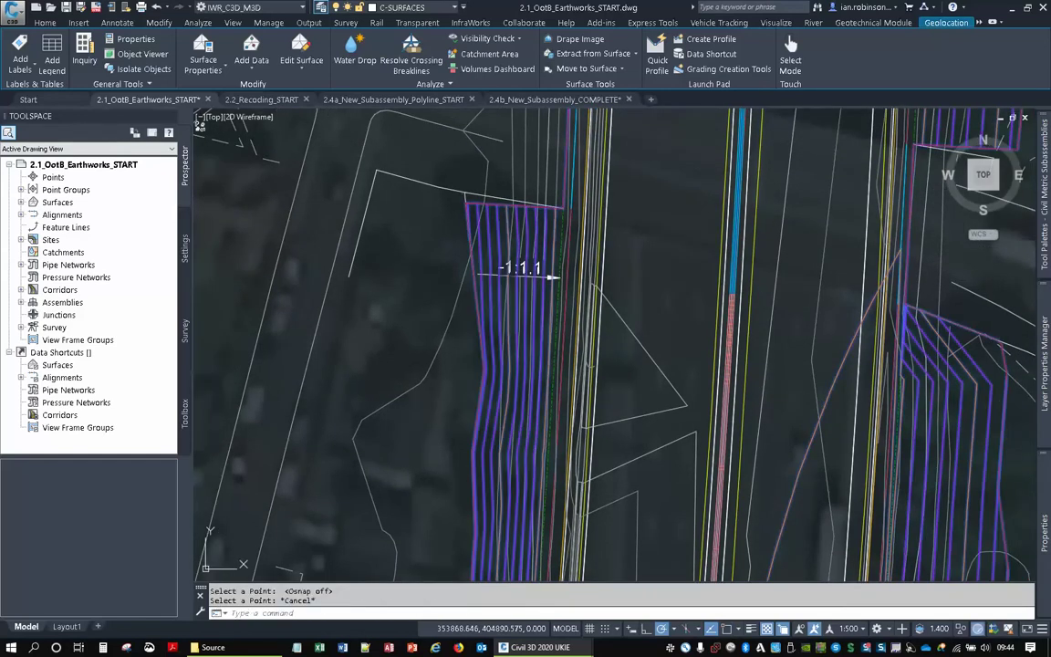
key(Escape)
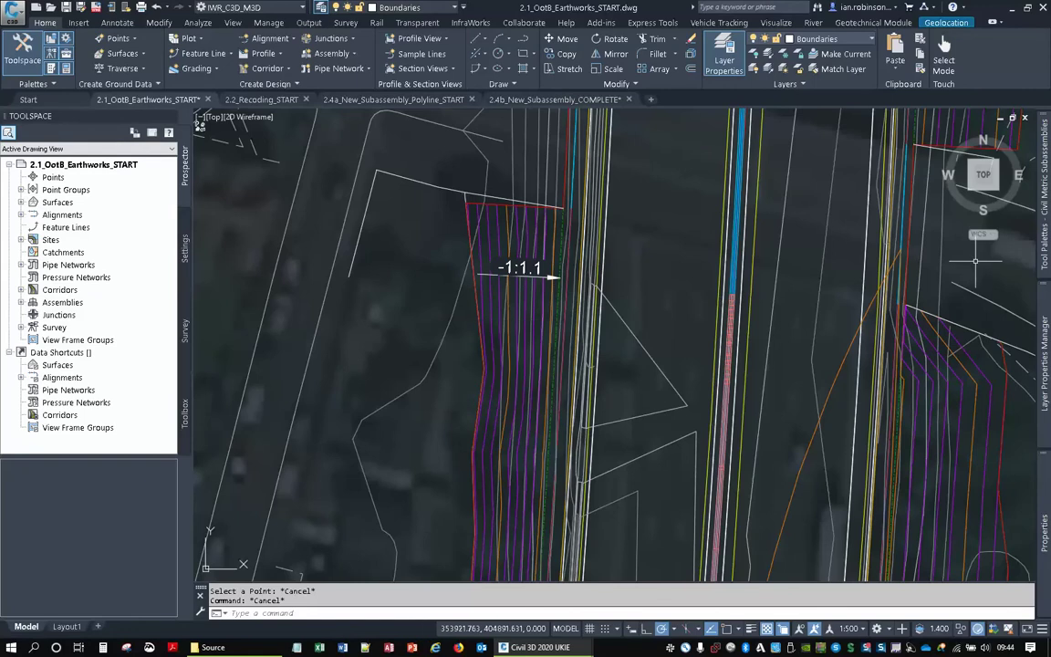
key(ctrl+Tab)
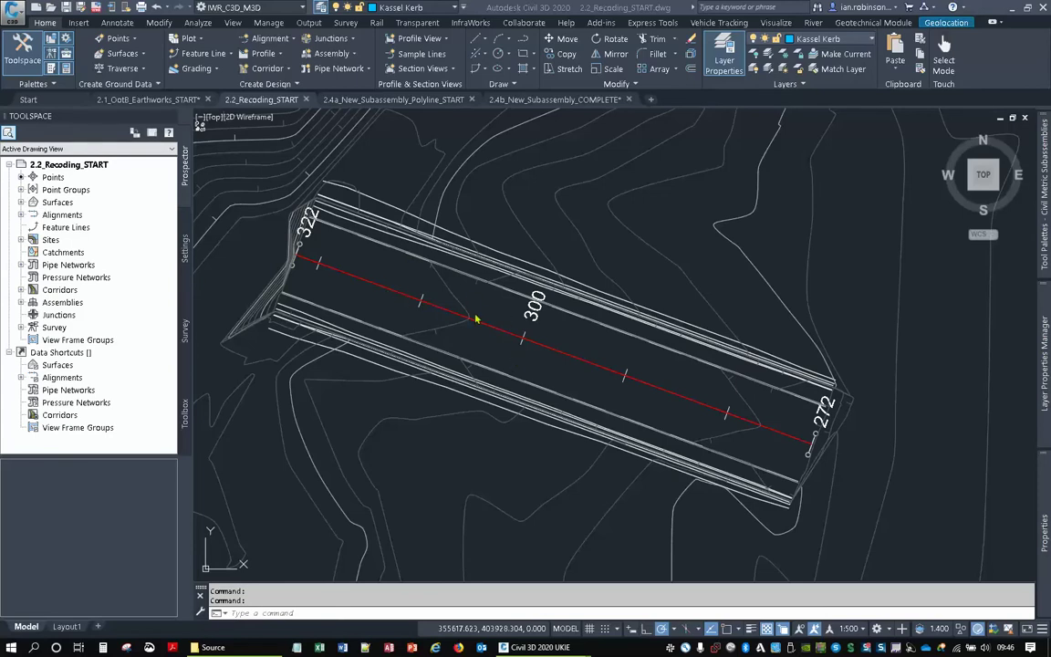
click(620, 332)
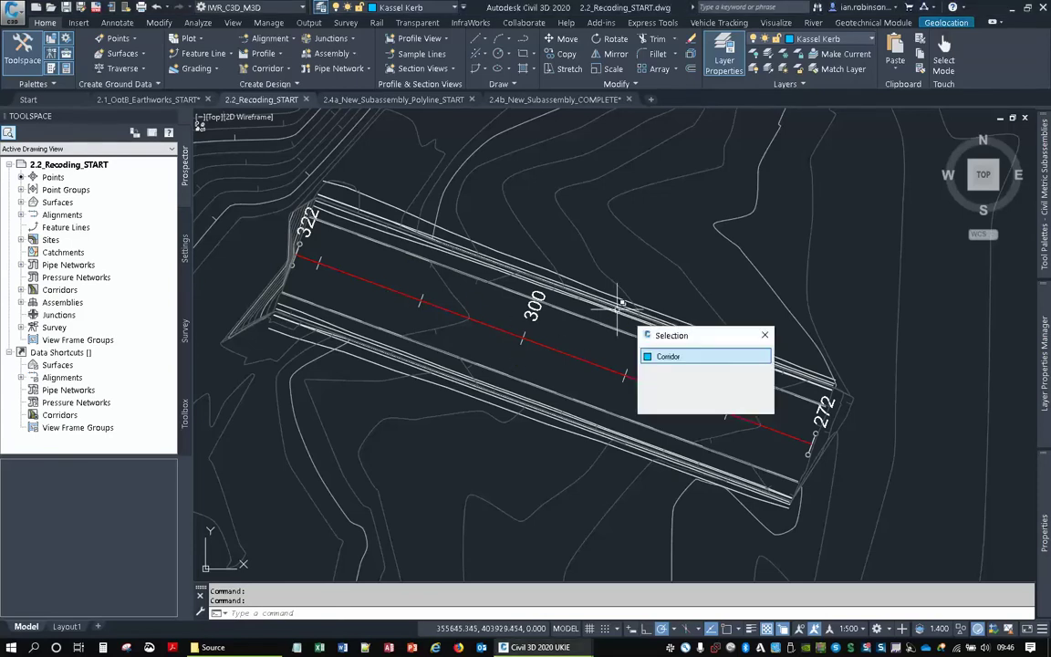
click(658, 357)
right_click(639, 283)
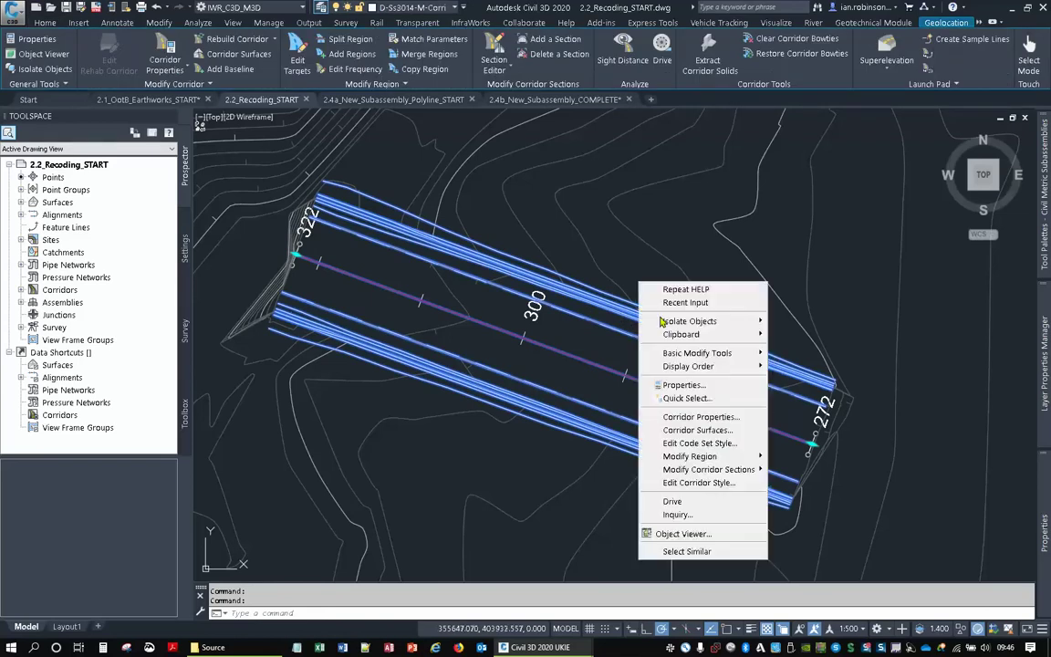
click(687, 537)
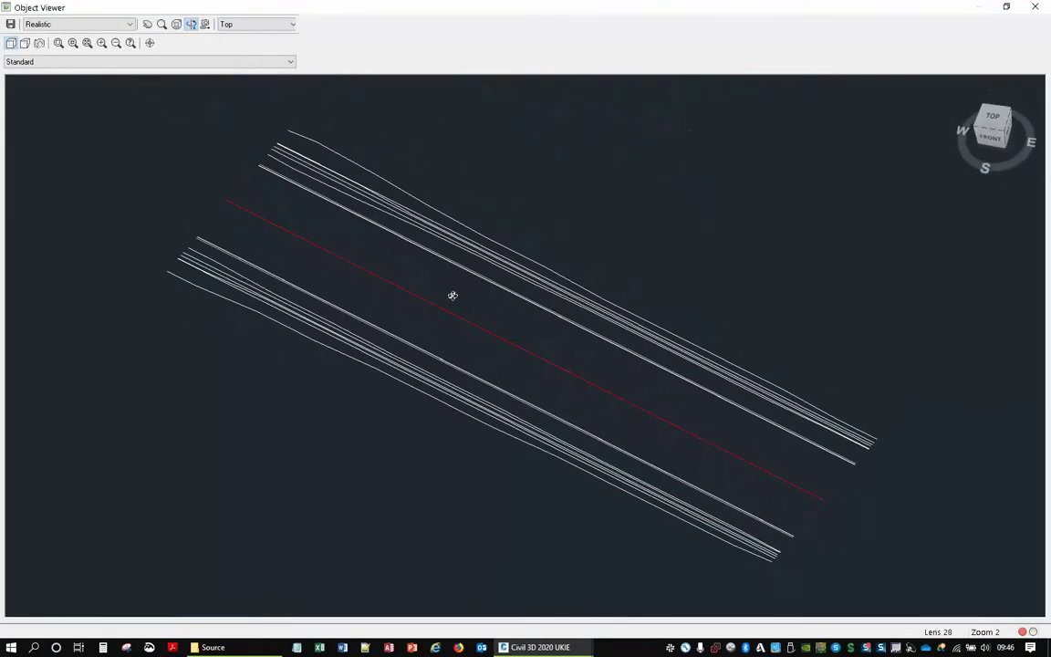
mouse_move(453, 294)
mouse_down()
mouse_move(509, 556)
mouse_move(571, 312)
mouse_up()
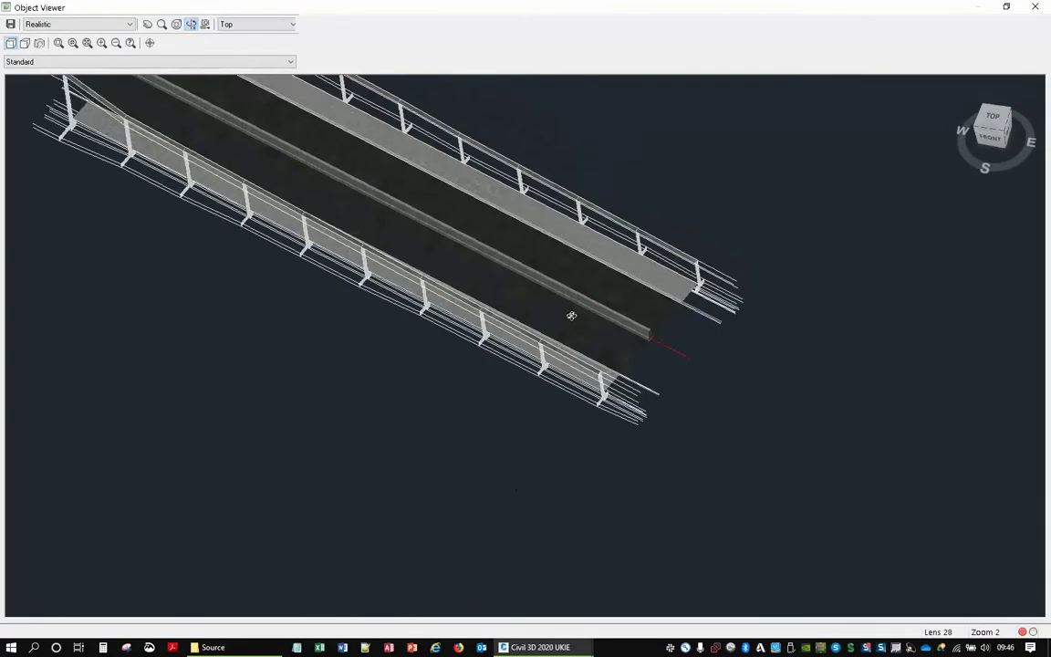
scroll(601, 326, up, 6)
scroll(363, 304, down, 5)
drag(389, 305, 457, 277)
scroll(580, 368, up, 5)
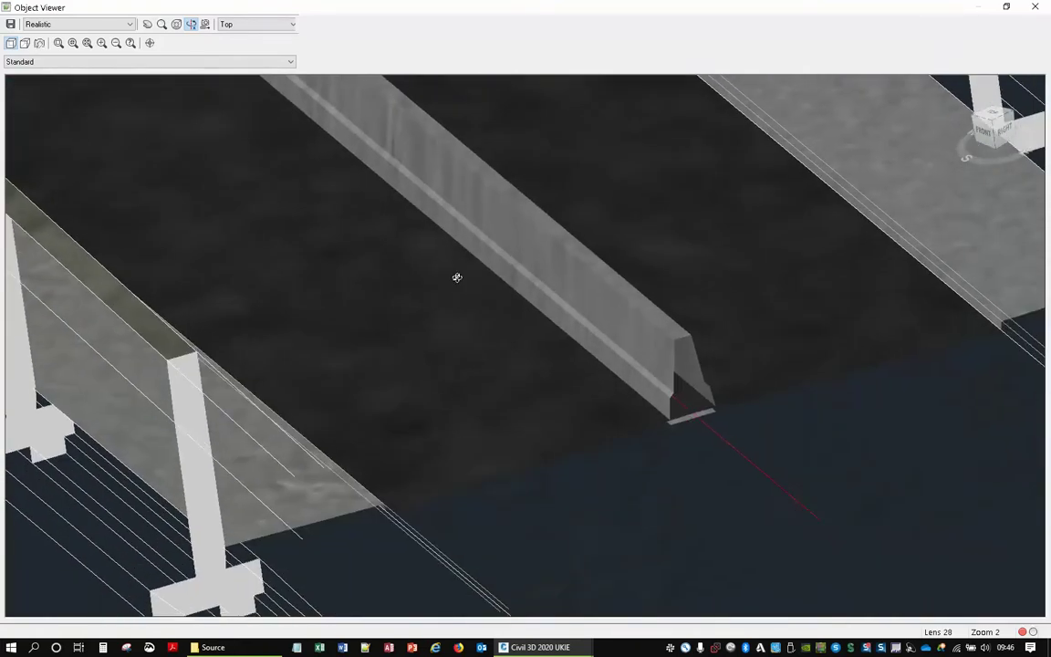
drag(531, 227, 511, 291)
right_click(516, 295)
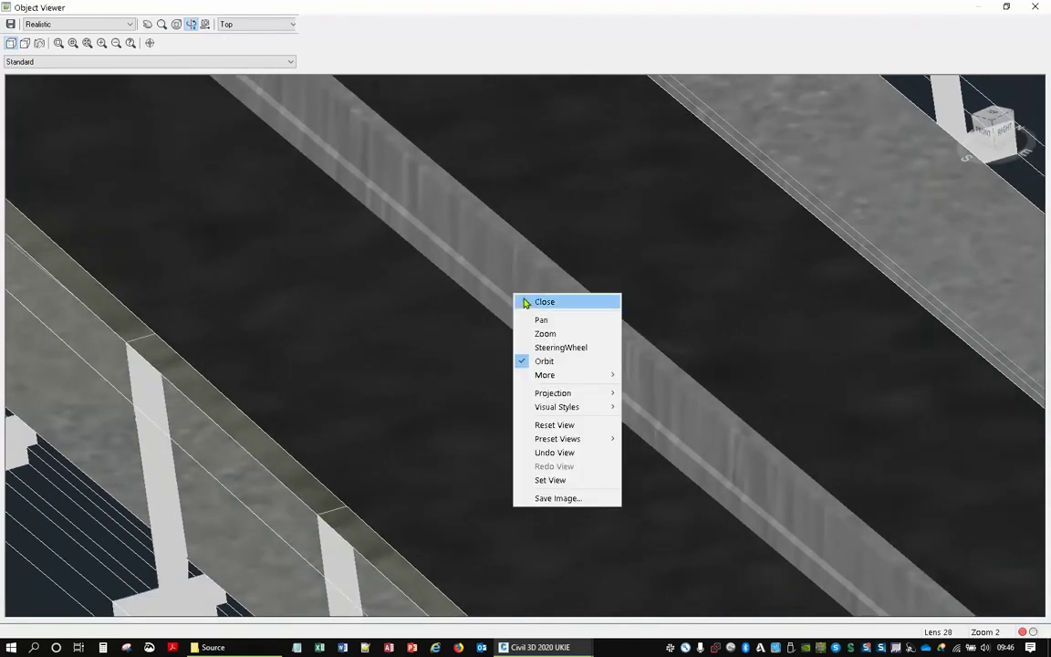
click(544, 302)
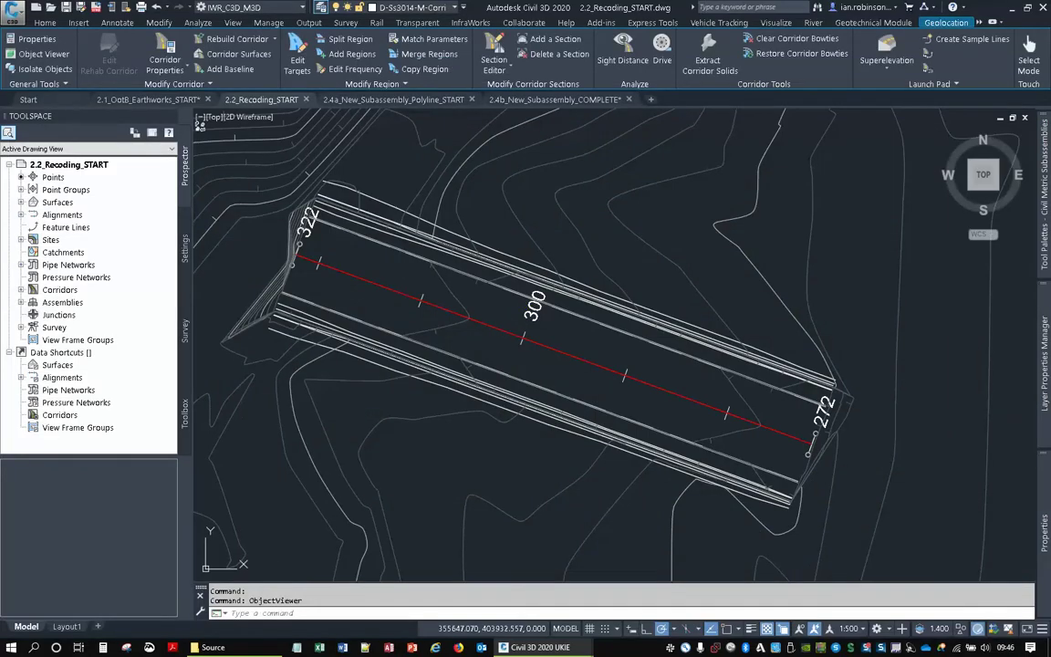
Expand Assemblies in Prospector and preview the Road with Barrier assembly.
click(20, 302)
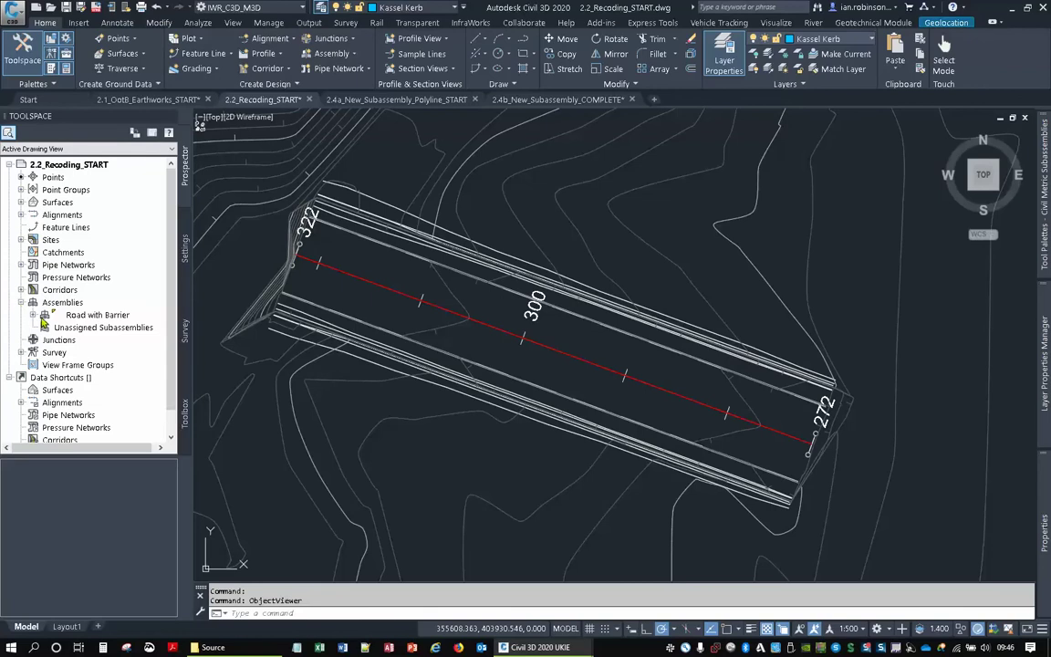
click(33, 315)
click(91, 315)
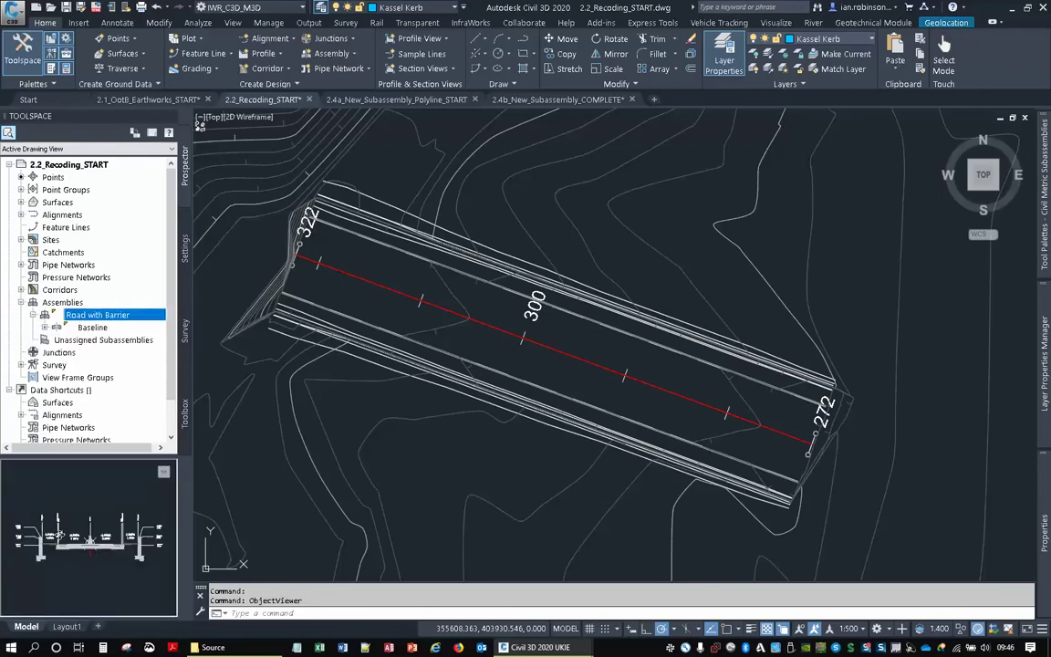
scroll(80, 493, up, 3)
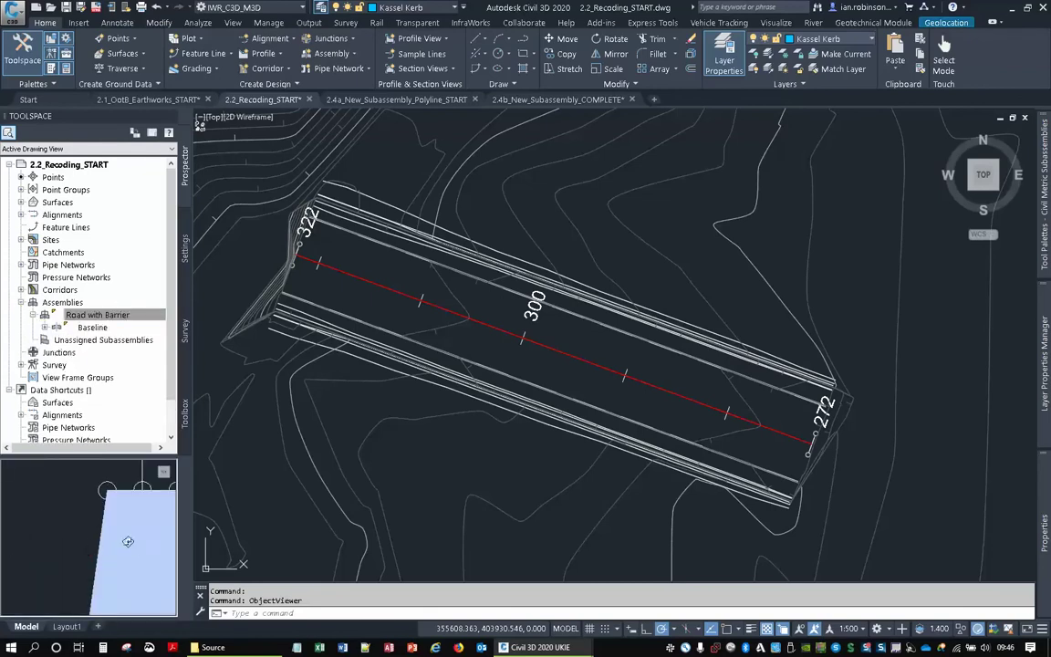
scroll(92, 502, down, 5)
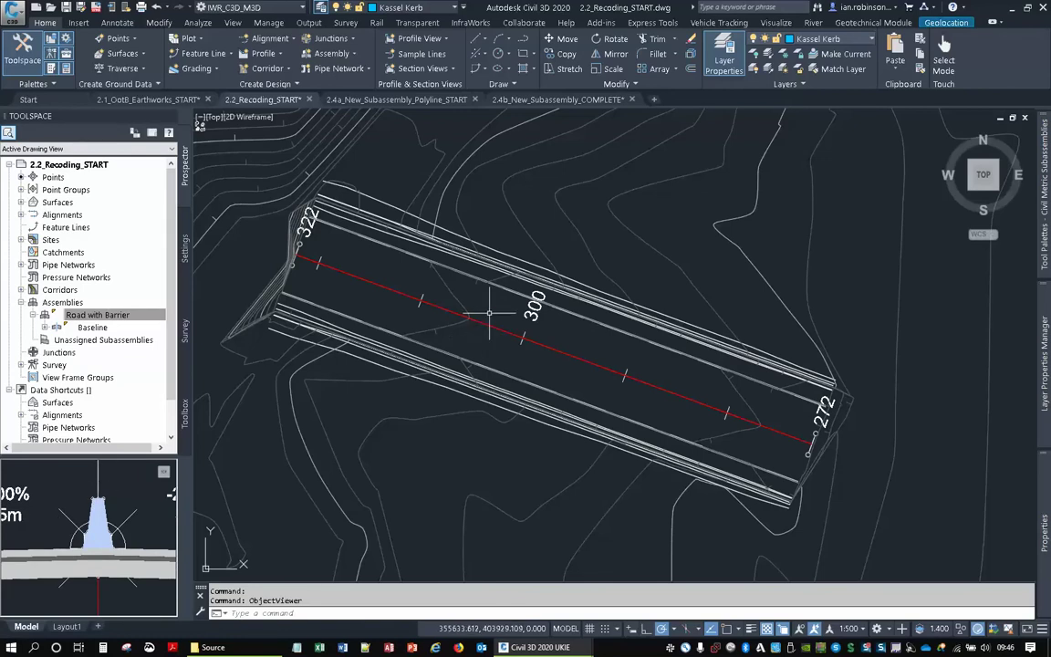
Select ConcreteBarrier under Baseline > Left (2), review its Barrier codes, then deselect.
click(45, 327)
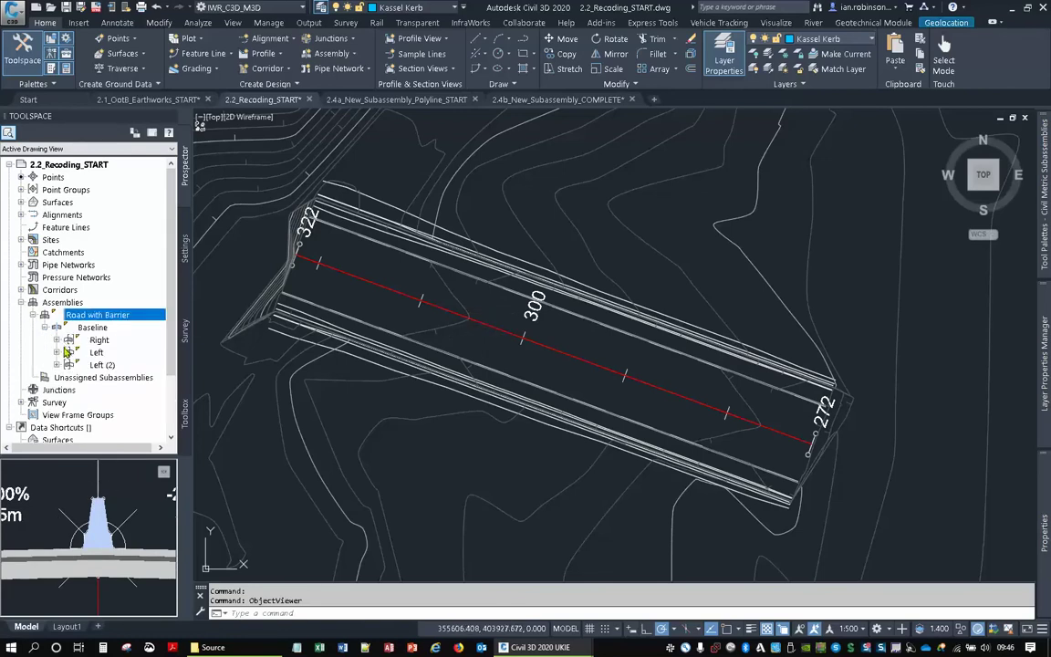
click(56, 365)
click(128, 377)
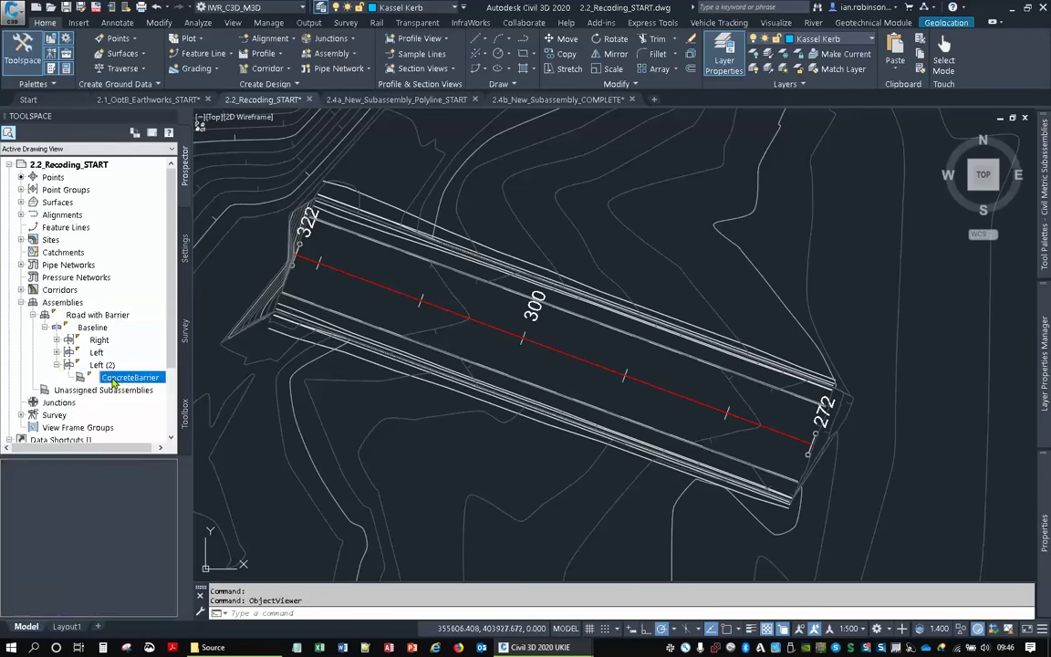
right_click(133, 379)
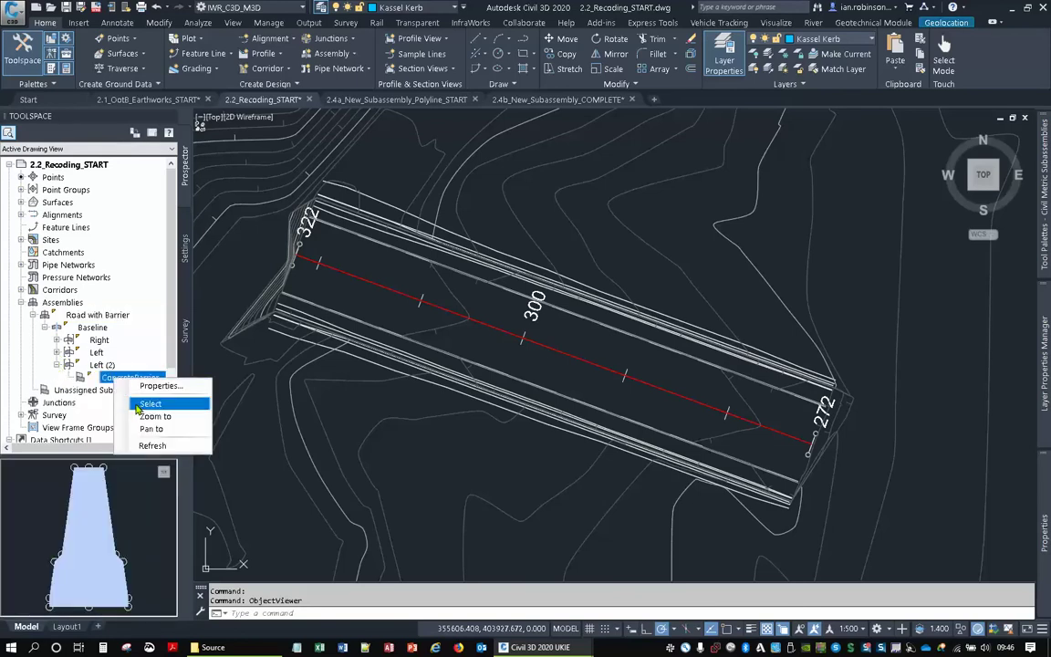
click(146, 403)
mouse_move(1047, 500)
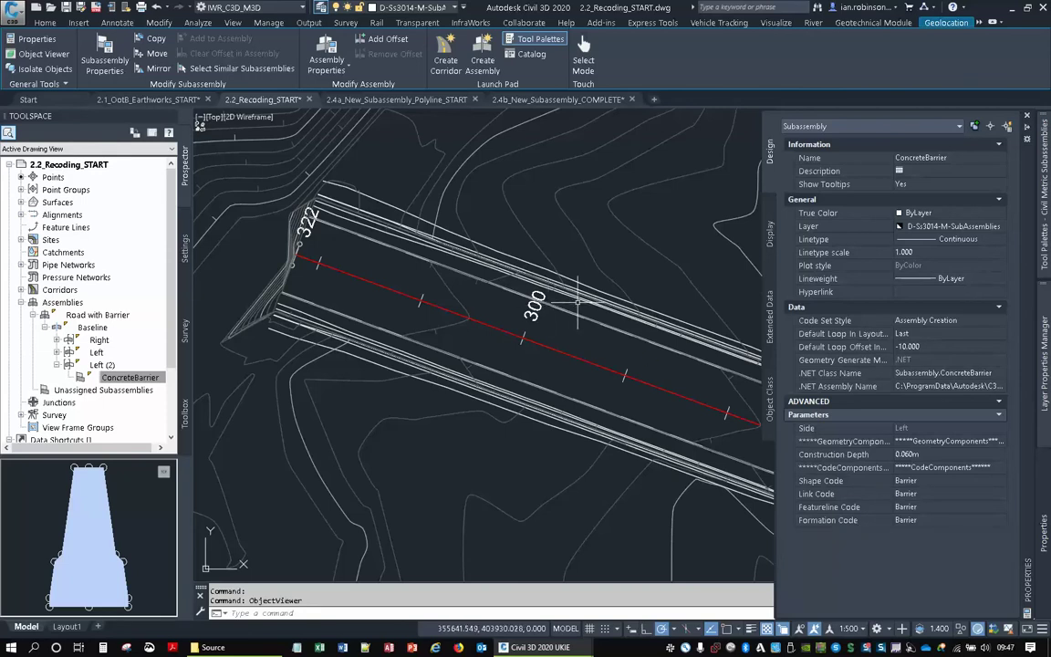
key(Escape)
key(Escape)
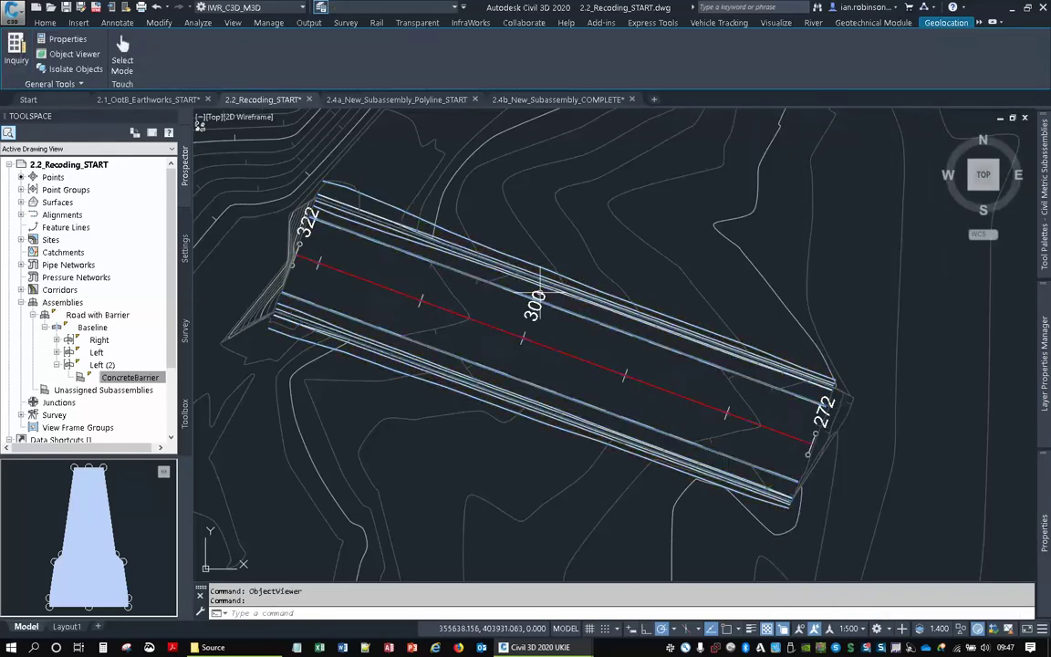
In Corridor Properties, set the Barrier feature line's style to Crash Barriers.
click(616, 297)
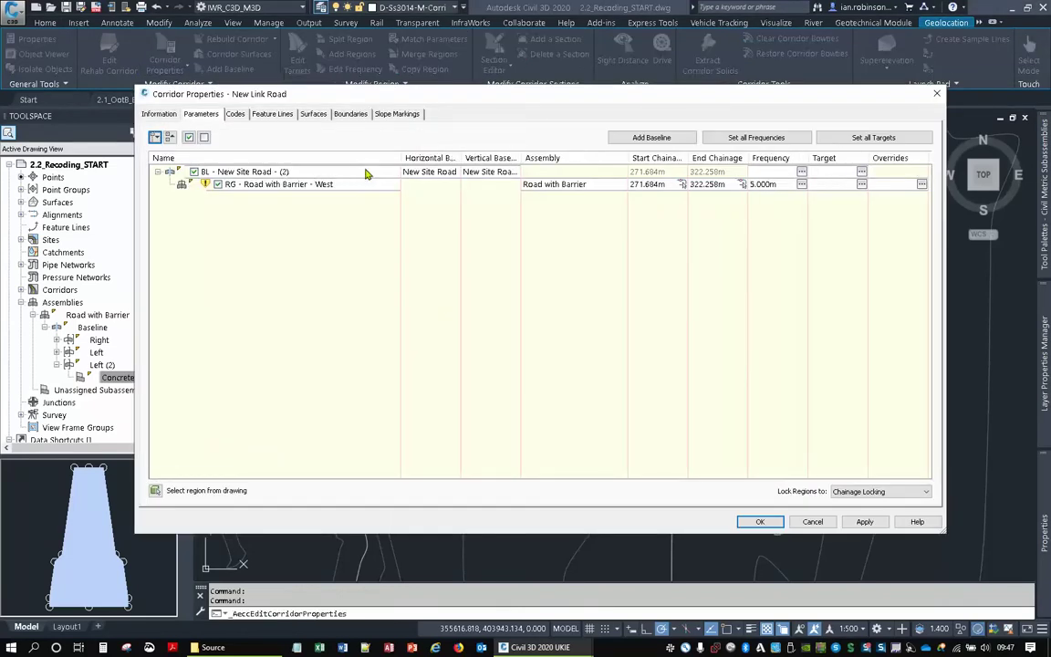
click(235, 114)
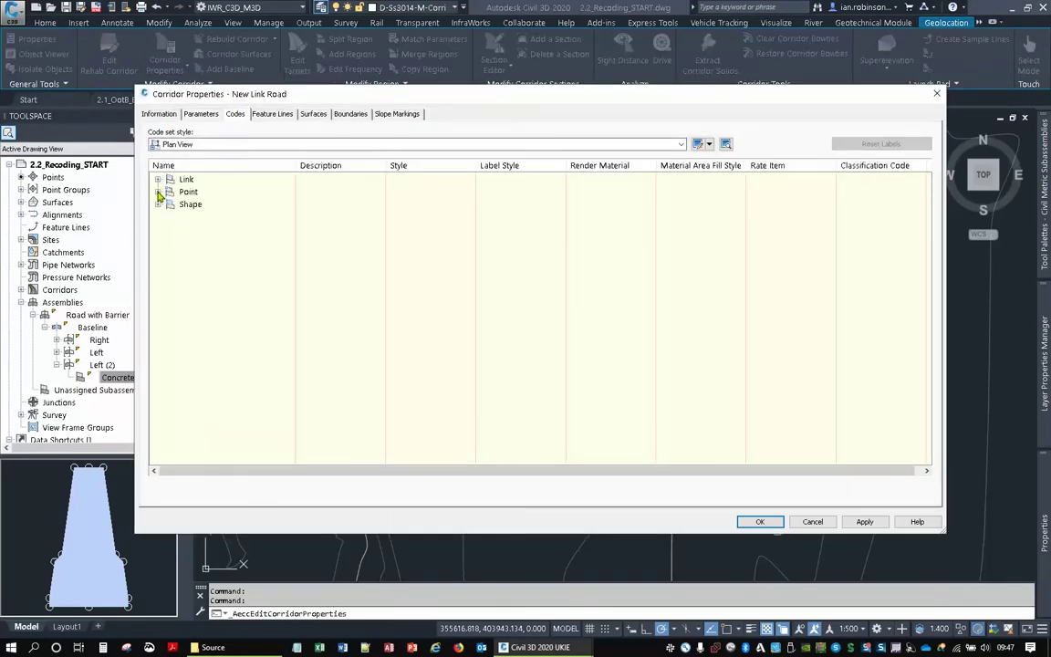
click(159, 192)
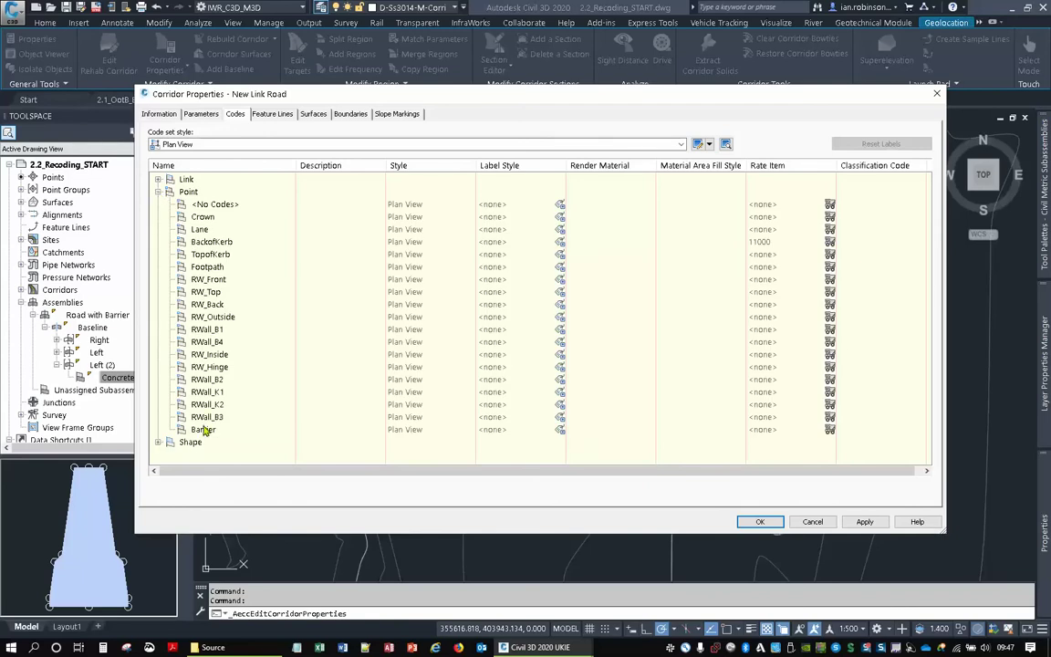
click(277, 115)
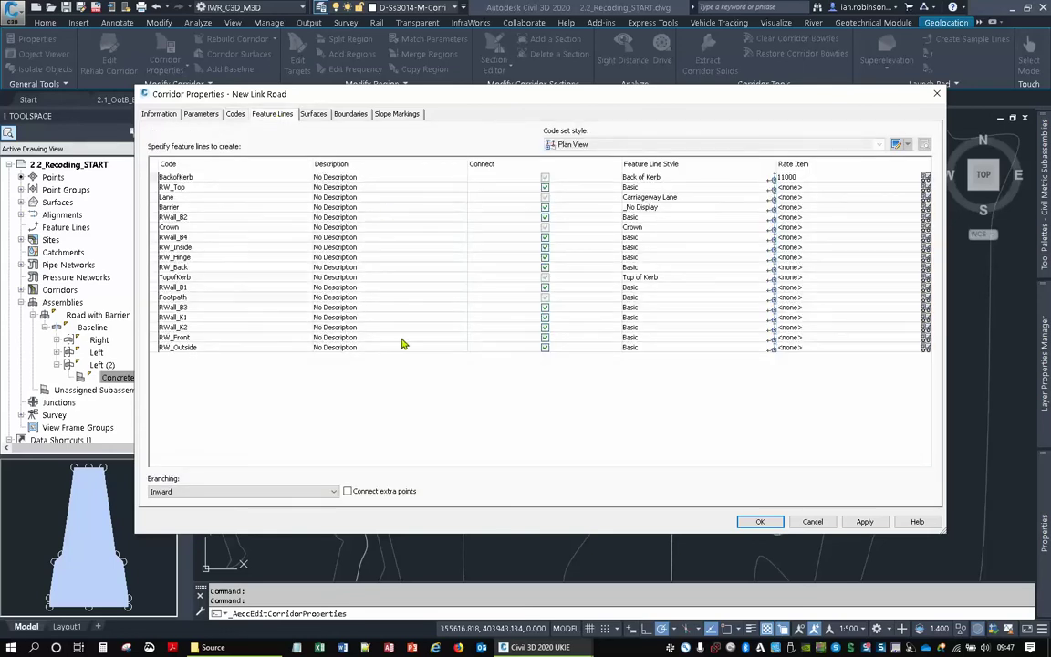
click(164, 207)
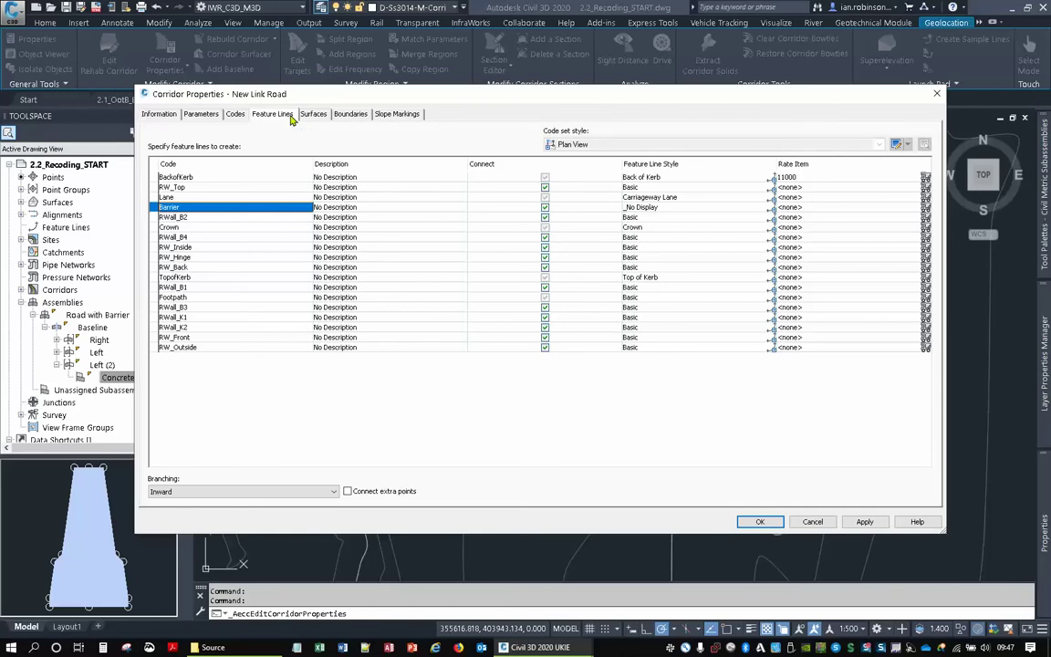
click(641, 208)
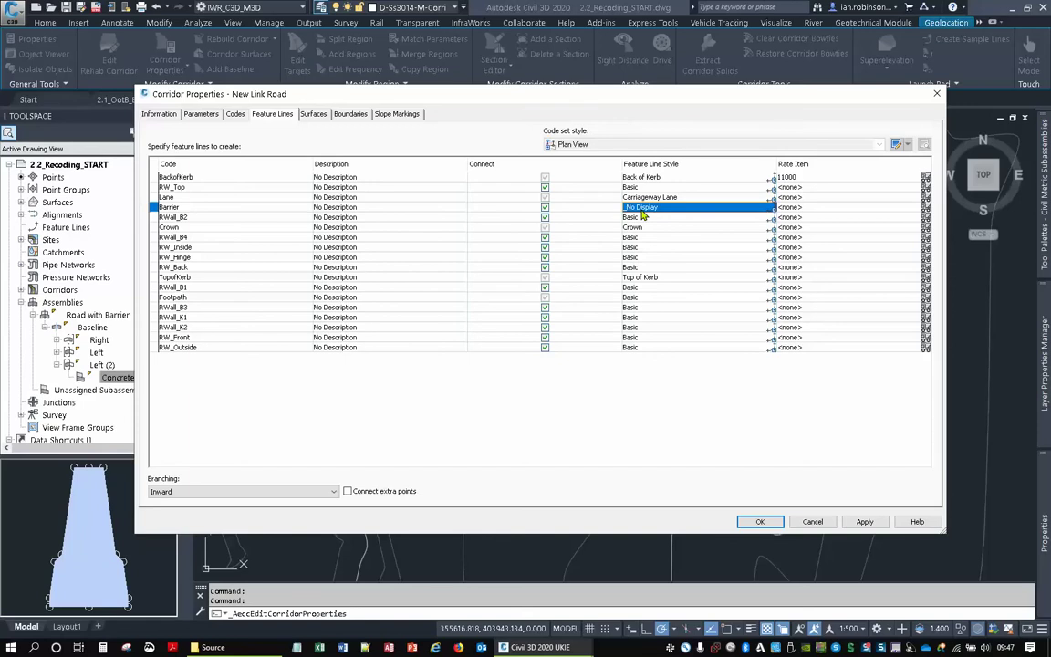
click(773, 209)
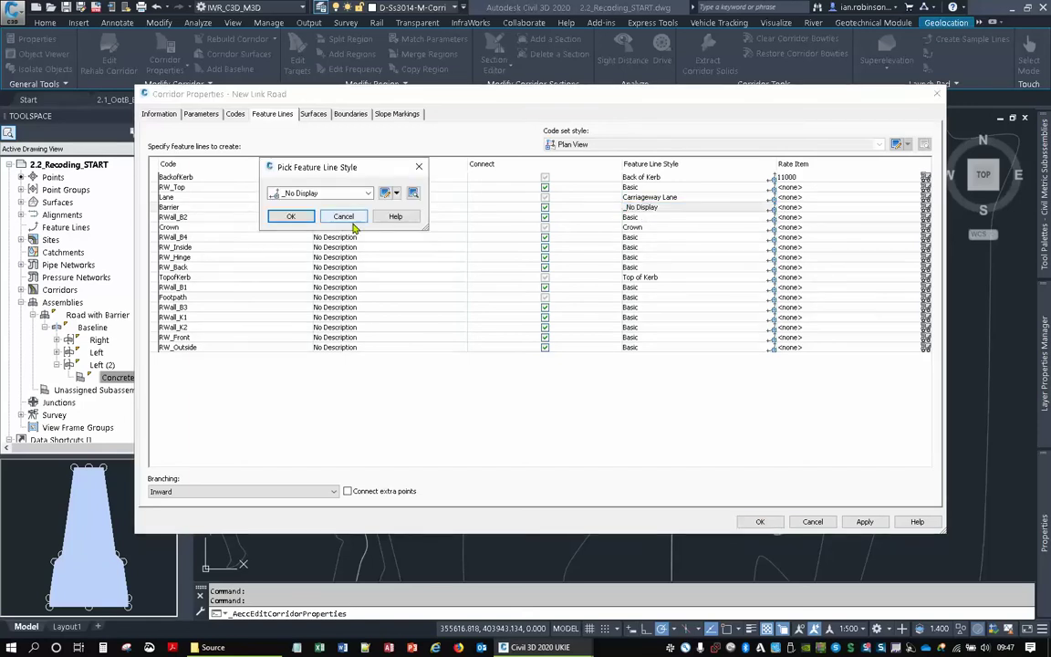
click(360, 192)
scroll(326, 290, up, 1)
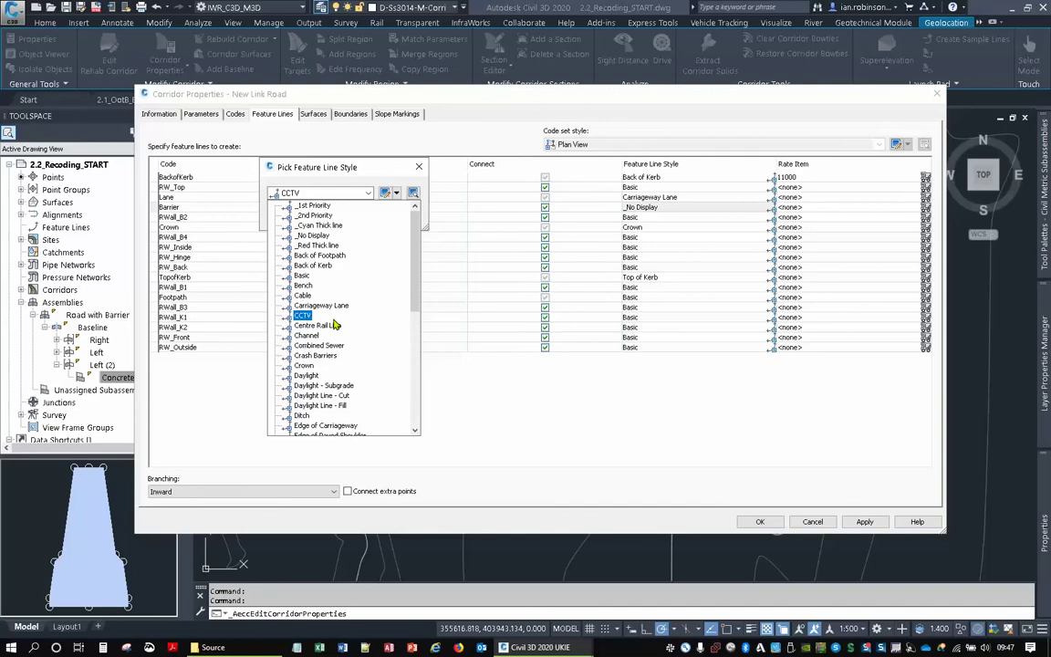
click(315, 355)
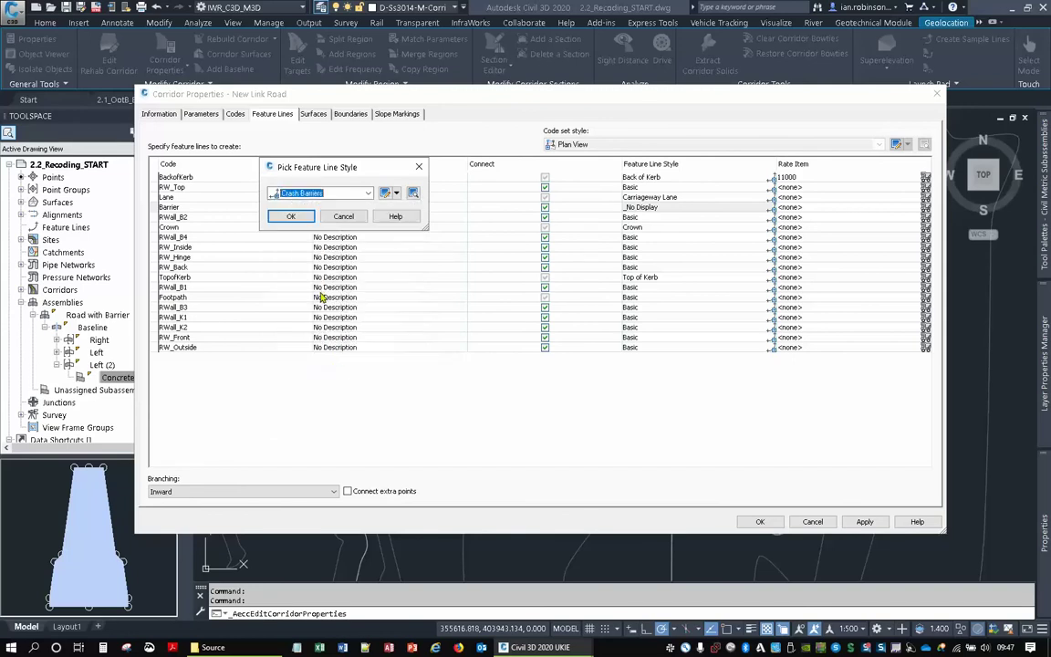
click(292, 216)
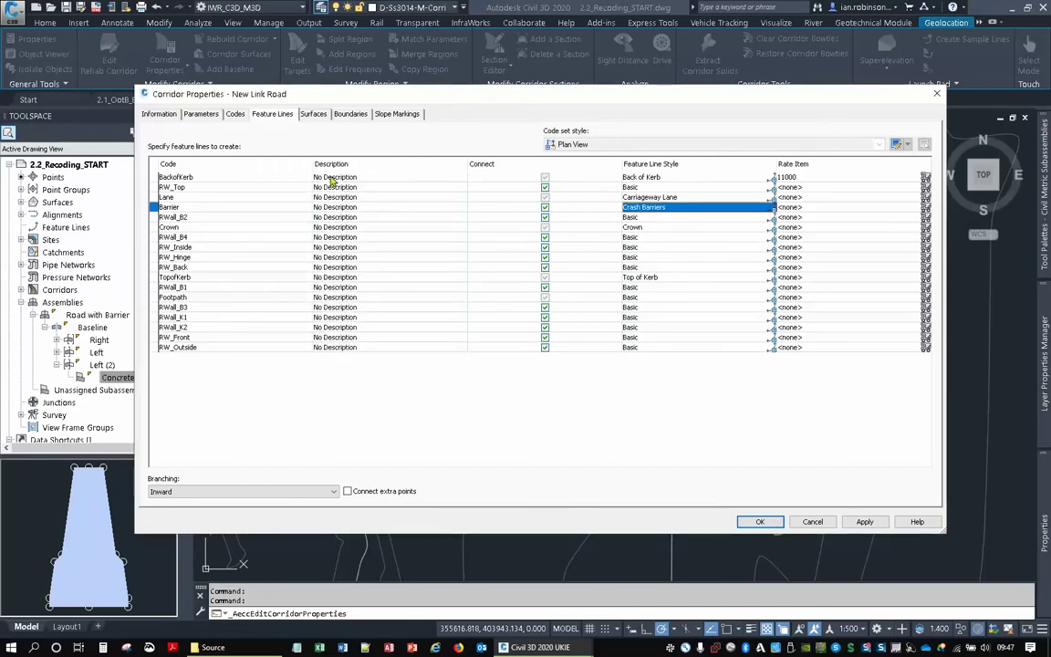
Select the Barrier point code and edit the Plan View code set style.
click(236, 114)
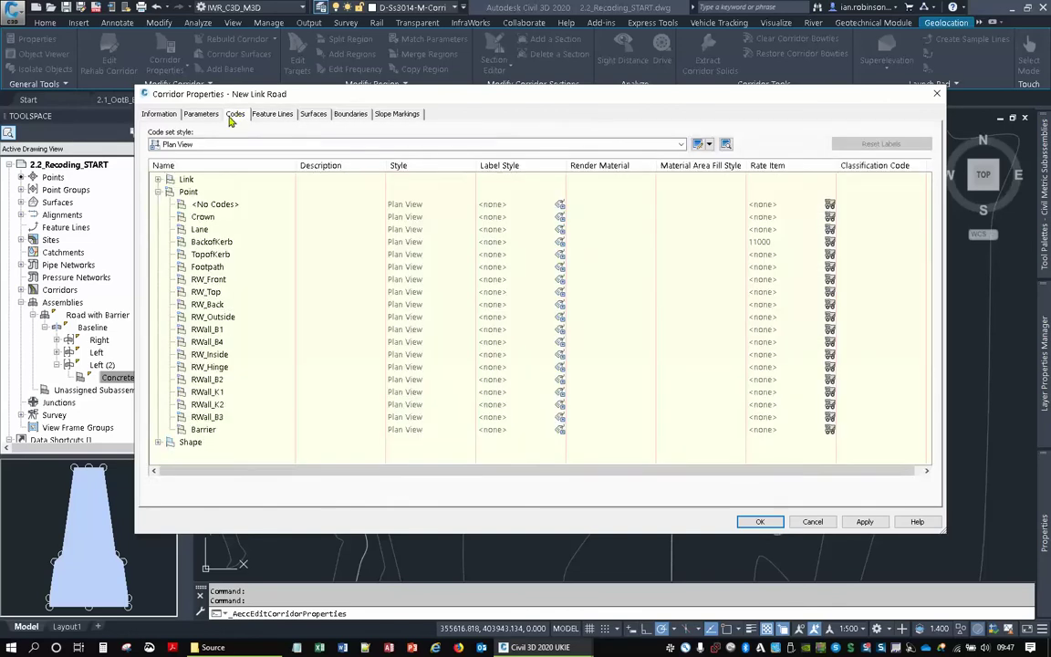
click(209, 433)
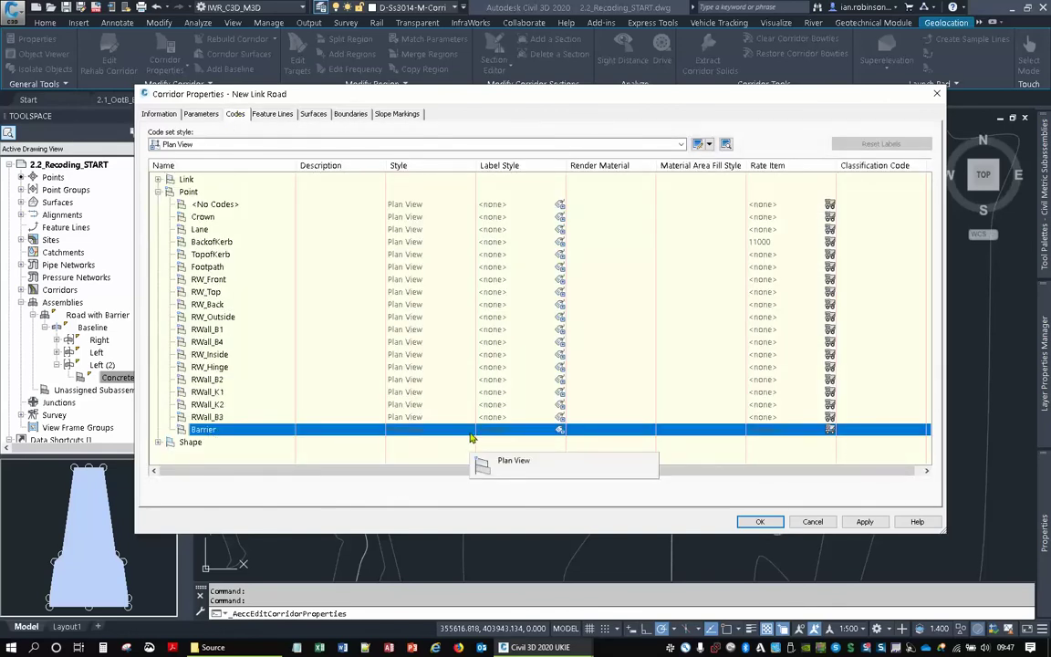
click(698, 146)
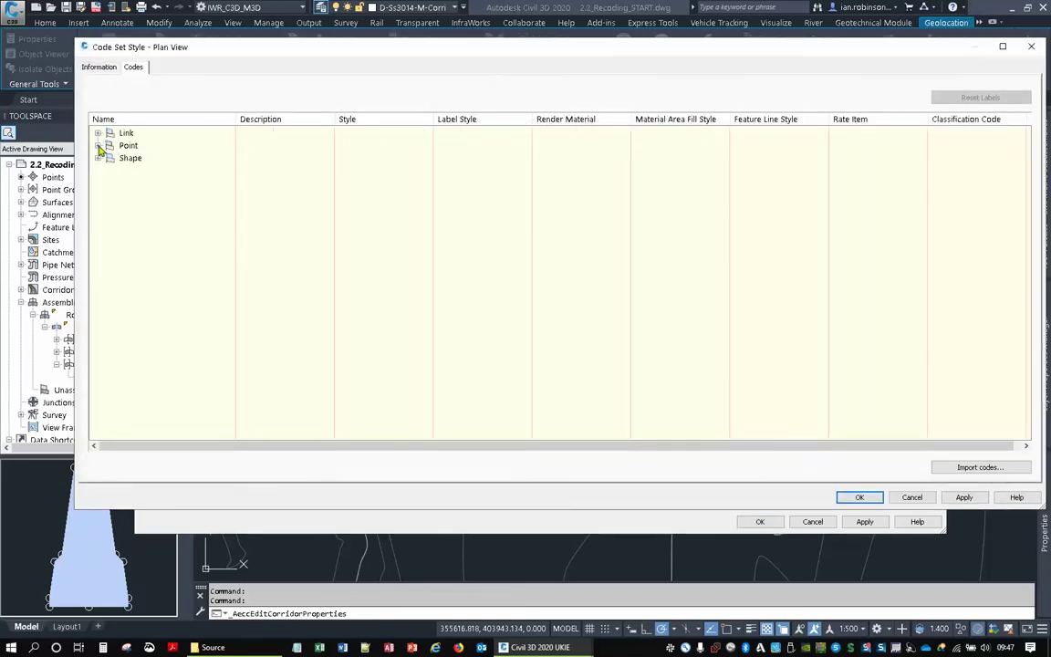
Review the CrashBarrierLeft and Barrier point codes, then OK both dialogs to rebuild the corridor.
click(97, 143)
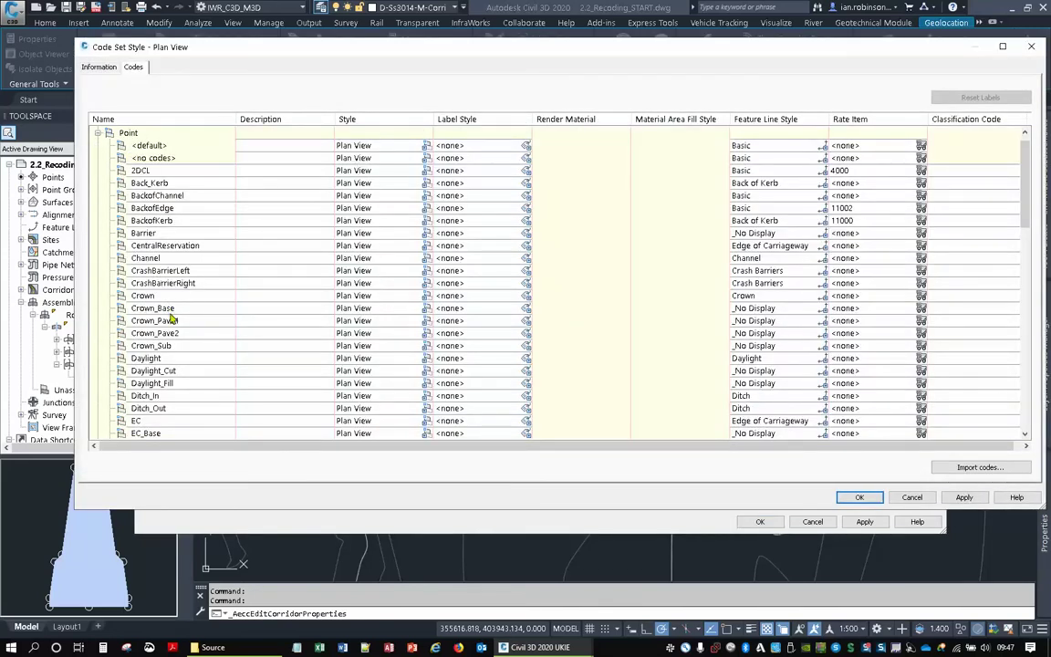
scroll(176, 319, down, 20)
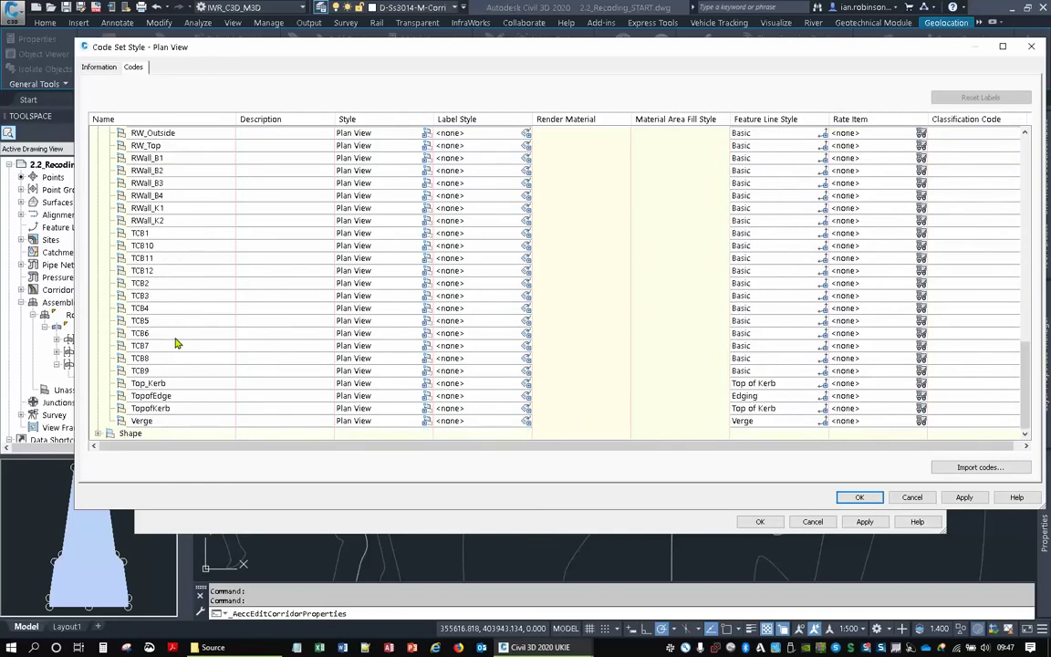
scroll(171, 343, up, 8)
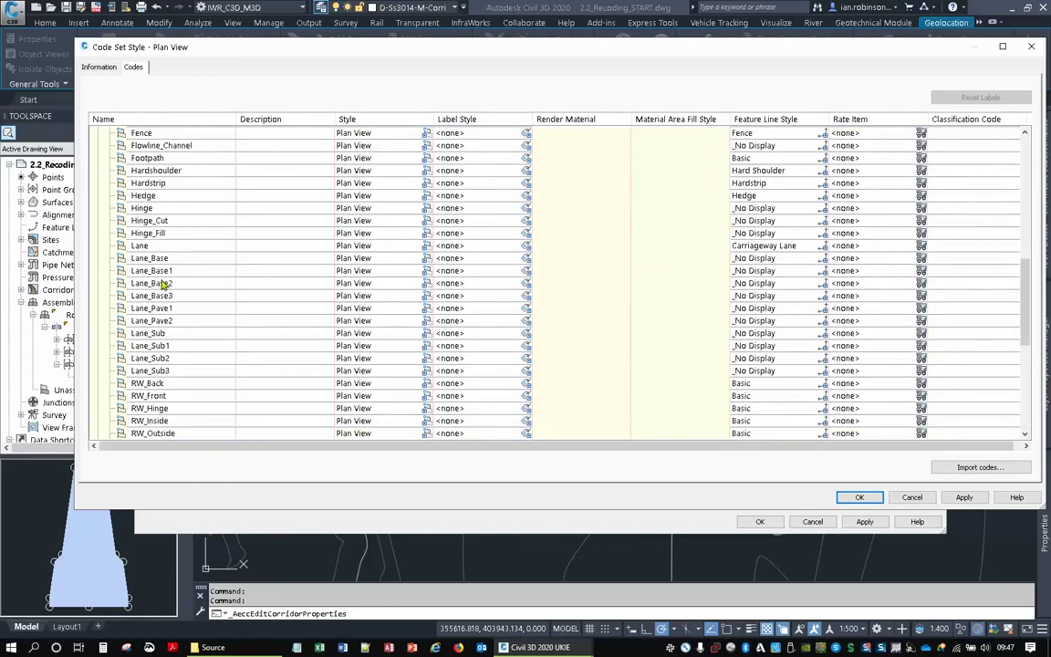
scroll(167, 283, up, 4)
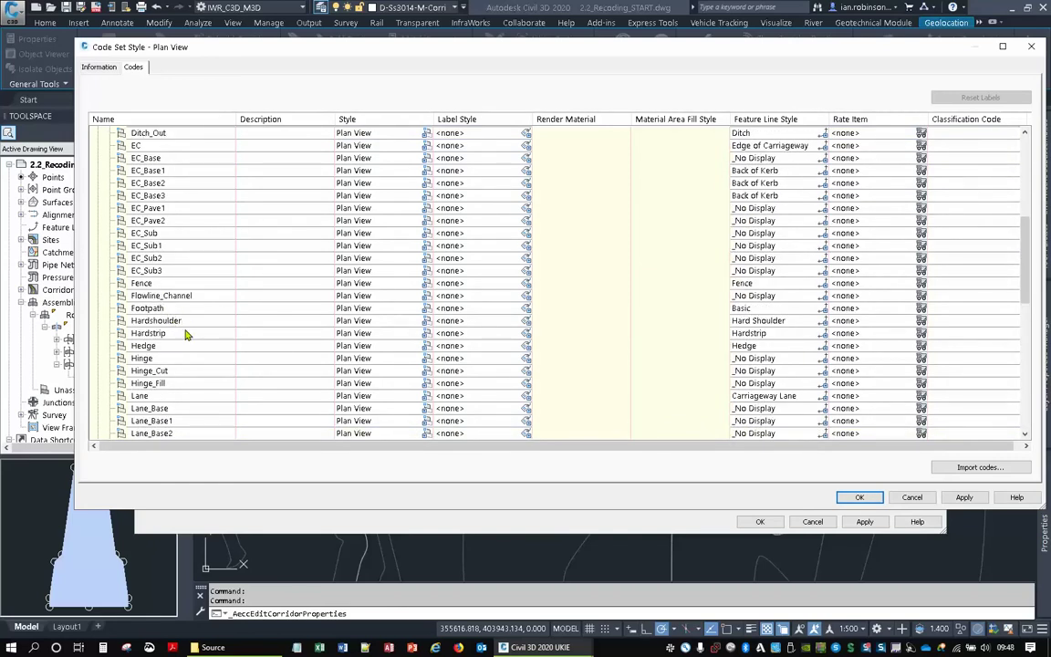
scroll(186, 336, up, 4)
click(160, 146)
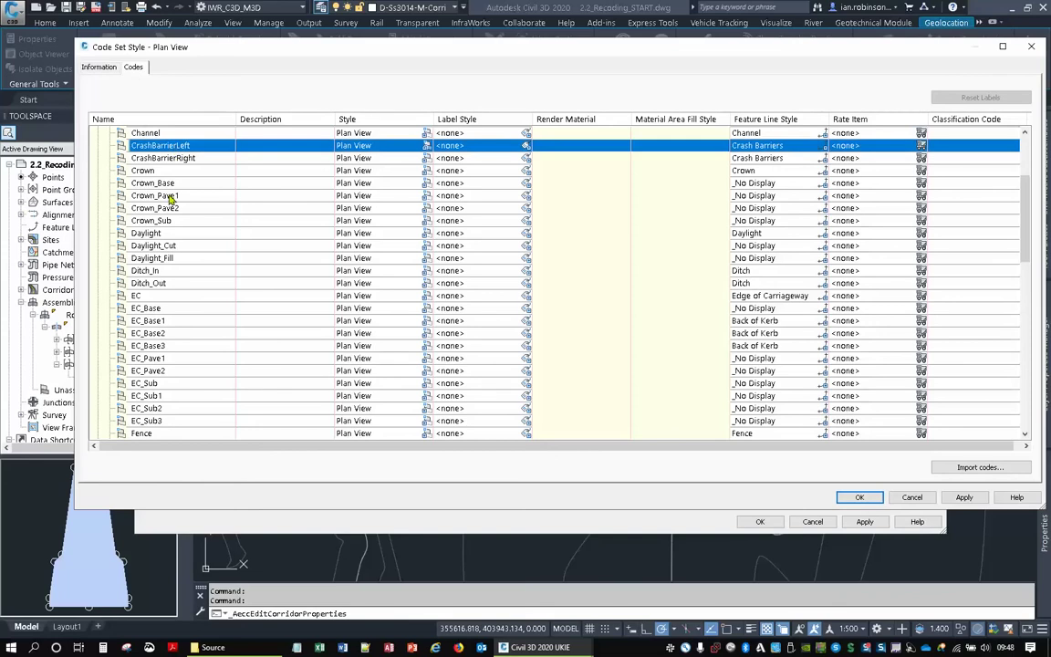
scroll(170, 199, up, 4)
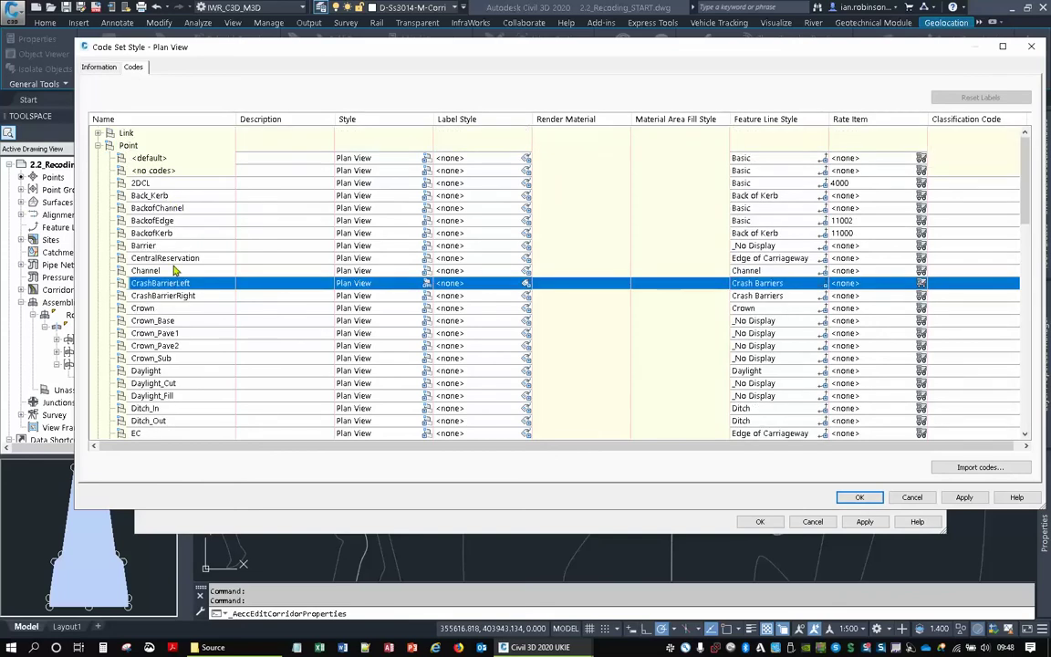
click(156, 245)
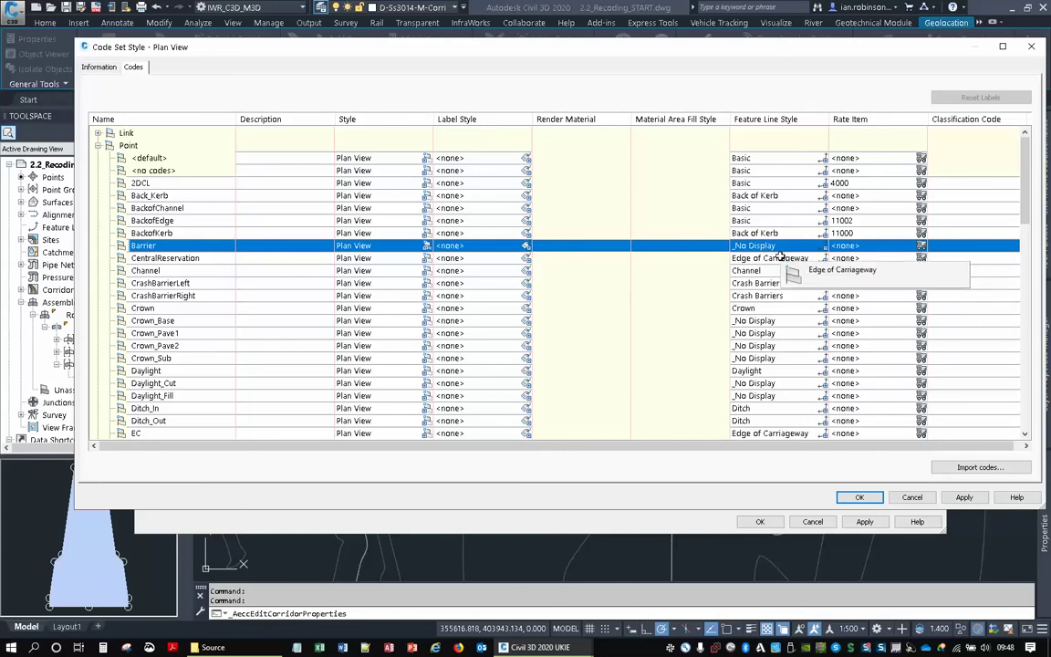
click(860, 497)
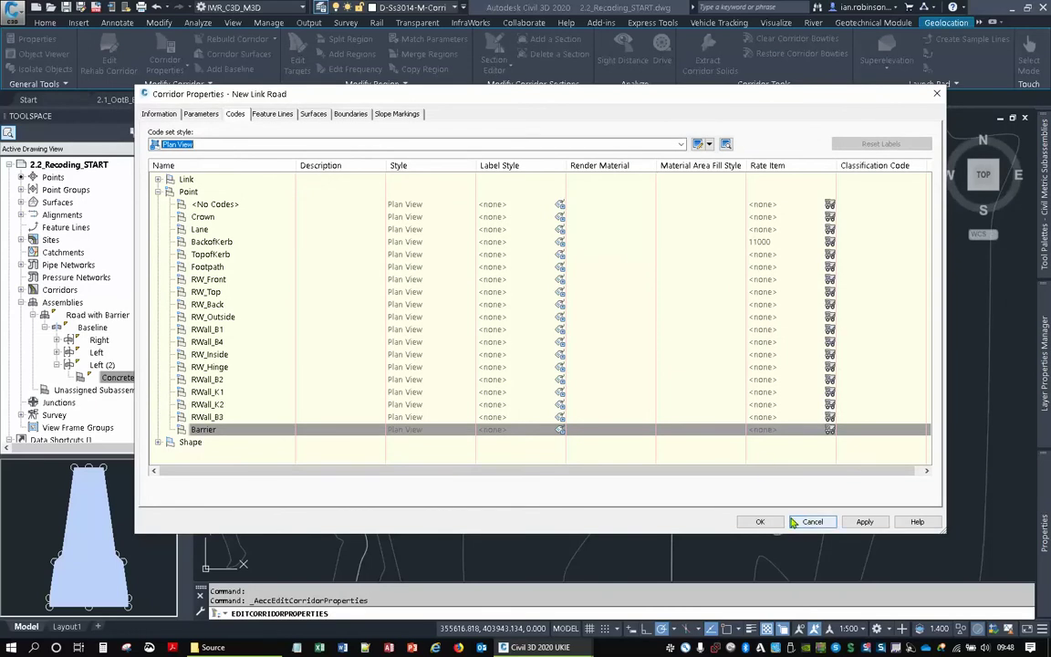
click(757, 521)
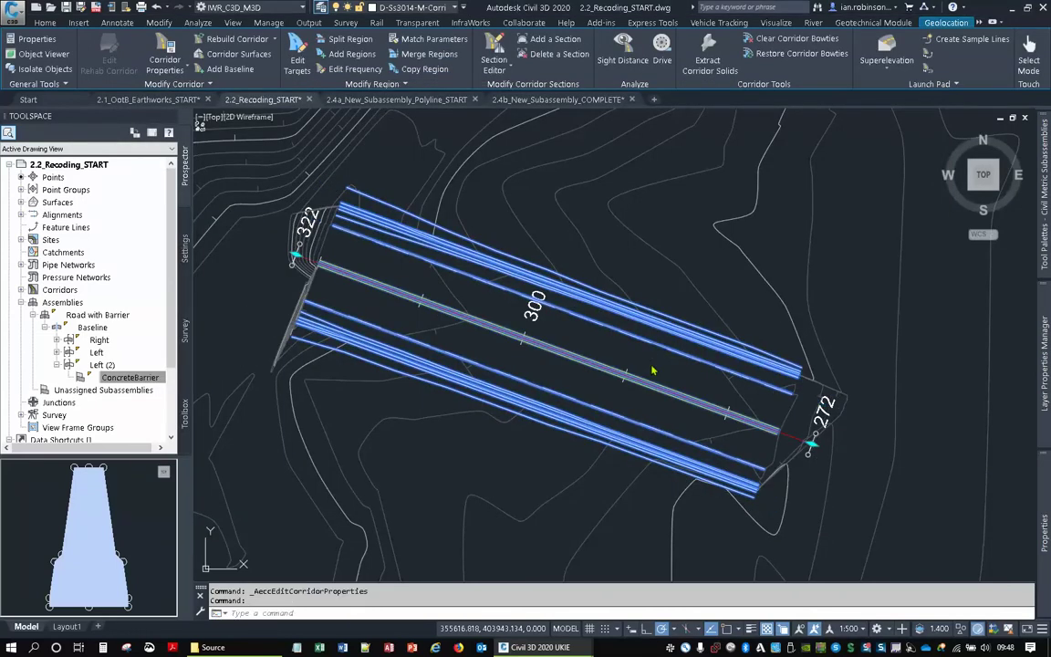
Zoom and pan in on the corridor so the red barrier line sits between the yellow lines.
scroll(577, 349, up, 8)
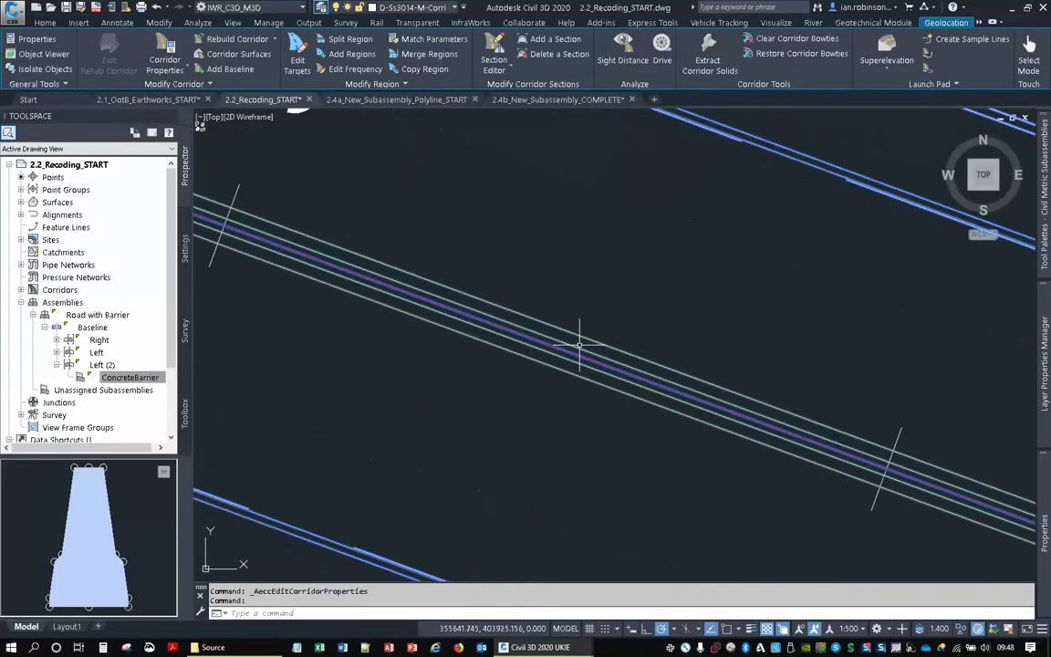
key(Escape)
key(Escape)
middle_drag(577, 349, 621, 282)
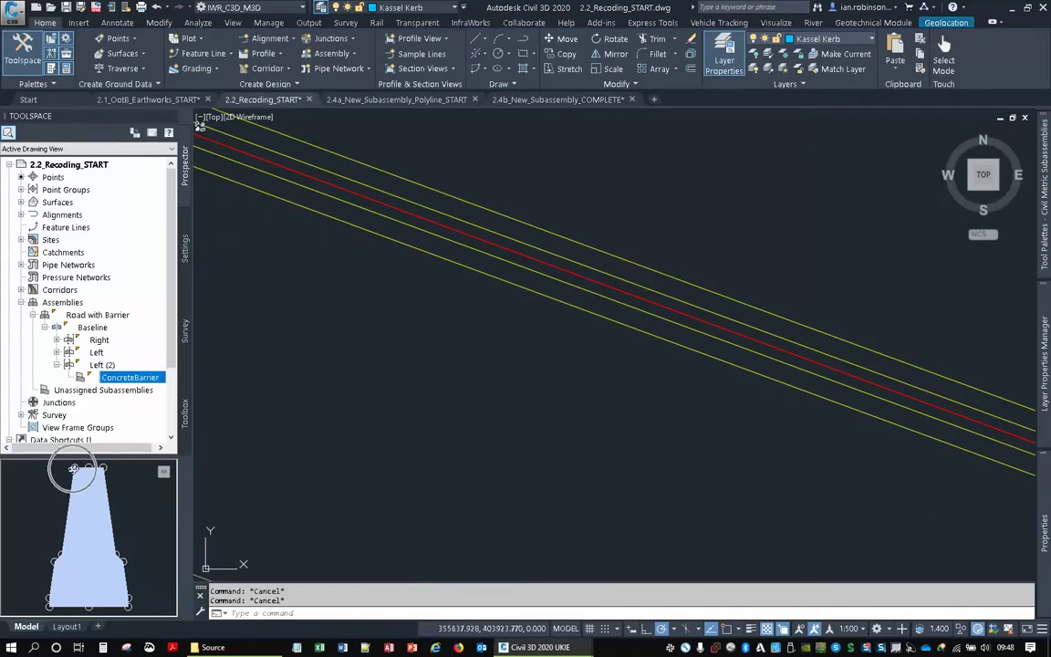
click(73, 470)
click(103, 469)
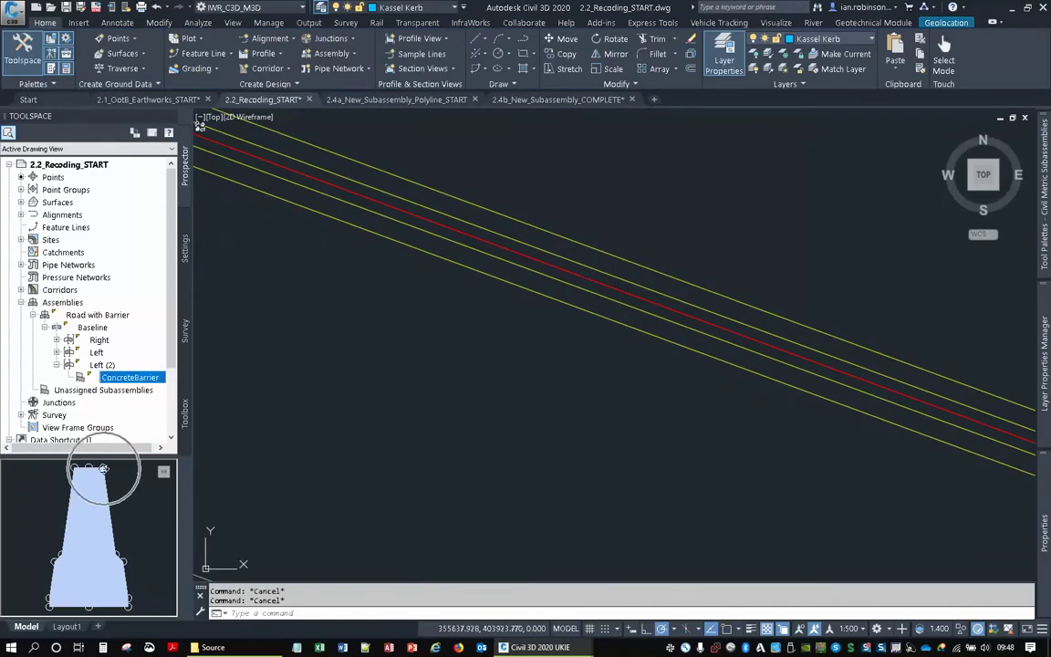
click(103, 469)
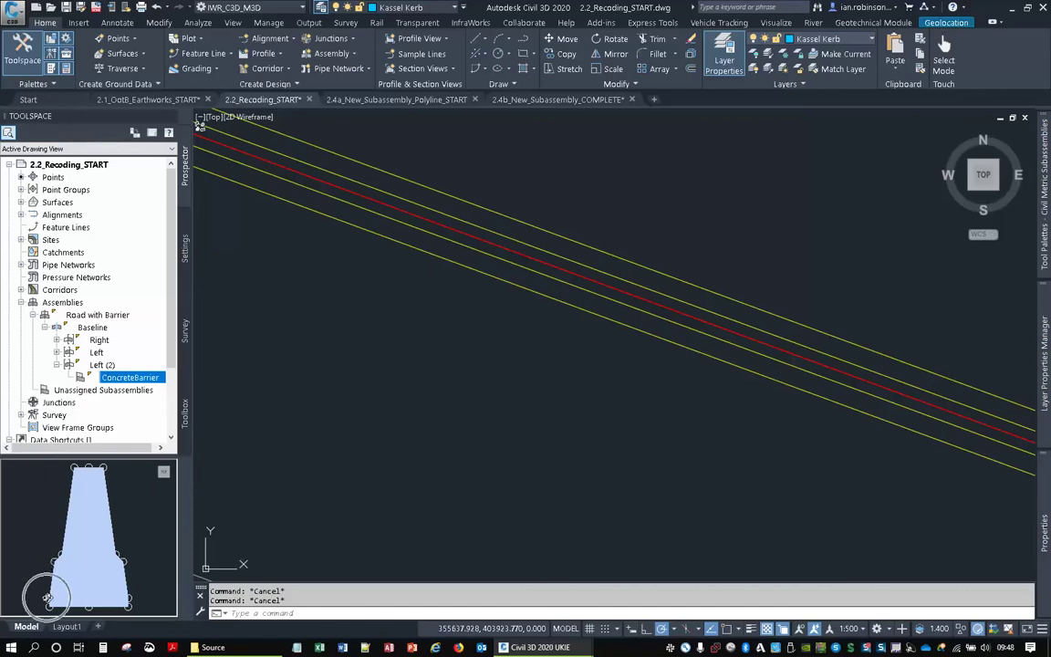
click(130, 597)
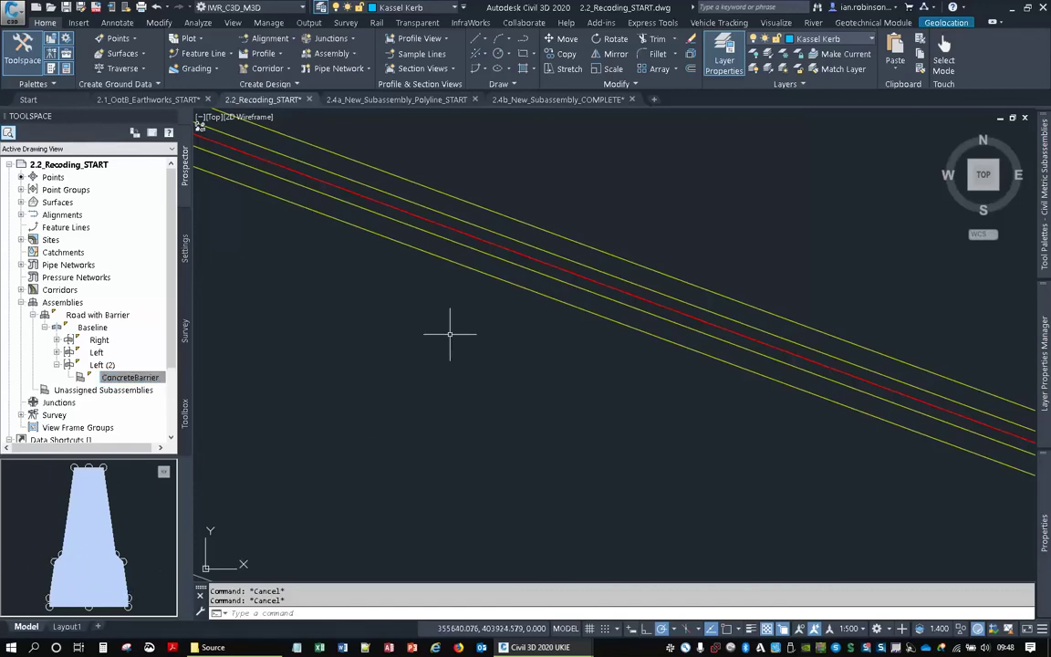
Show and then hide the Properties palette with Ctrl+1 to inspect the barrier feature lines.
mouse_move(542, 227)
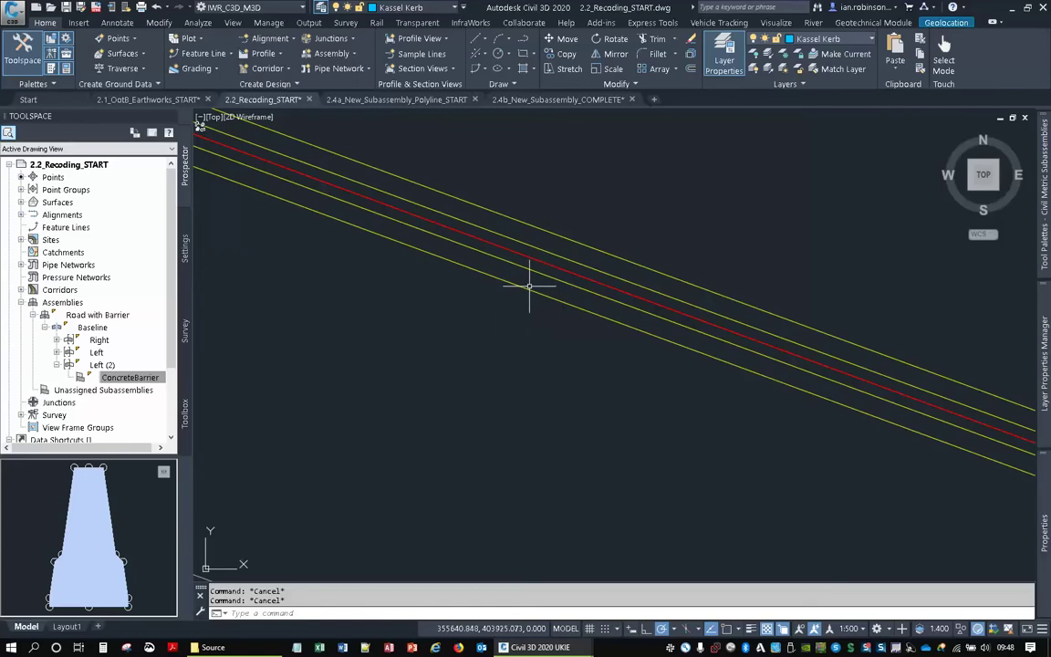
mouse_move(510, 285)
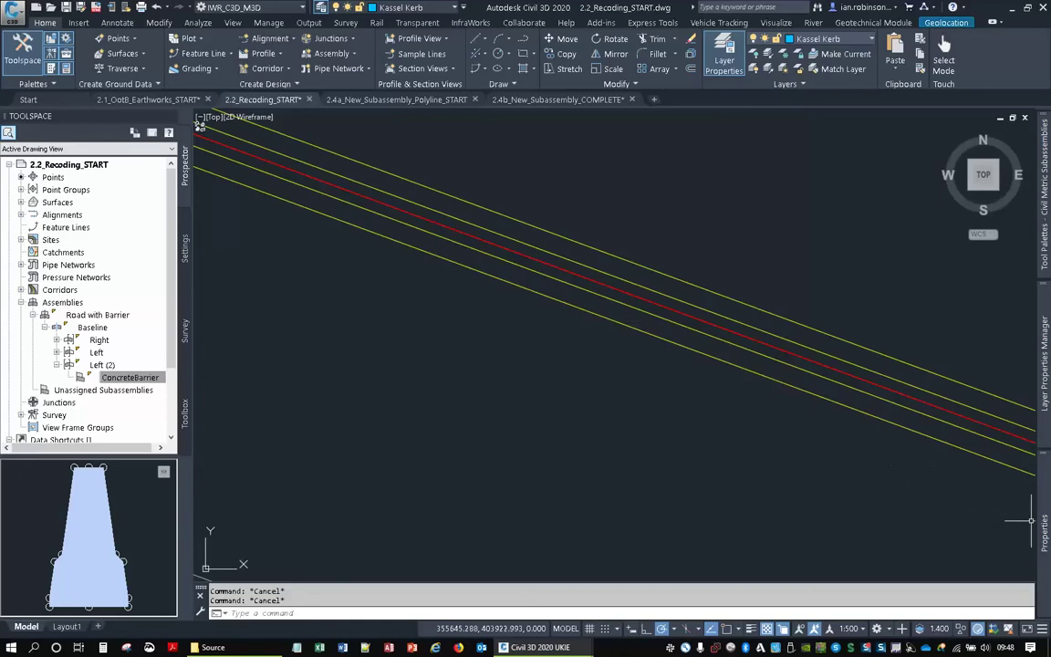
key(ctrl+1)
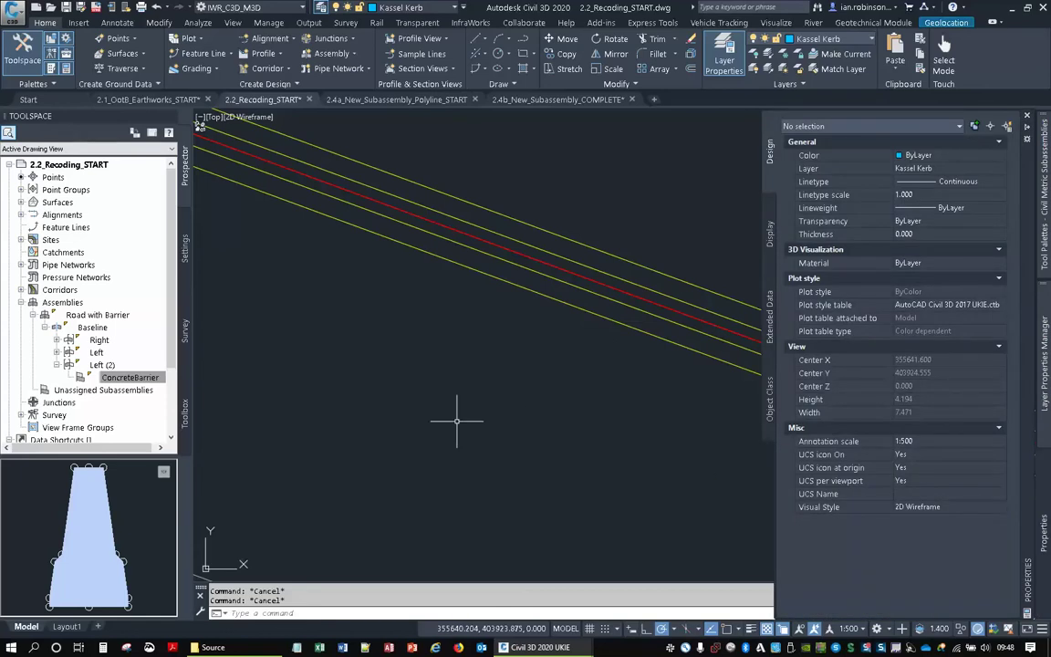
key(ctrl+1)
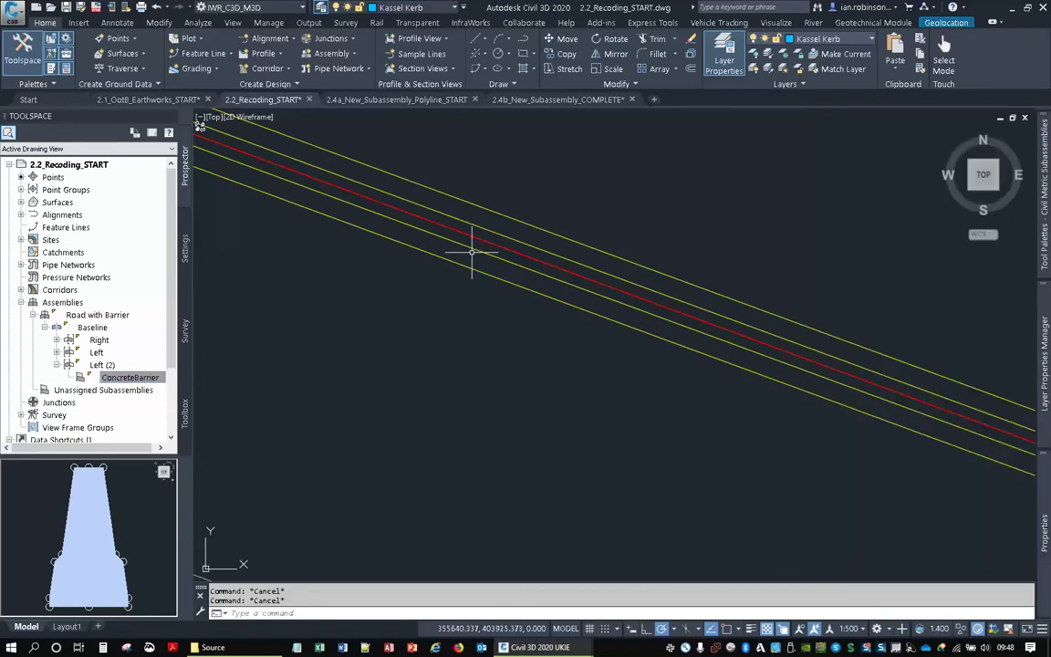
Bring the Imported Tools Source folder window up beside the blank Subassembly1.
mouse_move(471, 251)
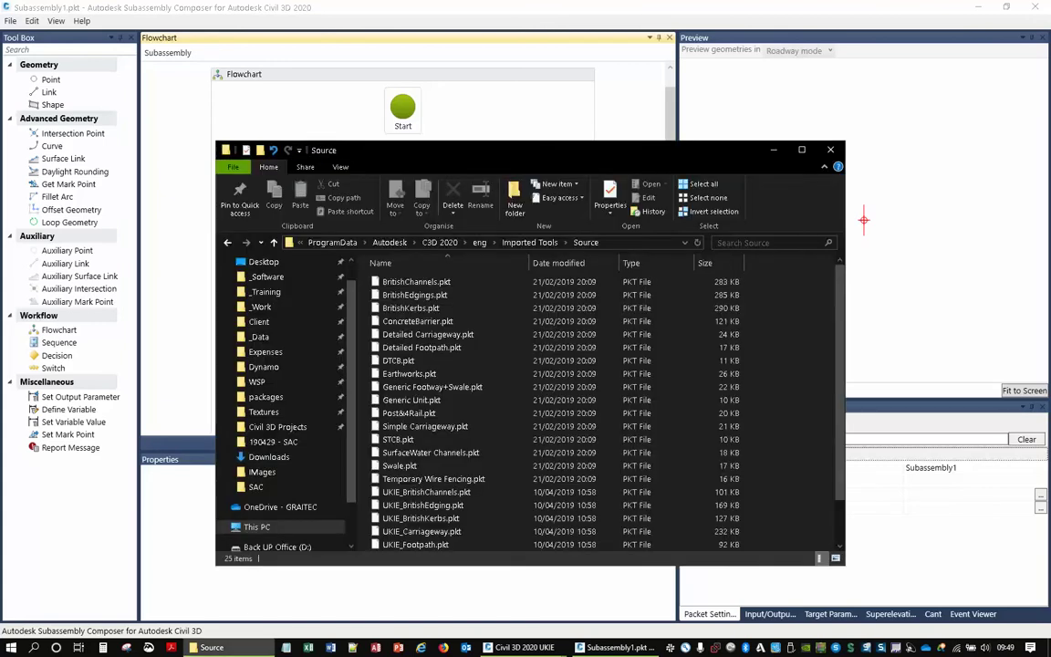
click(208, 647)
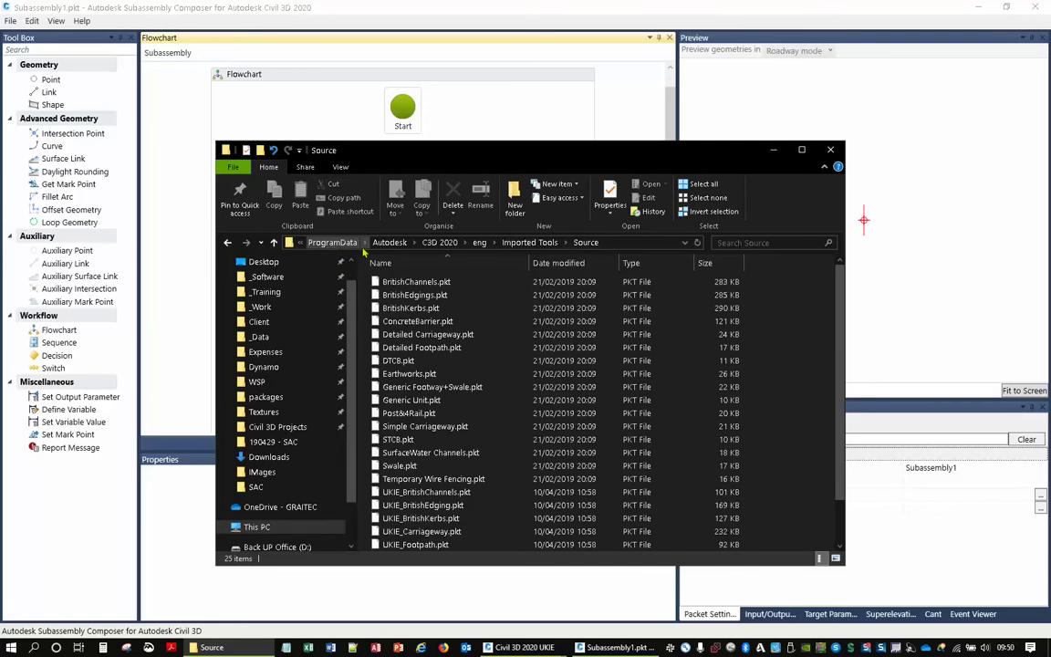
Navigate from the C3D 2020 folder through eng and Imported Tools into the Source folder.
click(425, 245)
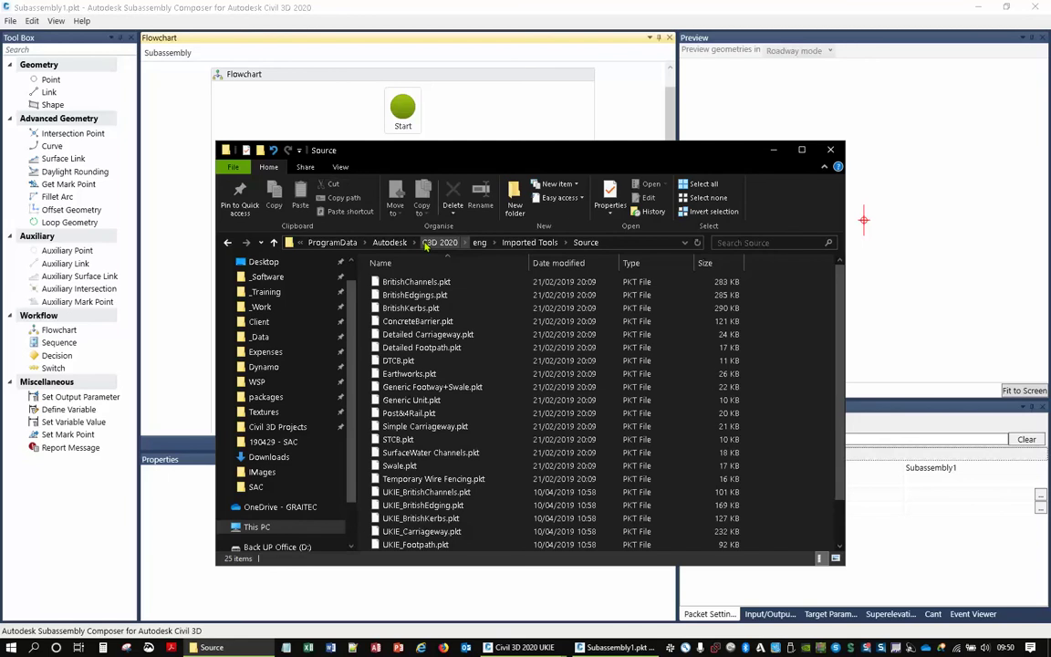
click(425, 245)
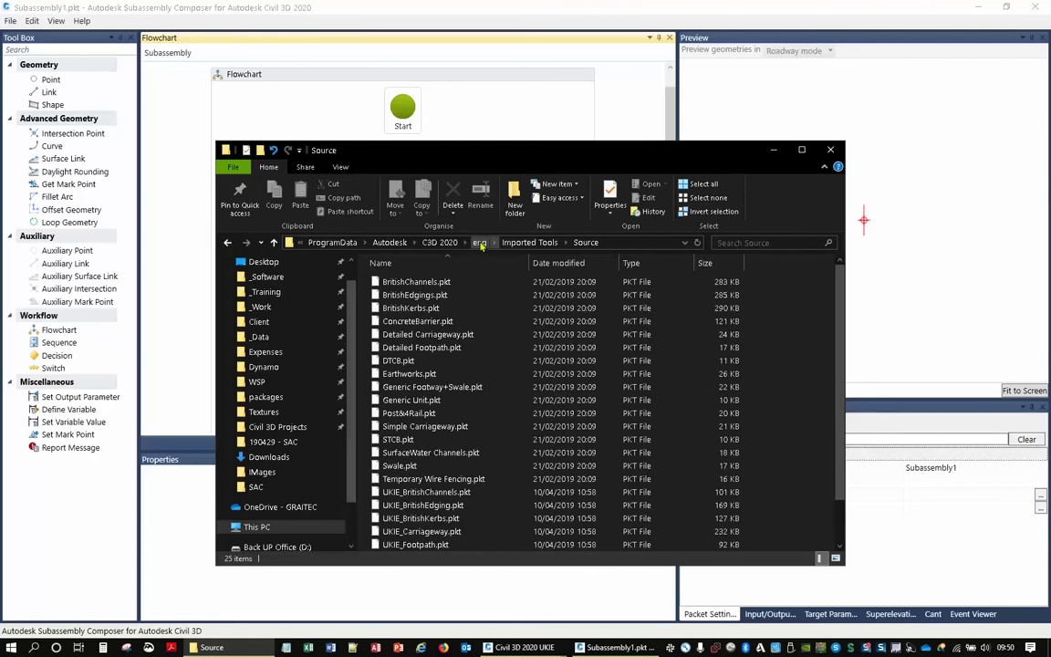
click(439, 242)
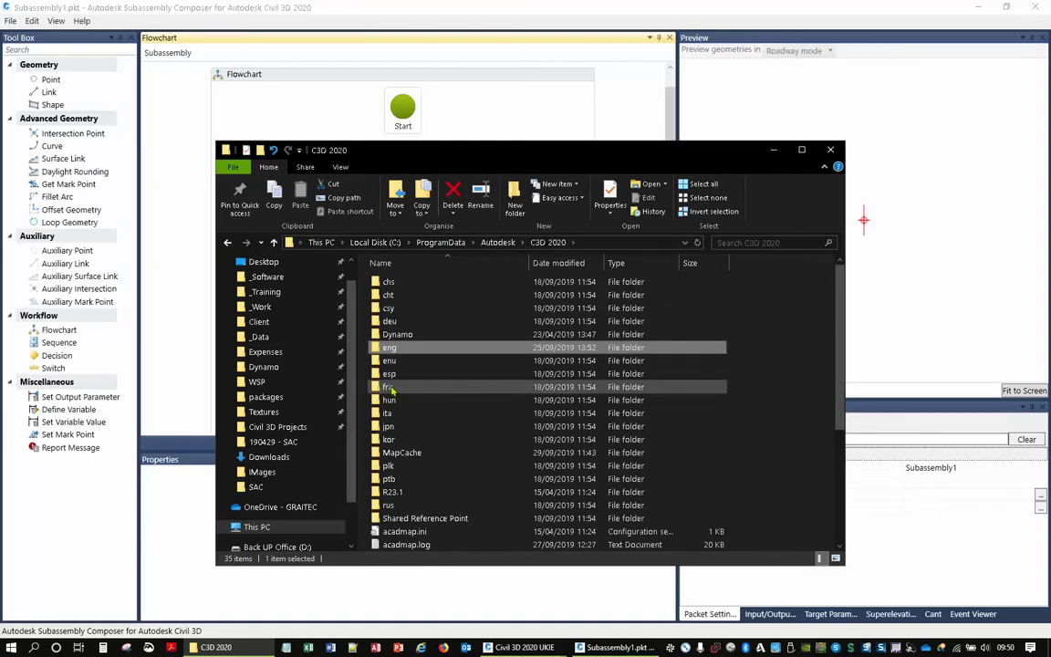
click(406, 426)
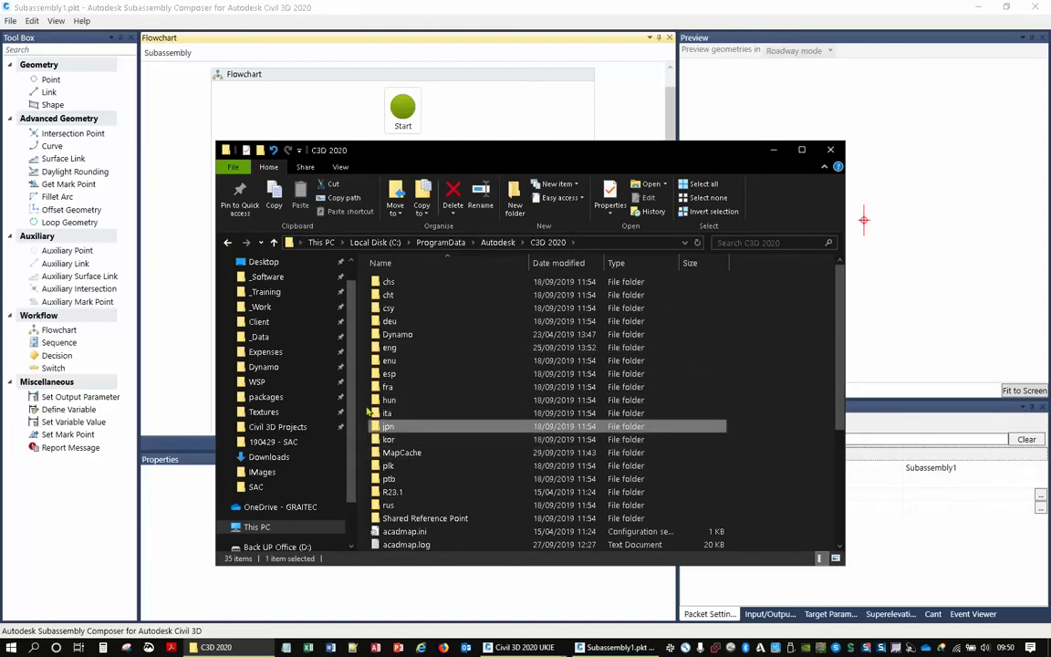
double_click(405, 349)
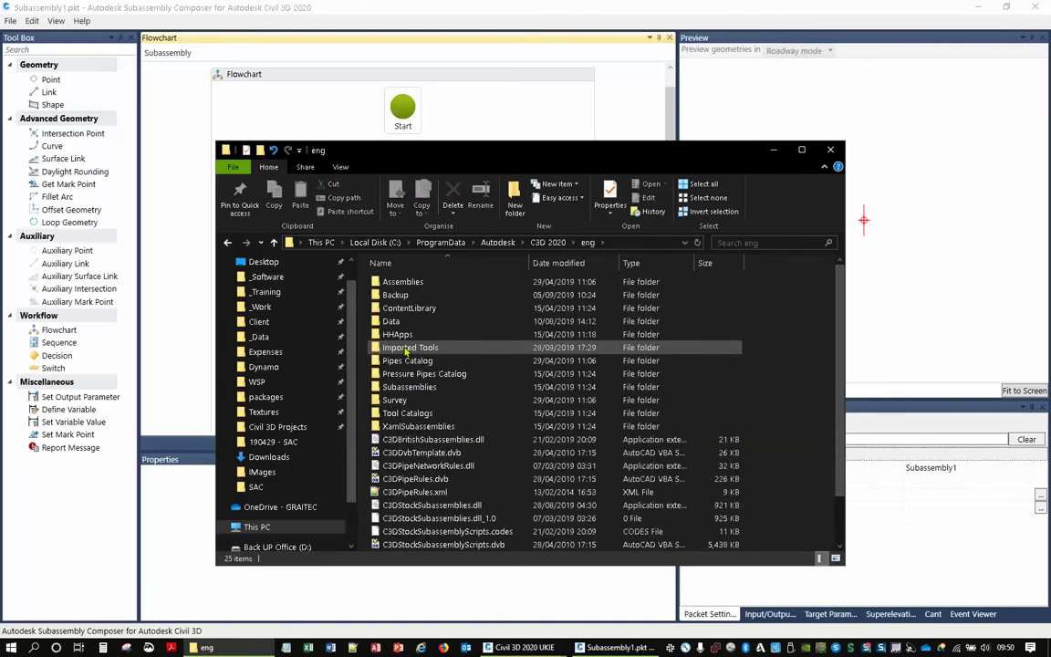
double_click(408, 349)
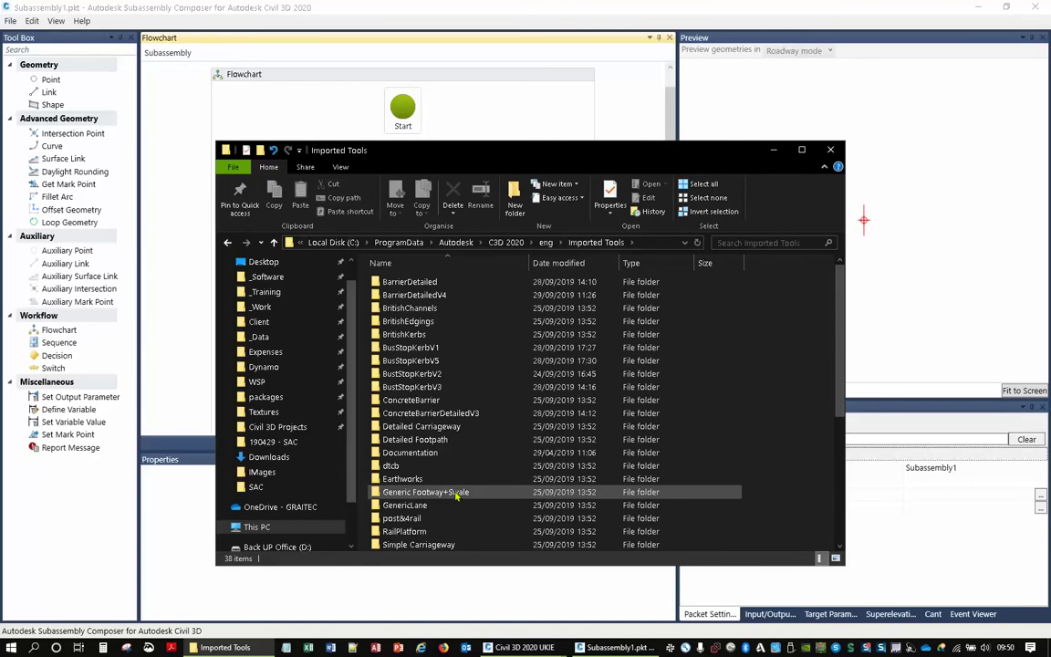
scroll(457, 493, down, 6)
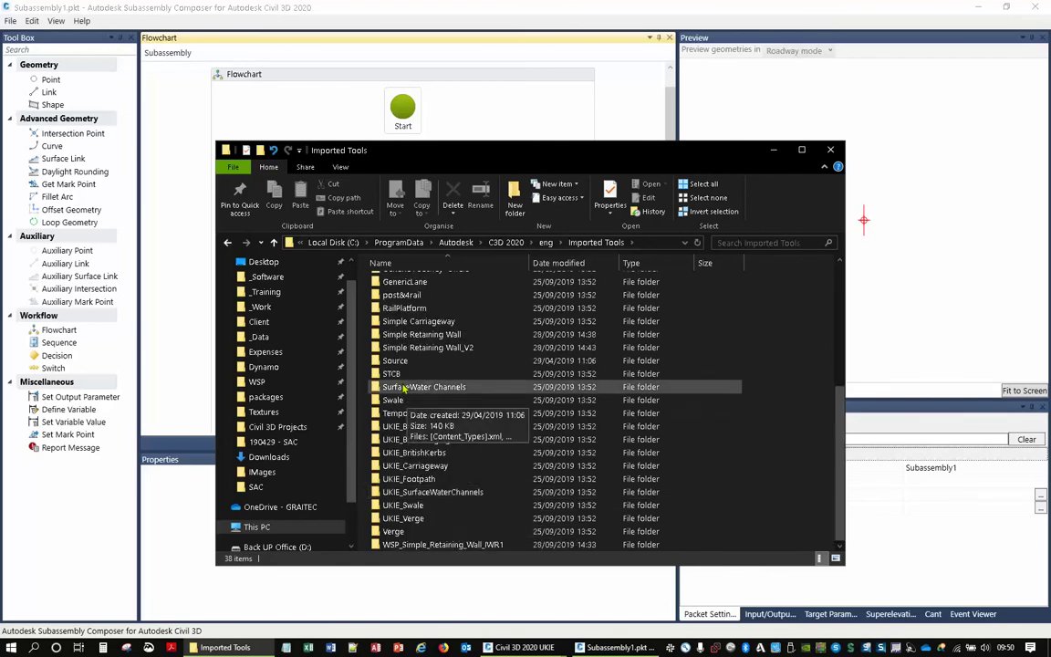
click(414, 362)
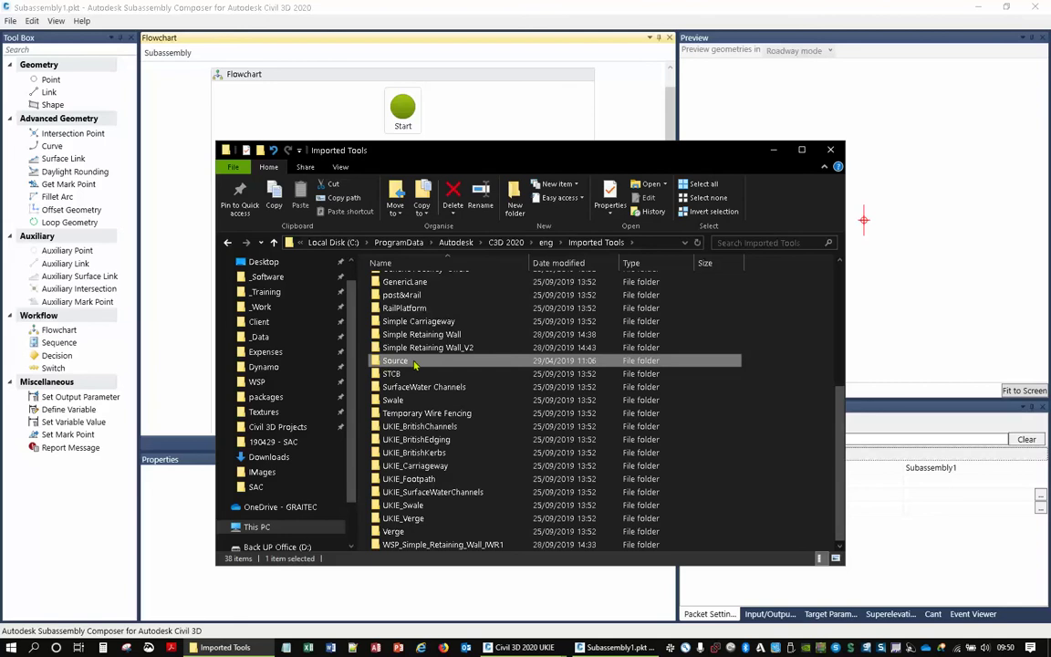
double_click(414, 362)
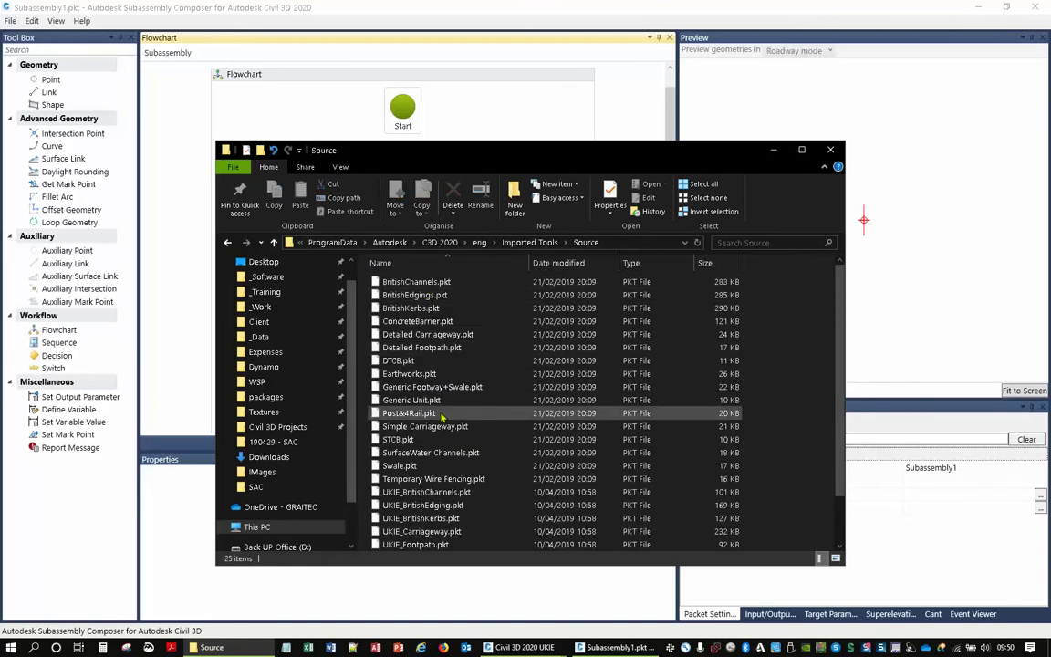
Drag ConcreteBarrier.pkt onto the Subassembly Composer flowchart to open it.
scroll(442, 415, down, 2)
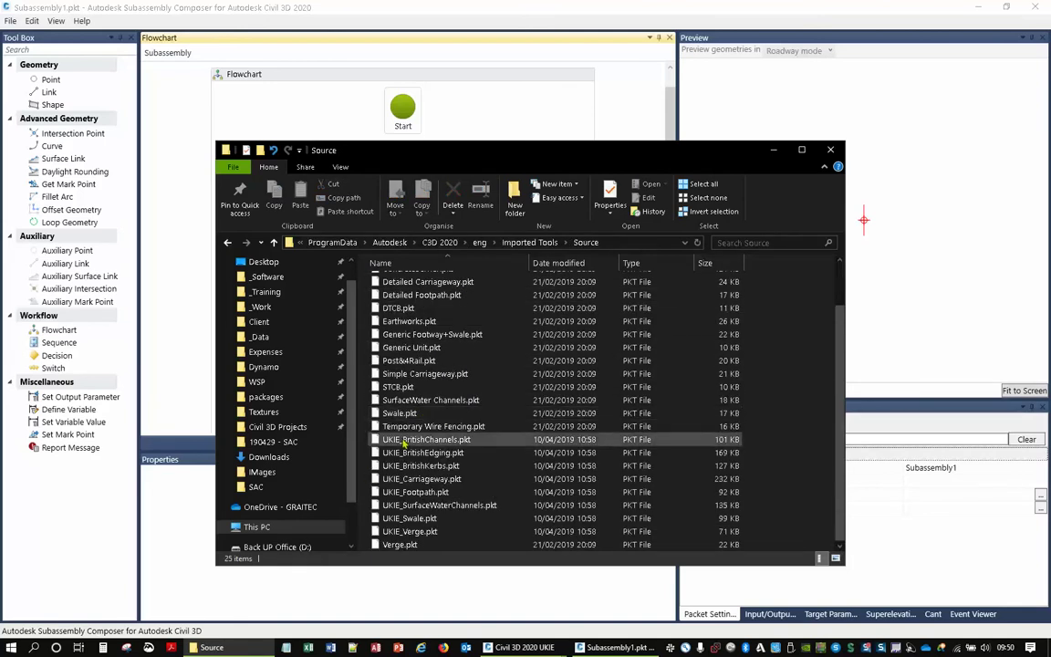
click(426, 439)
shift+click(412, 543)
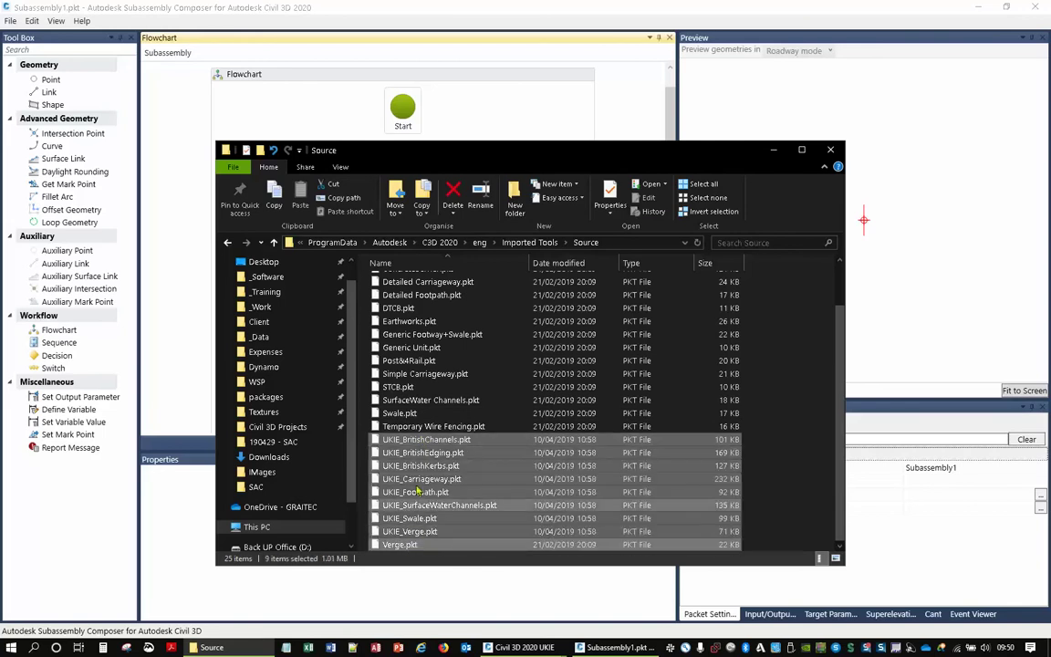
scroll(410, 489, up, 2)
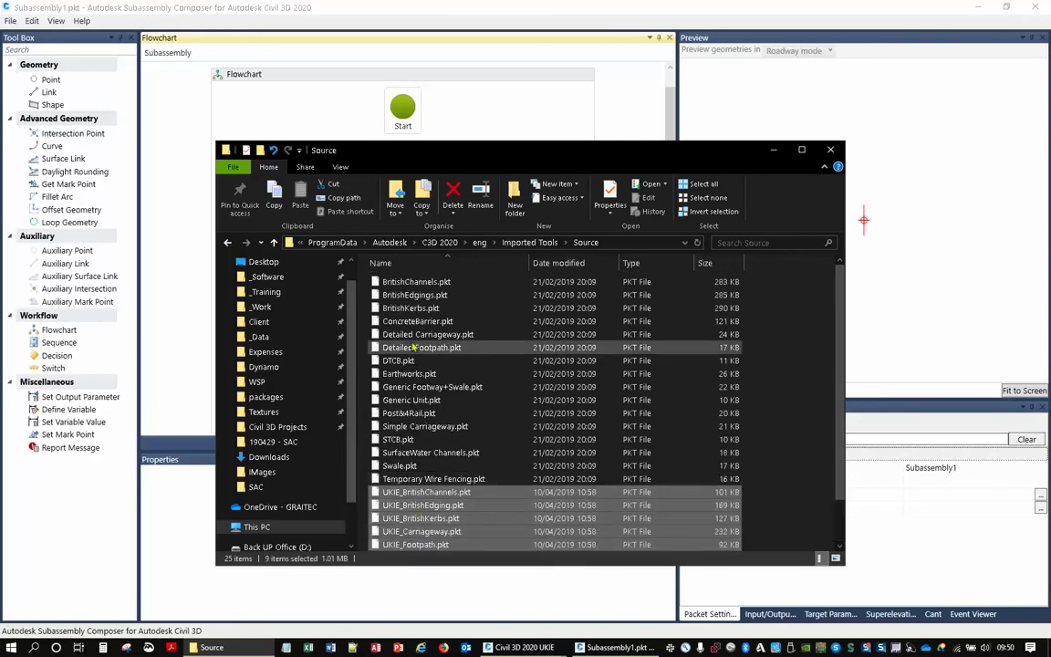
click(425, 428)
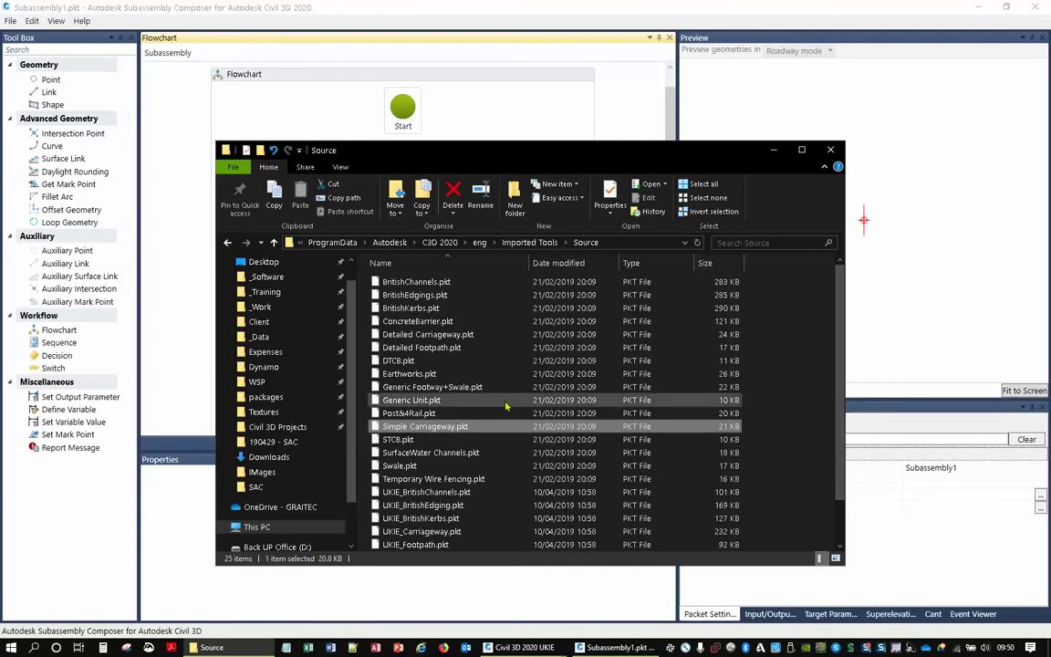
click(447, 324)
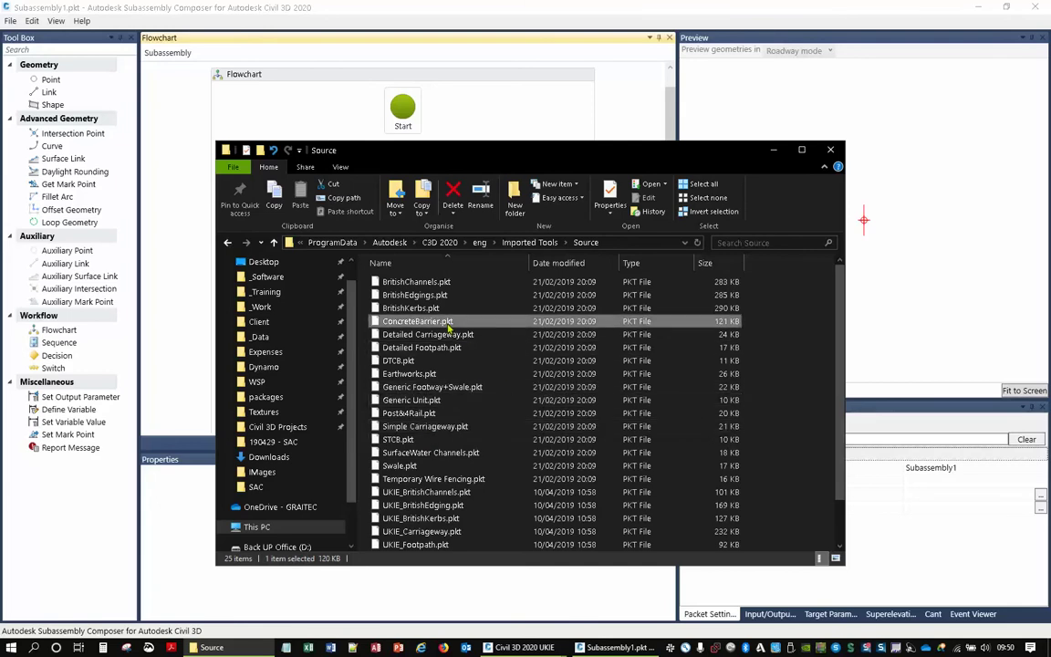
drag(449, 330, 449, 41)
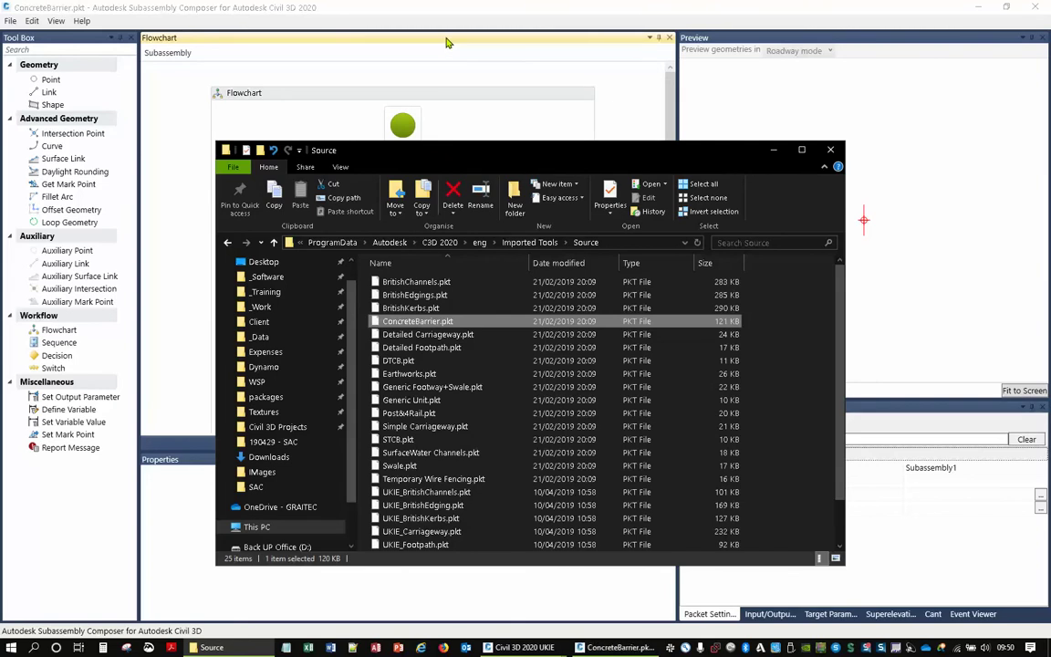
click(773, 149)
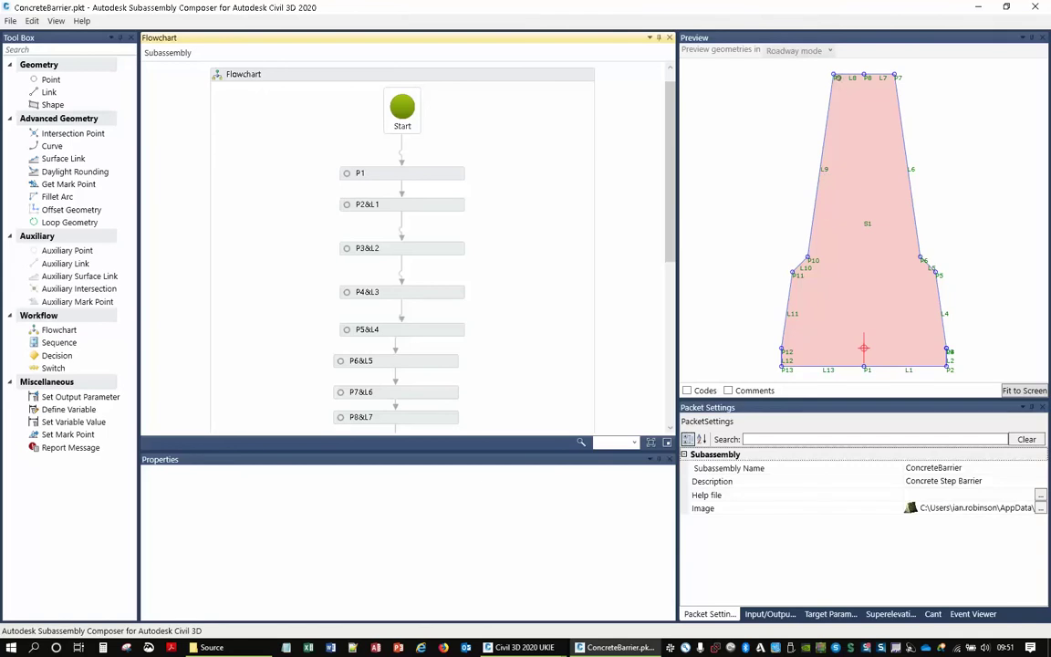
Check the point codes of P9 and P7, then show ConcreteBarrier's Input/Output Parameters.
click(838, 77)
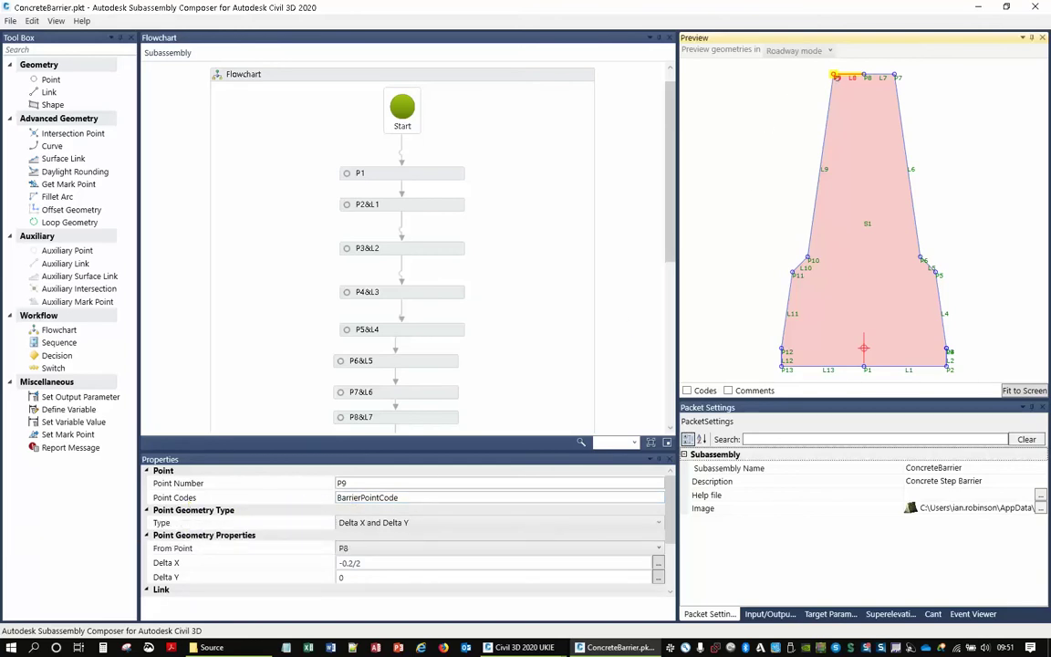
click(838, 77)
scroll(436, 313, down, 3)
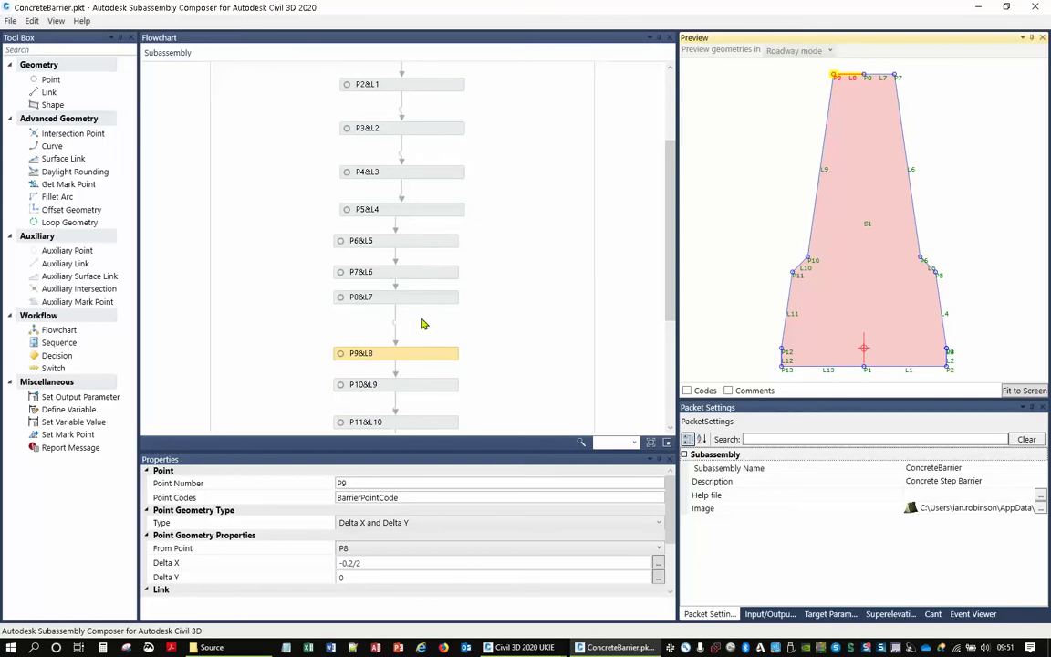
click(375, 273)
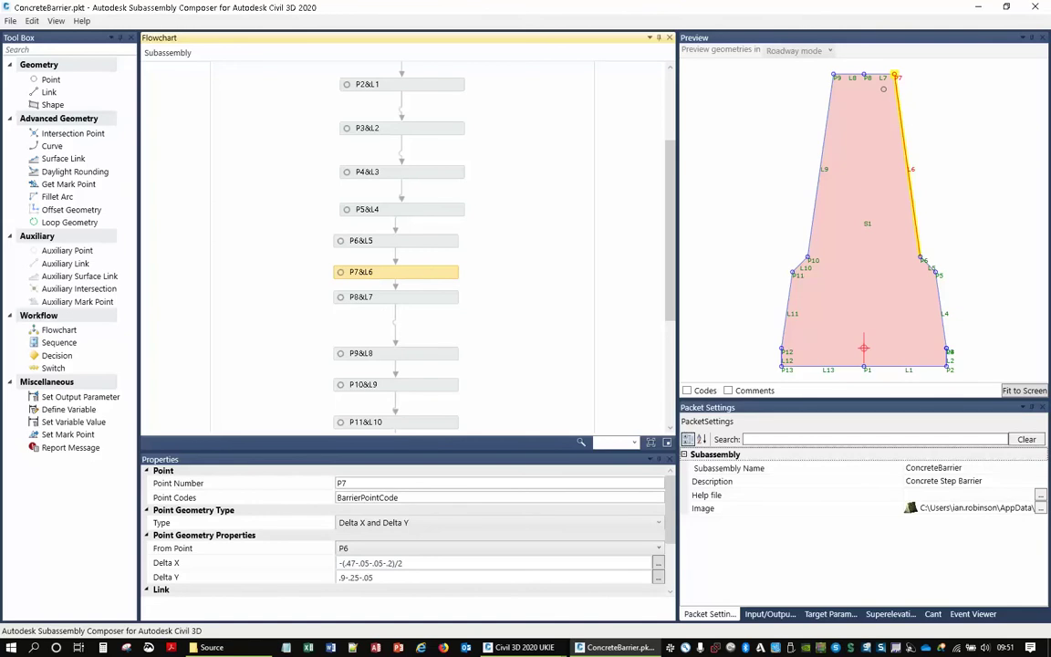
click(397, 354)
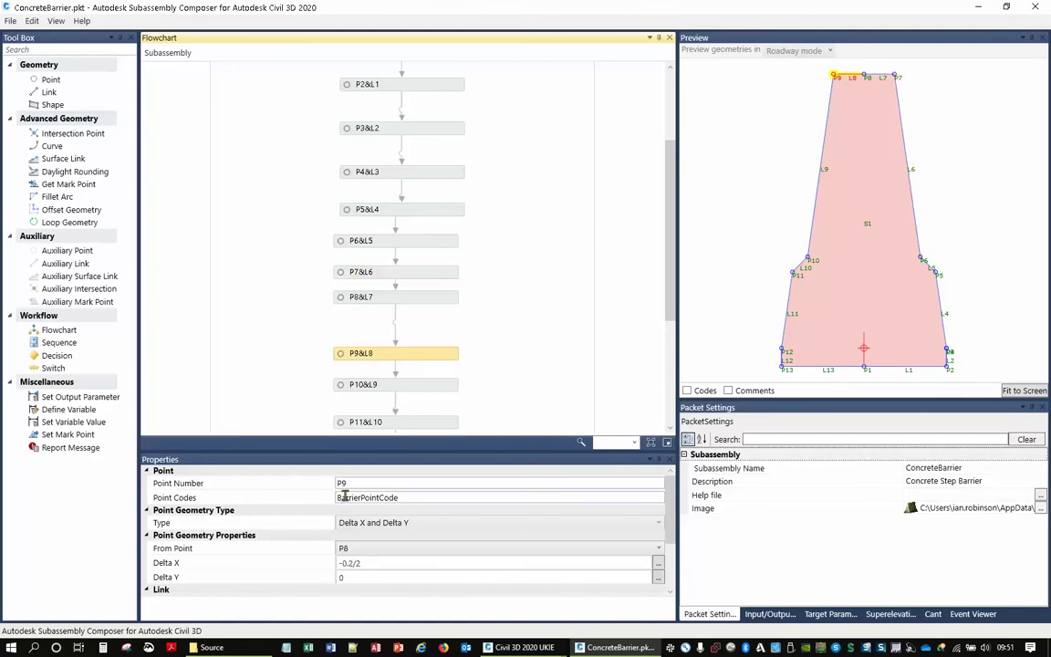
click(772, 614)
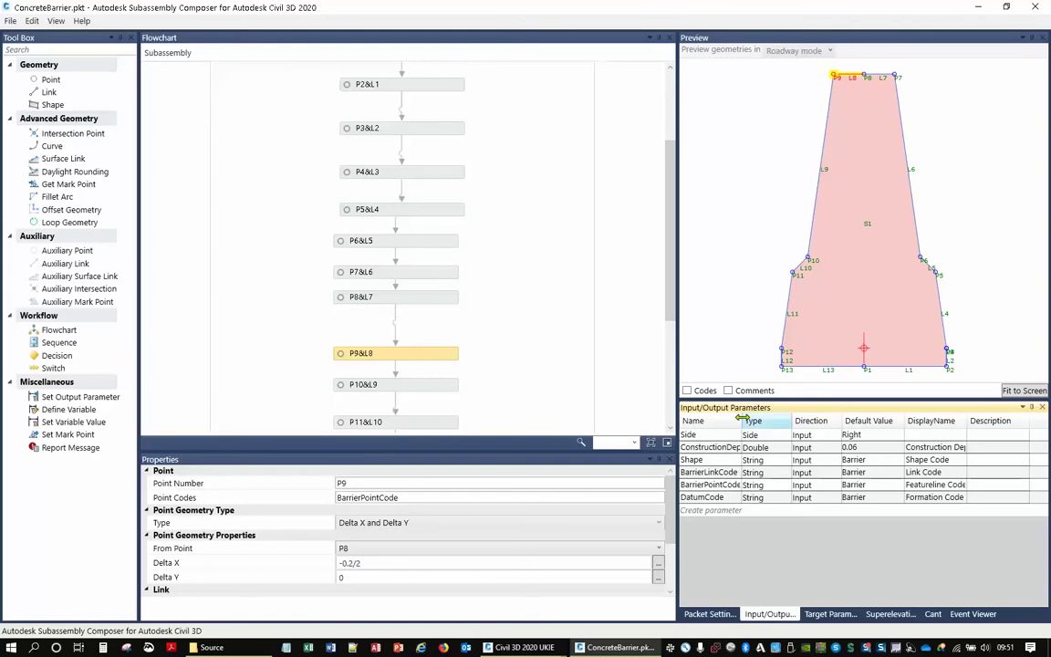
Widen the parameter Name column and confirm BarrierPointCode's default stays Barrier.
drag(741, 420, 763, 421)
click(710, 484)
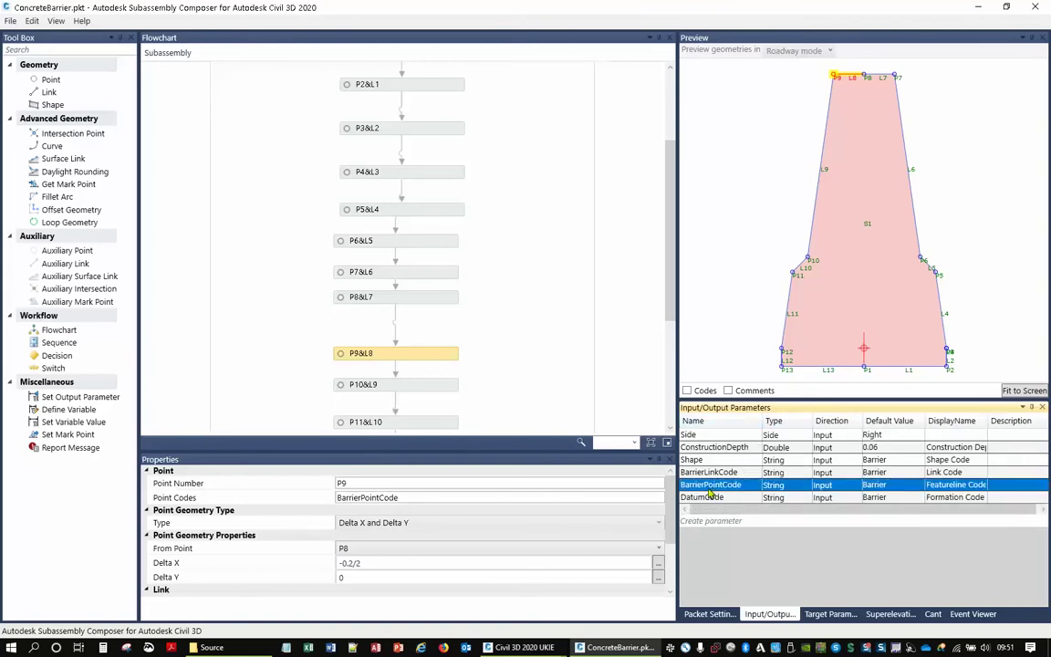
click(879, 485)
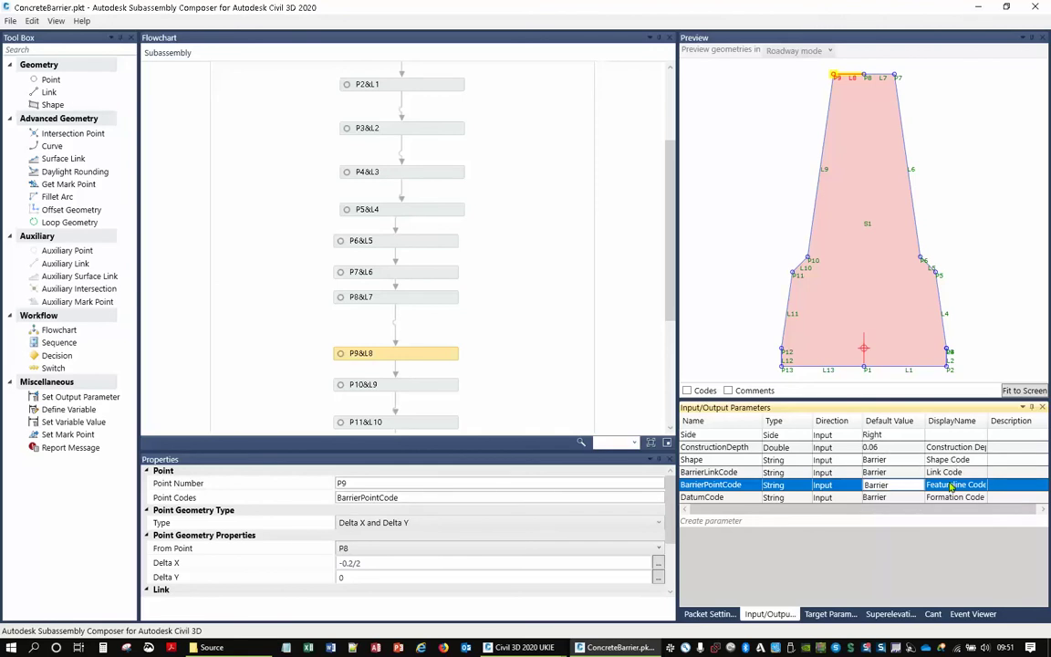
click(901, 486)
double_click(901, 486)
click(721, 282)
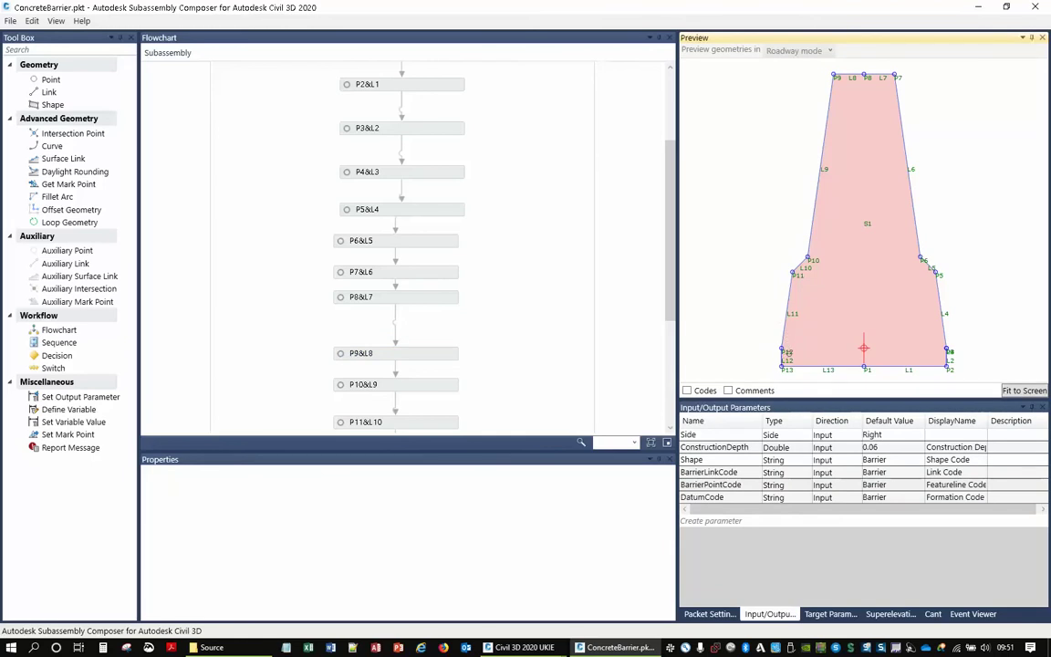
Inspect the point codes of points P12 and P11 on the barrier profile.
click(788, 352)
click(784, 351)
scroll(461, 274, down, 3)
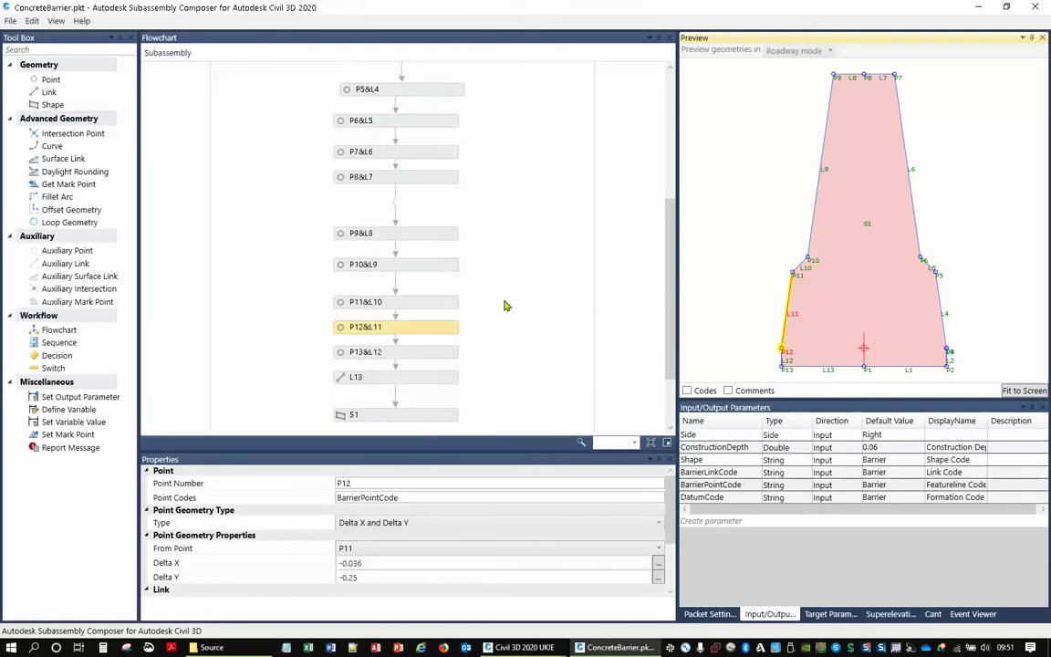
click(350, 497)
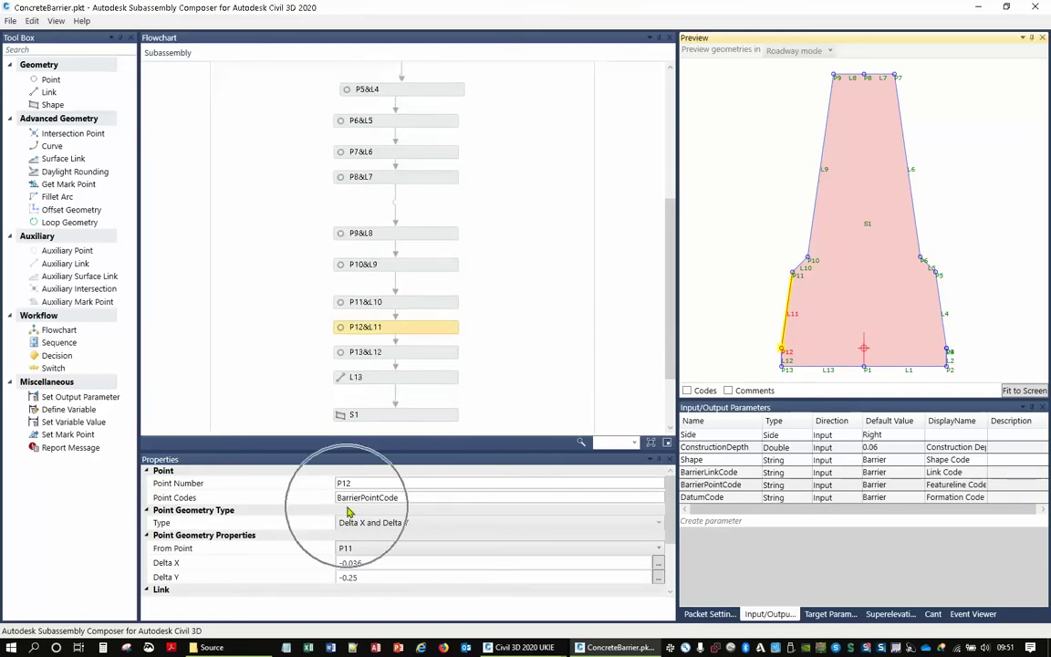
click(348, 509)
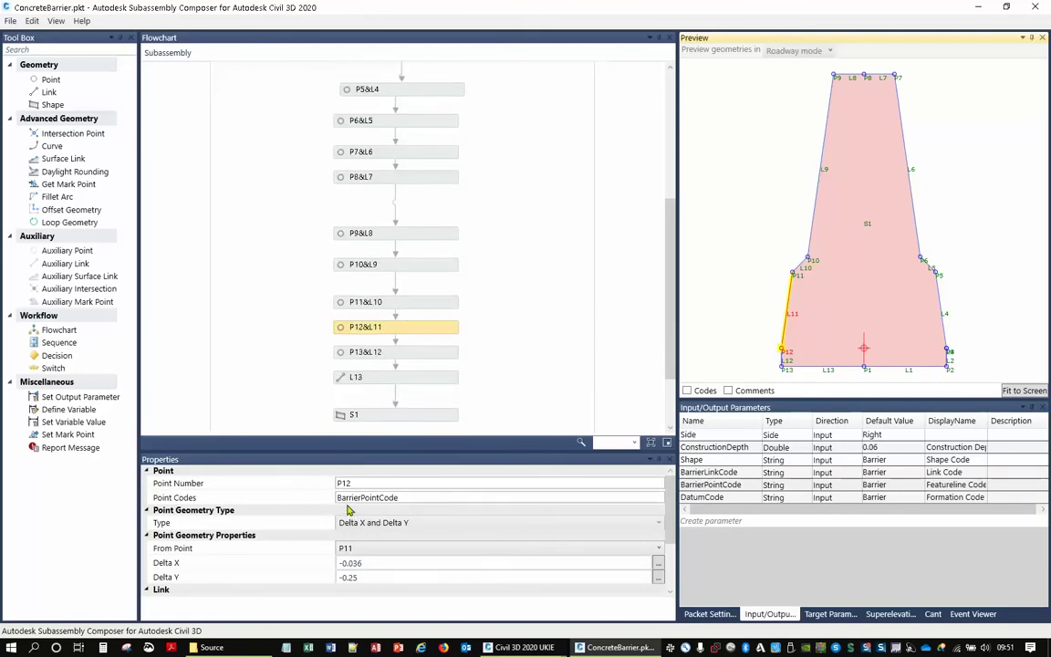
click(799, 270)
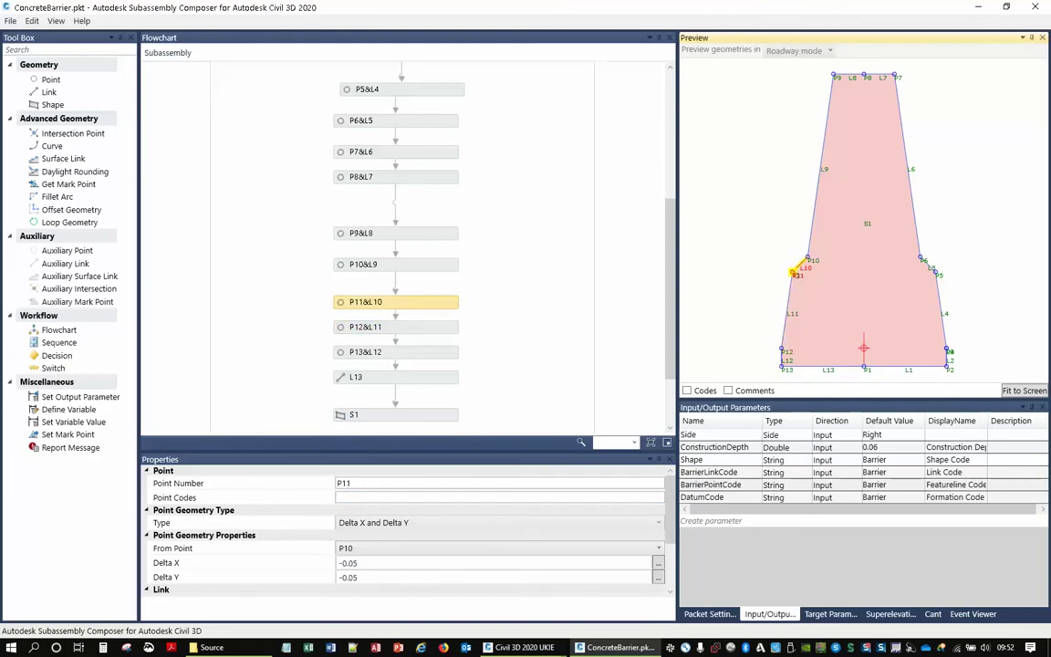
click(785, 350)
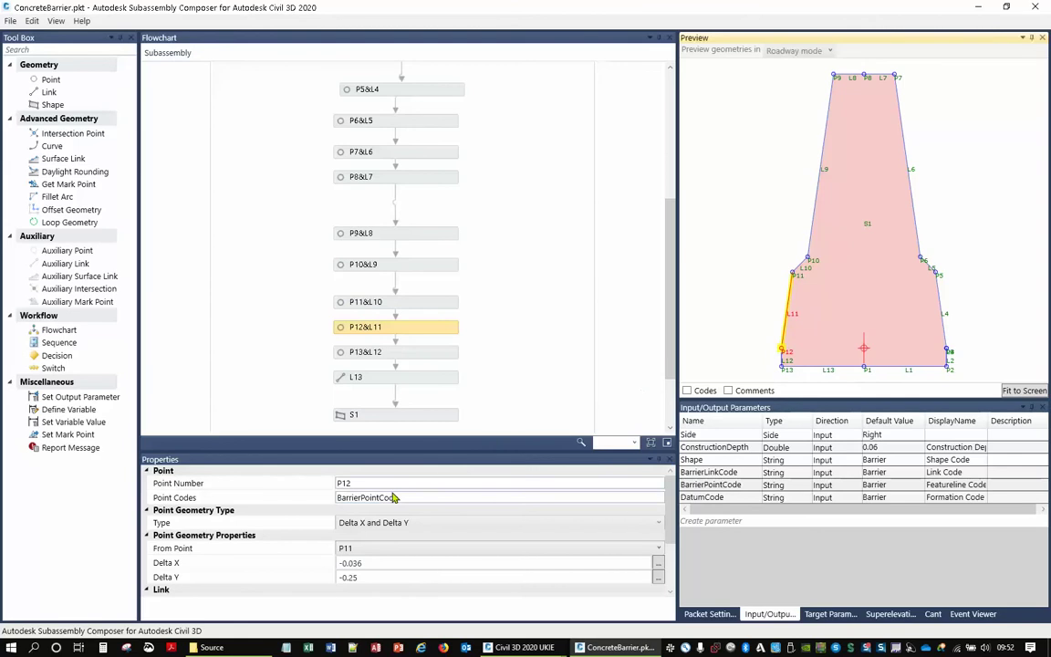
click(363, 497)
click(882, 493)
click(875, 493)
Check points P4 and P3, confirming P3 carries BarrierPointCode.
click(949, 350)
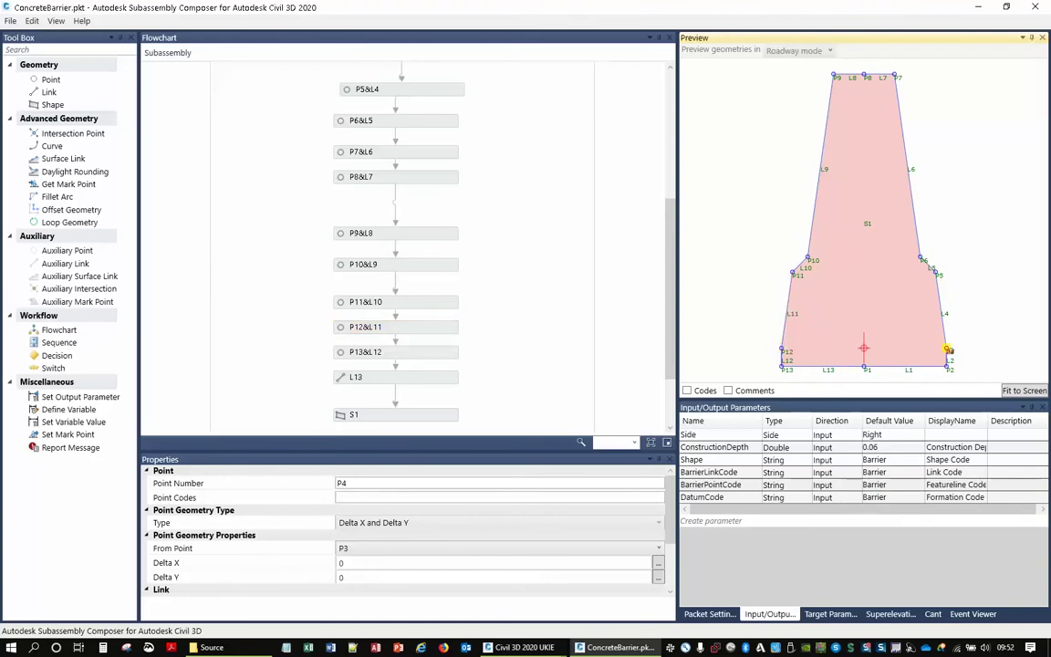
scroll(392, 257, up, 3)
scroll(392, 257, up, 1)
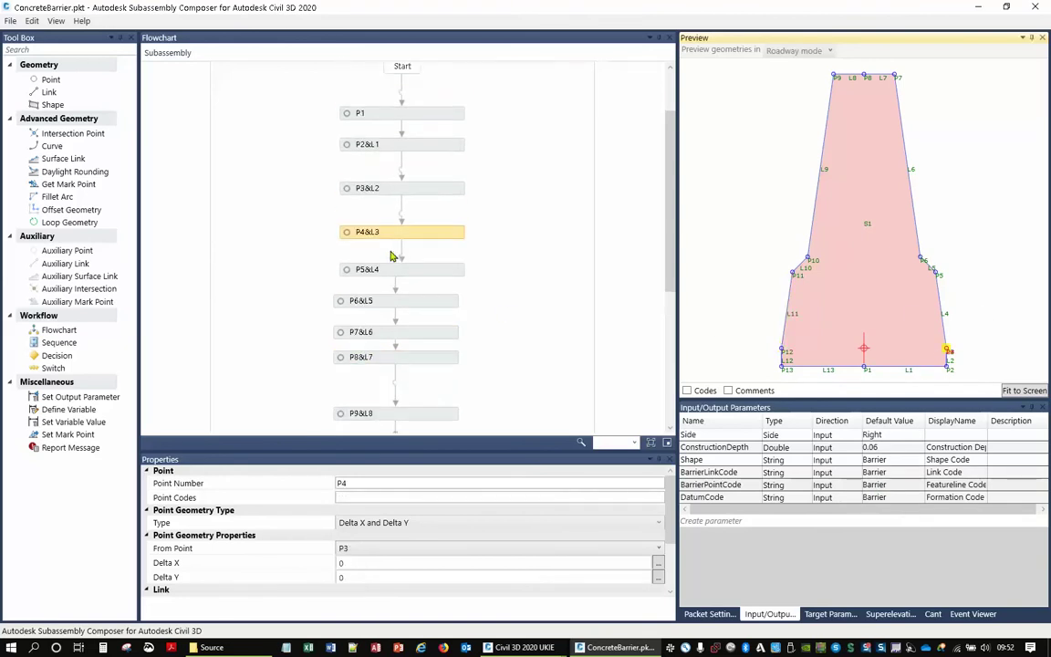
click(356, 189)
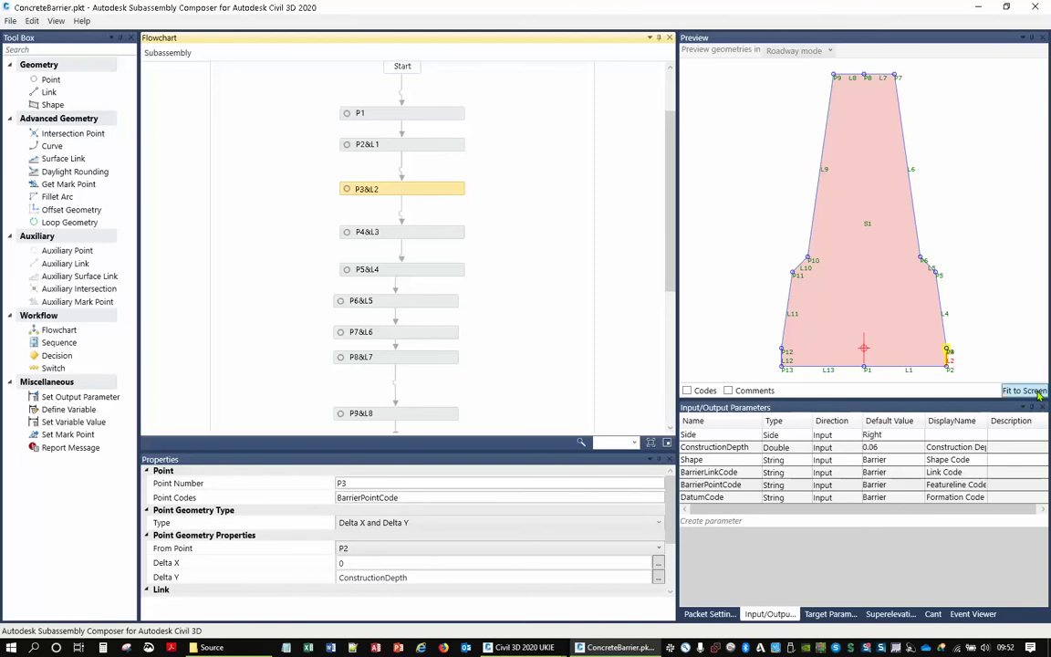
Review the ConstructionDepth, Shape, BarrierLinkCode and BarrierPointCode parameters.
click(733, 486)
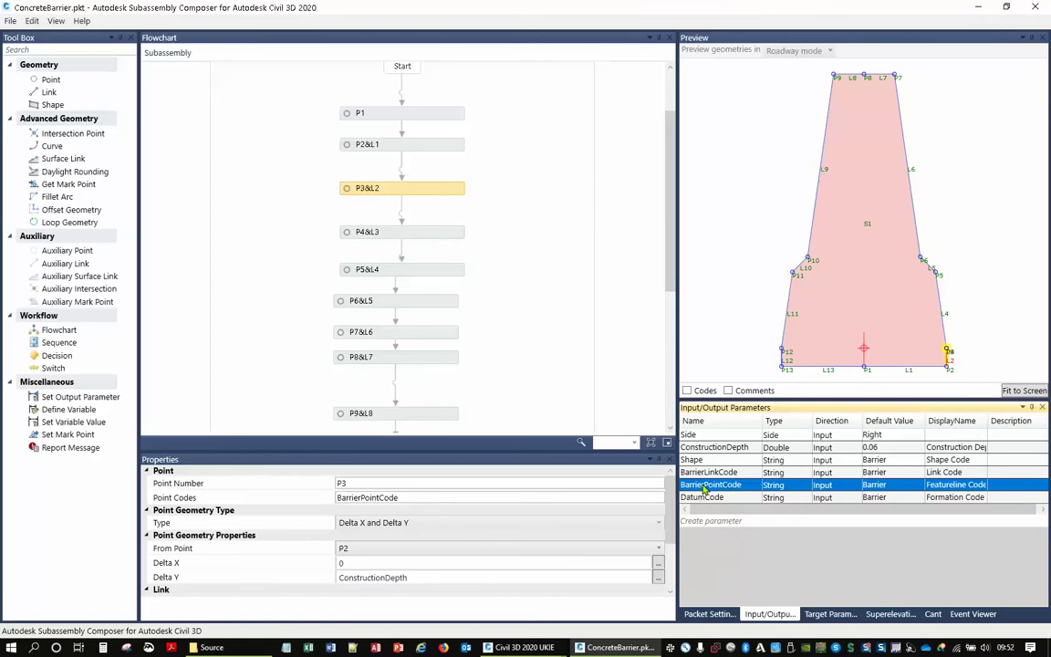
click(710, 448)
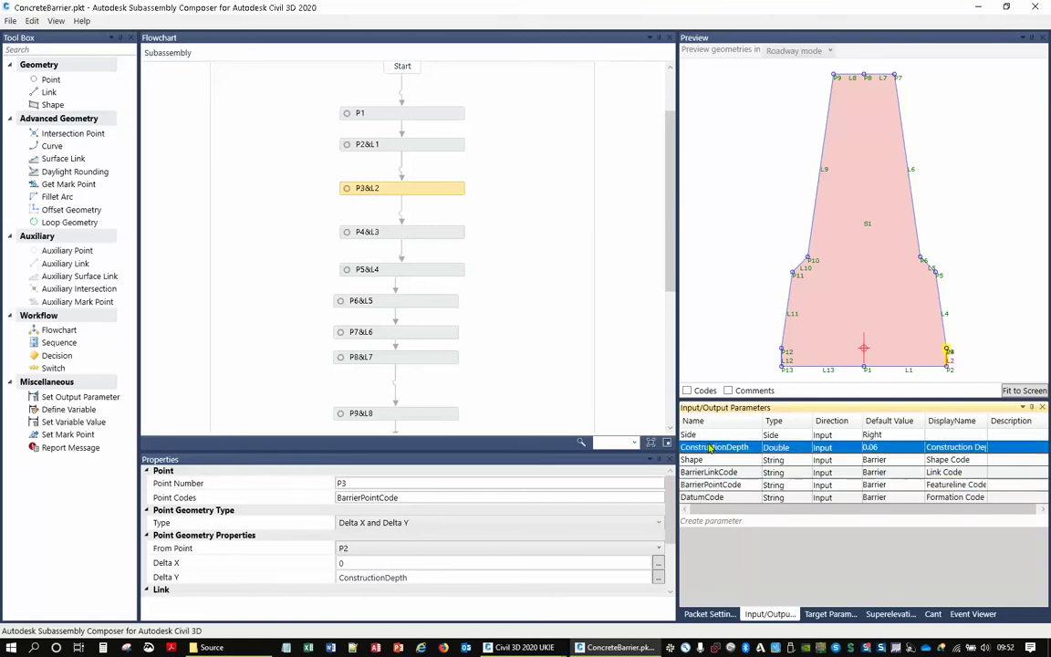
click(705, 460)
click(704, 473)
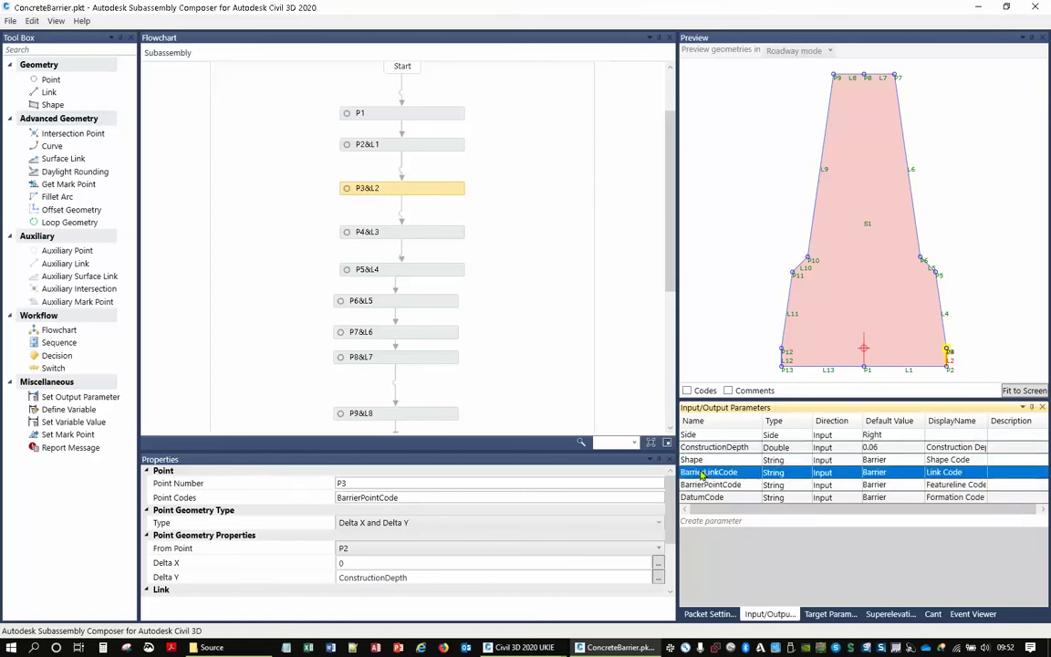
click(706, 486)
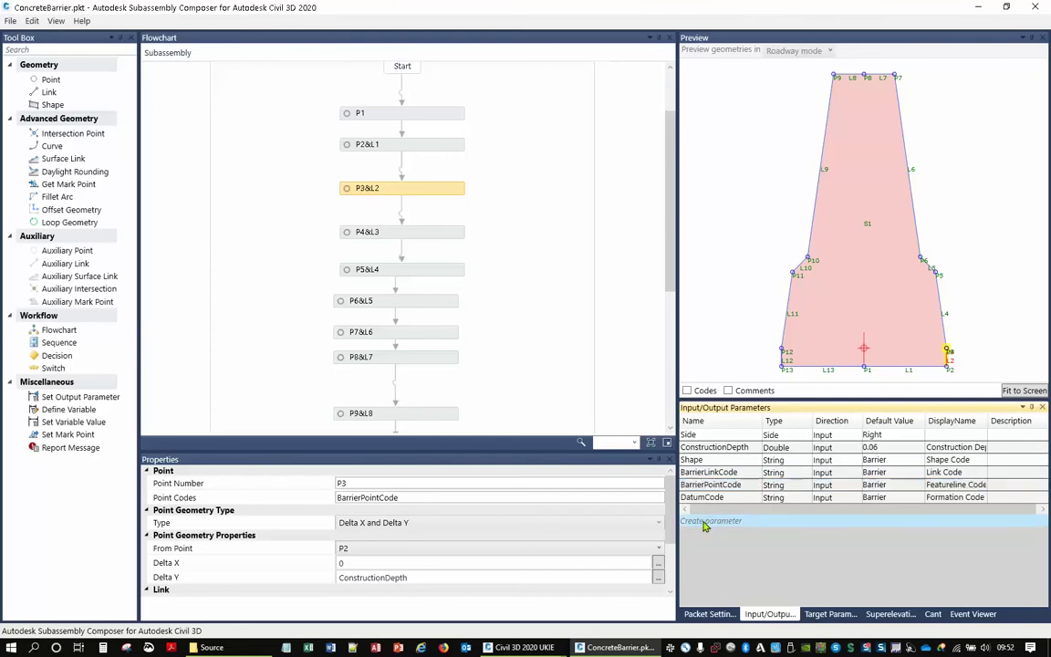
Add a String parameter BarrierPointCodeBase, default BarrierBase, display name 'Barrier BasePoint Codes'.
click(708, 521)
click(703, 498)
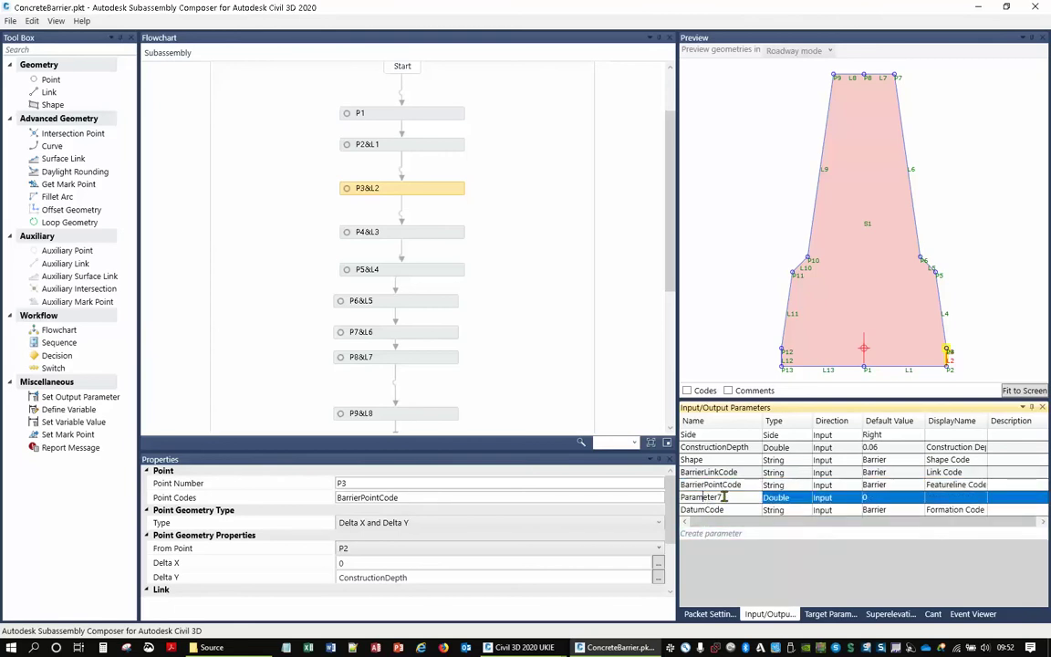
click(689, 499)
text(BarrierPointCodeBase)
click(780, 498)
click(790, 499)
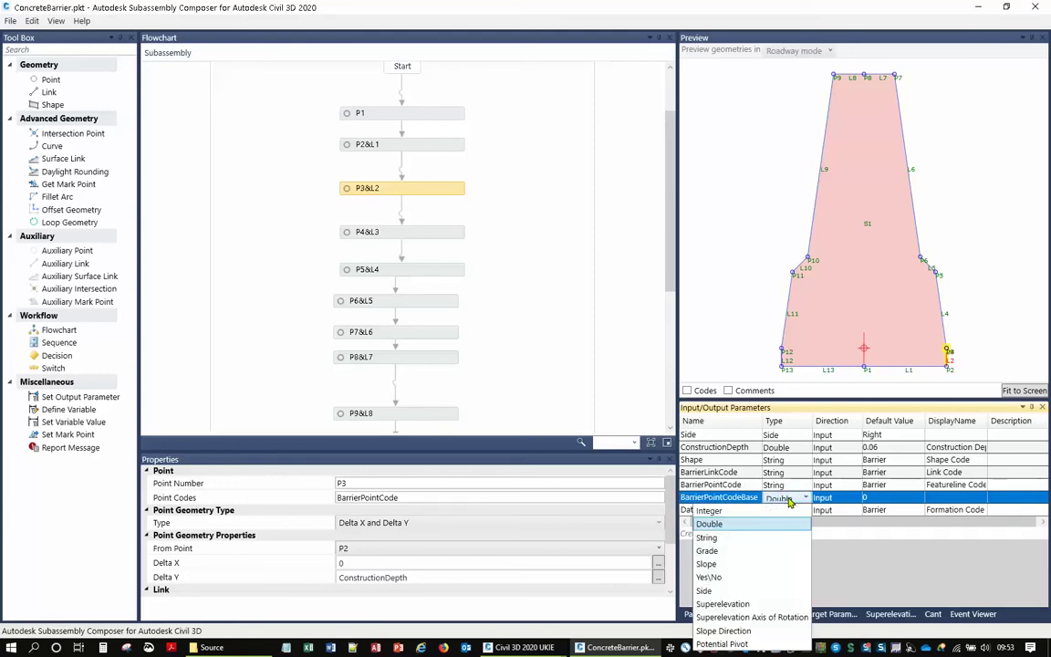
click(710, 537)
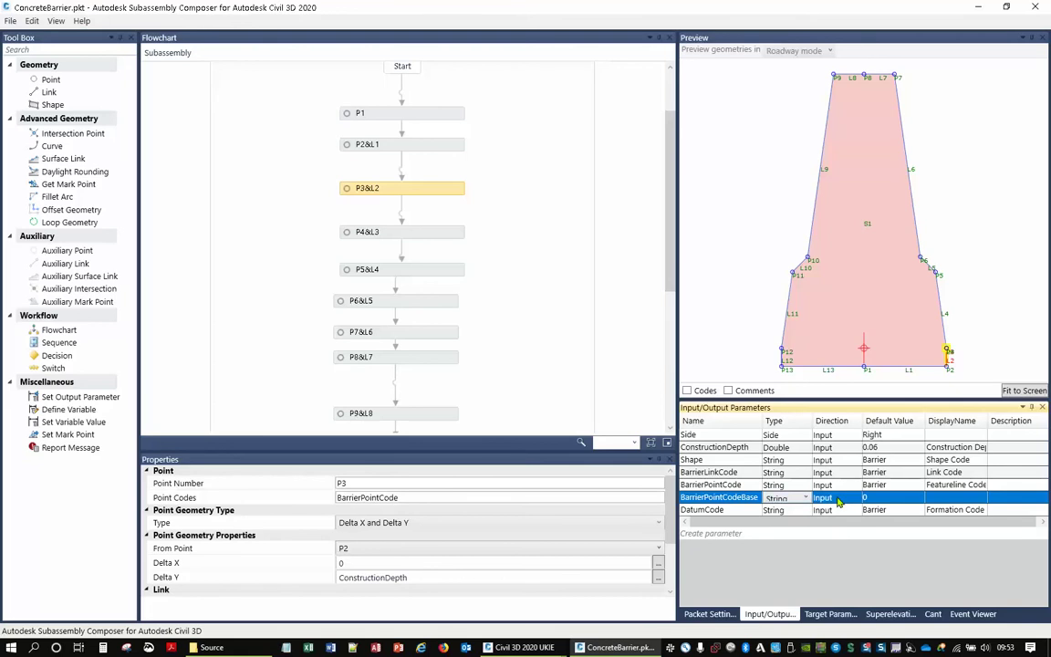
click(875, 500)
click(867, 500)
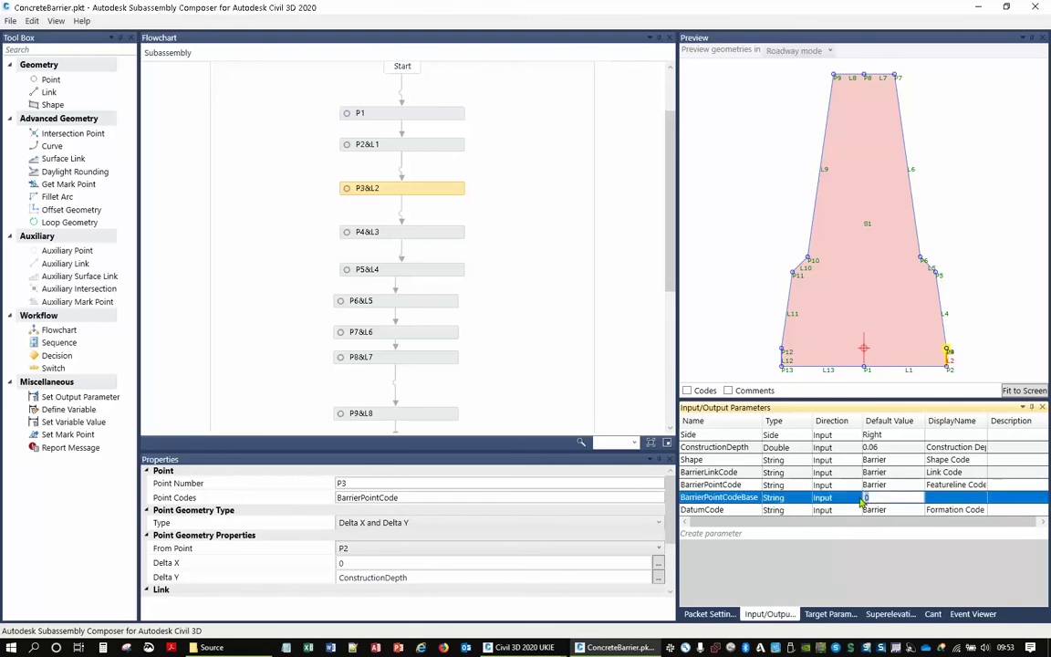
text(BarrierBase)
click(946, 497)
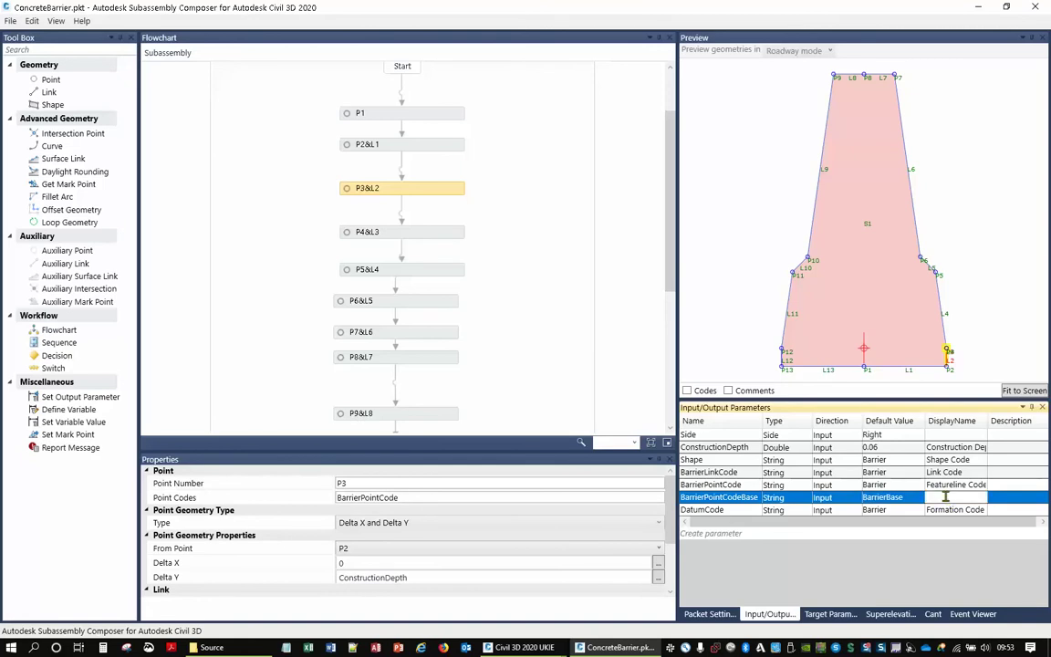
text(Barrier Base)
text(Point Codes)
Change BarrierPointCode's display name to Barrier Top Point.
click(949, 485)
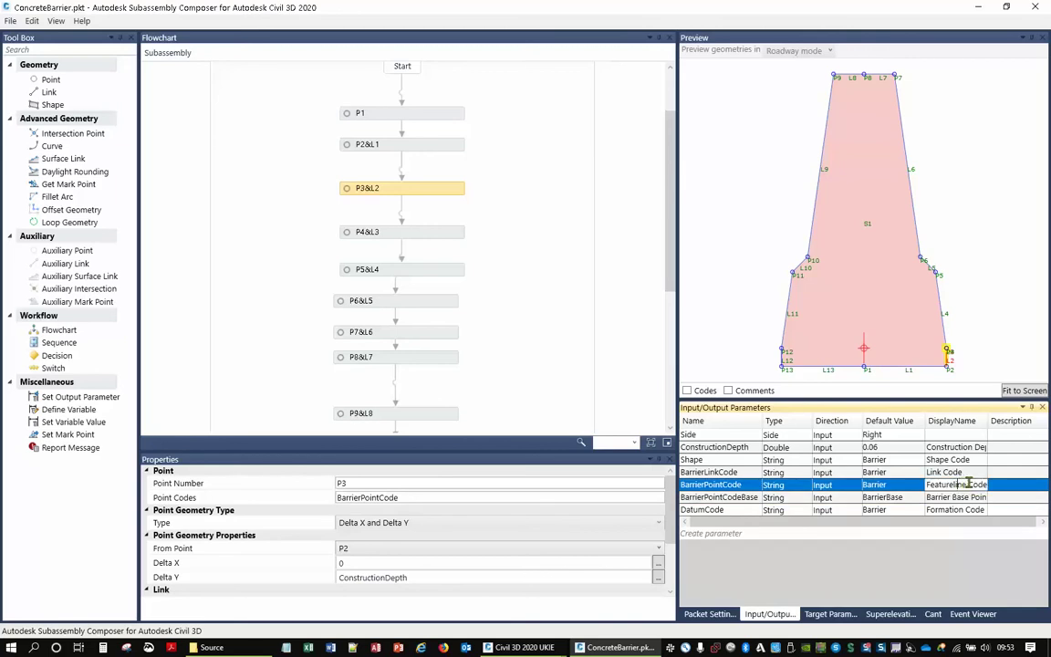
drag(967, 484, 920, 490)
text(Barrier PointTop)
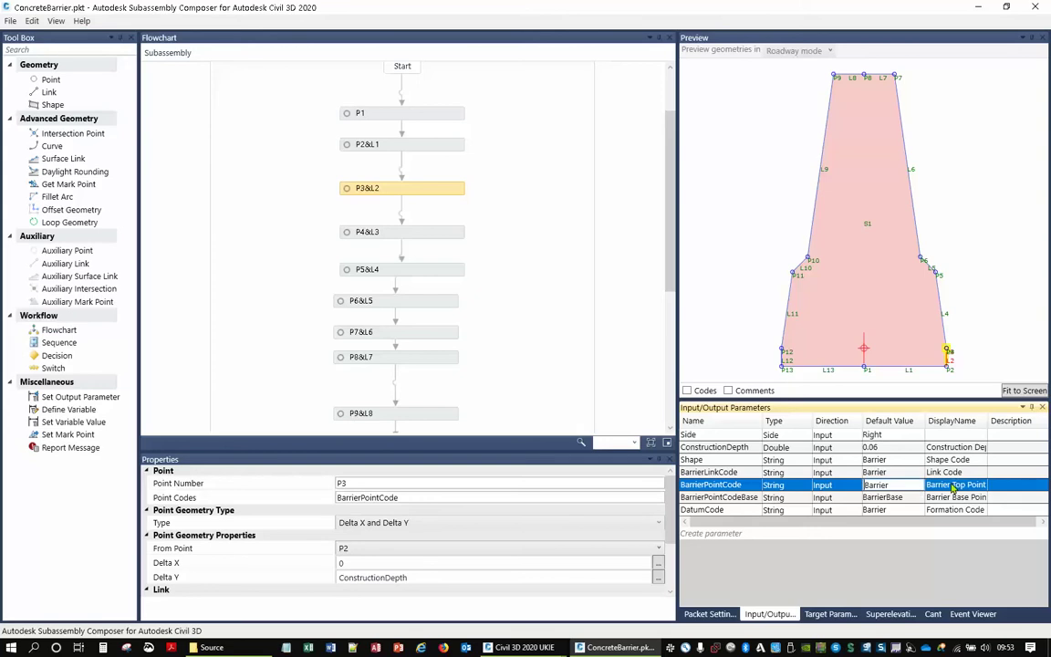
click(727, 499)
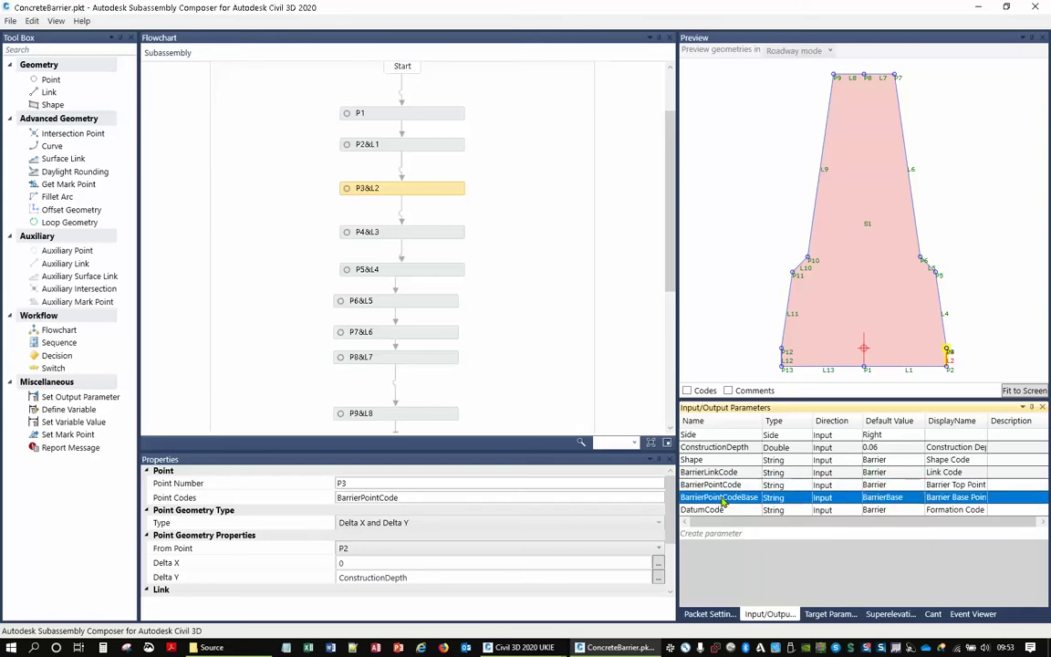
Assign BarrierPointCodeBase as the point code of points P3 and P12.
click(721, 499)
key(ctrl+c)
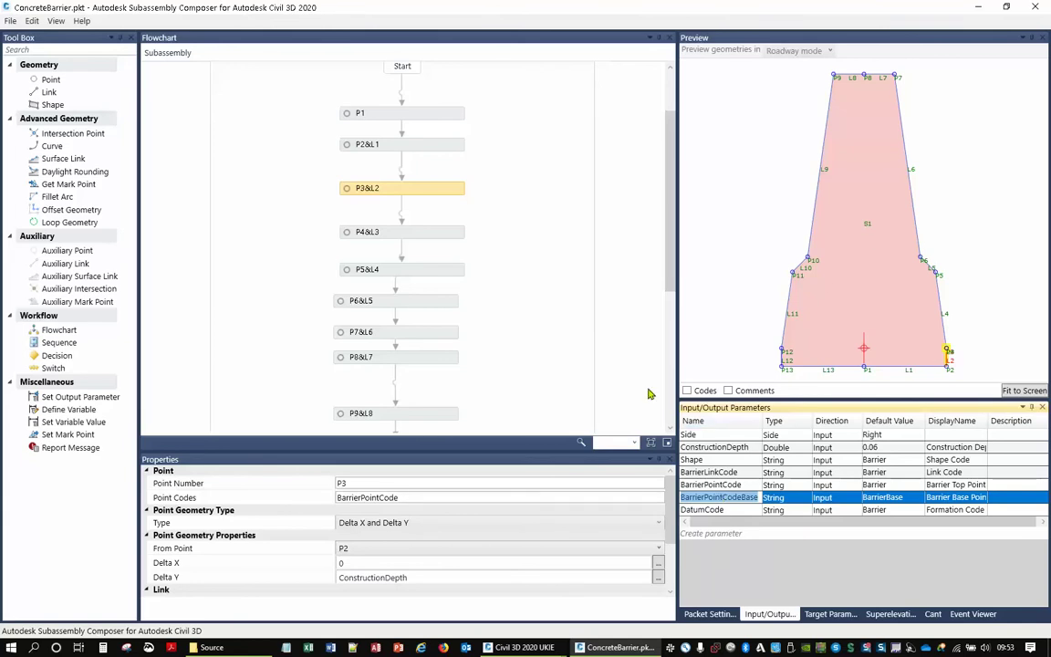
click(408, 497)
key(ctrl+v)
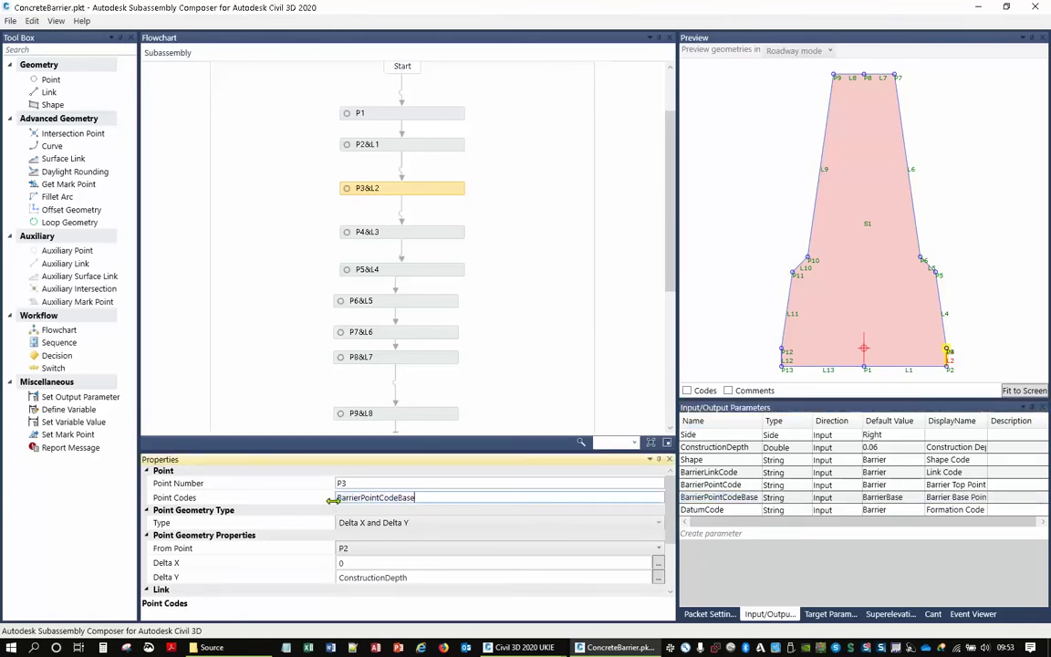
click(706, 313)
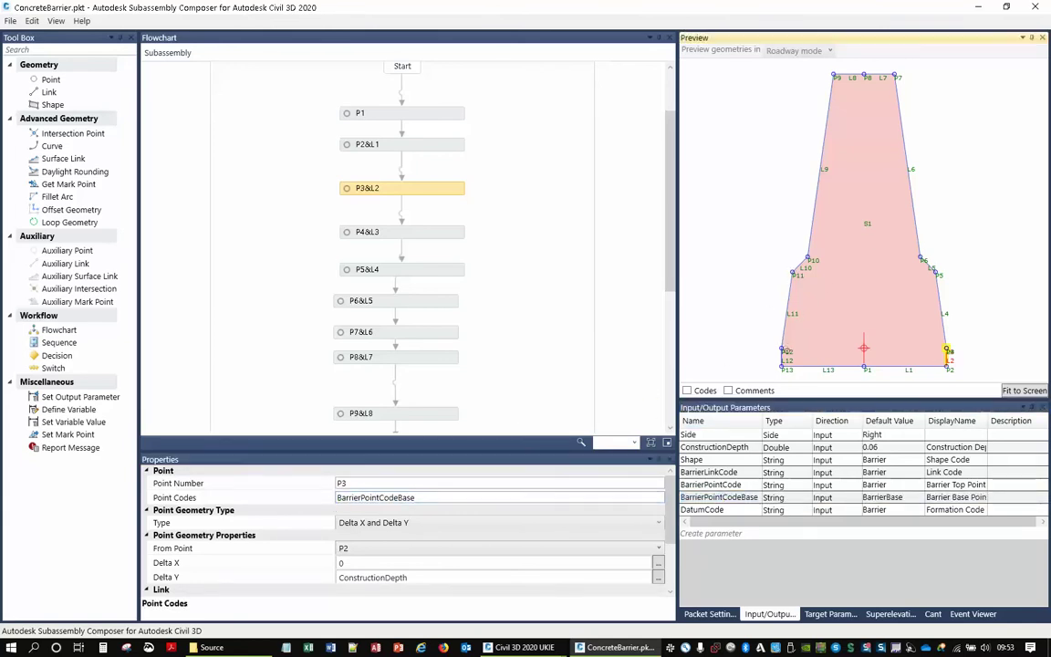
click(783, 350)
click(404, 498)
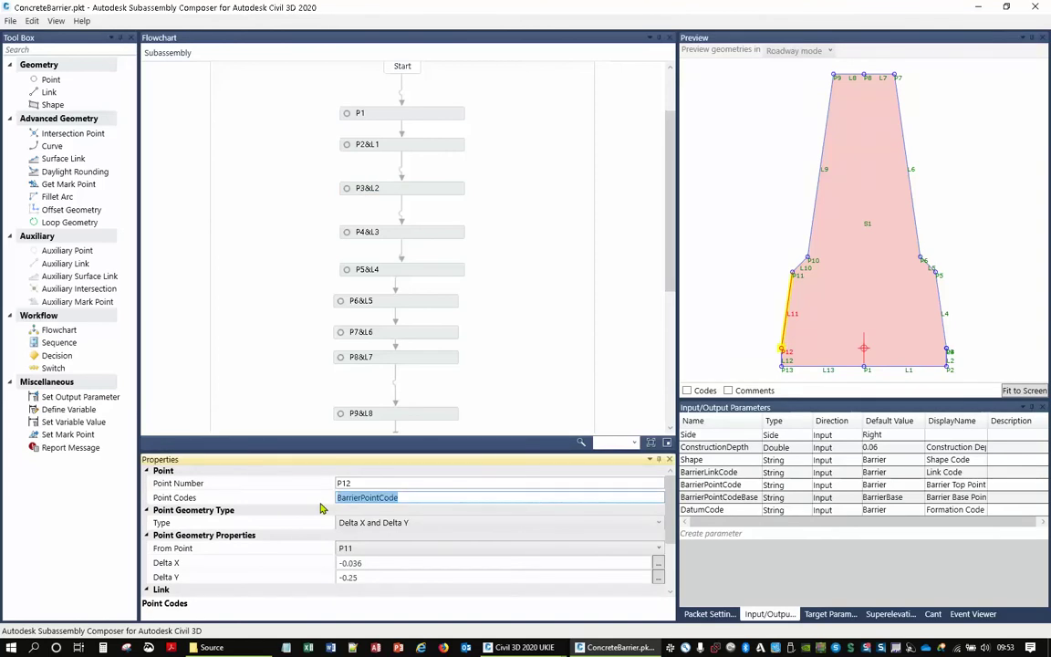
key(ctrl+v)
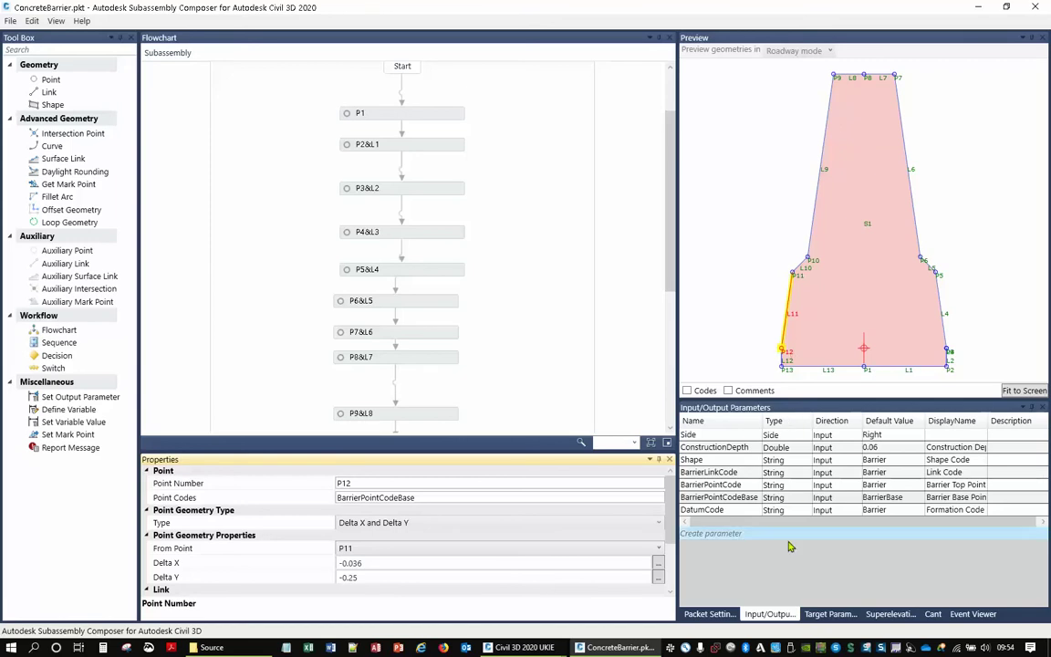
click(709, 613)
Rename the subassembly to ConcreteBarrierDetailedV4 in Packet Settings.
click(967, 468)
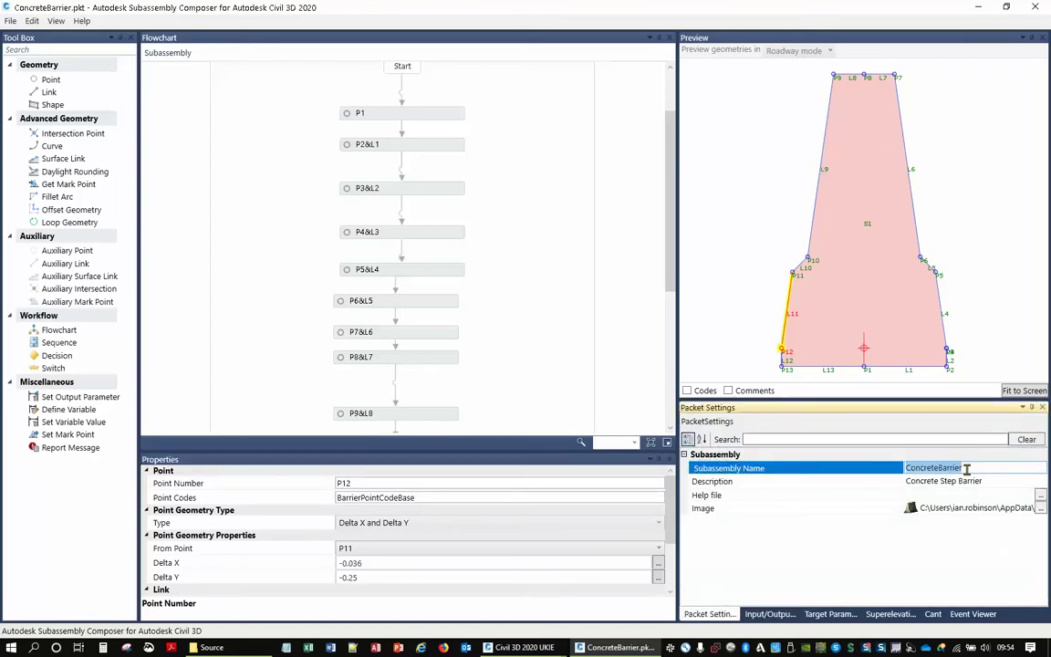
click(969, 468)
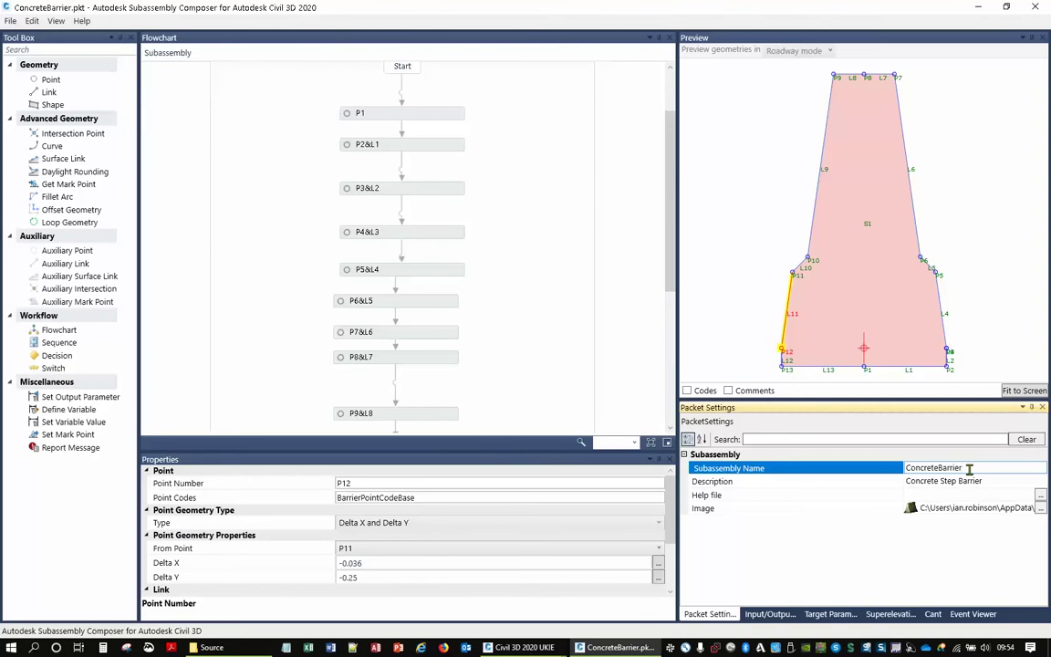
text(Detailed)
key(BackSpace)
key(BackSpace)
Save the packet as BarrierDetailedV4.pkt.
click(11, 21)
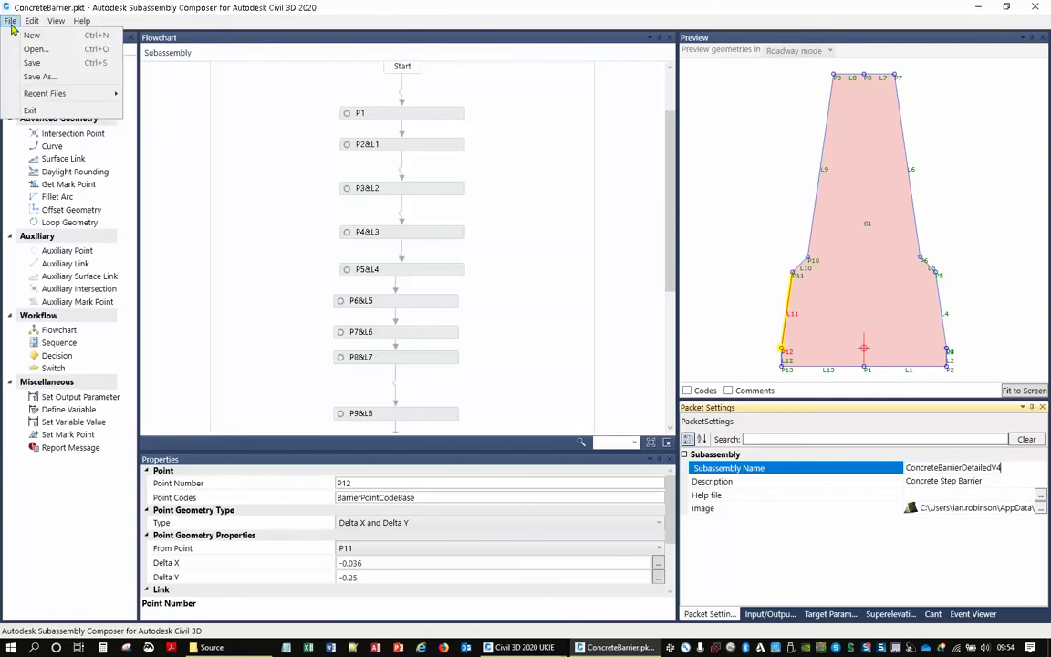
click(39, 77)
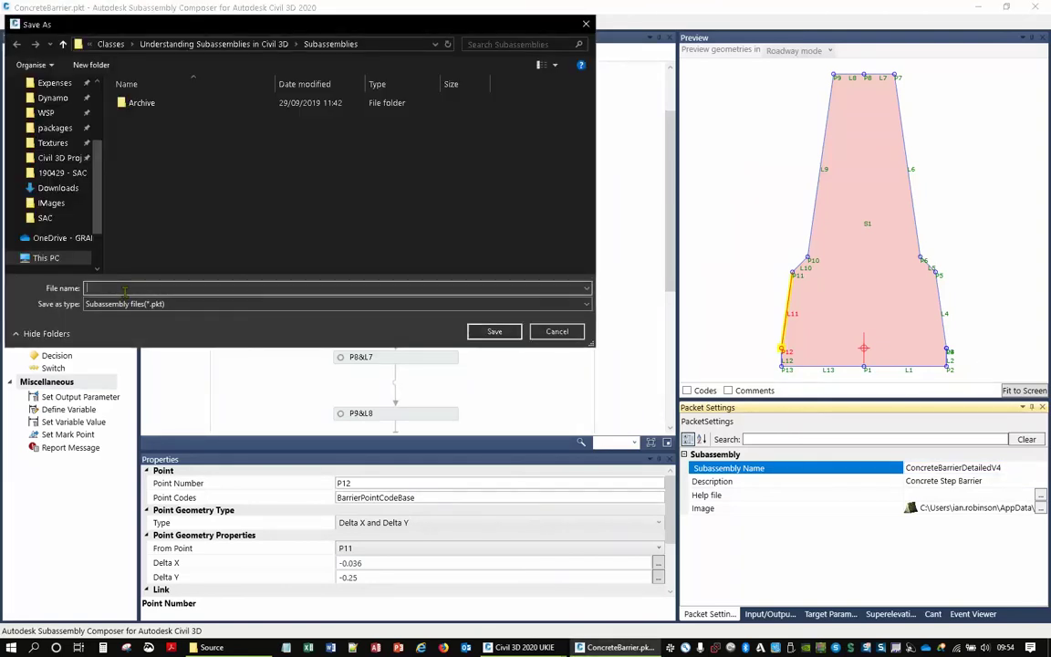
text(BarrierDetailedV4)
click(494, 332)
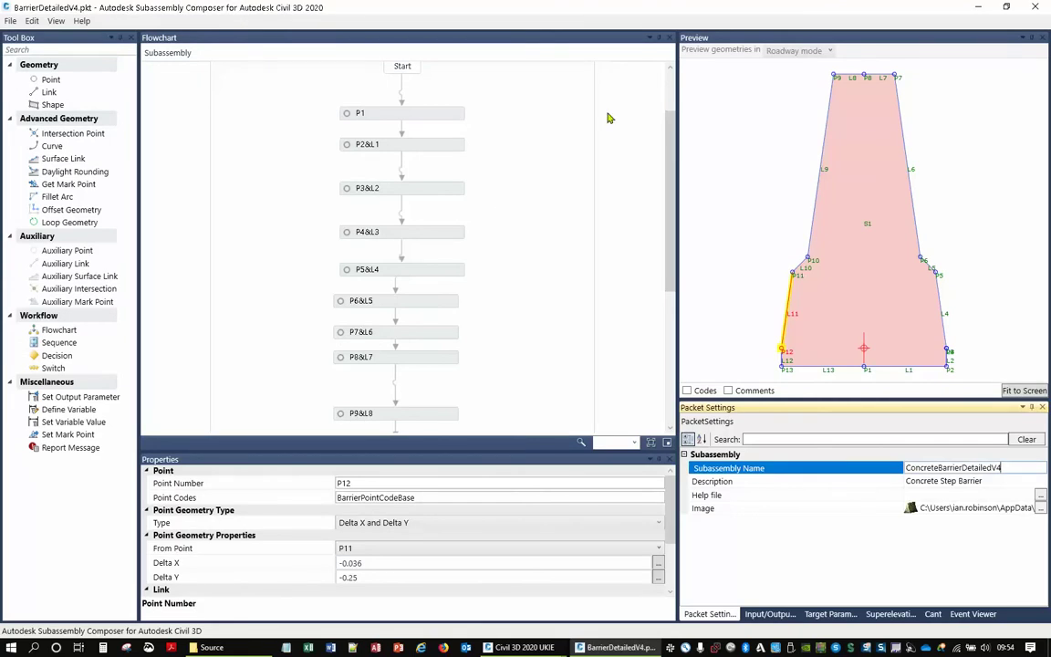
Return to the corridor drawing and view the My Custom Assemblies tool palette.
click(978, 6)
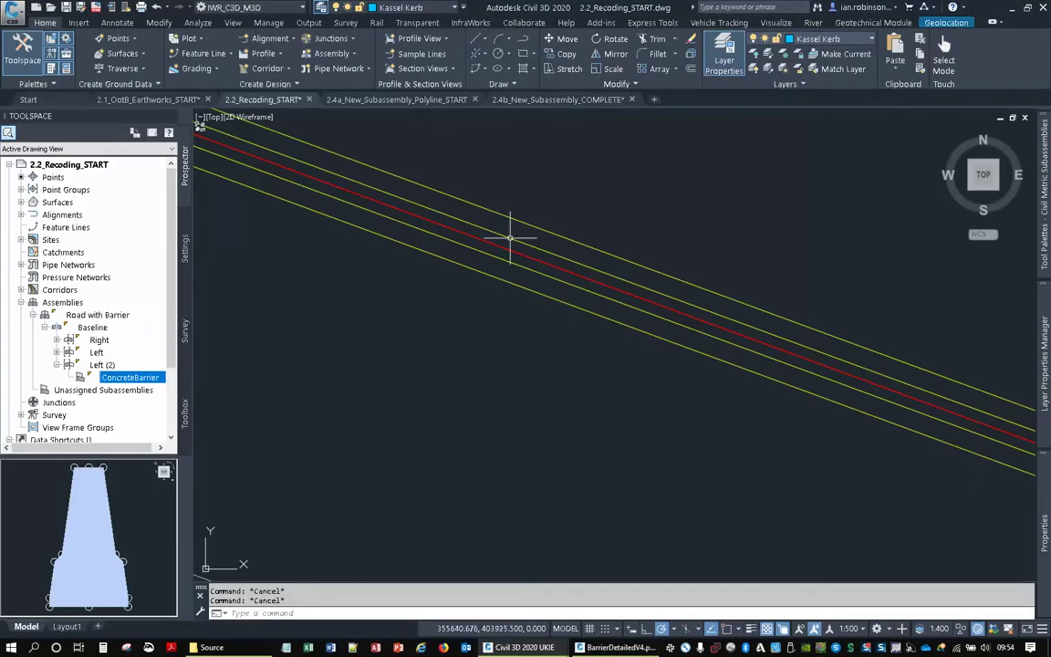
scroll(510, 238, down, 5)
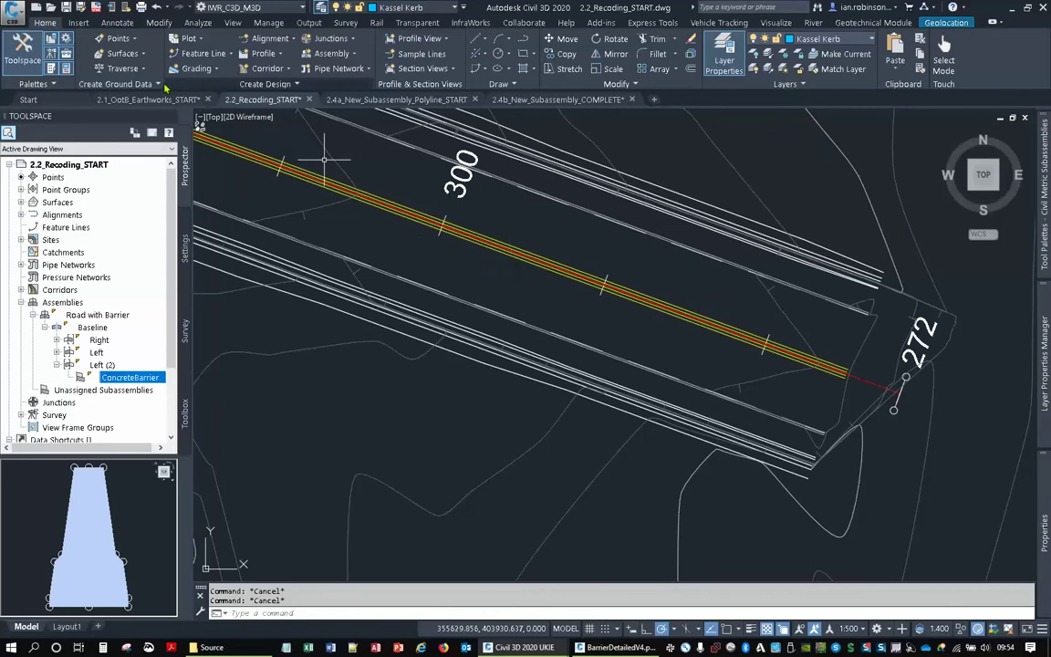
click(79, 23)
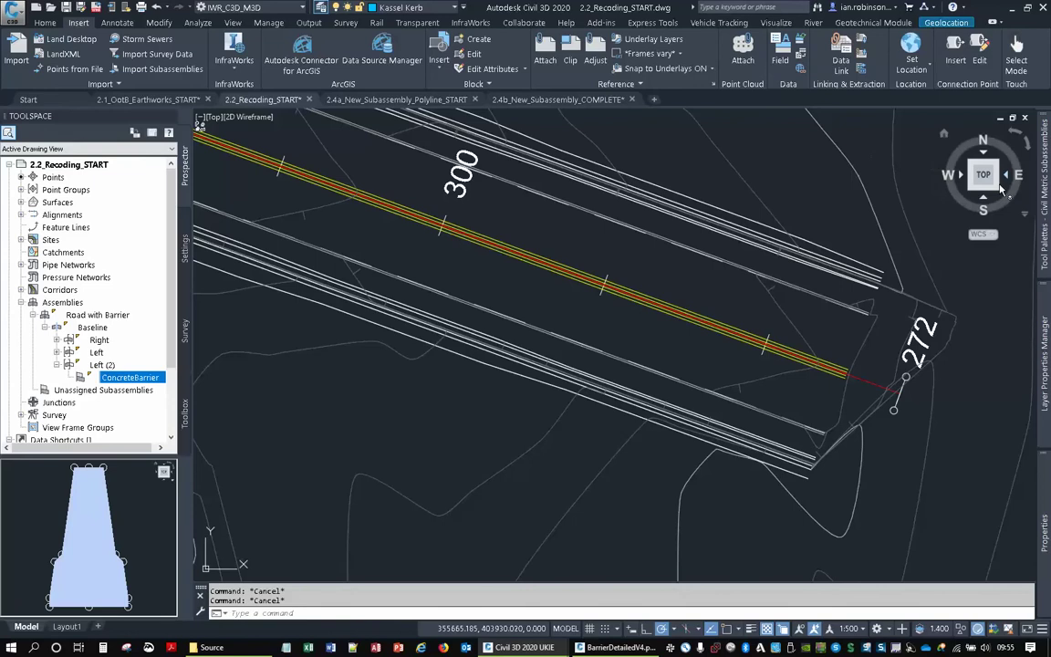
mouse_move(1045, 197)
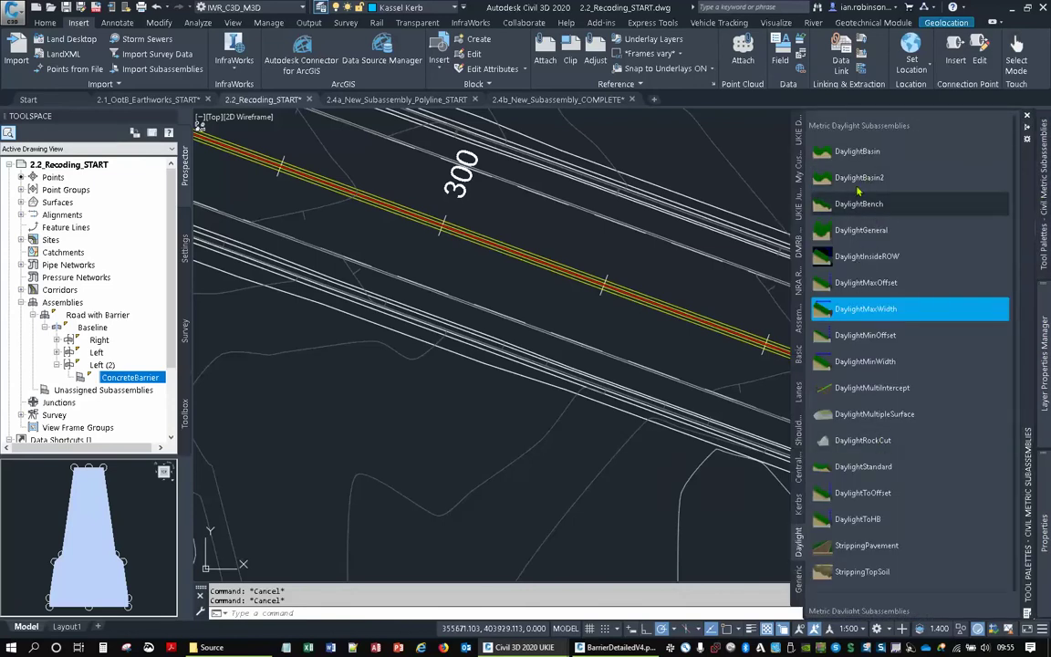
click(799, 135)
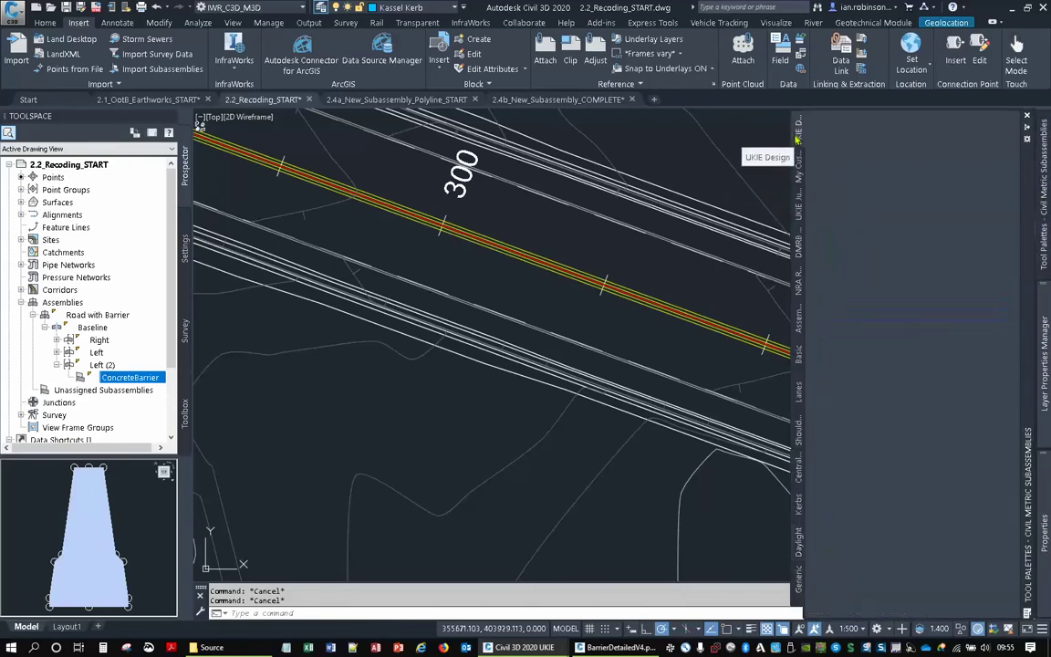
scroll(870, 548, down, 10)
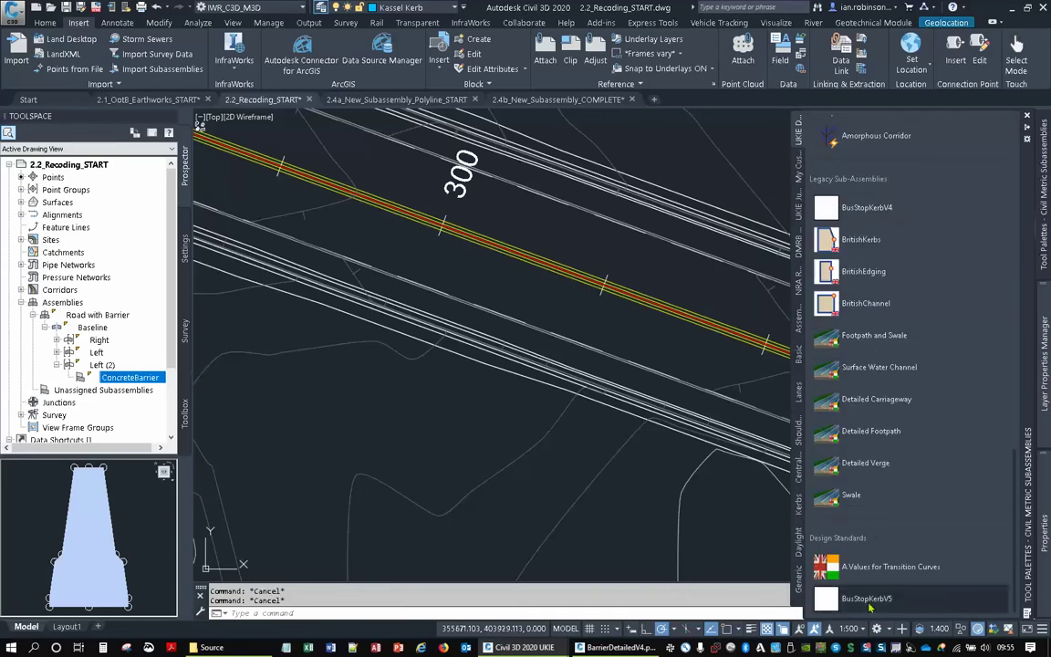
scroll(870, 368, up, 10)
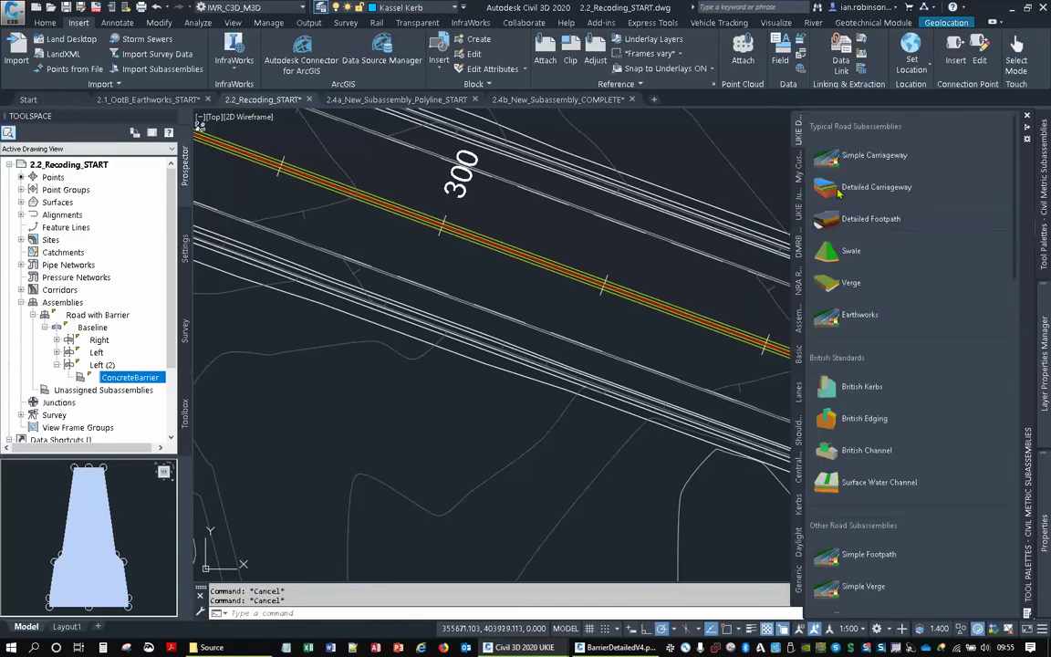
click(799, 174)
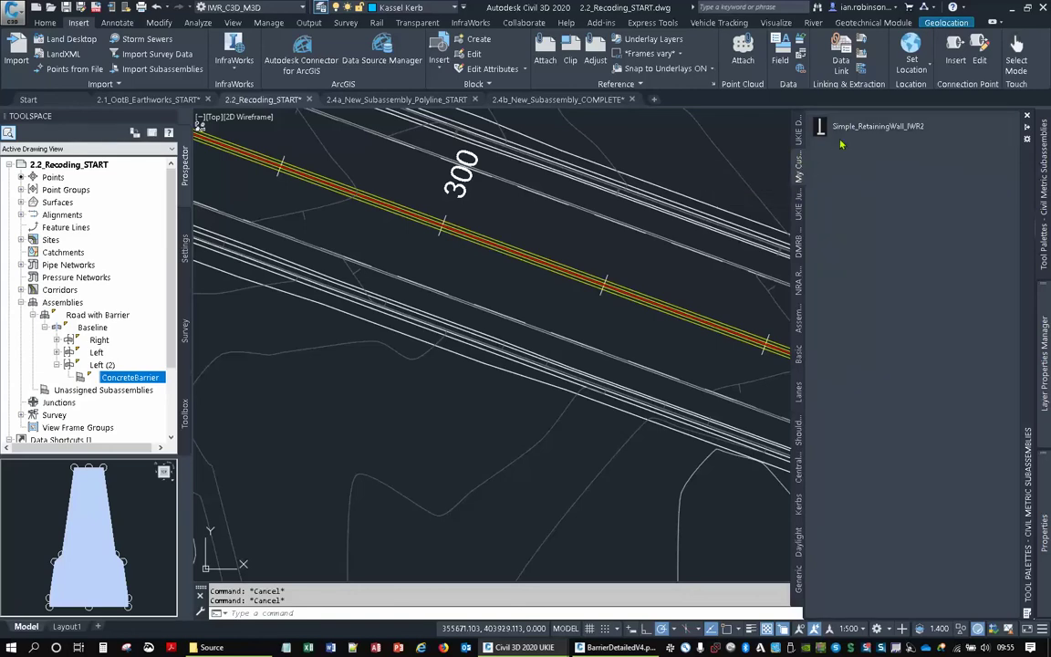
click(159, 68)
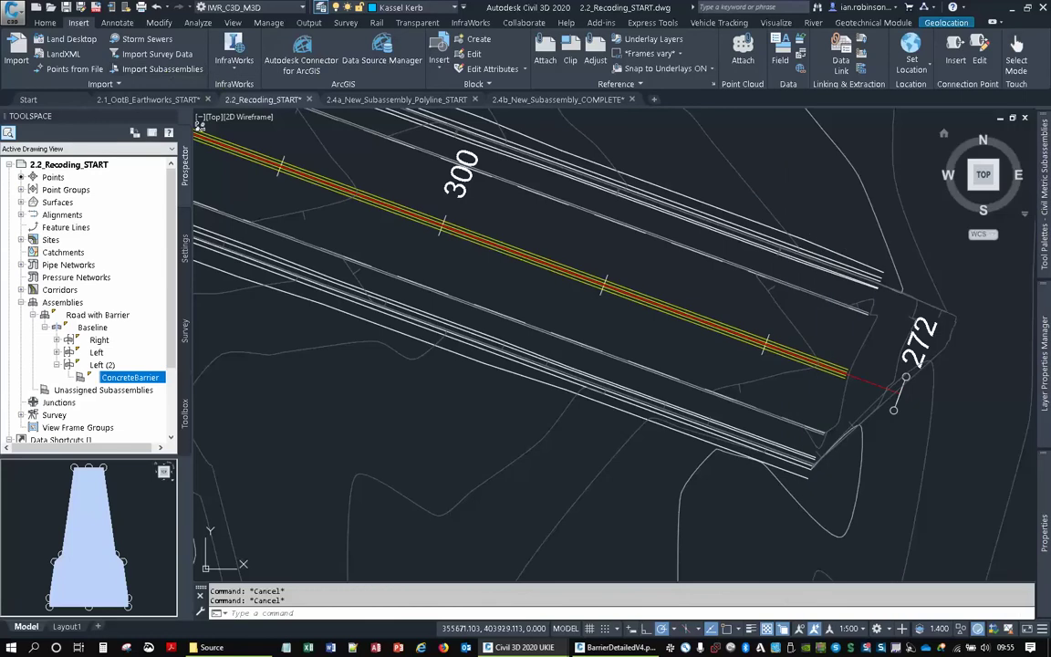
Import BarrierDetailedV4.pkt into My Custom Assemblies as ConcreteBarrierDetailedV4.
click(642, 298)
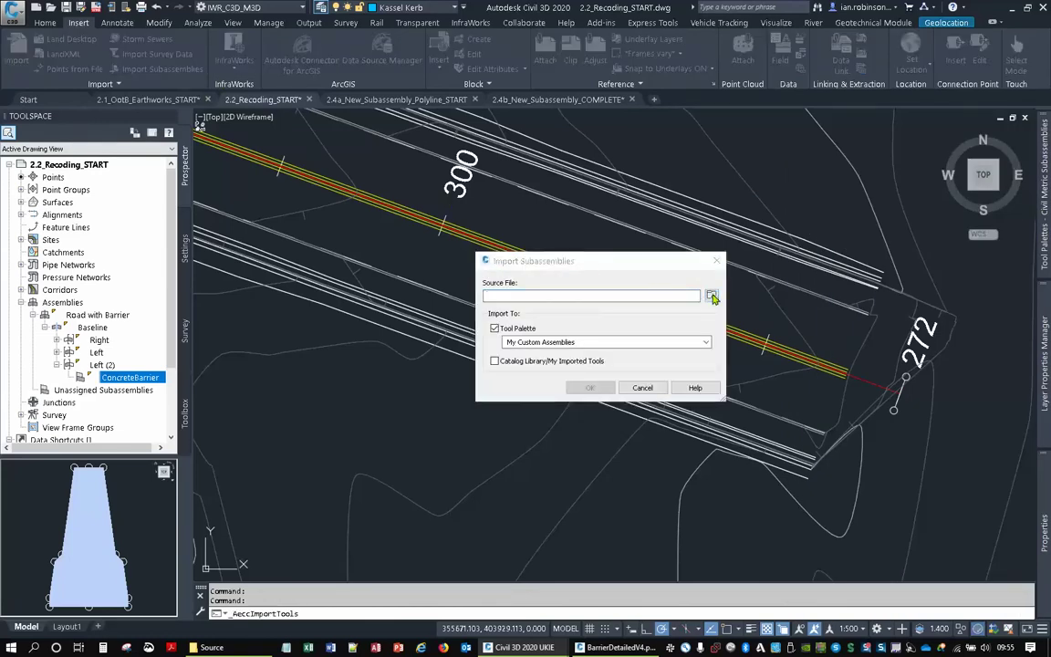
click(554, 270)
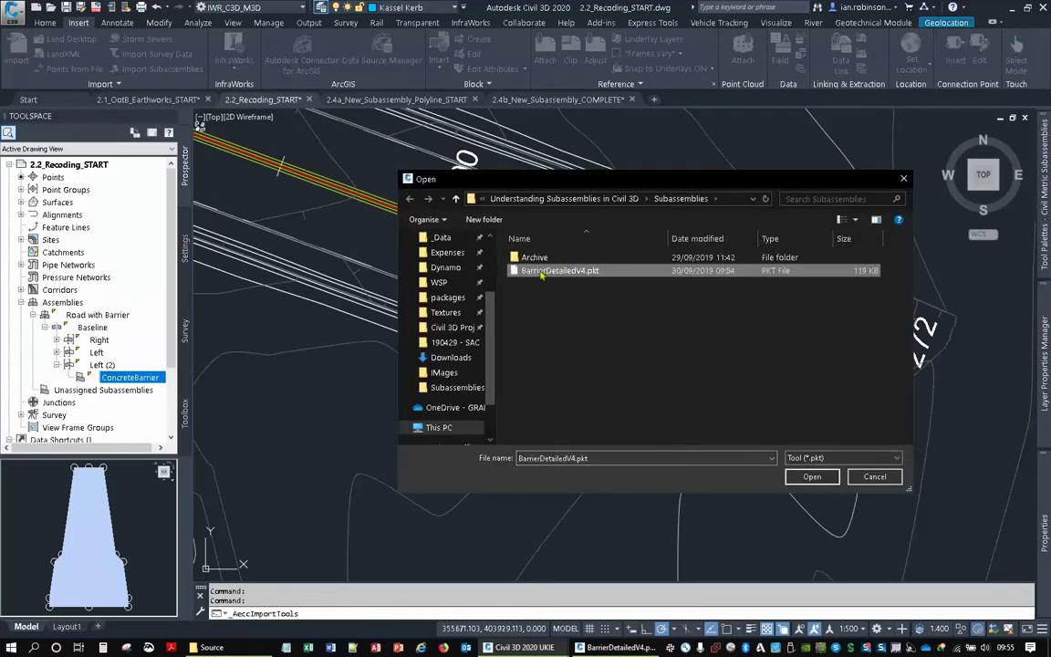
click(811, 476)
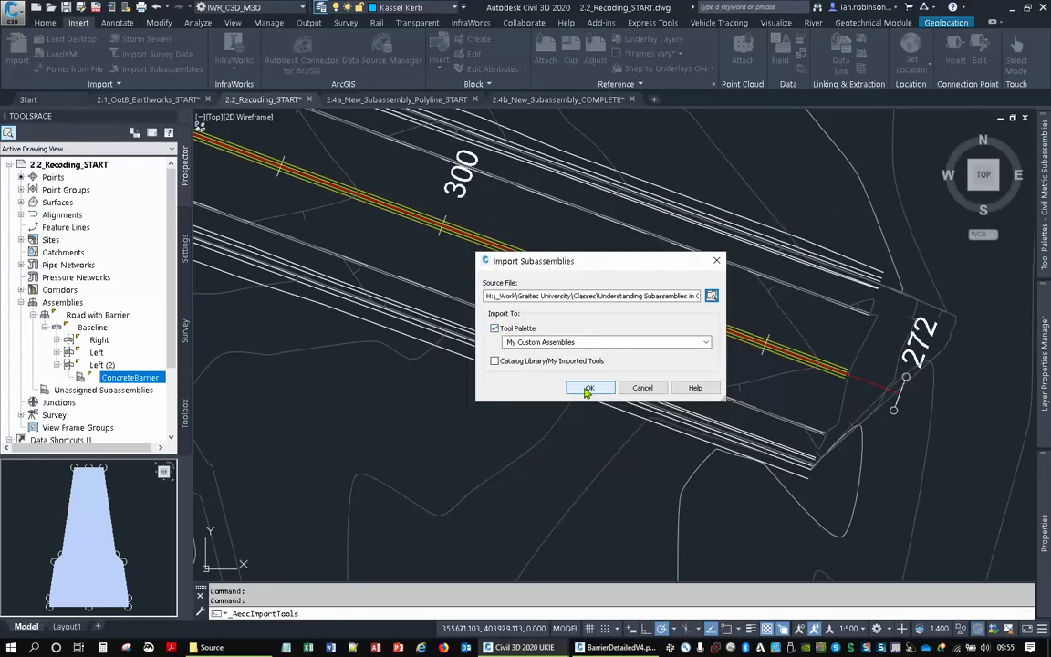
click(541, 343)
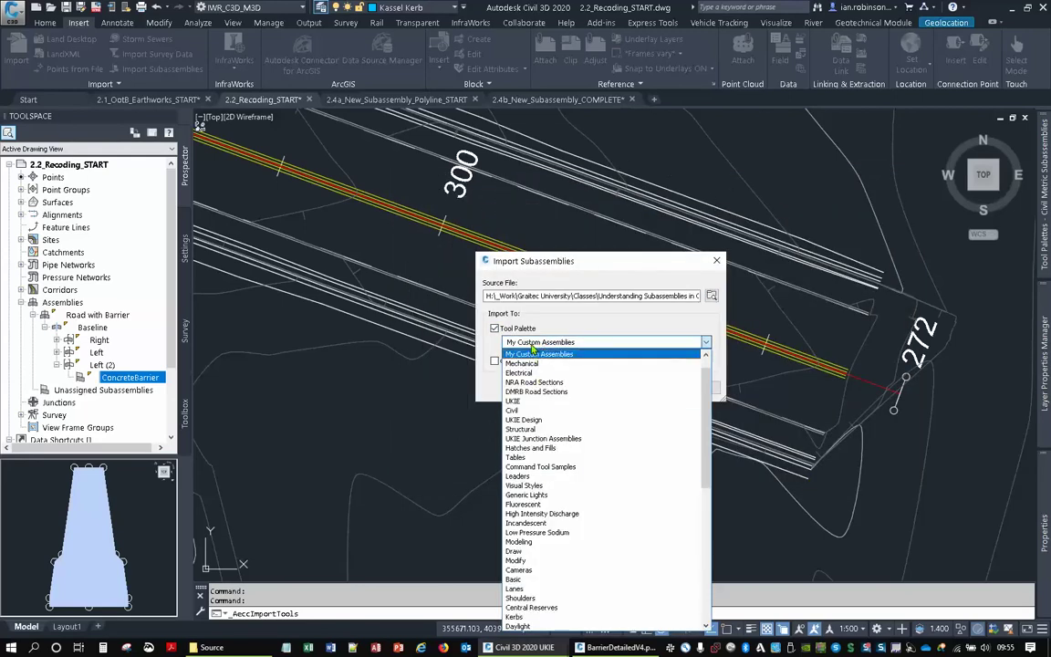
click(540, 349)
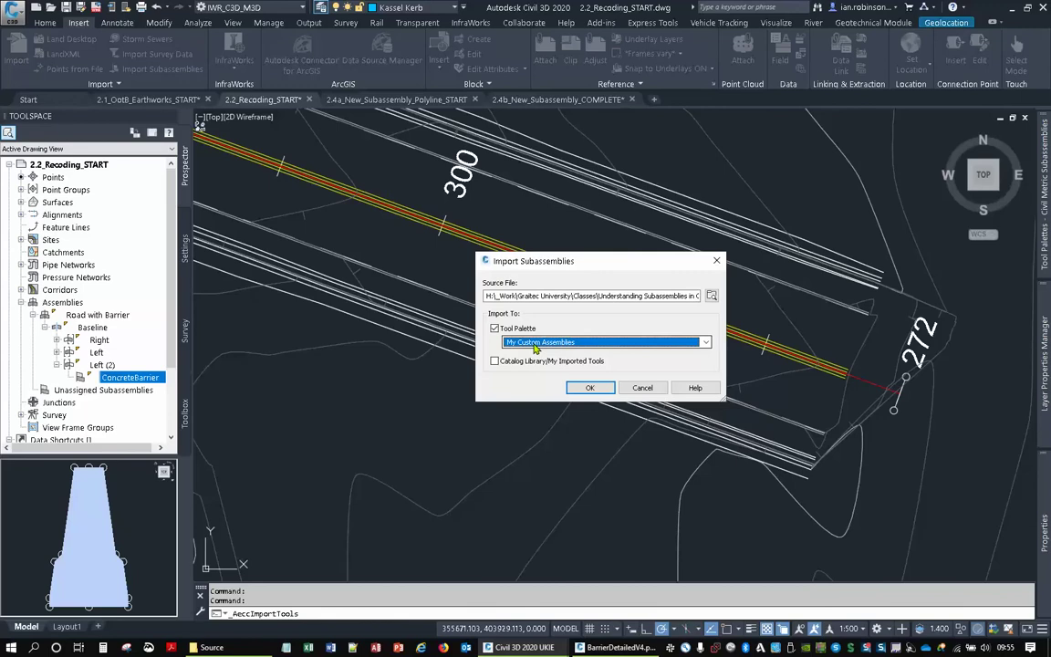
click(589, 388)
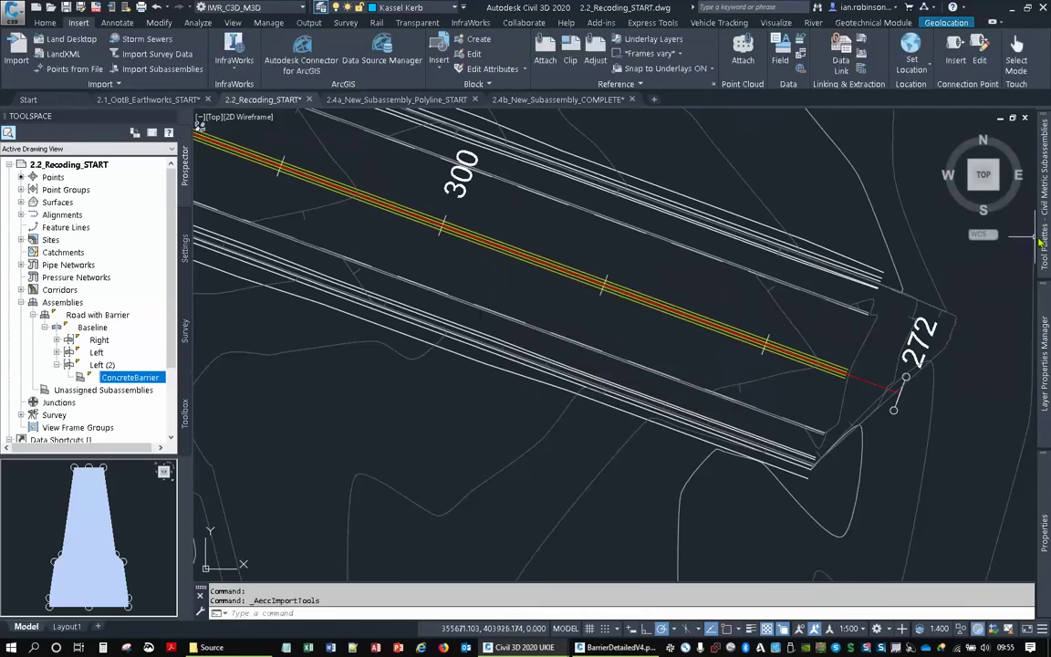
Delete the old crown barrier subassembly from the Road with Barrier assembly and open the tool palettes.
mouse_move(1041, 239)
scroll(558, 335, down, 5)
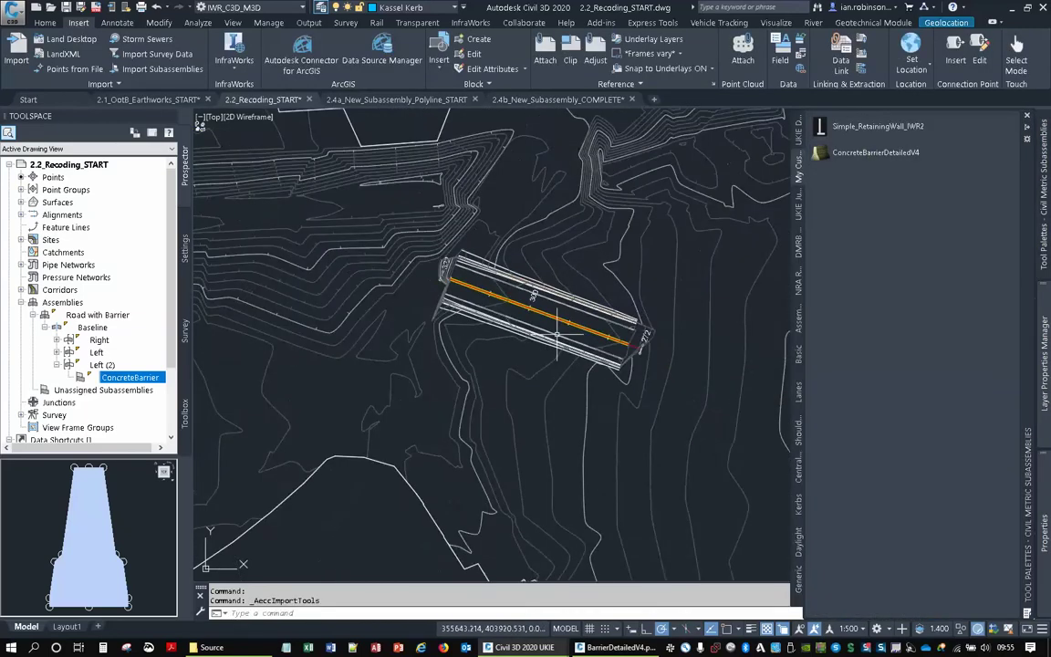
scroll(559, 336, down, 10)
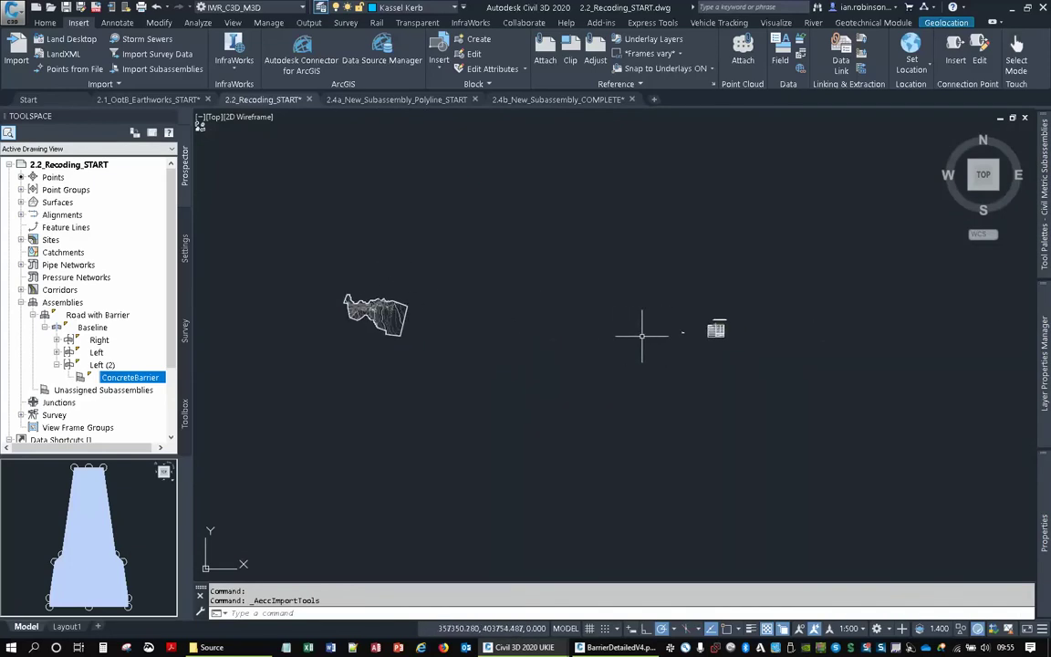
scroll(798, 336, up, 8)
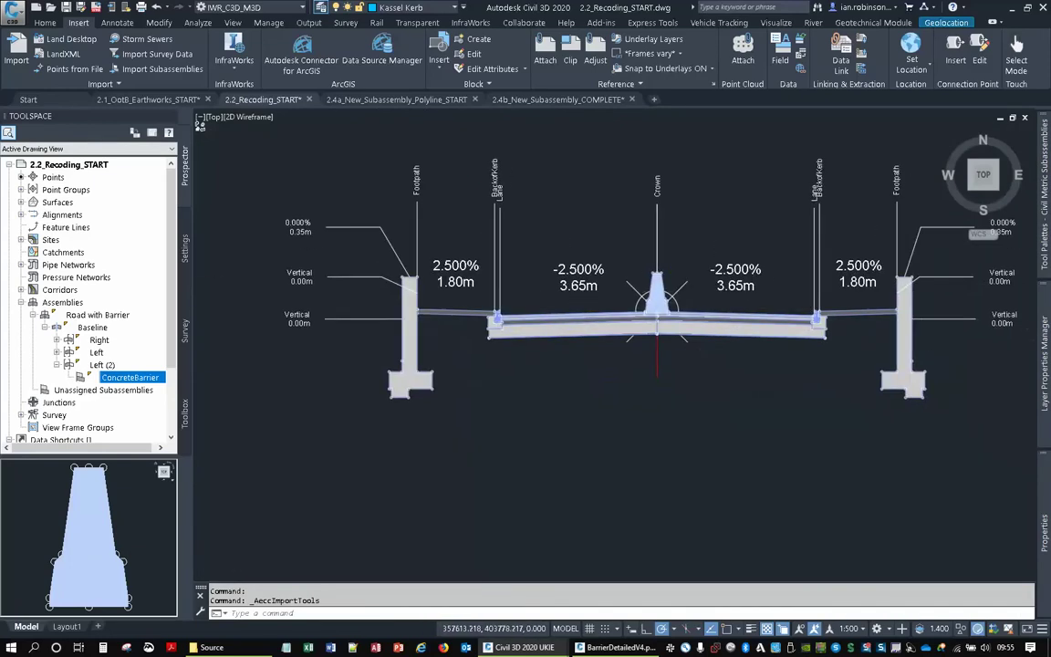
scroll(682, 277, up, 2)
key(Escape)
click(643, 283)
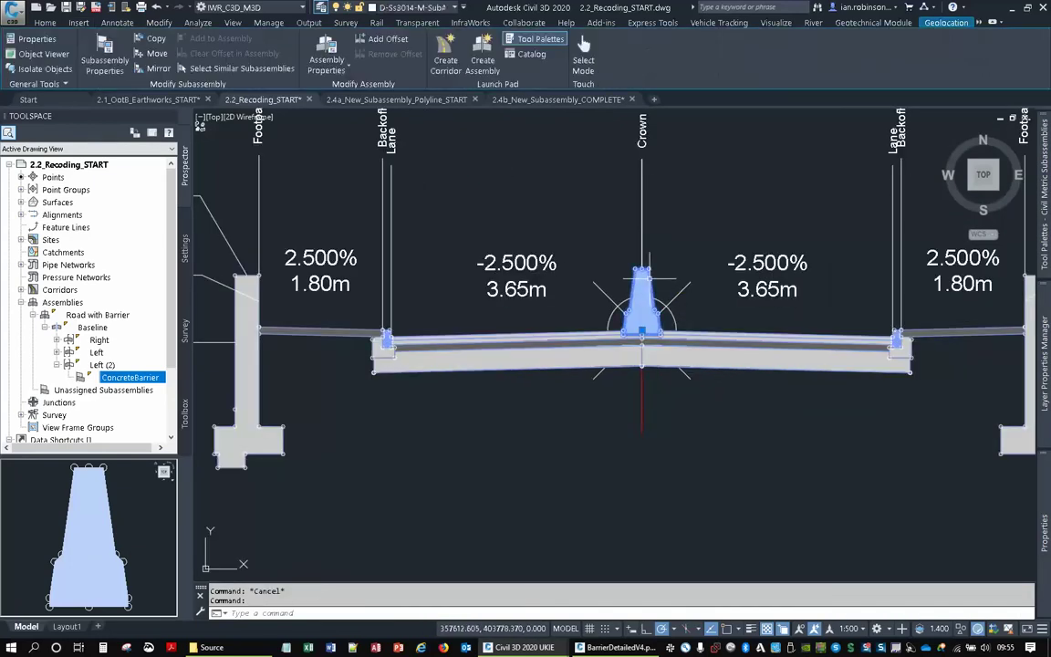
key(Delete)
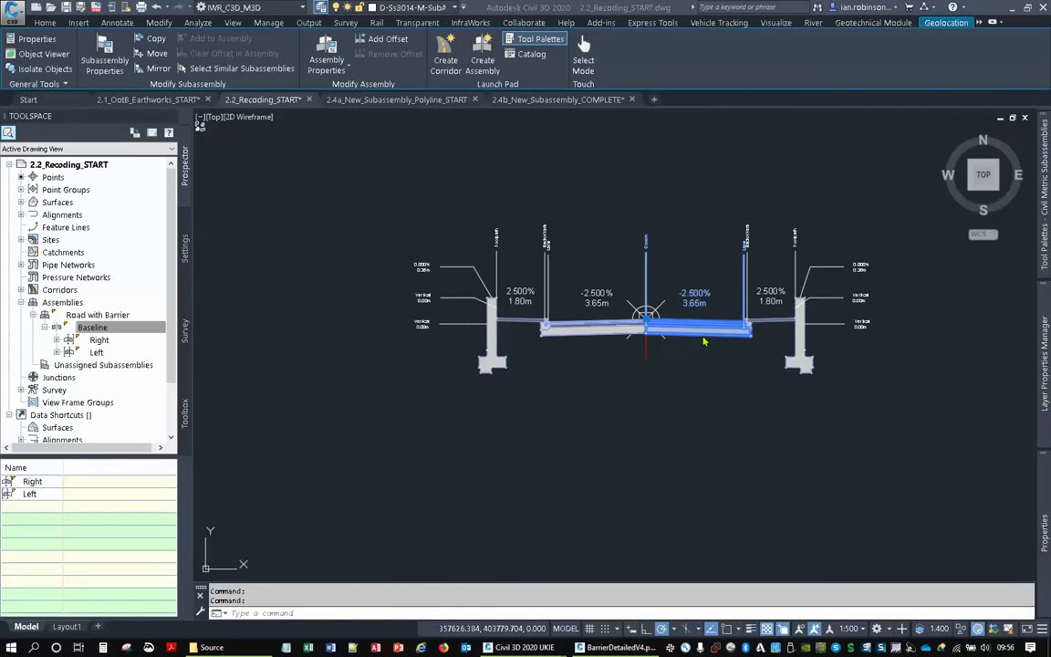
key(Escape)
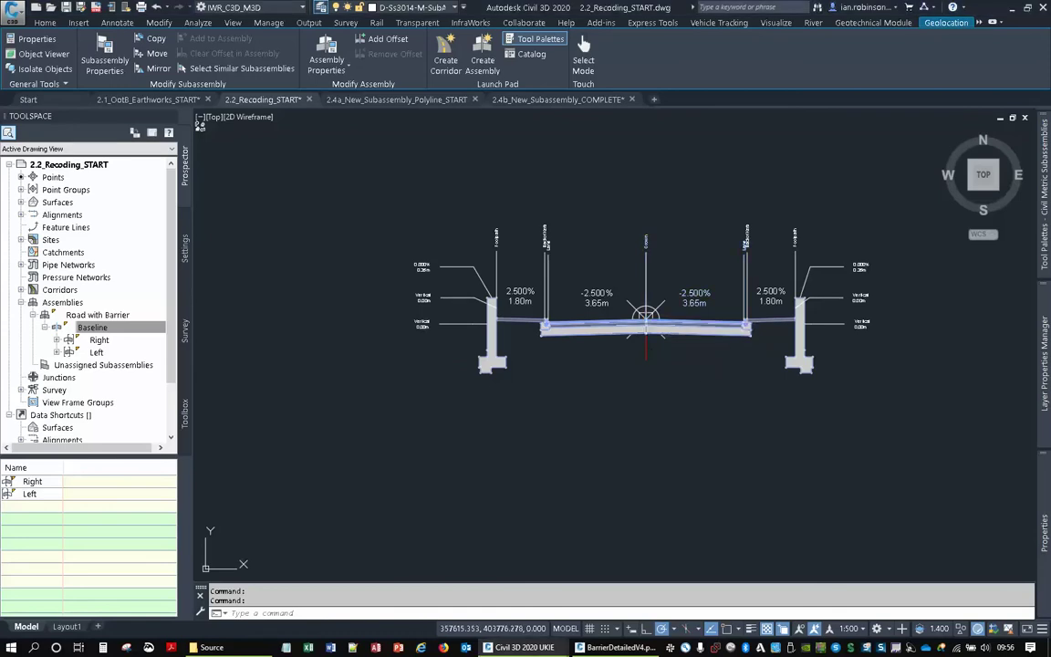
click(541, 38)
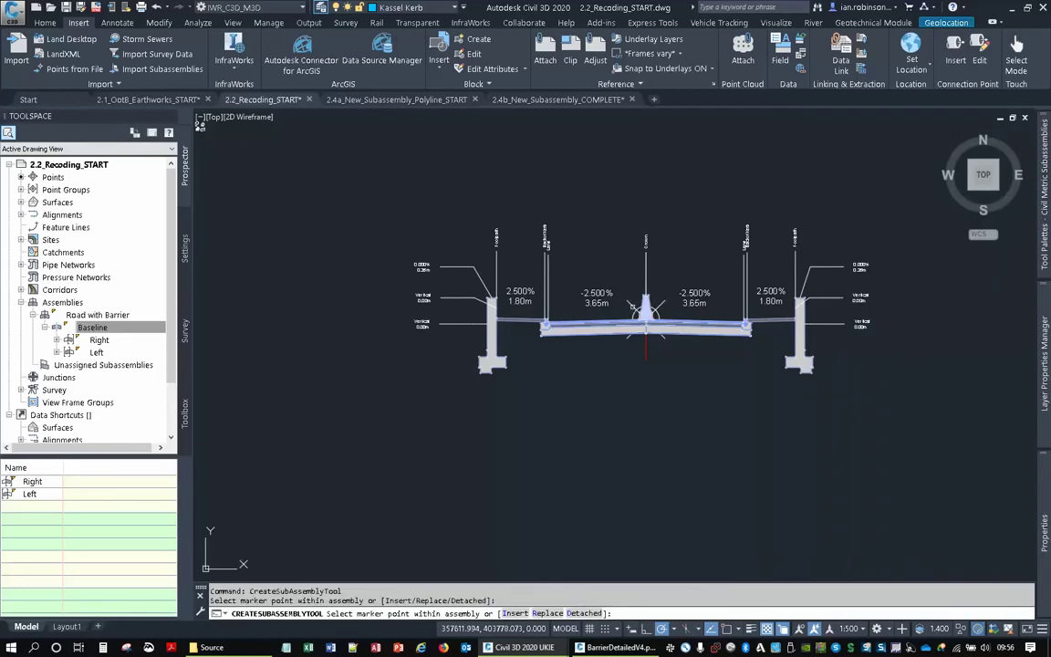
Attach ConcreteBarrierDetailedV4 at the Road with Barrier assembly's crown marker, then return to the corridor plan.
right_click(639, 312)
click(646, 321)
scroll(646, 317, up, 4)
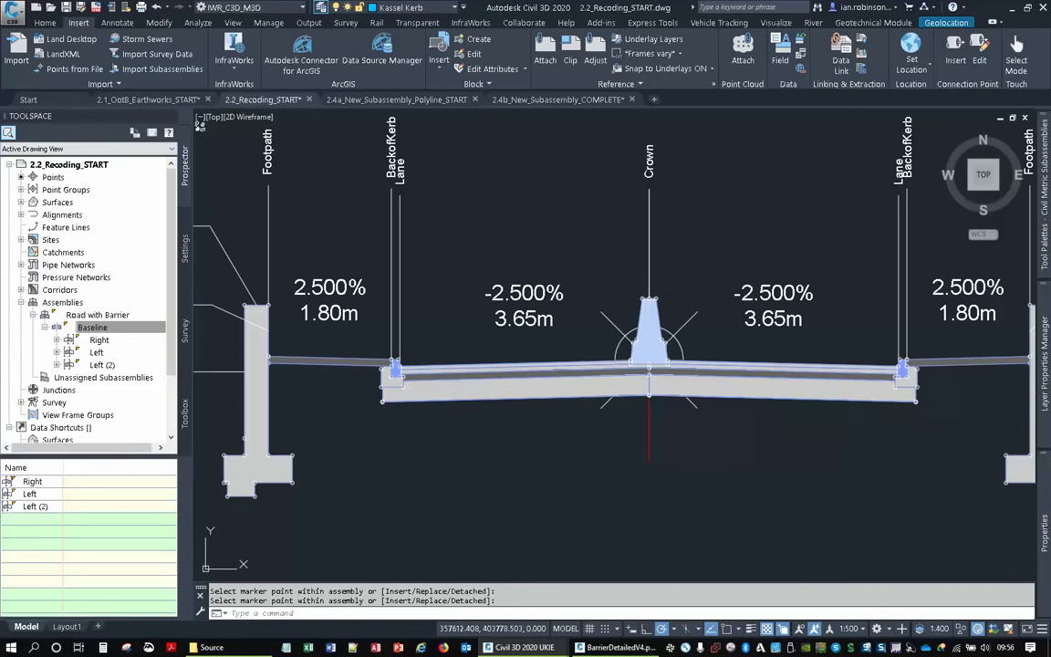
mouse_move(1043, 500)
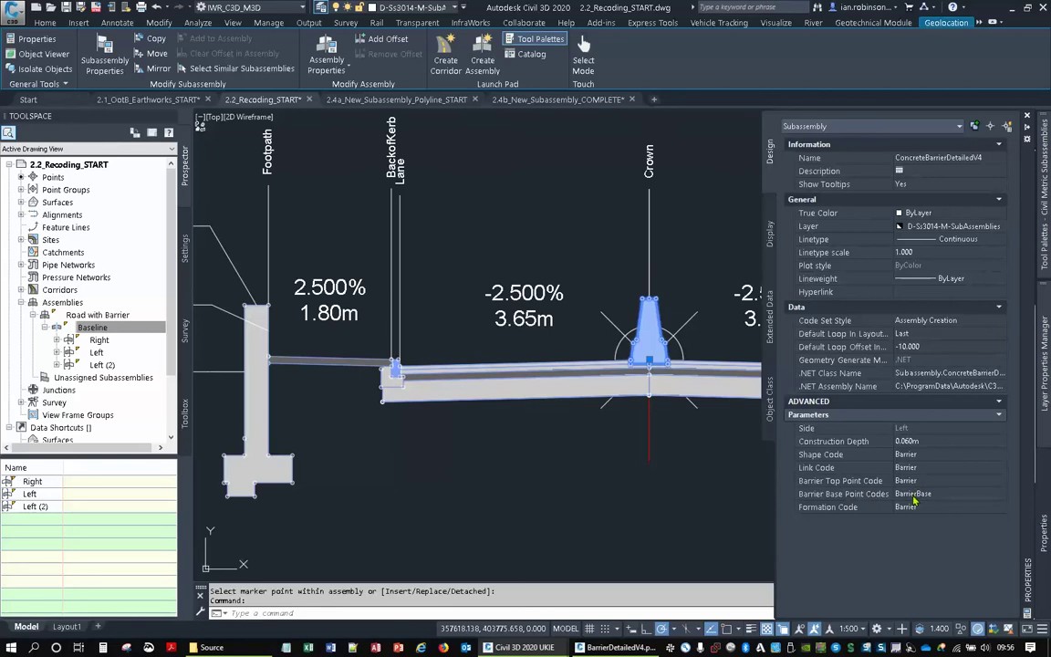
scroll(451, 380, down, 10)
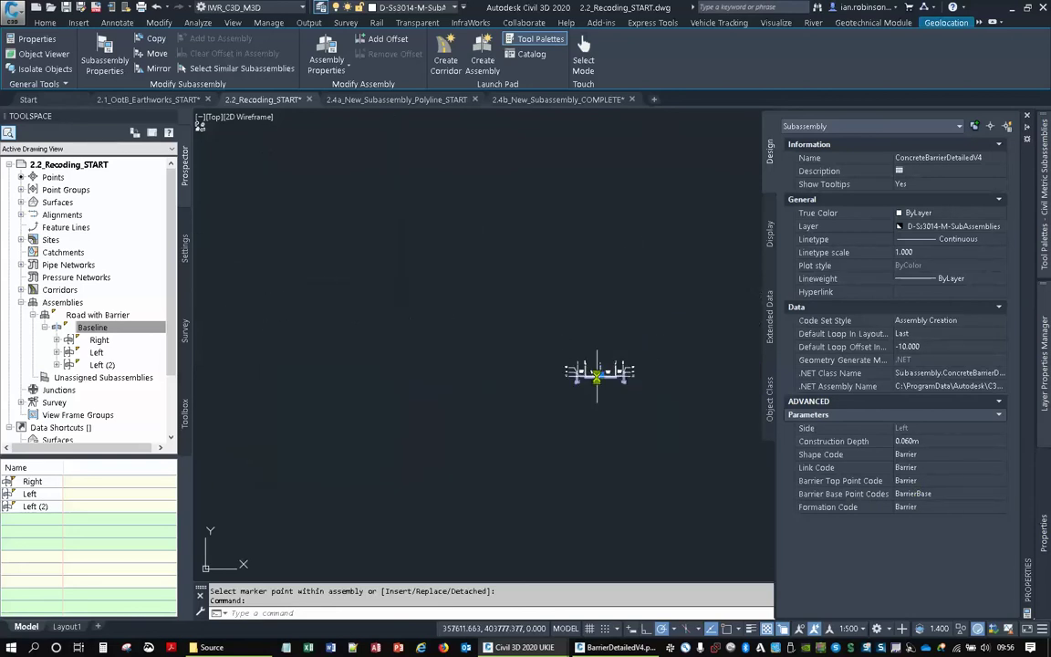
mouse_move(450, 381)
middle_down()
mouse_move(604, 345)
mouse_move(792, 339)
middle_up()
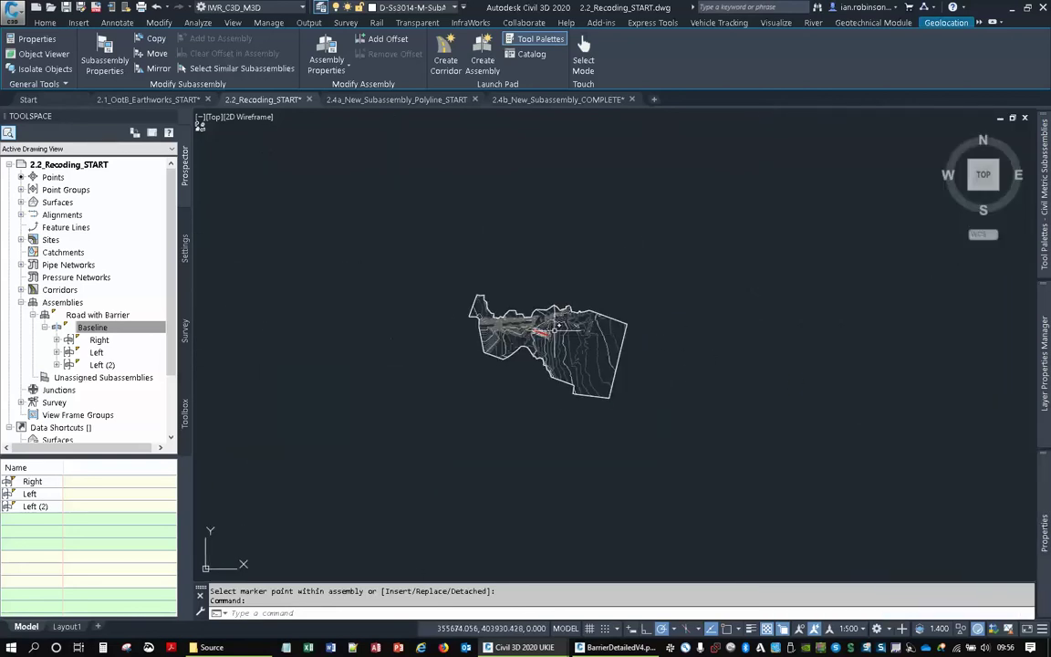
scroll(520, 294, up, 8)
scroll(520, 294, up, 5)
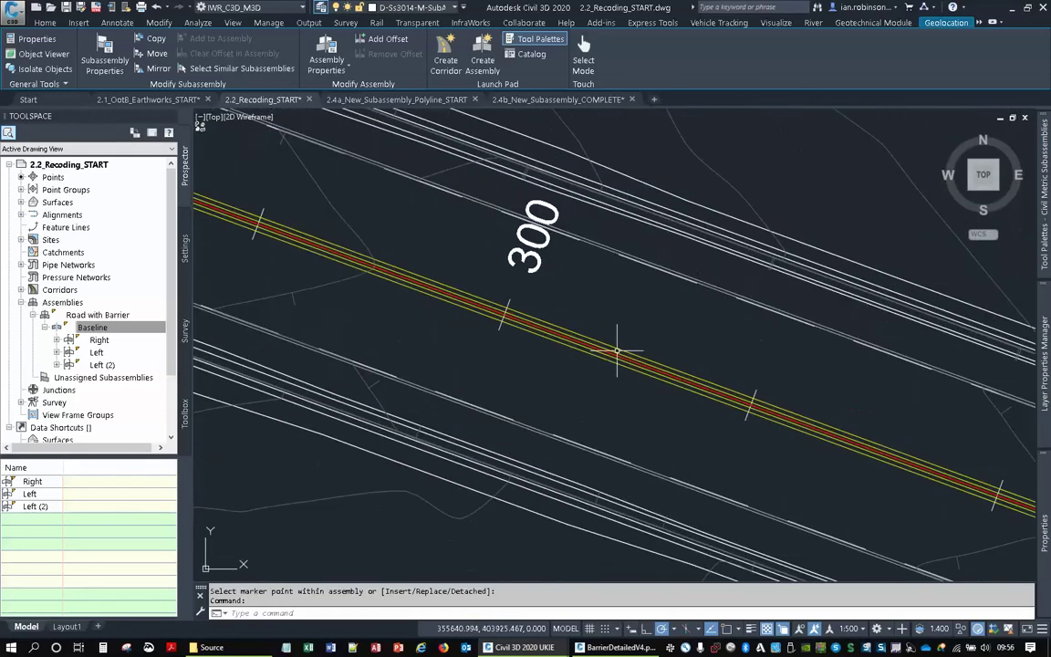
End the placement and rebuild the New Link Road corridor.
key(Escape)
click(617, 348)
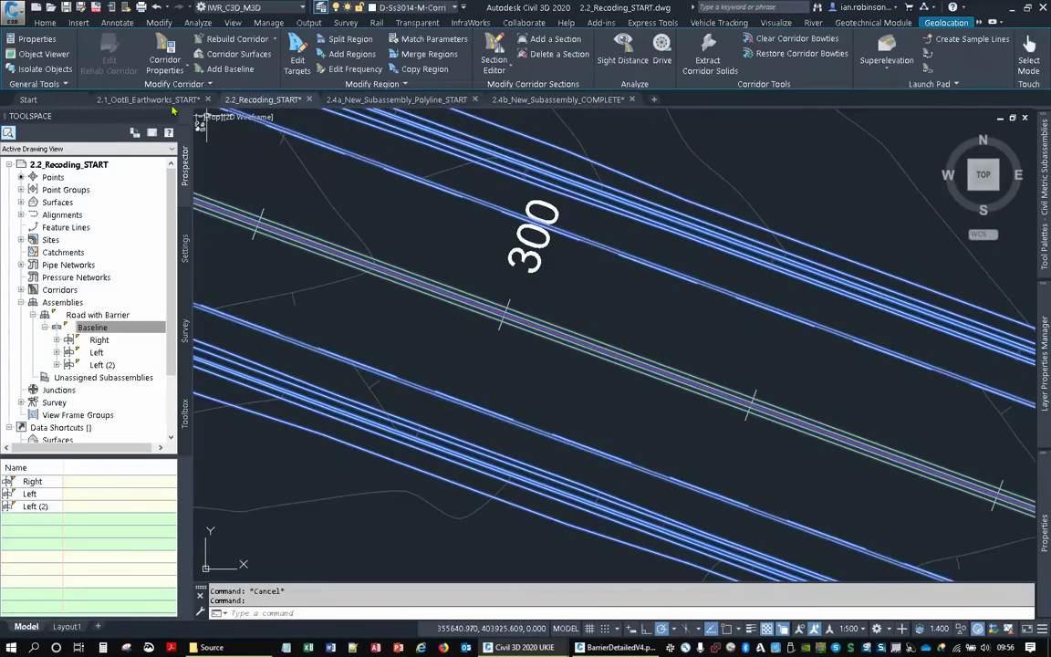
click(235, 38)
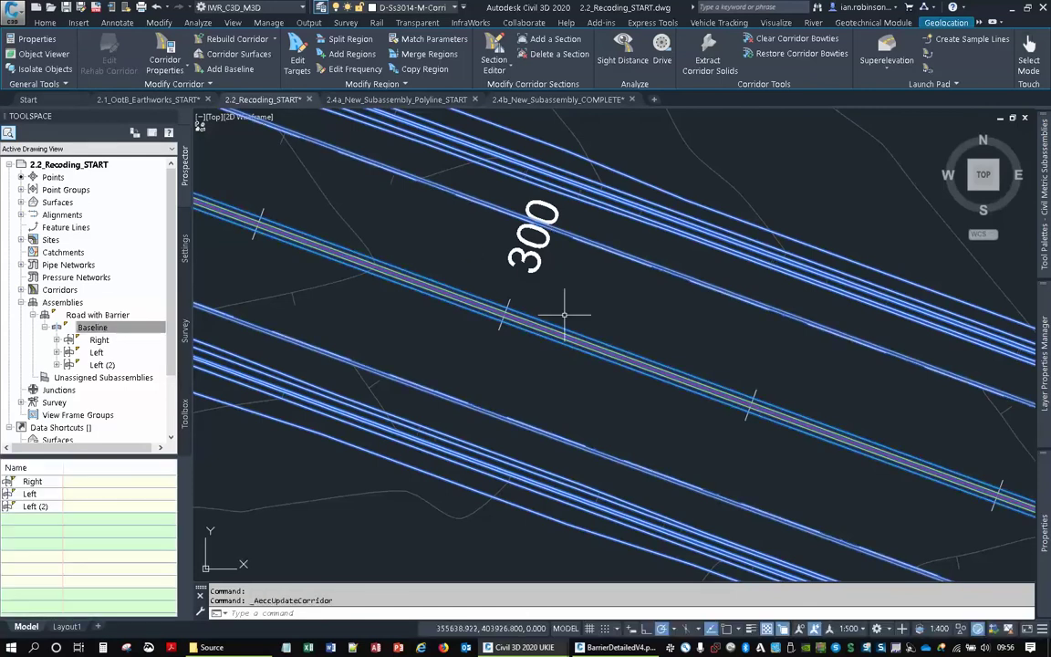
Reselect the corridor and open its Corridor Properties.
key(Escape)
key(Escape)
scroll(546, 336, up, 3)
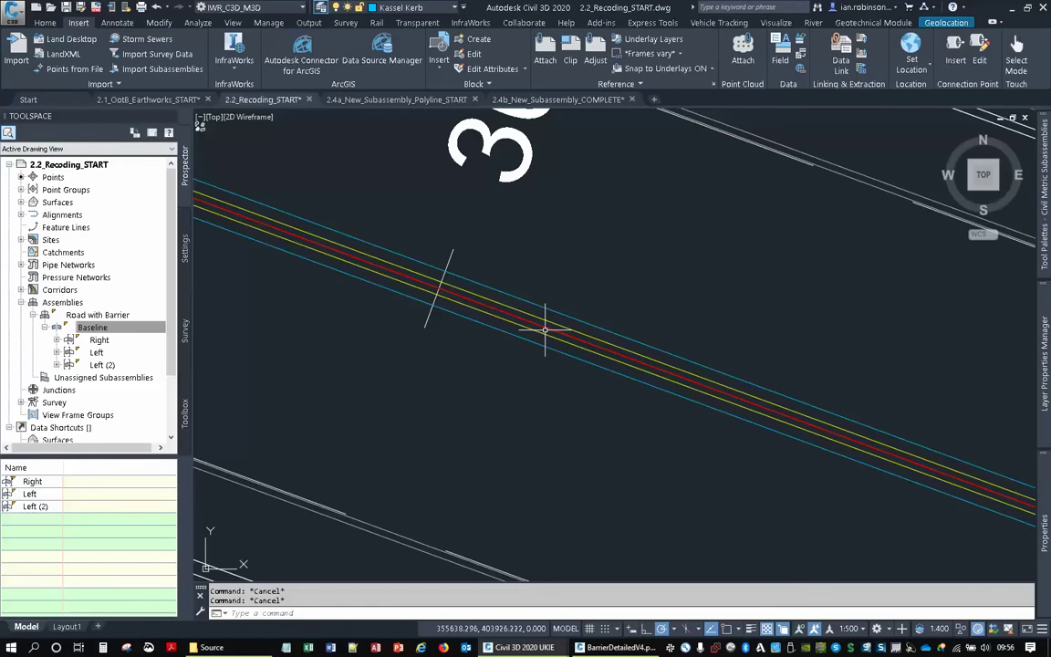
mouse_move(545, 330)
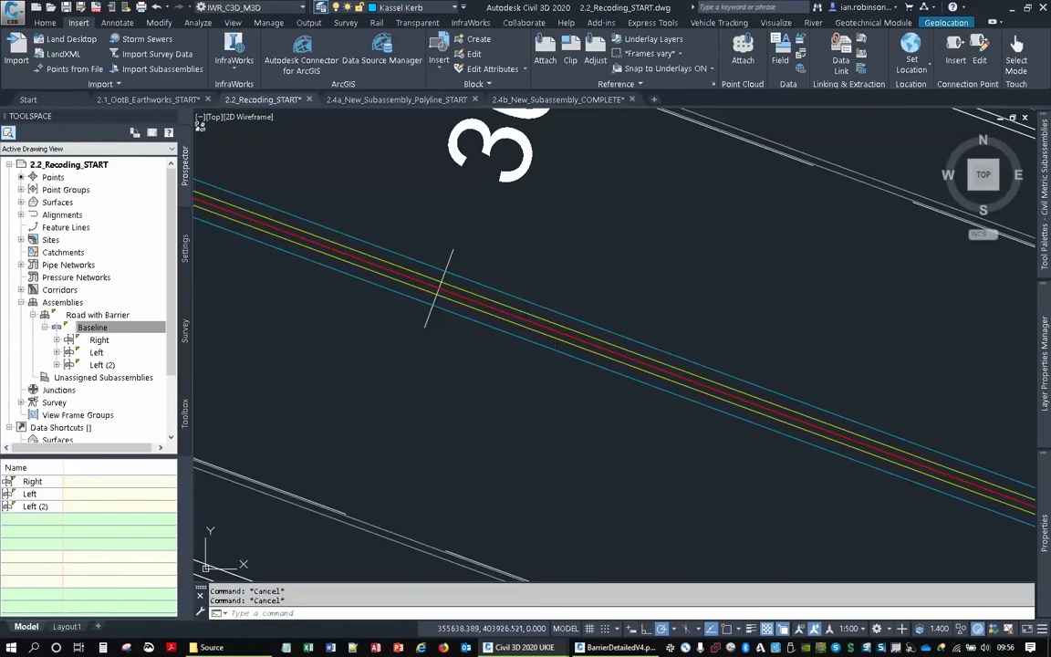
click(552, 307)
click(165, 58)
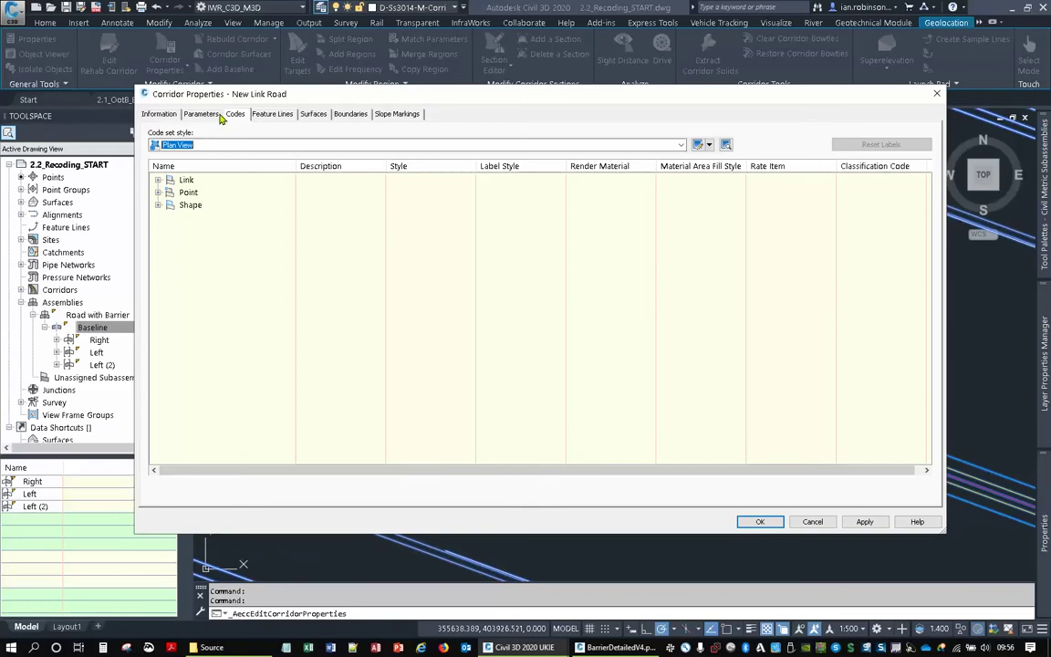
Inspect the BarrierBase and RWall_K2 point codes, then select BarrierBase in the Feature Lines list.
click(159, 193)
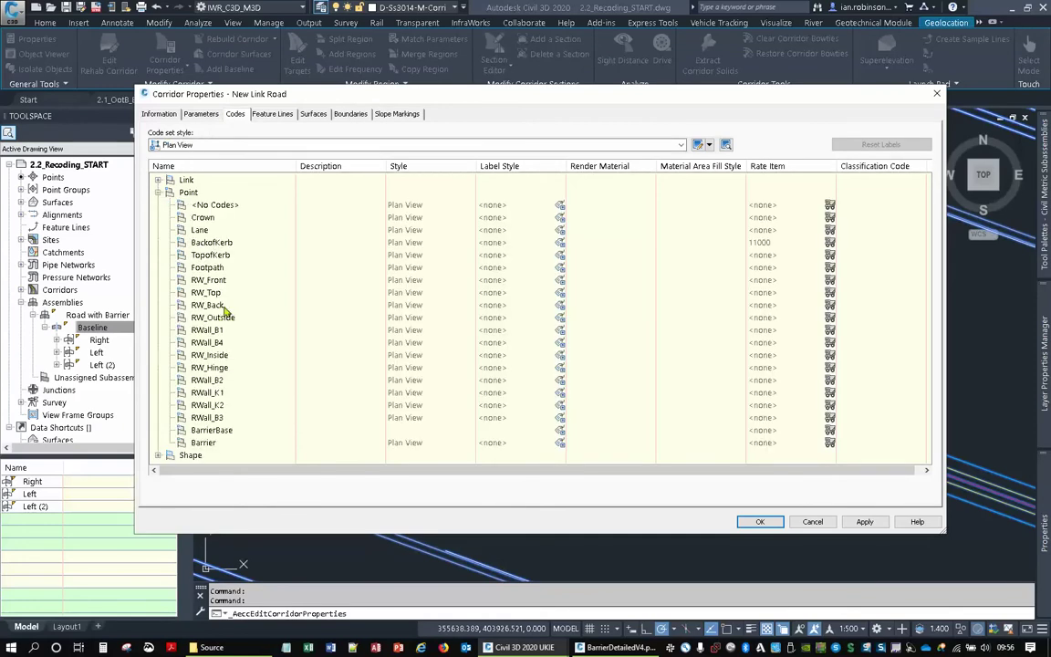
click(213, 430)
click(207, 405)
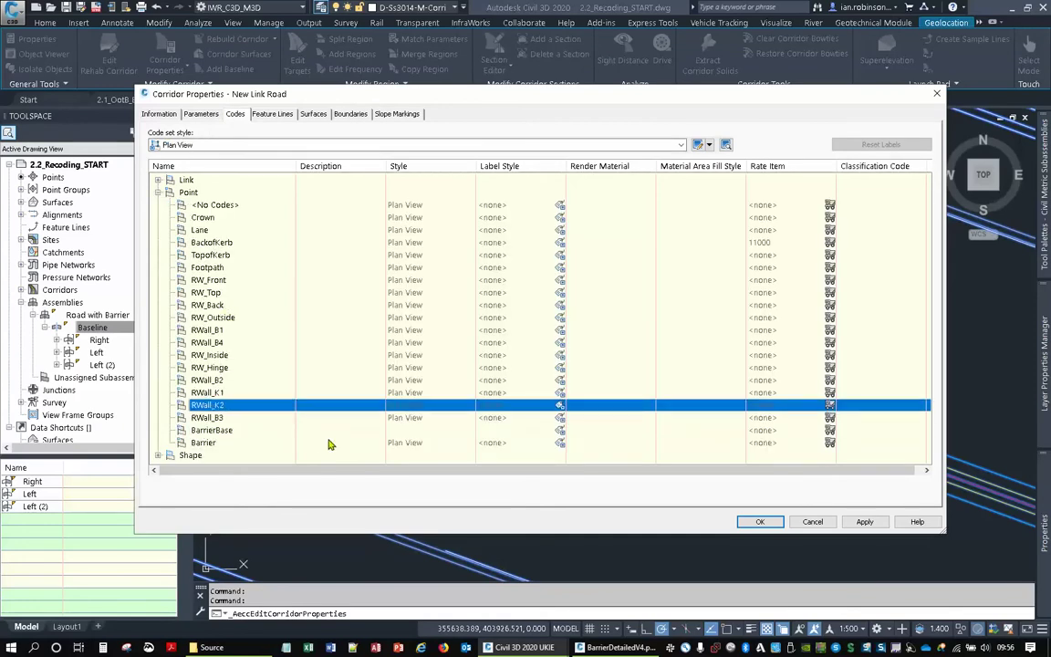
click(273, 114)
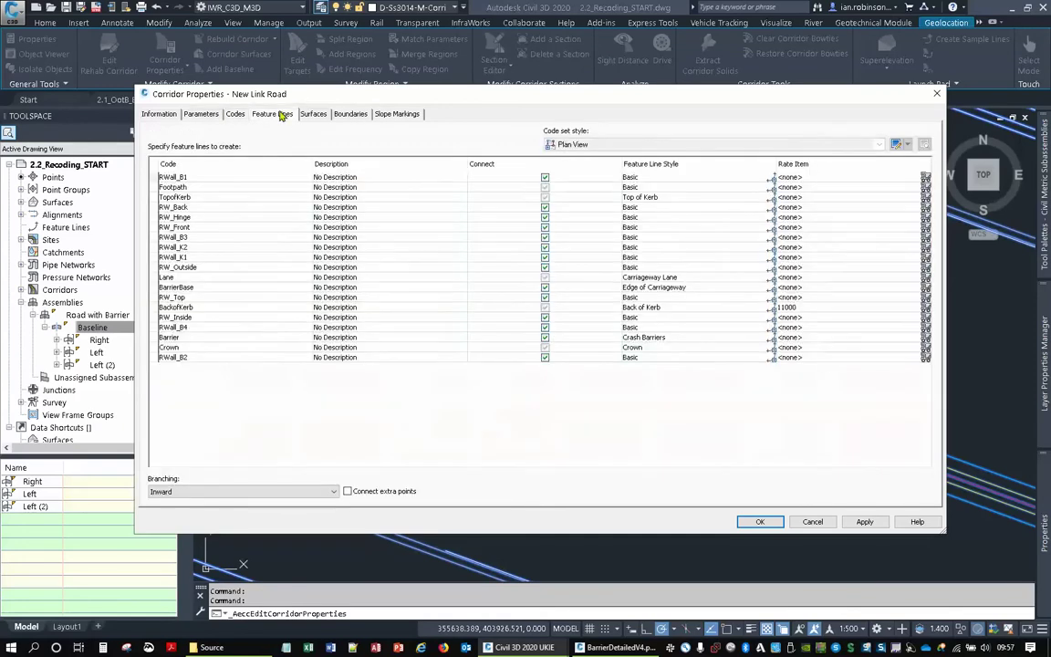
click(188, 291)
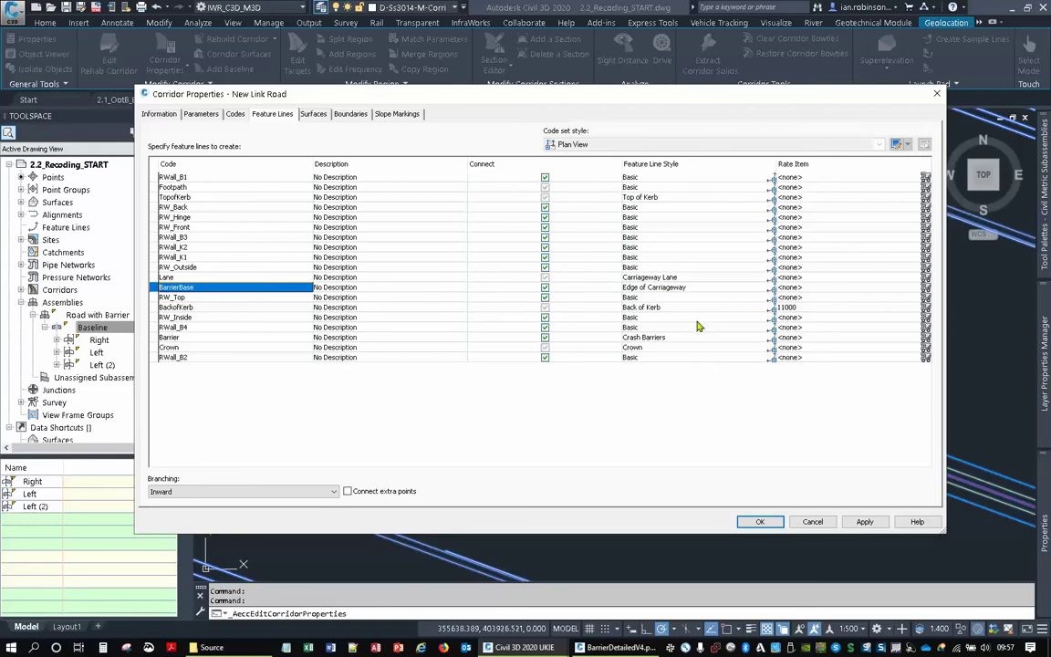
Make a copy of the Crash Barriers feature line style for BarrierBase.
click(762, 291)
click(771, 290)
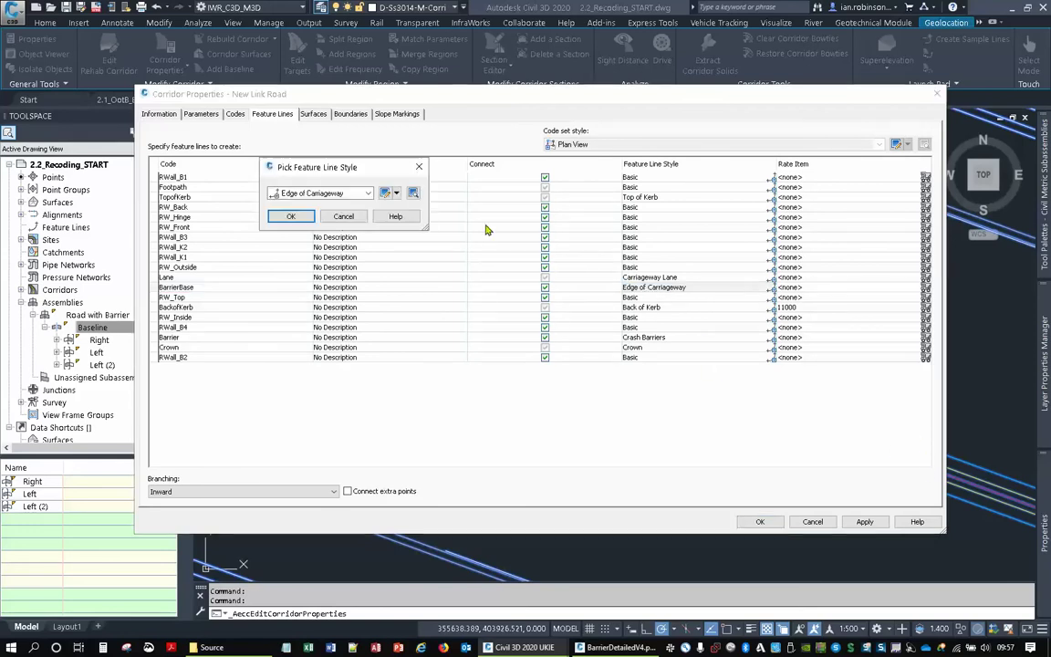
click(340, 194)
scroll(338, 273, up, 7)
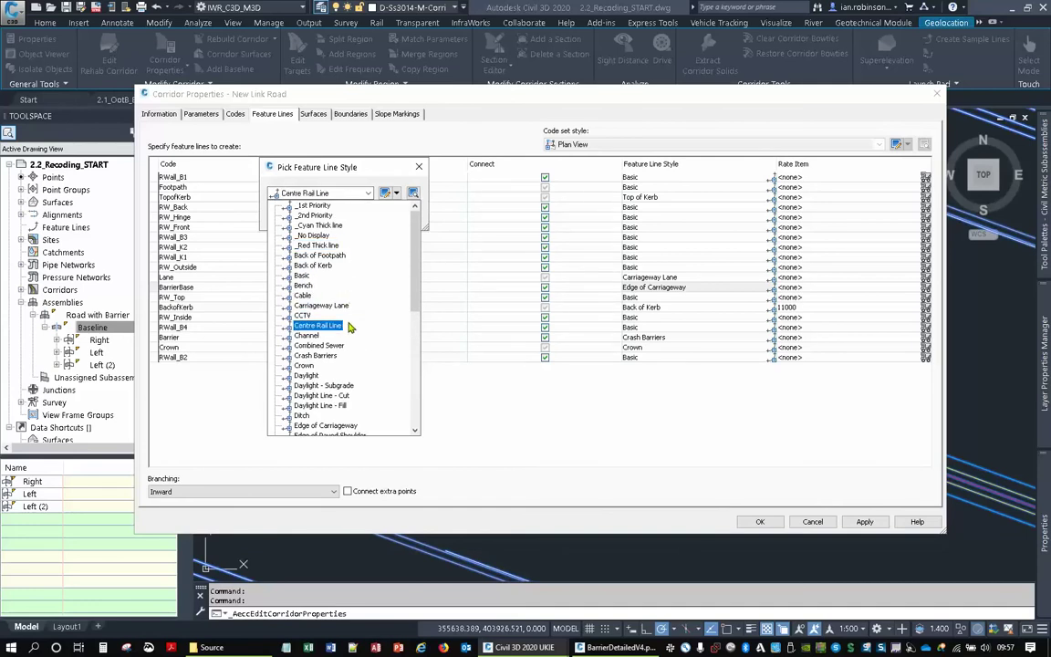
click(315, 355)
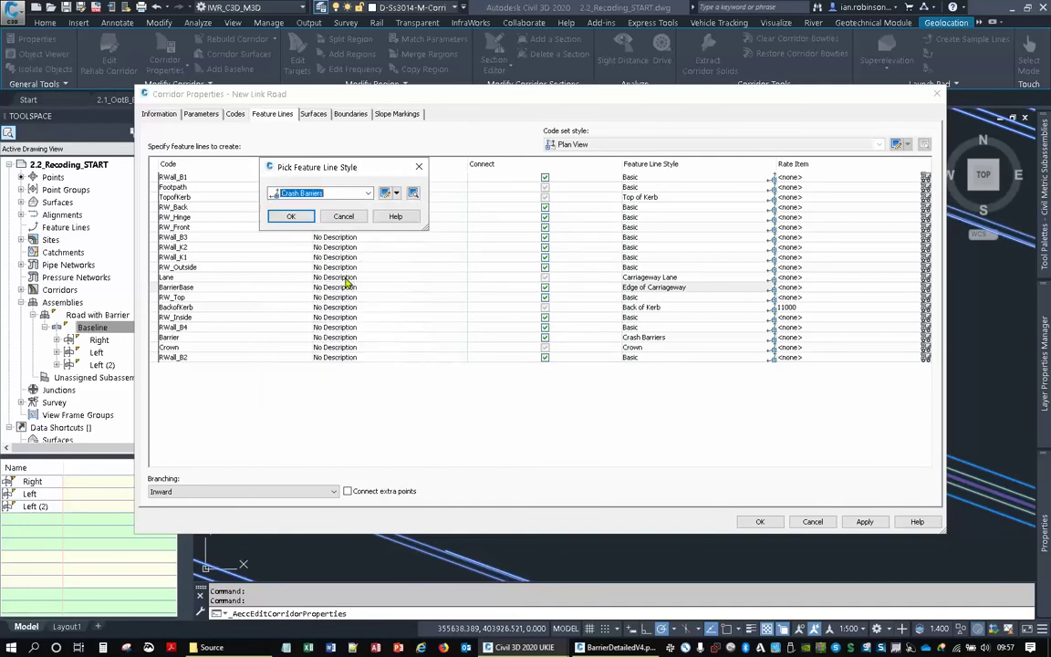
click(389, 196)
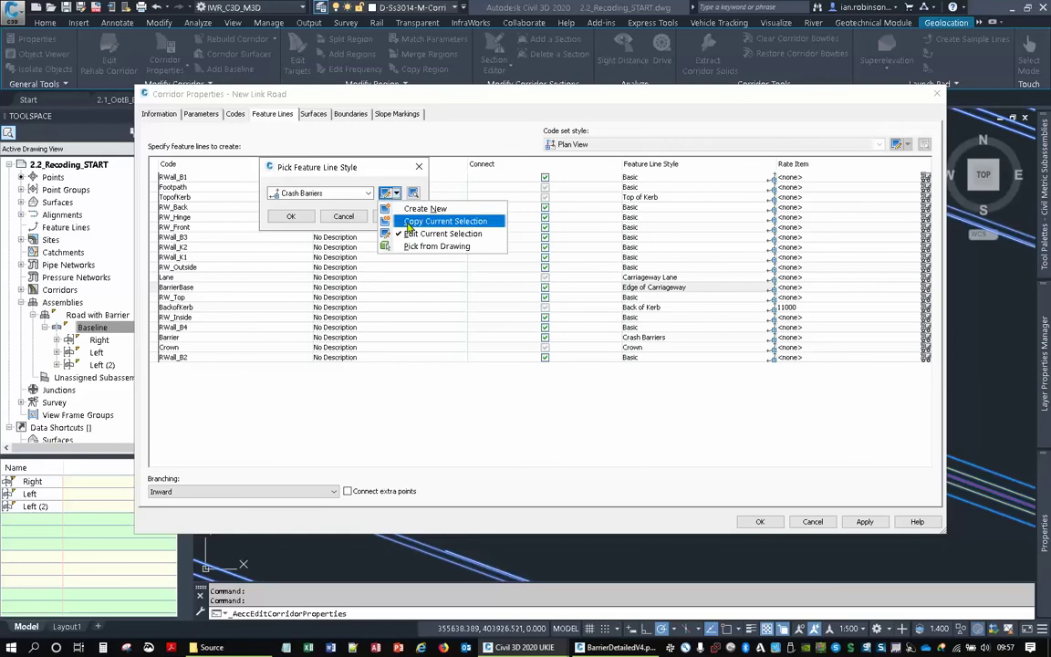
click(411, 223)
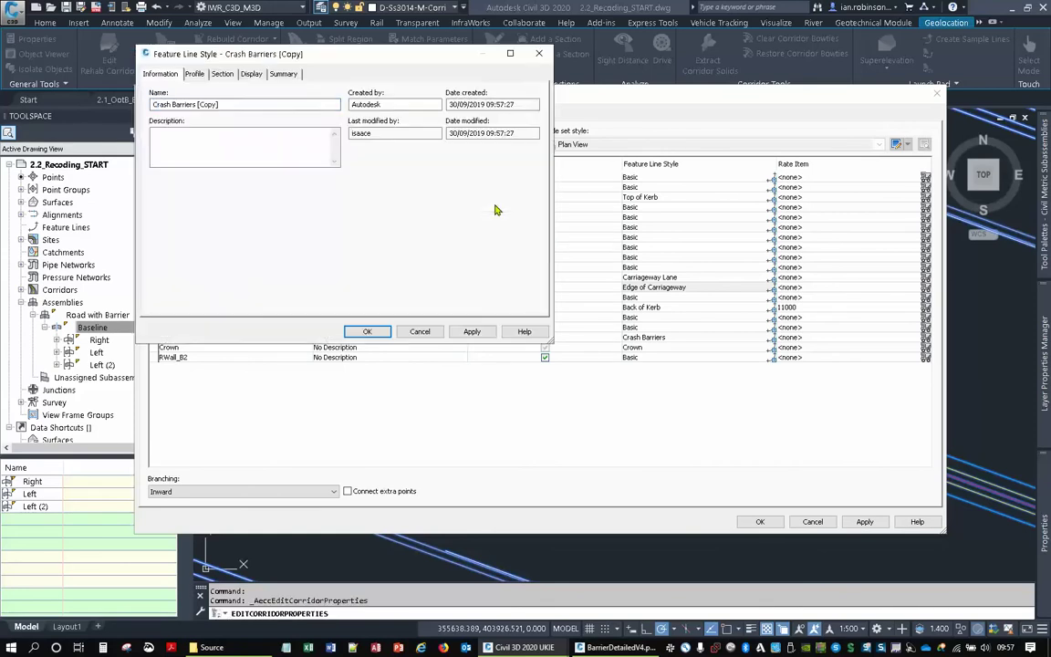
Rename the copied style with a BASE suffix and fill in the author initials.
drag(226, 104, 197, 104)
text(BASE)
double_click(368, 104)
text(IWR)
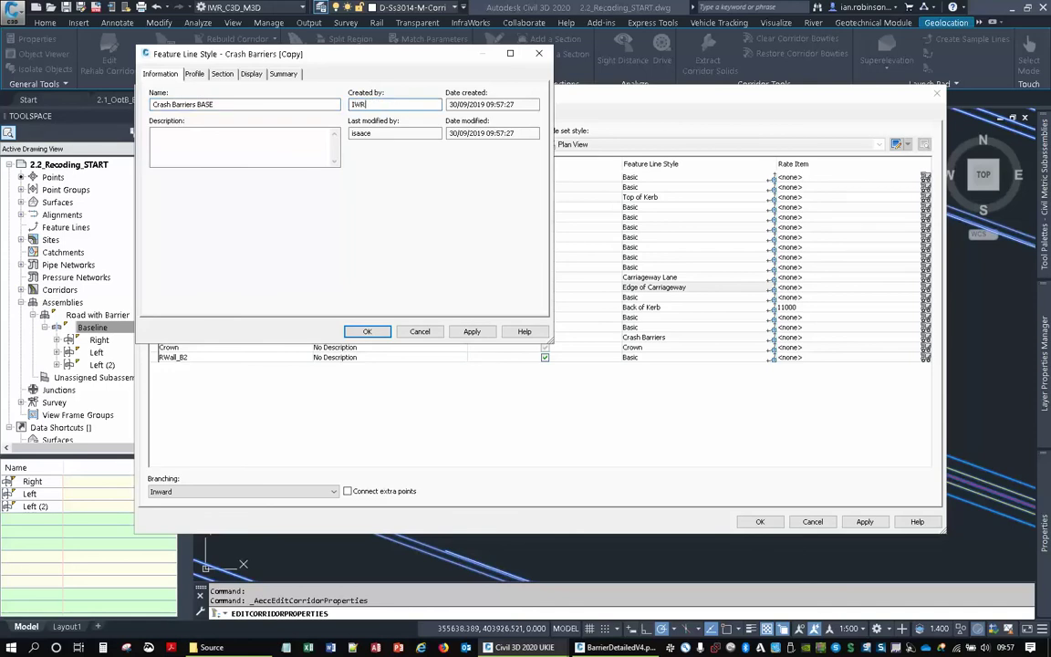
Start a new layer for the style's feature line display component.
click(252, 75)
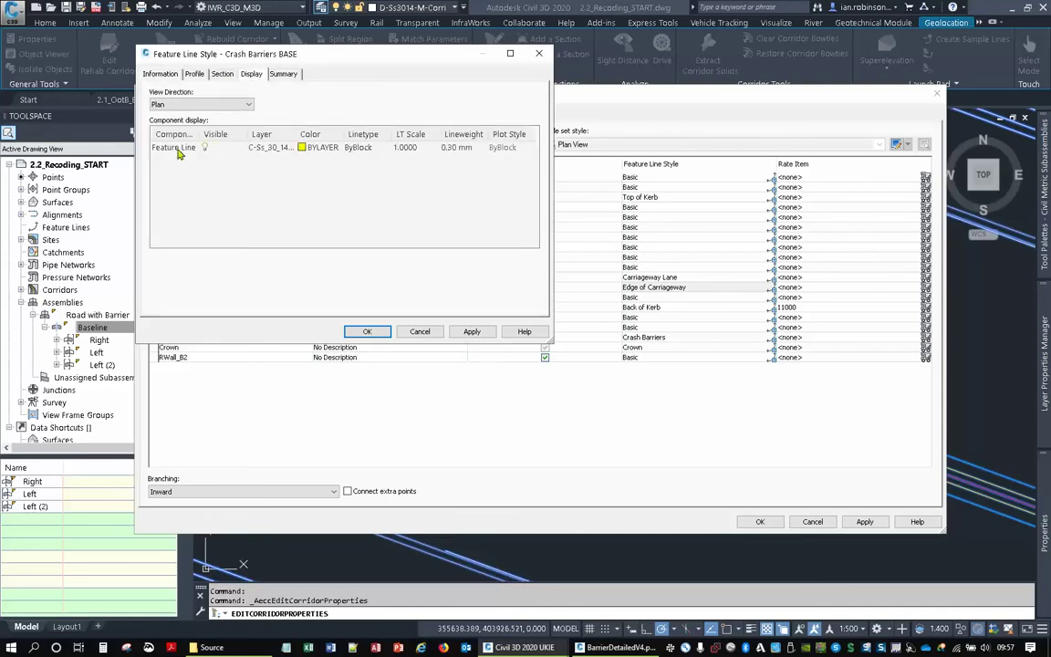
click(271, 147)
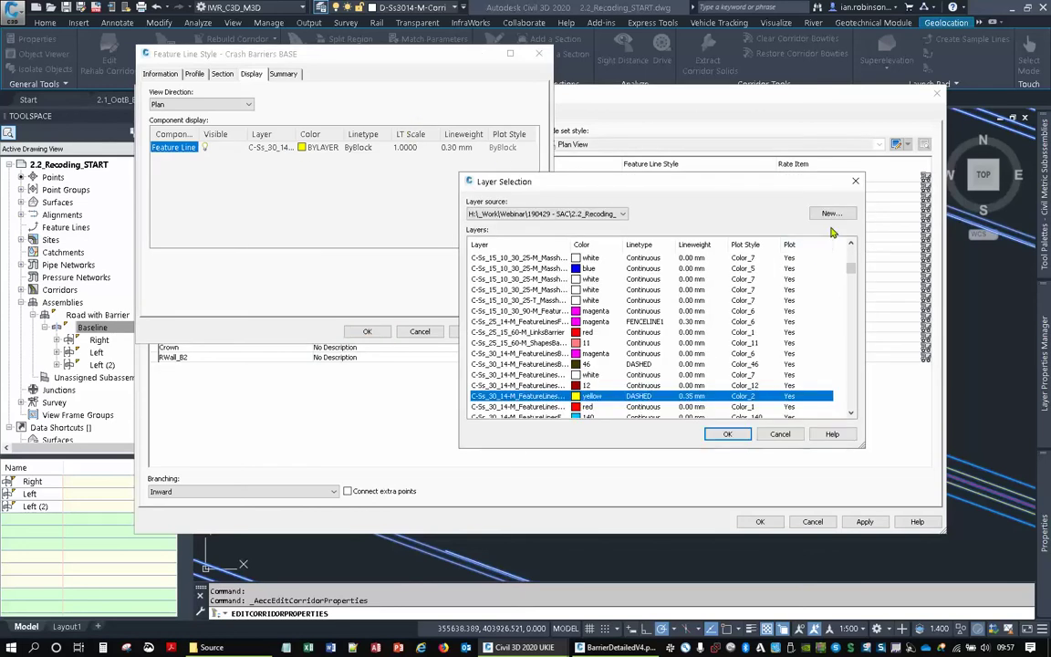
click(830, 213)
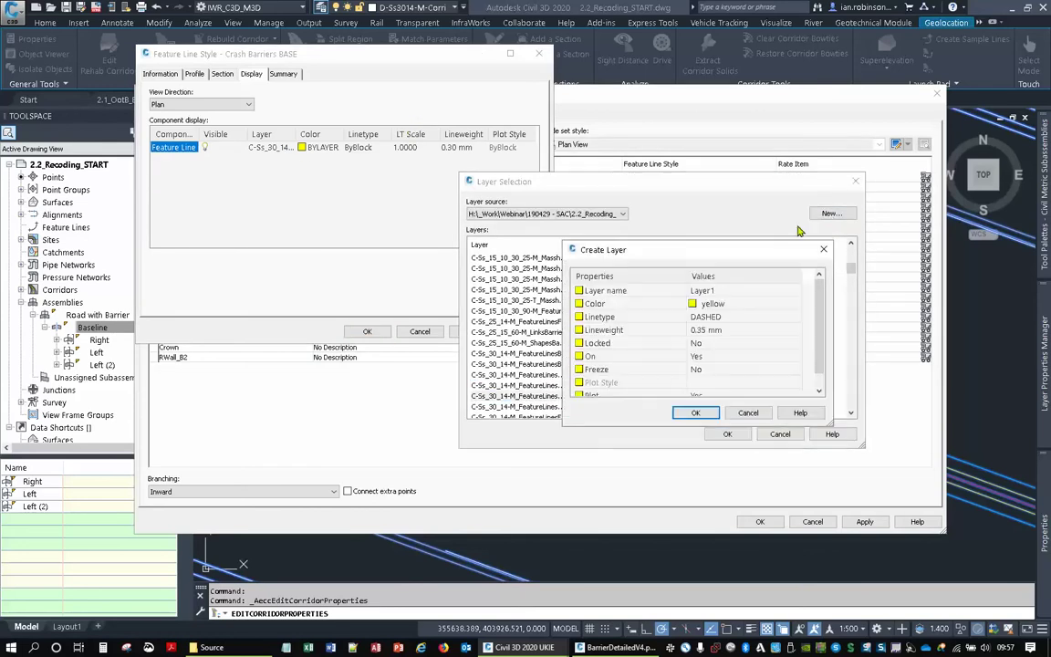
click(714, 290)
key(ctrl+v)
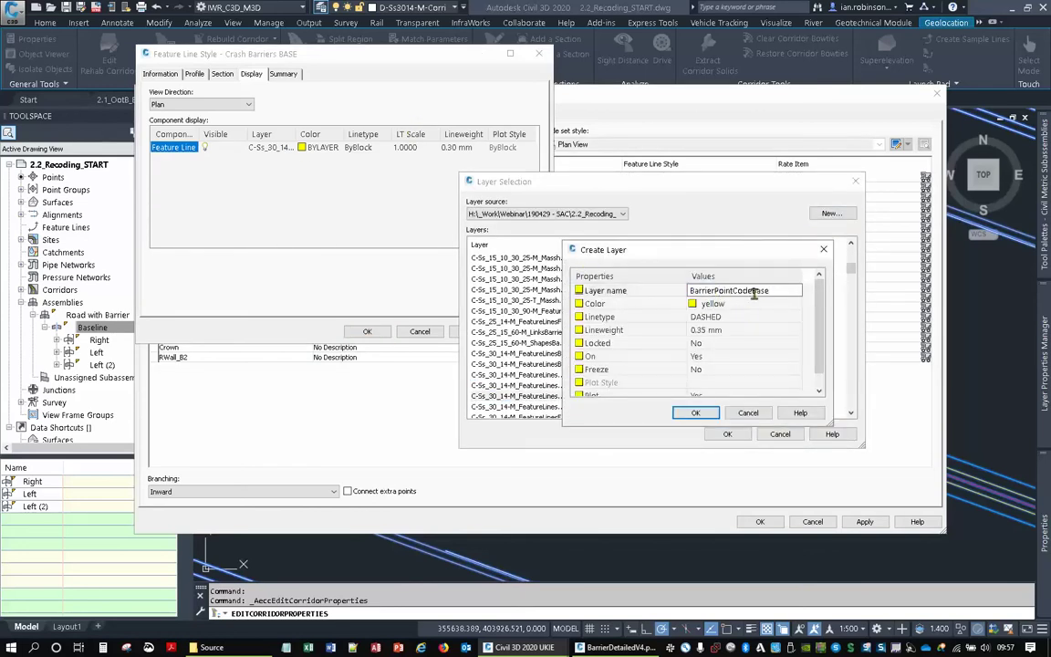
key(BackSpace)
key(Return)
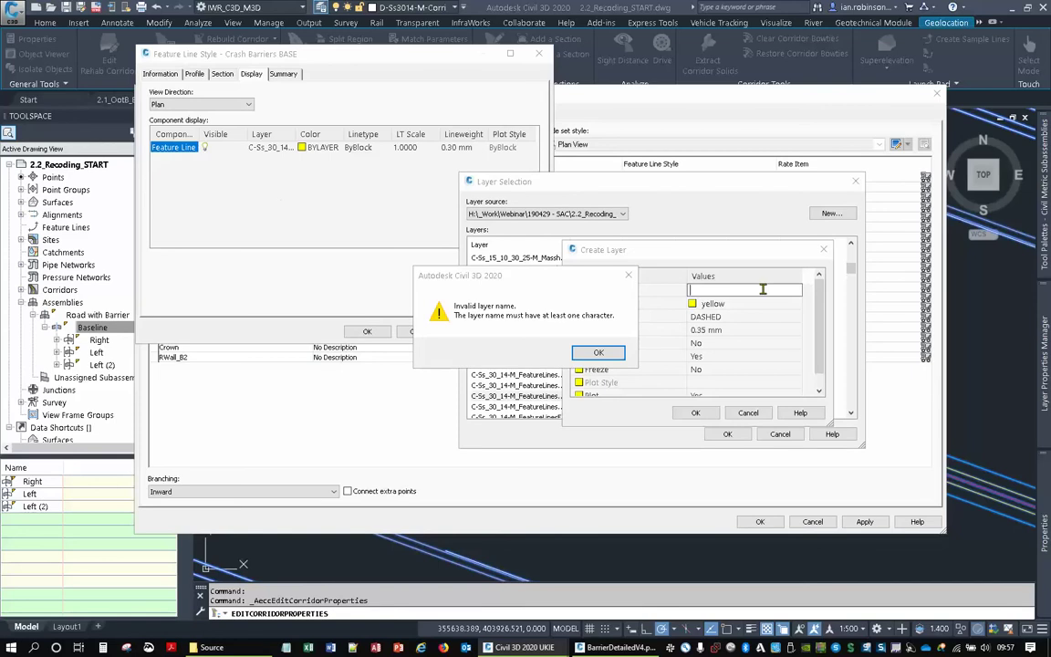
key(Return)
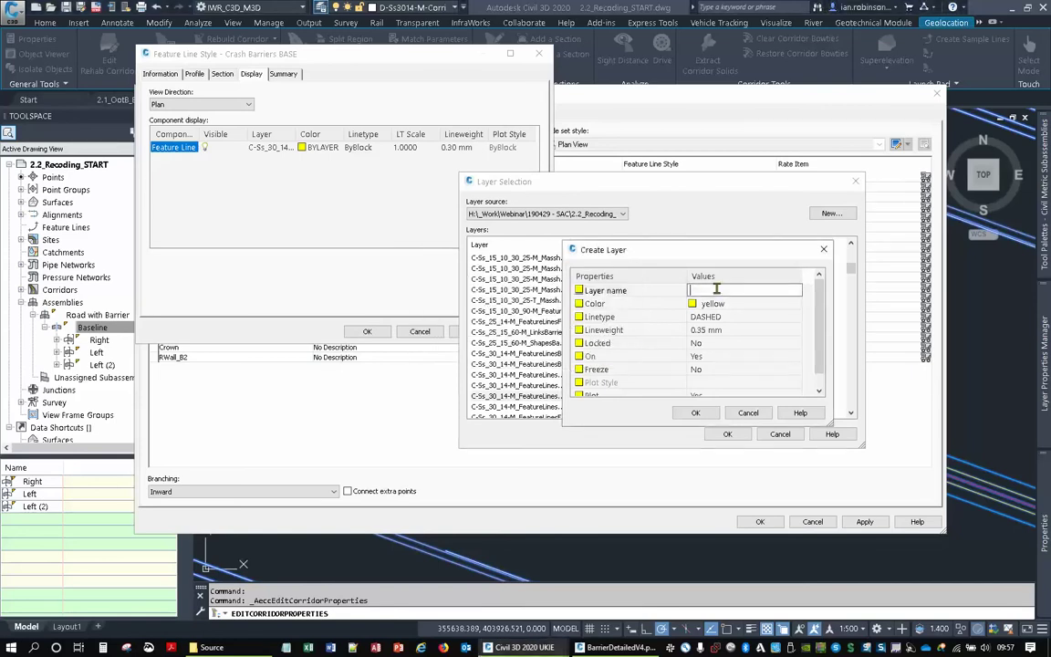
Name the new layer as the existing feature line layer with BASE appended.
key(ctrl+v)
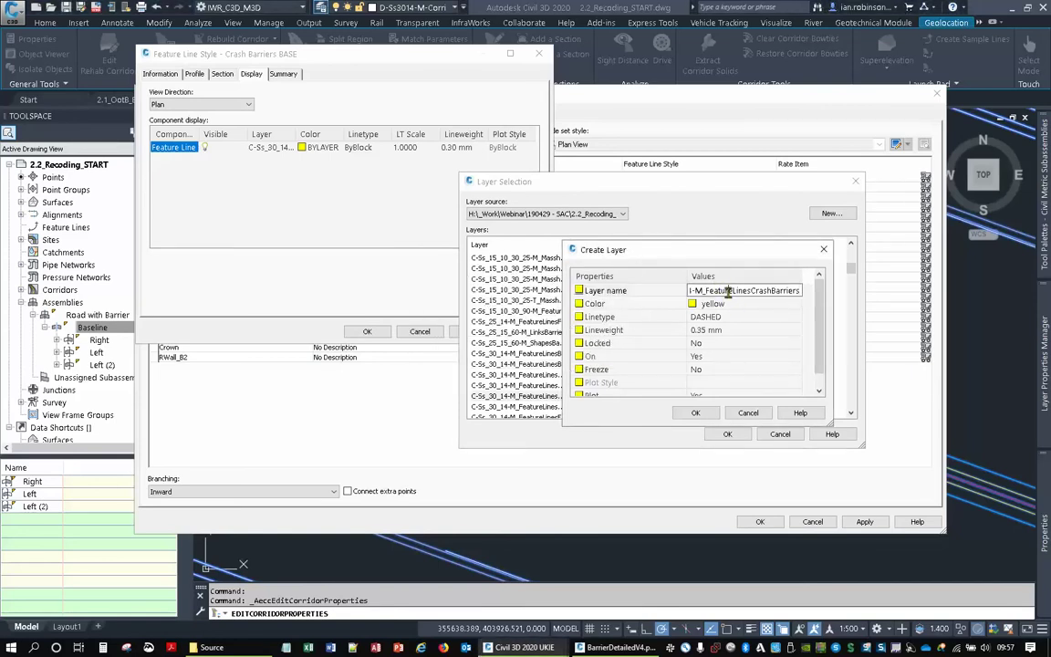
drag(728, 290, 655, 292)
drag(727, 290, 802, 290)
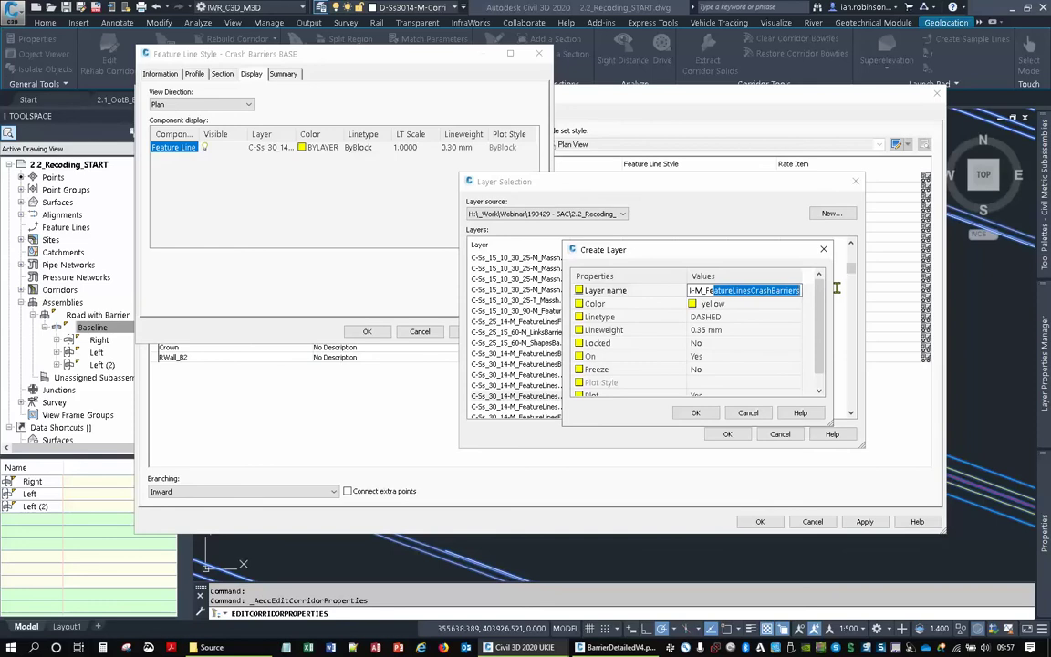
click(721, 308)
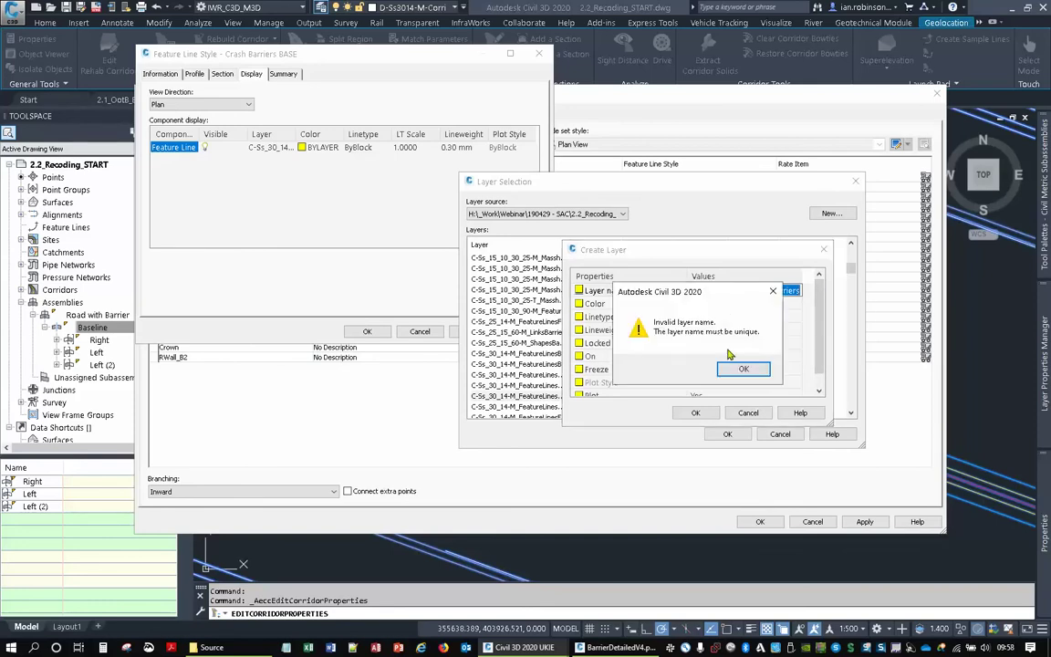
click(744, 369)
click(748, 291)
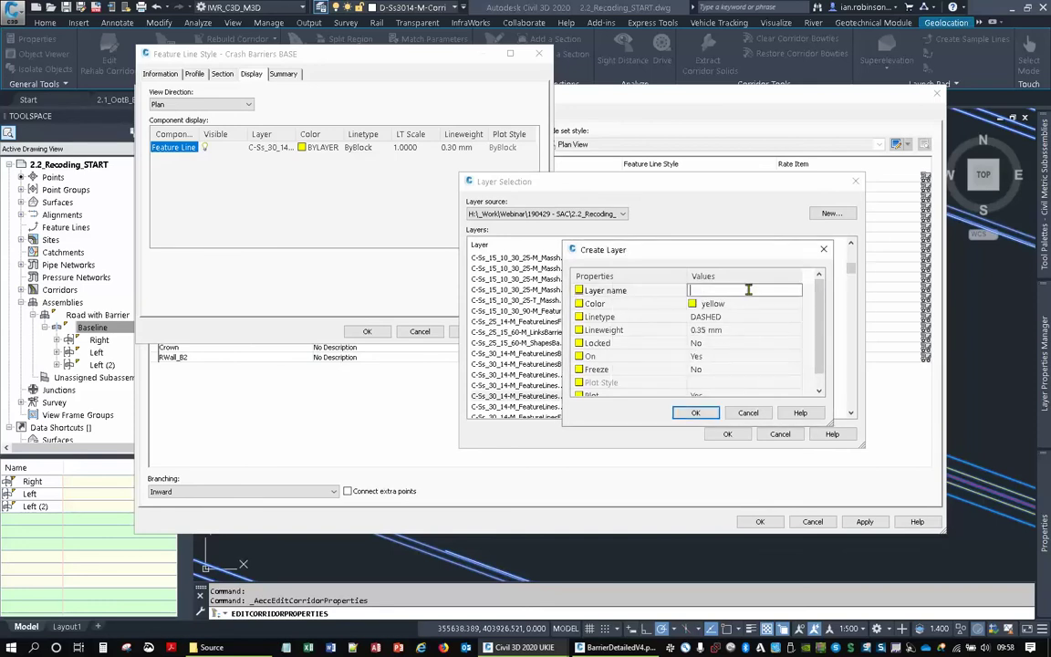
key(ctrl+v)
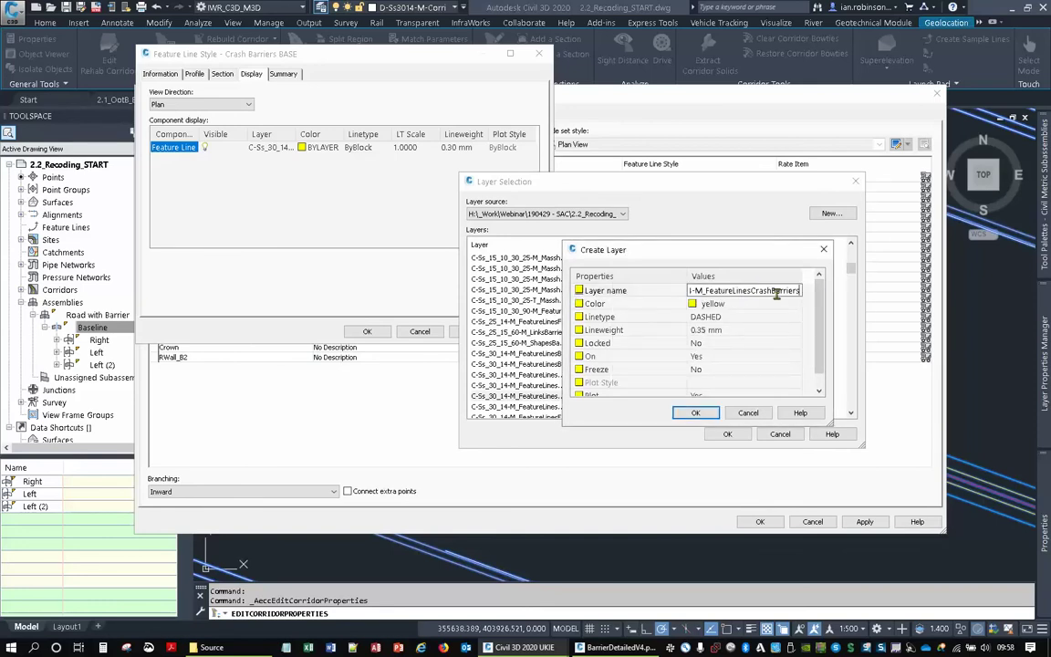
text(BASE)
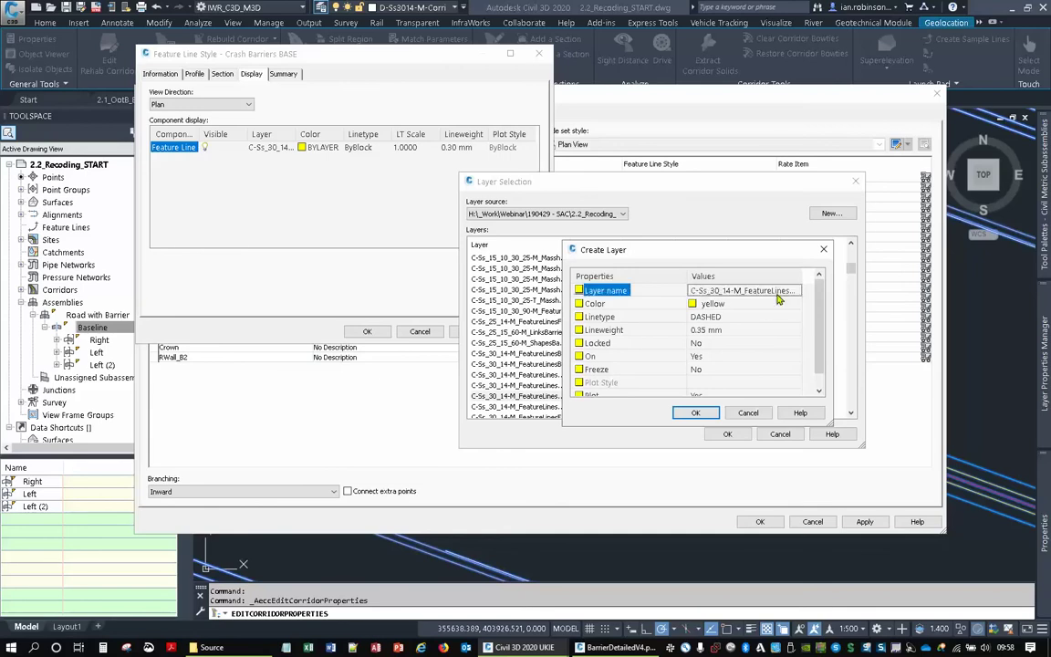
click(726, 308)
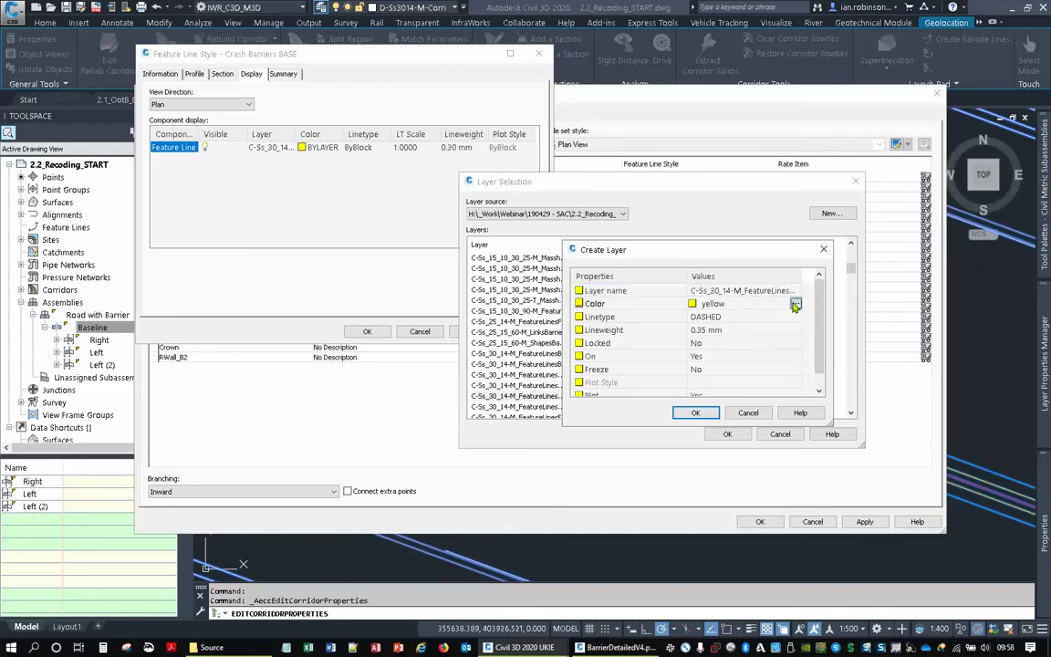
Give the layer colour 23 (brown), assign it to the feature line and confirm the style.
double_click(713, 303)
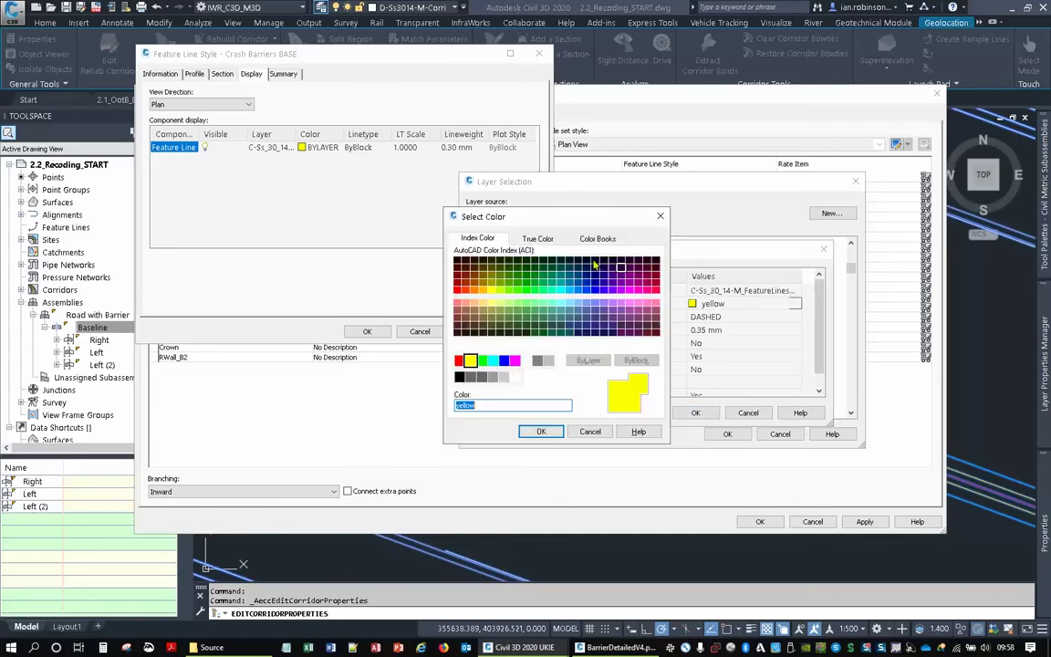
click(466, 308)
click(542, 431)
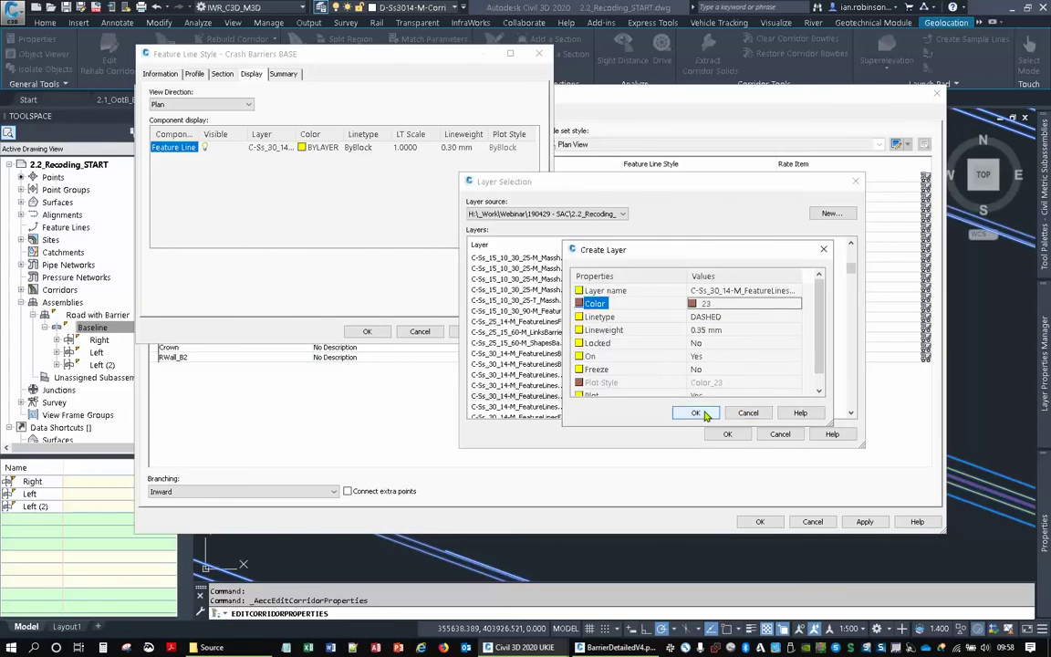
click(695, 413)
click(727, 433)
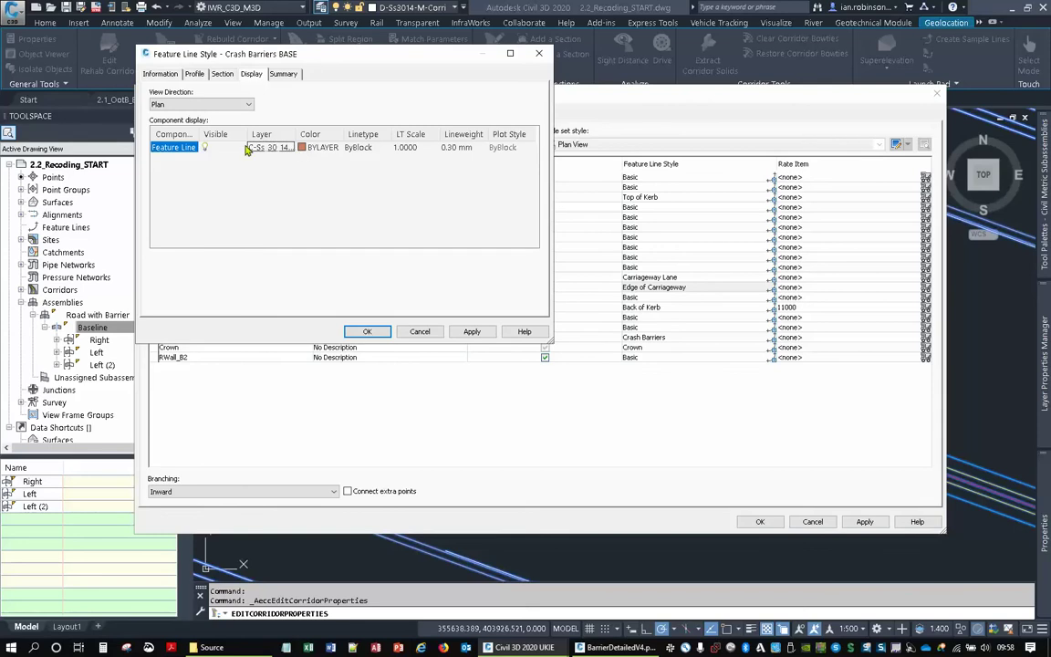
click(365, 333)
Accept the Crash Barriers BASE style, close Corridor Properties and regenerate with RE.
click(293, 216)
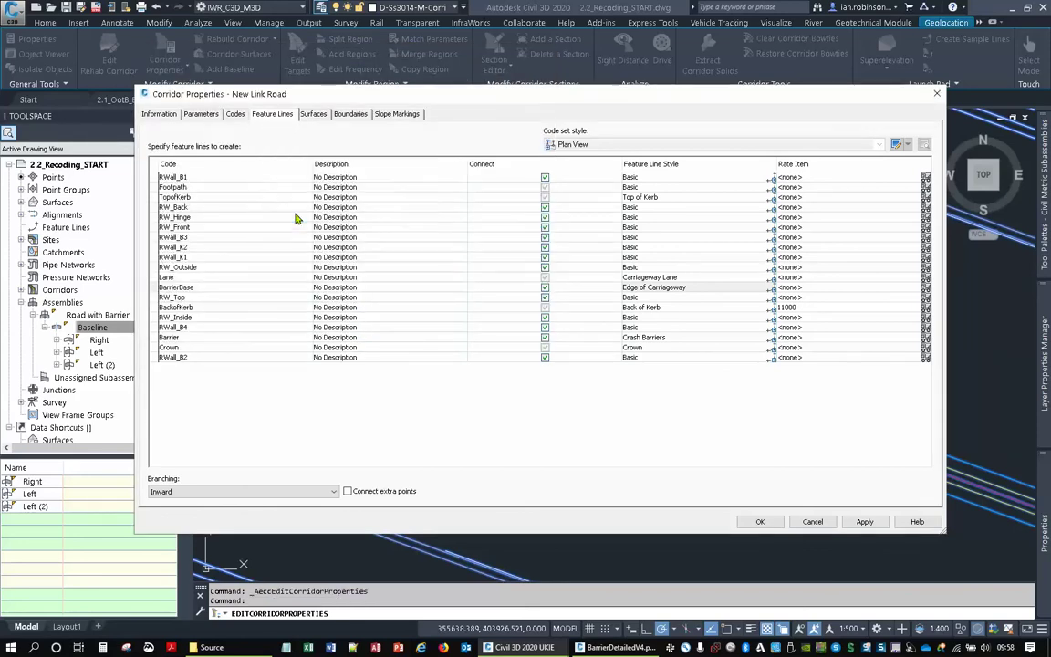
click(760, 521)
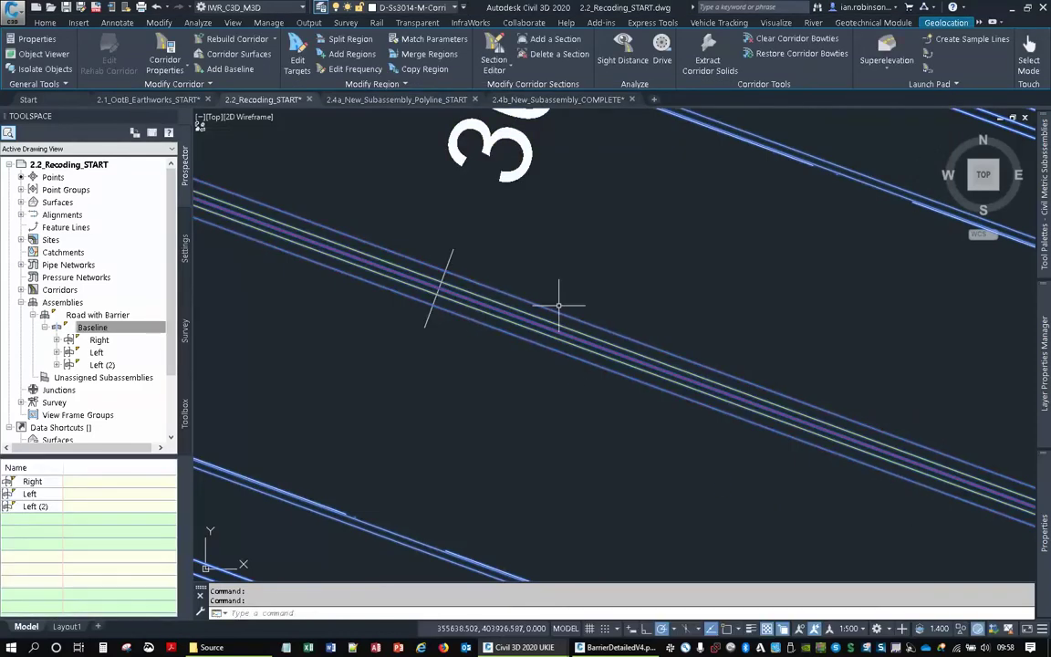
key(Escape)
text(re)
key(Return)
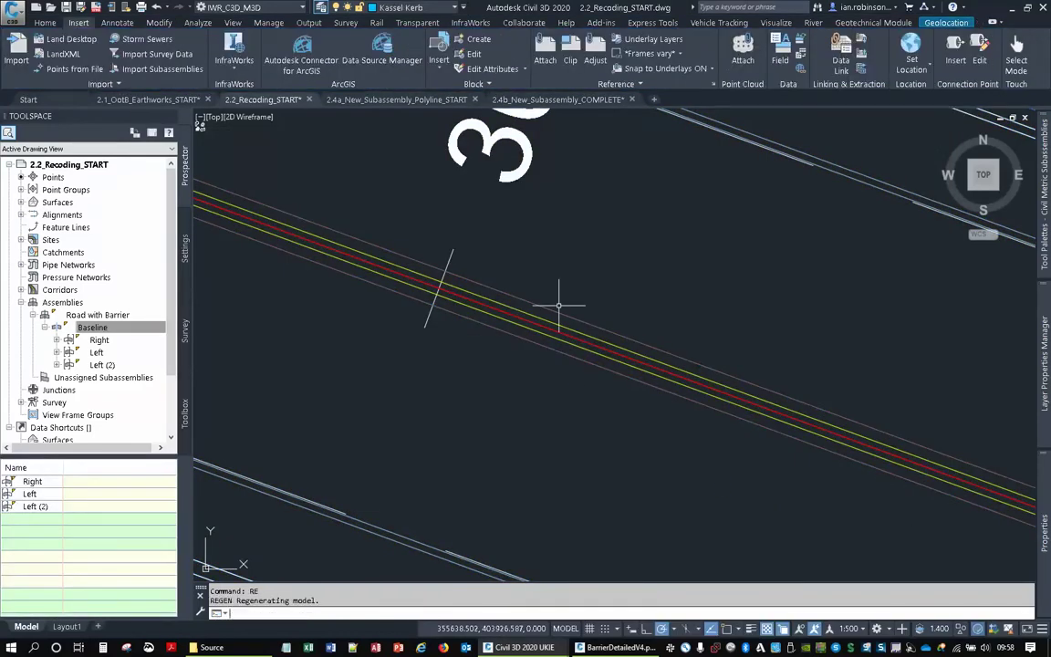
Reopen New Link Road's Corridor Properties on the Codes tab.
click(533, 306)
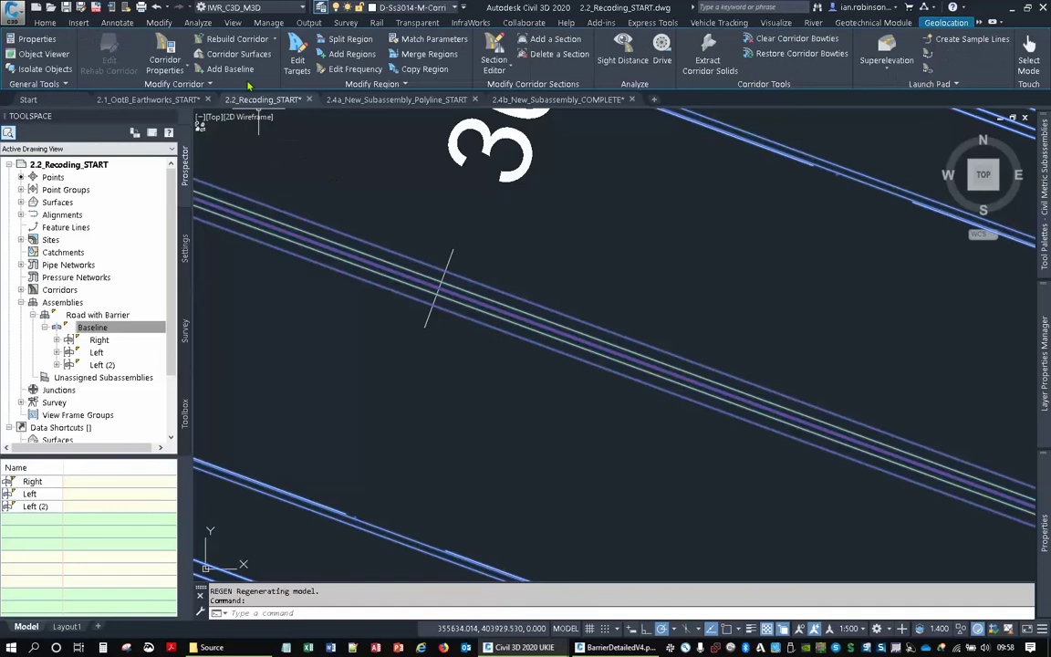
click(165, 64)
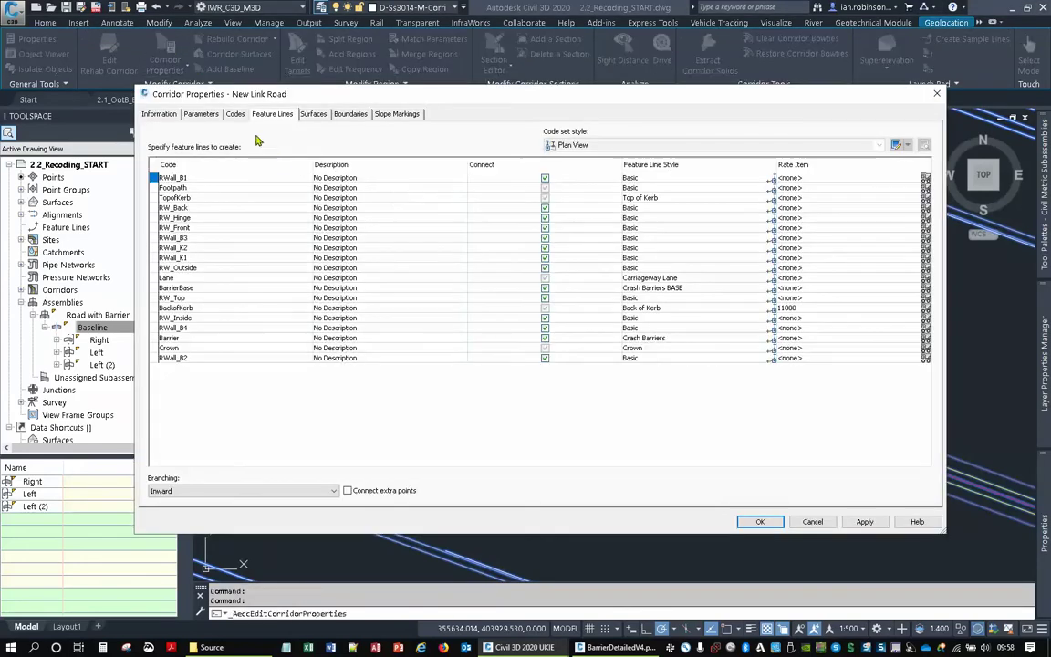
click(234, 114)
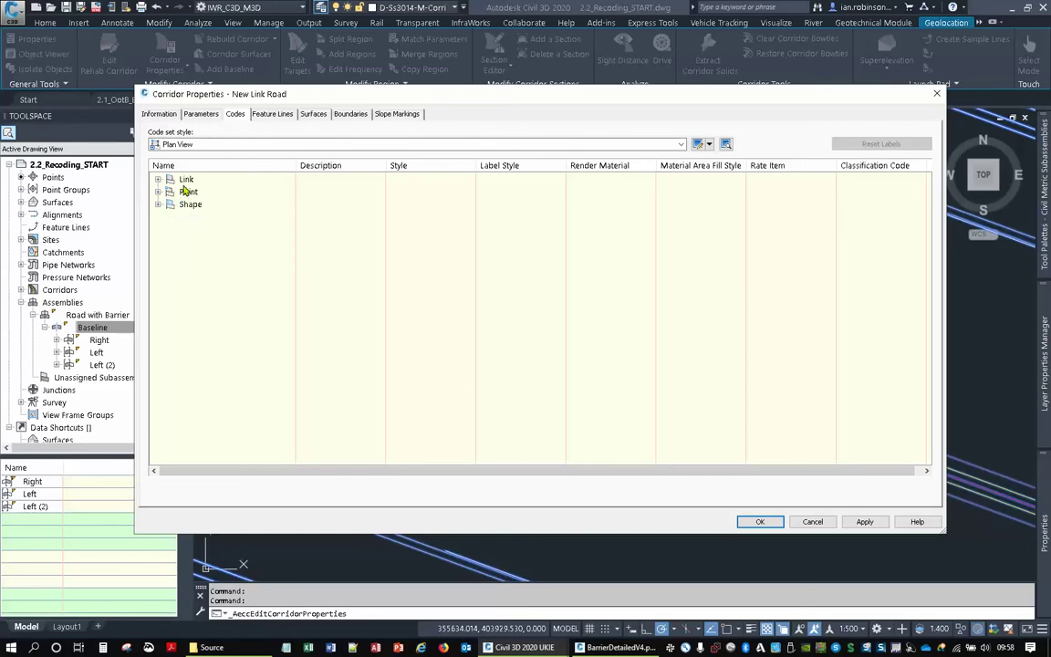
Select the BarrierBase point code and edit the Plan View code set style.
click(158, 192)
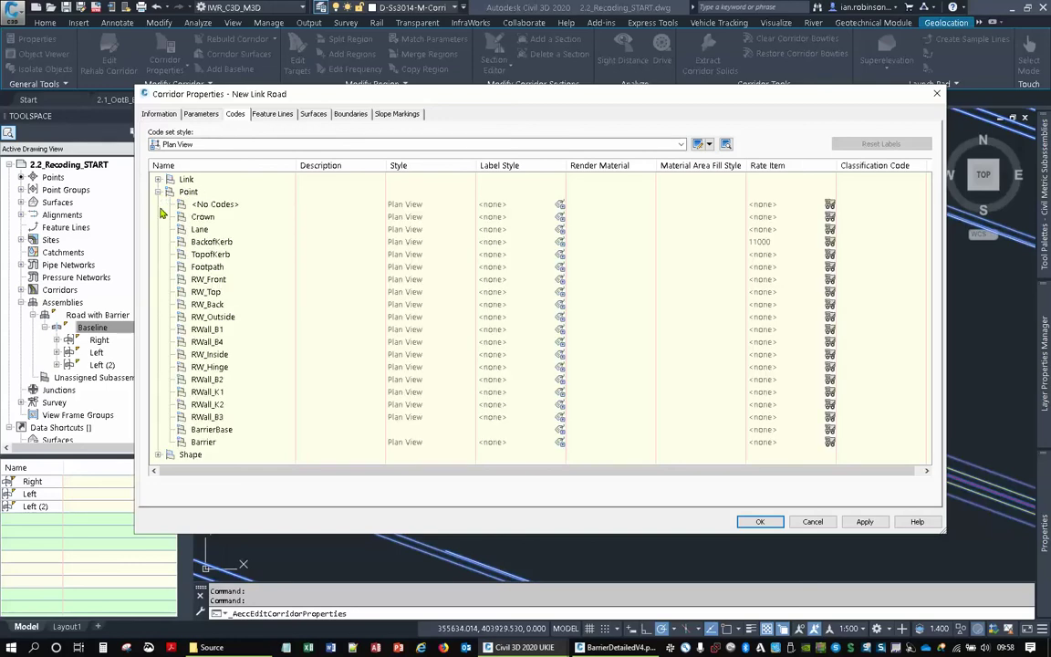
click(208, 430)
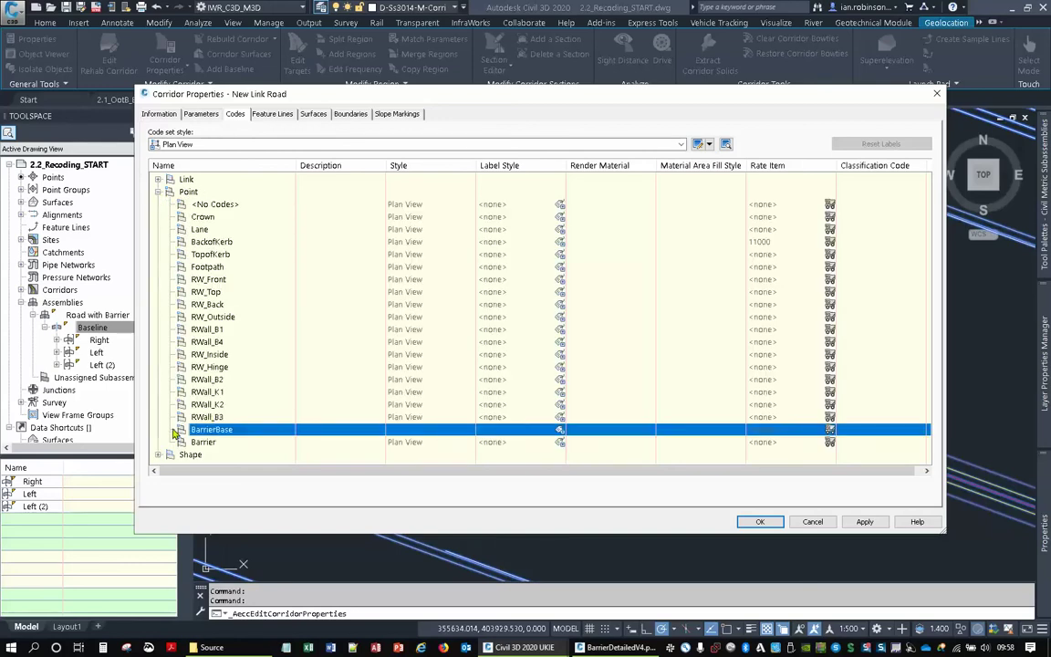
click(698, 144)
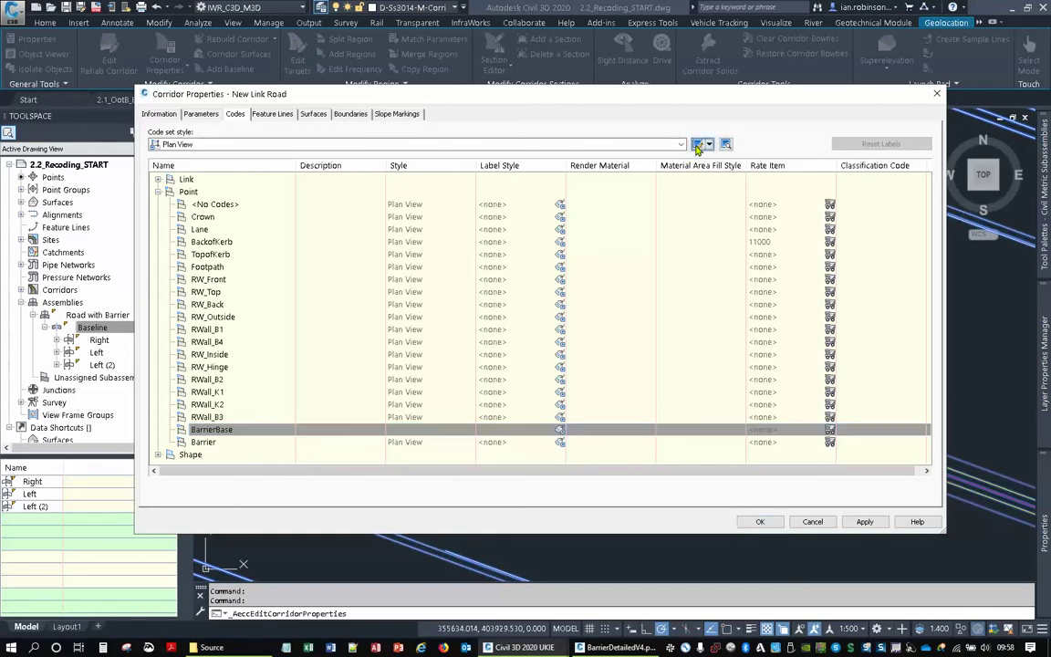
click(96, 134)
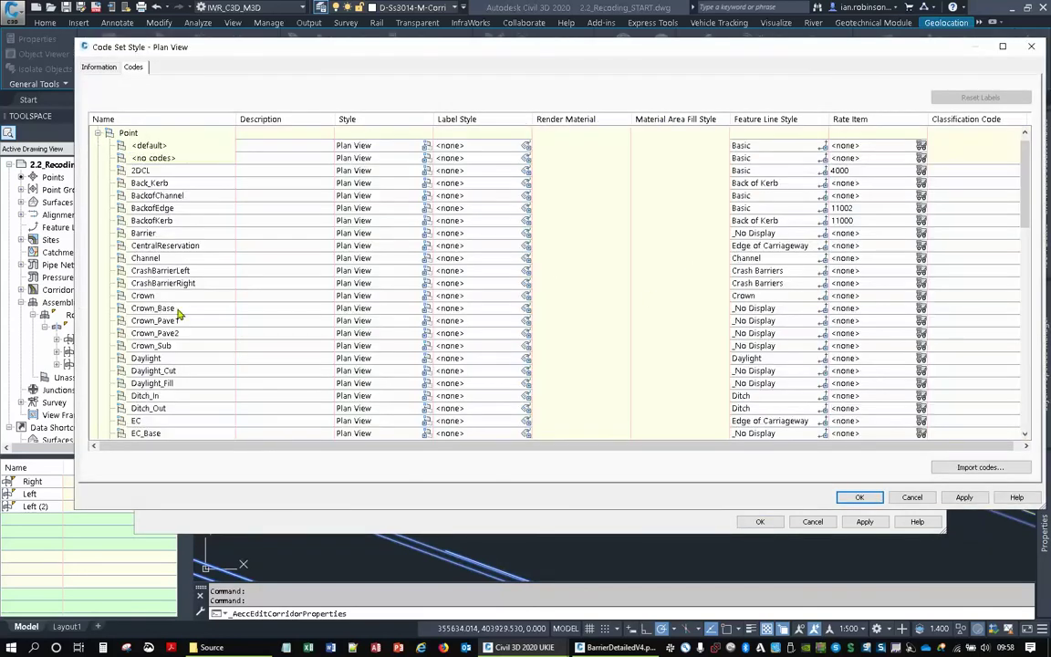
scroll(174, 328, down, 4)
scroll(182, 369, down, 10)
scroll(175, 347, up, 15)
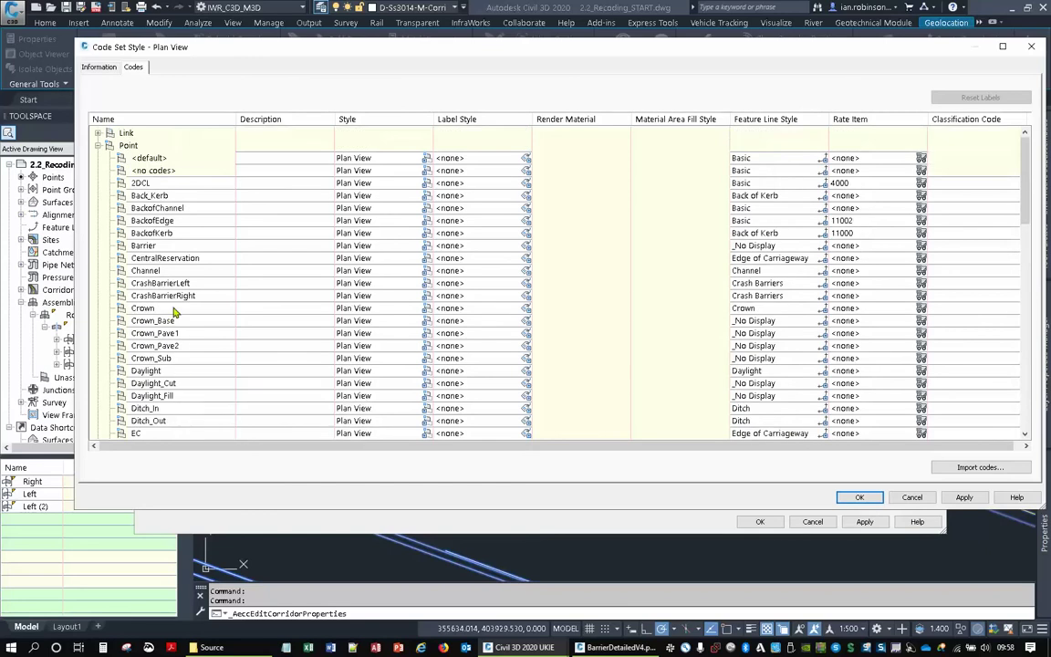
Import codes into the code set from the concrete barrier subassembly.
click(978, 468)
scroll(787, 346, down, 15)
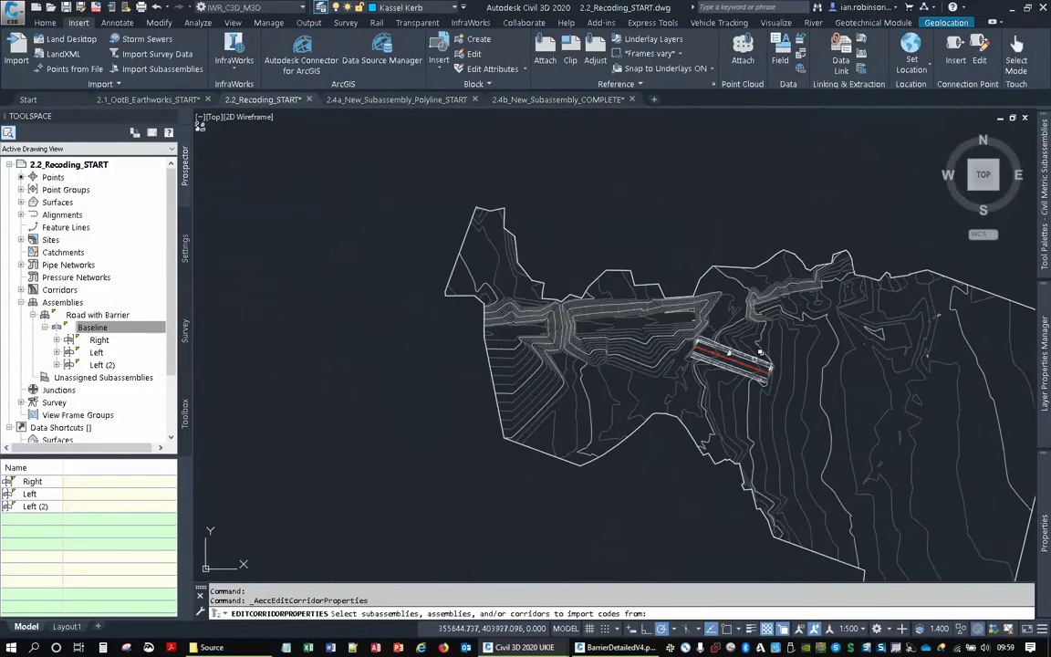
middle_drag(788, 346, 653, 334)
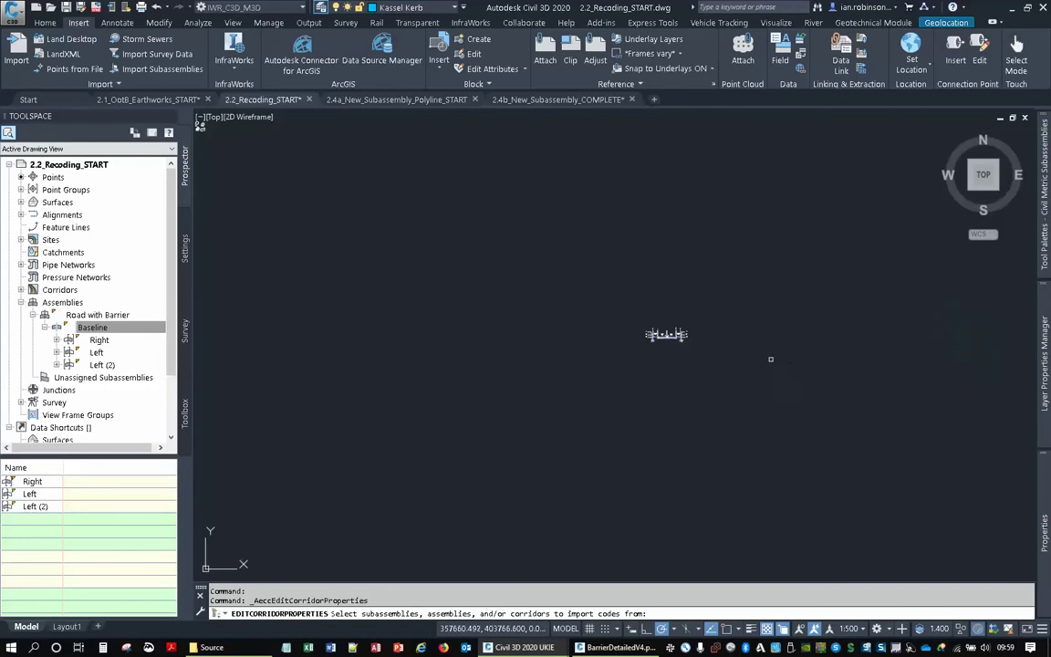
scroll(654, 334, up, 10)
scroll(749, 350, up, 6)
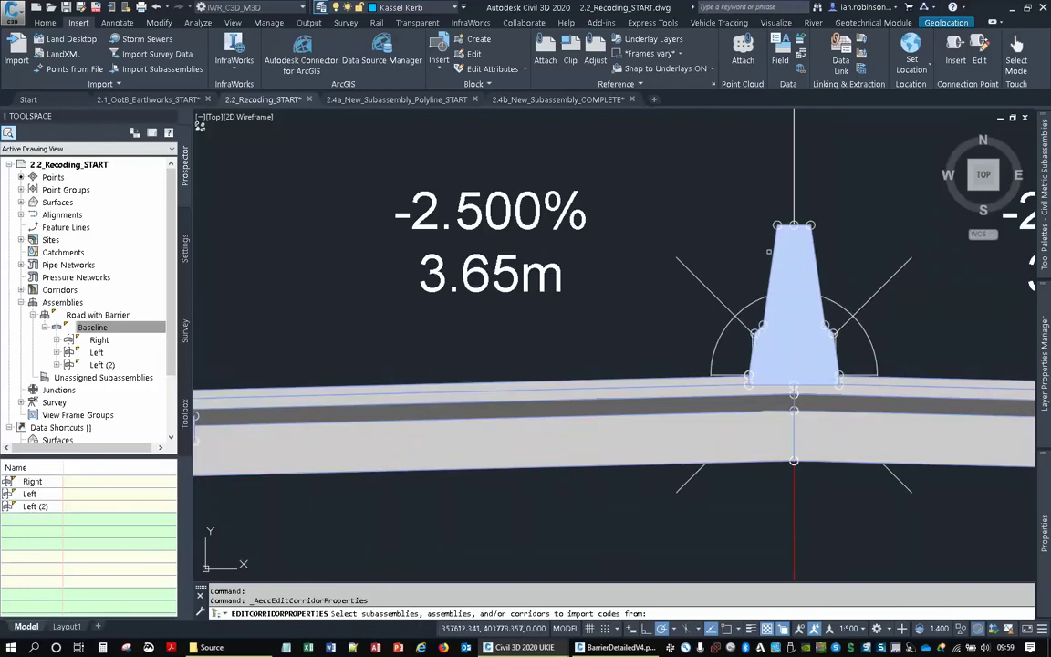
click(773, 254)
key(Return)
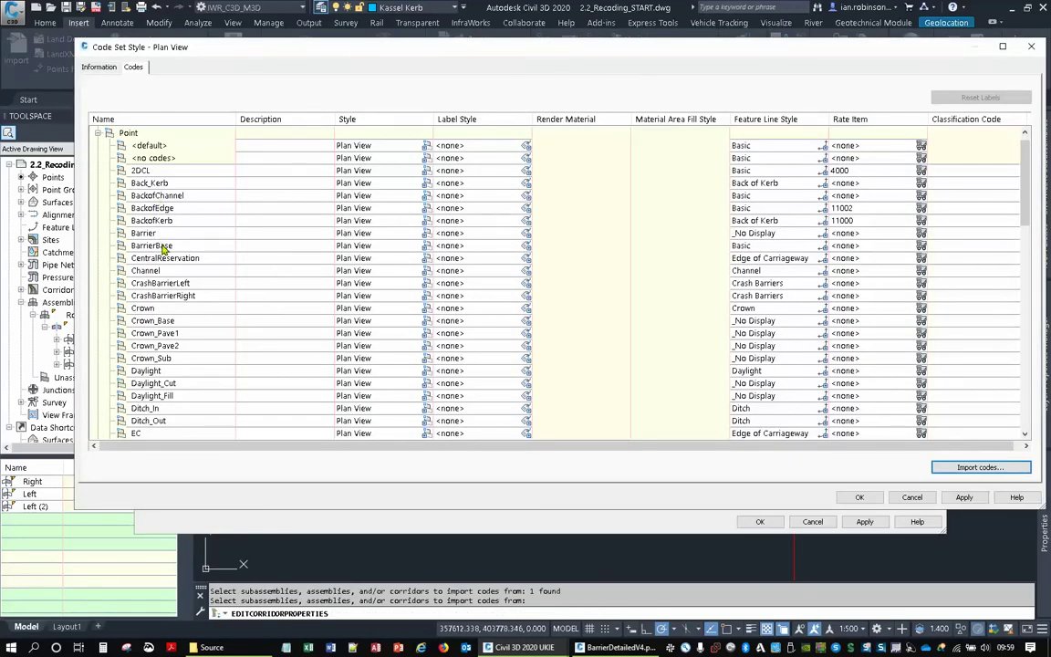
Set BarrierBase's Feature Line Style to Crash Barriers BASE and apply all dialogs.
click(222, 245)
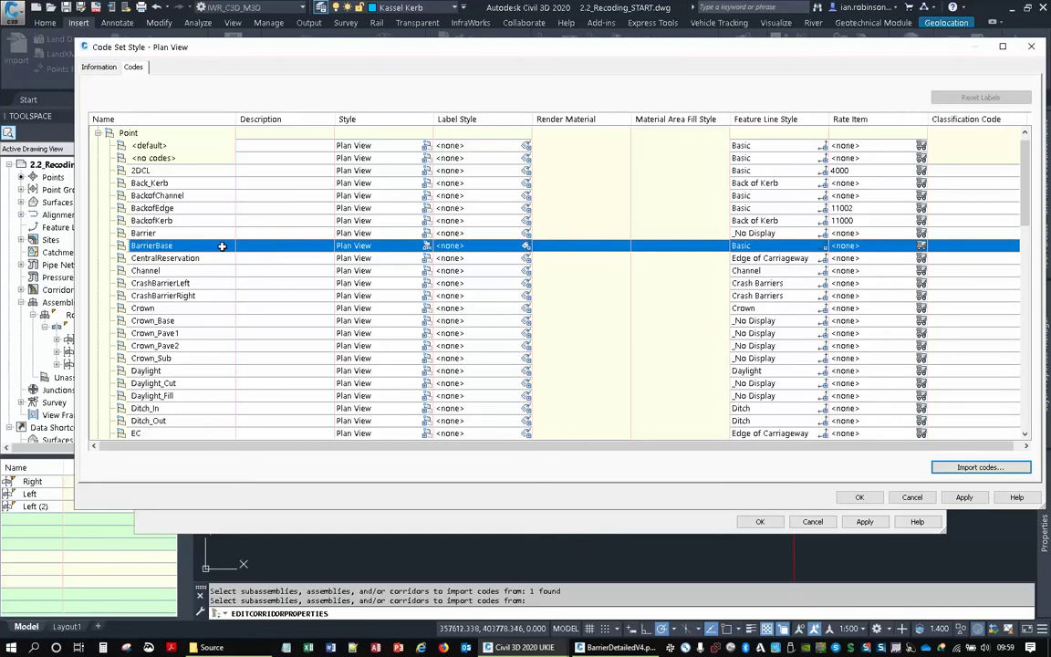
click(736, 246)
click(333, 194)
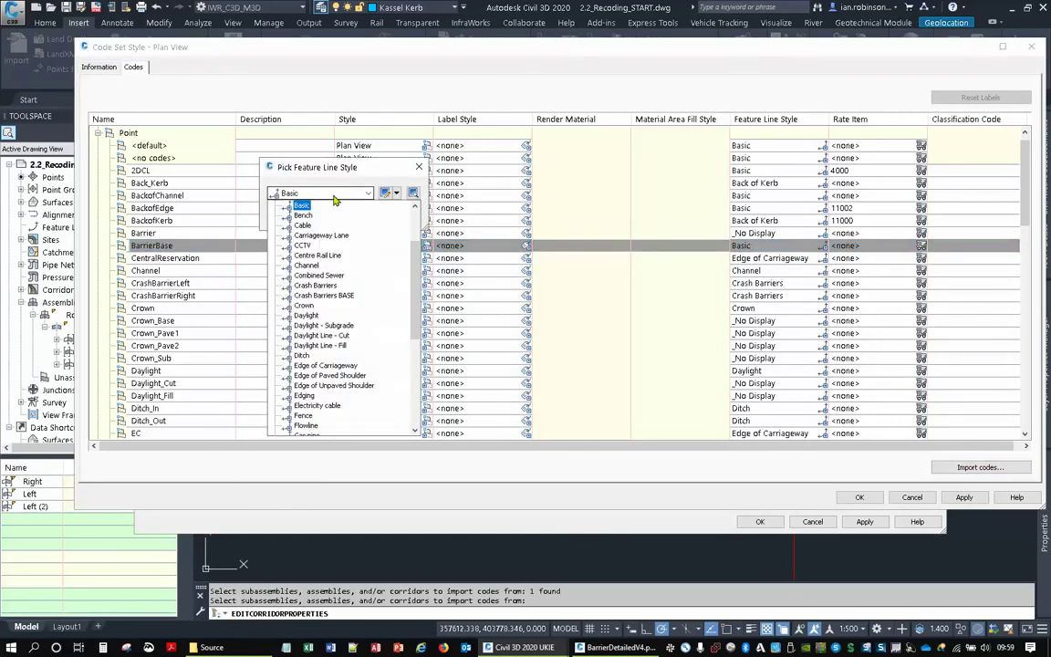
click(283, 295)
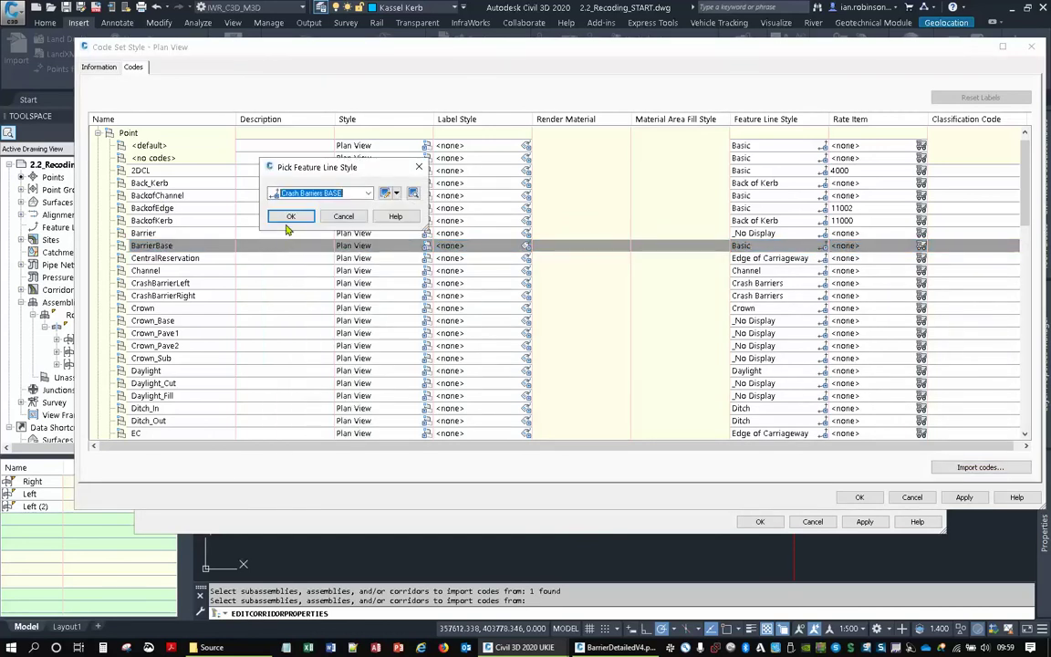
click(290, 217)
click(859, 497)
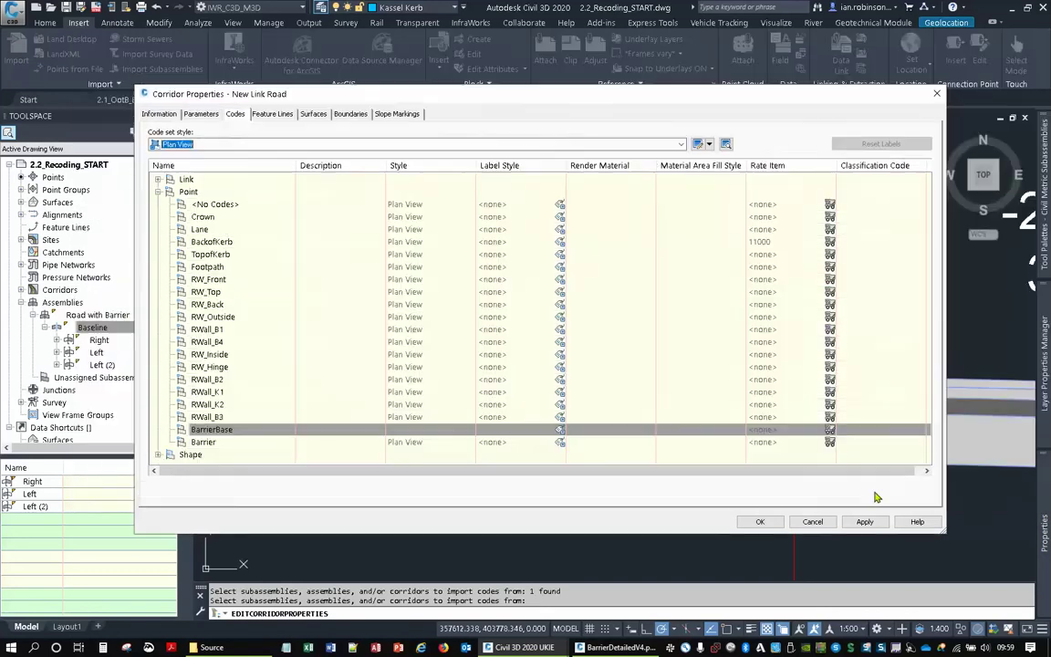
click(760, 522)
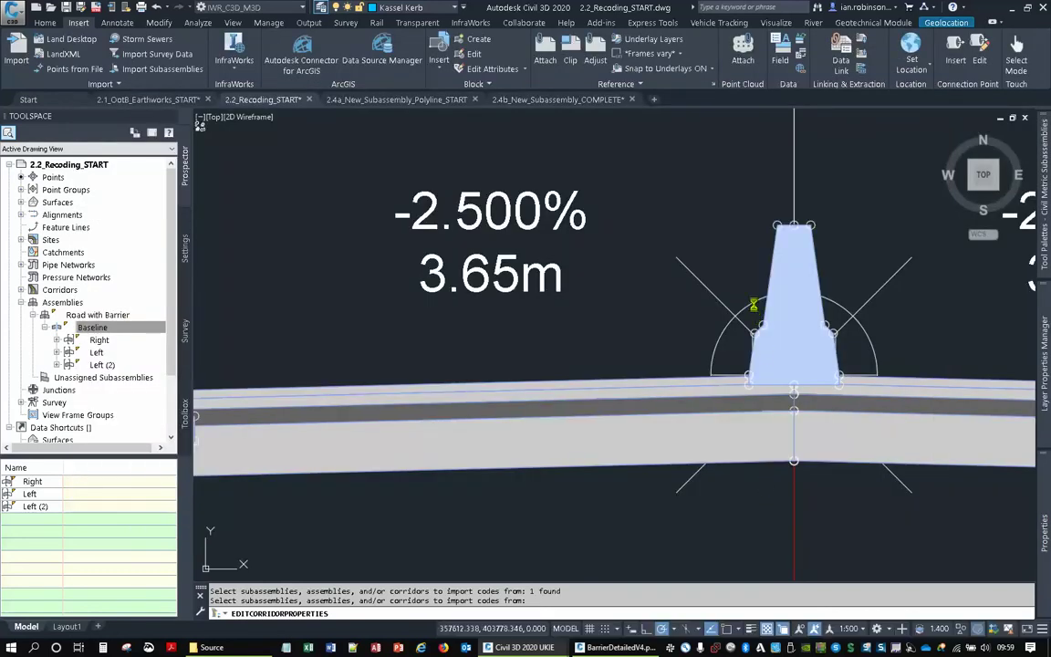
Check the barrier base line on the corridor plan, then switch to 2.4a_New_Subassembly_Polyline_START.
scroll(756, 314, down, 4)
scroll(756, 310, down, 8)
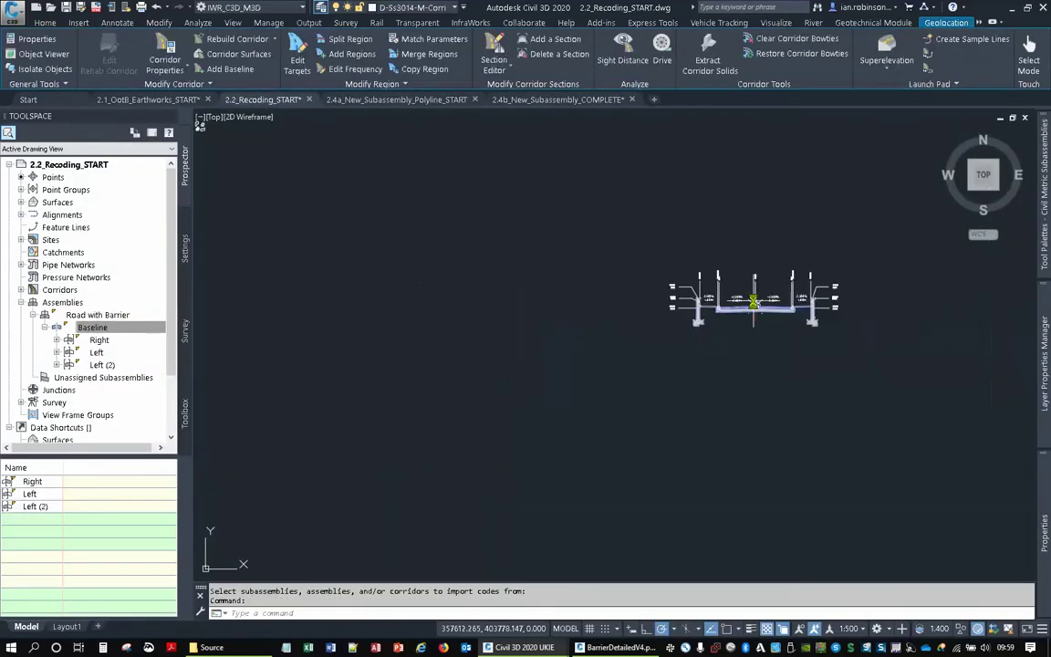
scroll(566, 292, up, 10)
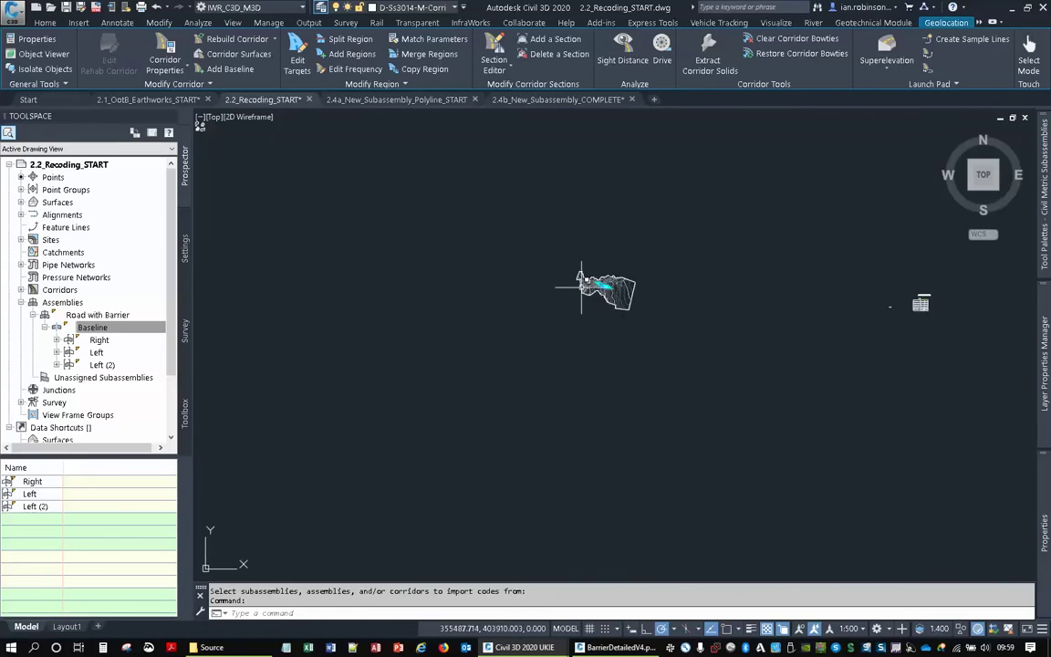
scroll(620, 247, up, 3)
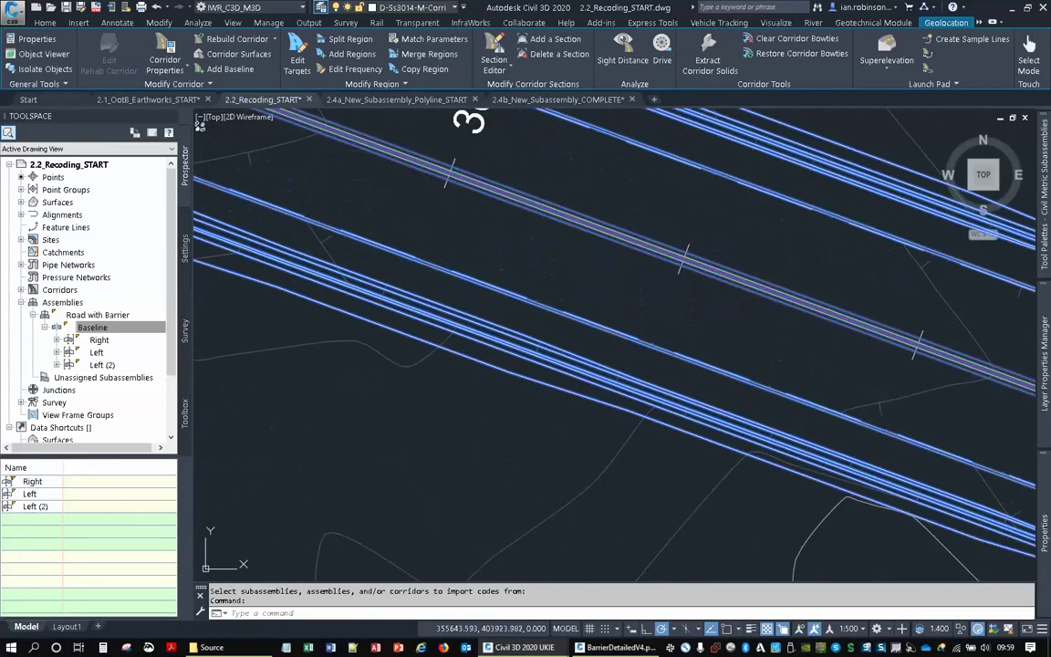
key(Escape)
key(ctrl+Tab)
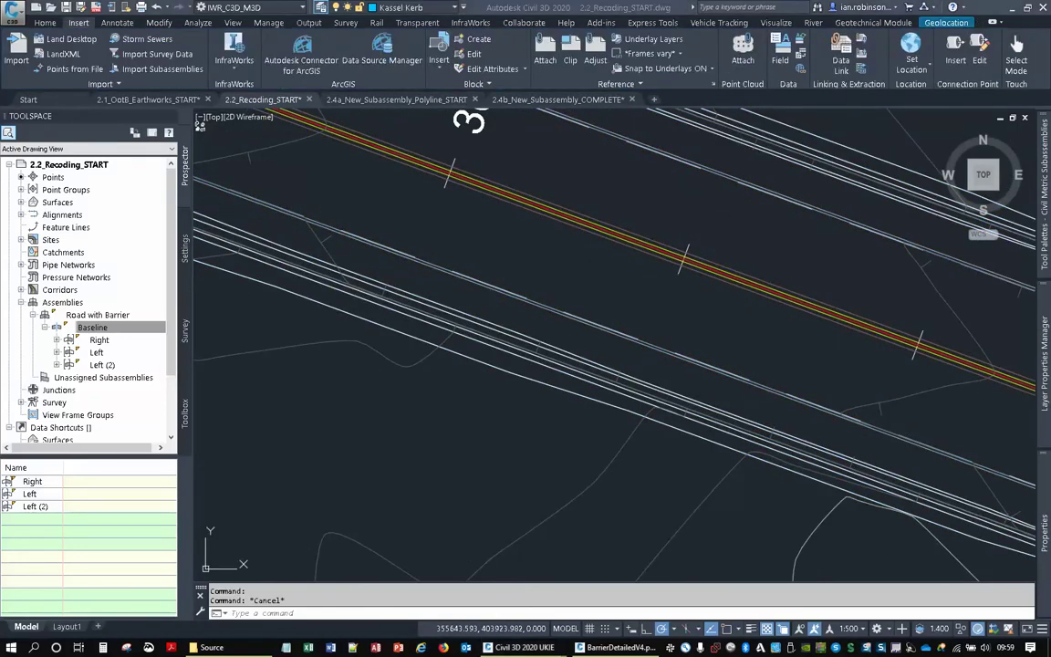
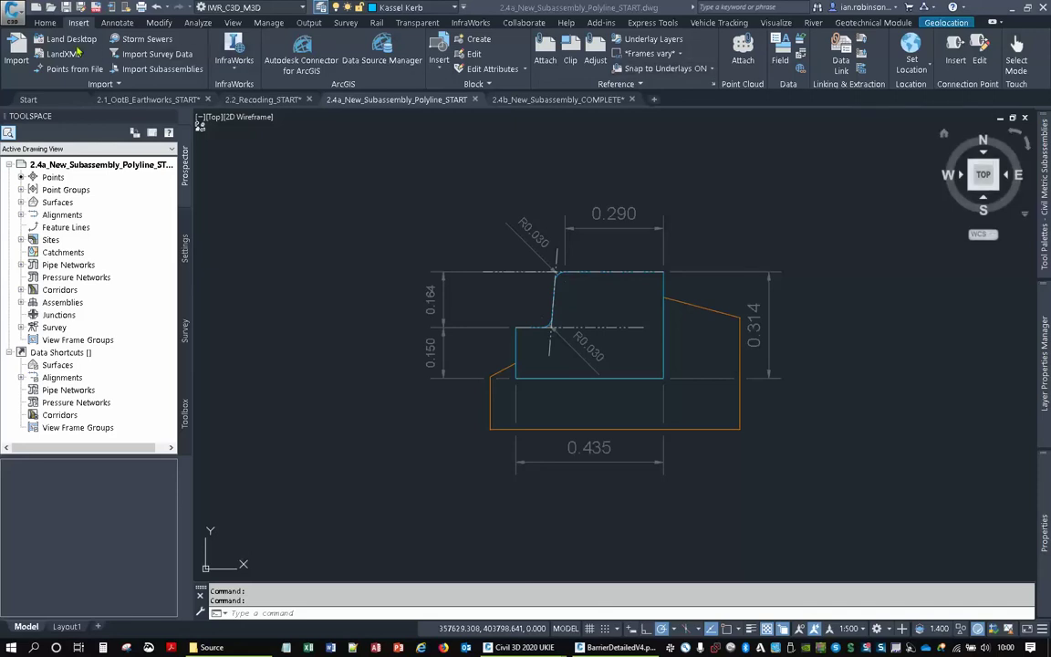
Start Create Subassembly from Polyline on the kerb polyline and name it BusStopKerbPL.
click(42, 22)
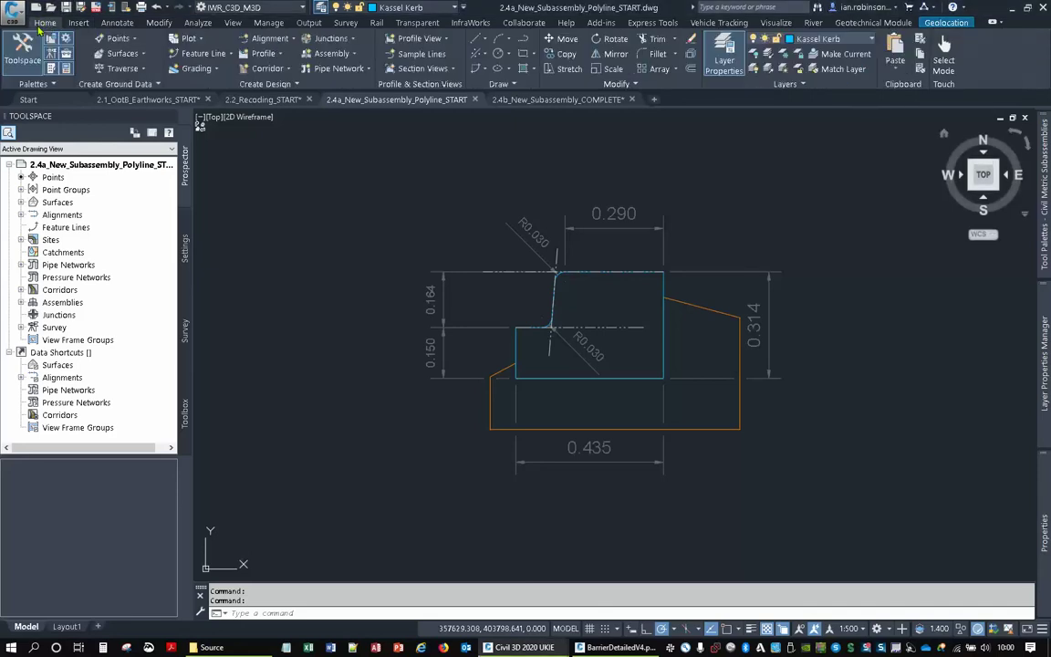
click(265, 83)
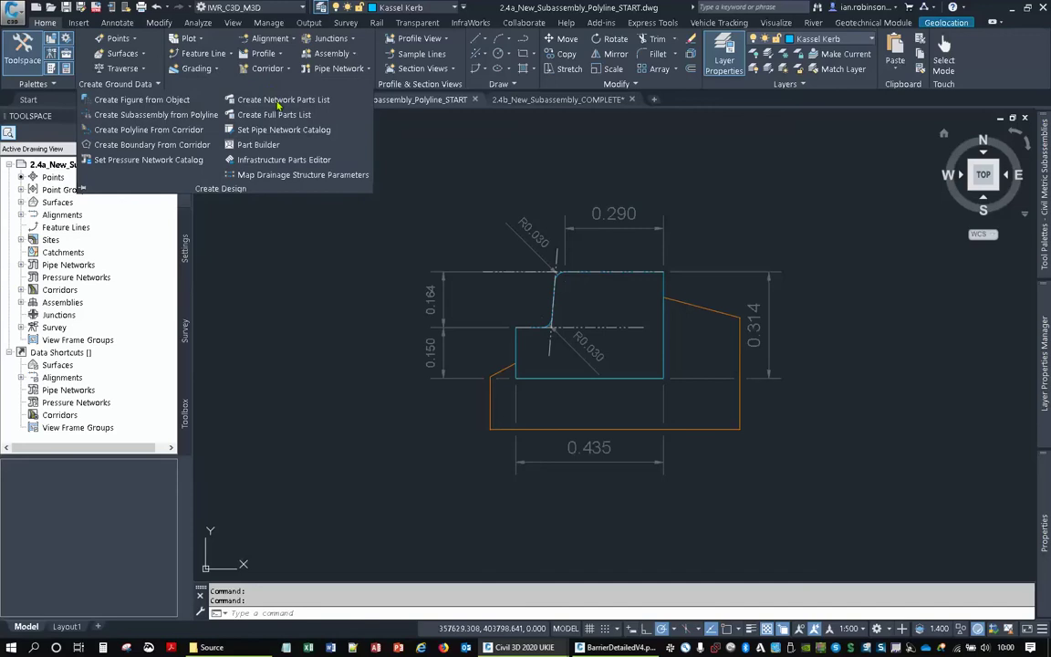
click(137, 116)
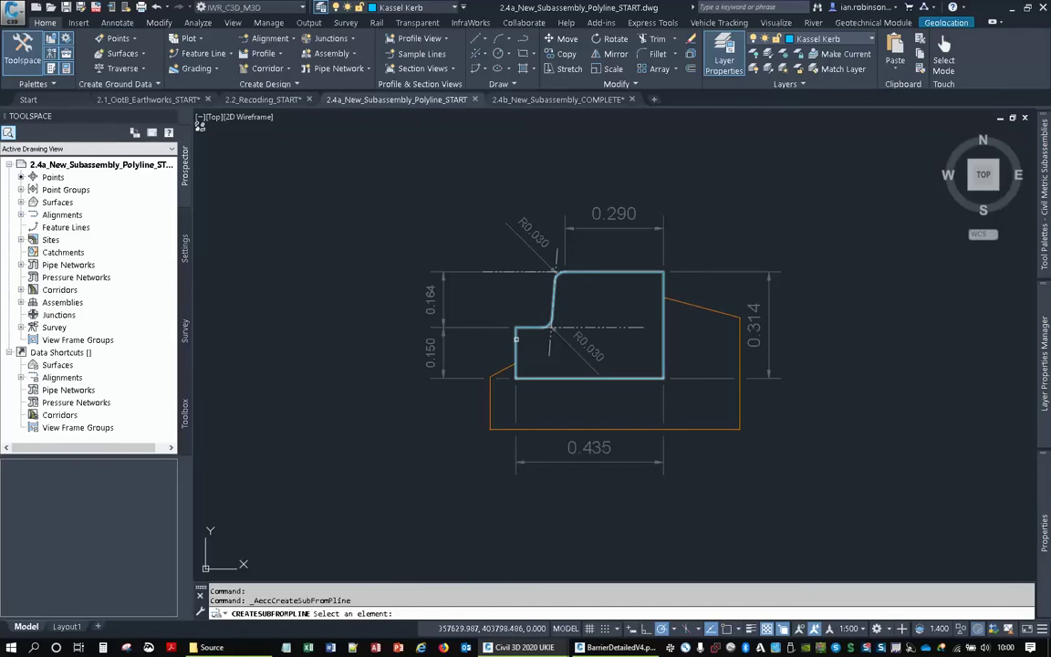
click(516, 340)
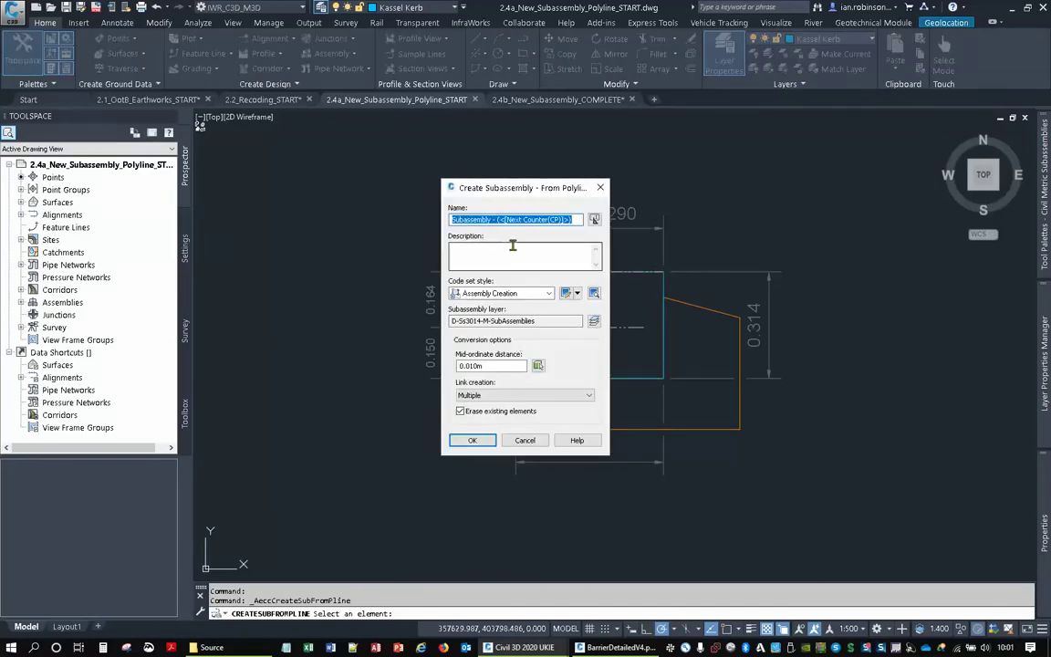
text(B)
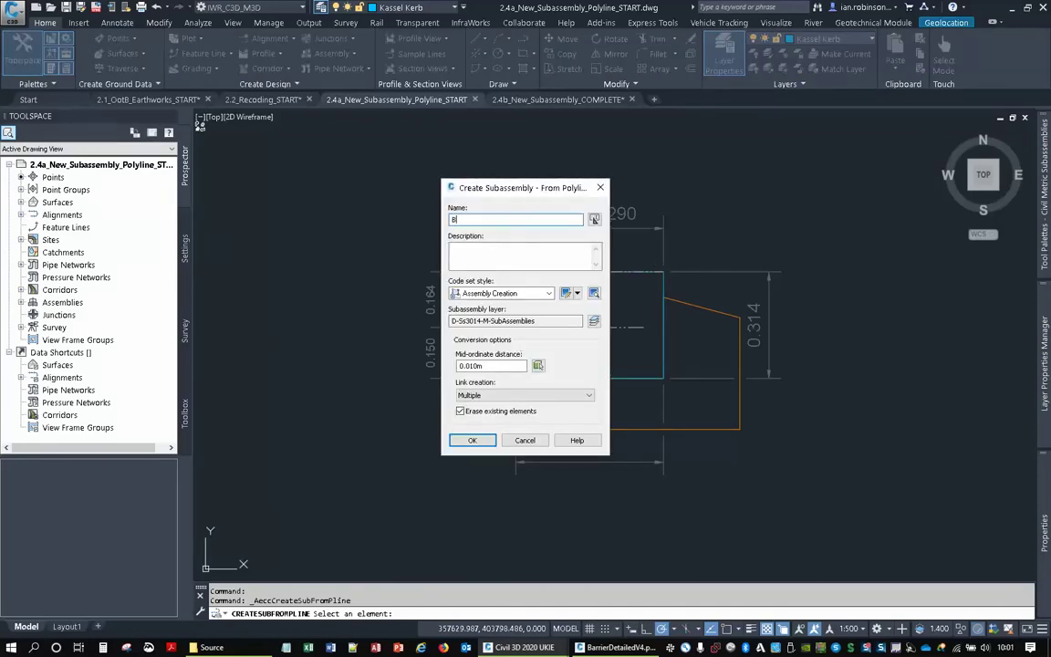
text(usStopKerbPL)
Set 0.001m mid-ordinate distance and Multiple links, keep the original polyline, and confirm.
drag(461, 187, 667, 181)
drag(683, 361, 674, 360)
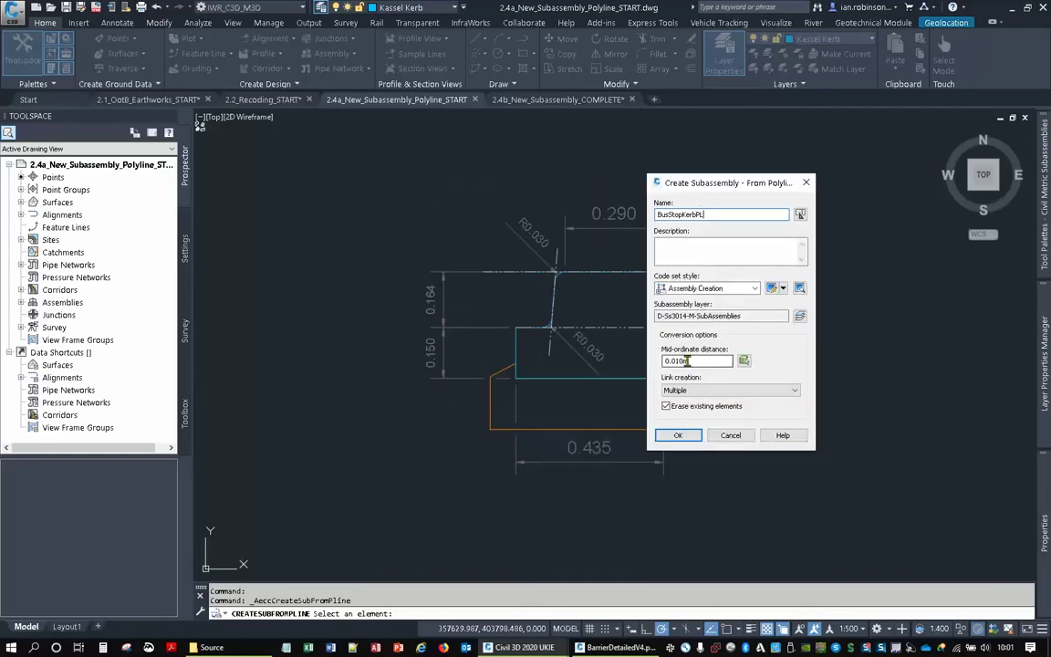
text(01)
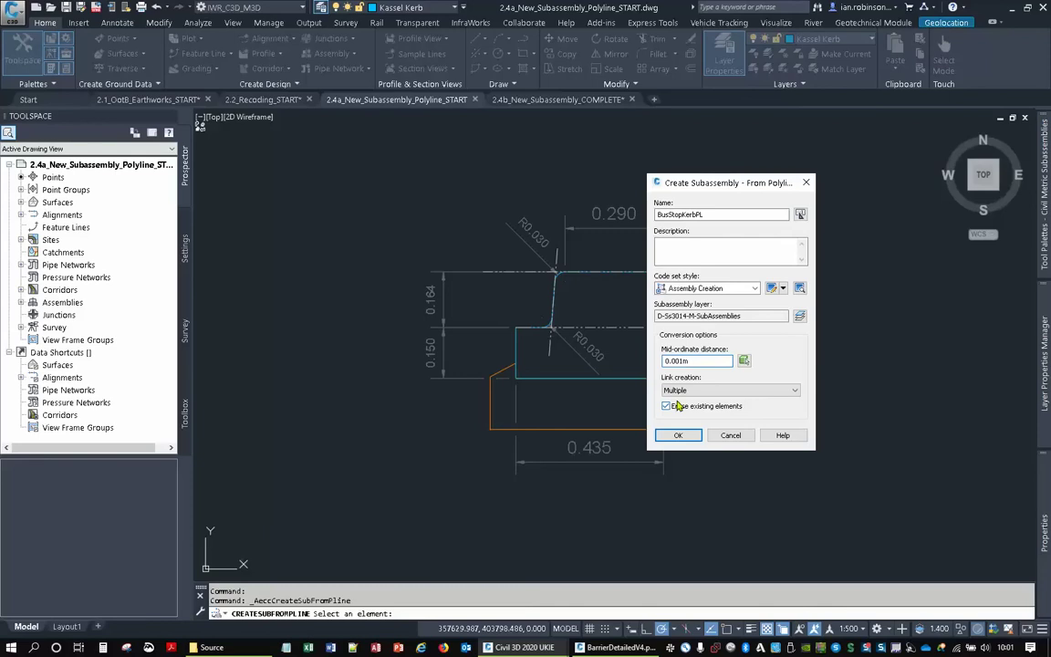
click(683, 392)
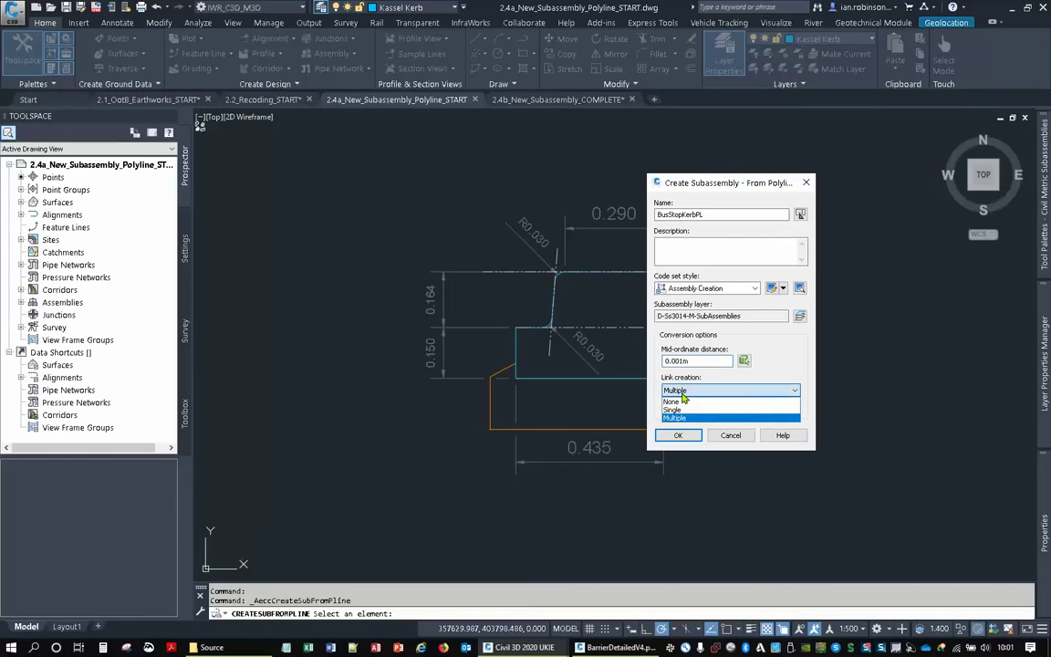
click(680, 417)
drag(676, 183, 734, 154)
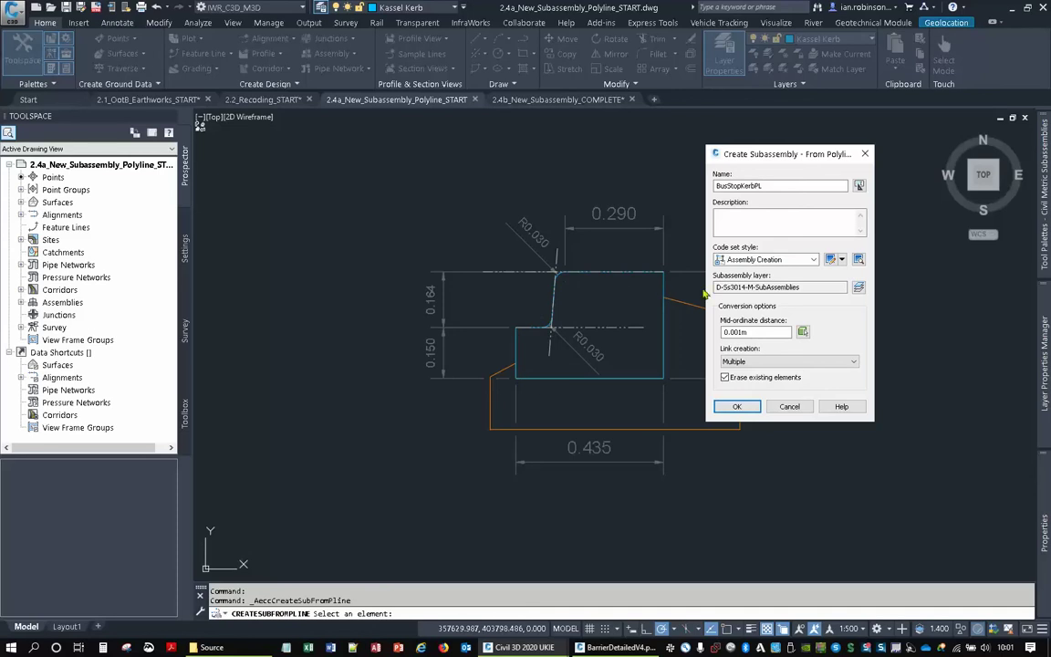
click(725, 378)
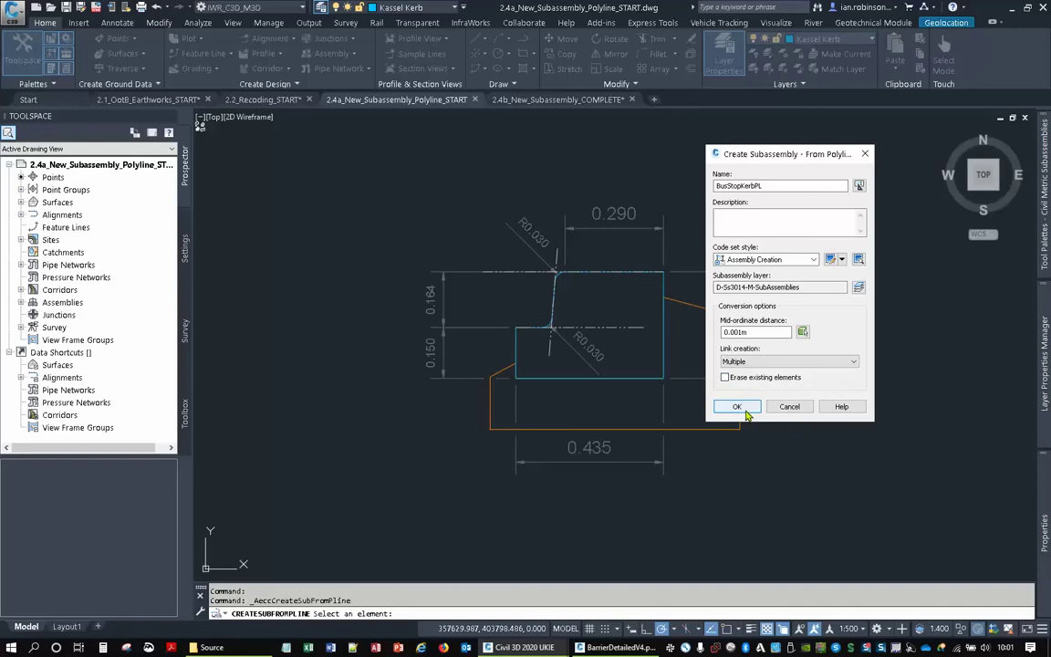
click(739, 407)
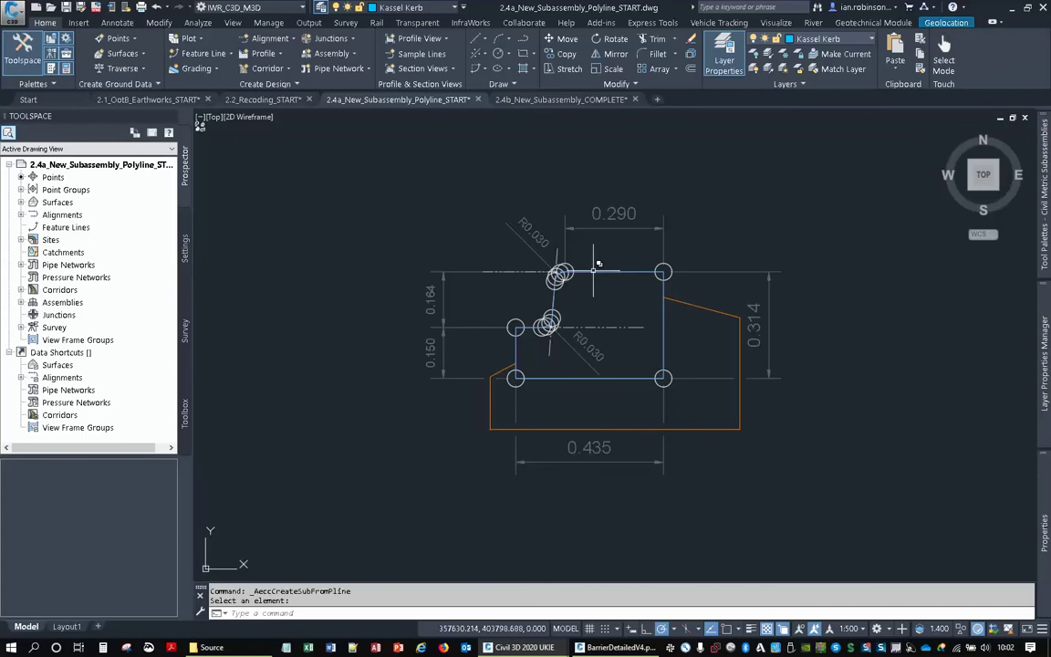
Start the Move command (M) and select the converted BusStopKerbPL subassembly through selection cycling.
text(m)
key(Return)
click(597, 264)
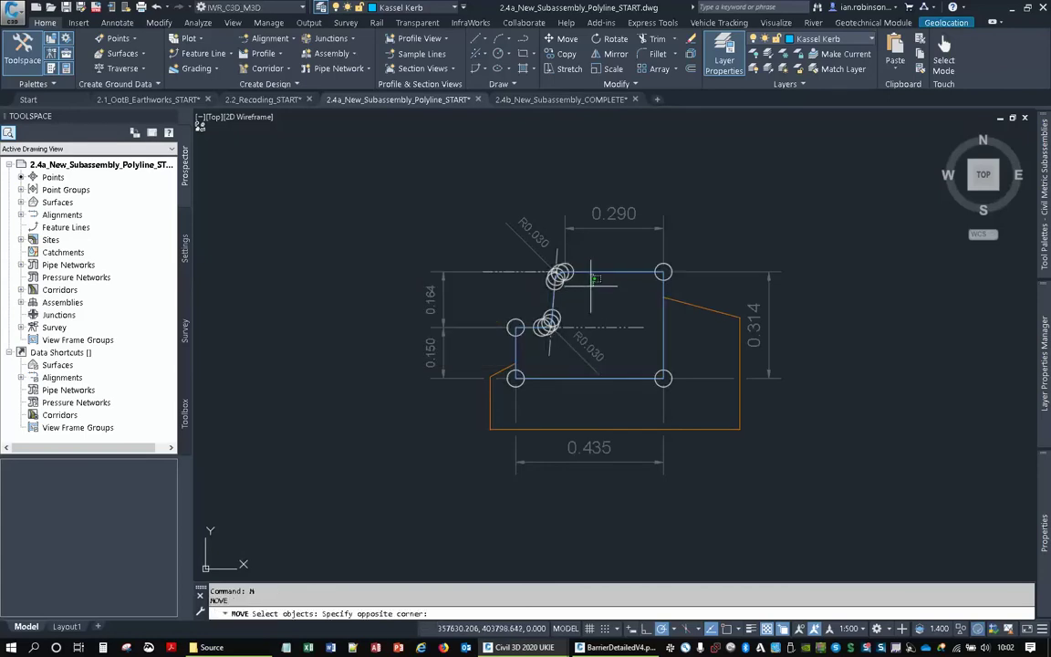
click(595, 279)
click(595, 272)
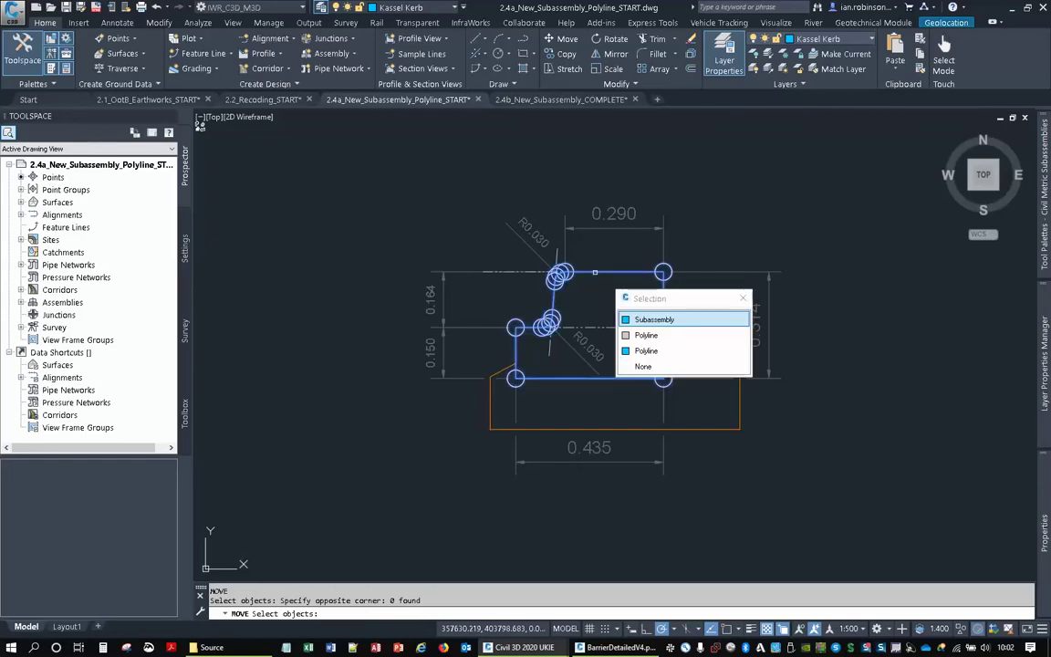
click(646, 335)
key(Return)
Move the subassembly from a base point to free space left of the kerb drawing.
click(617, 314)
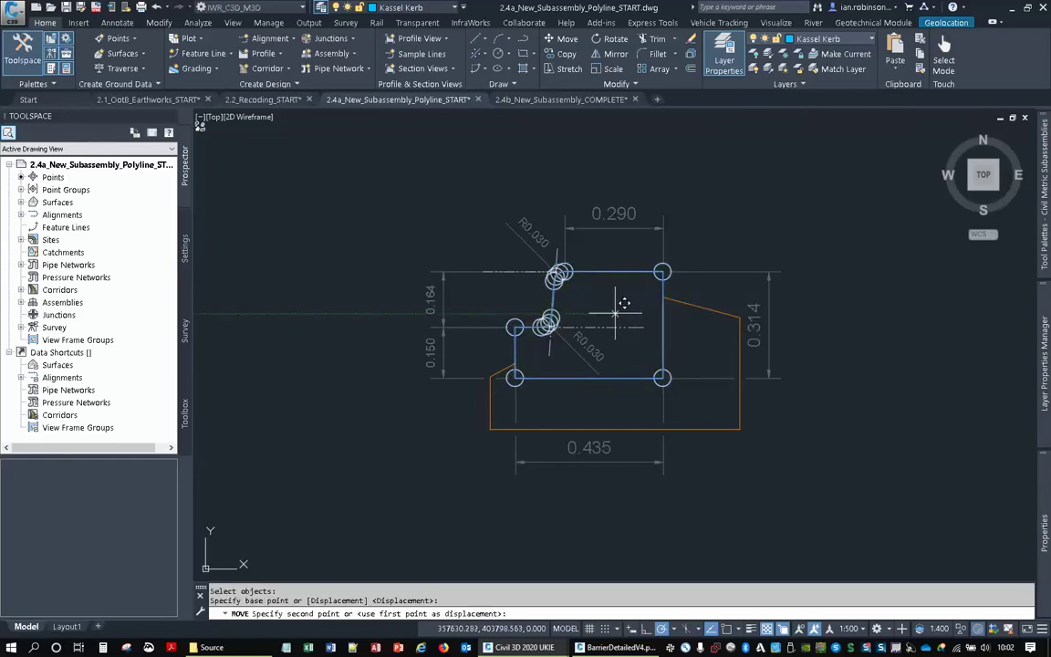
scroll(605, 343, down, 3)
scroll(505, 277, up, 3)
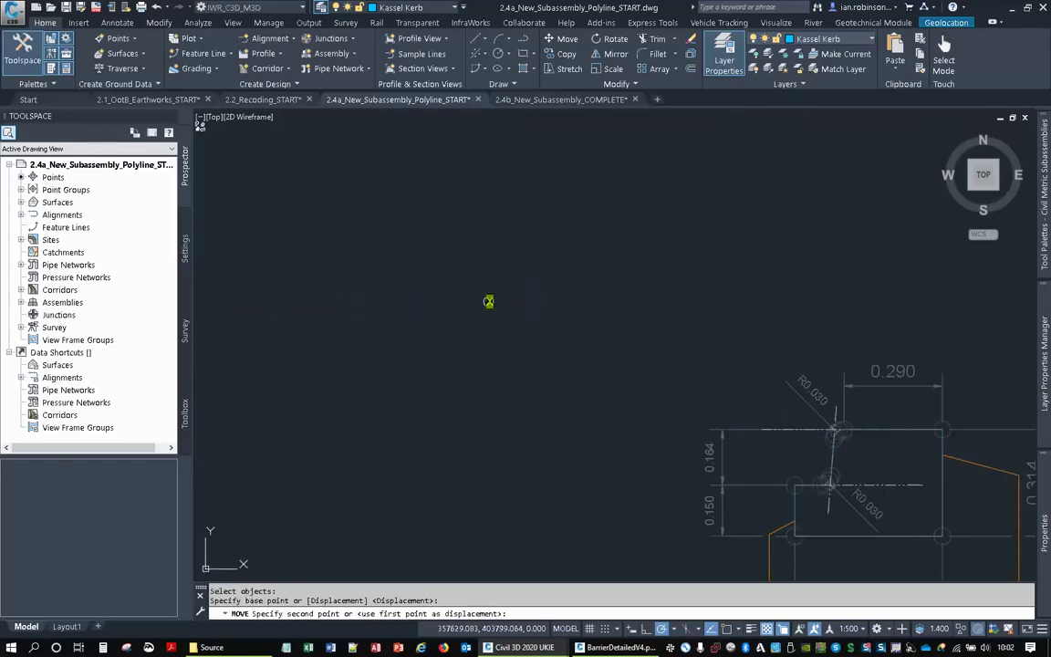
middle_drag(489, 301, 494, 160)
click(497, 321)
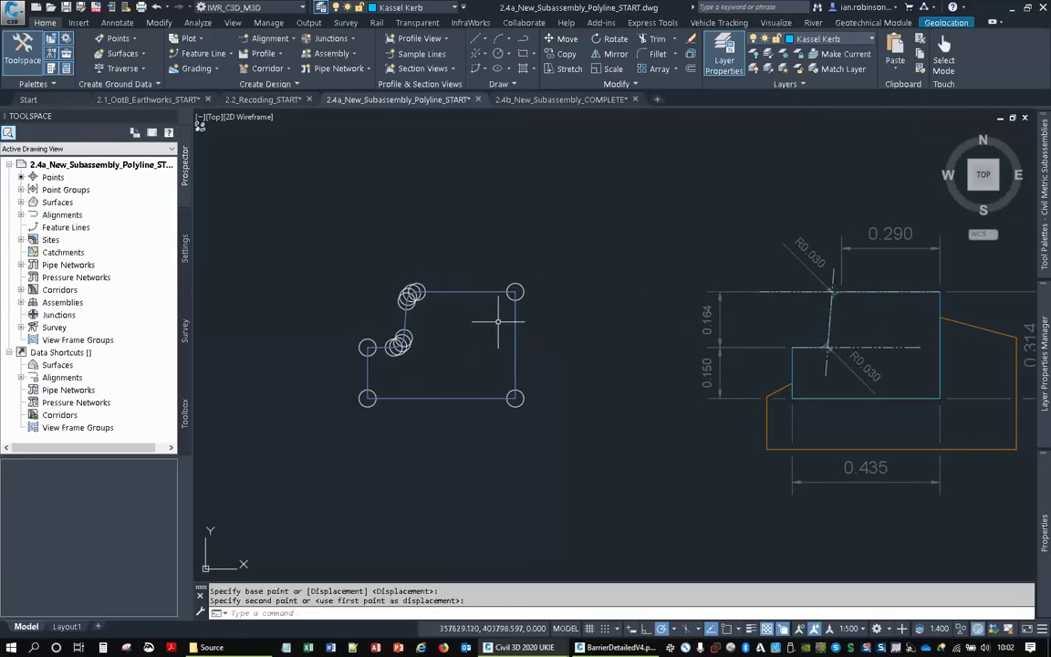
click(429, 293)
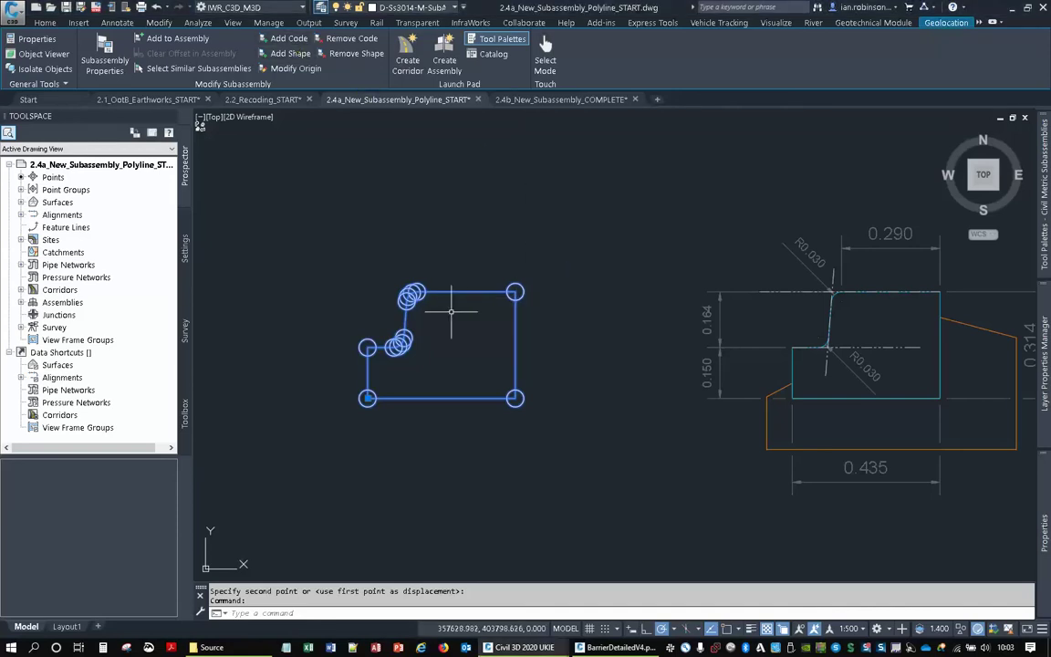
Add the BackofKerb code to the subassembly's upper-left and lower-left points.
click(288, 38)
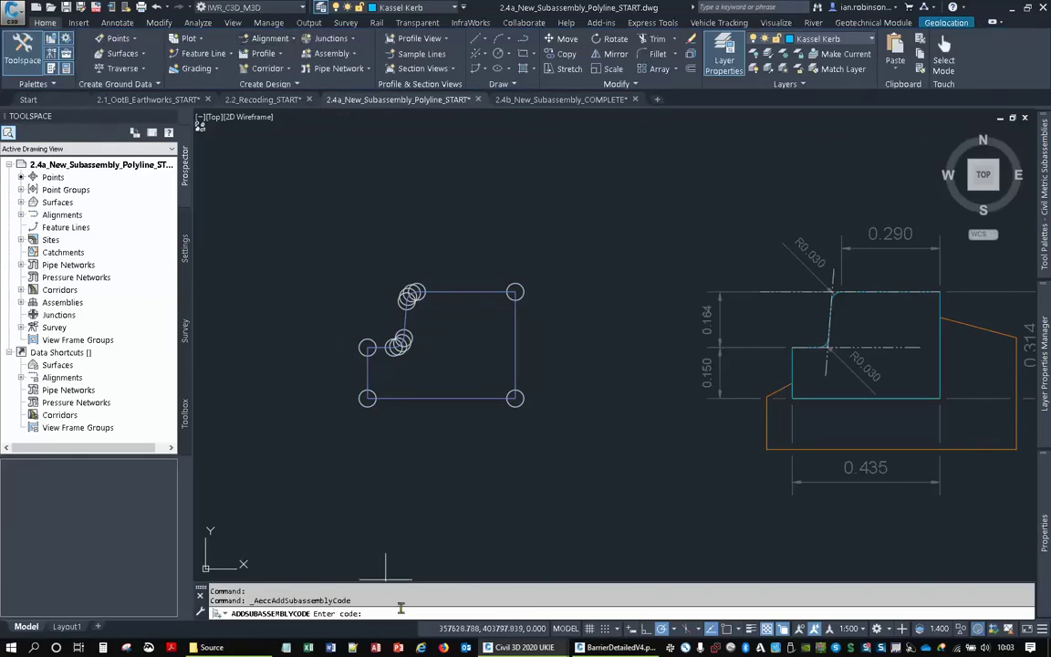
text(BackofKerb)
key(Return)
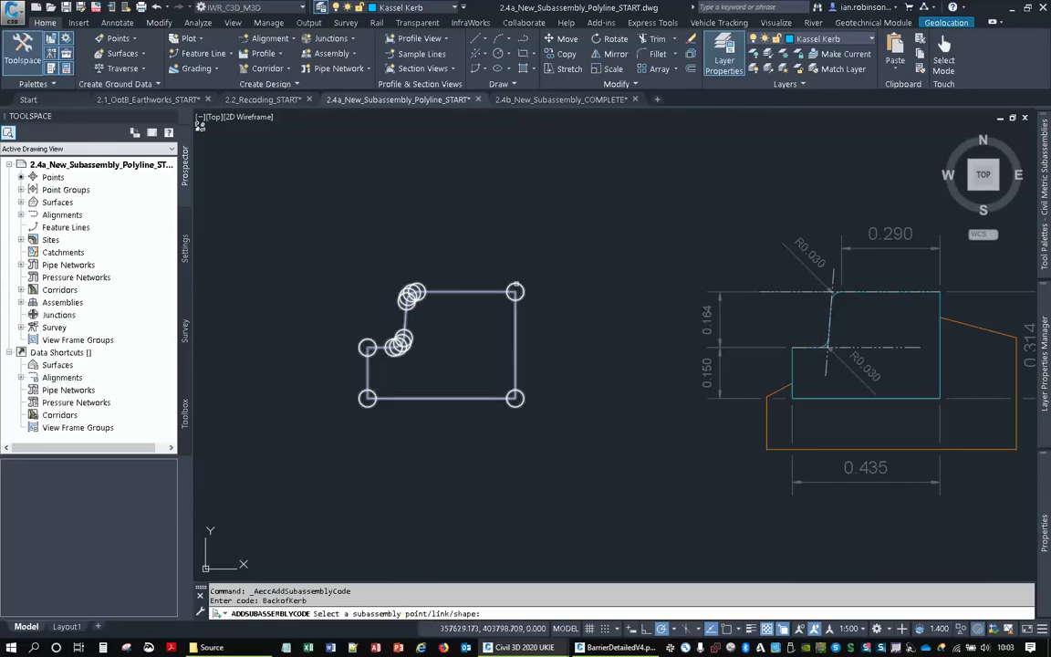
click(514, 345)
middle_drag(565, 373, 562, 448)
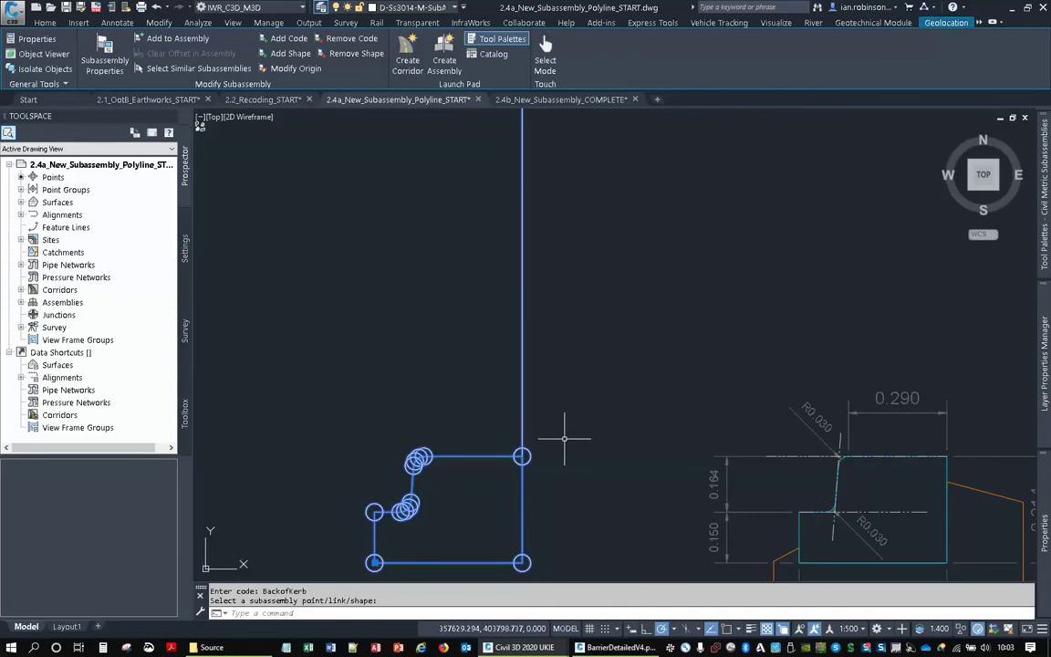
middle_drag(596, 264, 607, 512)
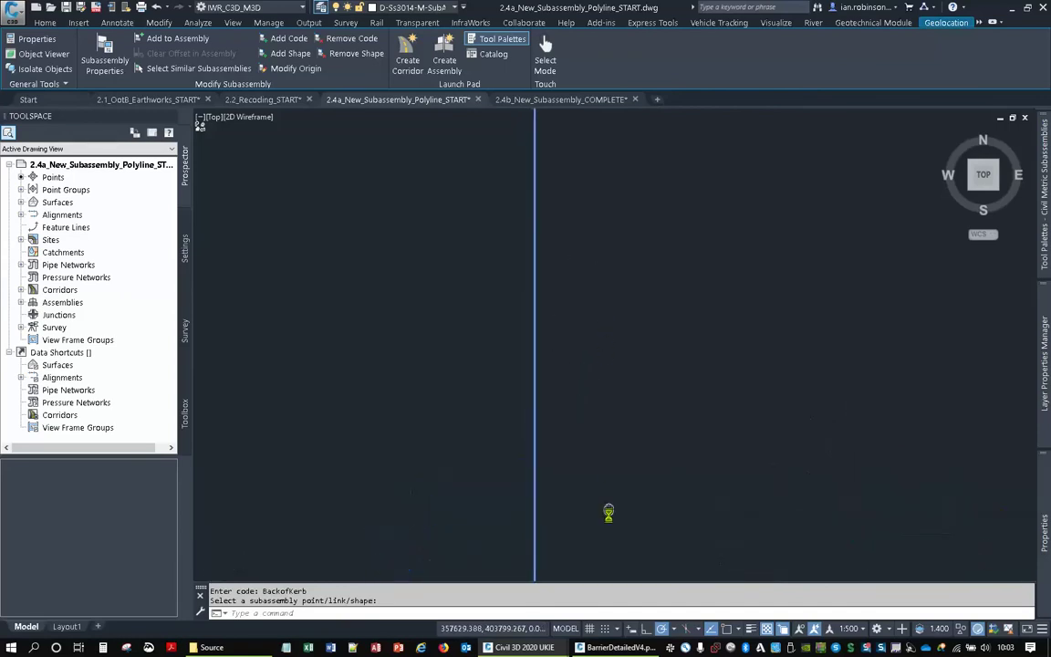
scroll(615, 300, down, 4)
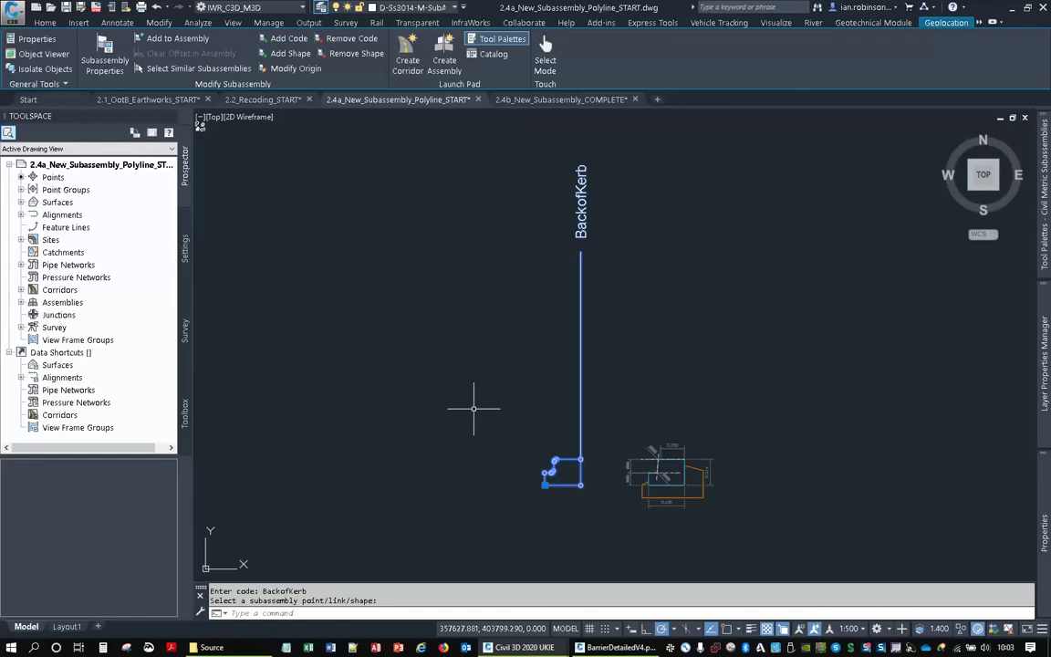
scroll(558, 438, up, 5)
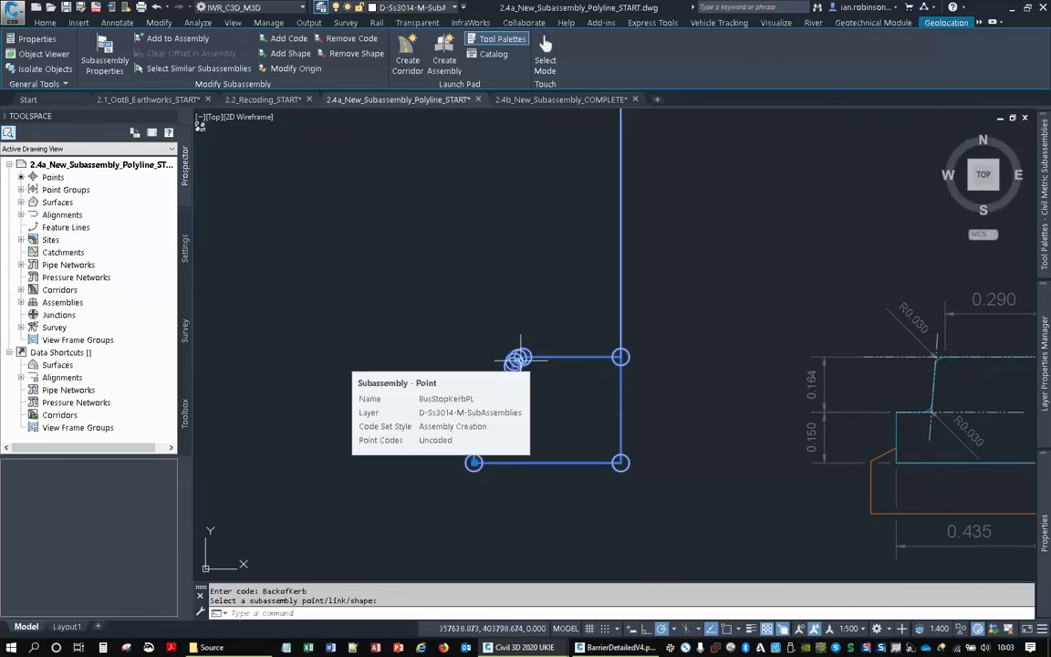
click(518, 357)
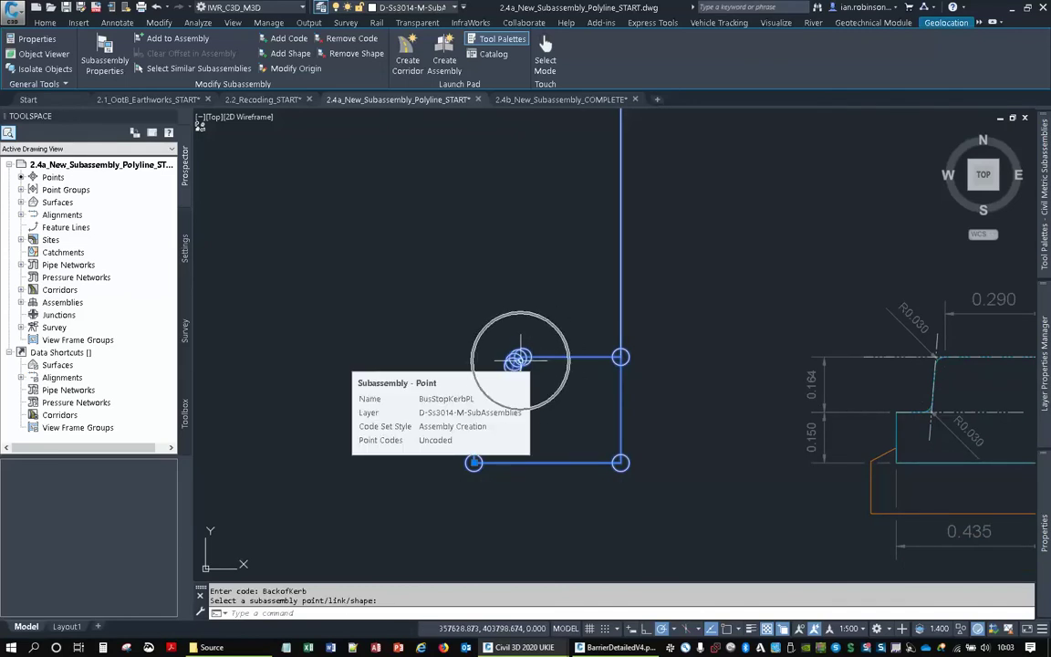
click(473, 413)
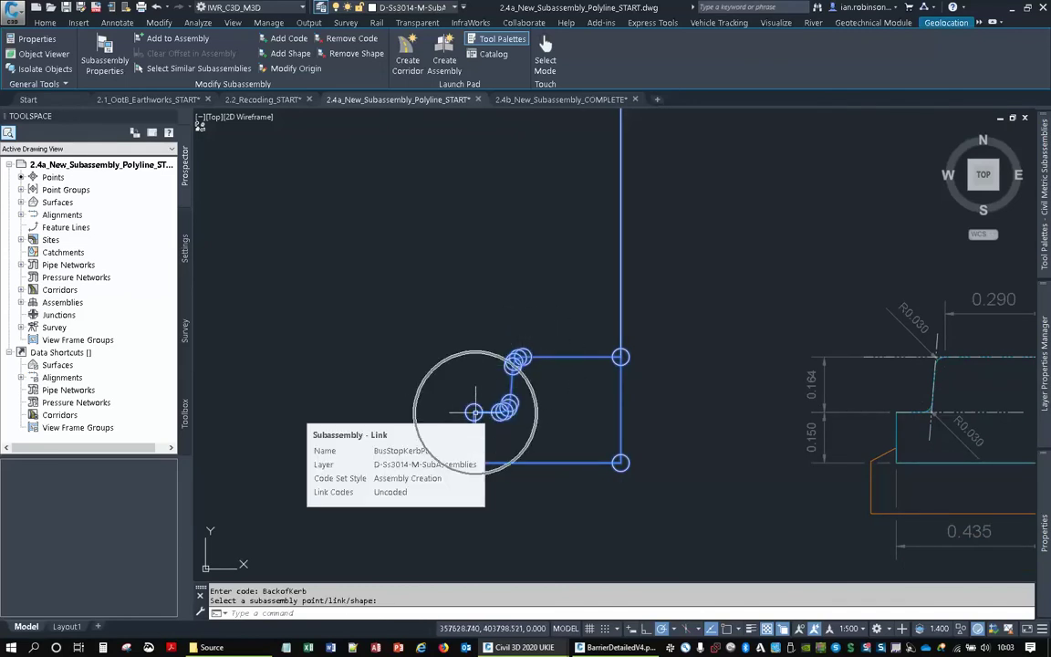
Add the BusStopKerb code to a kerb link.
click(294, 40)
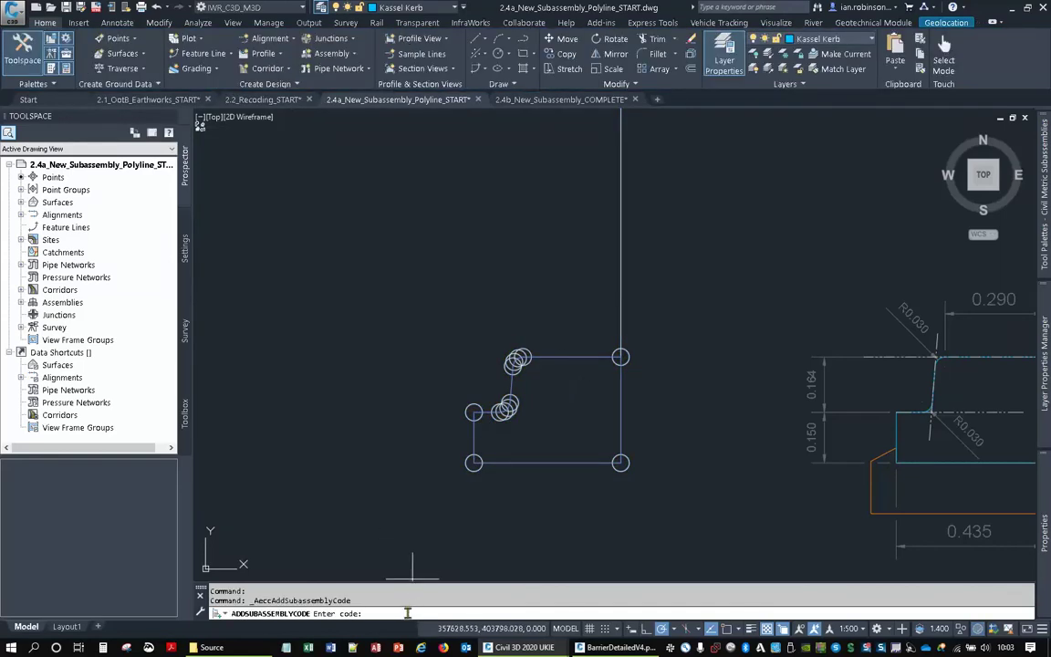
text(BusStopKerb)
key(Return)
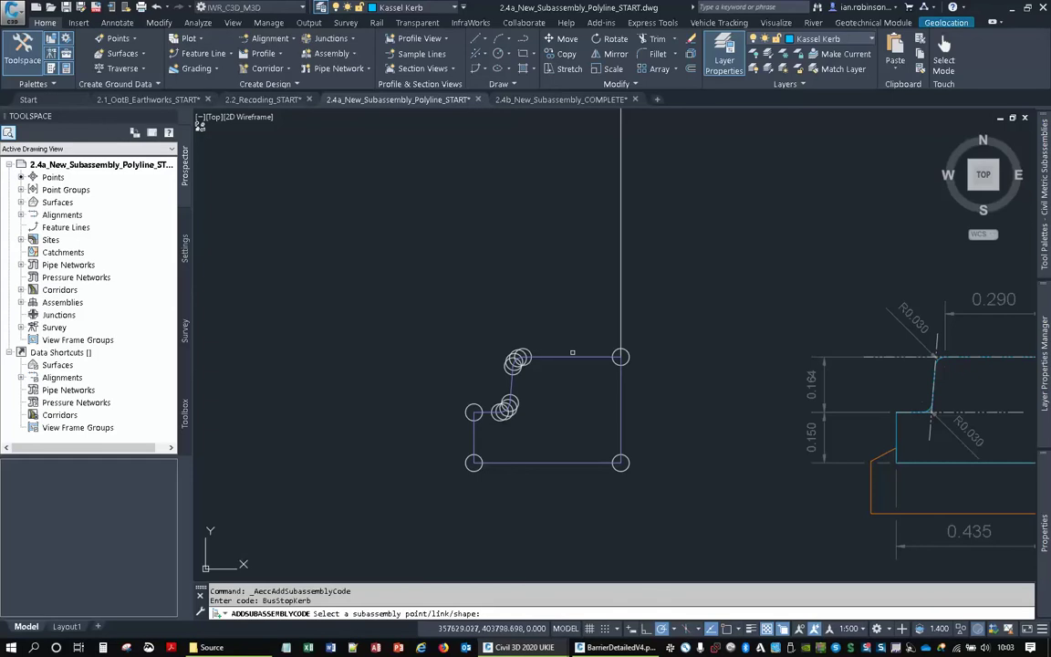
click(534, 350)
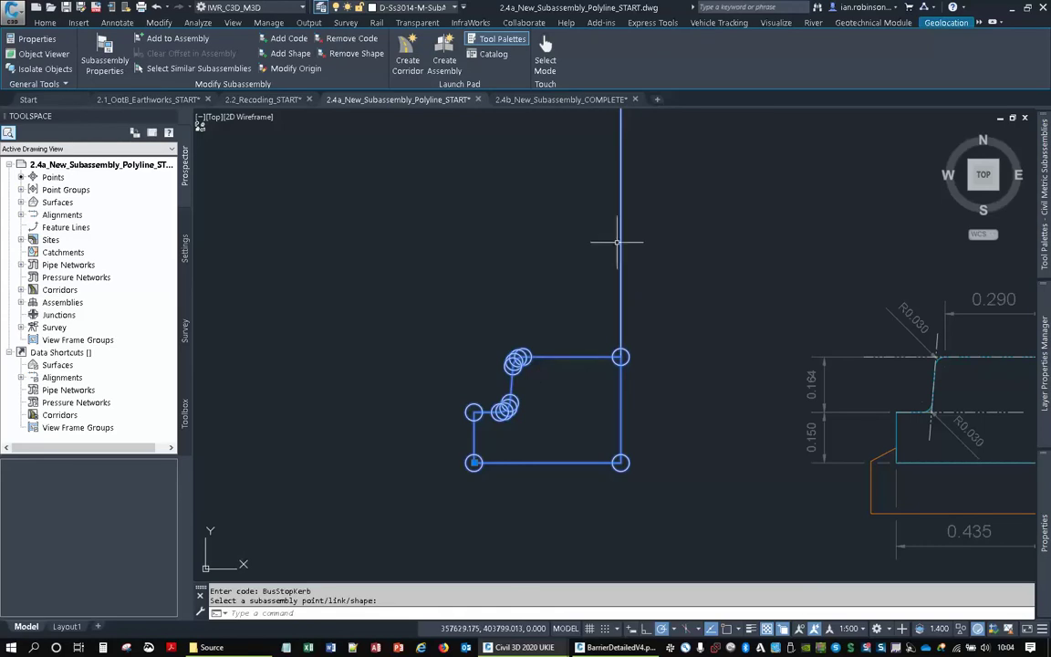
Create a filled shape from all the closed kerb outline links, including the rounded corners.
click(278, 58)
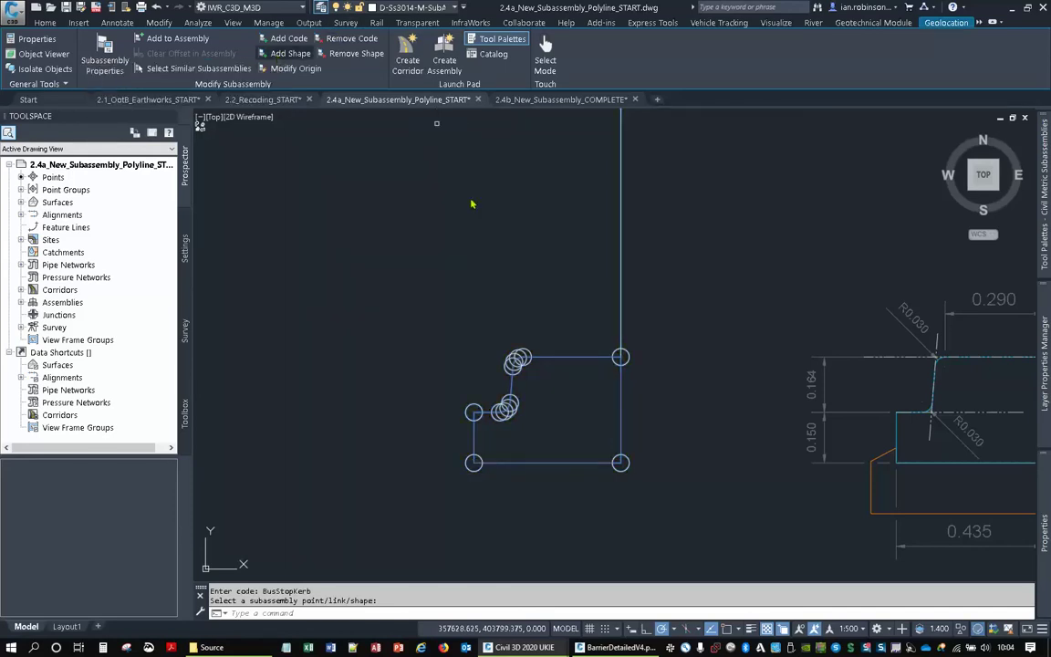
click(621, 384)
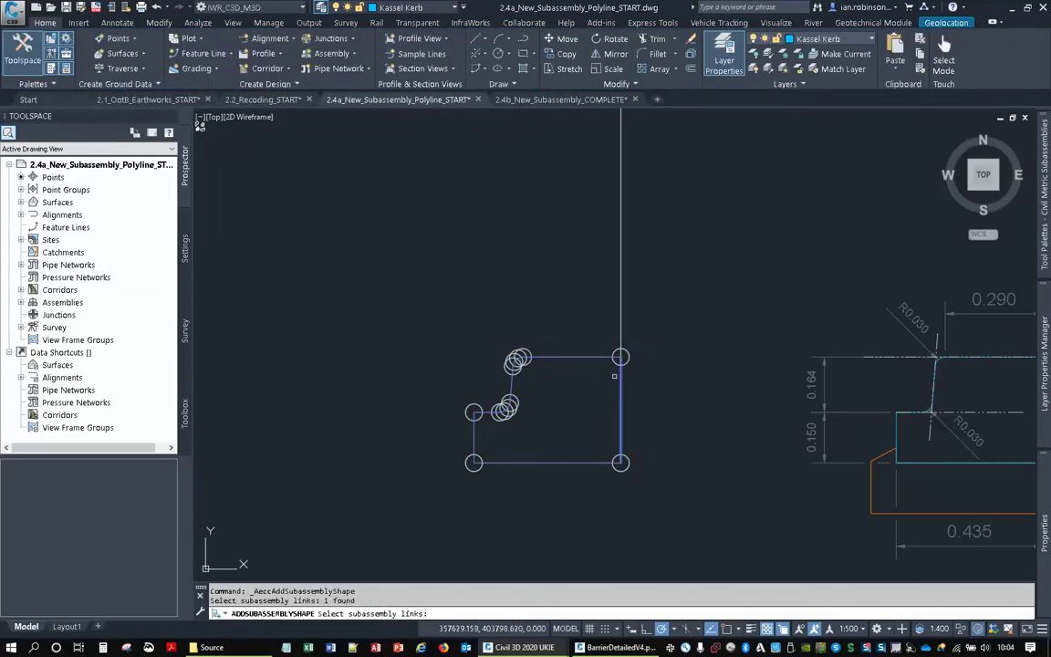
click(565, 357)
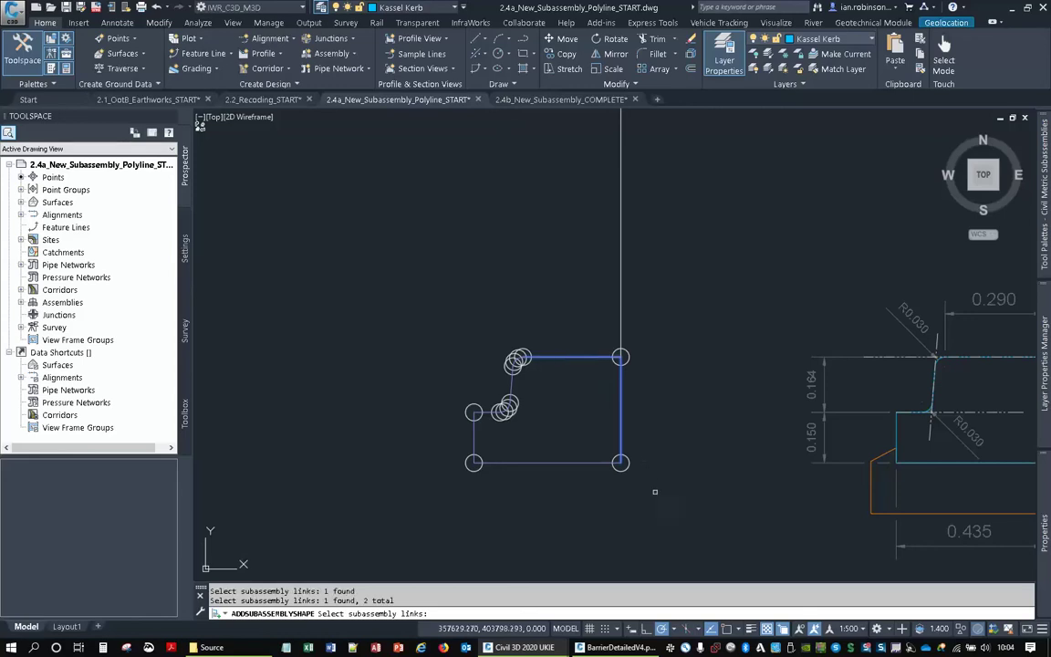
click(577, 495)
click(450, 368)
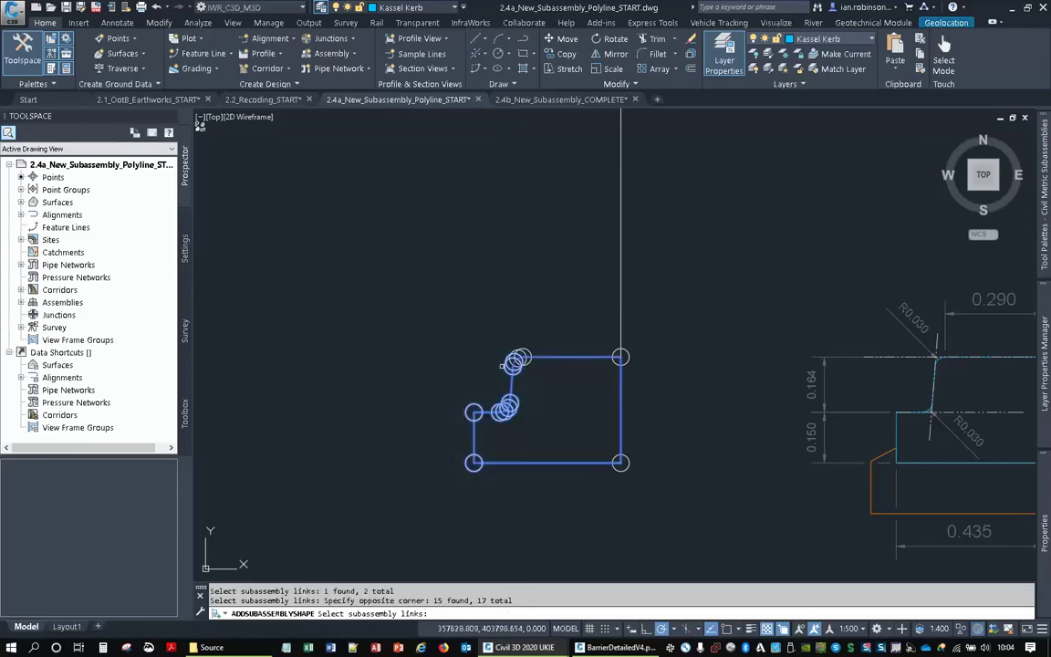
scroll(501, 365, up, 5)
click(499, 397)
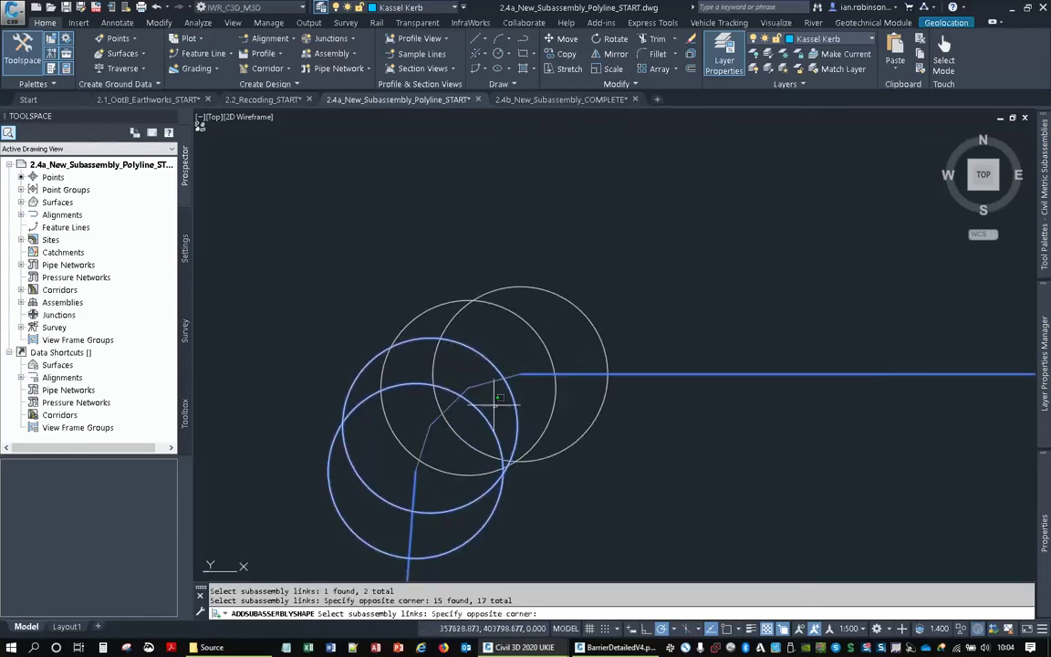
click(399, 406)
click(473, 381)
click(424, 334)
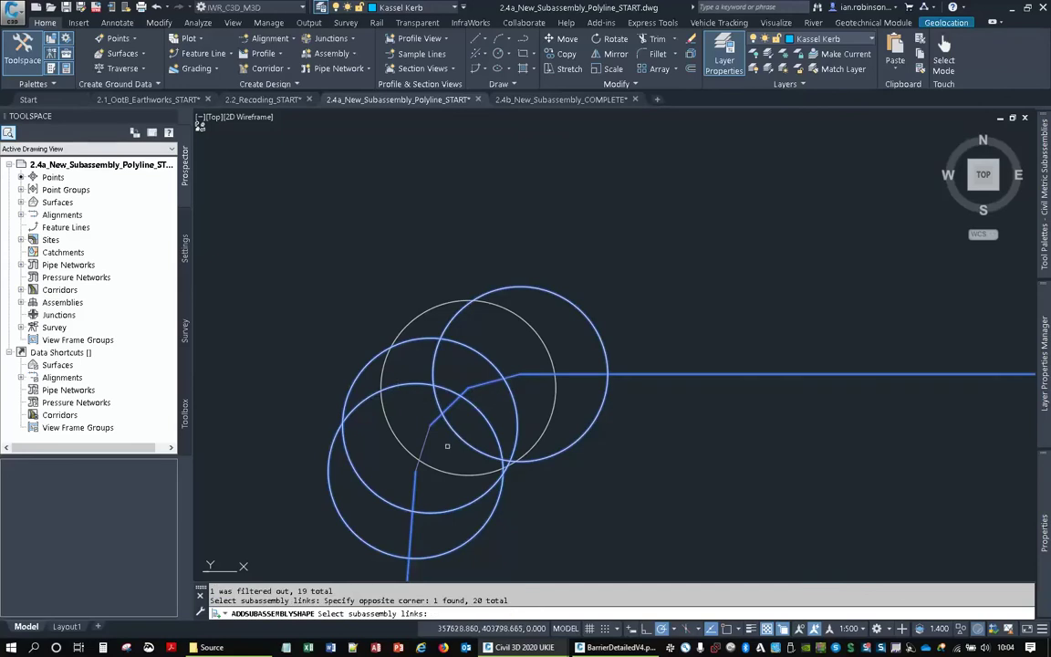
click(365, 381)
click(414, 430)
key(Return)
scroll(529, 311, down, 6)
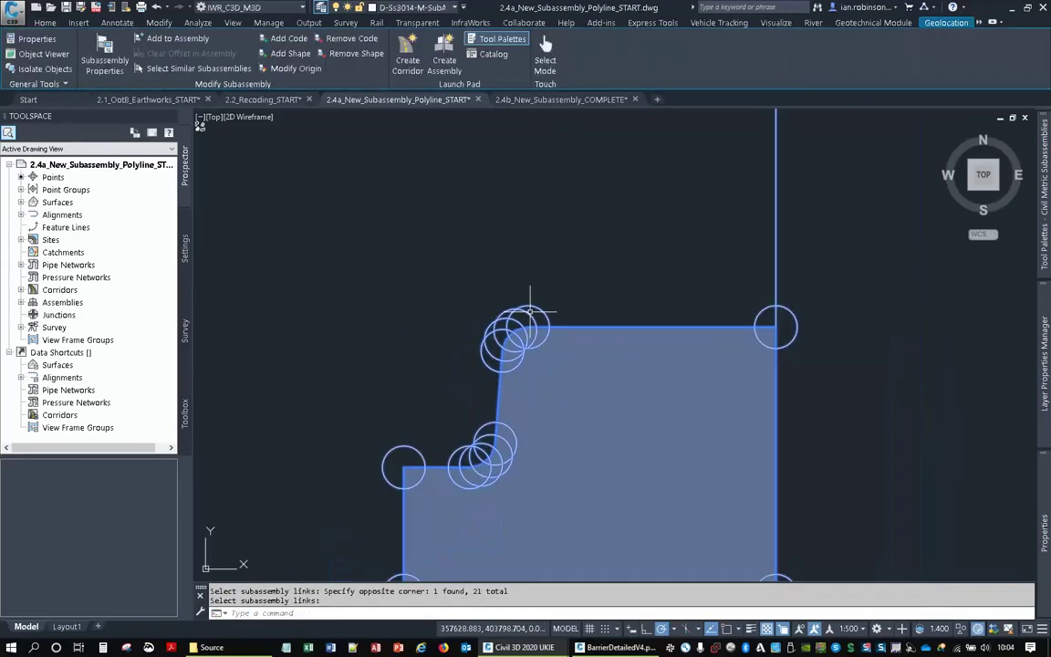
scroll(529, 311, down, 2)
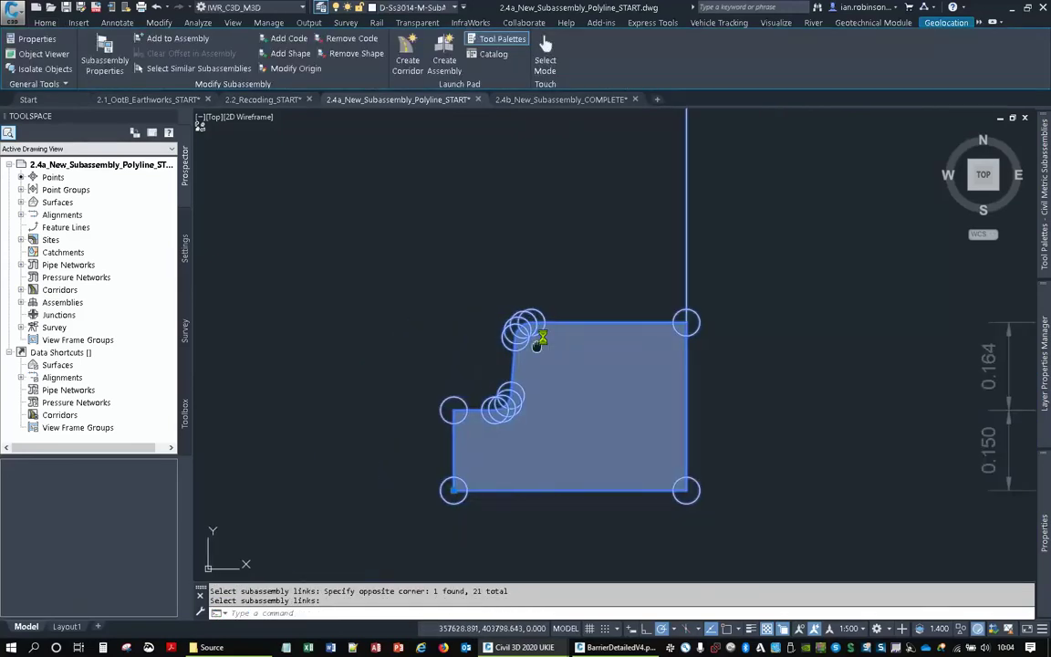
Assign the BusStopKerb code to the new kerb shape.
click(288, 41)
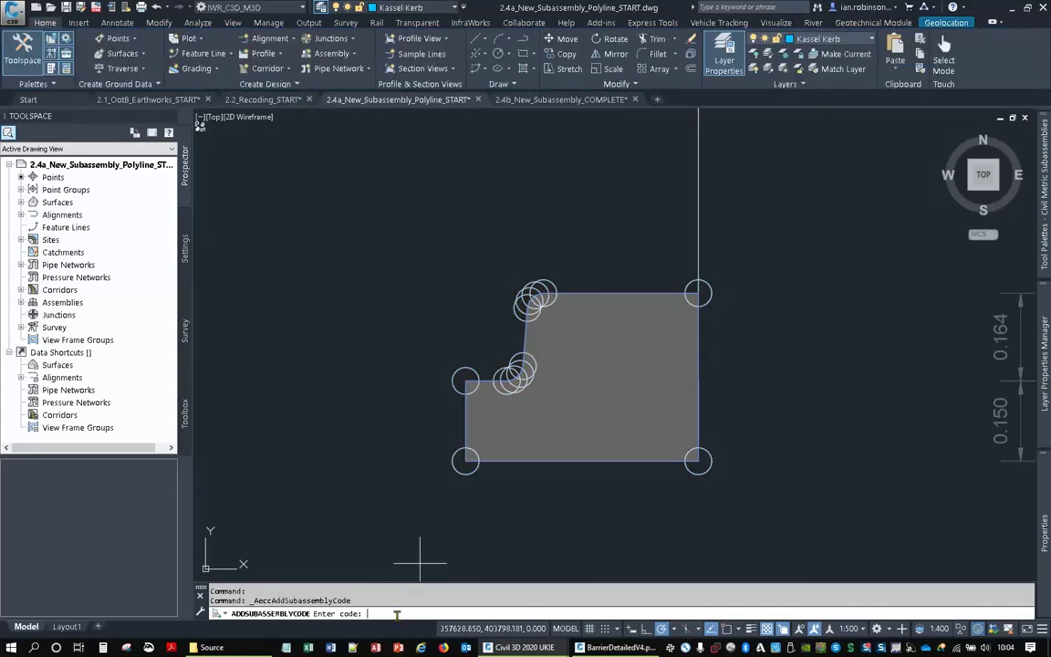
text(BusStopKerb)
key(Return)
click(585, 380)
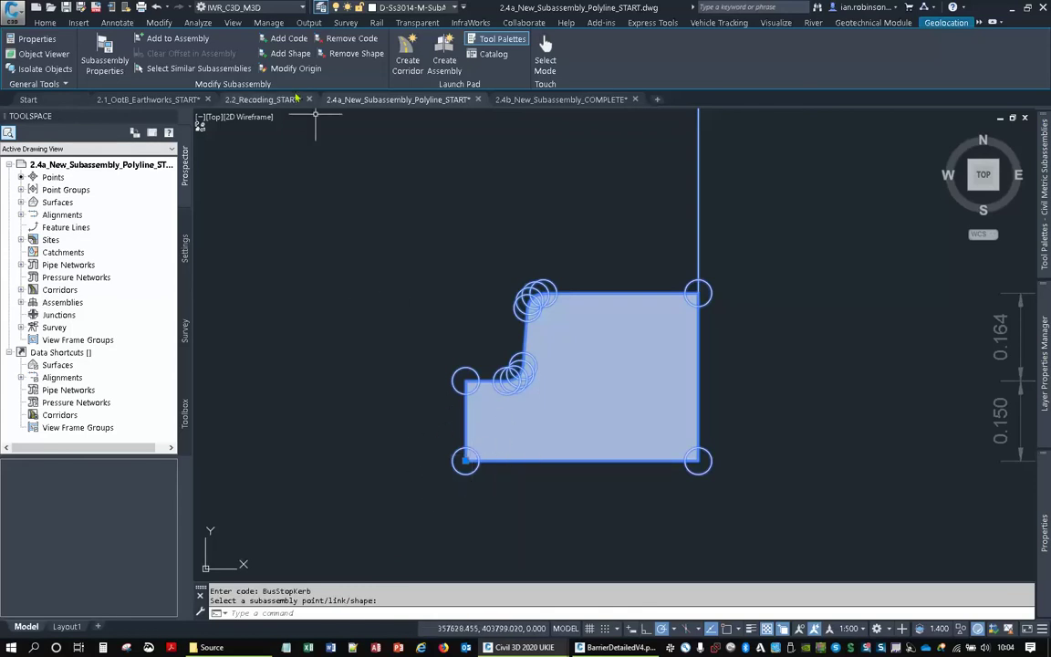
With Osnap on, move the subassembly origin to the lower step's top-left corner.
click(263, 69)
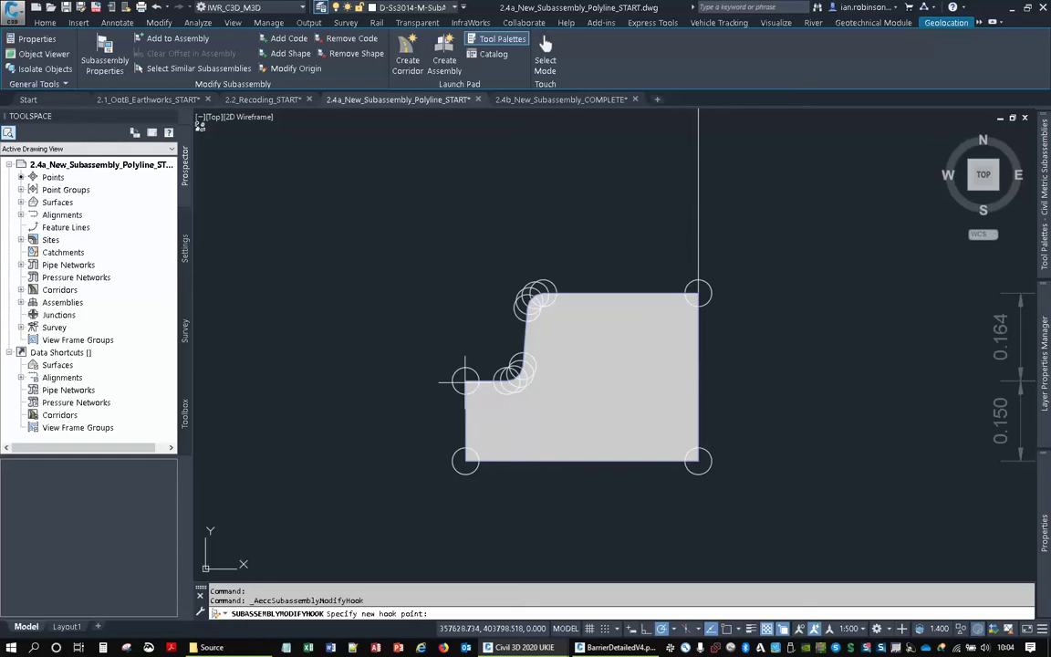
key(F3)
click(465, 380)
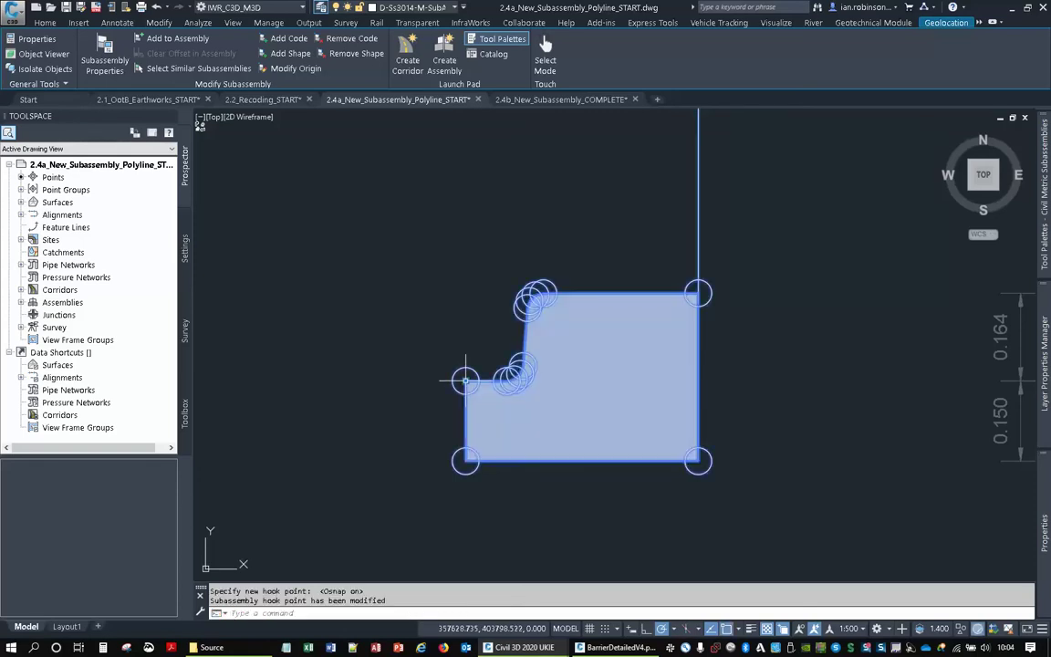
scroll(399, 312, down, 4)
mouse_move(413, 332)
middle_down()
mouse_move(551, 328)
mouse_move(558, 342)
mouse_move(602, 354)
middle_up()
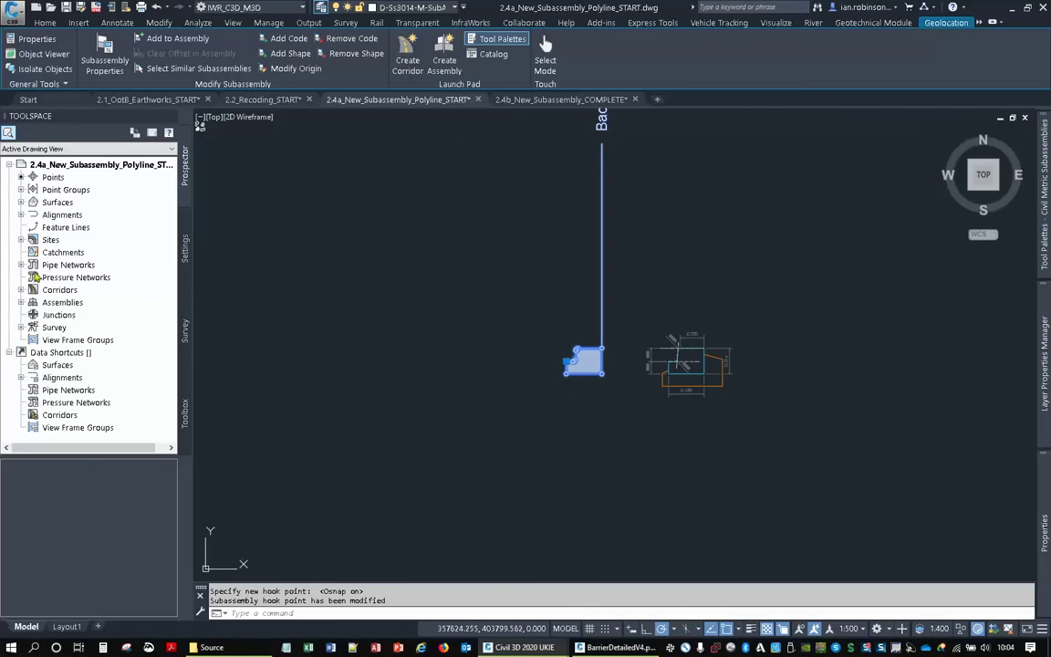
Expand Assemblies > Unassigned Subassemblies in Prospector to reveal BusStopKerbPL.
click(21, 302)
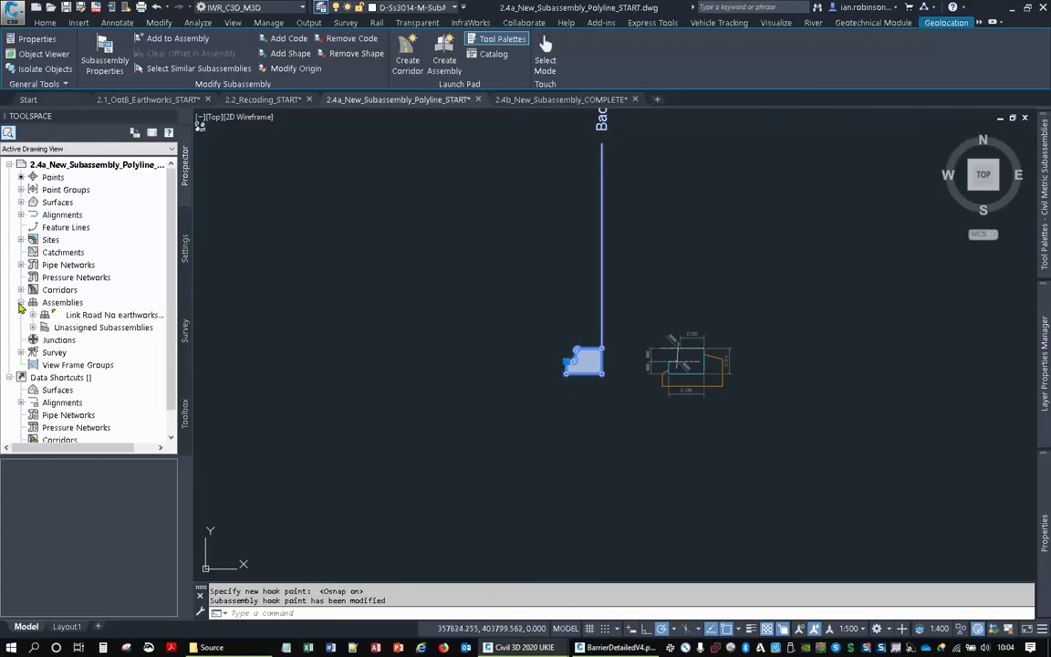
click(33, 327)
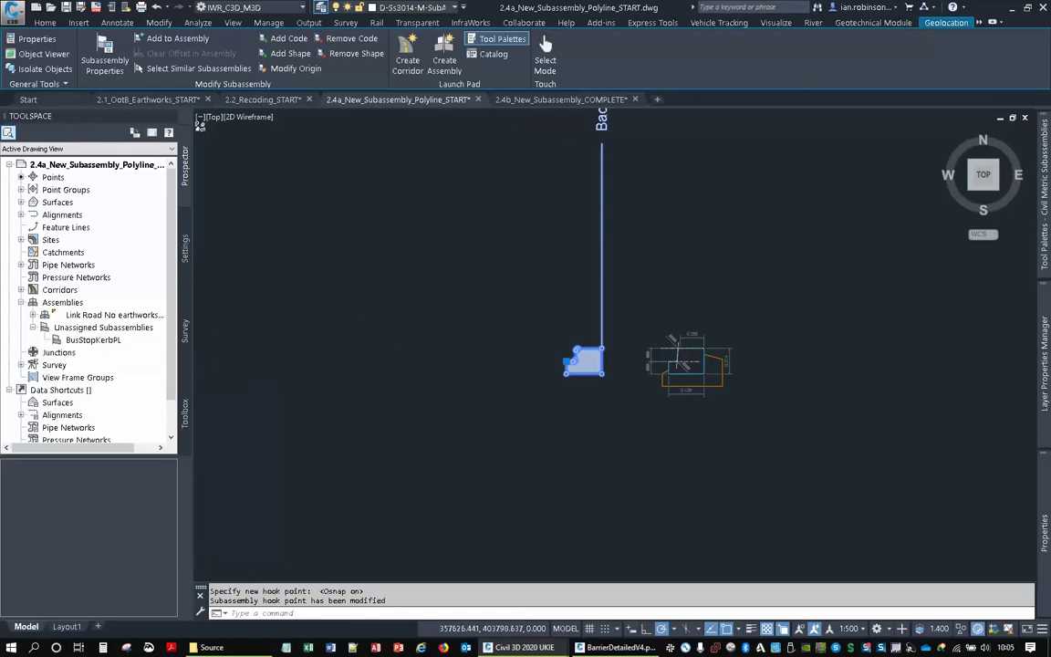
scroll(441, 359, down, 2)
middle_drag(441, 358, 774, 399)
scroll(566, 379, down, 1)
scroll(429, 371, up, 6)
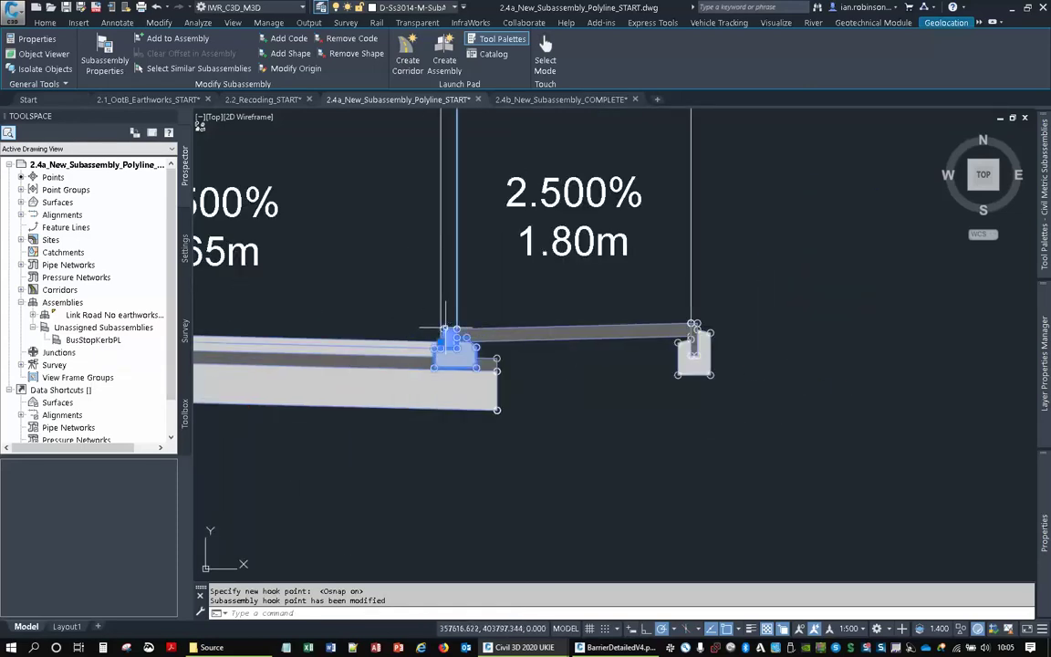
Restore the accidentally erased items with OOPS and select BusStopKerbPL.
key(Escape)
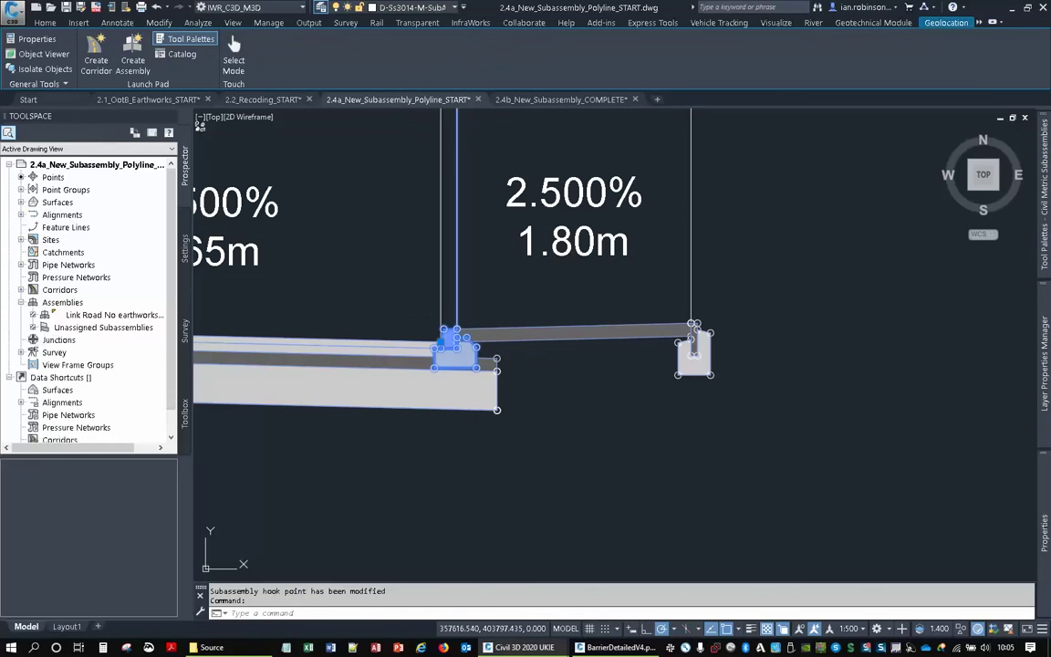
key(Delete)
scroll(548, 335, down, 5)
scroll(669, 317, down, 2)
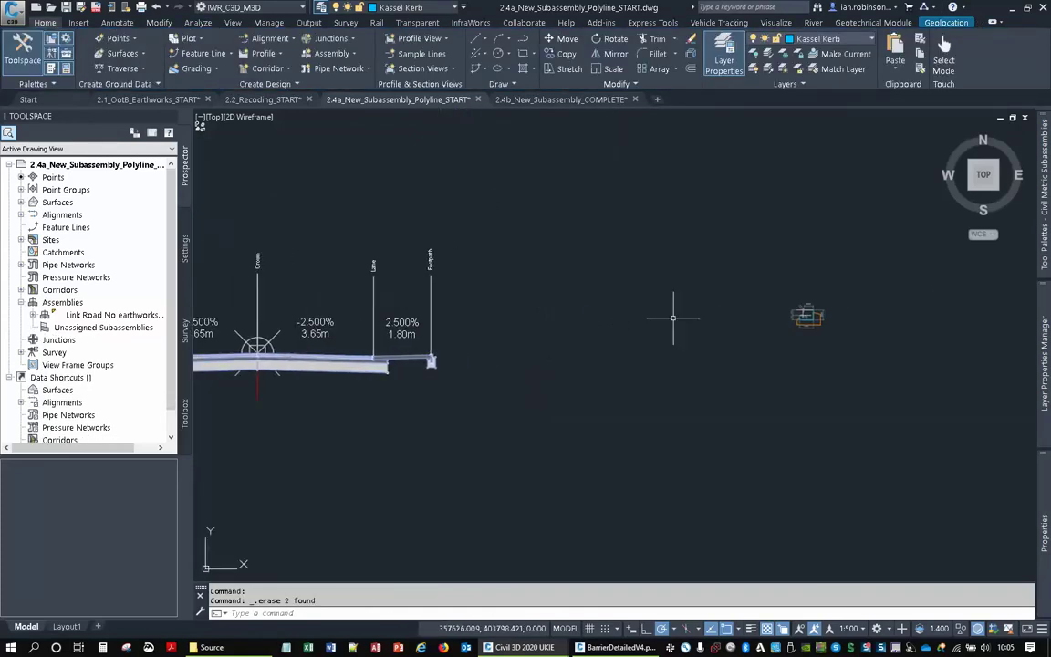
scroll(730, 324, down, 3)
scroll(752, 324, up, 2)
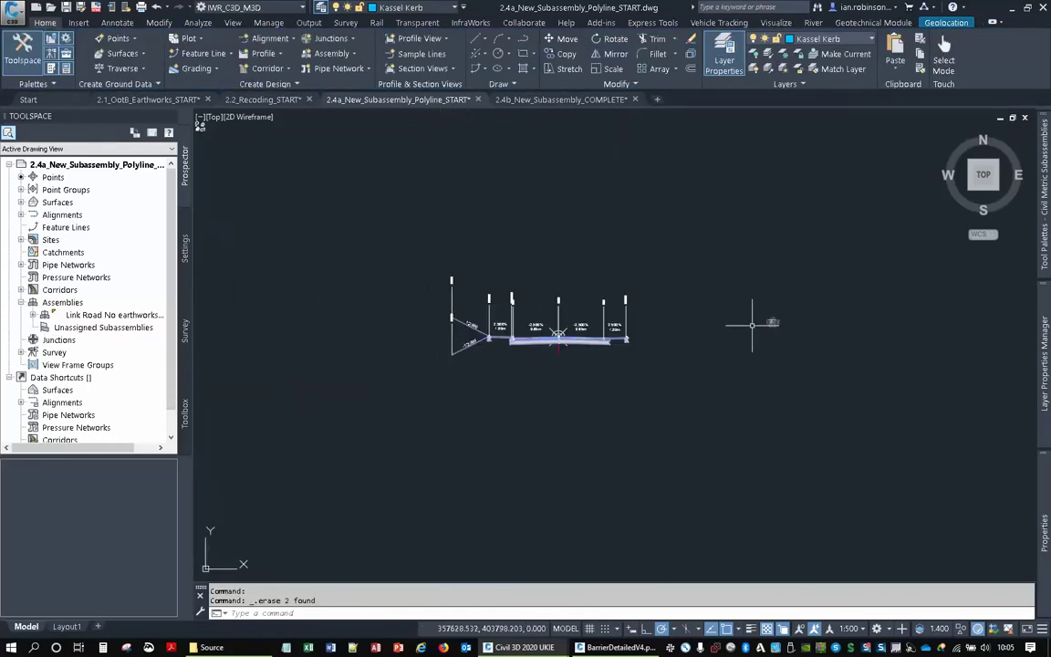
text(oops)
key(Return)
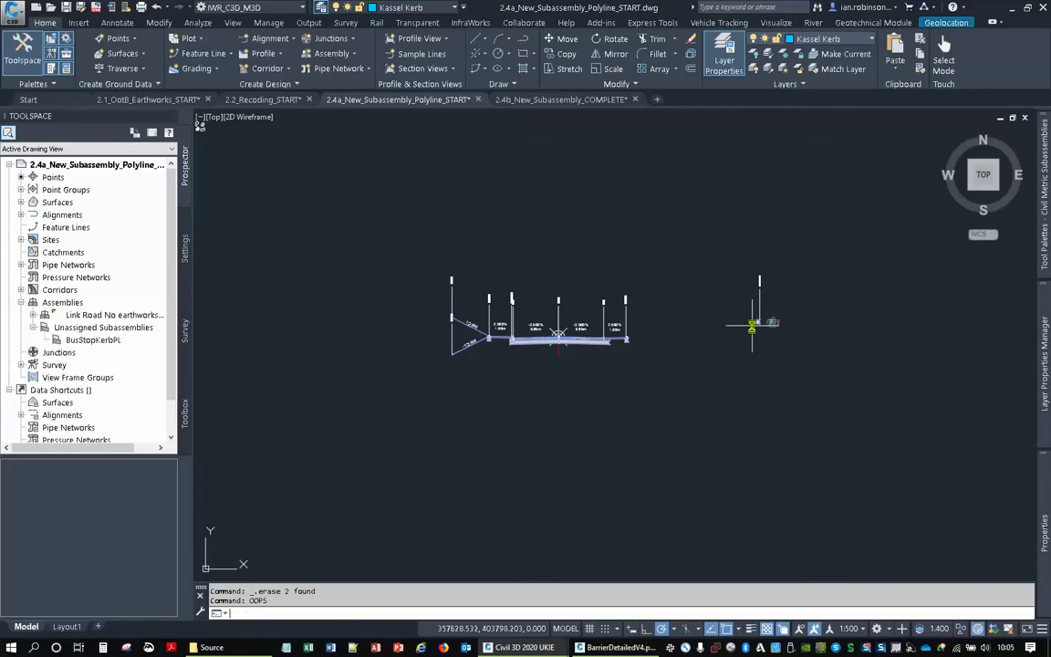
scroll(767, 321, up, 3)
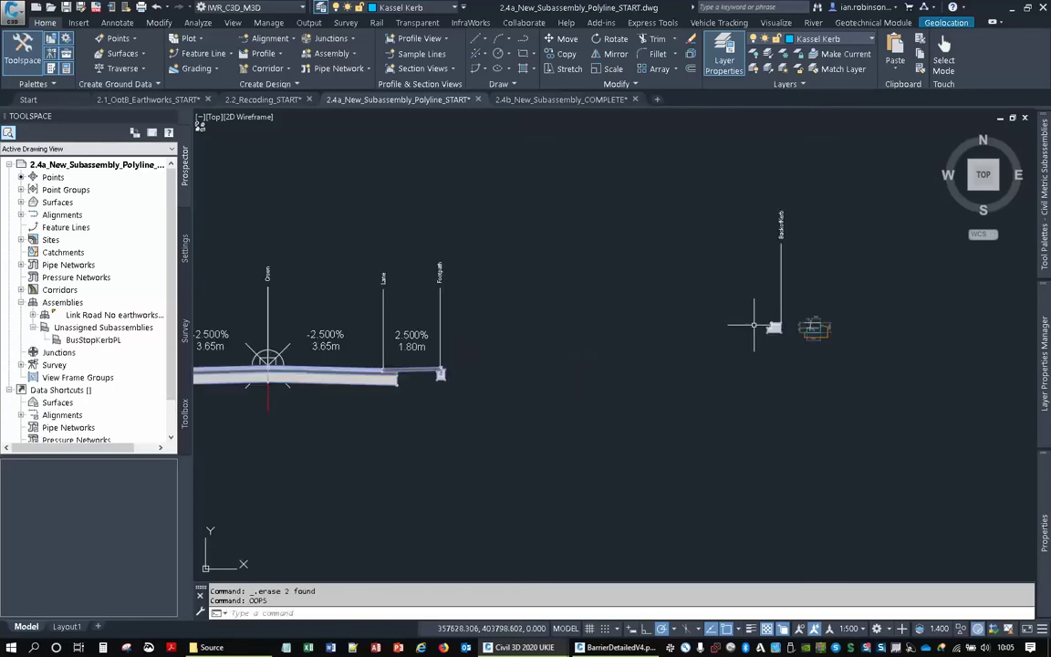
key(Escape)
key(Escape)
click(774, 328)
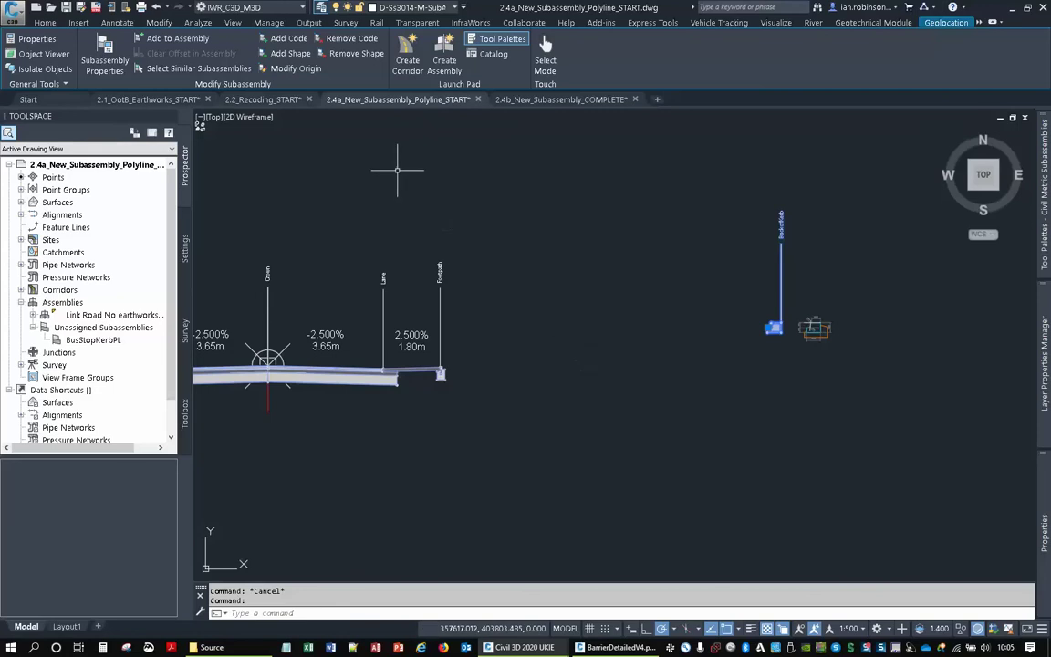
Attach BusStopKerbPL to the assembly at the lane's outer marker.
click(175, 43)
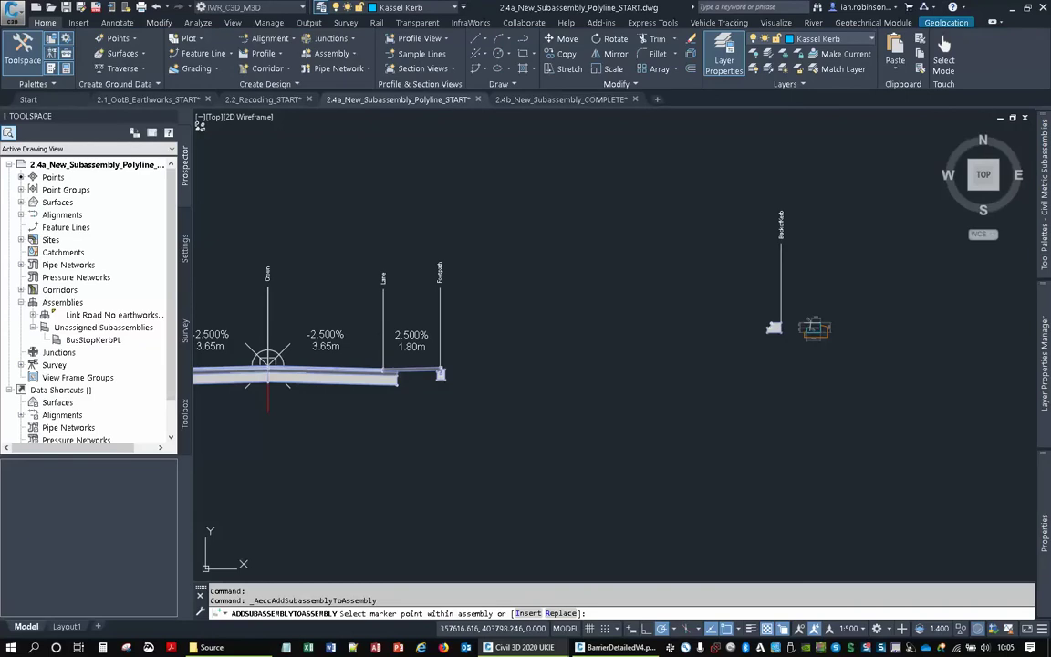
click(398, 371)
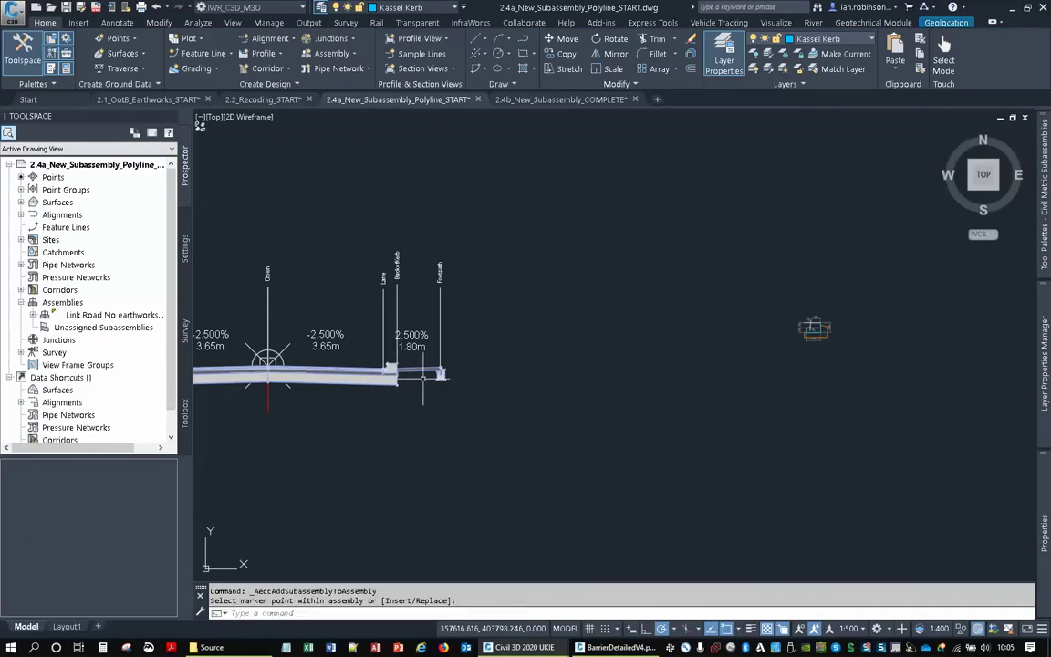
scroll(424, 377, up, 5)
key(Escape)
Relocate the footpath subassembly onto the kerb's marker point.
click(446, 434)
click(394, 343)
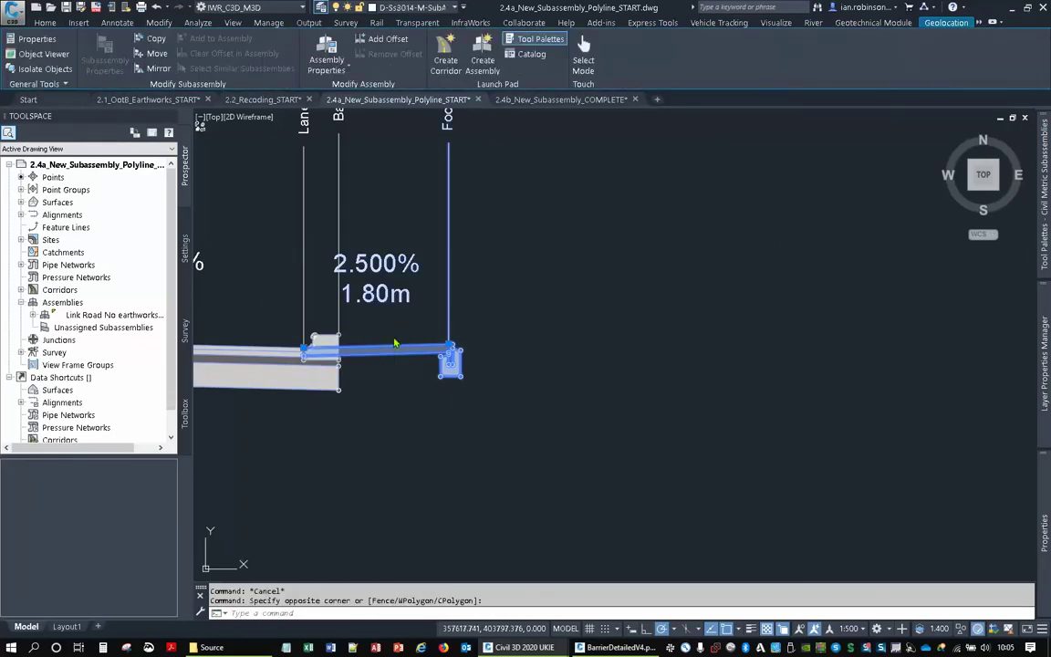
right_click(396, 344)
click(438, 495)
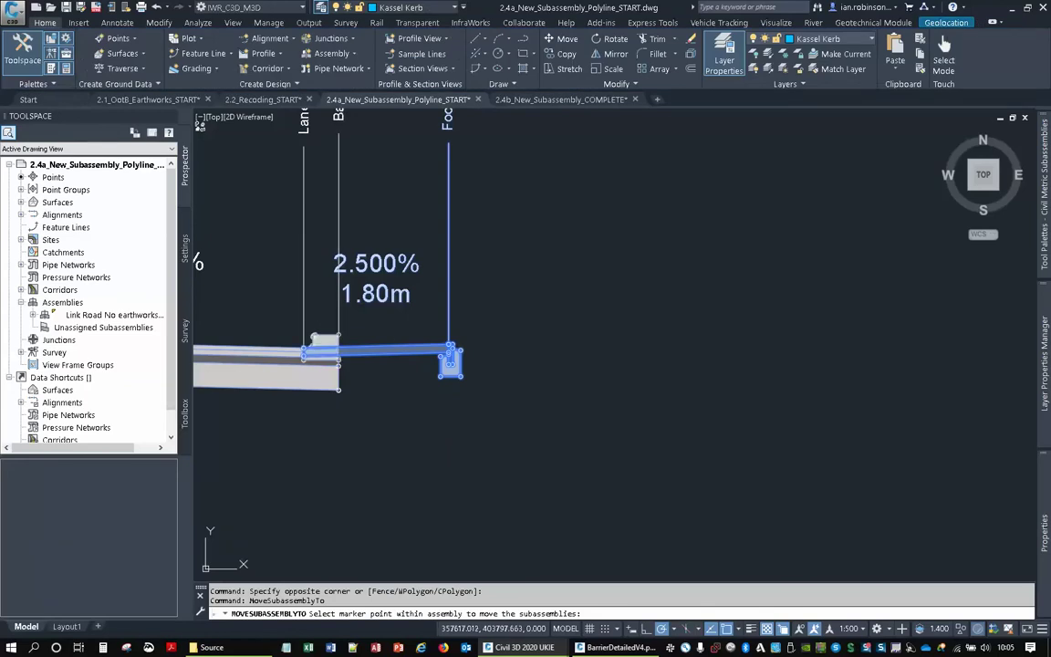
click(338, 339)
key(Escape)
Set the GenericPavementStructure Width to 1.490 in Properties, then clear the selection.
click(375, 321)
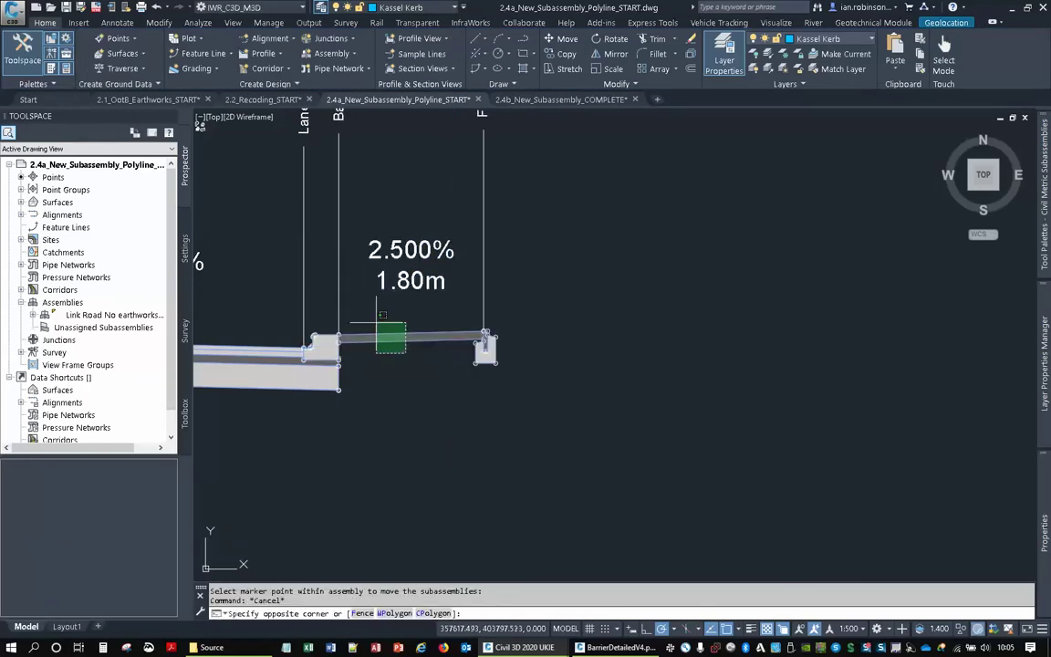
click(925, 446)
key(ctrl+1)
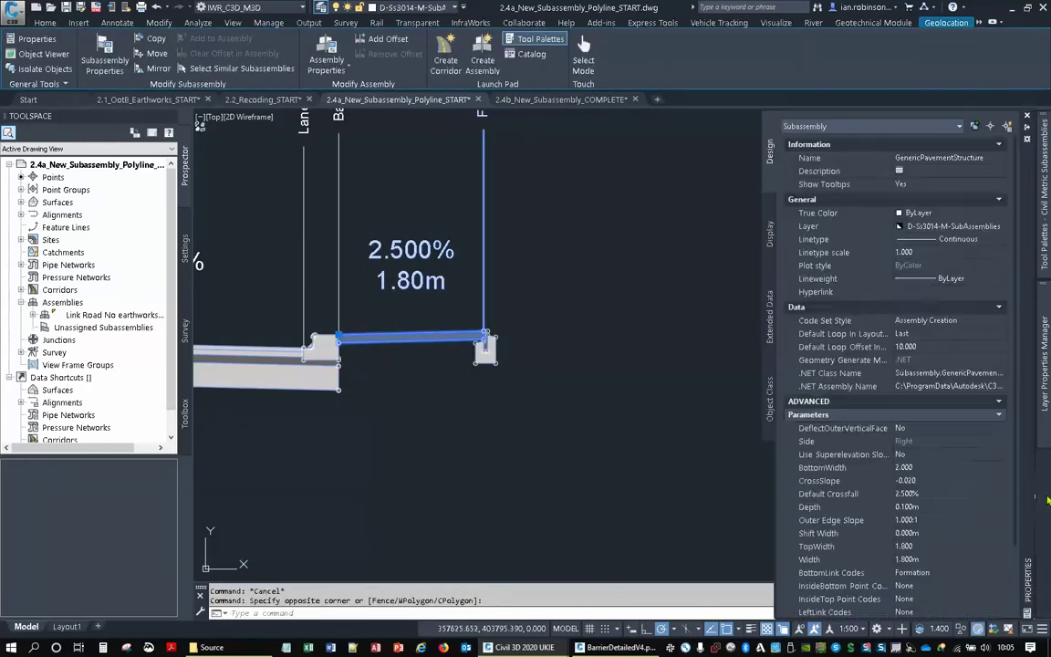
click(923, 559)
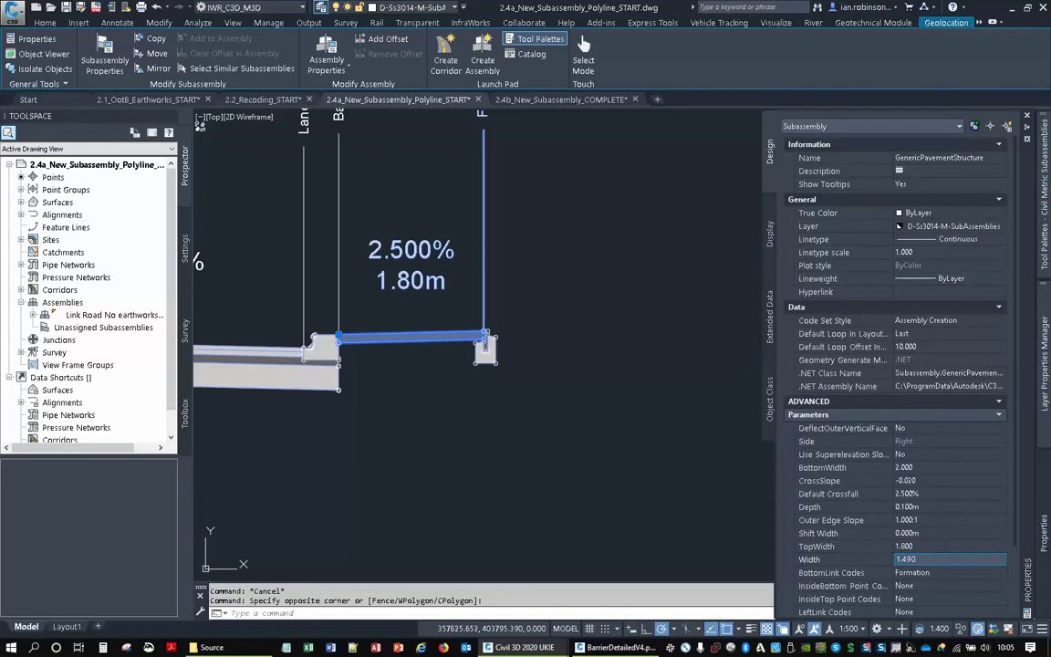
text(1.490)
key(Return)
scroll(511, 351, down, 5)
key(Escape)
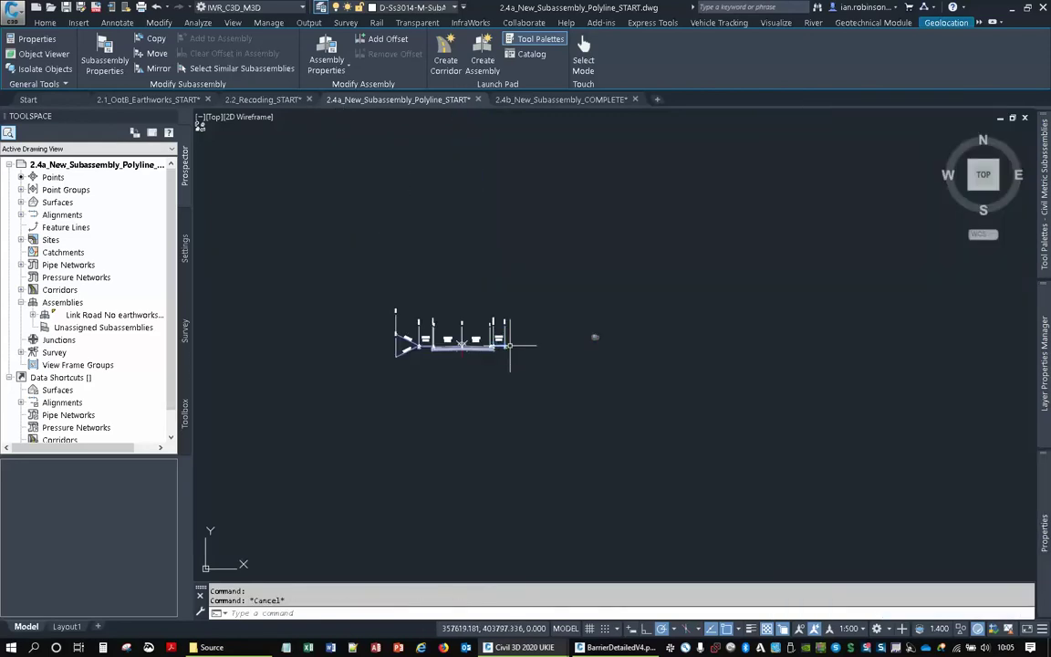
Inspect the New Link Road corridor, then switch to 2.4b_New_Subassembly_COMPLETE.dwg.
scroll(474, 329, down, 5)
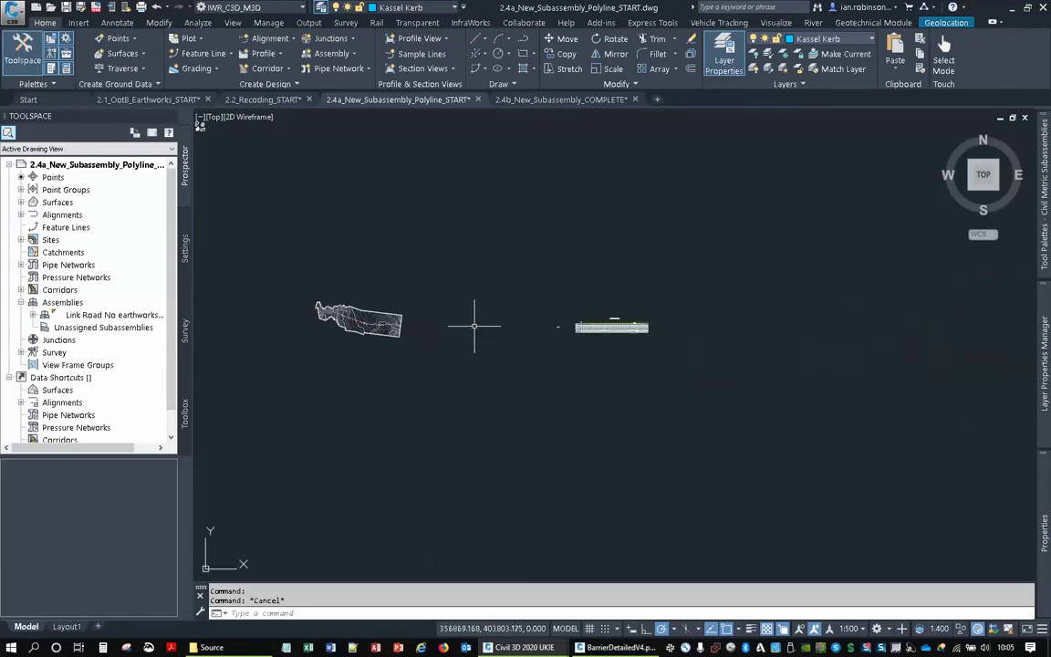
scroll(481, 317, up, 10)
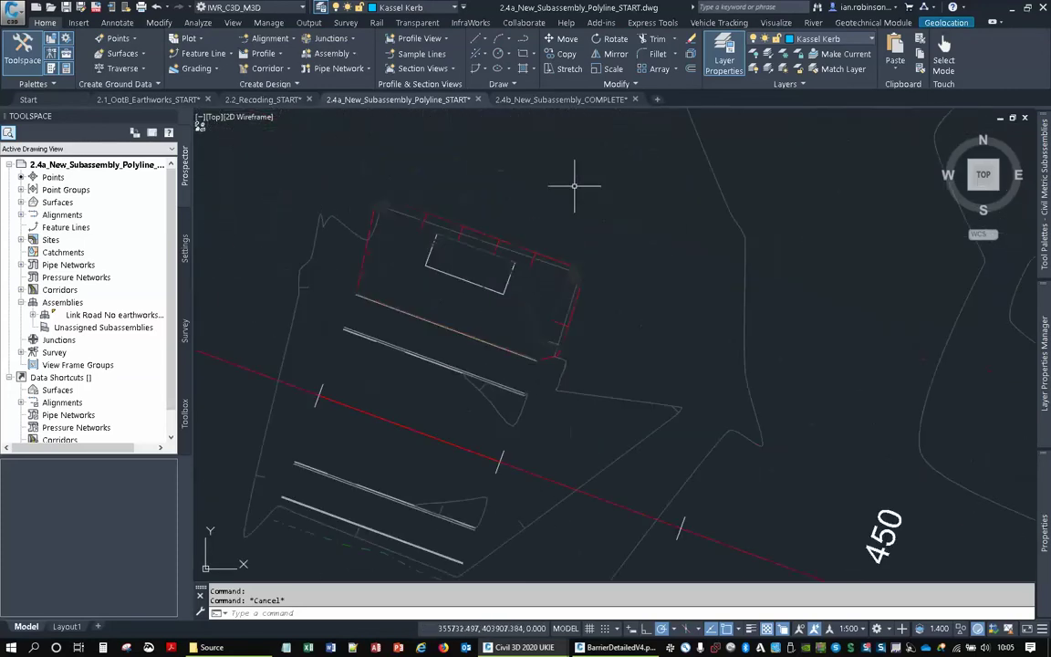
middle_drag(441, 329, 517, 258)
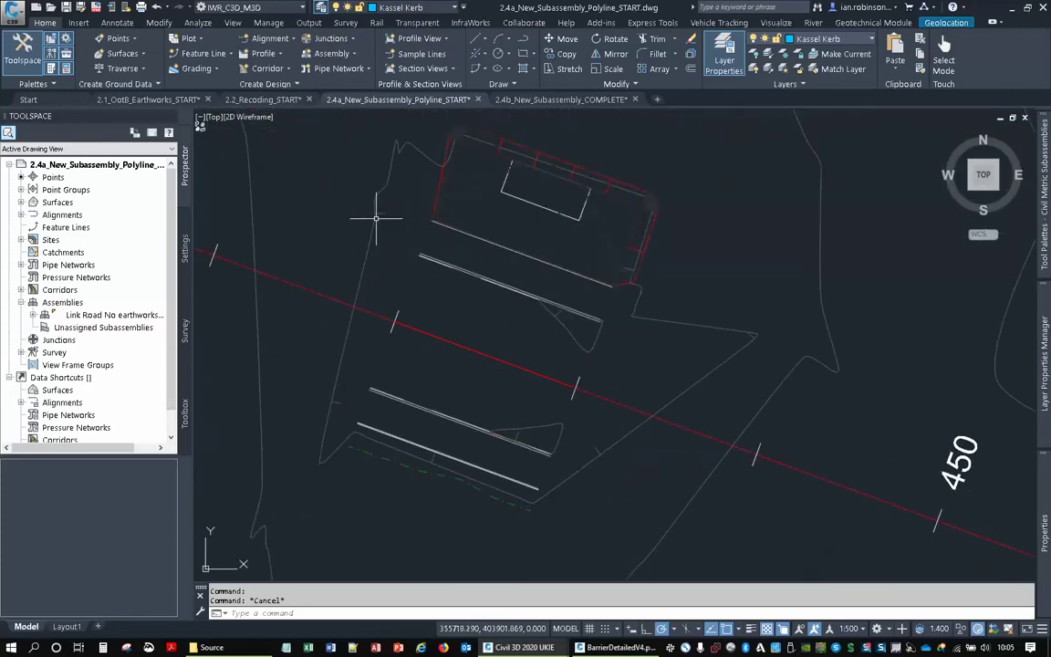
scroll(419, 244, up, 5)
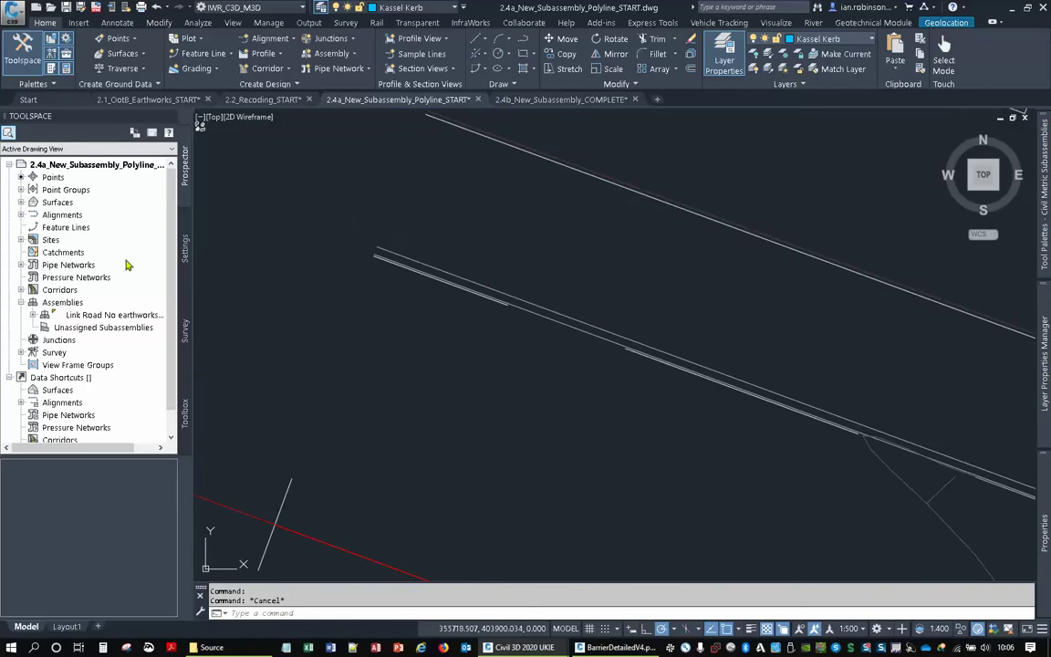
click(21, 289)
right_click(105, 339)
click(150, 357)
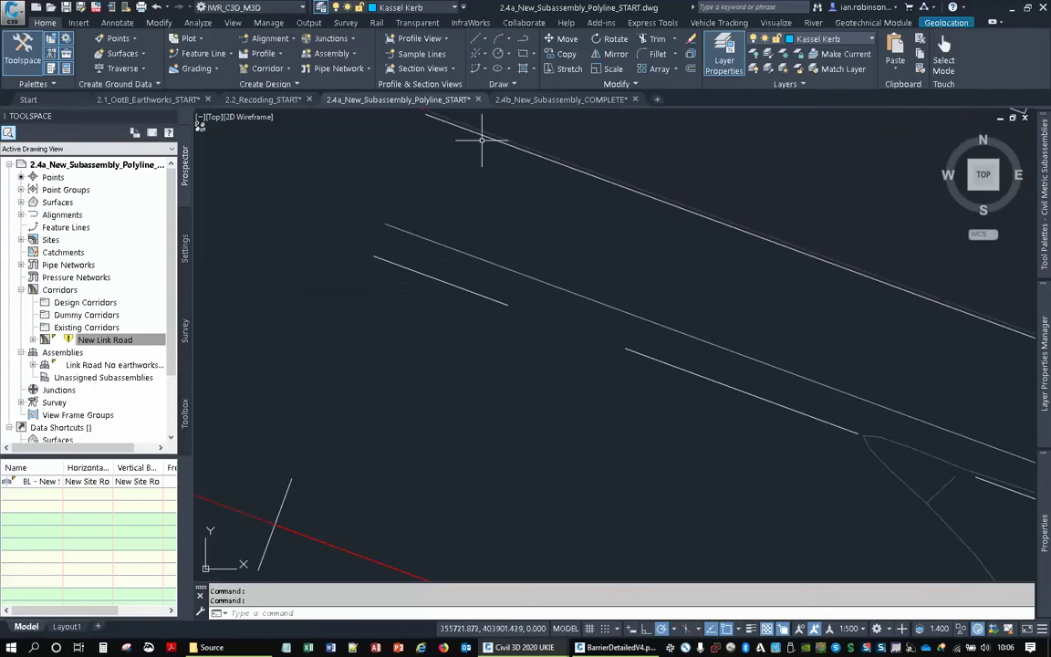
click(528, 99)
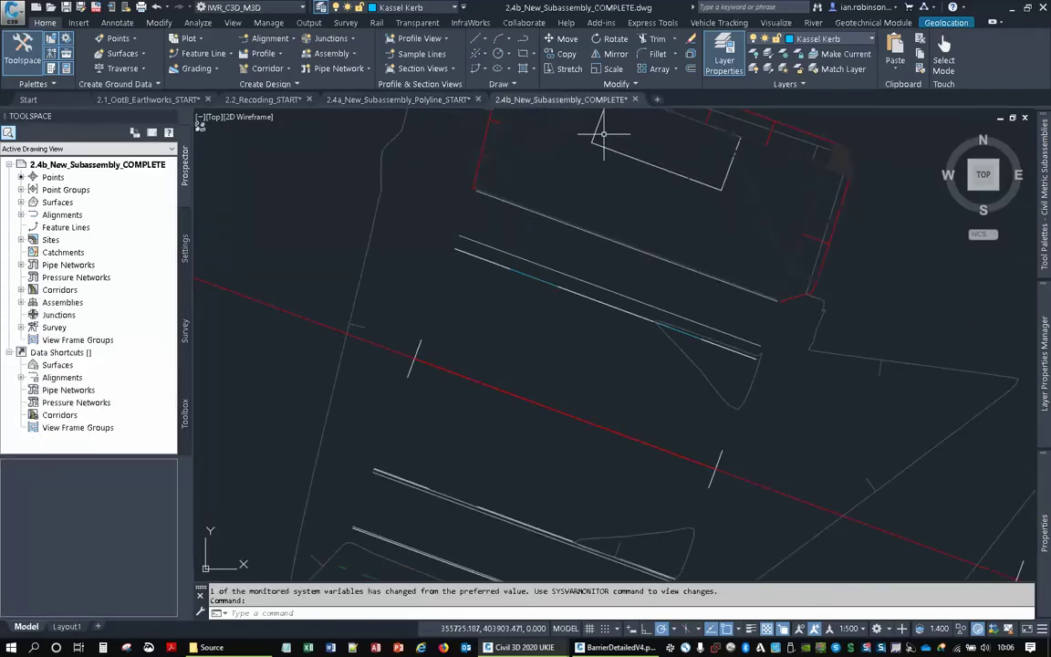
Select the bus stop corridor objects and open them in the Object Viewer.
click(598, 137)
click(551, 135)
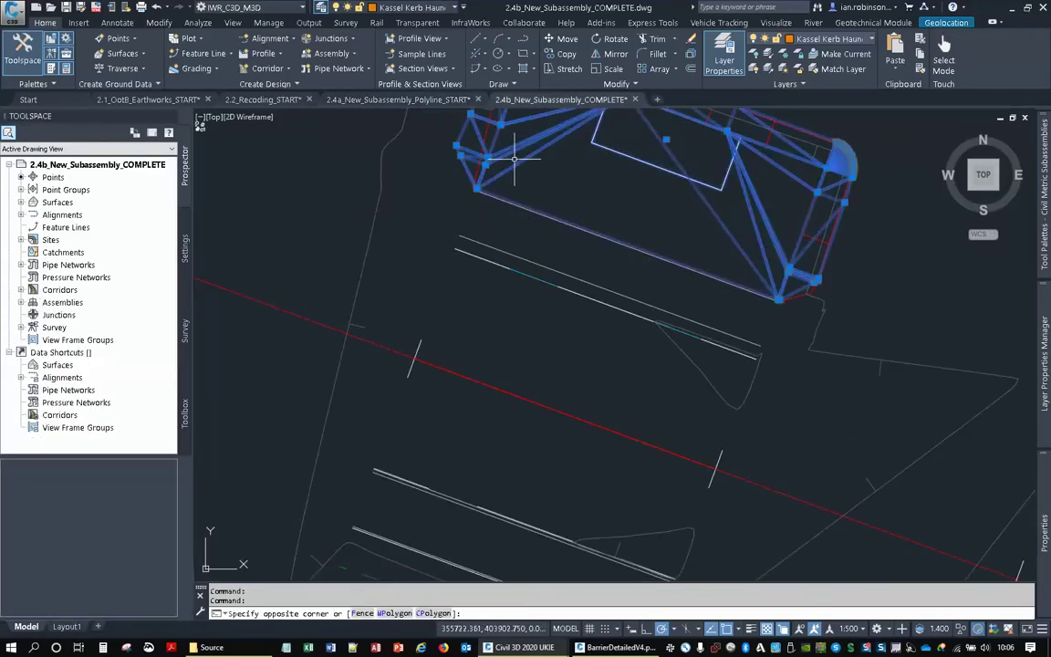
click(537, 210)
click(477, 235)
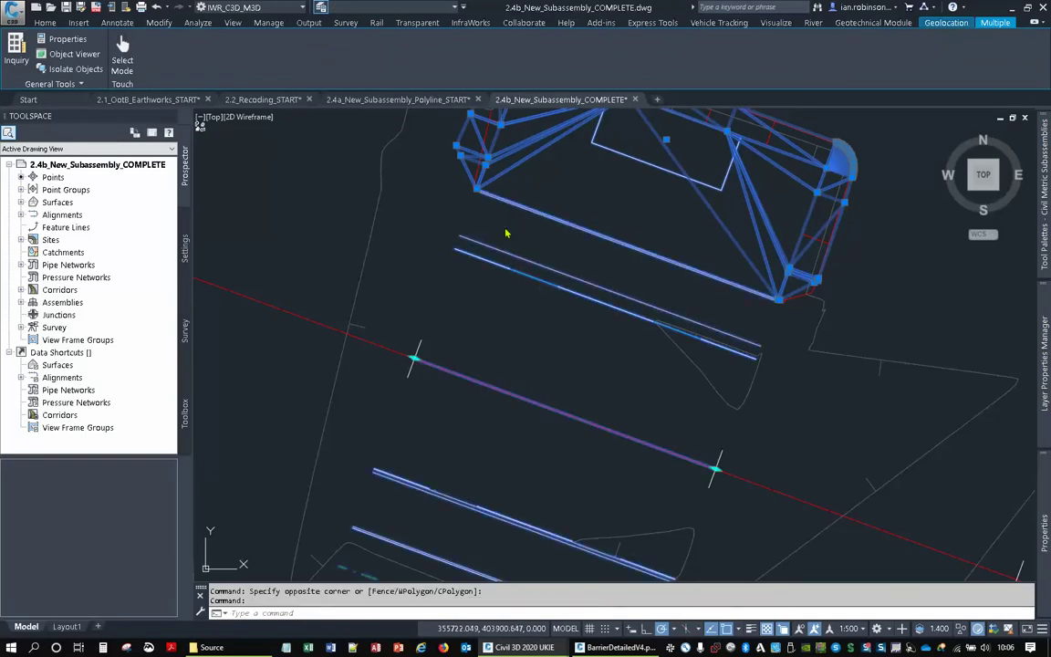
right_click(455, 205)
click(547, 334)
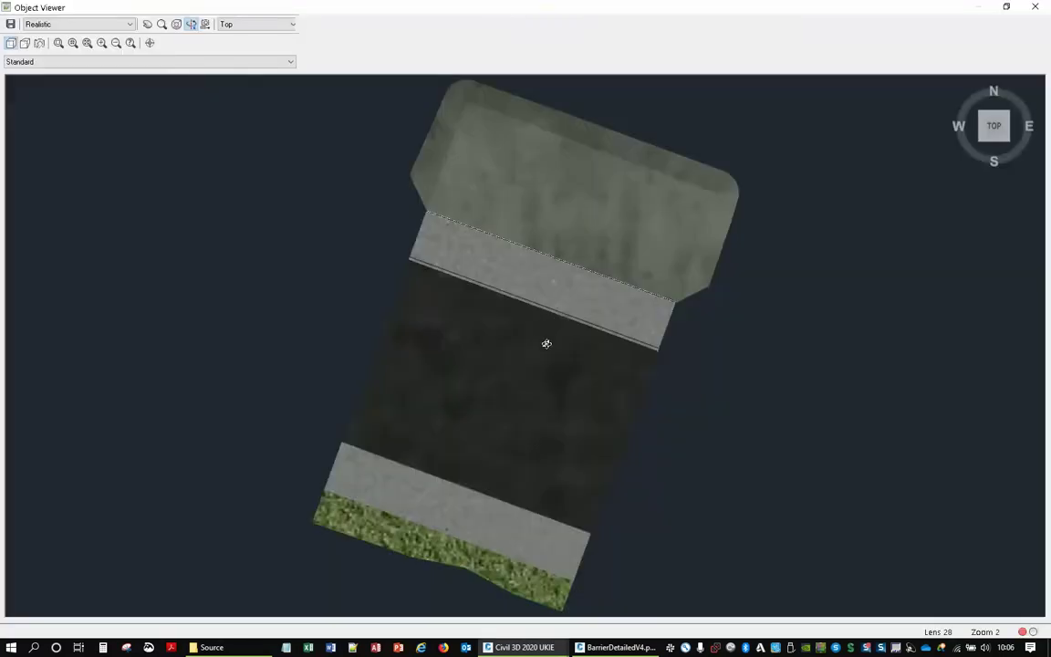
Orbit and zoom the 3D view to inspect the kerb edge, then close the viewer.
scroll(516, 349, up, 10)
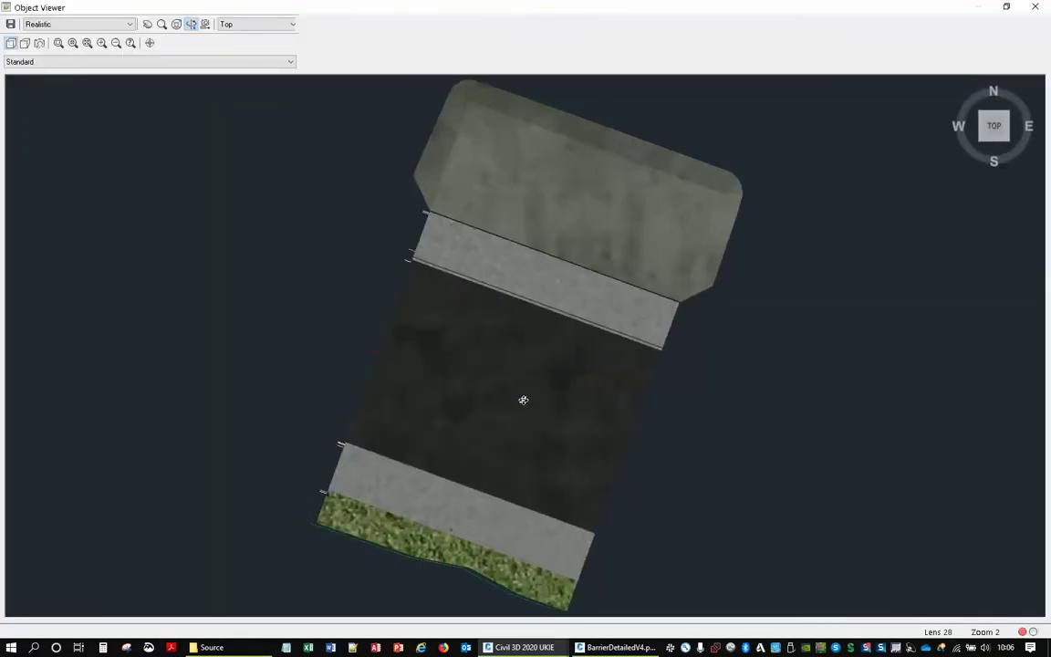
drag(521, 403, 415, 392)
scroll(425, 401, up, 5)
scroll(425, 401, down, 5)
middle_drag(446, 398, 522, 308)
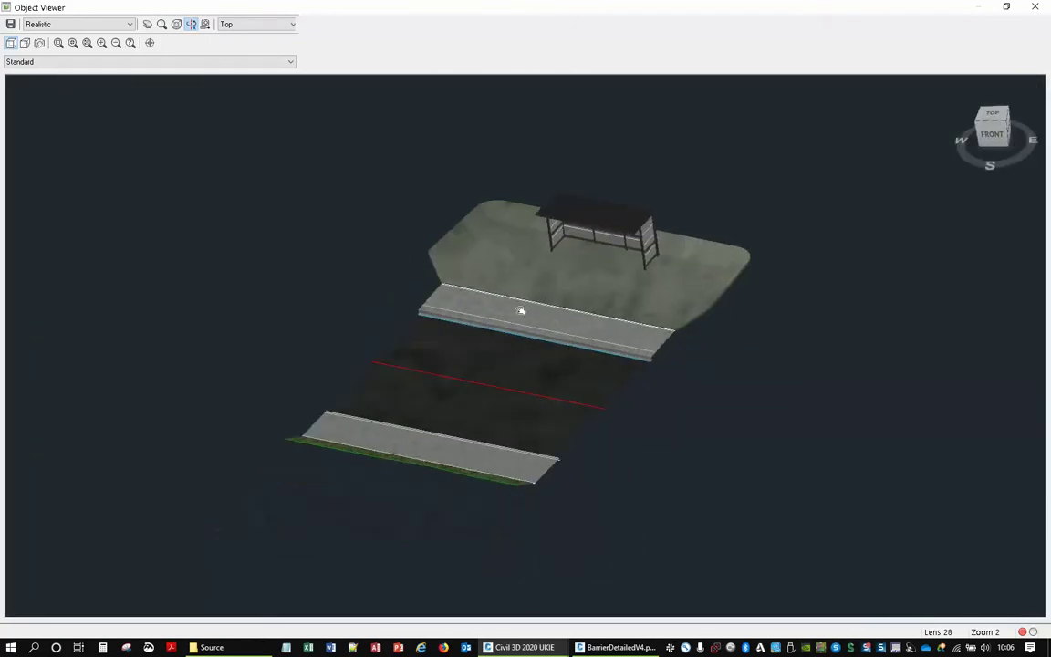
scroll(520, 311, up, 6)
drag(500, 293, 461, 341)
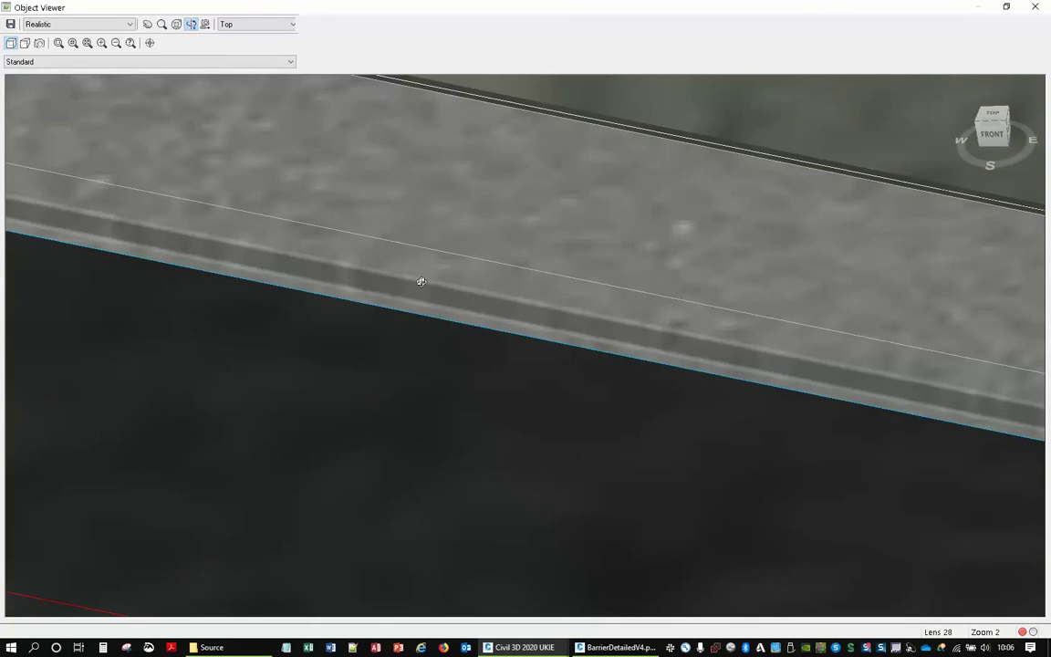
scroll(481, 206, down, 5)
scroll(481, 222, up, 5)
click(1035, 7)
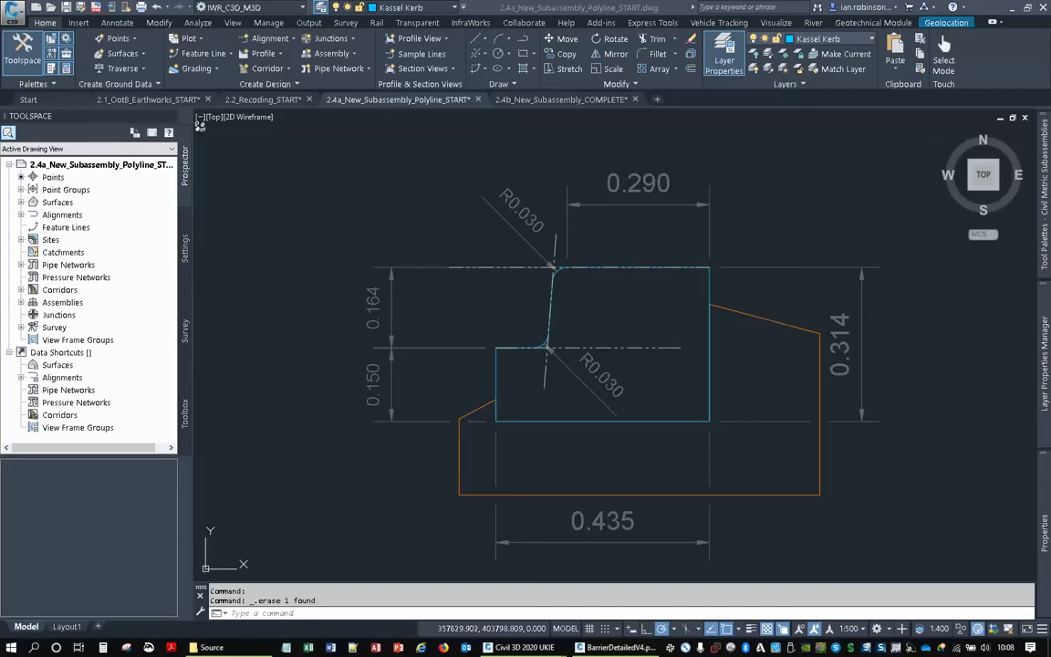
Create a new packet in Subassembly Composer and name the subassembly BusStopKerbV4.
key(alt+Tab)
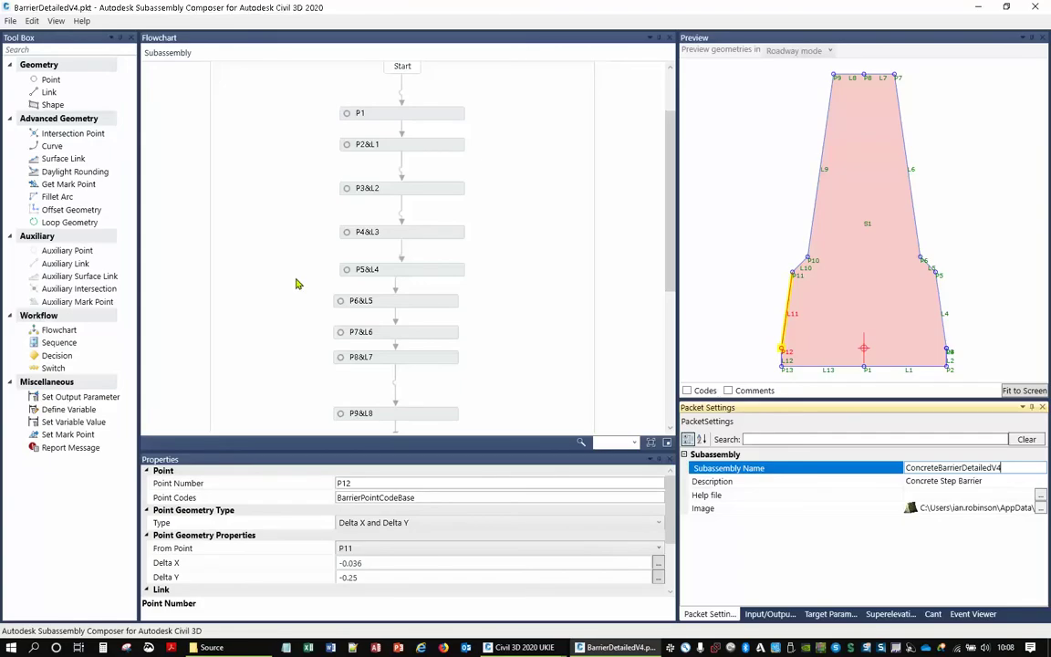
click(11, 20)
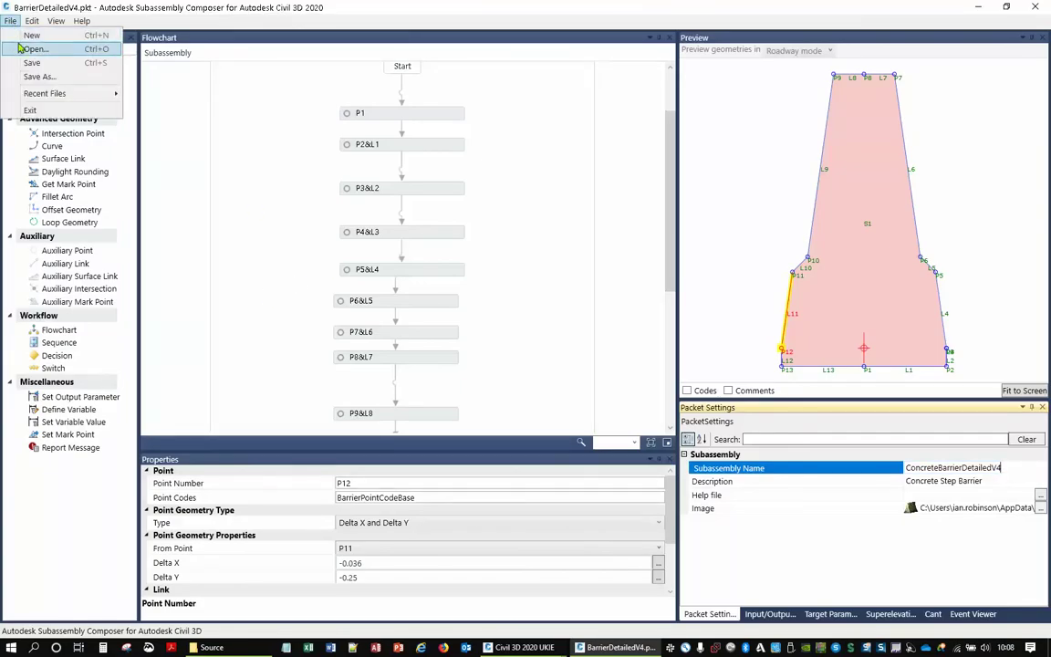
click(27, 32)
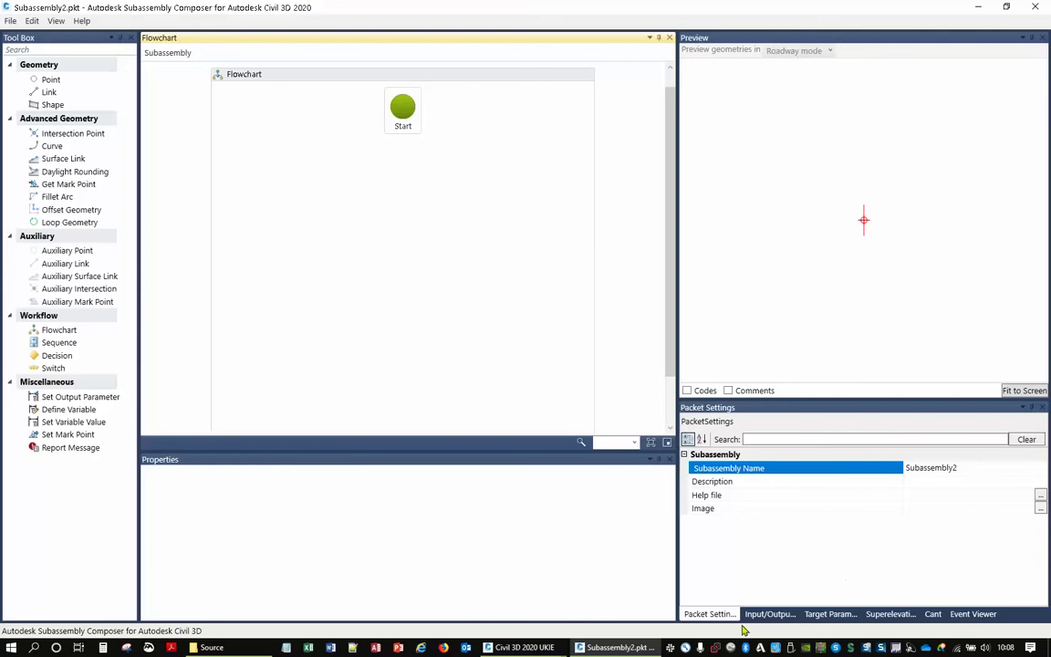
click(945, 468)
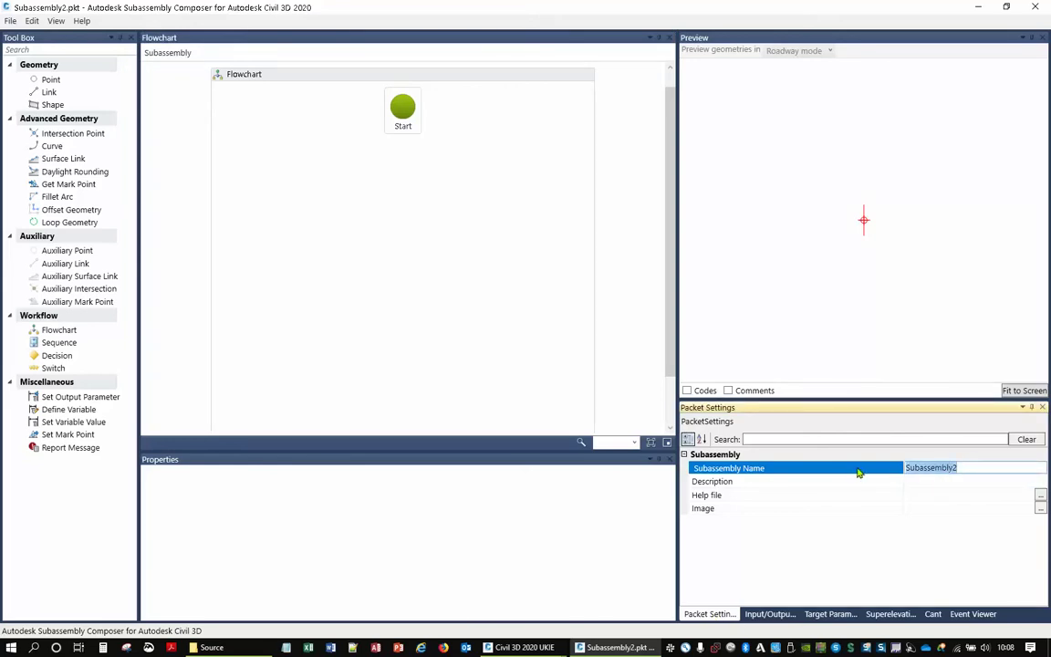
text(BusStopKe)
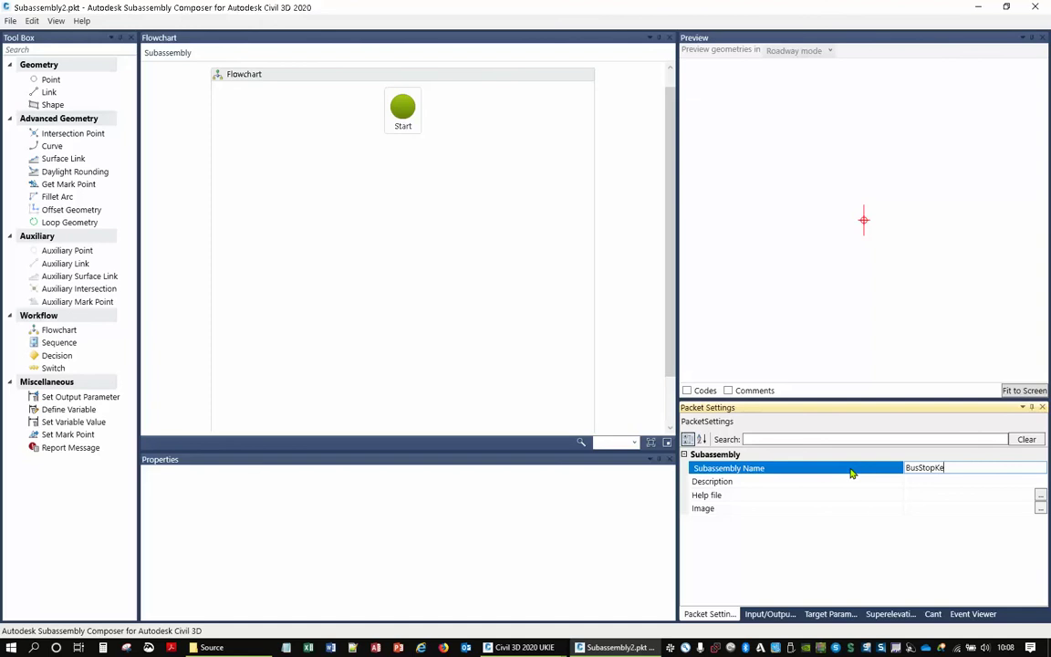
text(rbV4)
click(935, 483)
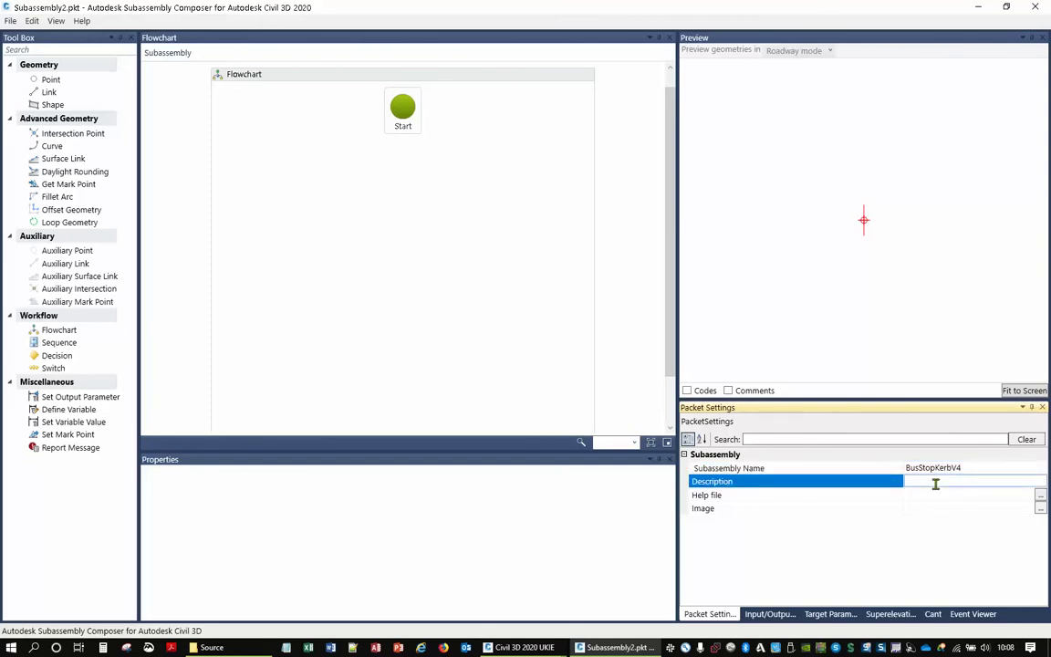
Cancel browsing for a Help file and open the file browser for the packet Image.
click(934, 495)
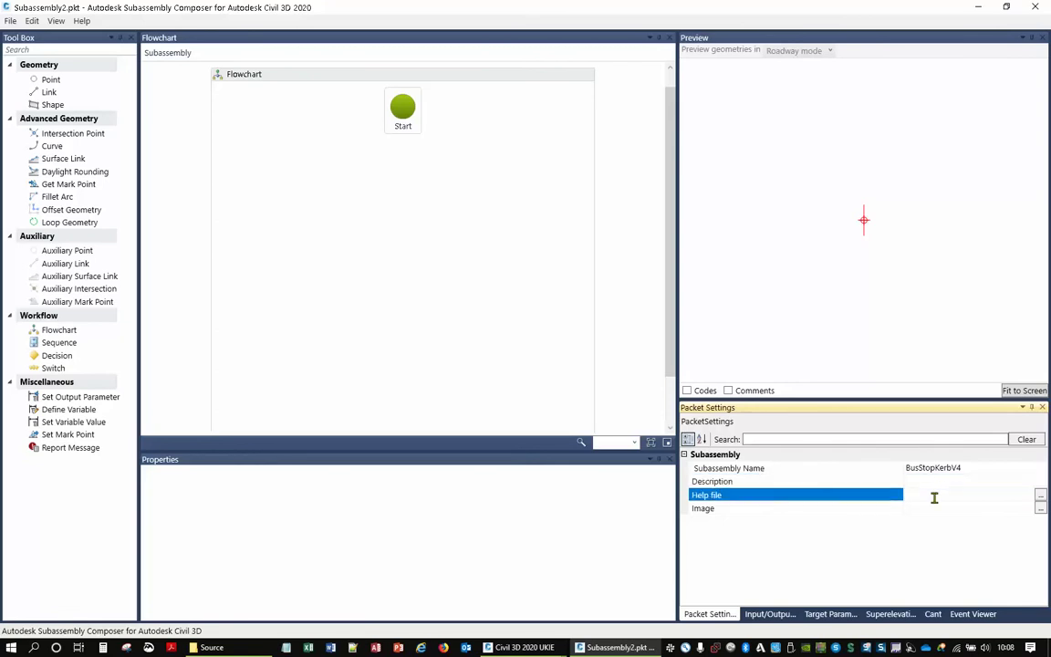
click(1039, 498)
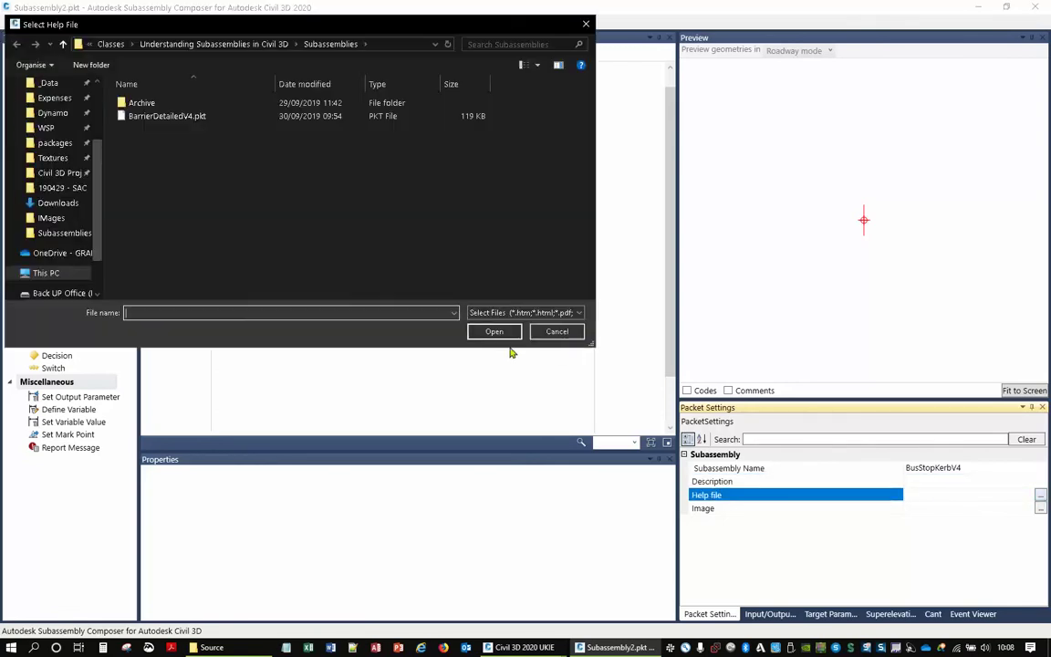
click(488, 312)
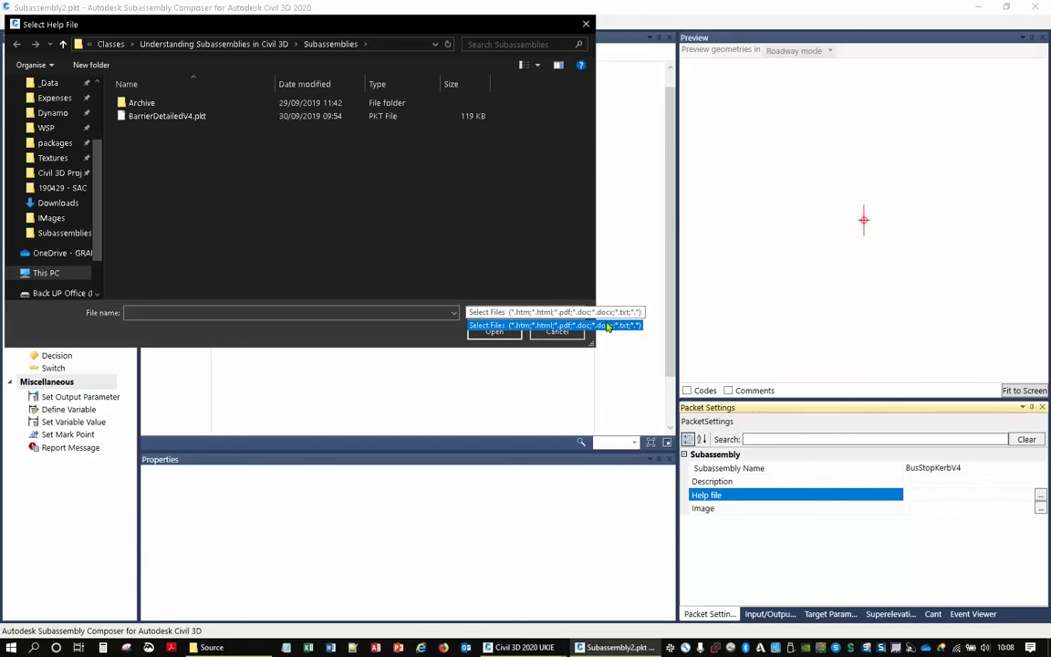
click(561, 208)
click(586, 24)
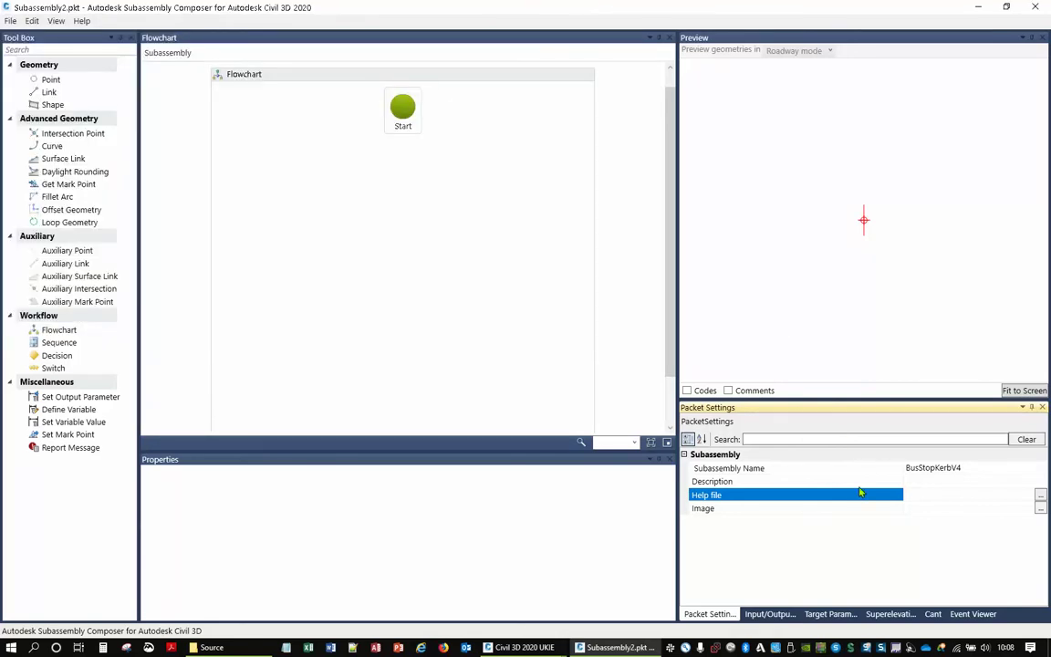
click(1007, 512)
click(1041, 508)
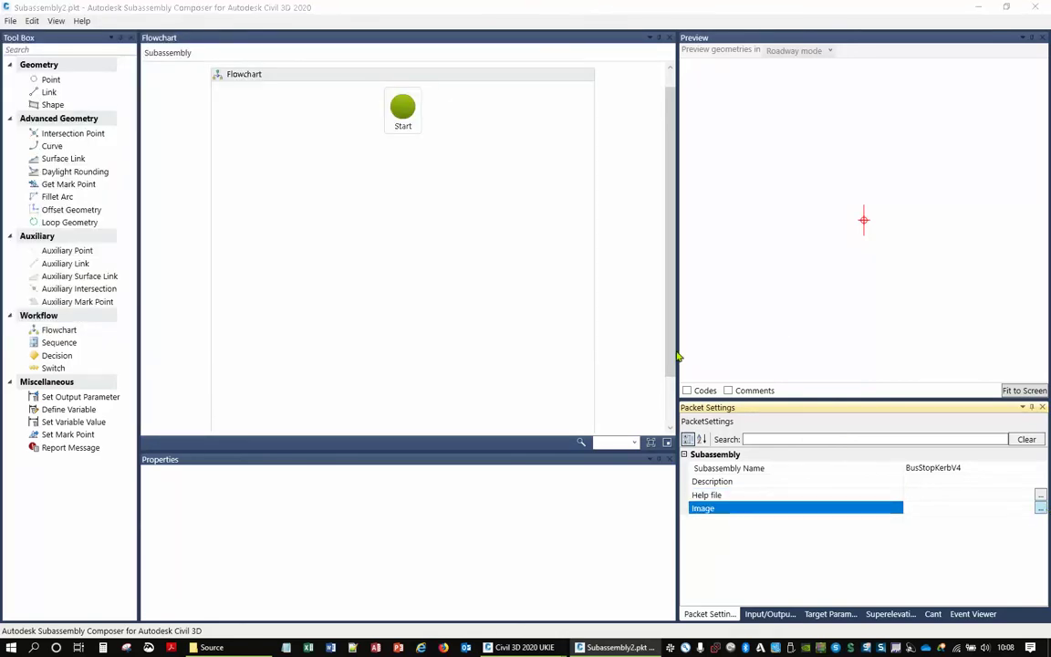
click(531, 314)
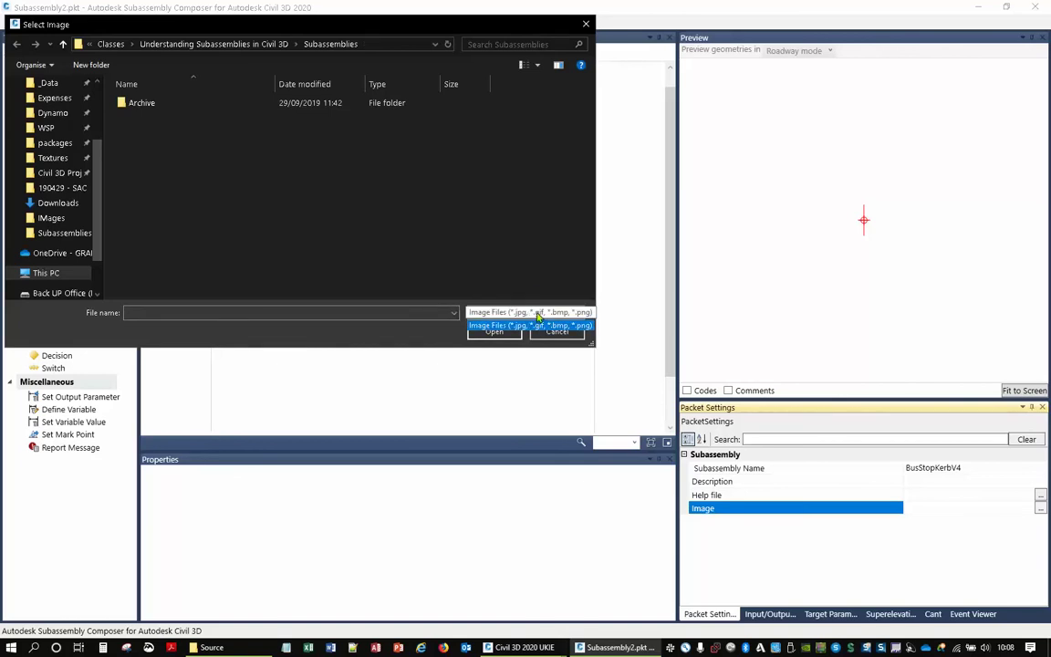
Leave the subassembly image unset and show the Input/Output Parameters.
click(527, 30)
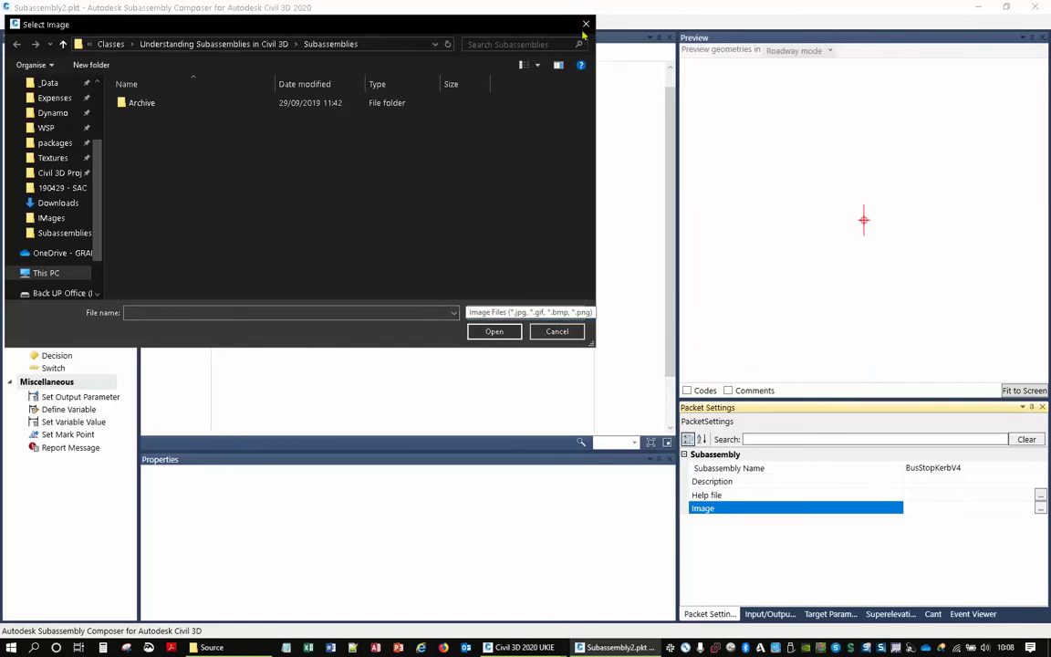
click(586, 25)
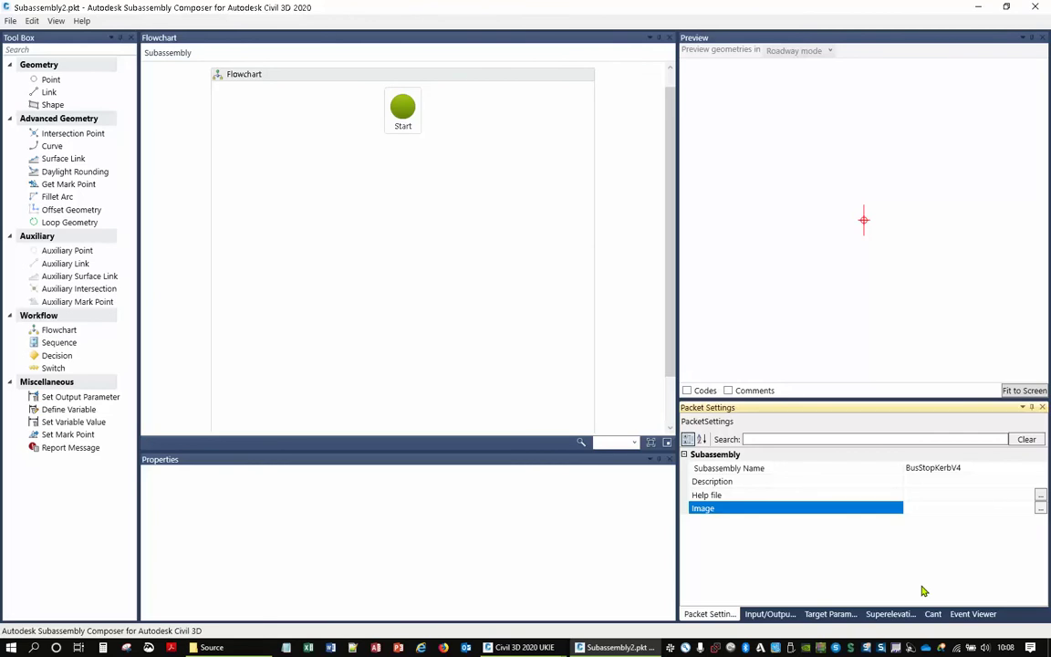
click(767, 614)
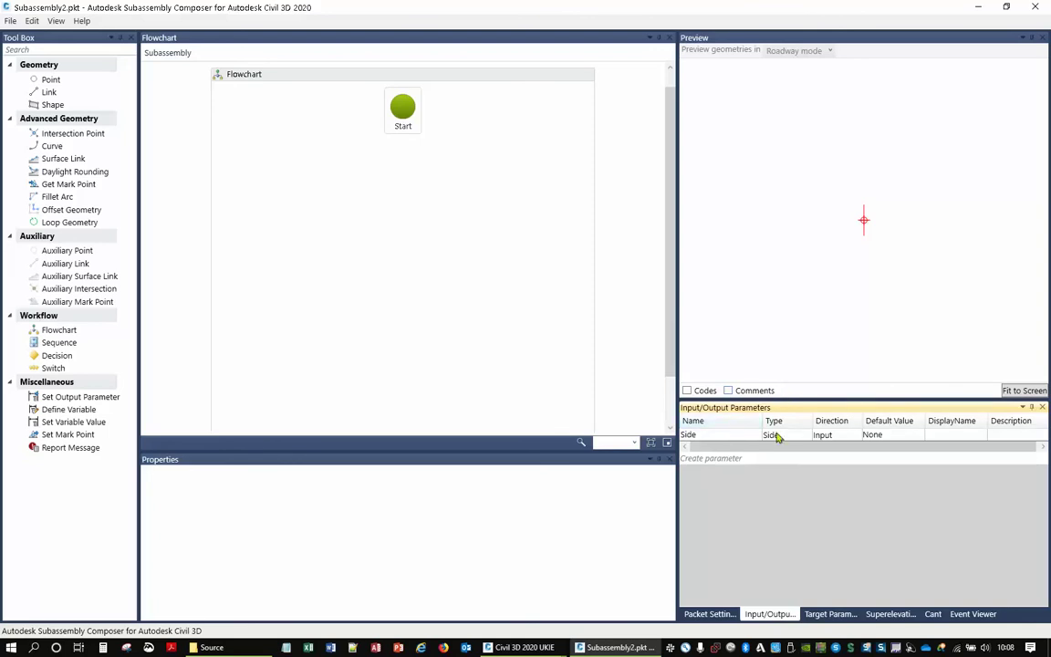
Default the Side input to Right and create a new parameter, Parameter2.
click(903, 436)
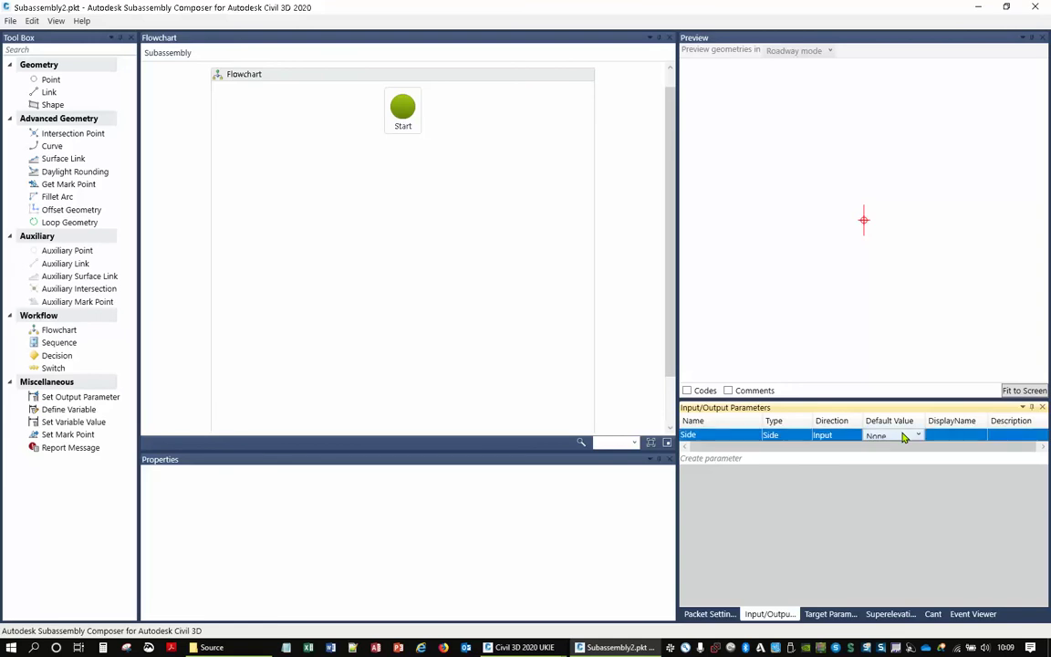
click(903, 436)
click(879, 461)
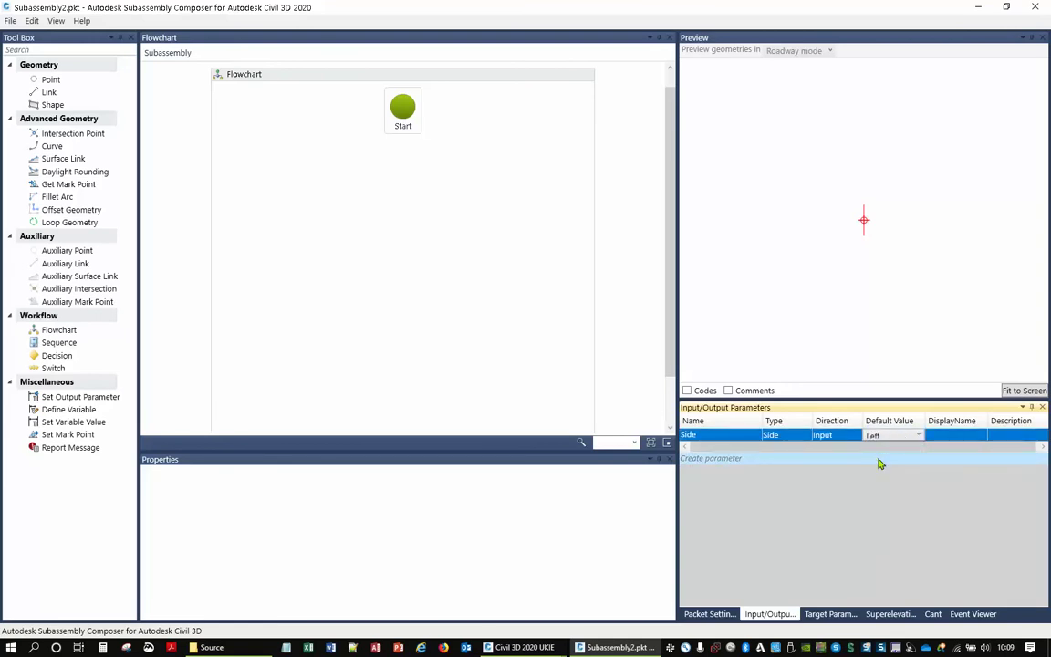
click(895, 436)
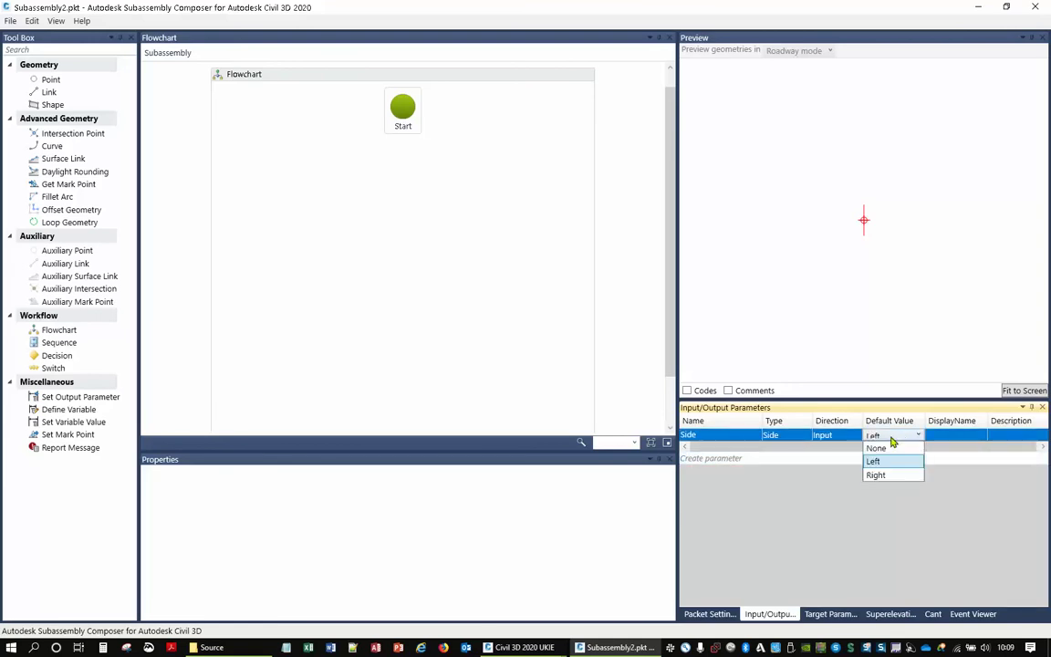
click(876, 476)
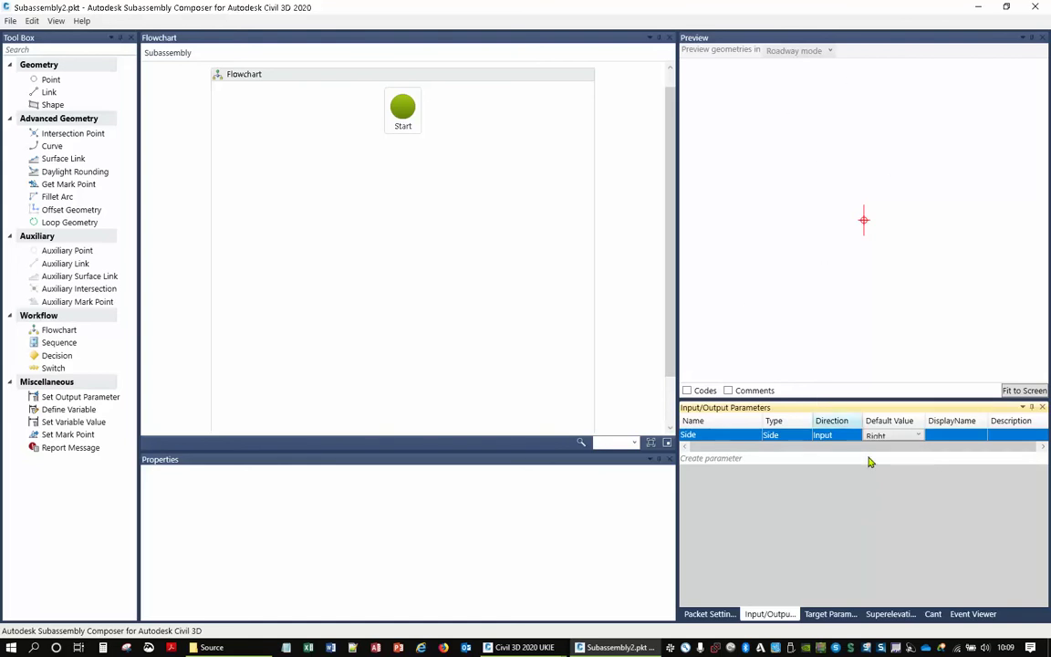
click(700, 460)
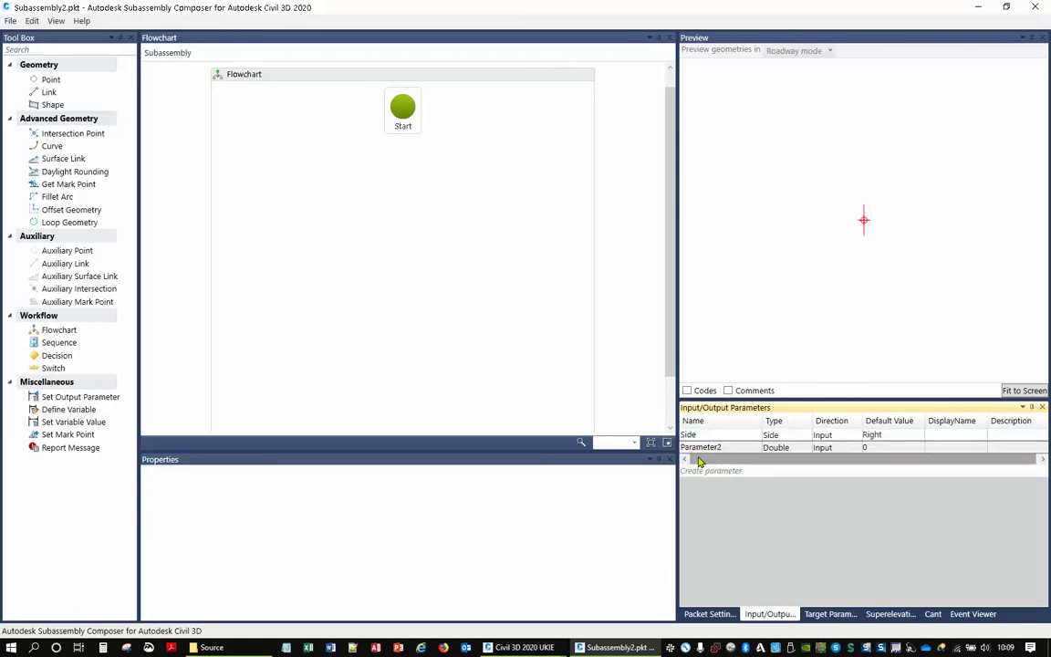
Switch to the 2.4a_New_Subassembly_Polyline_START drawing in Civil 3D.
mouse_move(548, 648)
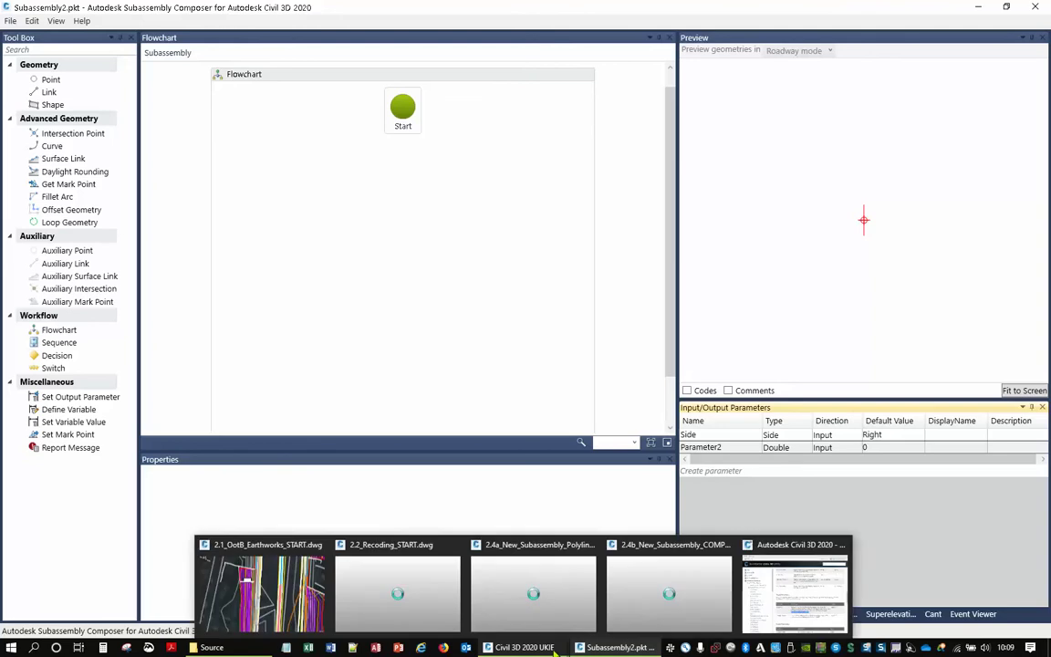
click(567, 594)
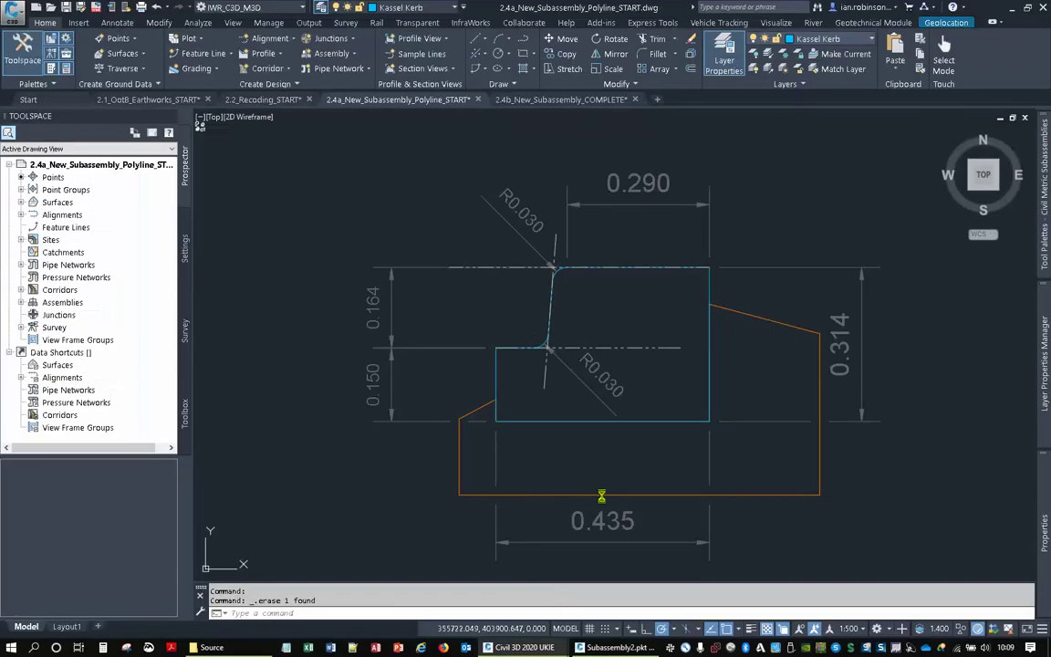
key(ctrl)
key(ctrl)
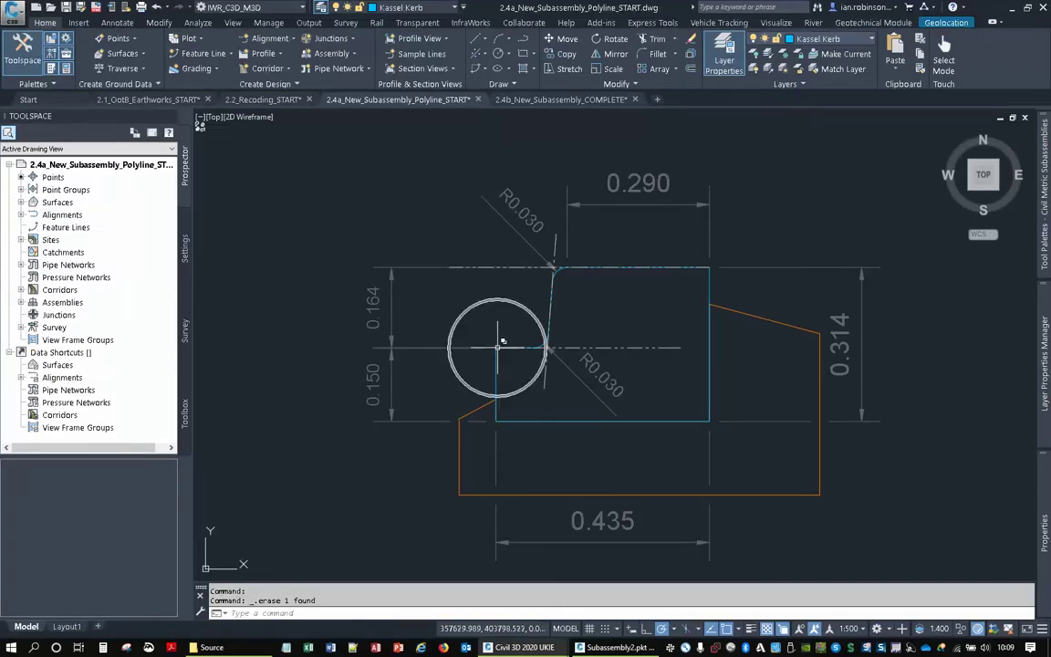
key(ctrl)
key(ctrl)
key(ctrl)
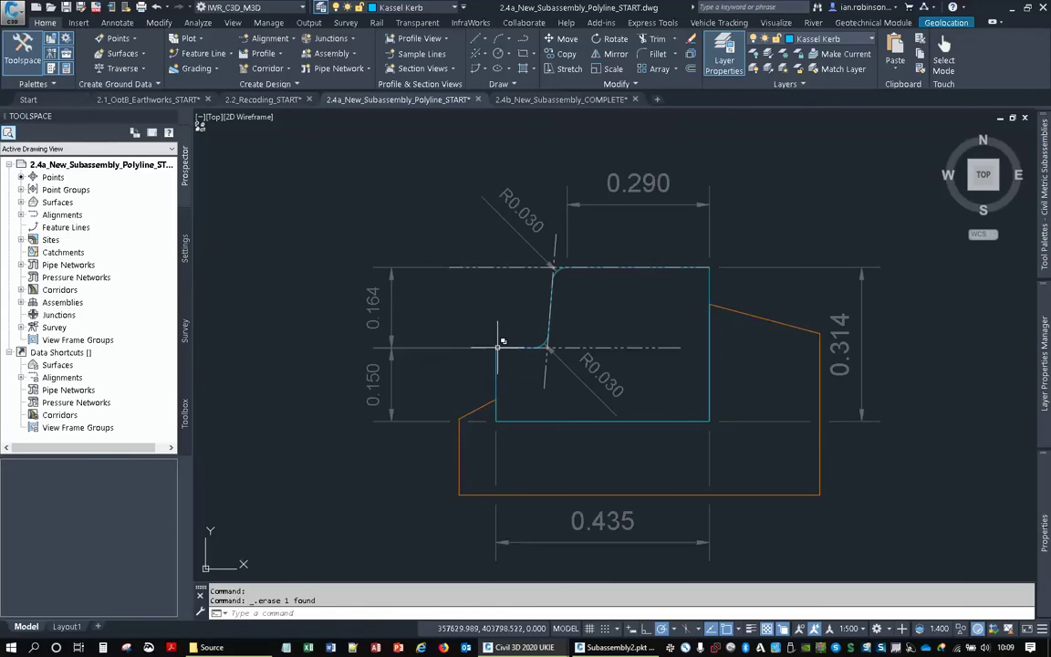
key(ctrl)
key(ctrl)
key(ctrl)
key(ctrl)
Rename Parameter2 to ShowInsidePTCode, make it Yes\No, and keep its default Yes.
click(617, 647)
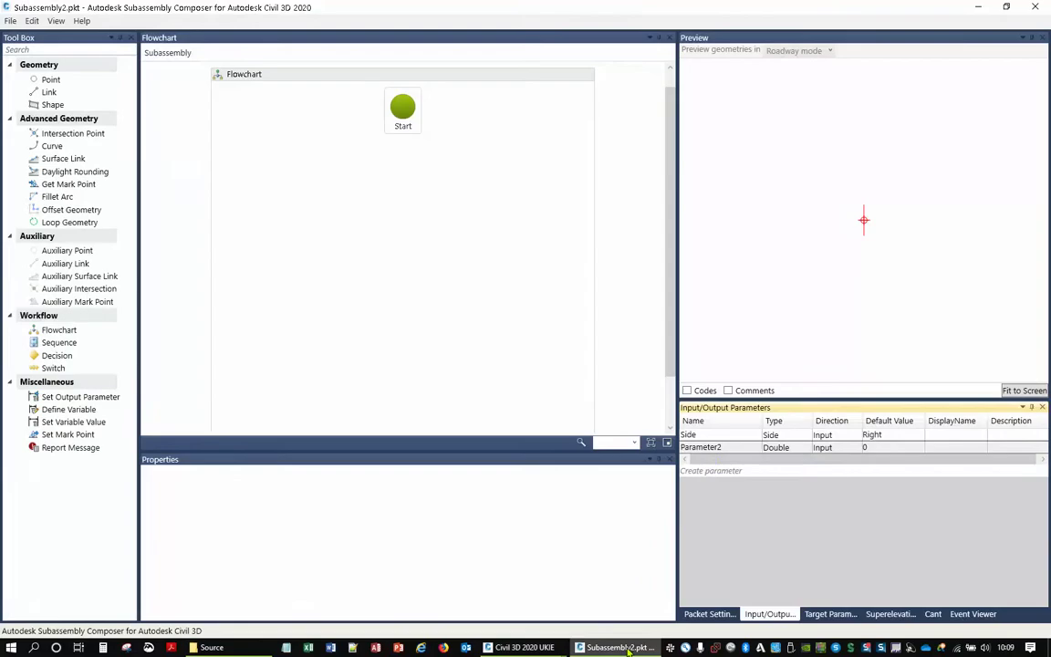
click(721, 448)
click(730, 447)
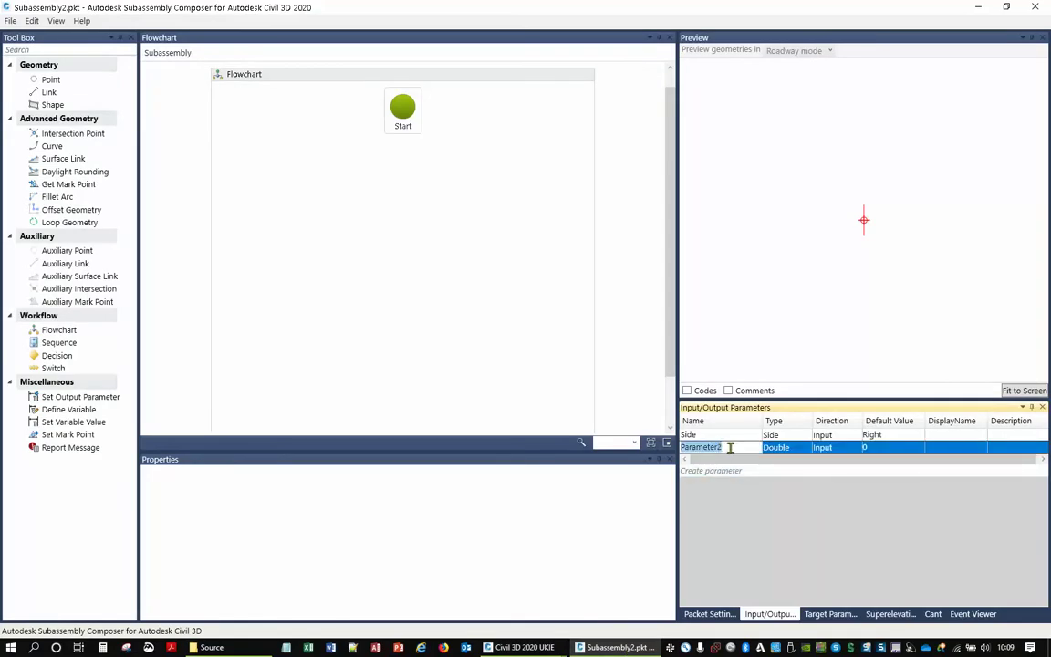
text(ShowInsidePTCode)
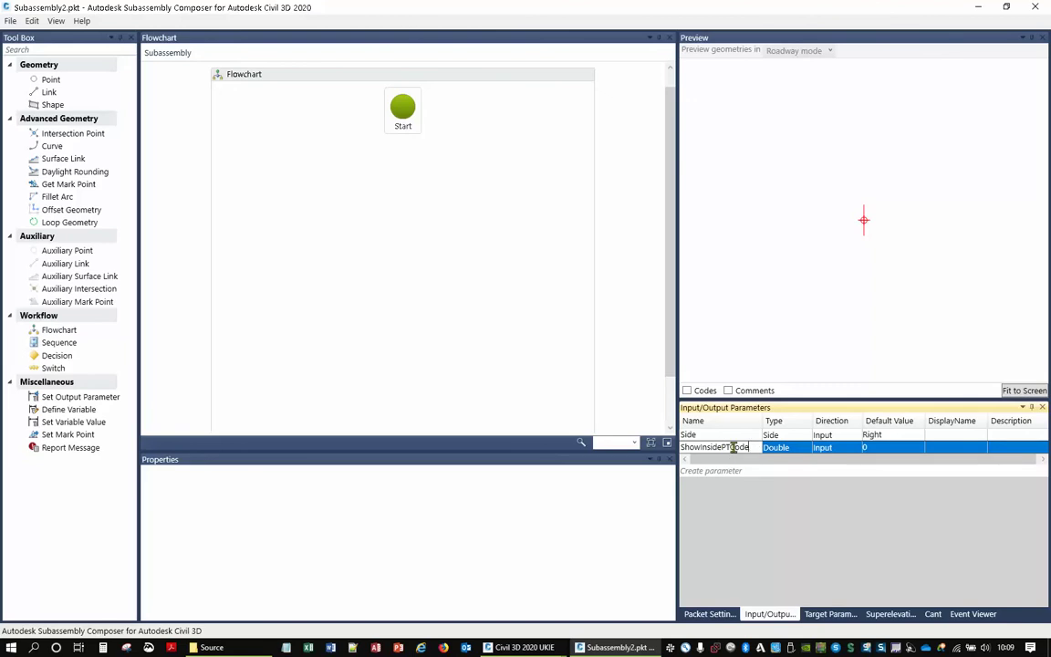
click(804, 451)
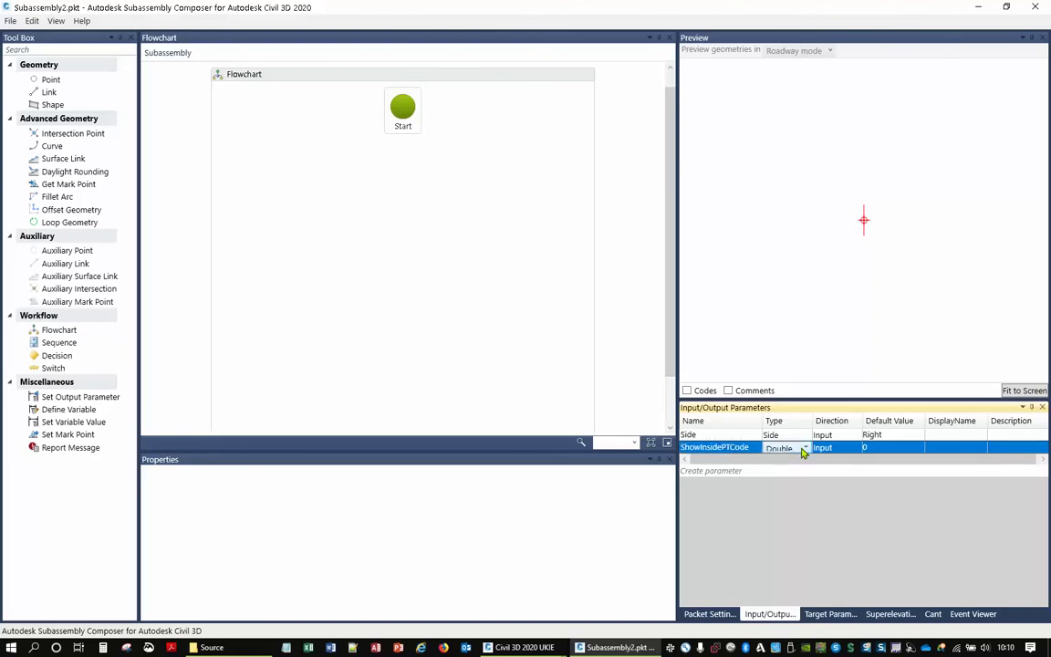
click(804, 449)
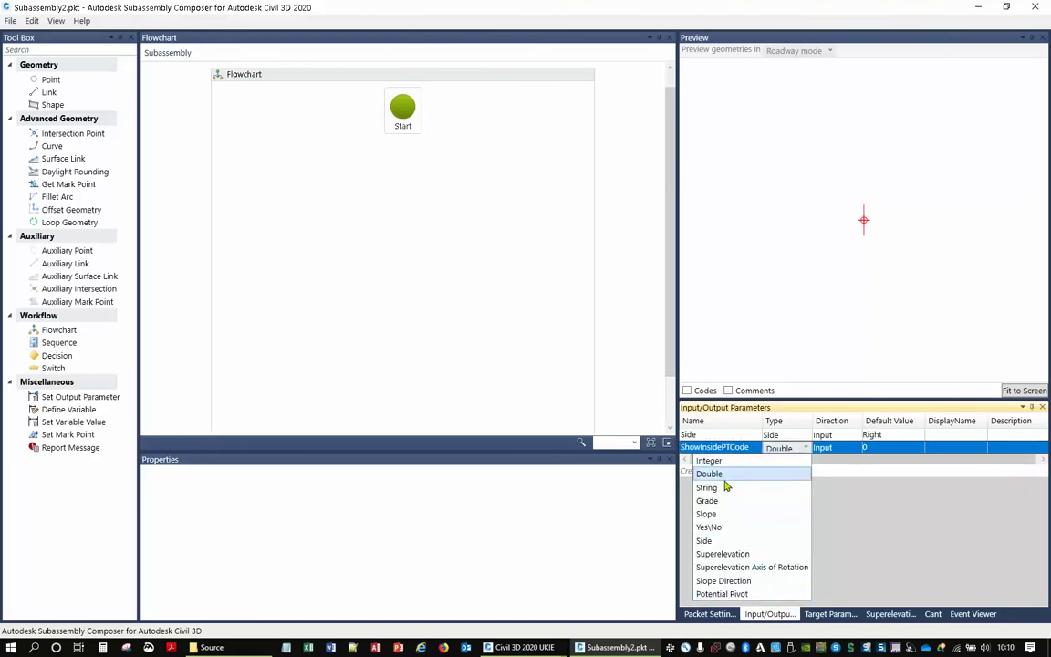
click(725, 527)
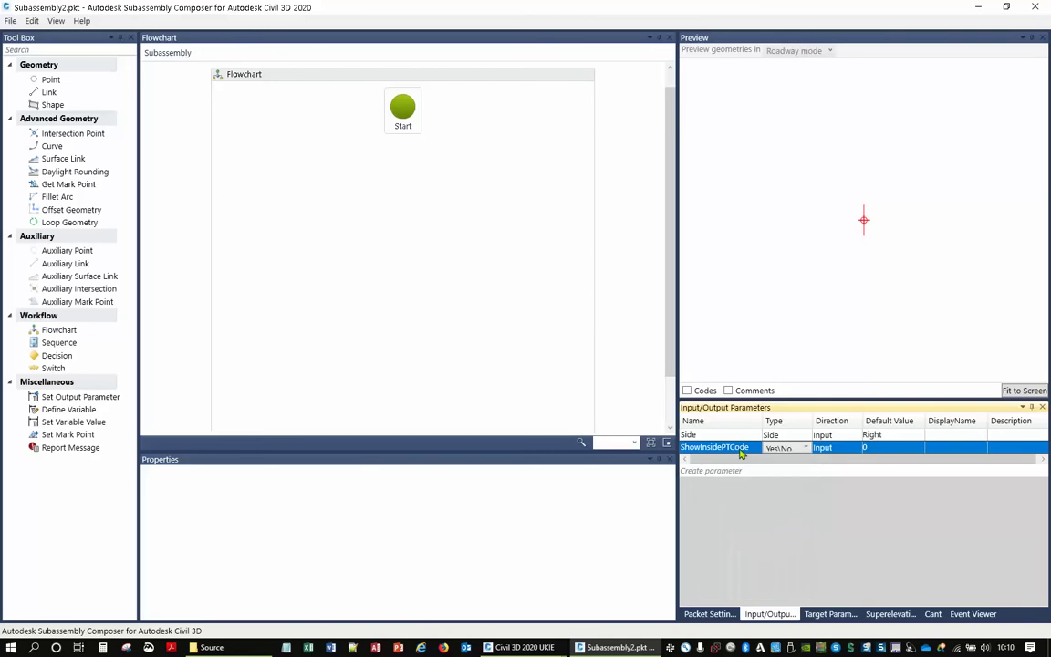
click(908, 449)
click(908, 450)
click(895, 459)
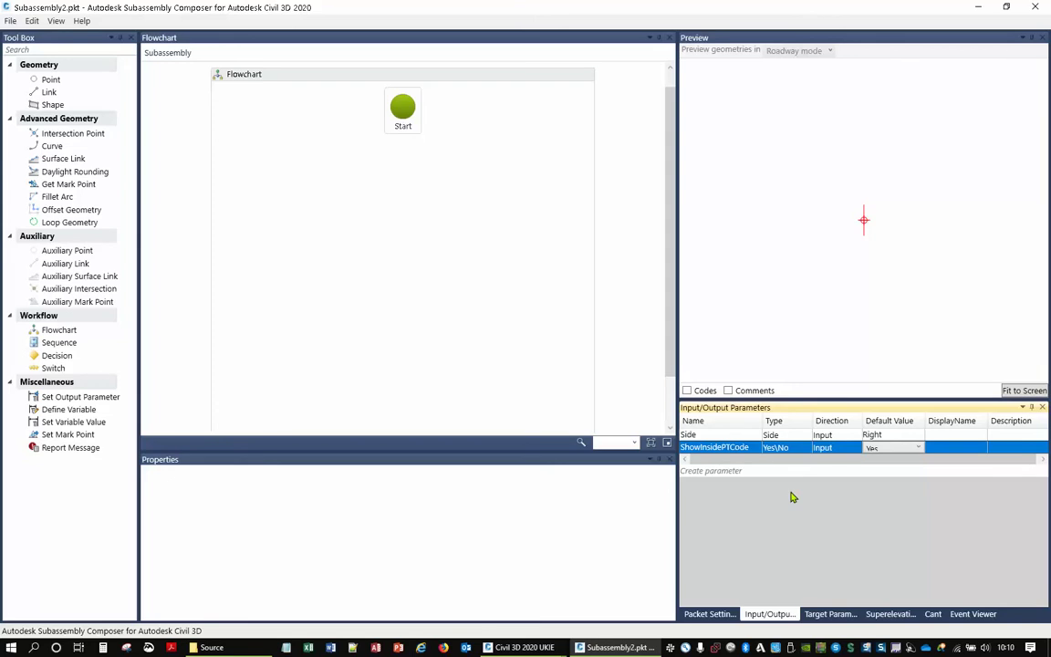
Add a String input named InsidePTCode with default value BusStopKerb.
click(711, 471)
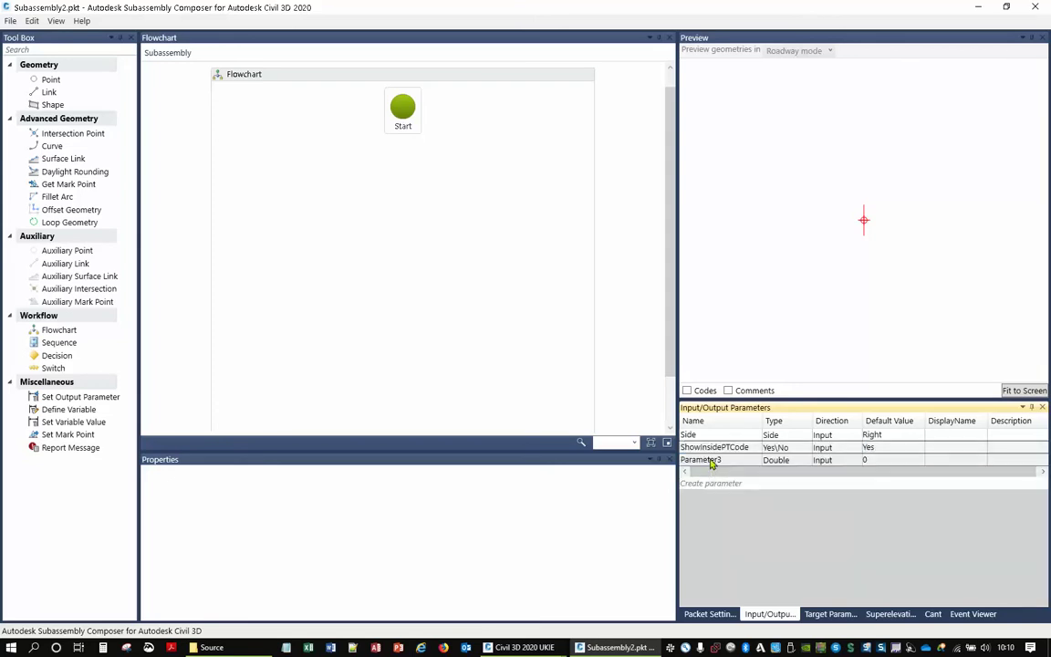
click(712, 461)
click(712, 461)
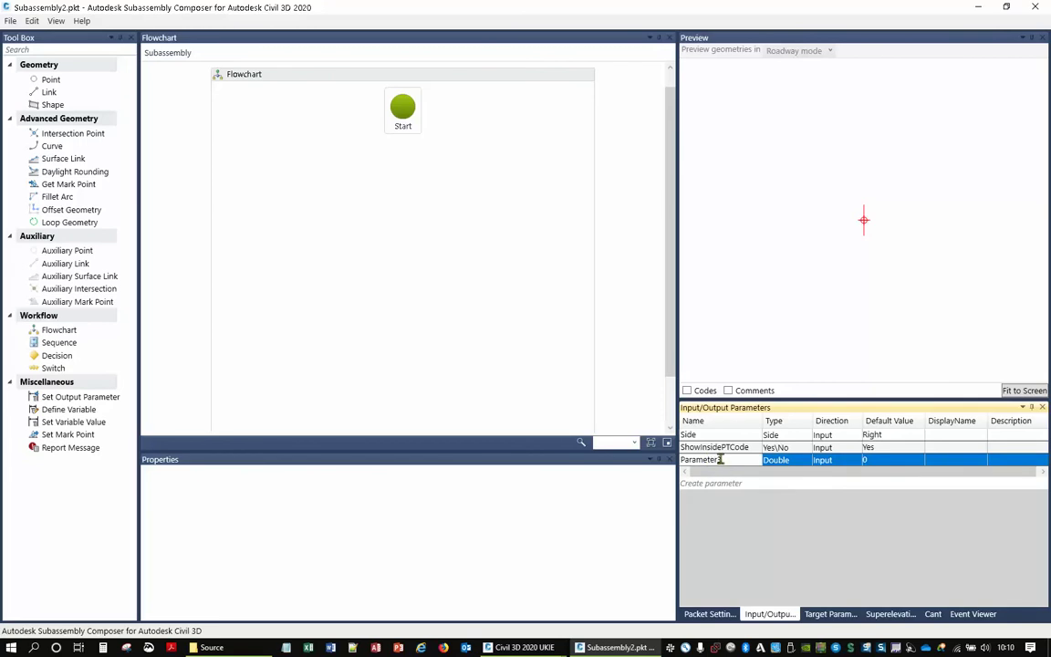
text(InsidePTCode)
click(799, 463)
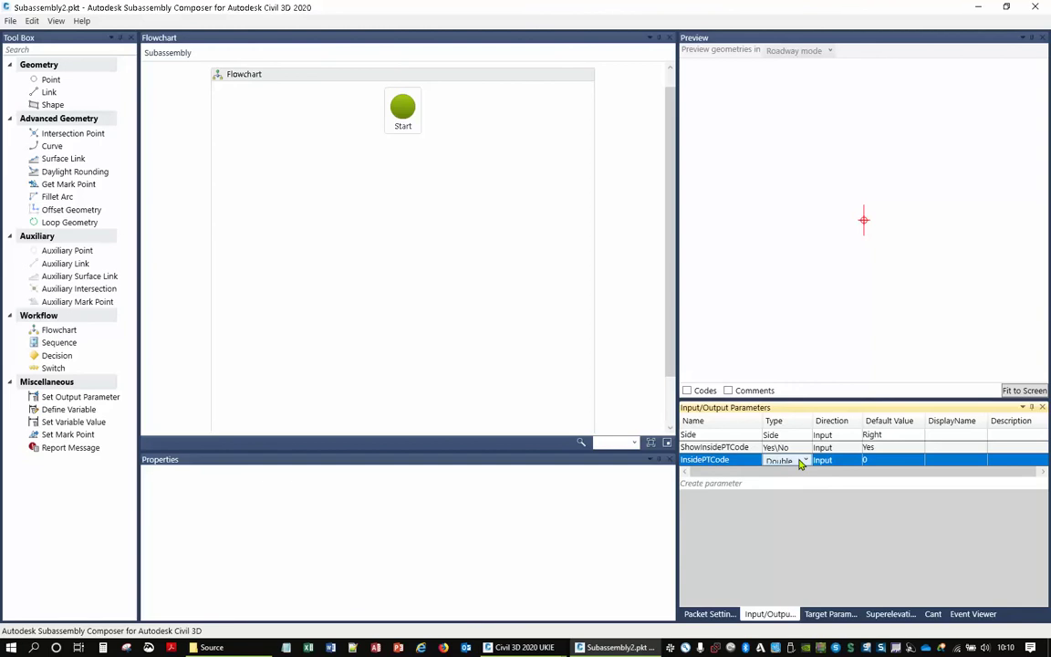
click(801, 462)
click(741, 502)
click(881, 460)
double_click(881, 460)
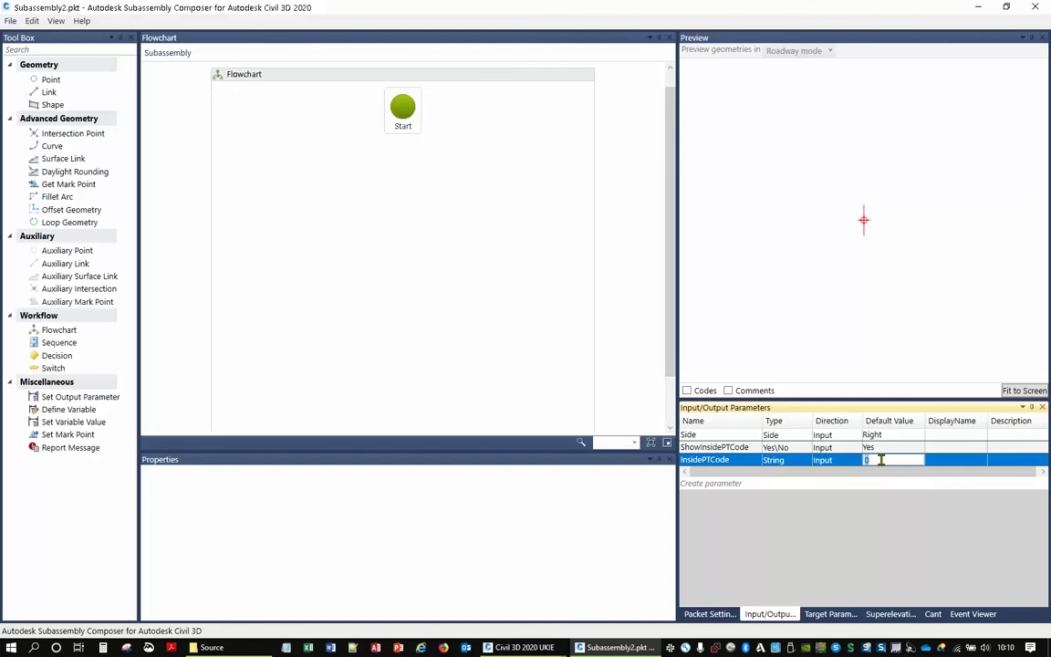
text(BusStopKerb)
Set display names 'Inside Point Code' and 'Show Inside Point Code' for the two code inputs.
click(954, 460)
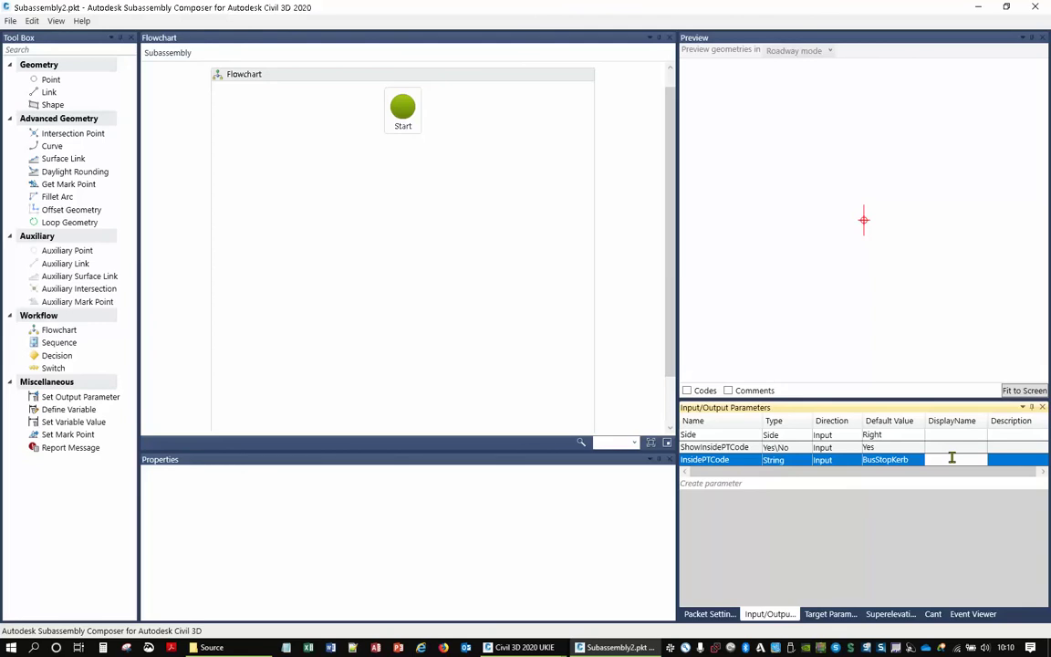
text(Inside Point Code)
click(970, 446)
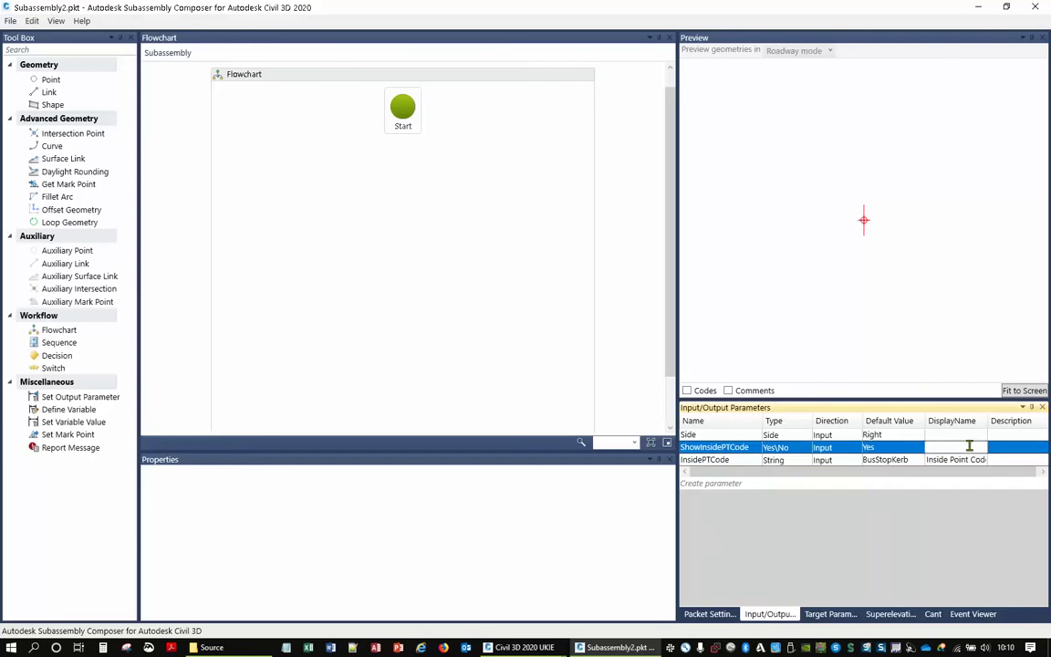
text(Show In)
text(side Poi)
text(nt Code)
Create enumeration group Type with items Standard and Slimline, then confirm with OK.
click(54, 21)
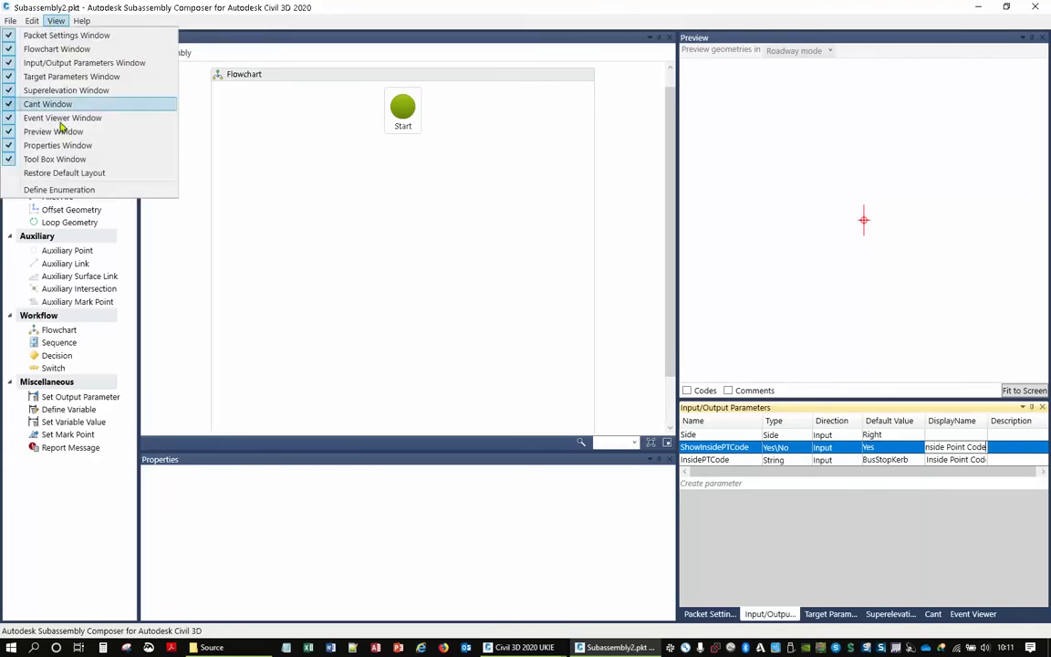
click(57, 191)
click(372, 239)
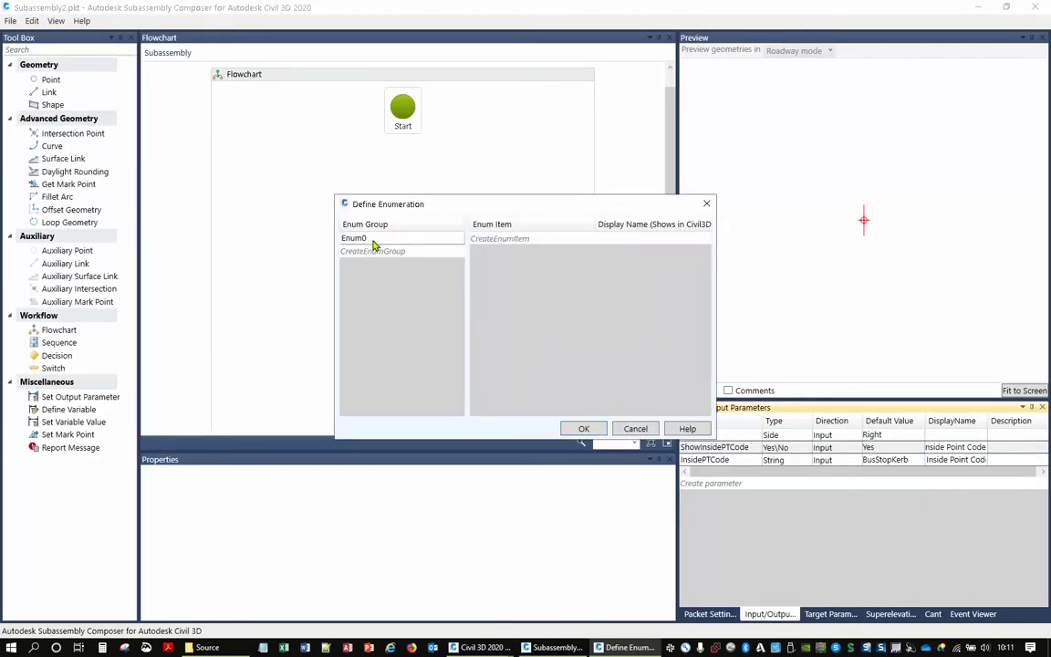
click(374, 239)
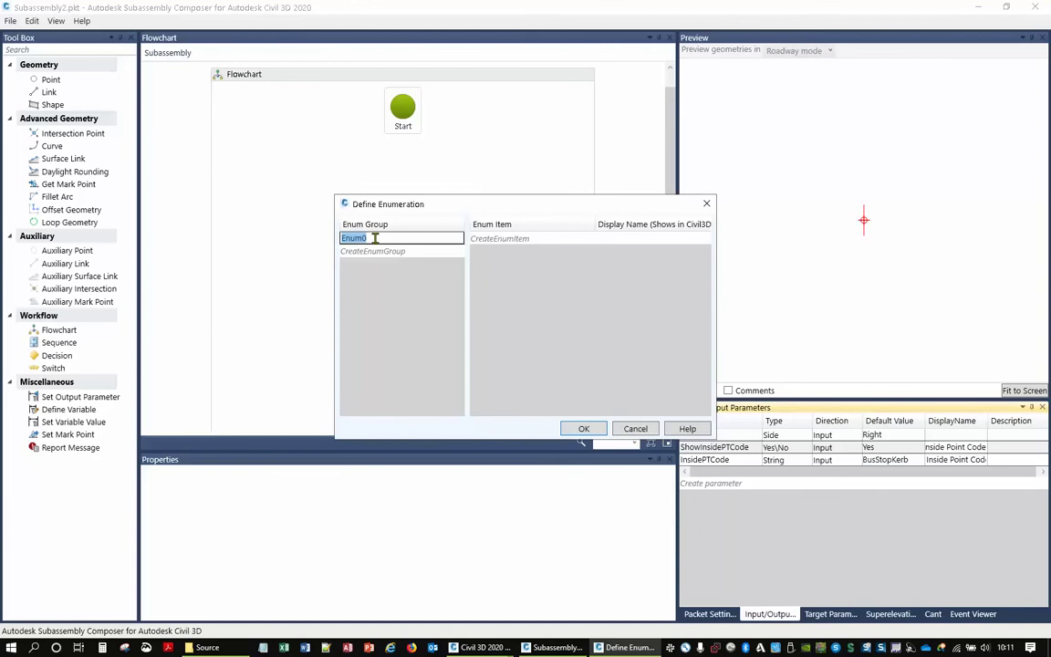
text(Type)
click(527, 239)
click(524, 239)
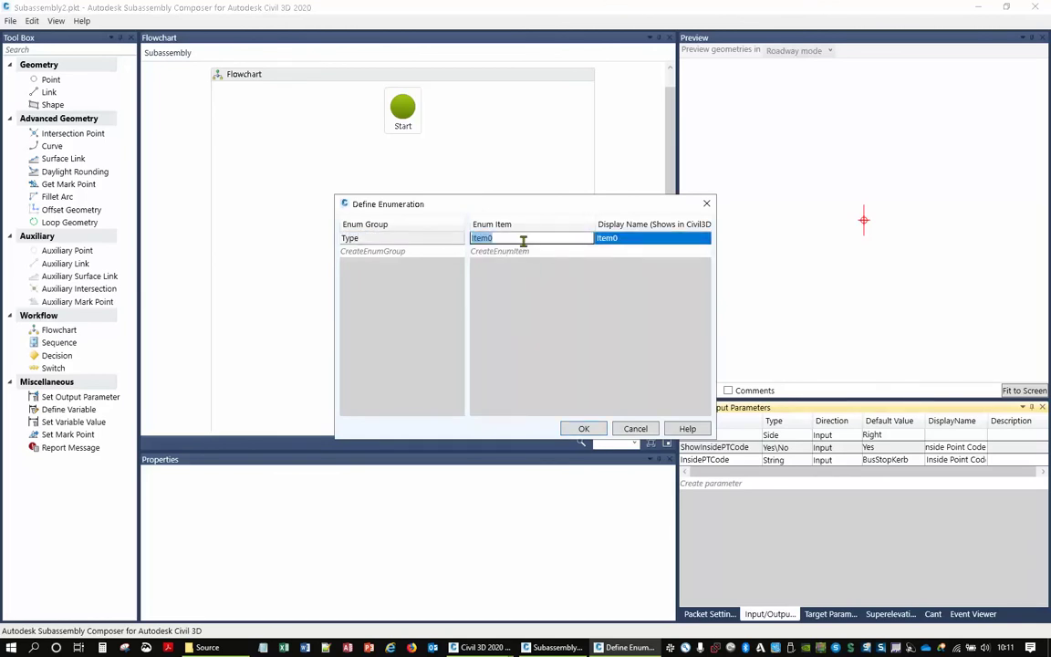
text(Standard)
click(526, 251)
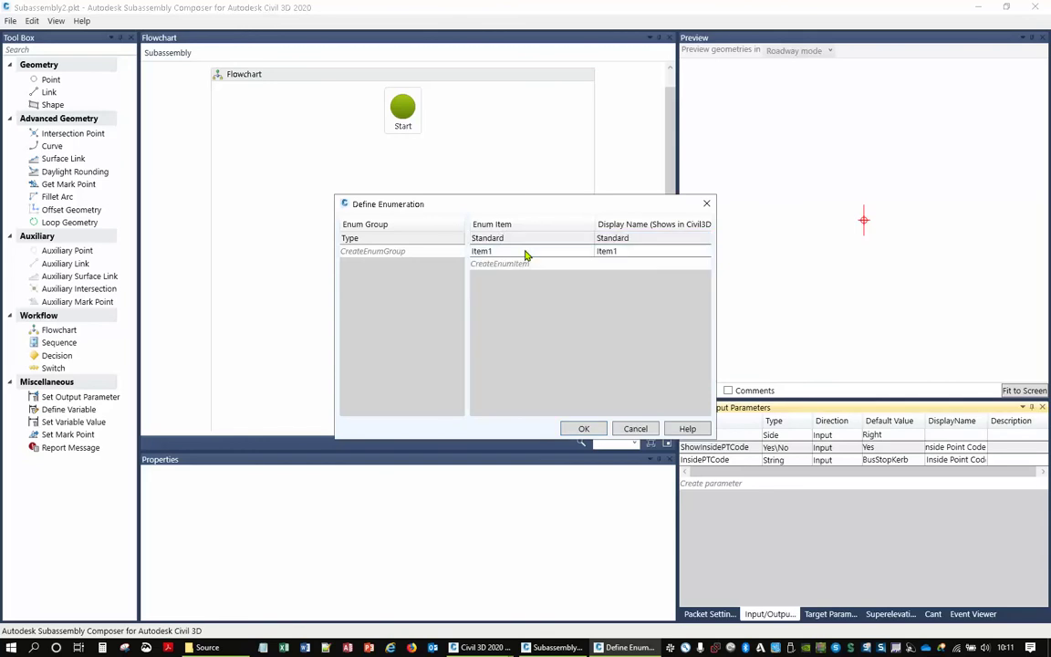
click(525, 251)
text(S)
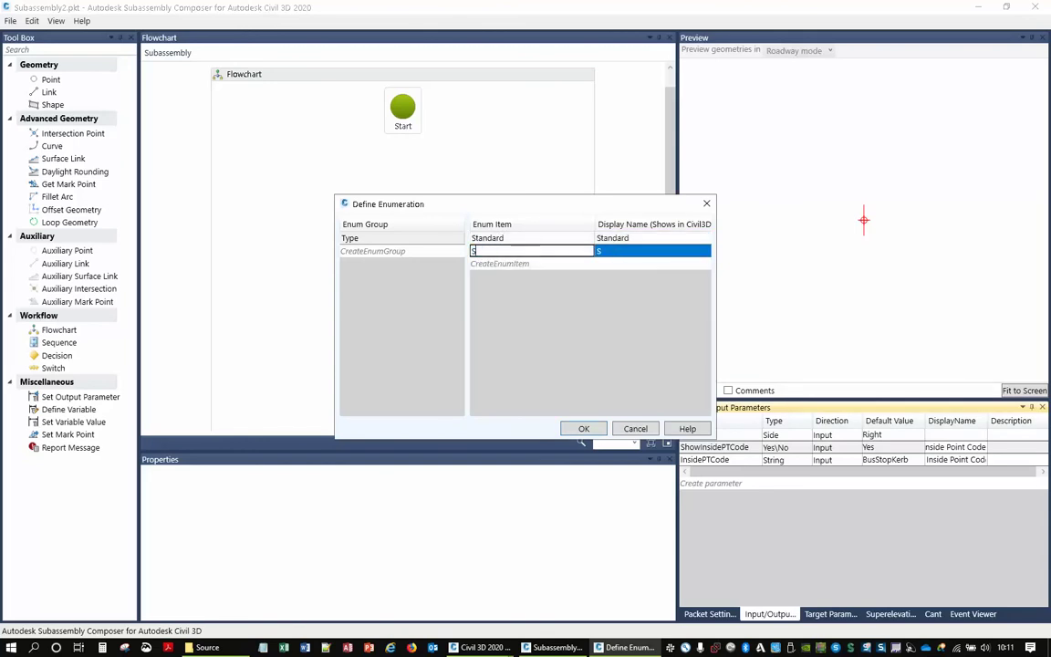
text(limline)
click(582, 429)
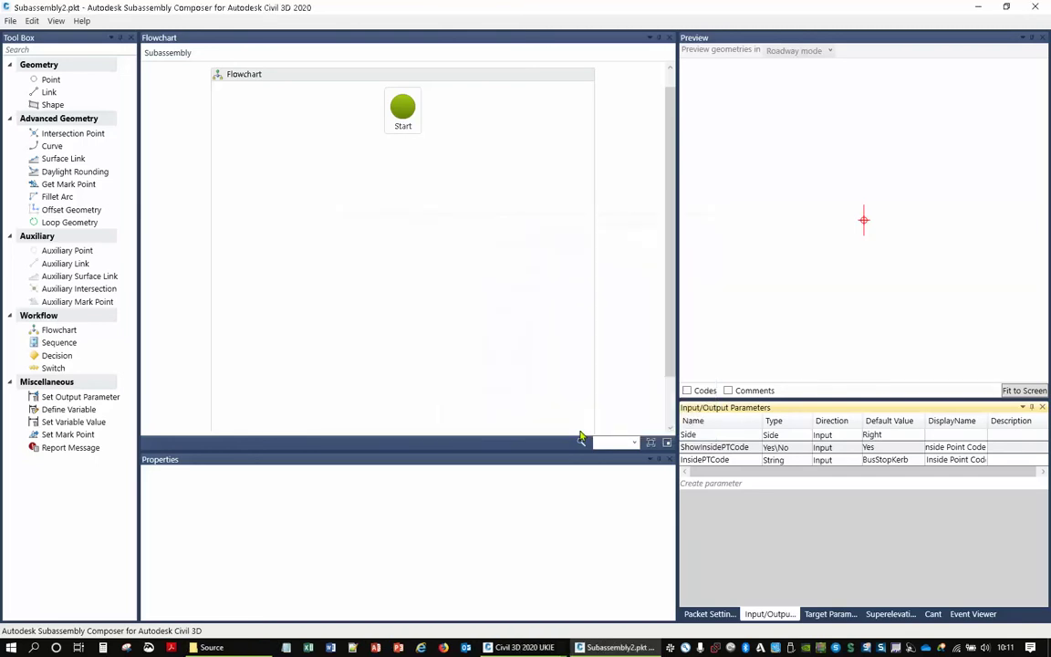
Add a new input parameter, then delete it.
click(716, 481)
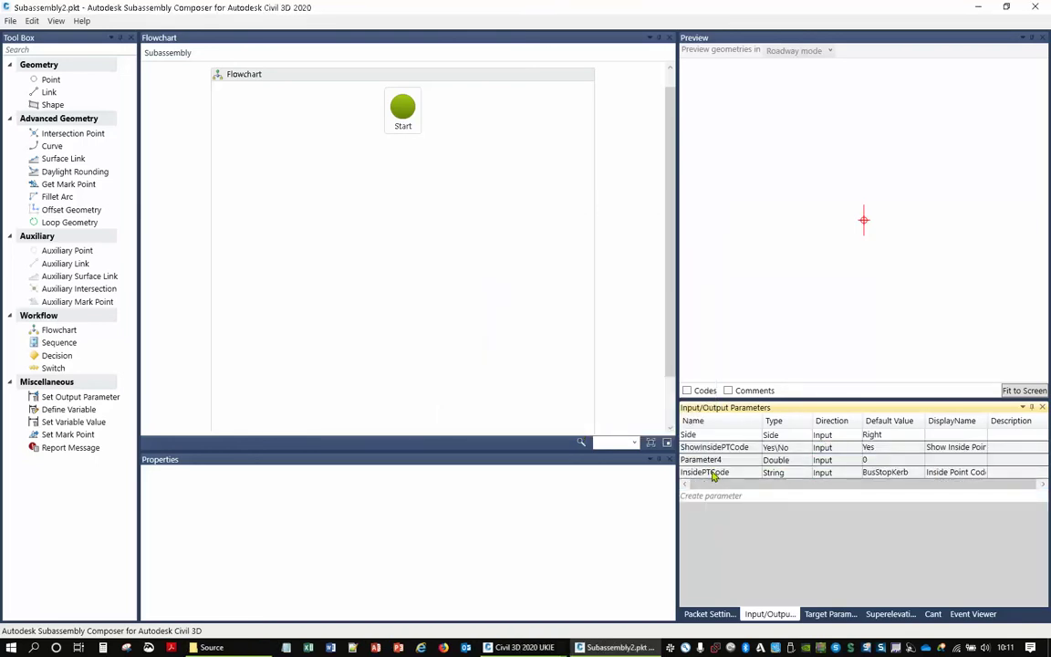
click(714, 466)
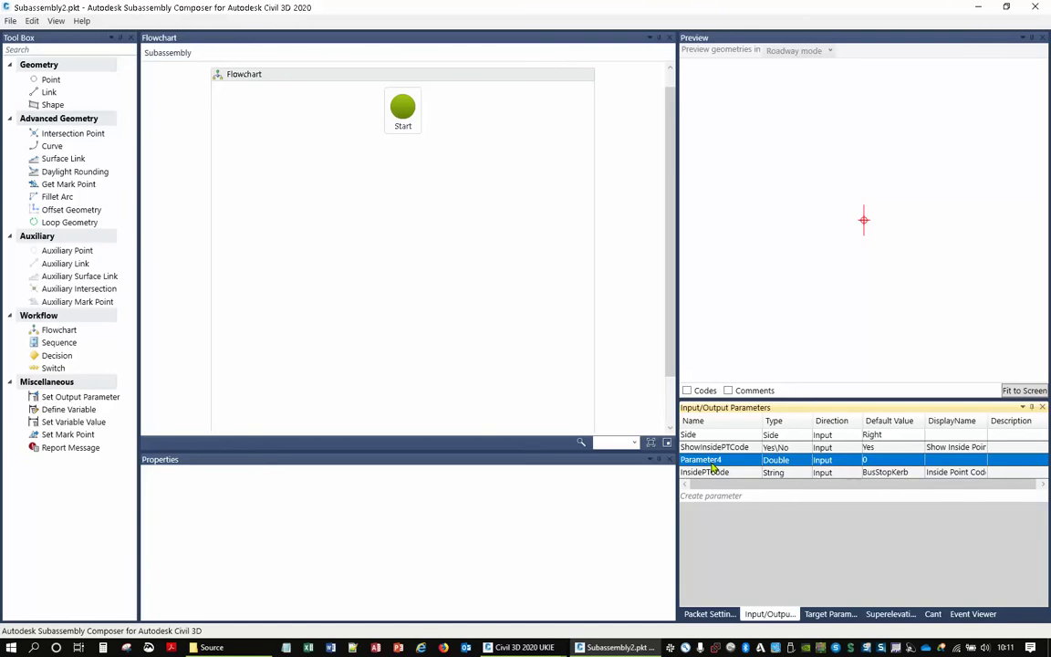
key(Delete)
Add Parameter4 again and try naming it PType, then Type, dismissing the invalid-name warning.
click(711, 483)
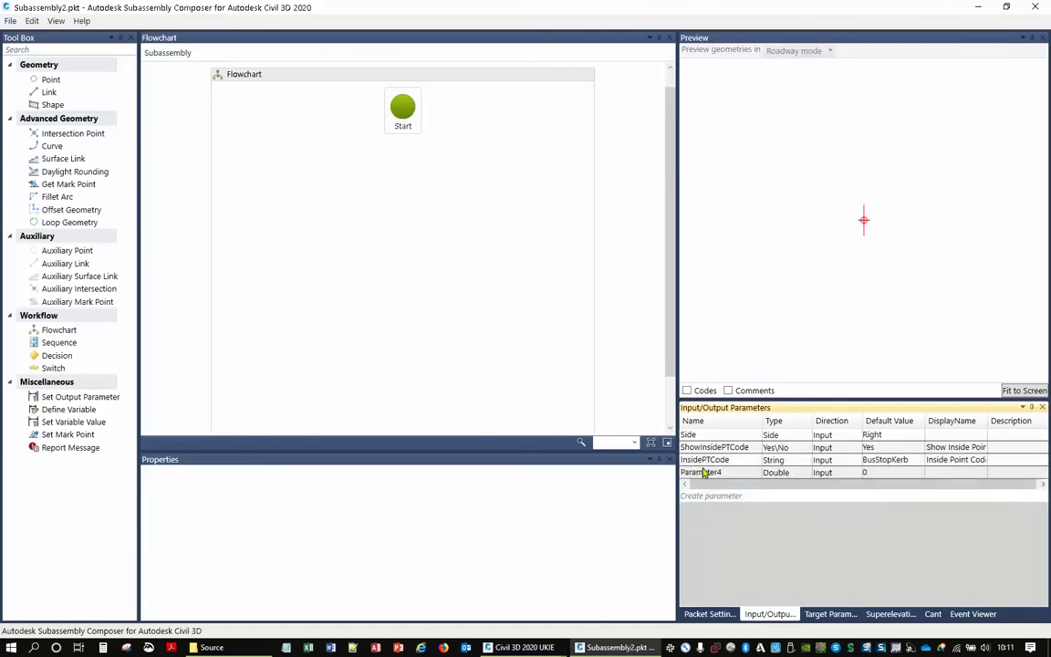
click(709, 473)
click(709, 474)
double_click(696, 473)
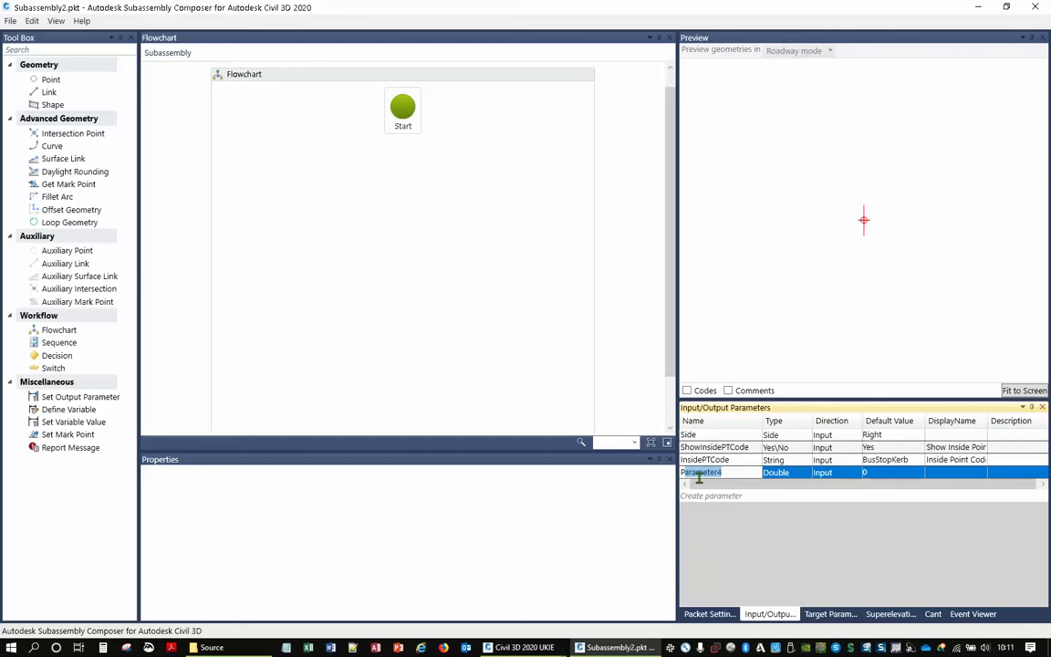
text(PType)
key(Return)
key(Home)
key(Delete)
click(721, 423)
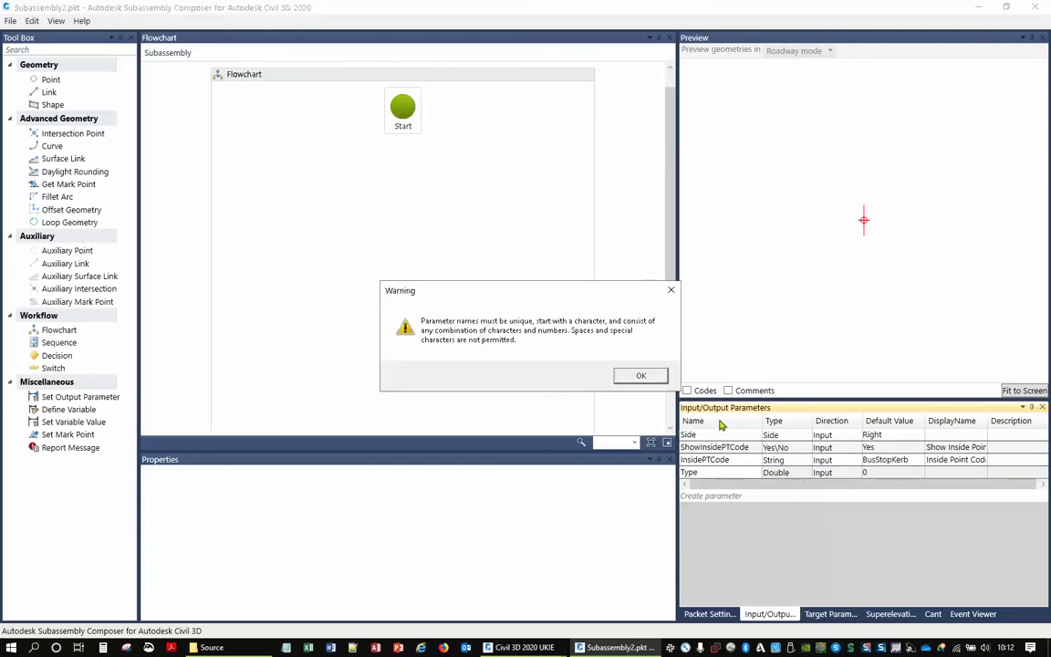
click(639, 375)
Keep Parameter4 as Double and retry the name Type, closing the warnings.
click(788, 472)
click(727, 473)
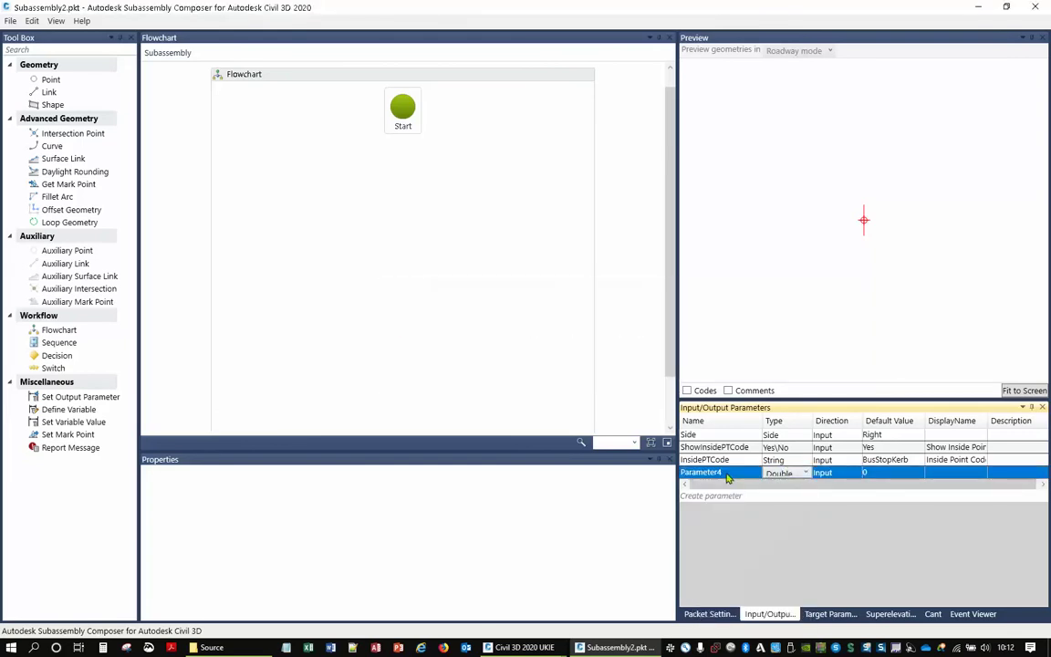
click(727, 473)
text(T)
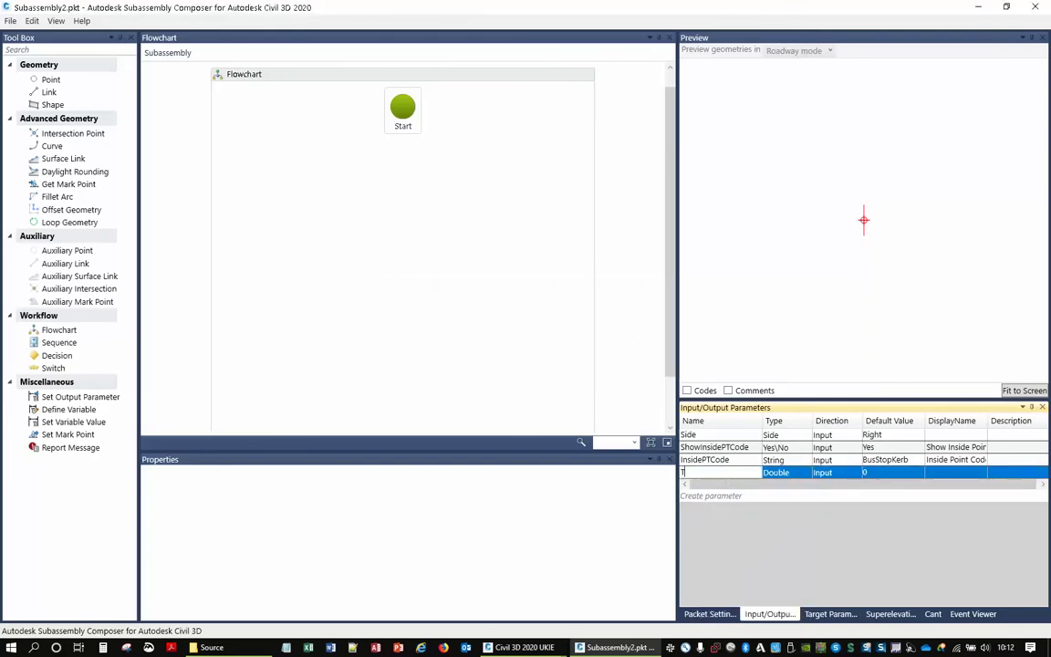
text(ype)
key(Return)
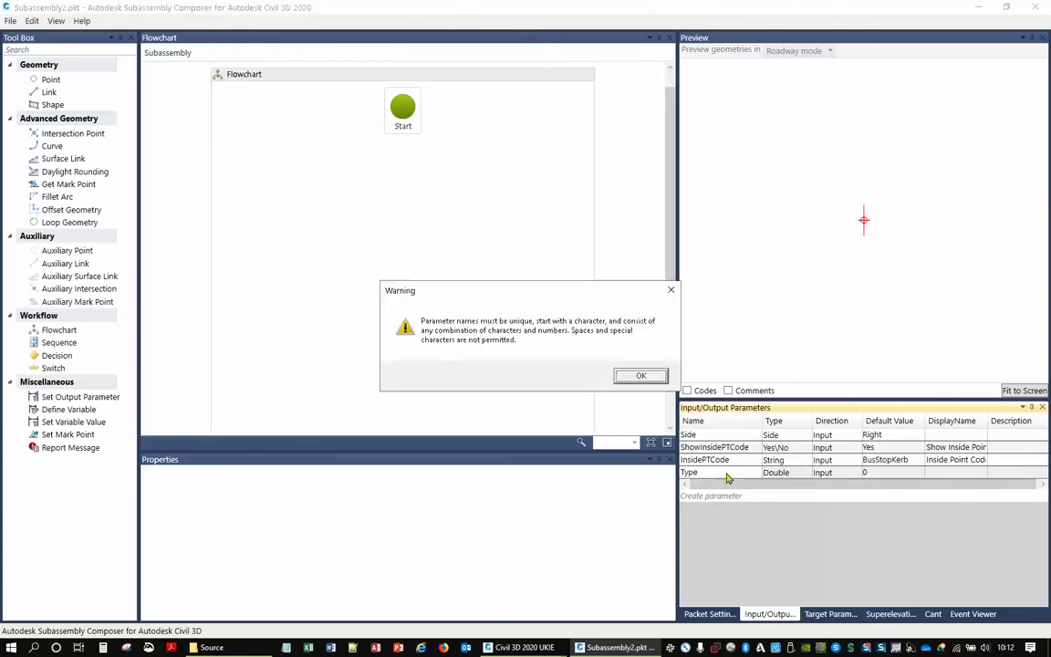
click(642, 378)
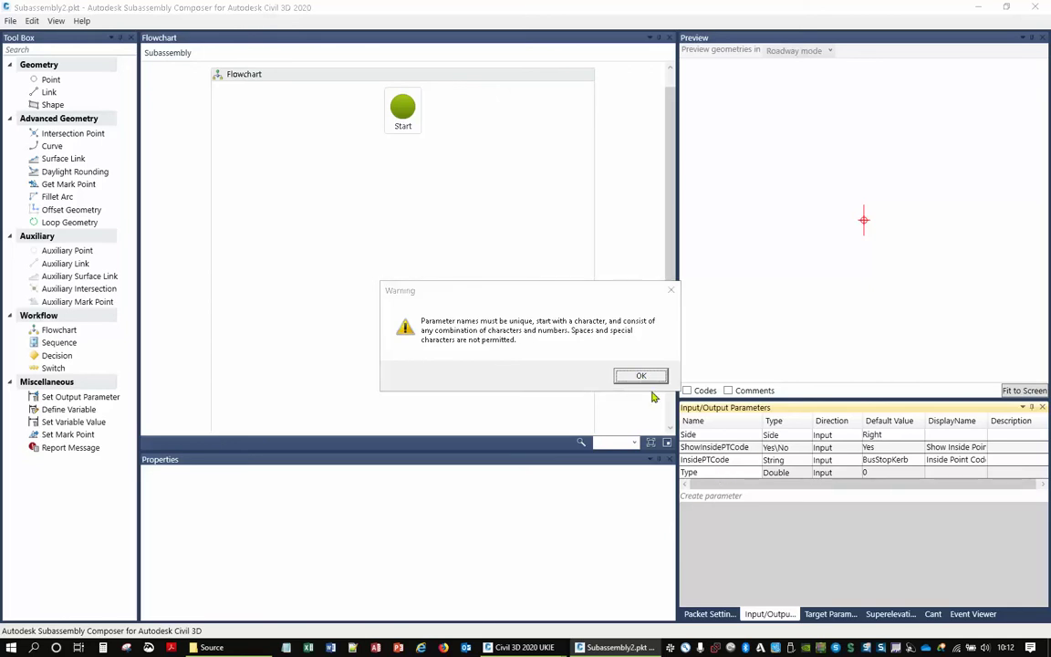
click(641, 376)
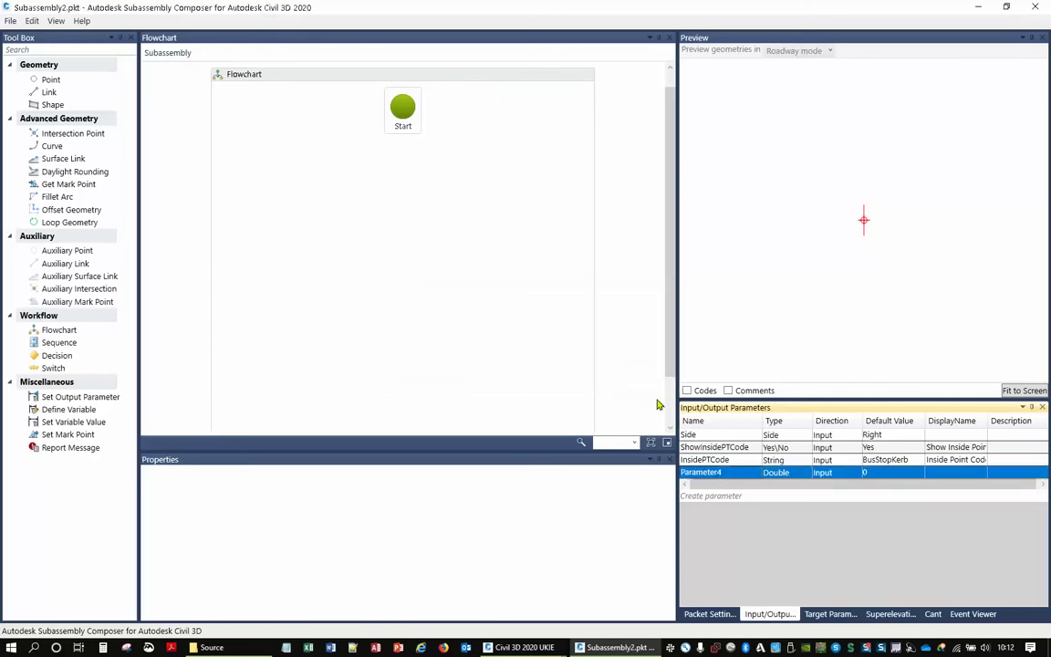
Try renaming Parameter4 to Type once more and close the rejection warning.
click(703, 485)
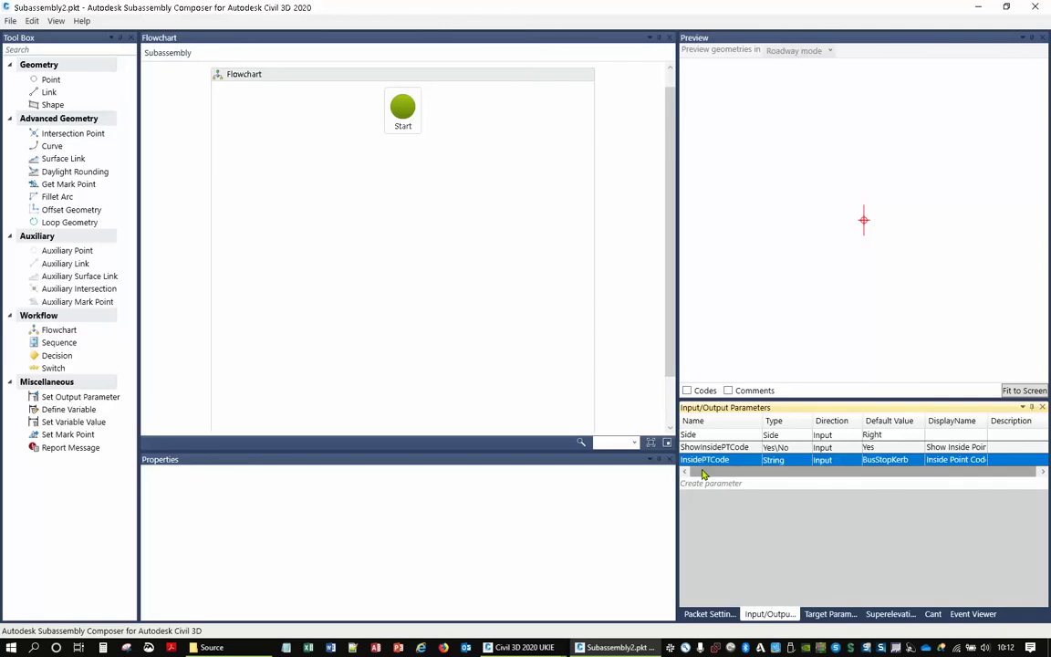
click(700, 473)
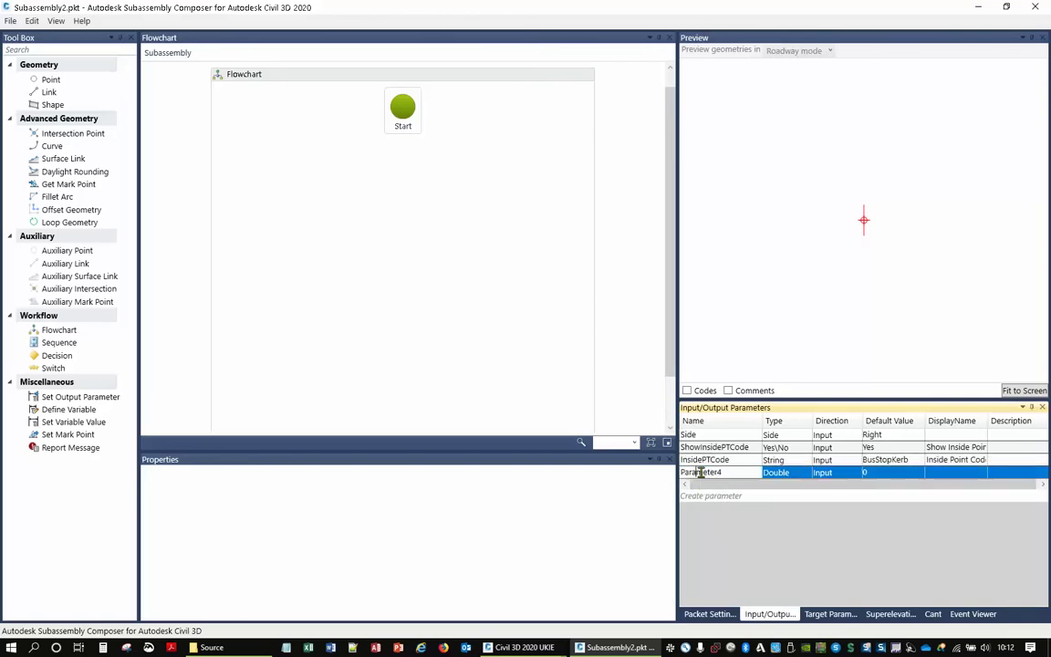
click(701, 472)
text(Type)
key(Return)
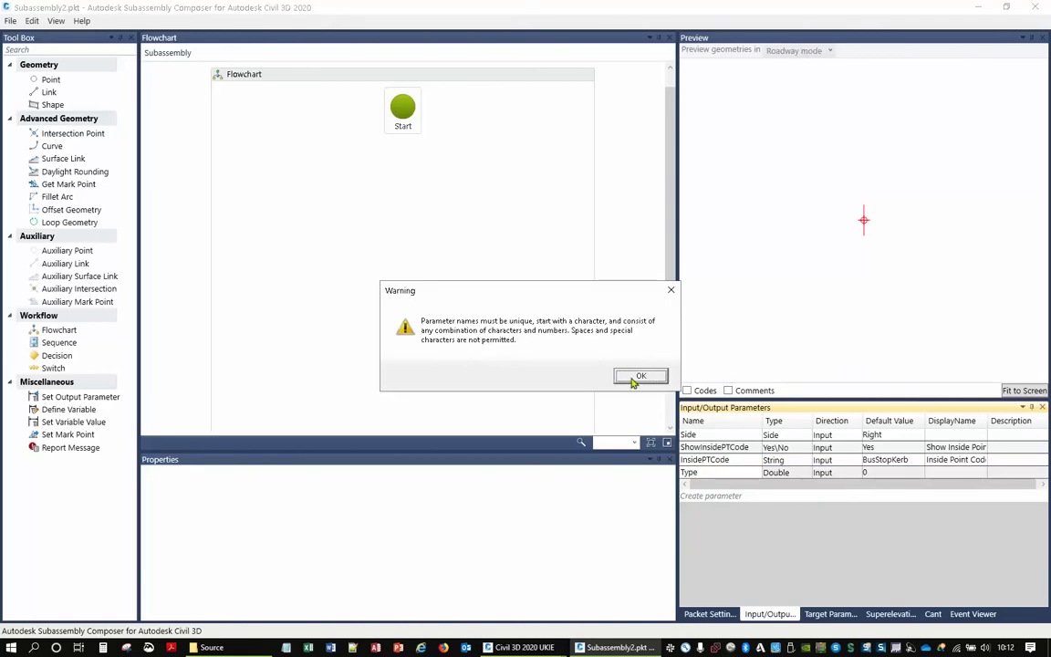
click(1015, 244)
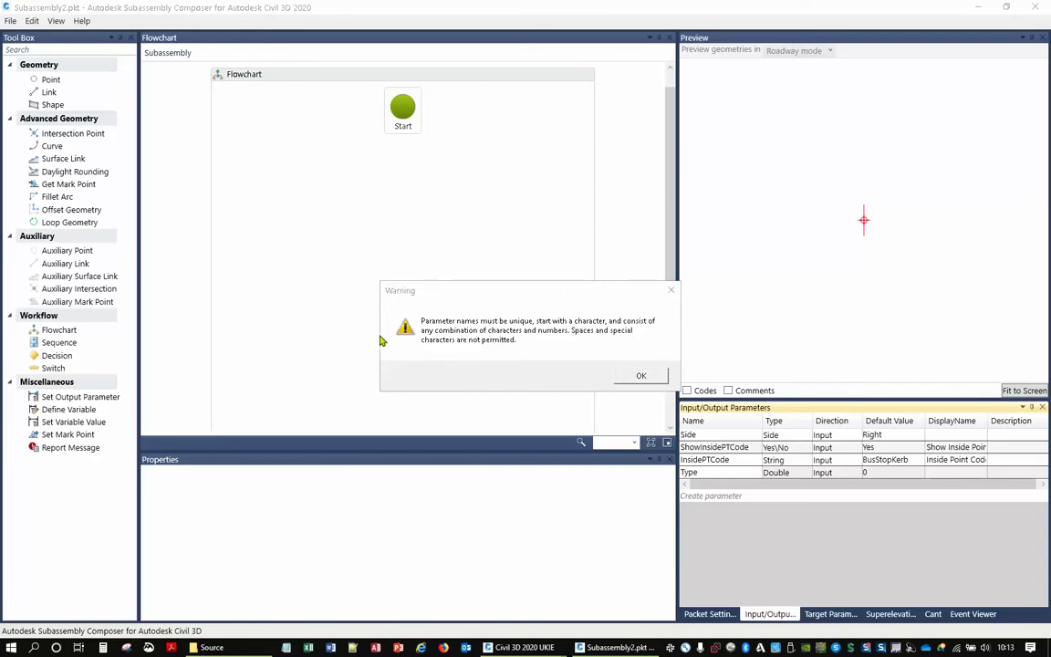
click(642, 375)
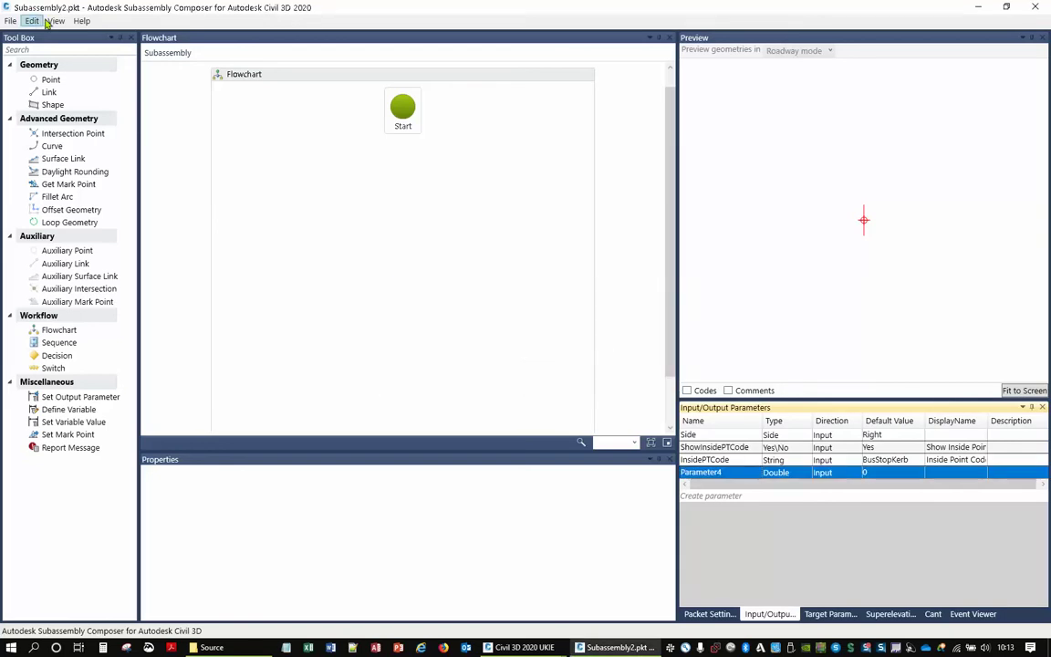
Check the enumeration definitions and close them unchanged.
click(53, 21)
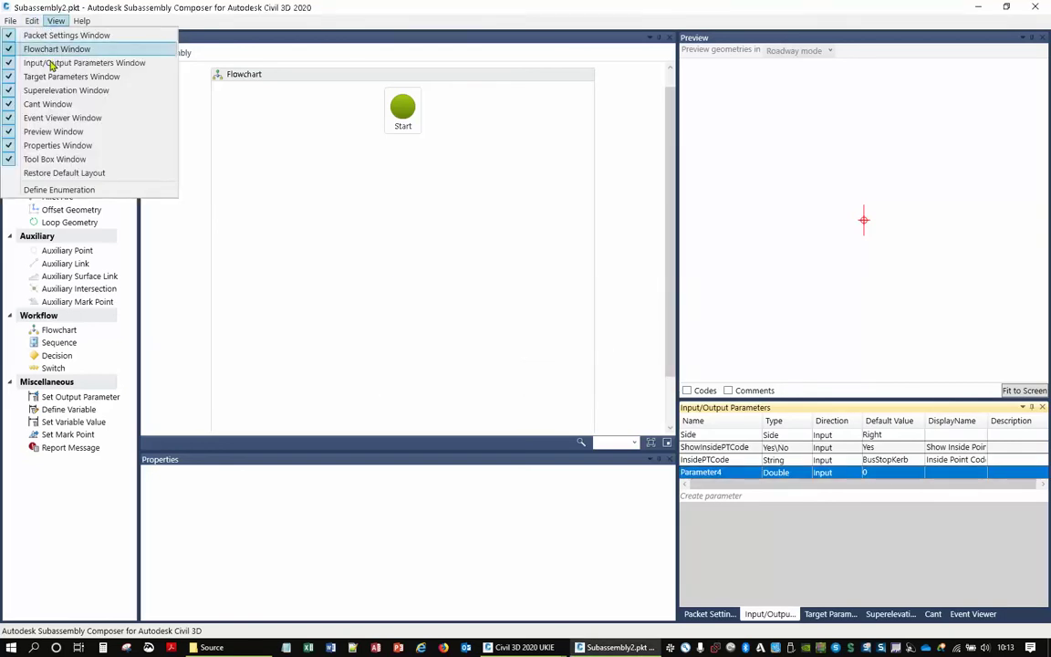
click(55, 189)
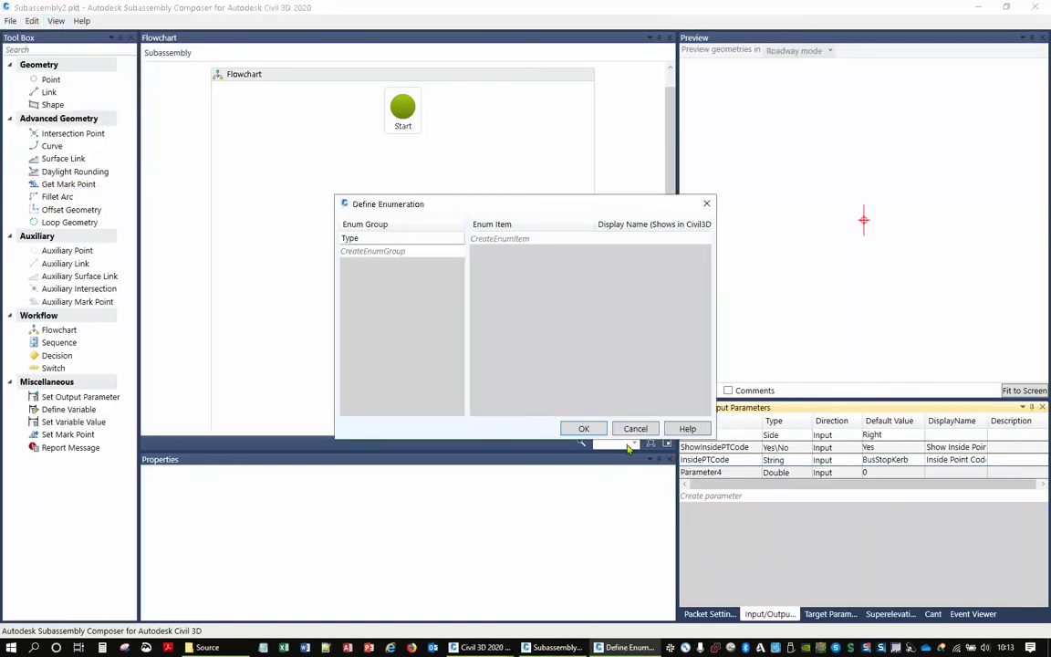
click(584, 430)
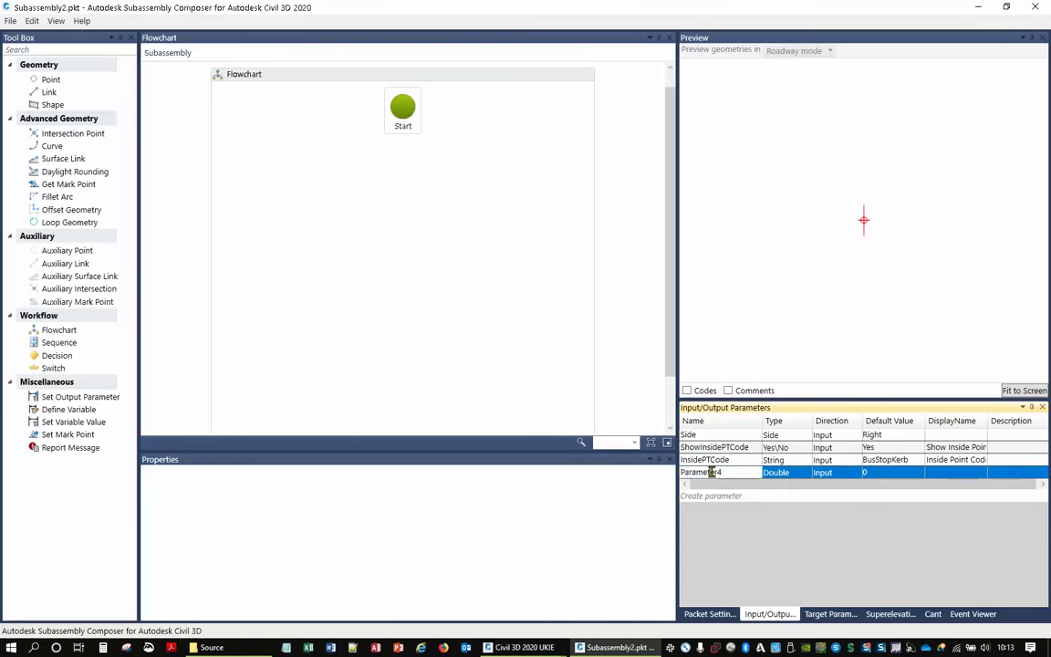
Rename Parameter4 to KerbType, using the Type enumeration with default Standard.
double_click(735, 472)
text(KerbType)
click(786, 473)
click(805, 473)
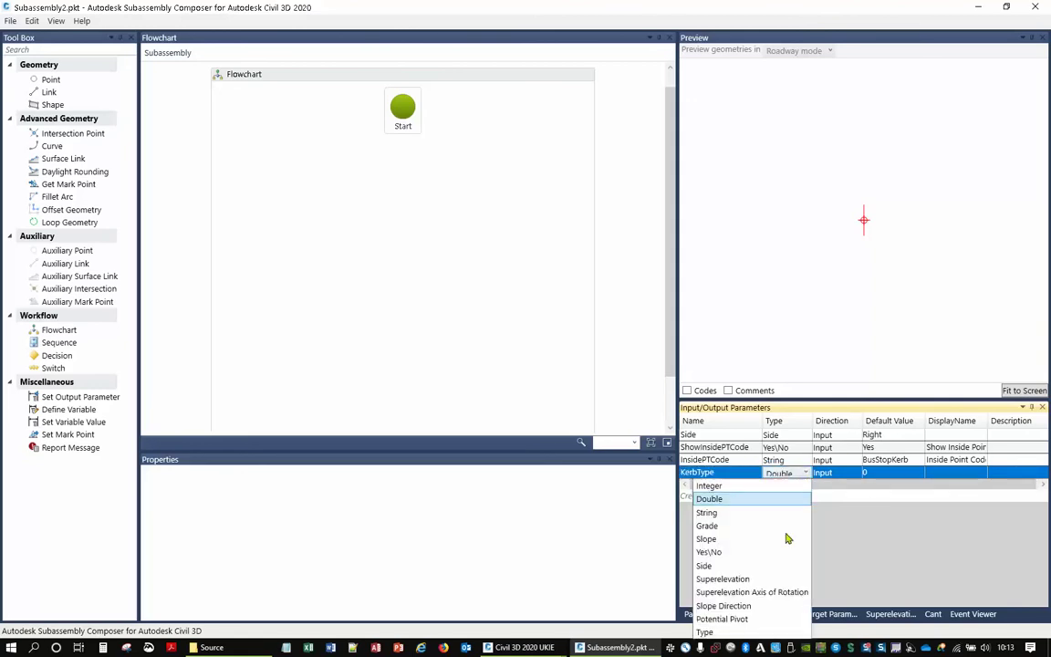
click(707, 633)
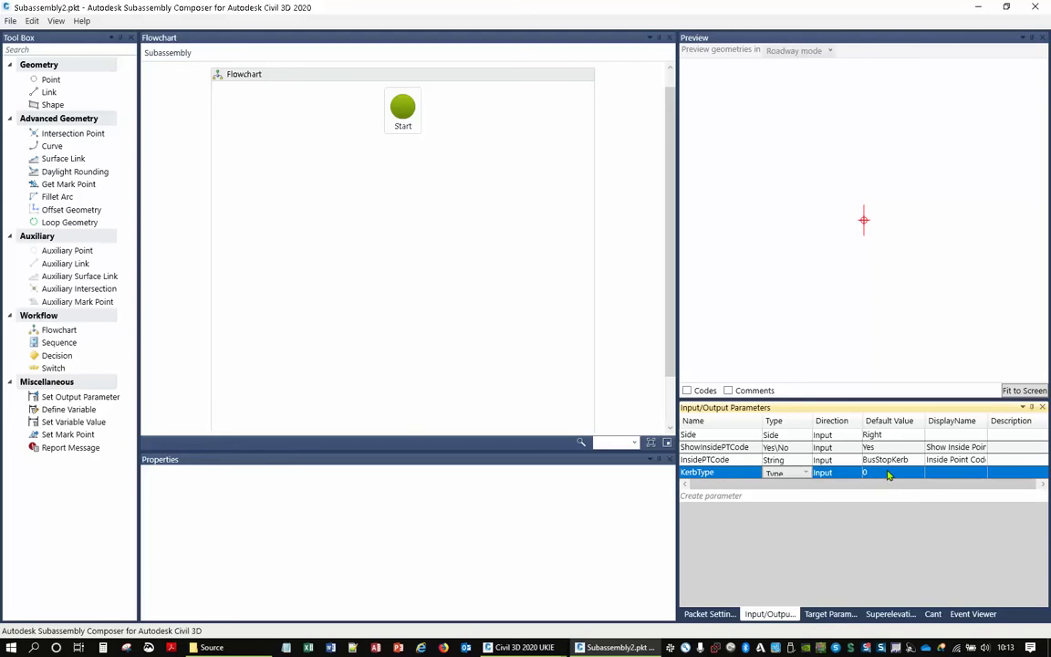
click(887, 474)
click(887, 474)
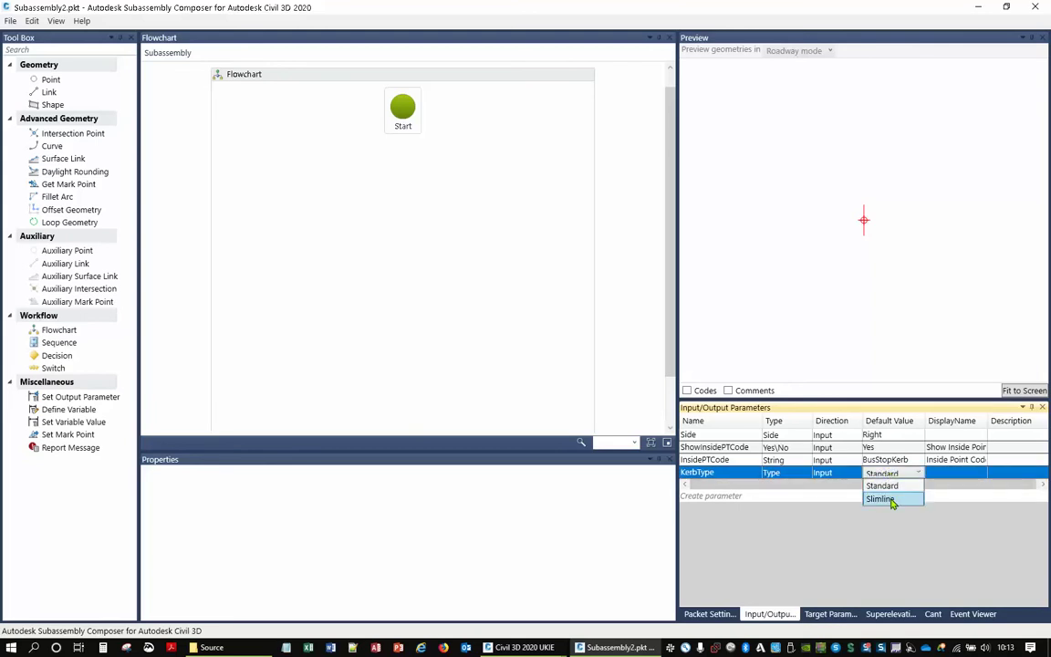
click(885, 487)
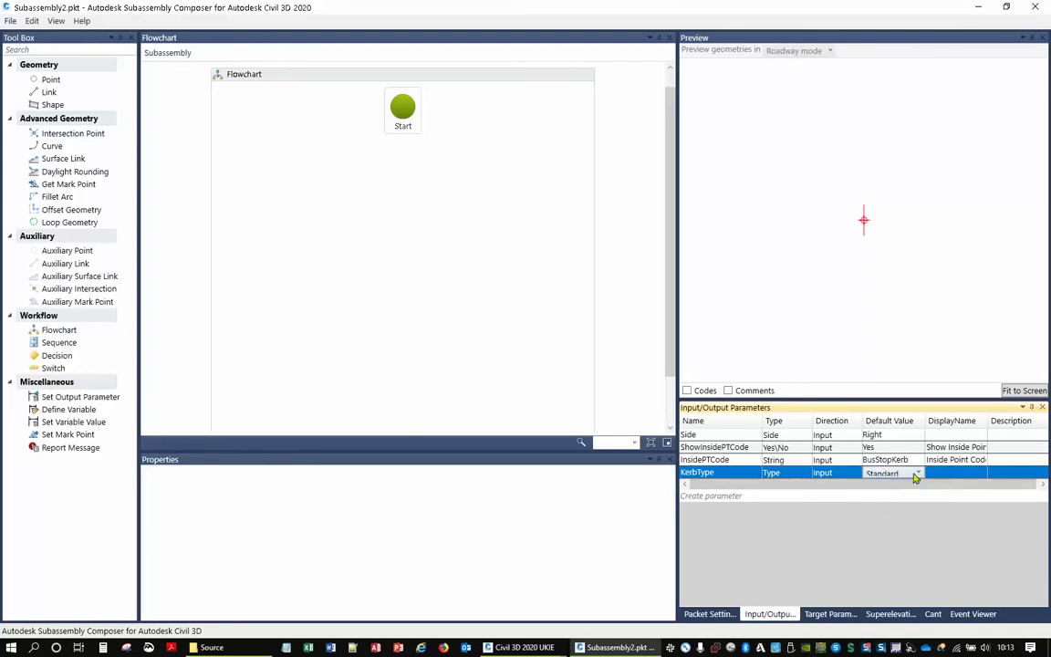
Give KerbType display name Type and description 'Slimline or Standard'.
click(949, 472)
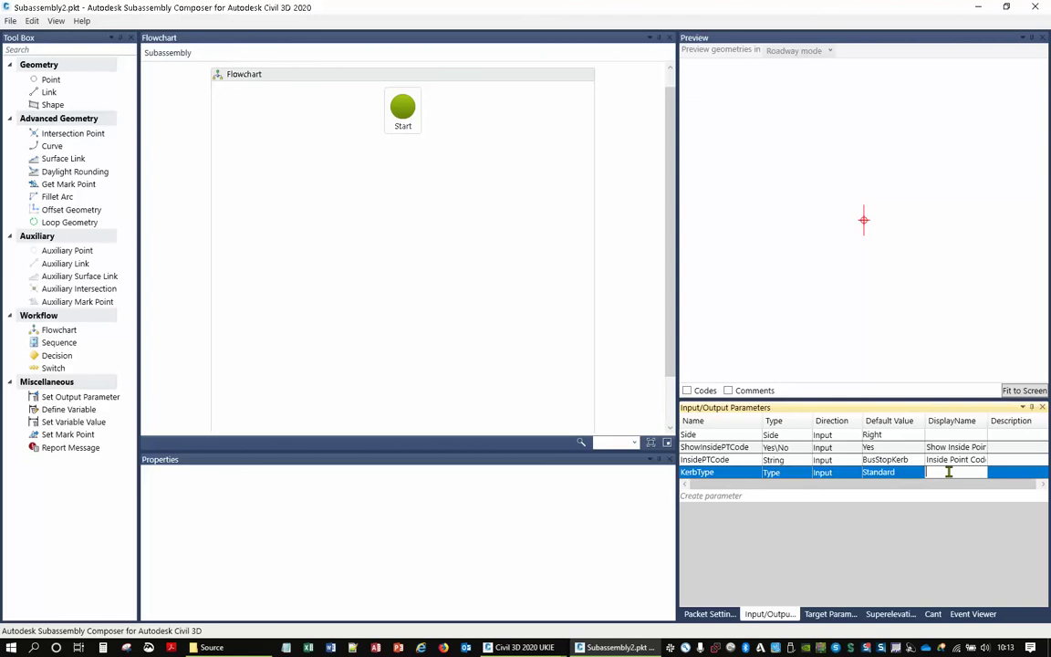
text(Type)
click(1004, 472)
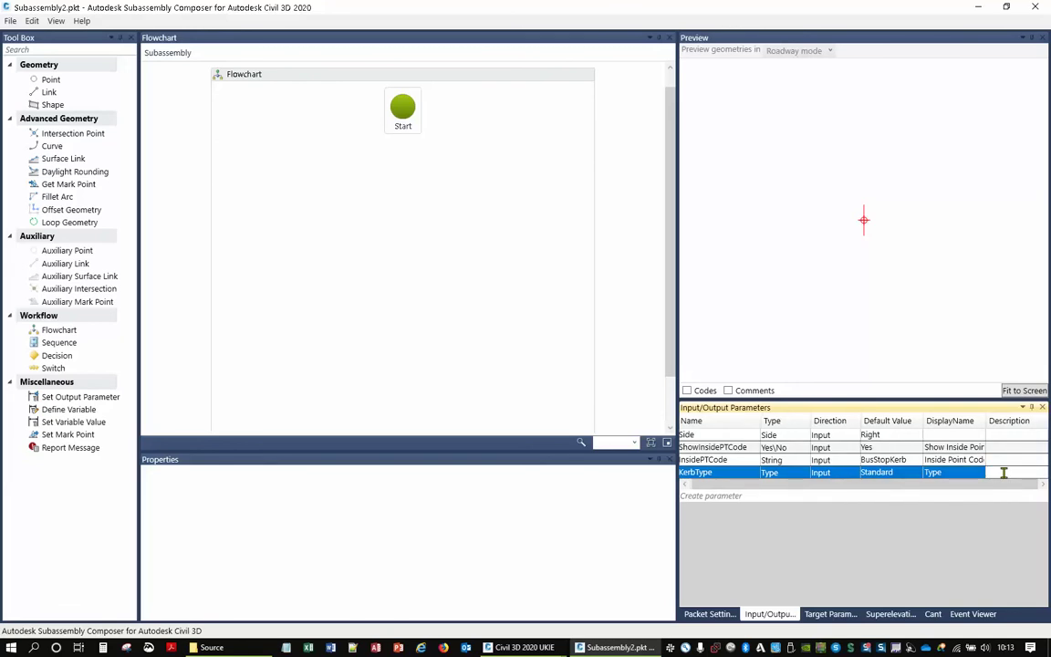
text(Slimline or Standard)
key(Return)
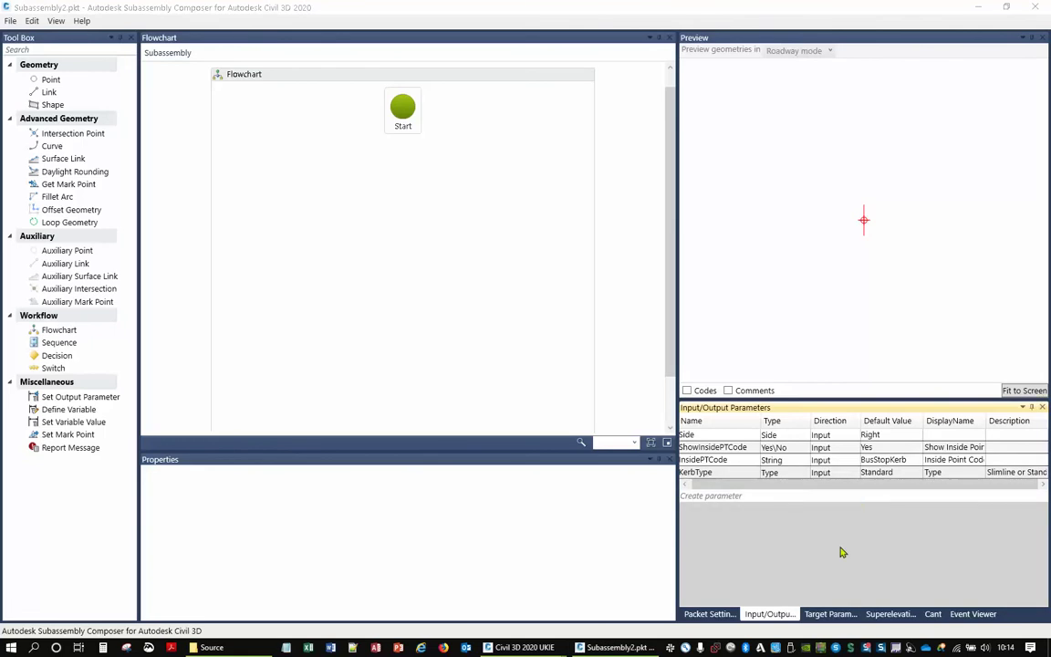
click(827, 613)
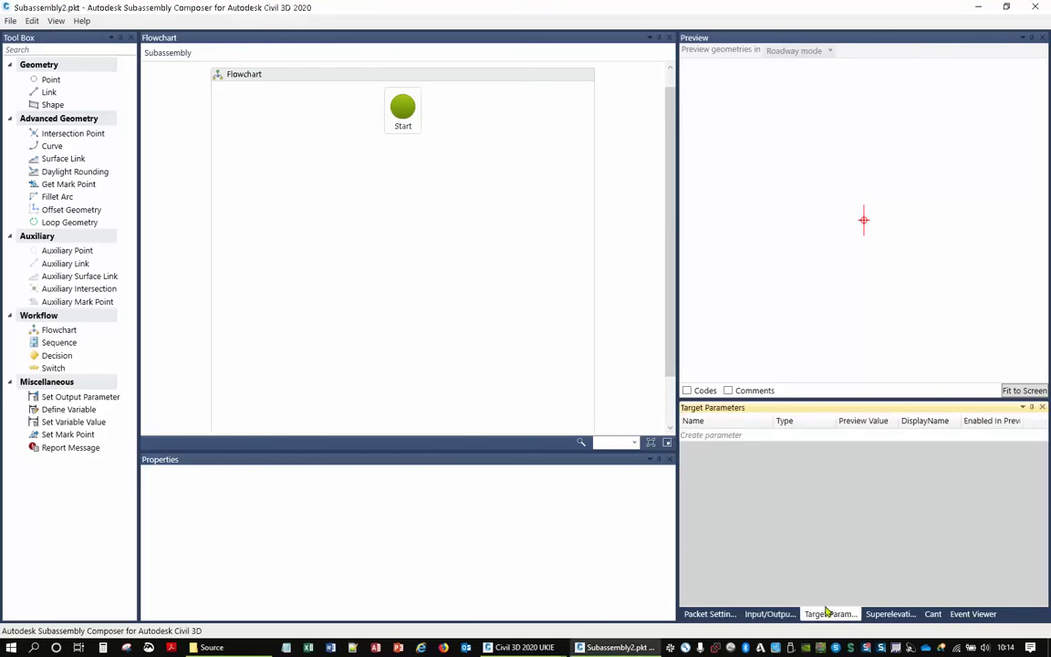
click(888, 615)
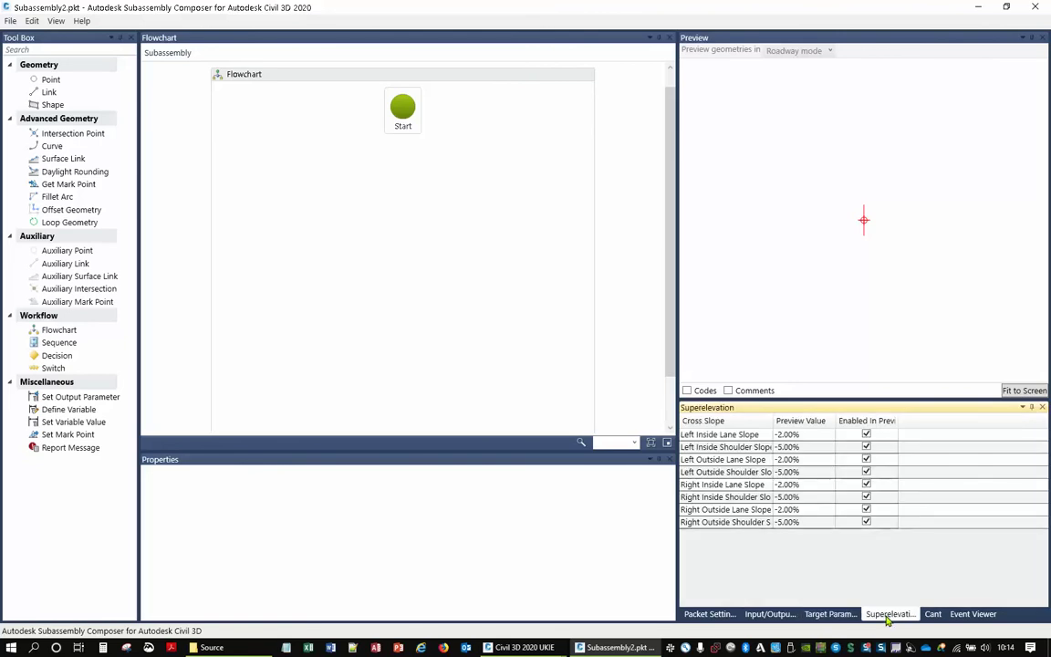
click(934, 616)
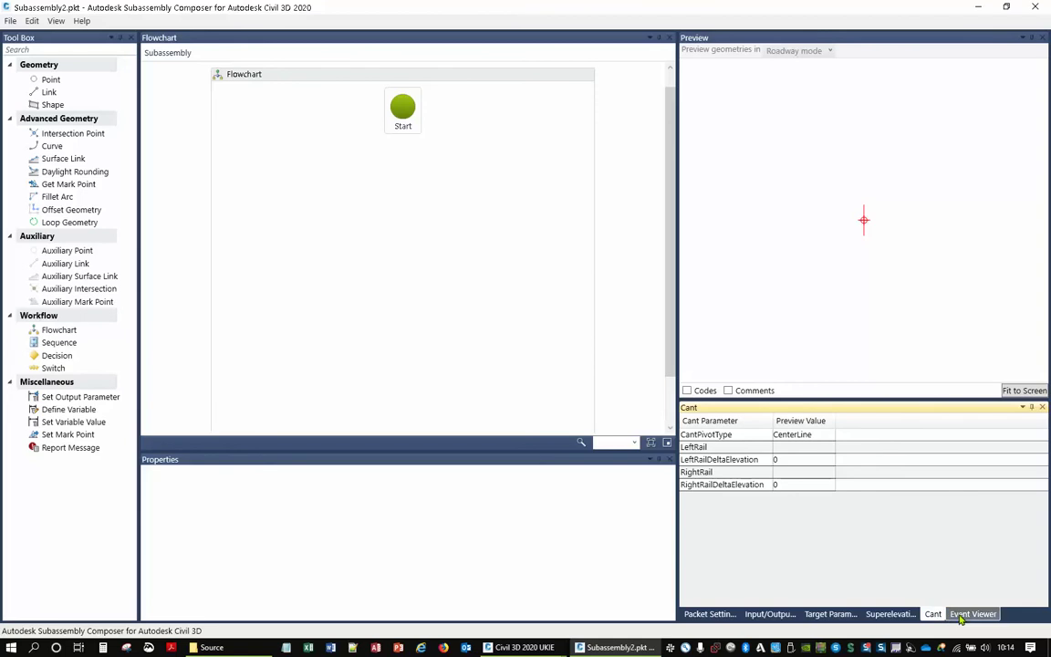
click(963, 615)
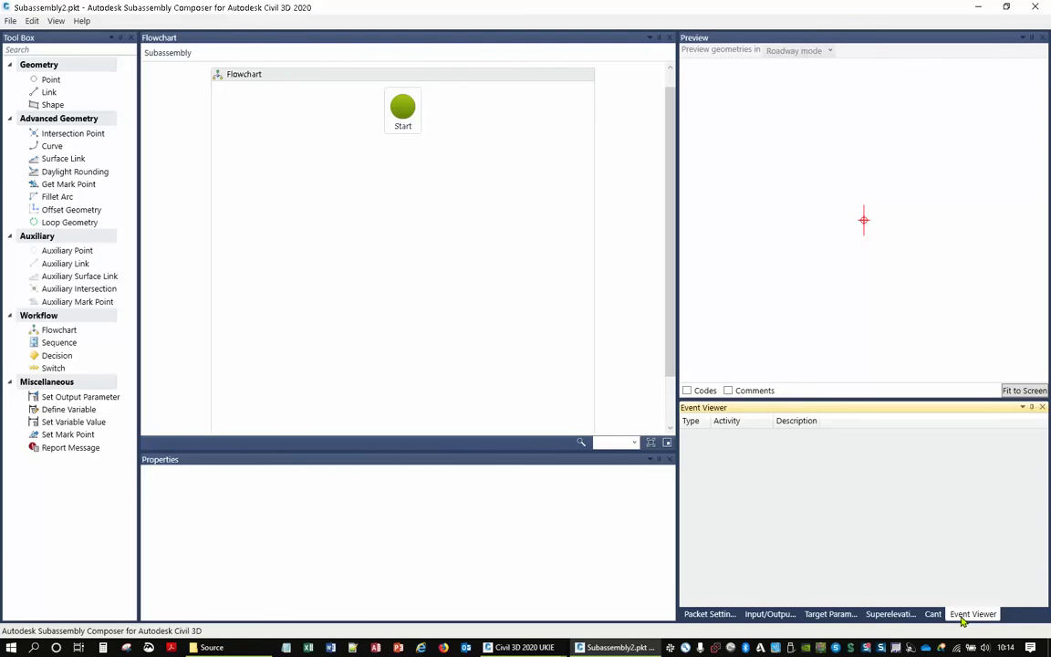
click(769, 615)
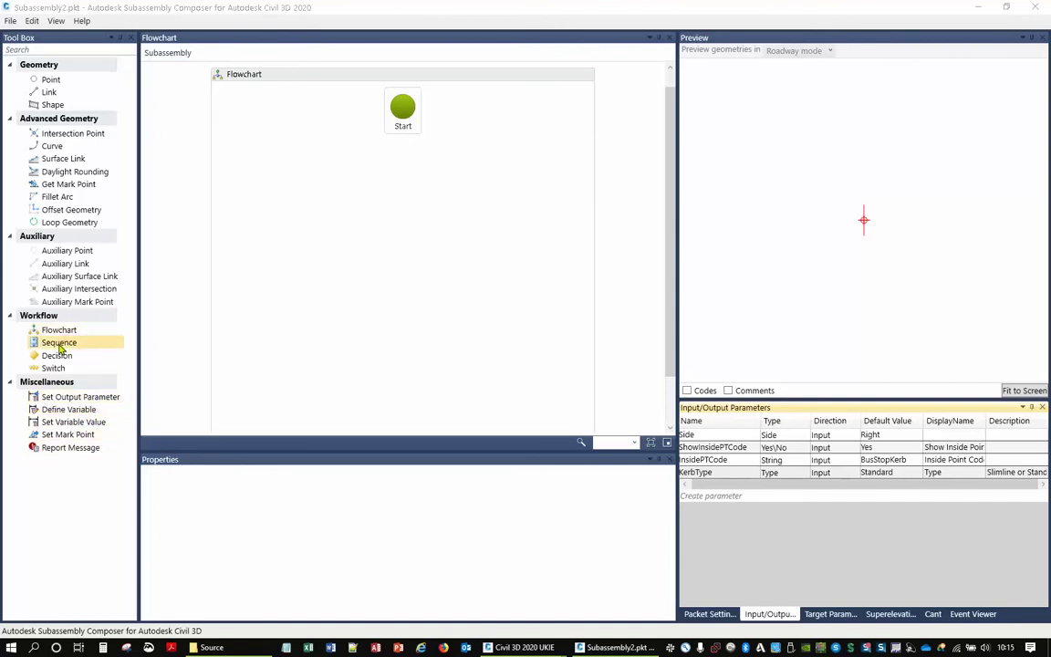
Add a sequence named Codes below Start and open it.
drag(61, 344, 397, 176)
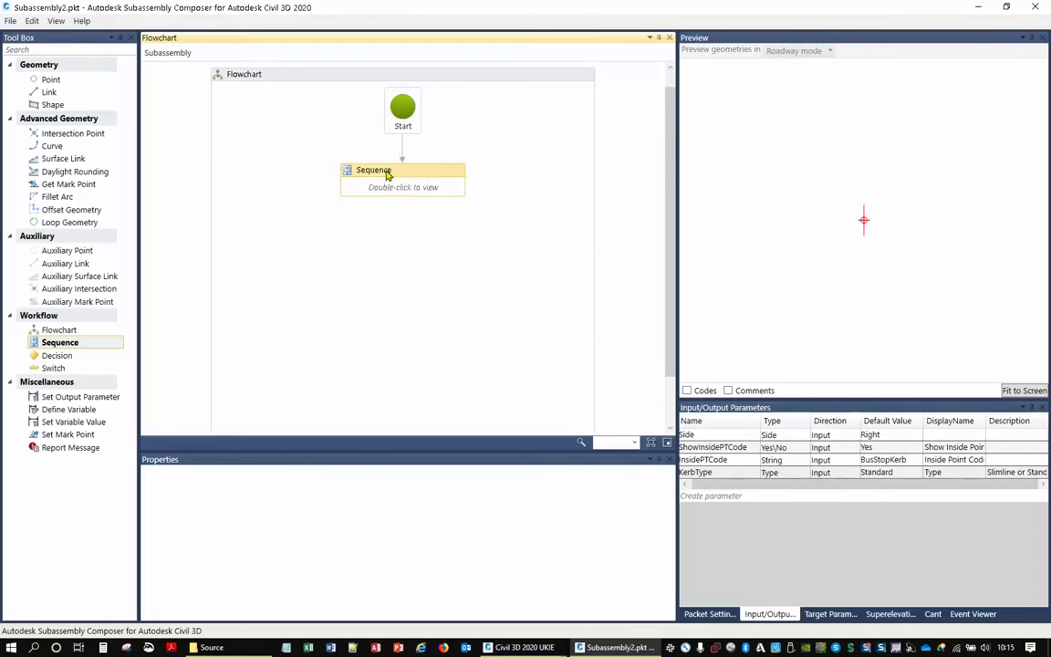
click(387, 172)
text(Codes)
double_click(399, 186)
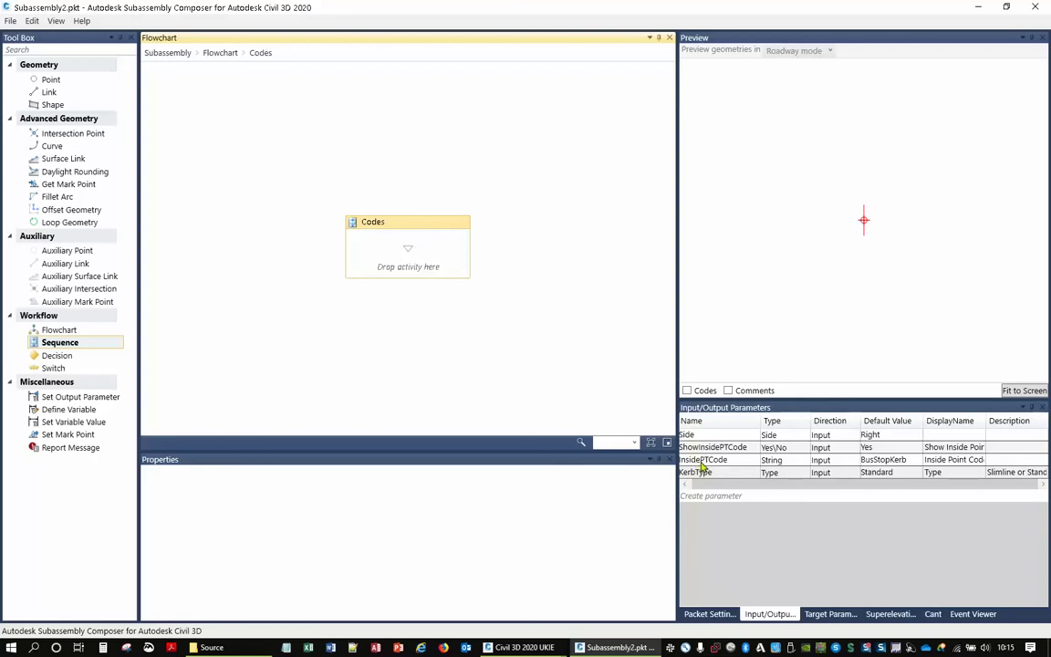
Place a Define Variable activity inside the Codes sequence.
click(873, 453)
click(877, 458)
click(877, 457)
click(876, 457)
click(878, 460)
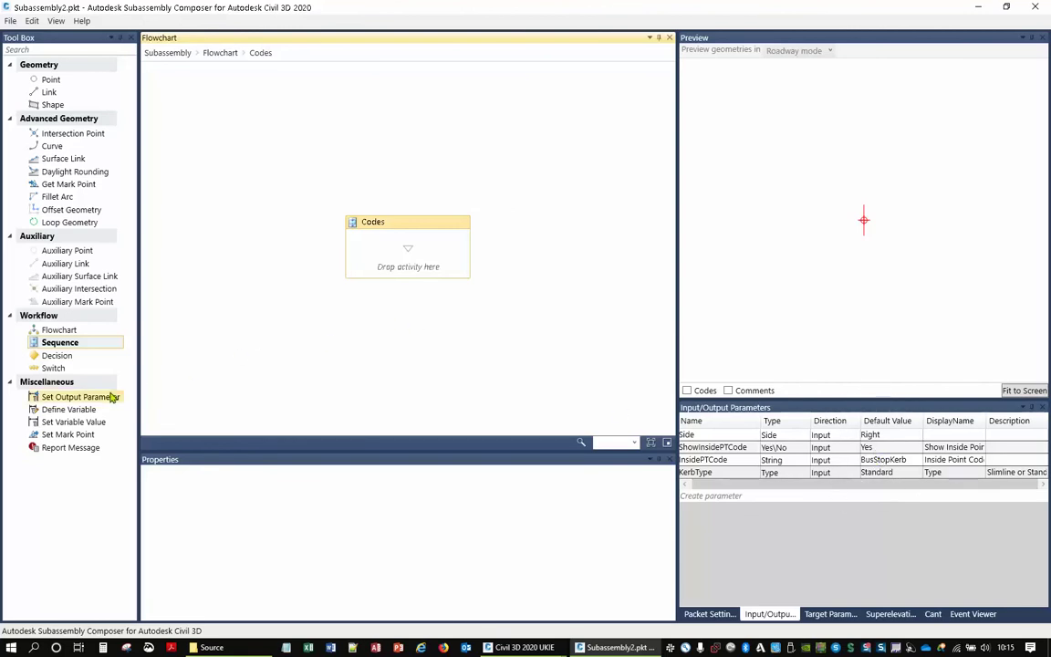
drag(71, 409, 391, 253)
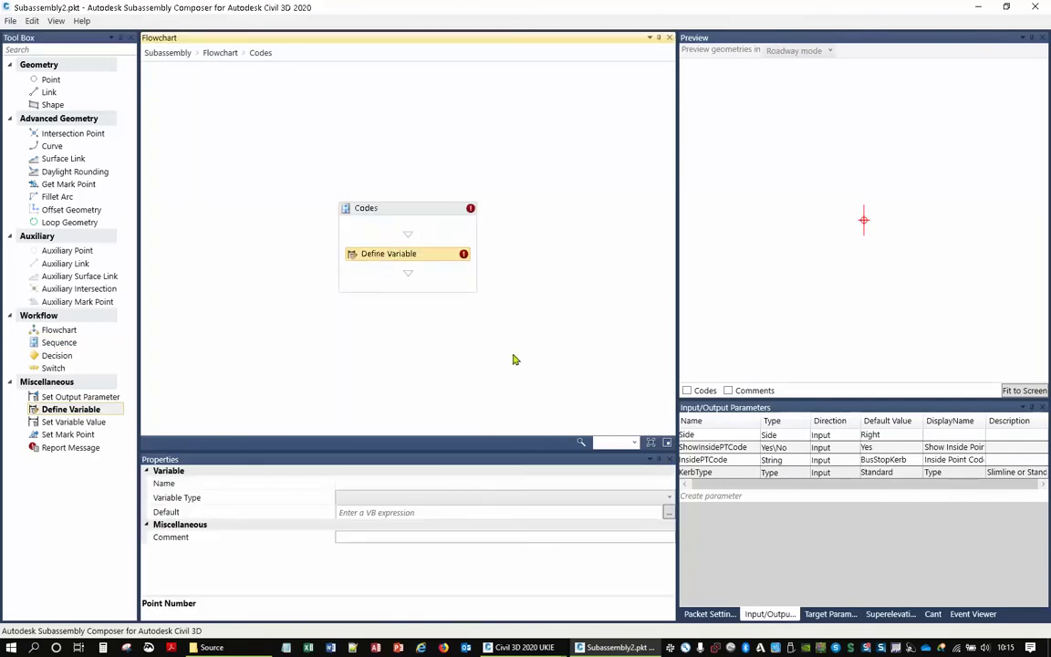
Name the variable InsidePointCode after the spaced name 'Inside Point Co' is rejected.
click(355, 484)
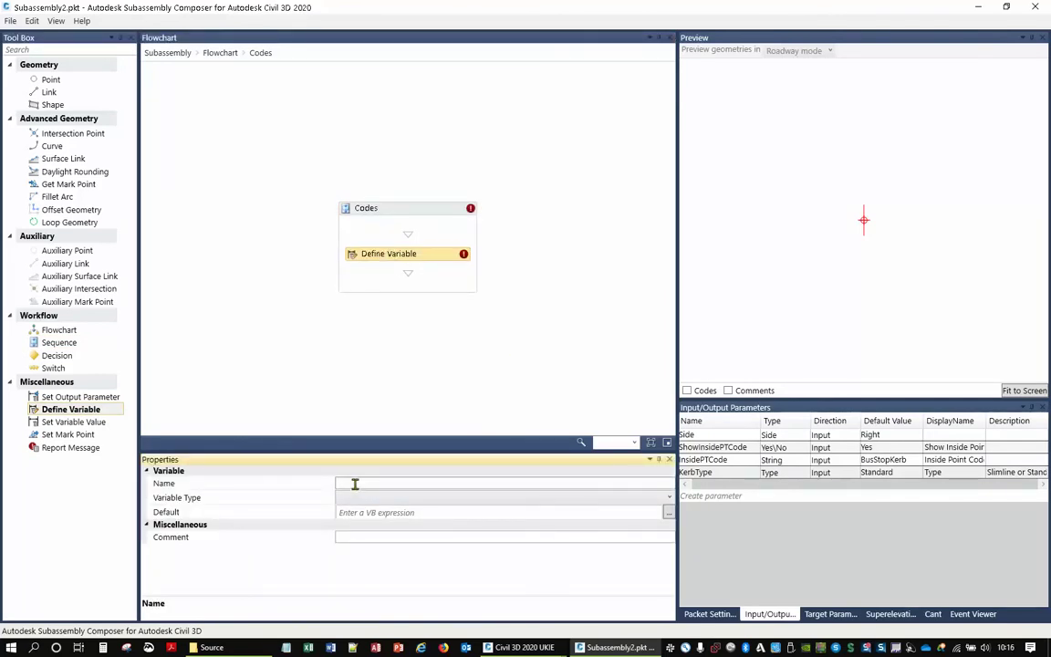
text(Inside Point Code)
mouse_move(465, 259)
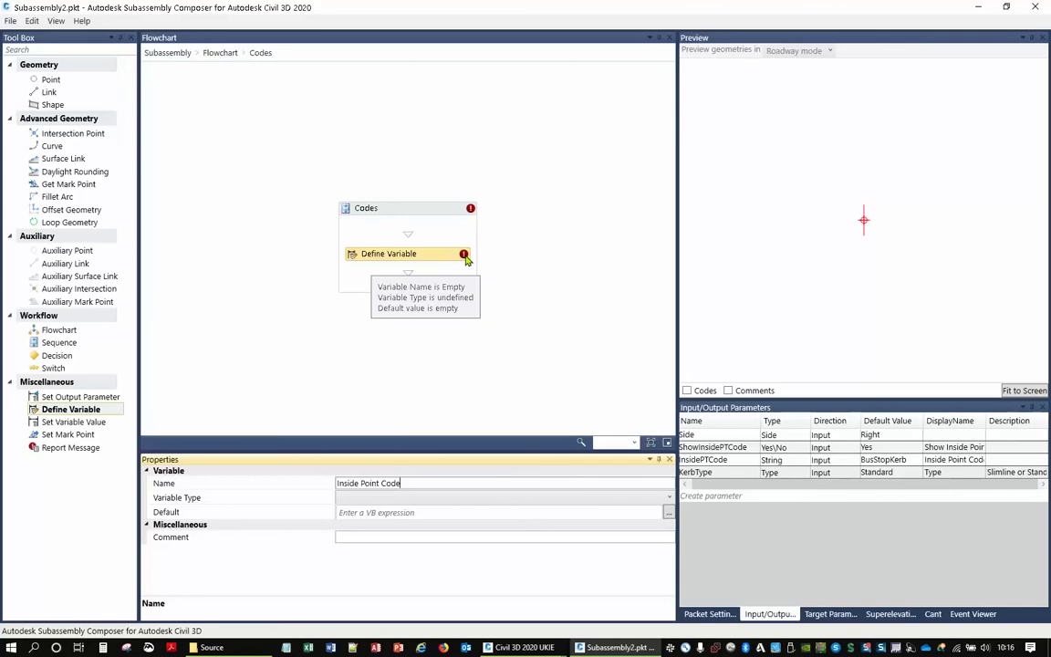
click(358, 500)
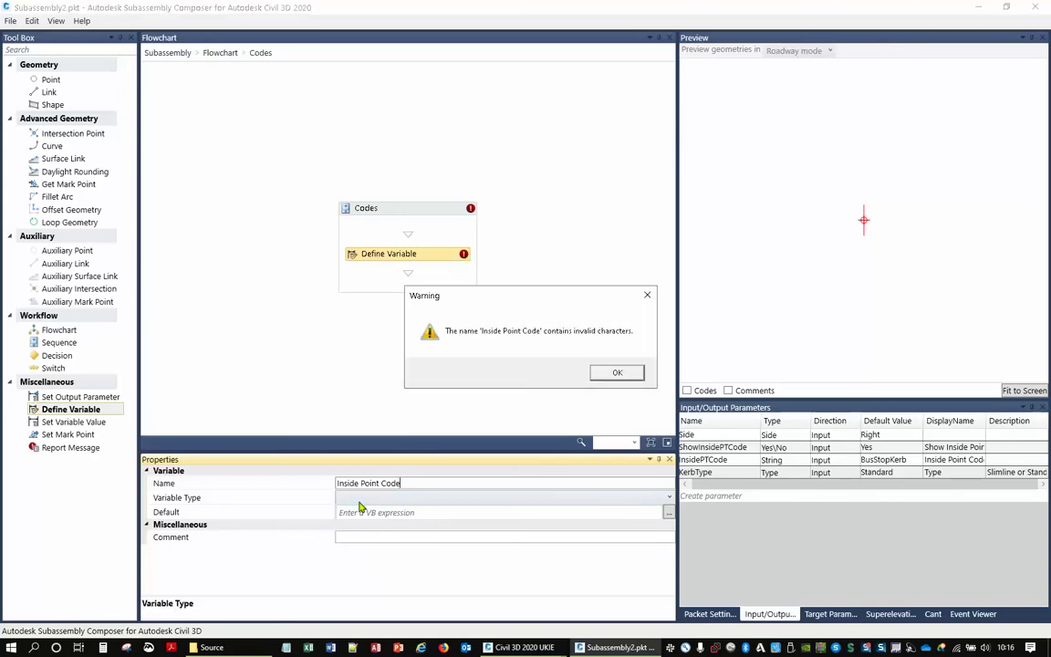
click(617, 372)
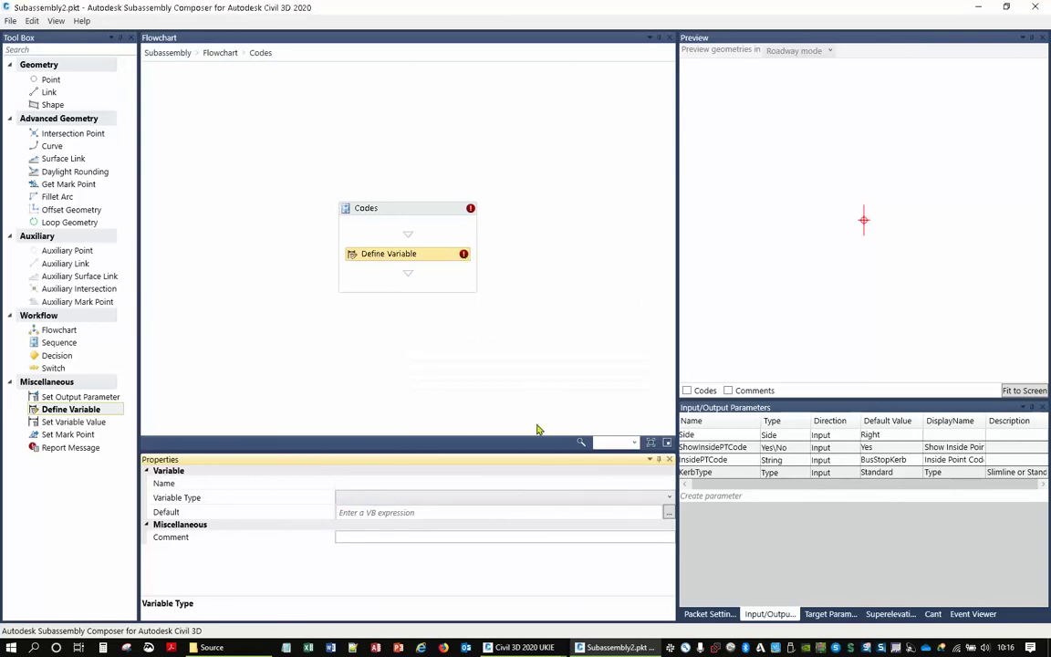
click(375, 483)
text(C)
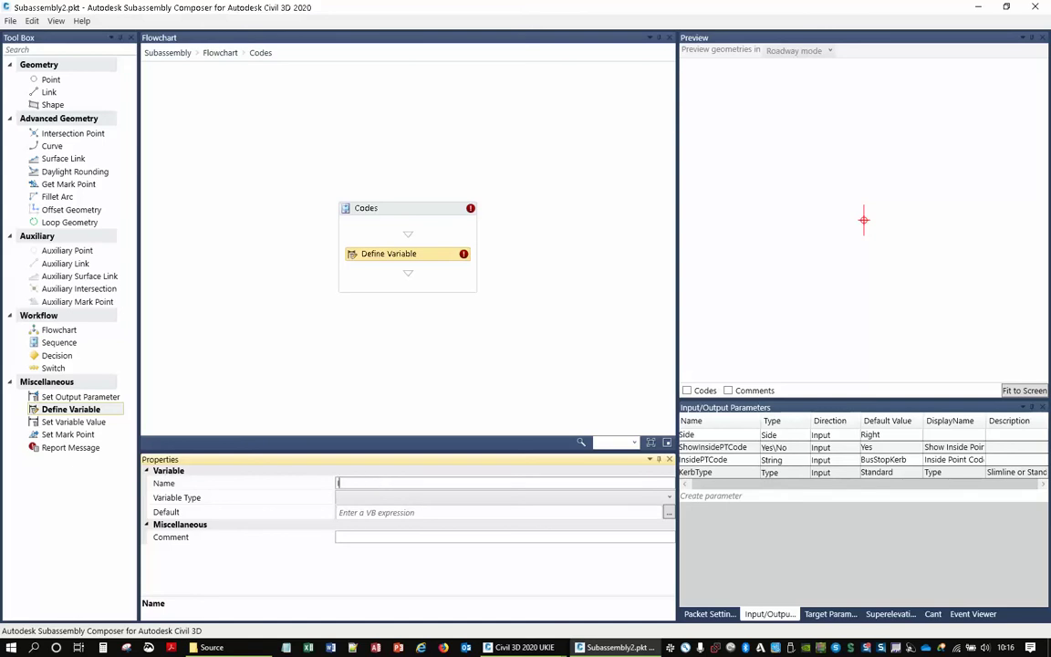
text(nsidePointCode)
click(357, 501)
click(356, 504)
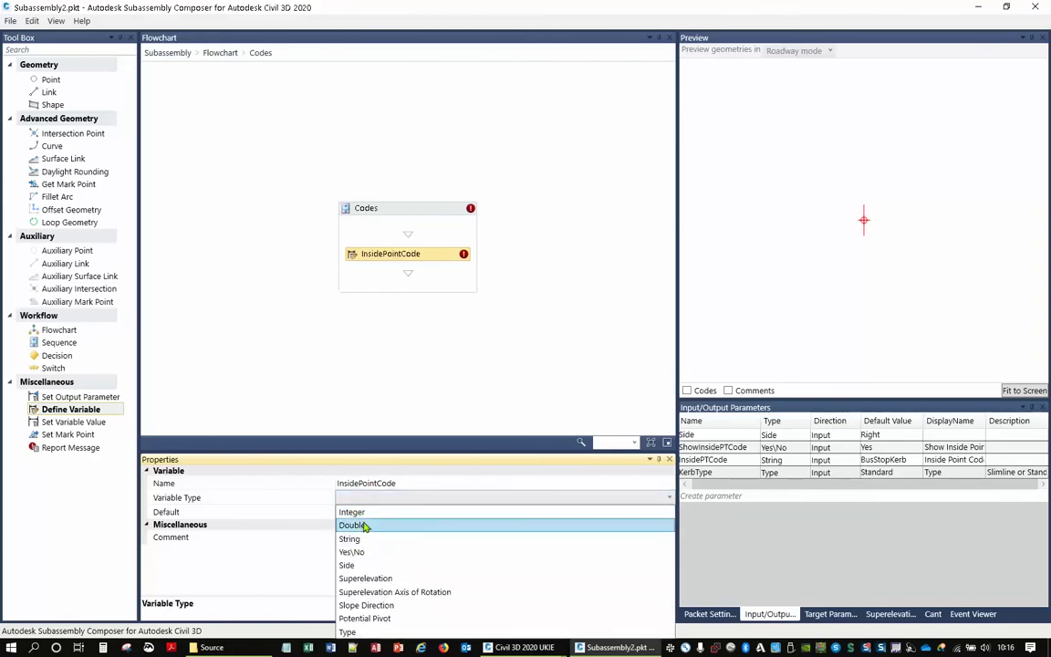
Make InsidePointCode a String and start its default with IF(ShowInsidePTCode.
click(362, 540)
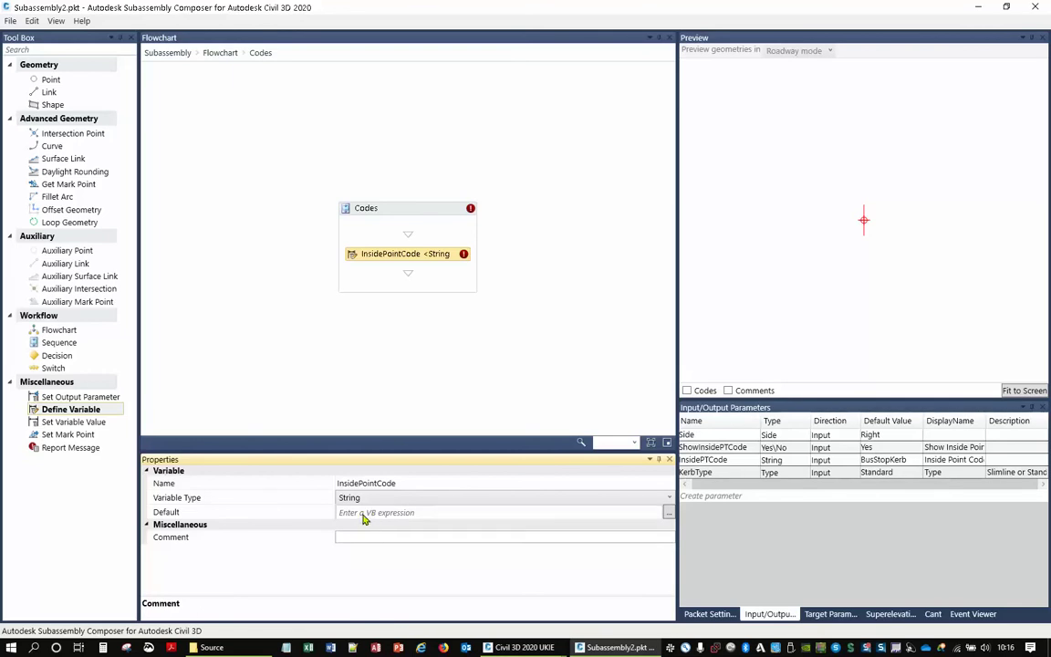
click(369, 513)
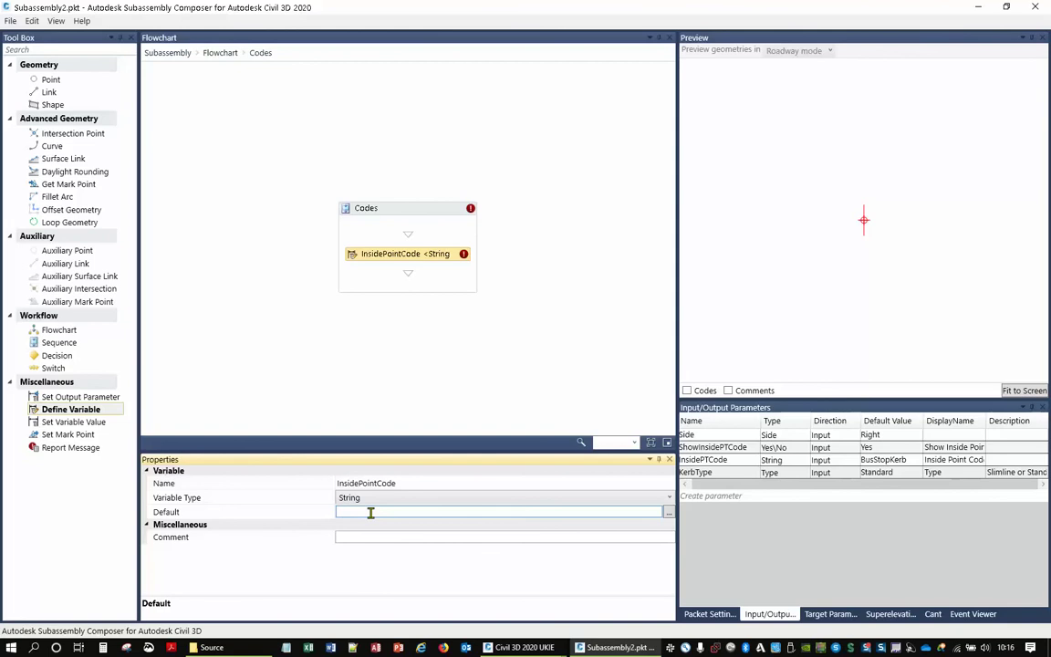
text(IF()
click(730, 447)
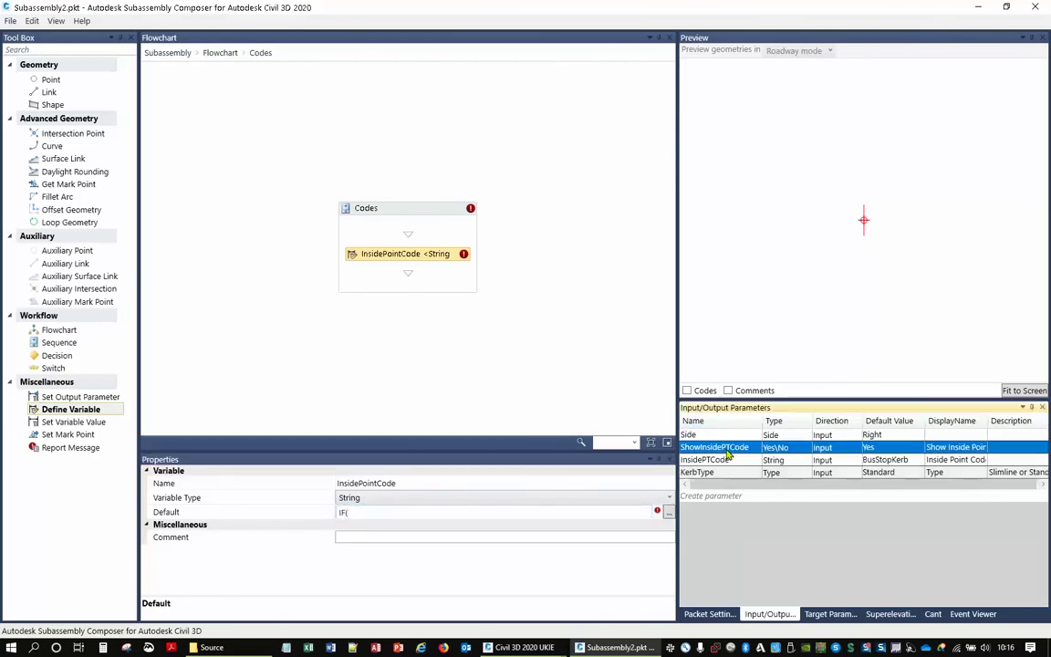
click(727, 448)
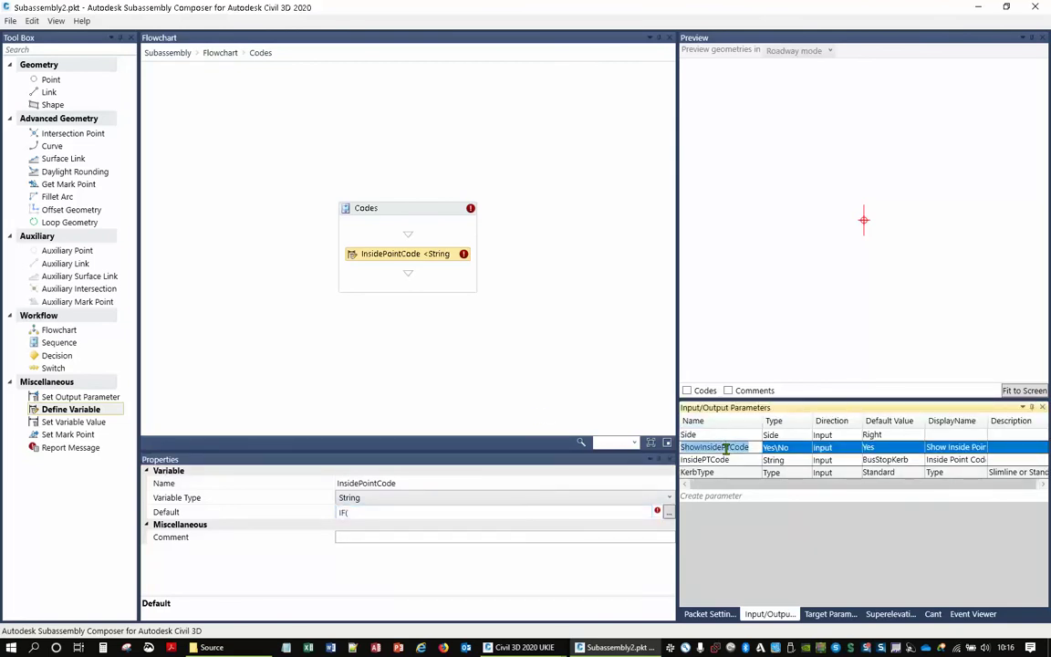
key(ctrl+c)
click(352, 512)
key(ctrl+v)
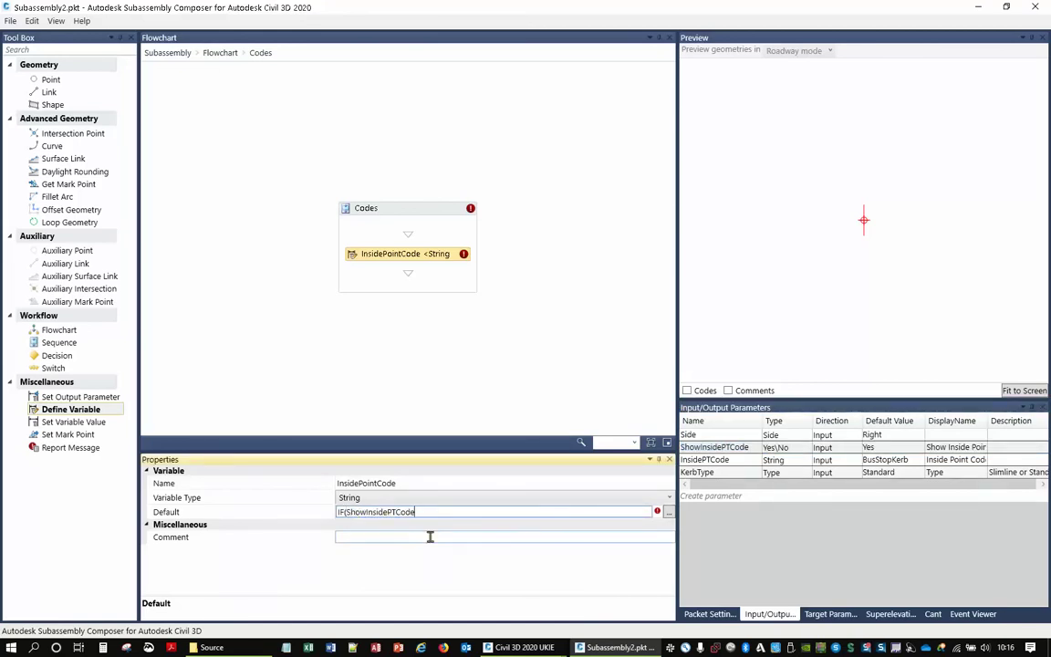
Extend the default expression with =Yes and the InsidePTCode parameter name.
text(=)
text(Ye)
text(=)
click(709, 459)
double_click(709, 459)
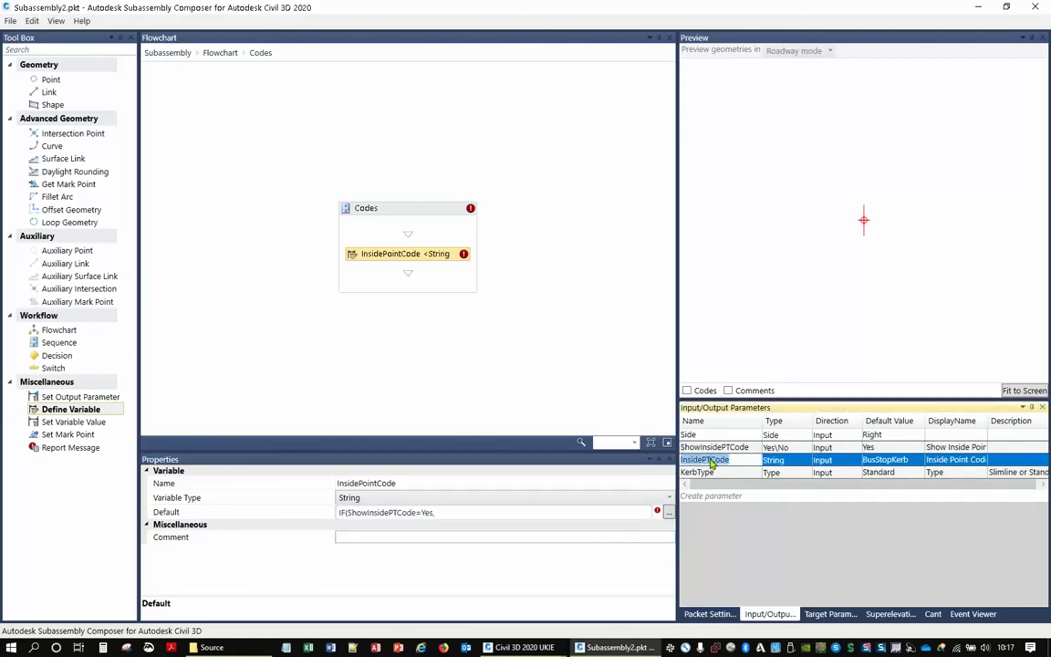
click(437, 512)
text(,)
key(ctrl+v)
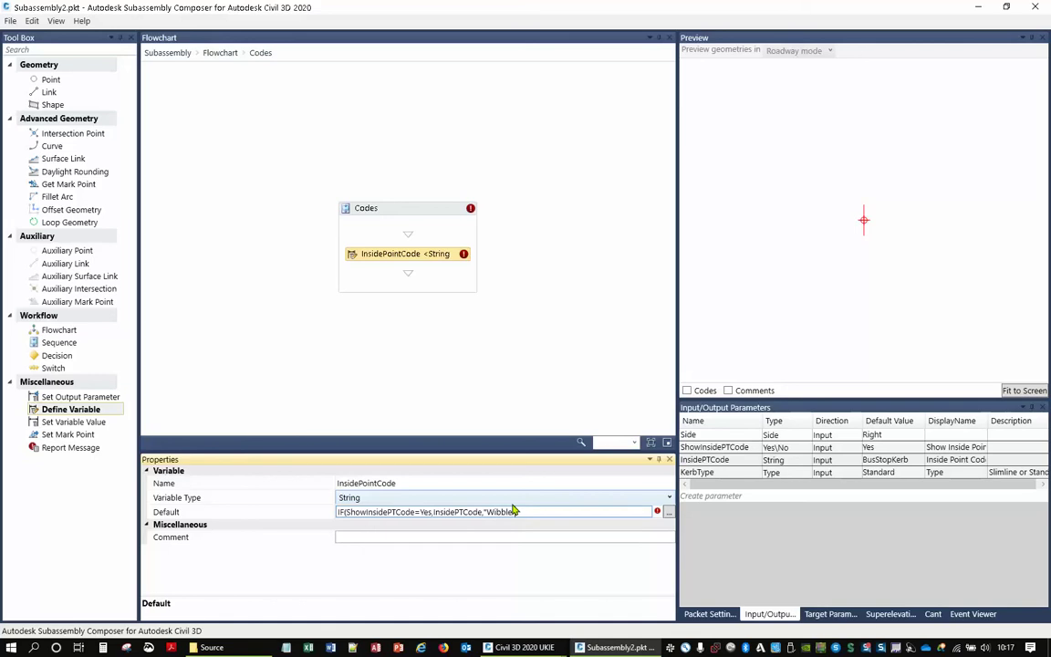
Finish the default as IF(ShowInsidePTCode=Yes,InsidePTCode,"") and return to the main flowchart.
key(BackSpace)
key(BackSpace)
key(BackSpace)
key(BackSpace)
key(BackSpace)
key(BackSpace)
text())
click(370, 512)
key(BackSpace)
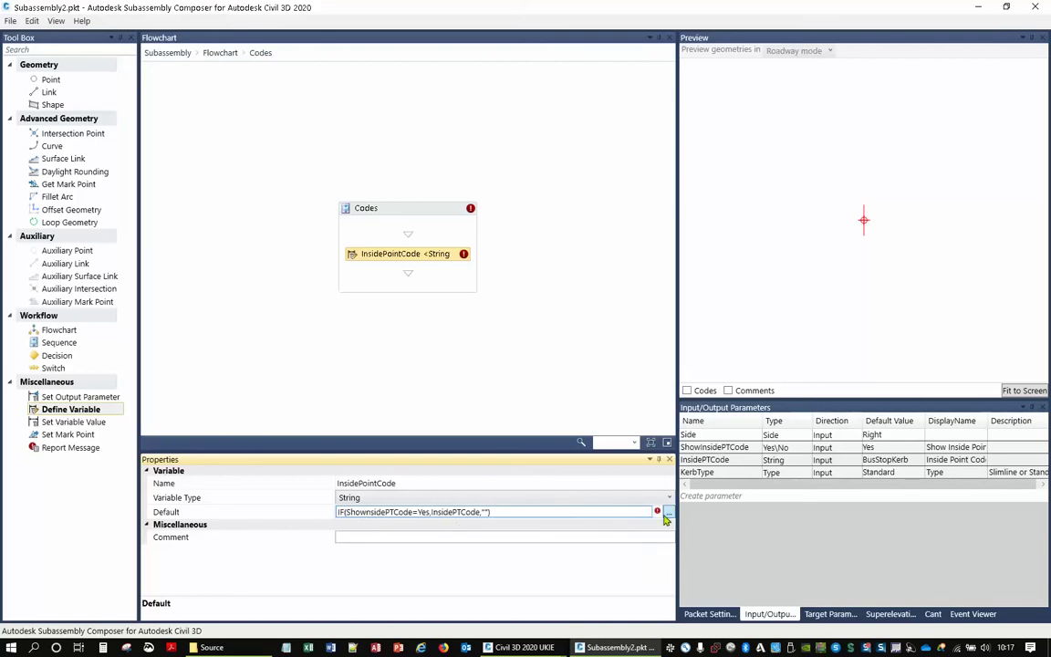
mouse_move(653, 517)
text(I)
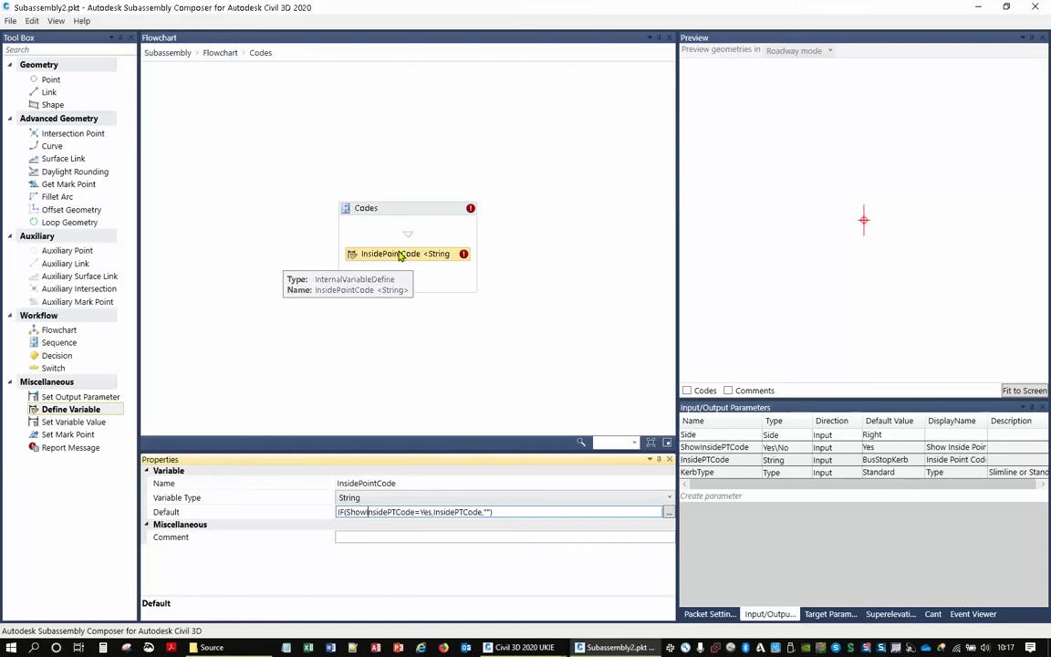
click(398, 537)
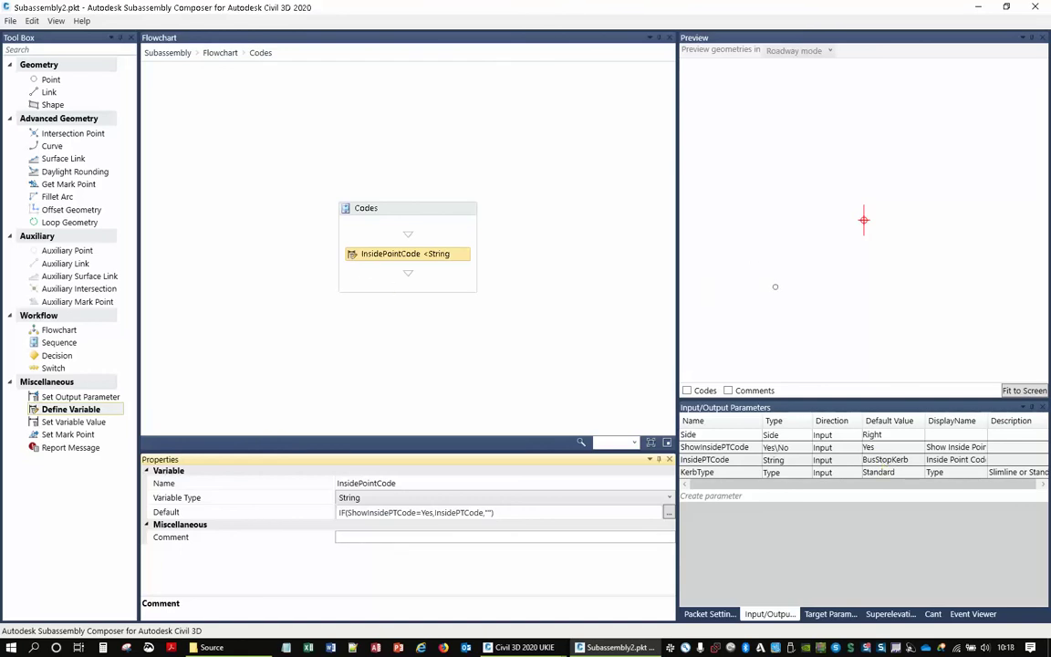
click(218, 53)
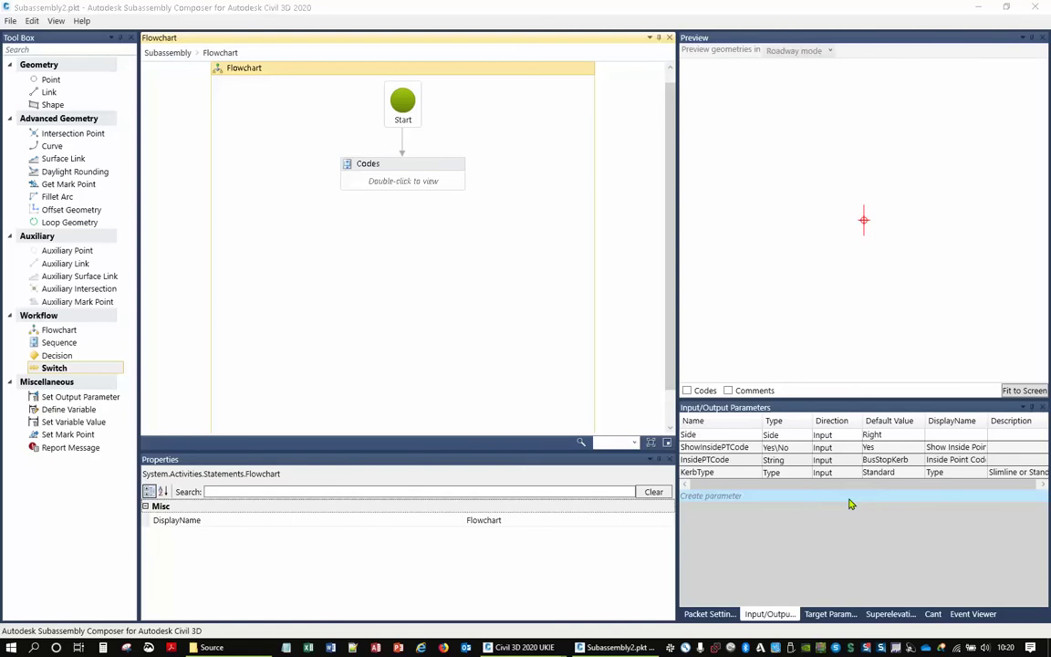
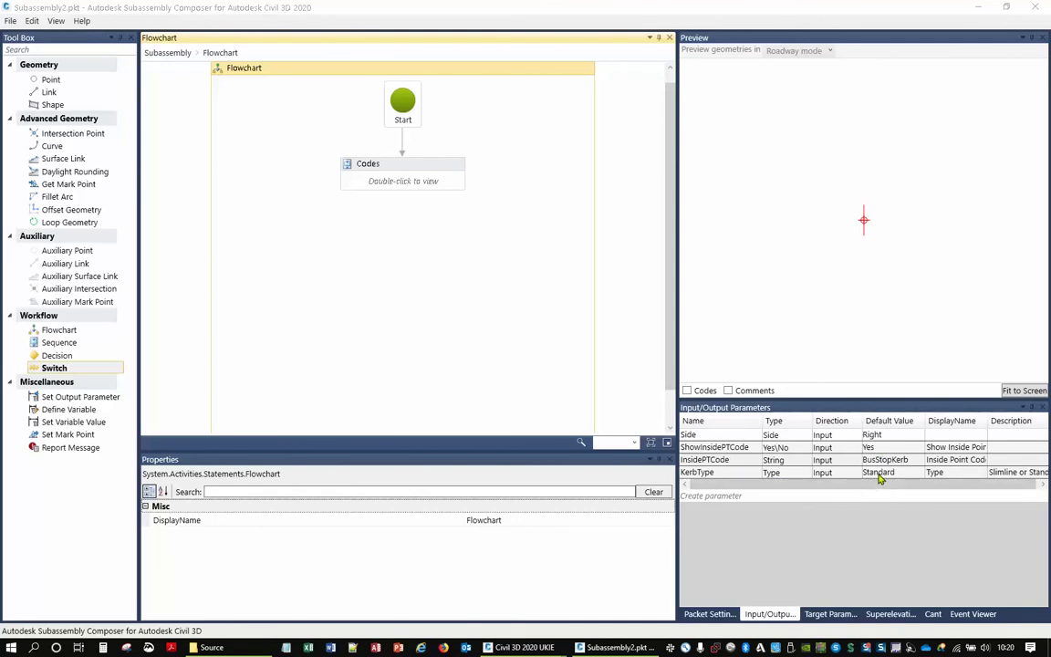
Add a Switch below the Codes step and connect Codes to it, deleting the stray looping link.
drag(60, 367, 370, 260)
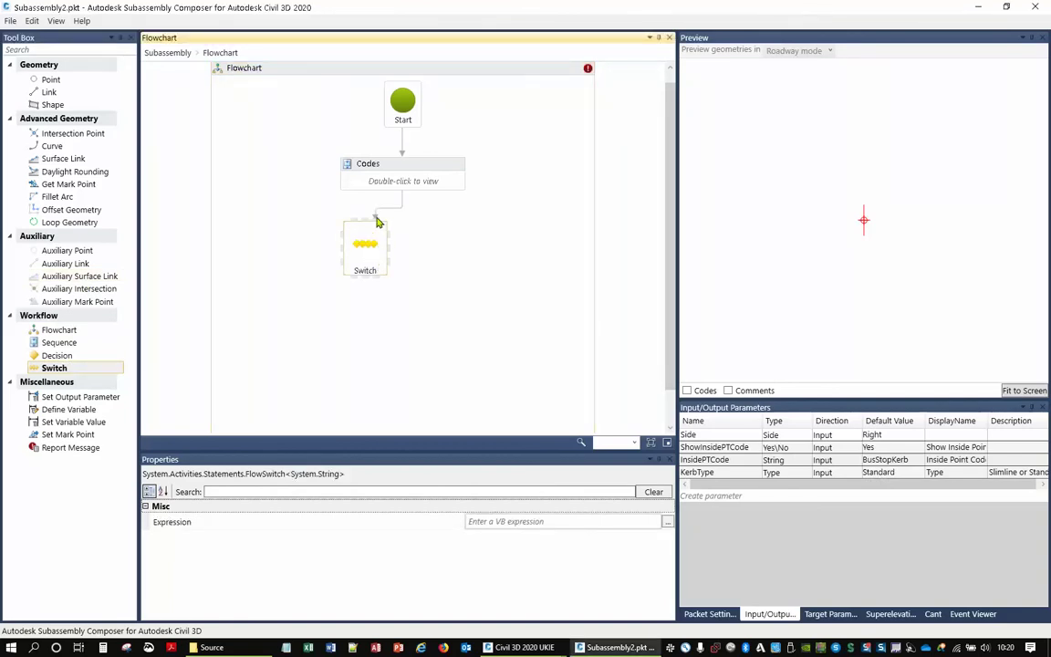
drag(377, 221, 369, 230)
key(Return)
click(375, 215)
key(Delete)
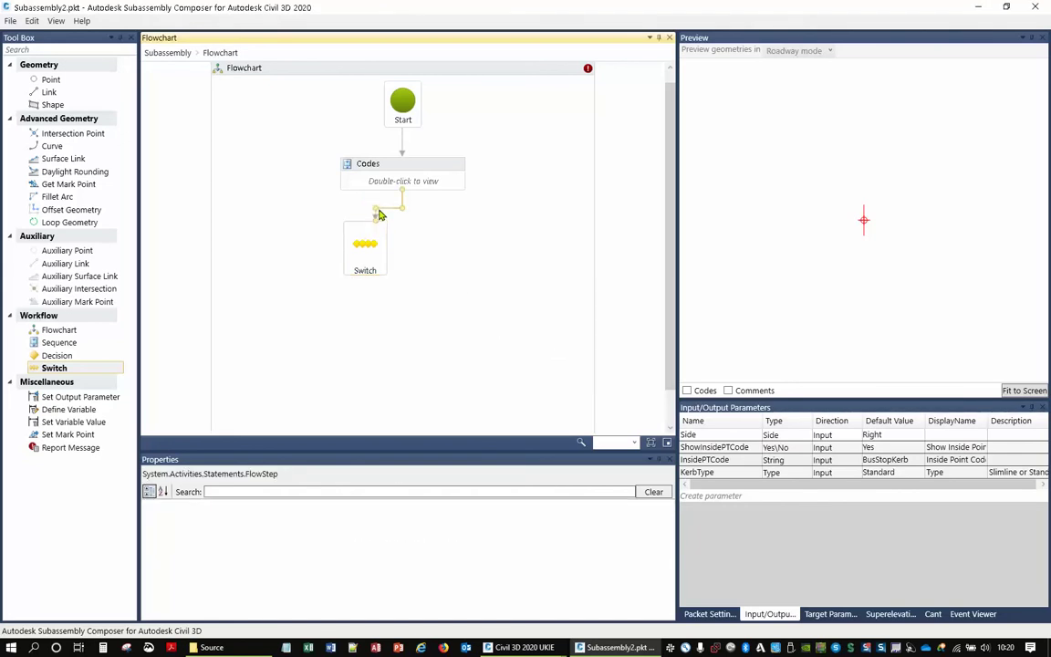
mouse_move(403, 192)
mouse_down()
mouse_move(352, 202)
mouse_move(368, 231)
mouse_move(402, 239)
mouse_up()
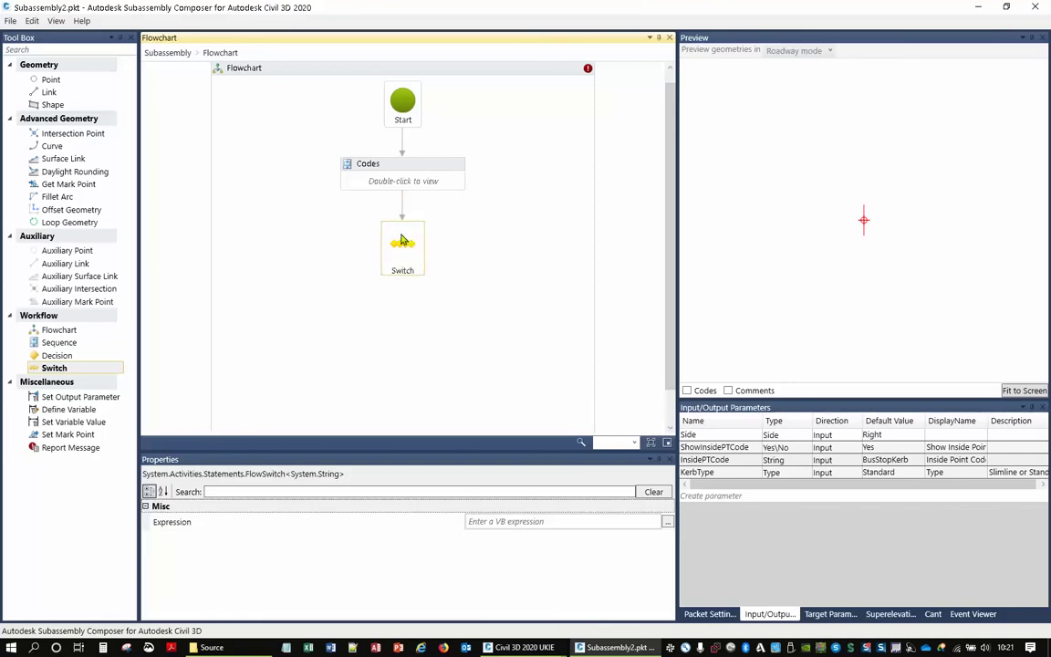
Set the Switch's expression to KerbType.value.
click(477, 521)
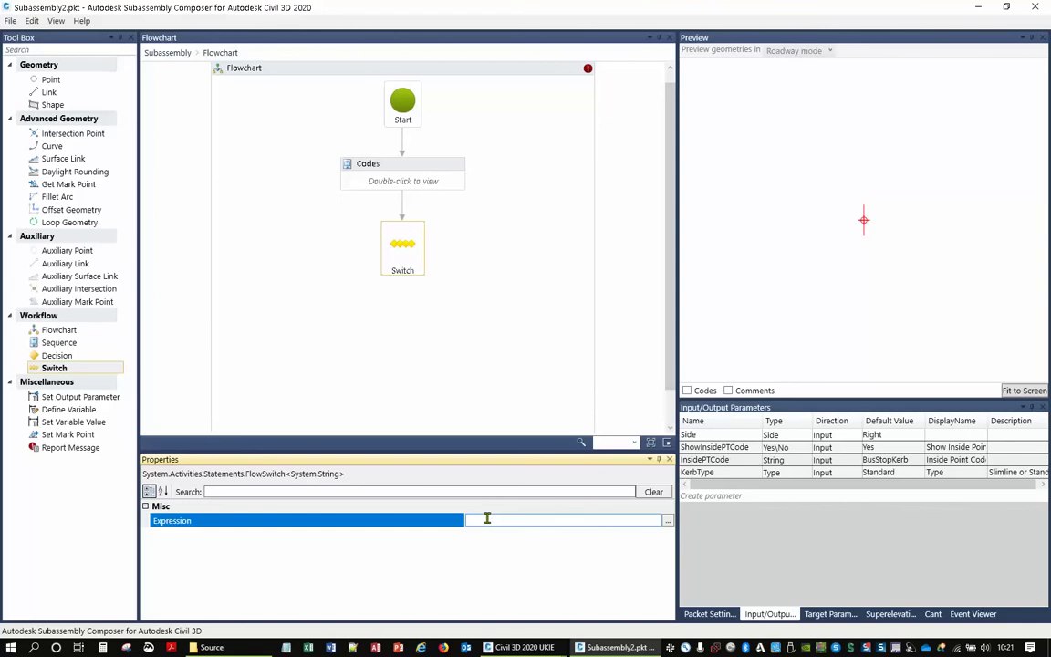
click(487, 518)
text(KerbType.value)
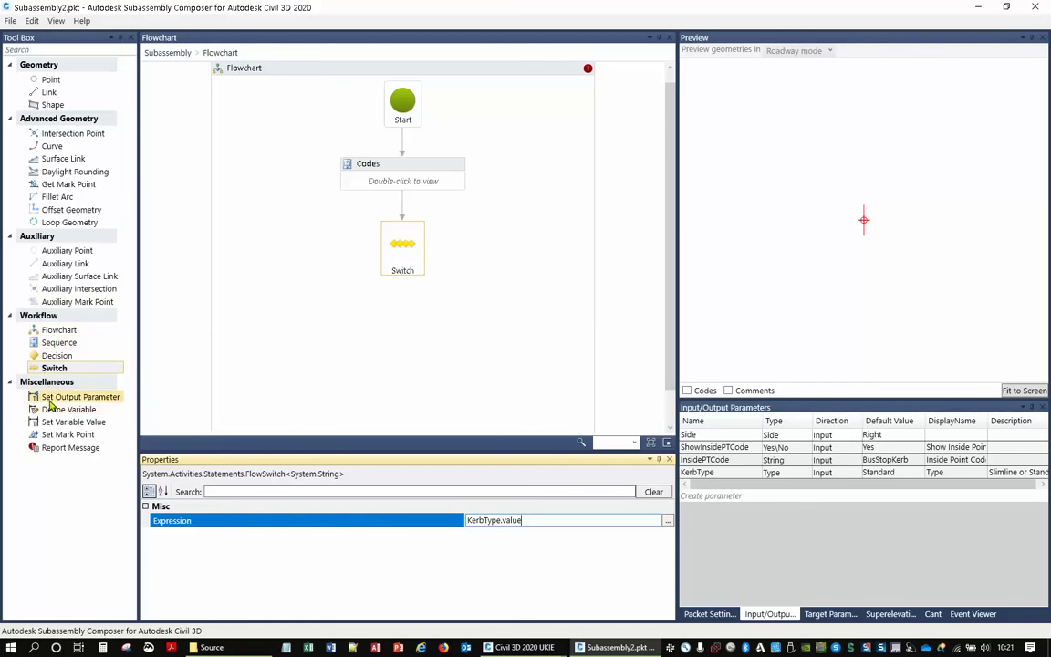
Add two Sequences under the Switch and name them Standard and Slimline.
drag(57, 350, 278, 356)
drag(565, 378, 477, 344)
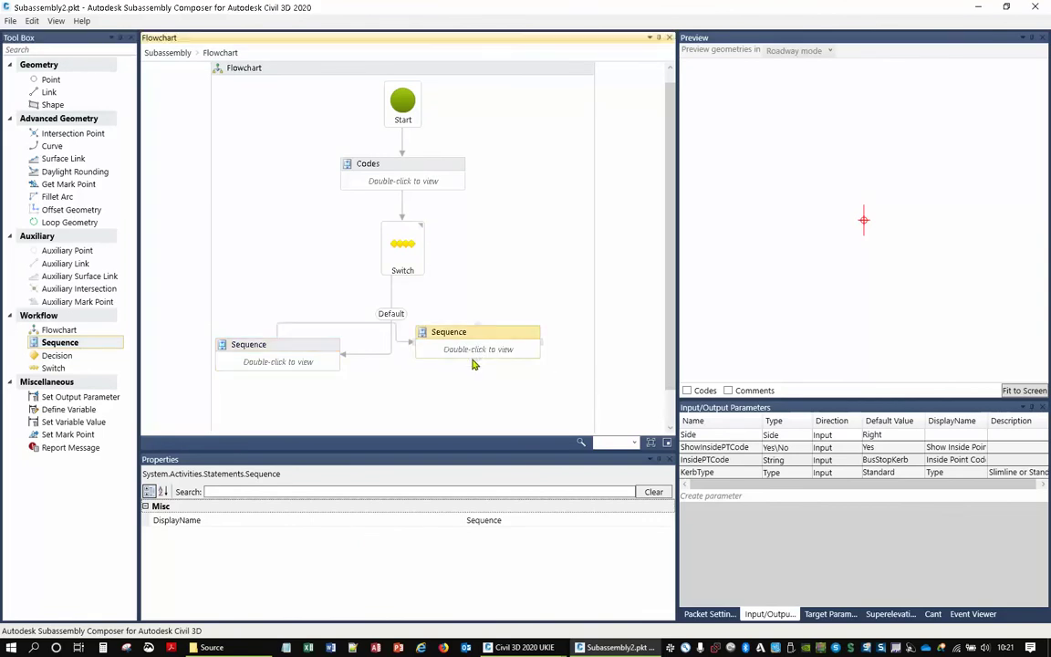
click(409, 346)
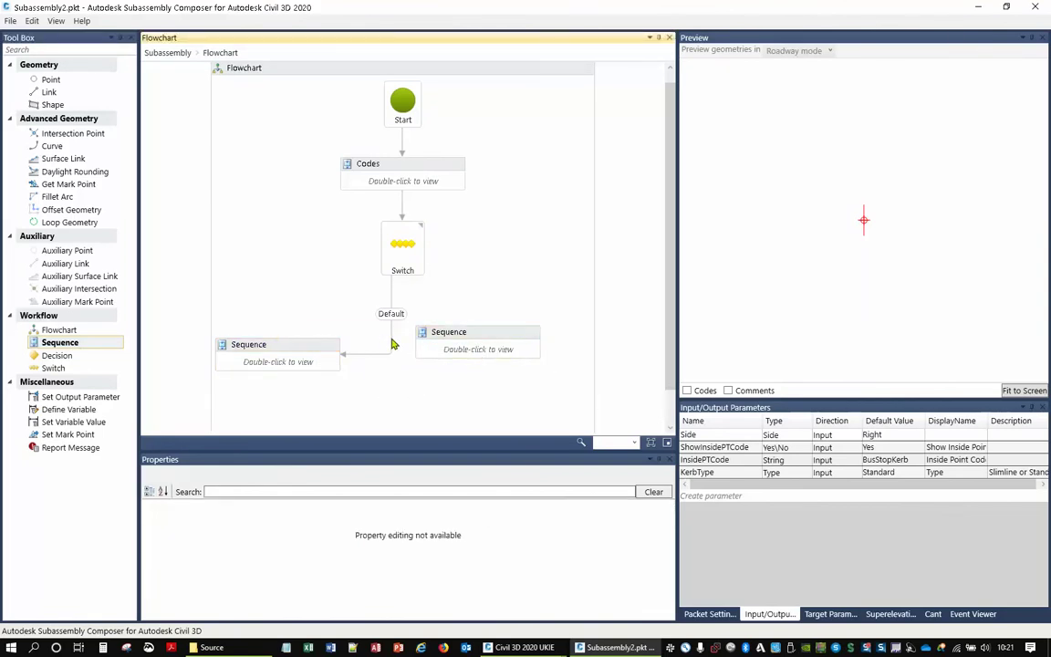
key(Delete)
mouse_move(322, 347)
mouse_down()
mouse_move(335, 334)
mouse_move(327, 330)
mouse_up()
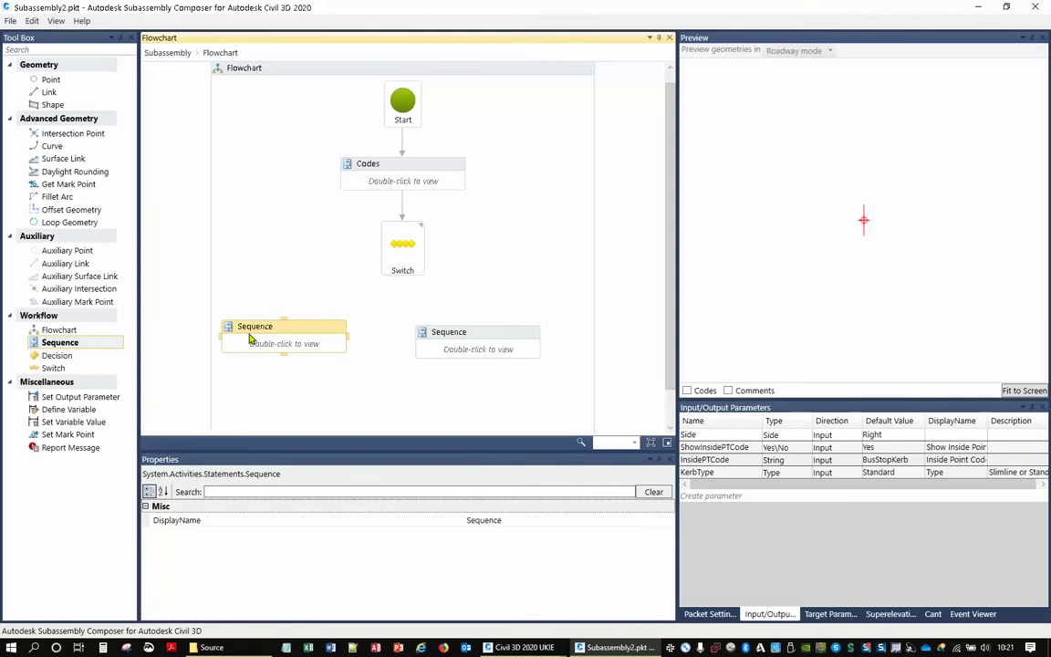
click(251, 328)
text(Standard)
click(439, 334)
click(445, 333)
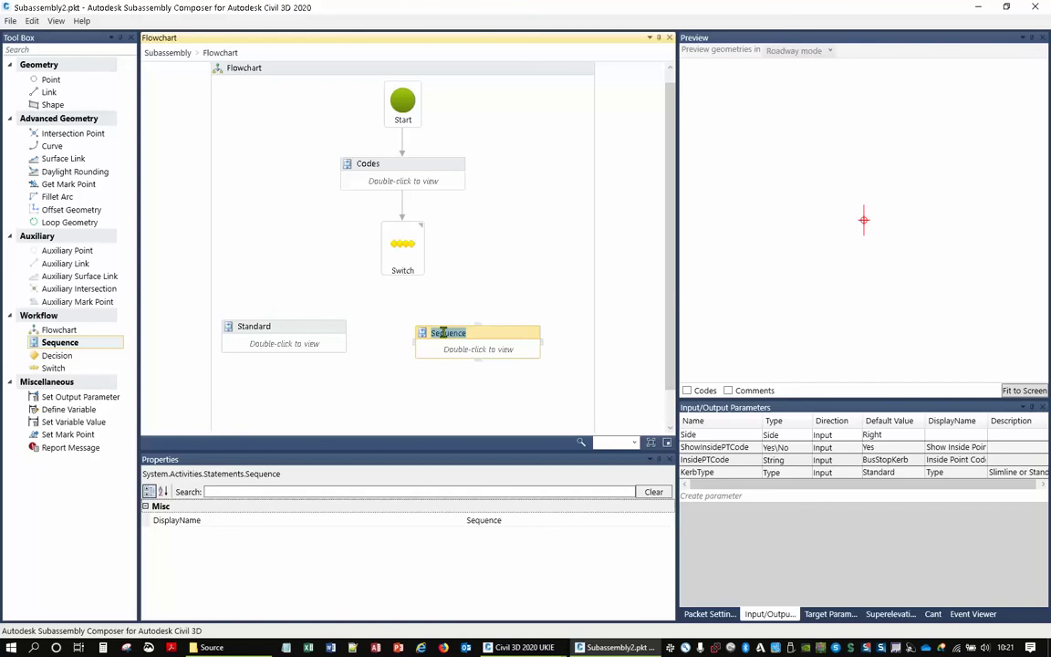
text(Slimline)
click(390, 375)
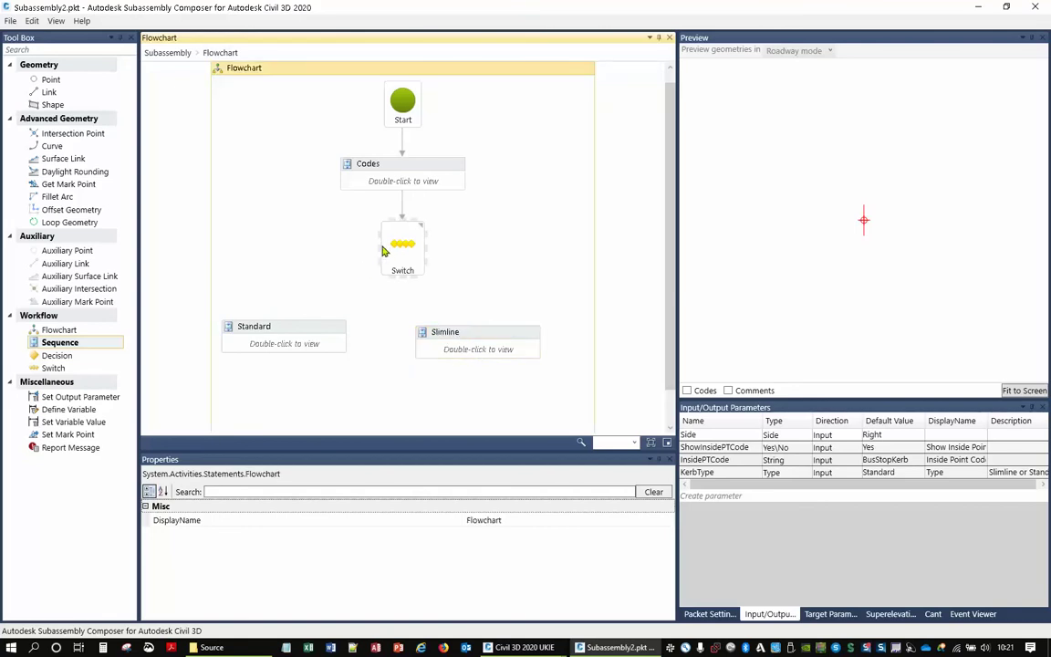
Connect the Switch to both the Standard and Slimline sequences, keeping them level.
drag(383, 248, 288, 326)
drag(434, 251, 483, 333)
drag(484, 335, 482, 334)
Make the Standard branch a non-default case and set its case value to Standard.
click(328, 254)
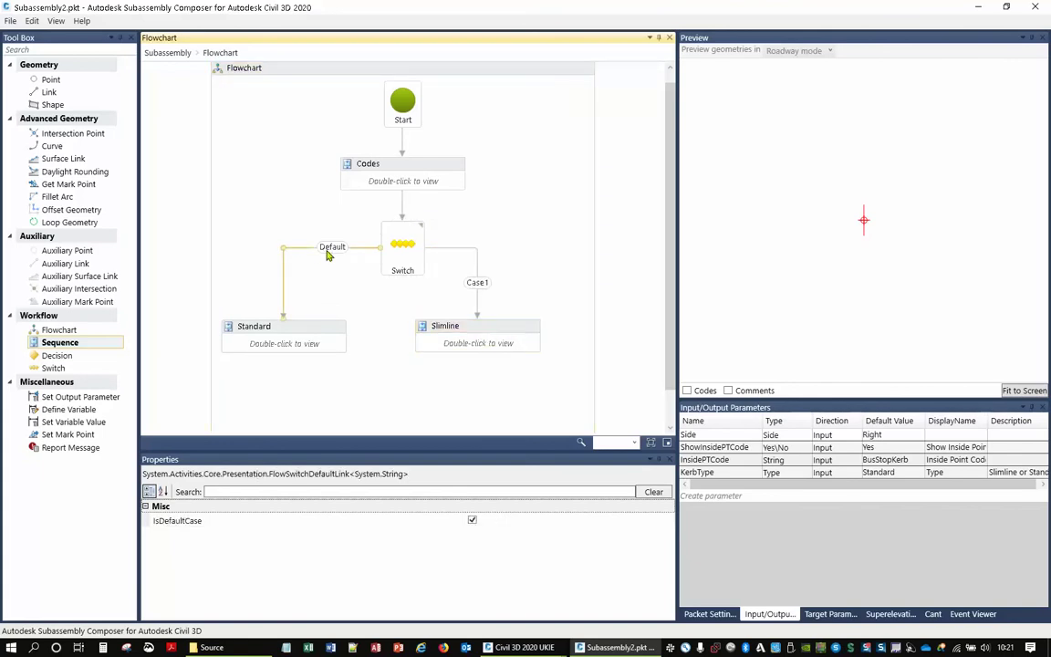
click(472, 521)
click(472, 521)
click(484, 522)
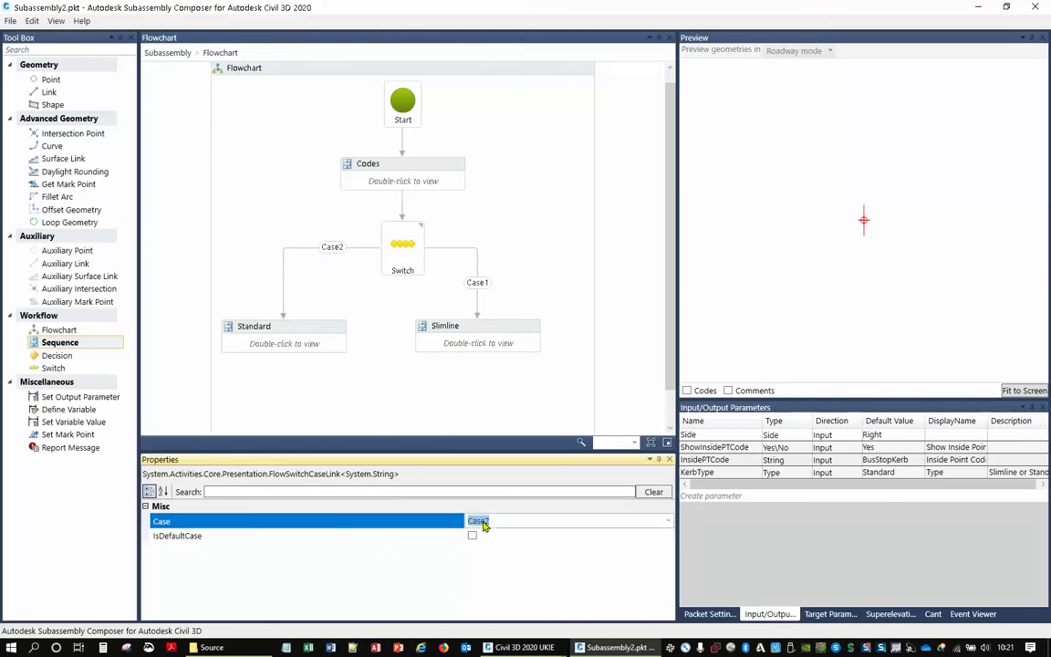
text(Standard)
key(ctrl)
Commit the Standard case and set the flowchart's display name to Slimline.
click(308, 277)
click(461, 365)
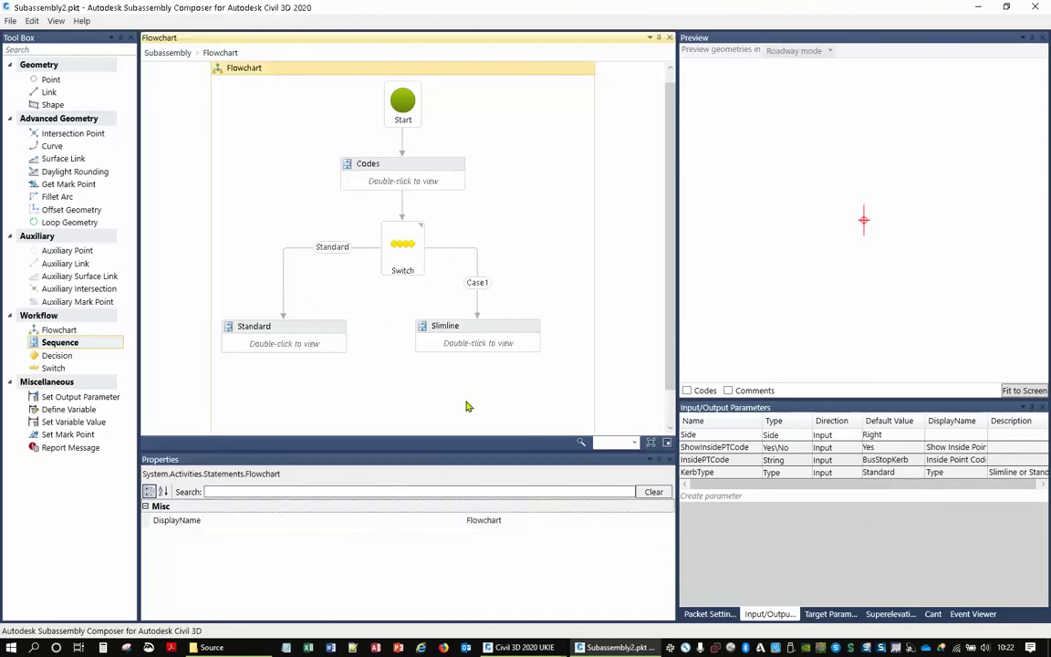
click(486, 520)
text(Slimline)
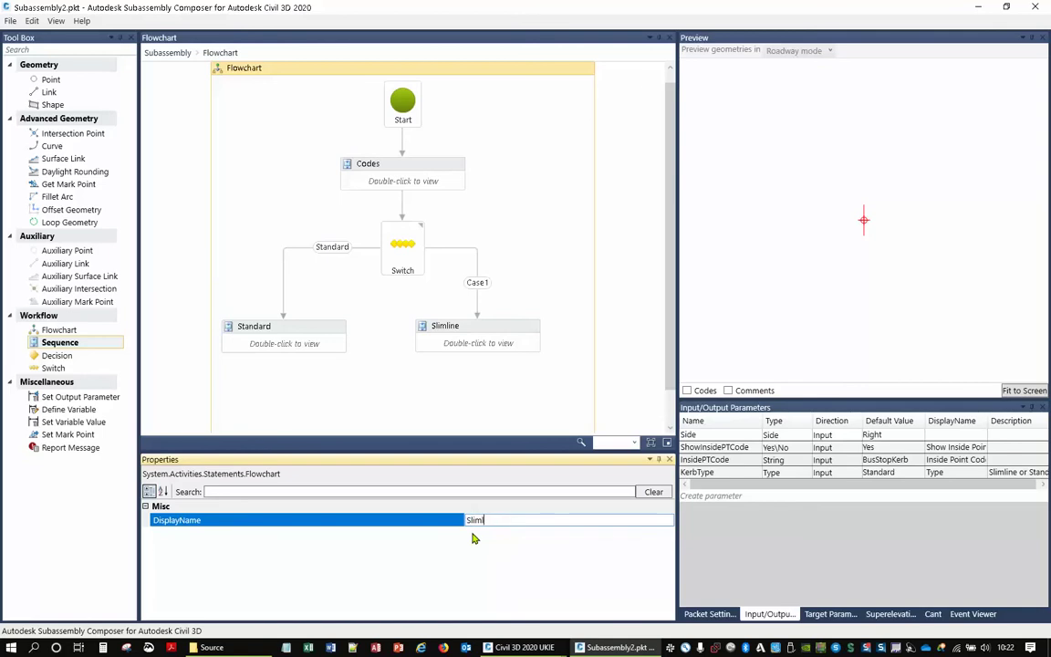
key(Return)
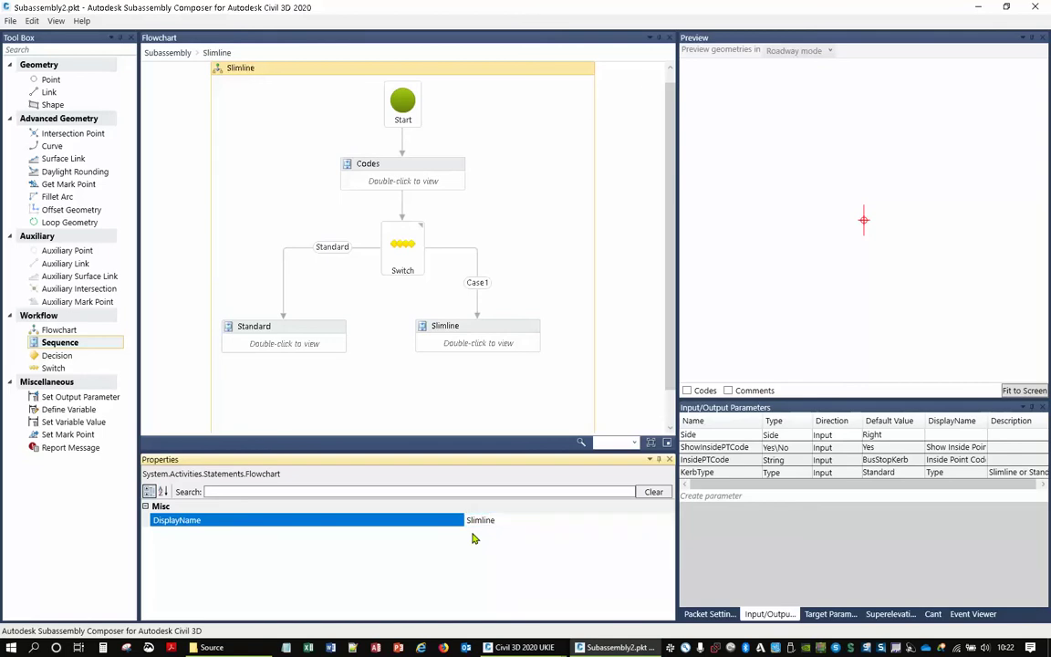
Switch KerbType's default value to Slimline and back to Standard.
click(899, 473)
click(897, 495)
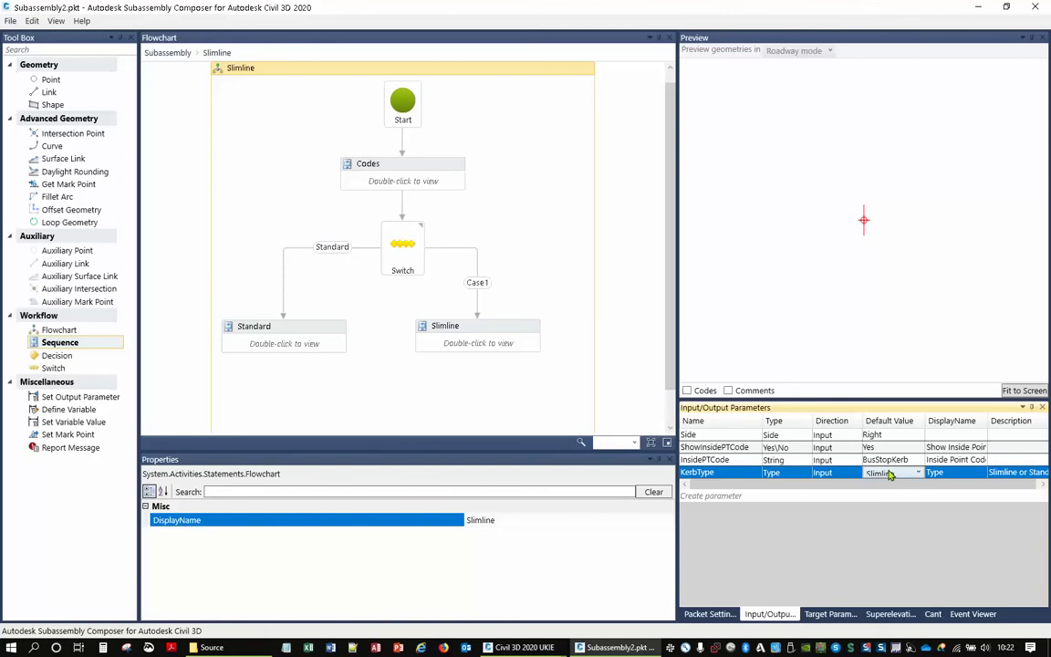
click(890, 474)
click(881, 485)
click(469, 514)
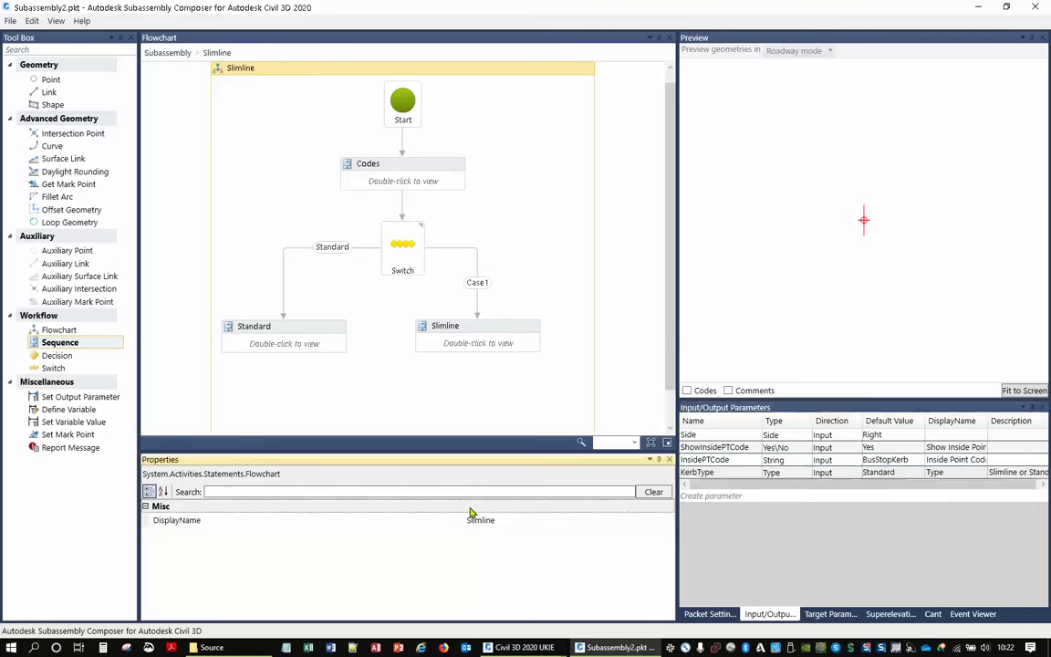
click(500, 521)
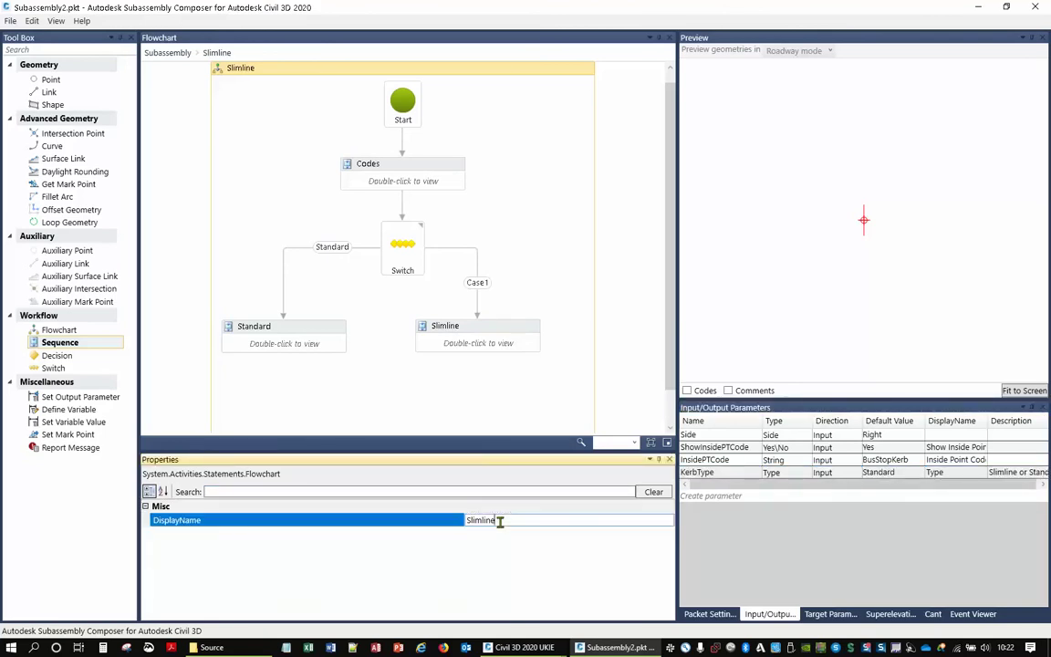
Change the Case1 branch's case to Slimline and shift the Slimline sequence right.
click(480, 286)
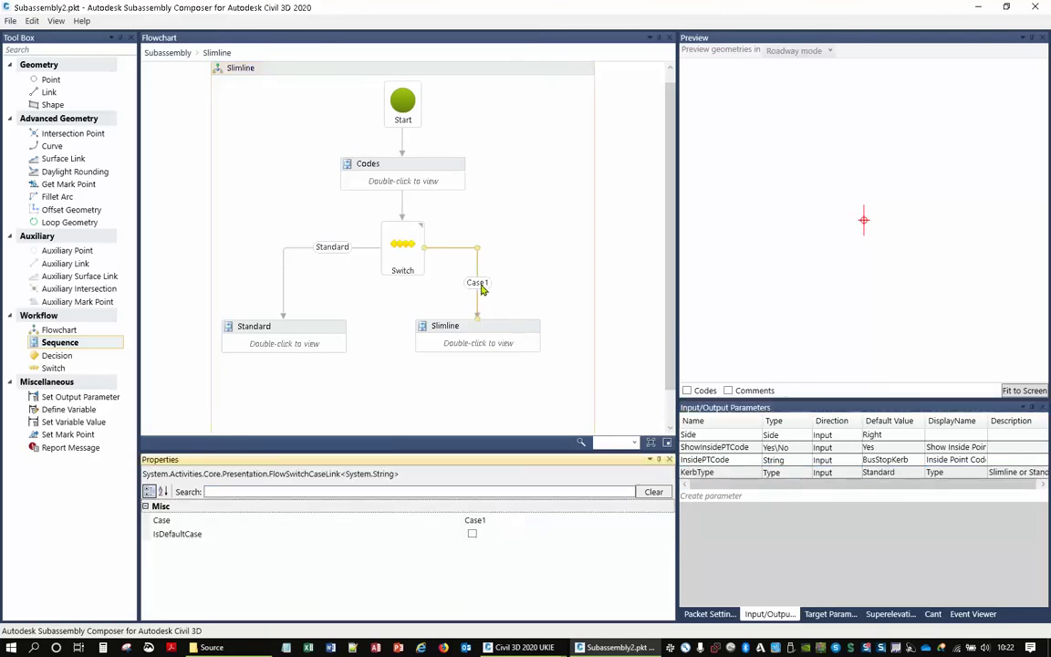
click(330, 246)
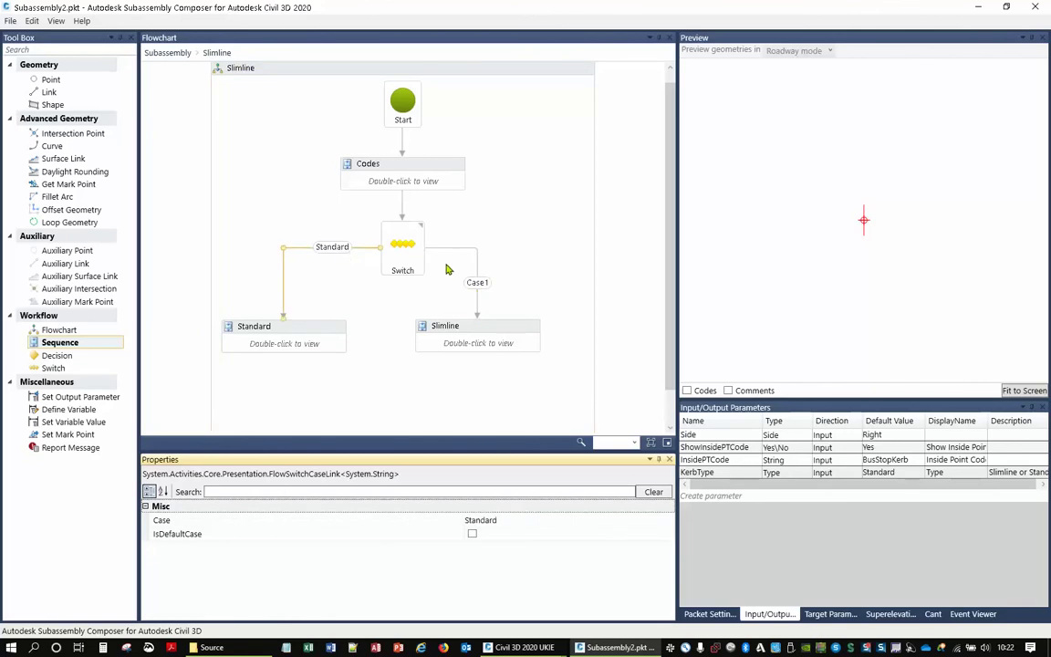
click(478, 284)
click(490, 519)
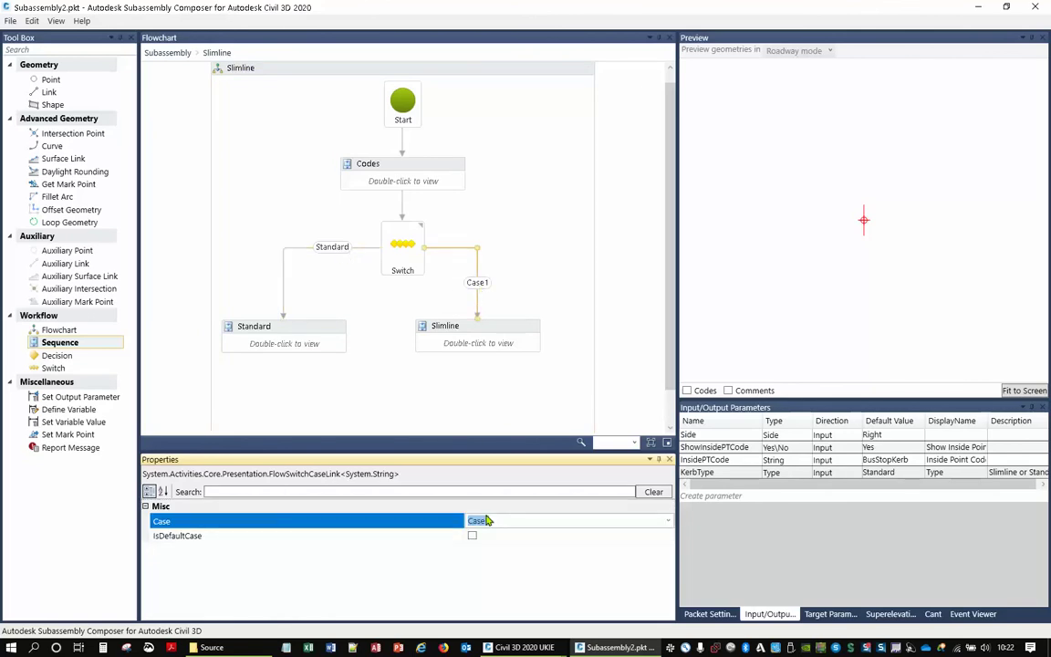
text(Slimline)
key(Return)
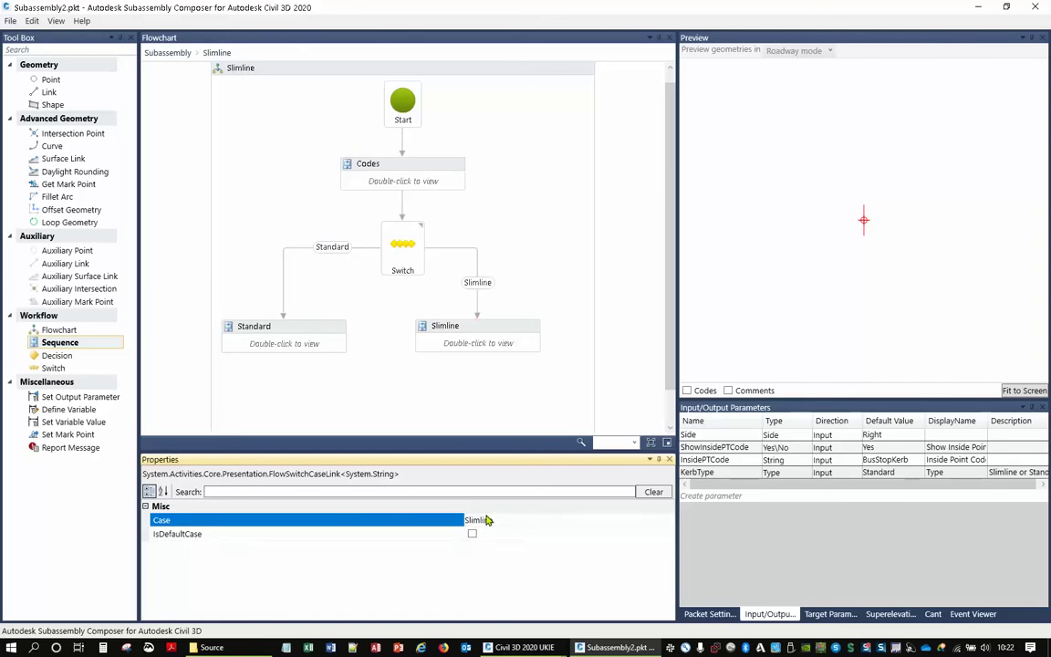
drag(479, 329, 505, 329)
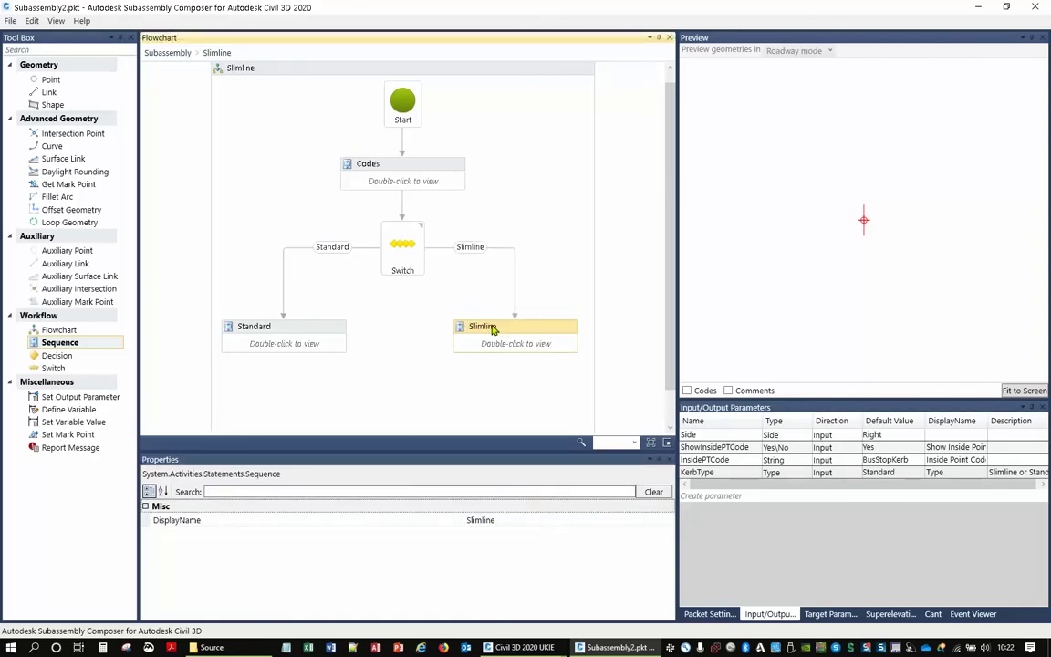
Open the Standard sequence and add point P1 at the origin.
double_click(265, 344)
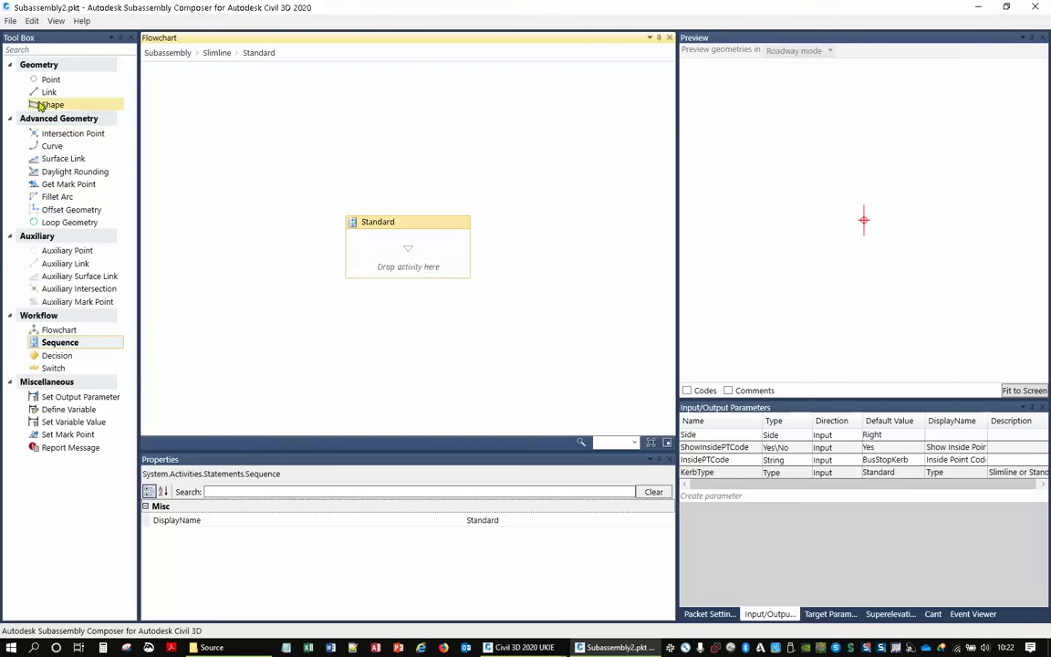
drag(47, 80, 401, 260)
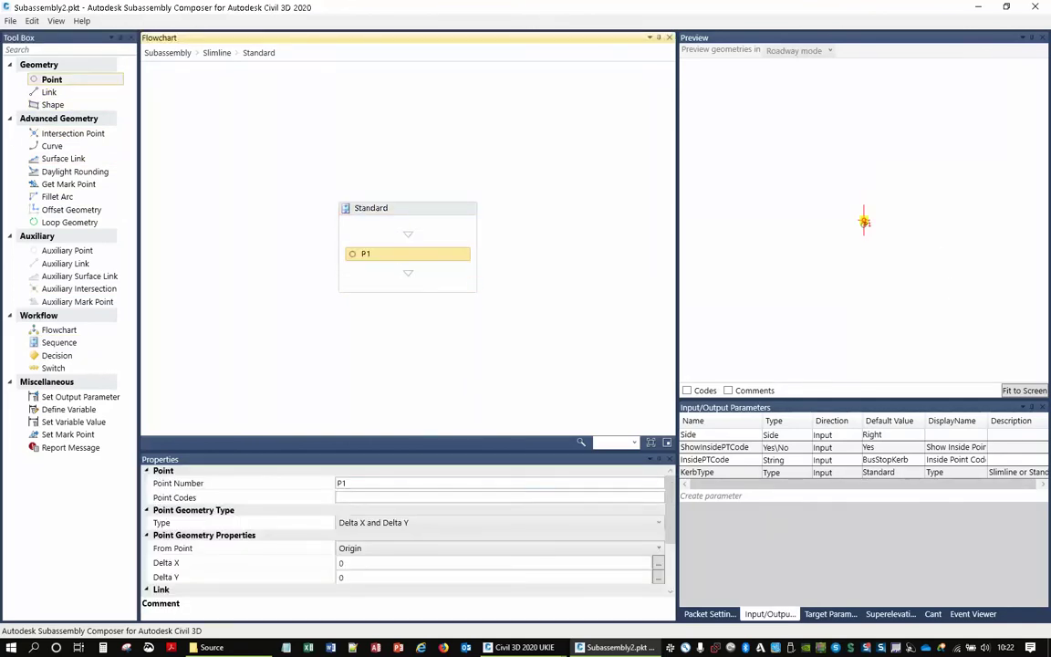
click(865, 221)
click(865, 221)
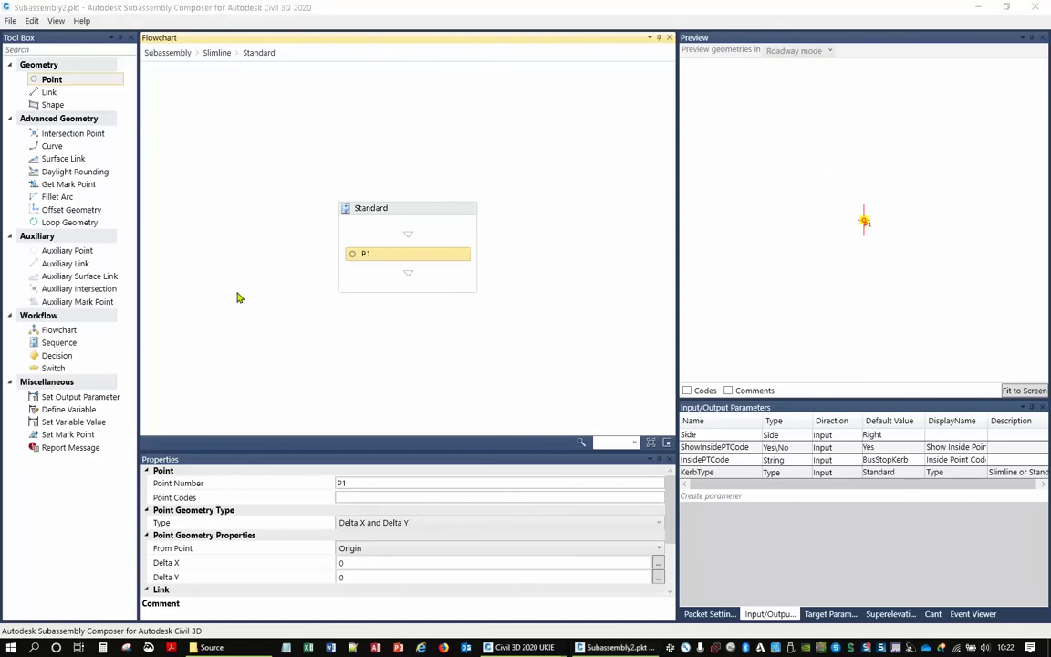
Copy the InsidePTCode parameter name and paste it as P1's point code.
click(356, 497)
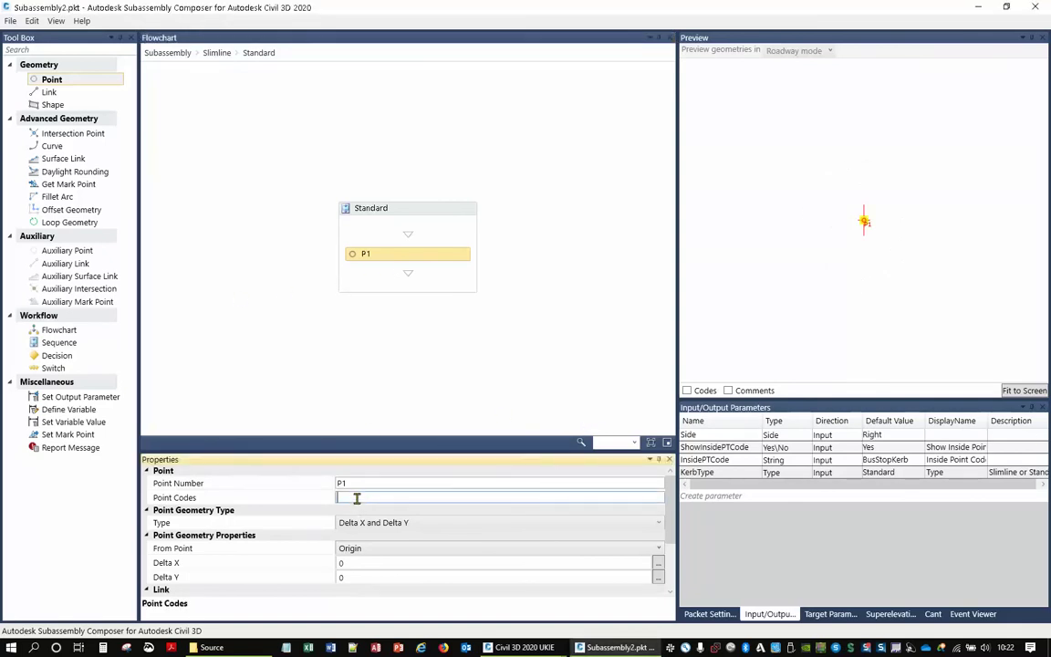
click(711, 460)
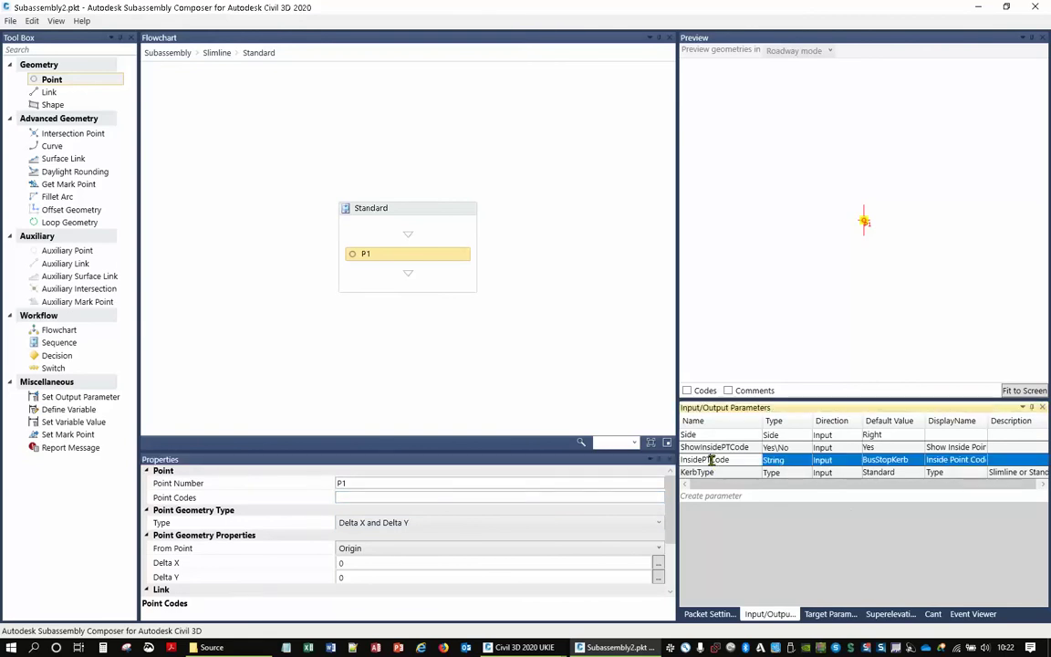
click(711, 460)
key(ctrl+c)
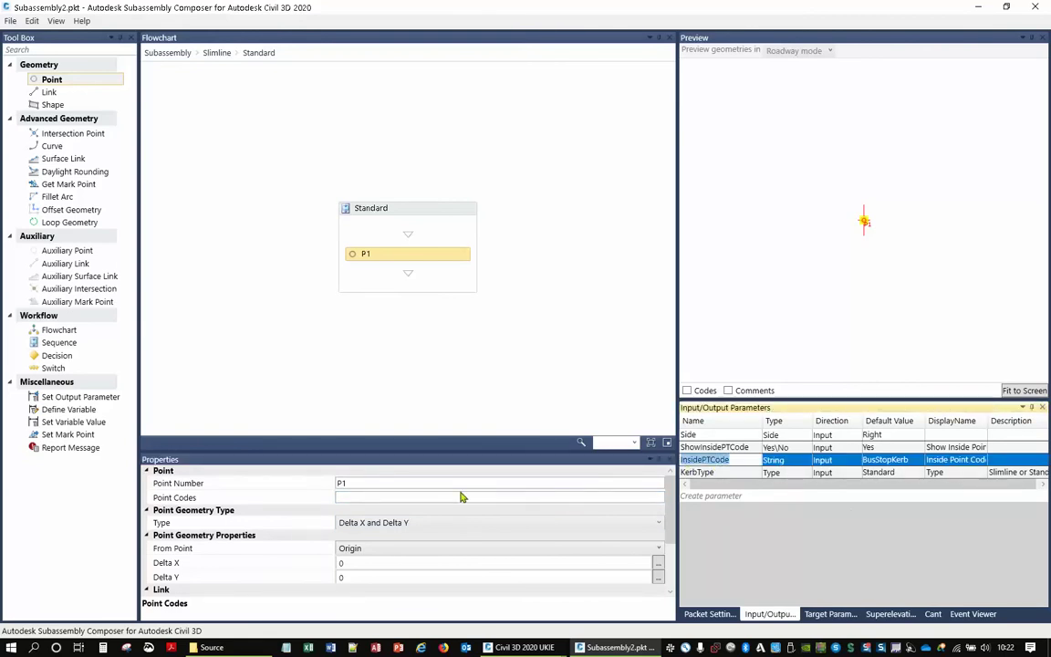
click(387, 498)
key(ctrl+v)
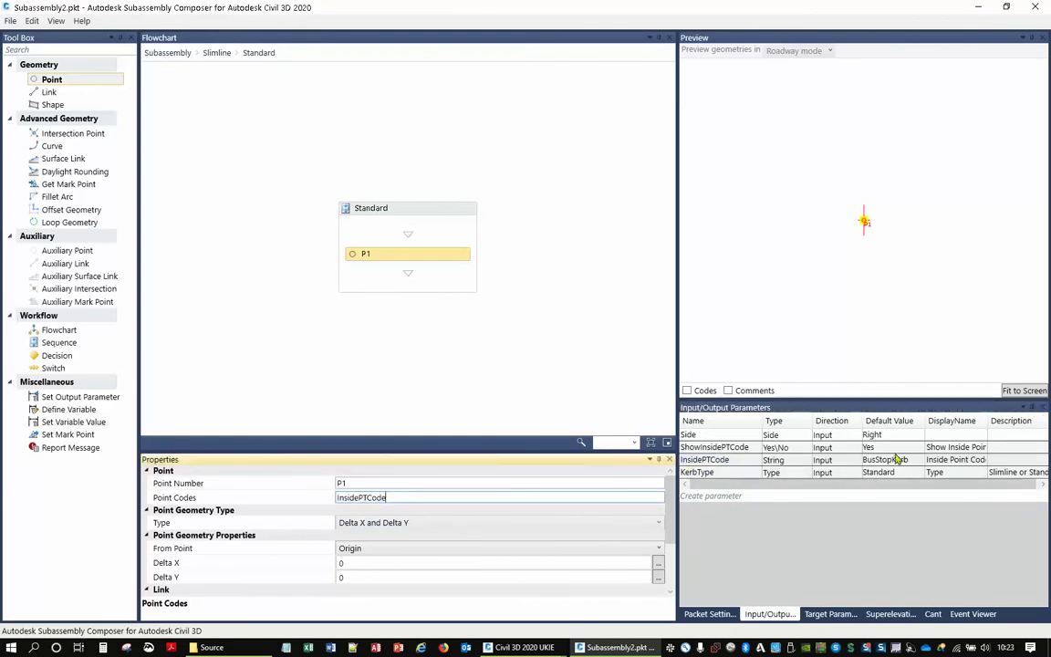
click(380, 306)
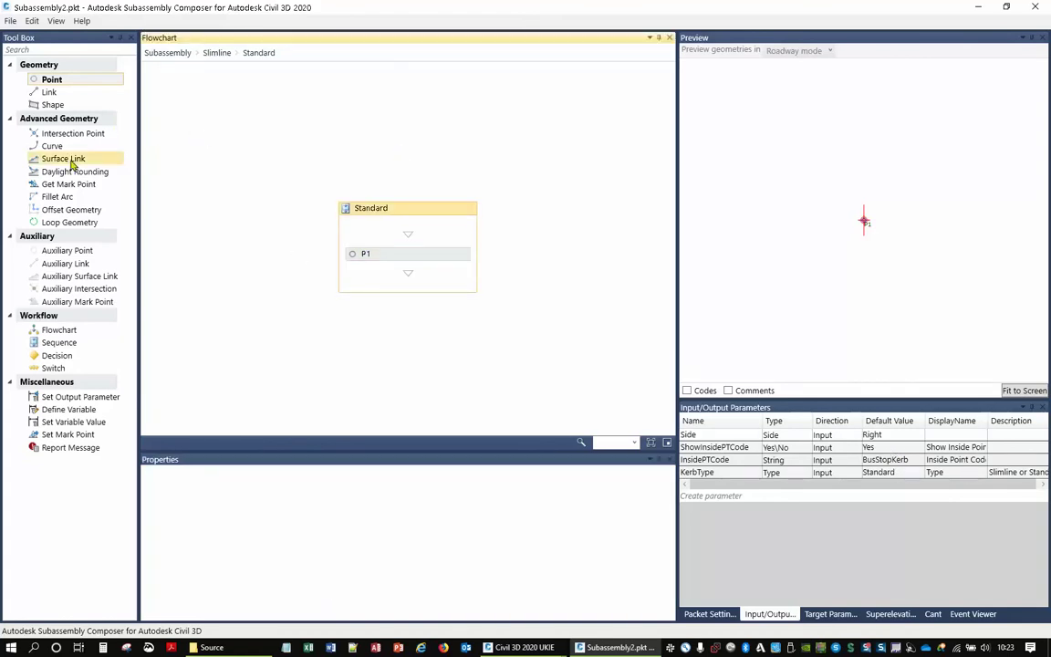
Add point P2 from P1 with Delta Y -0.15, linked to P1 as L1.
drag(48, 92, 404, 288)
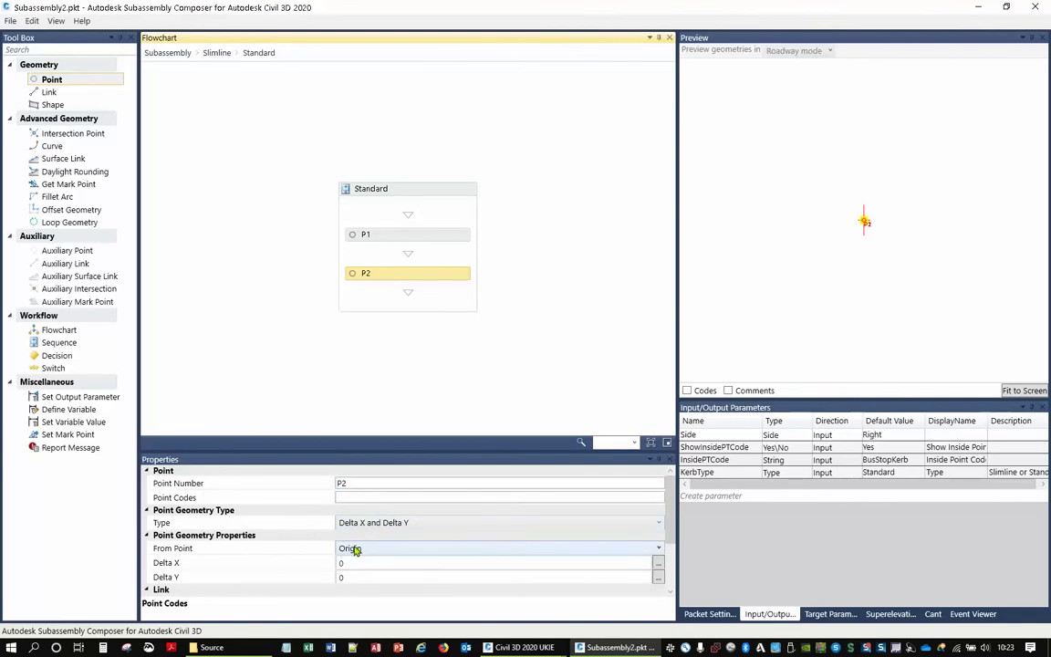
click(355, 548)
click(363, 563)
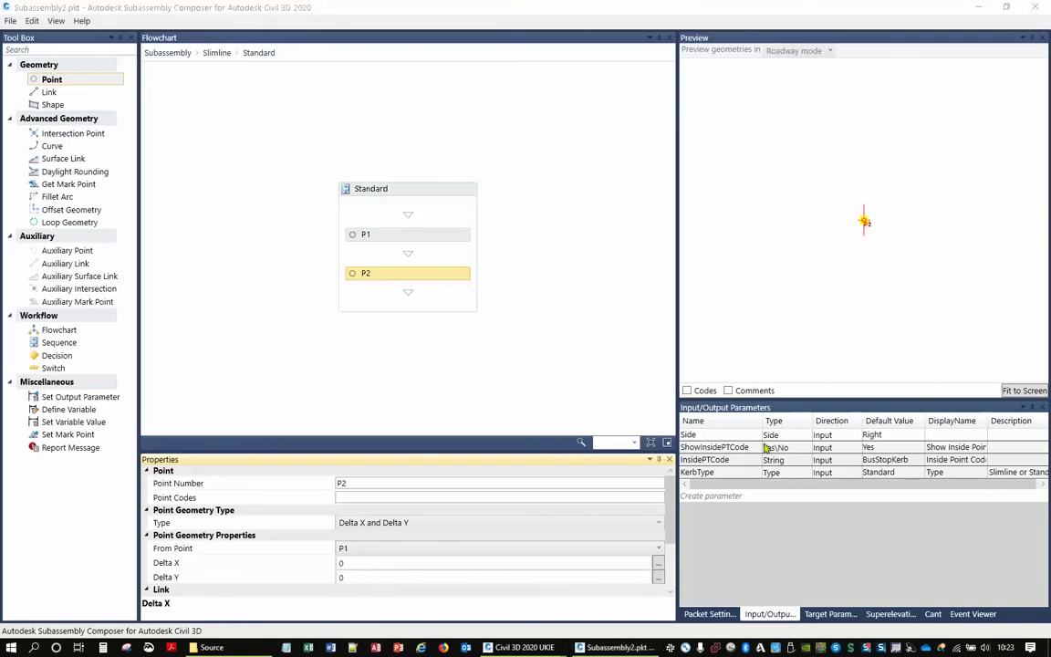
click(350, 576)
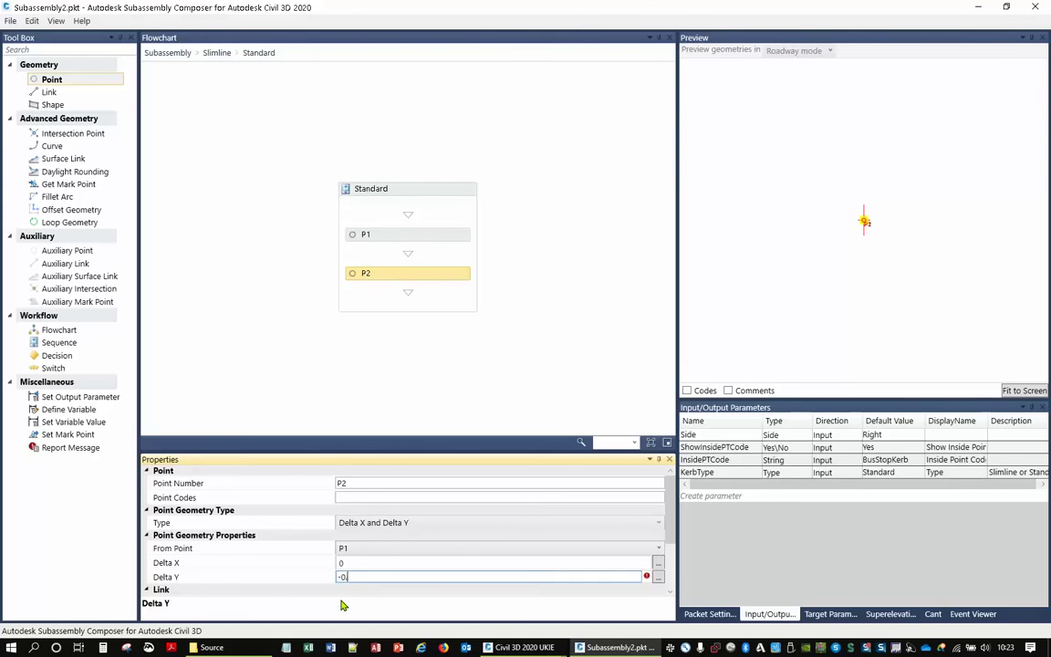
text(150)
key(Return)
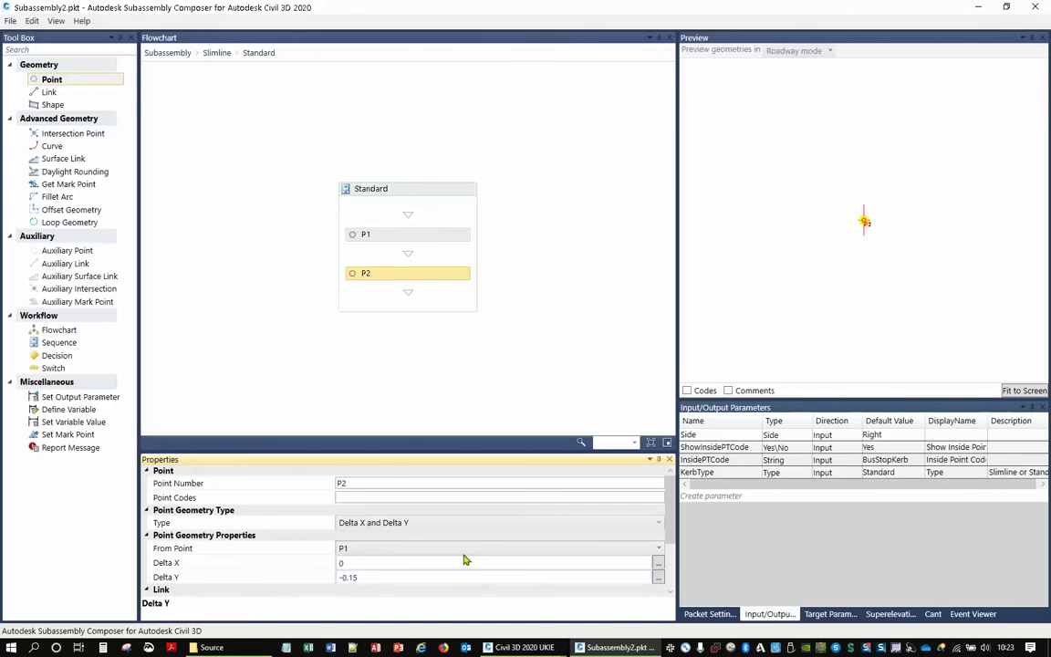
click(1023, 390)
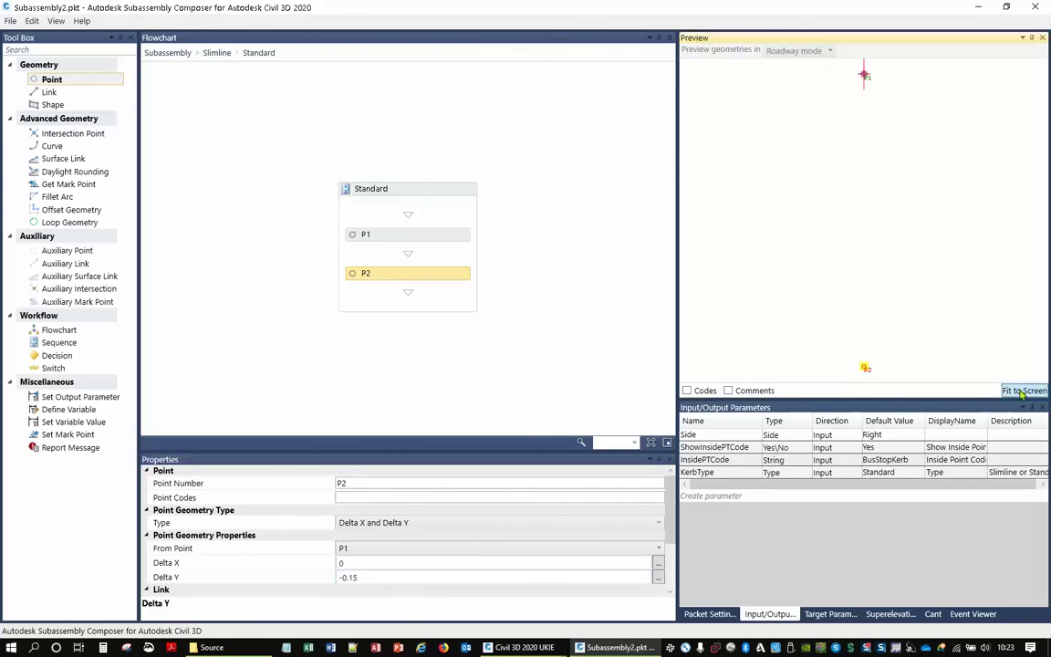
scroll(864, 219, down, 5)
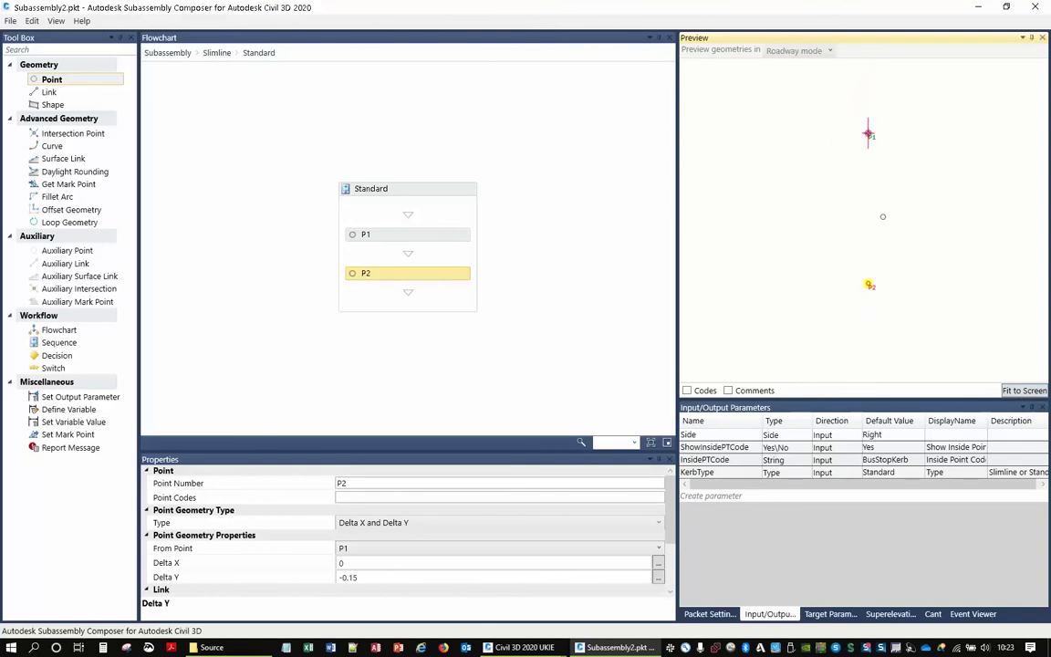
scroll(284, 517, down, 3)
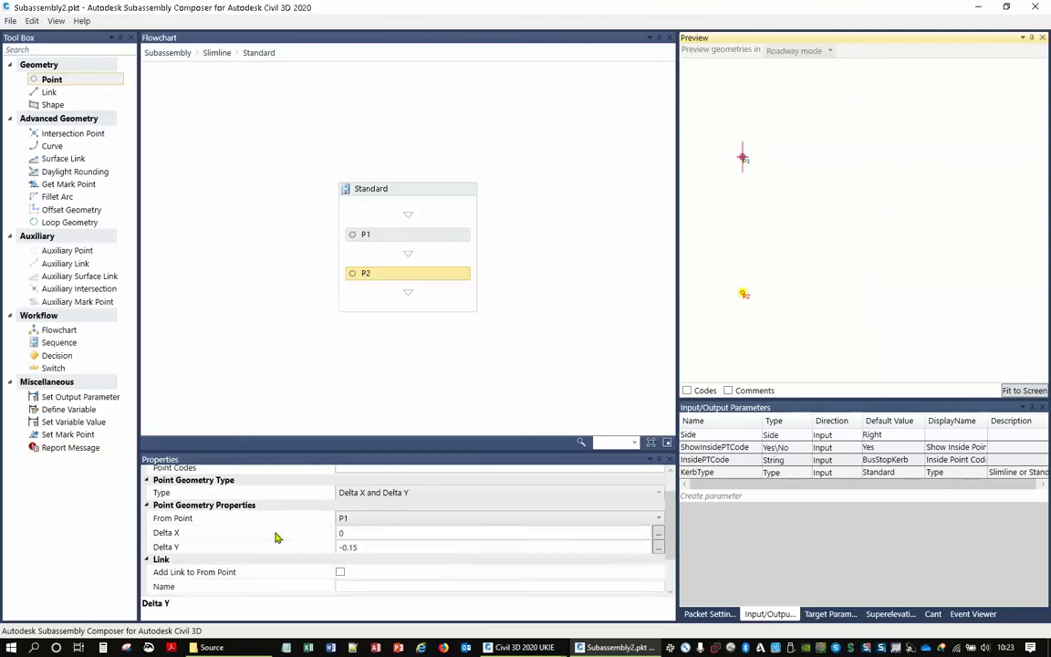
click(338, 521)
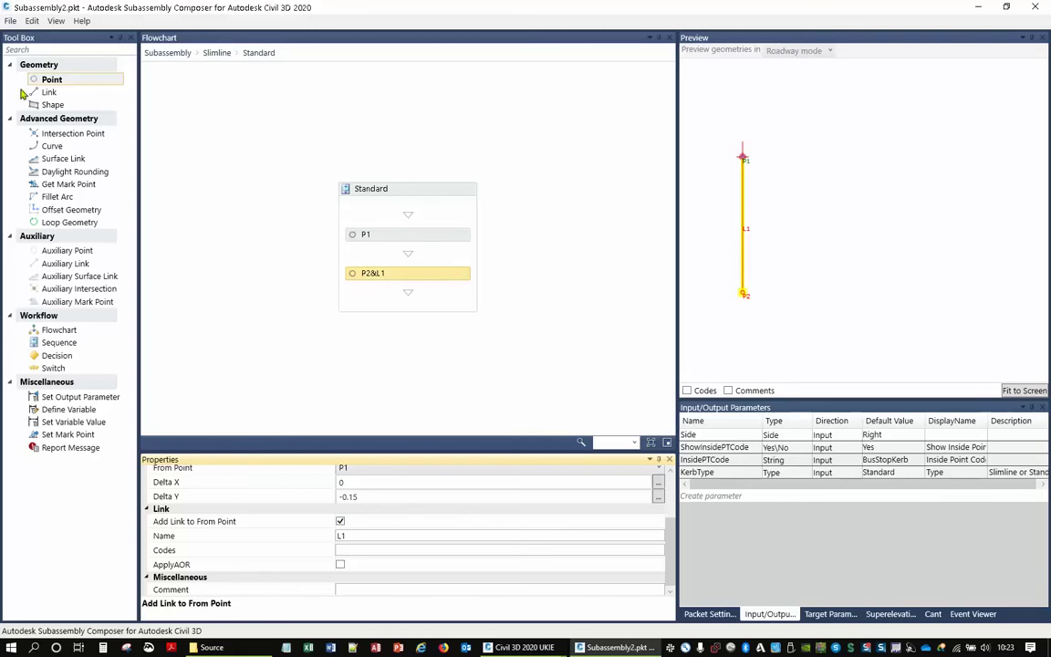
Add point P3 from P2 with Delta X 0.435, linked to P2 as L2.
drag(41, 80, 405, 304)
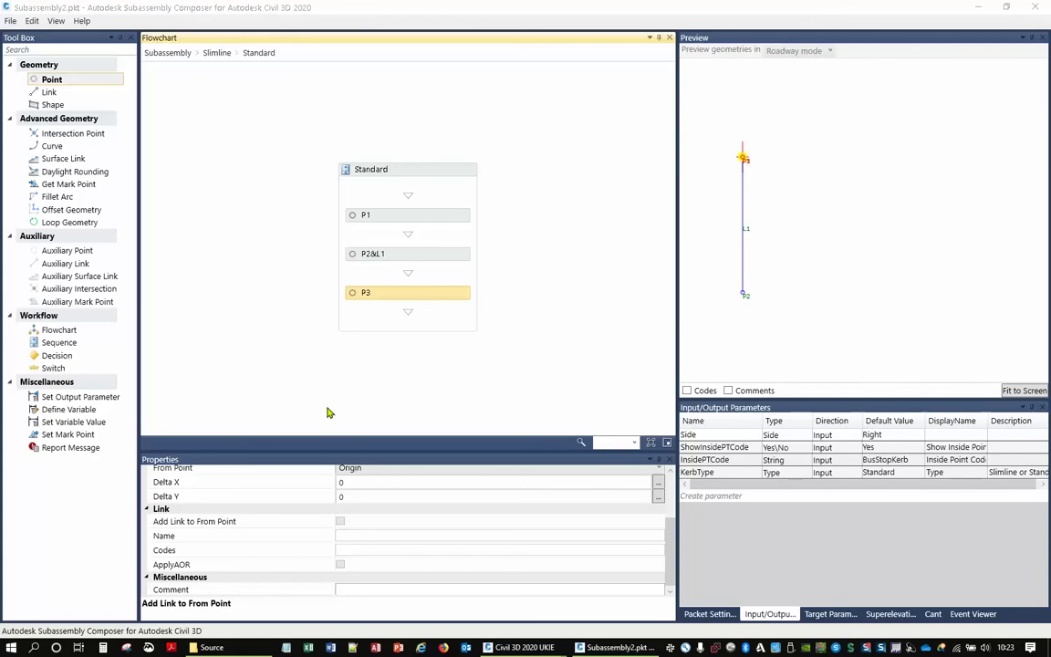
scroll(340, 515, up, 3)
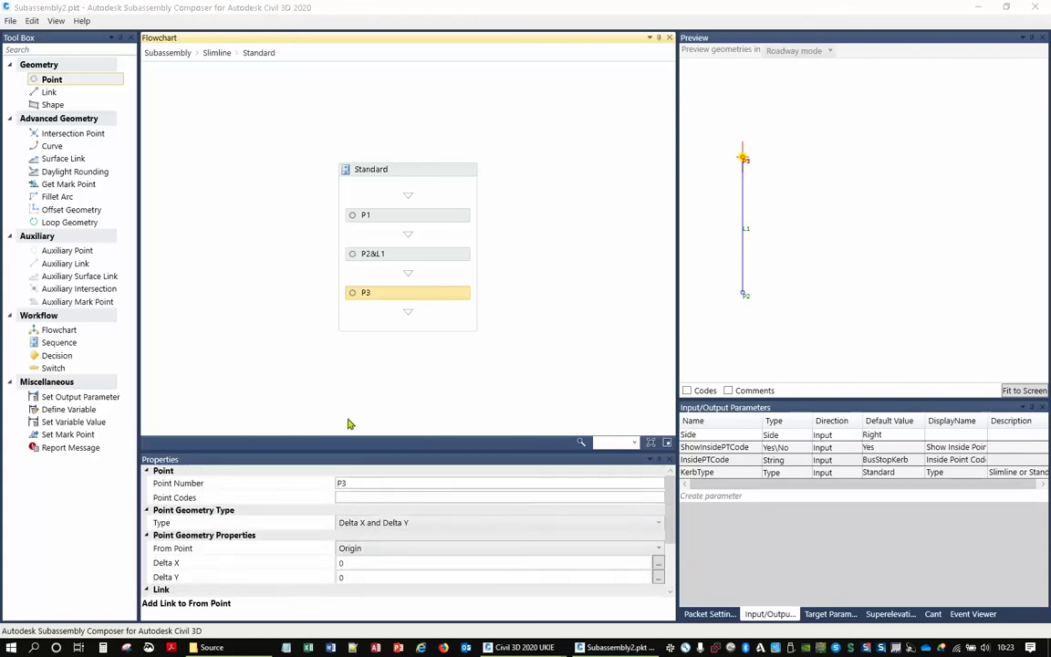
click(364, 548)
click(364, 549)
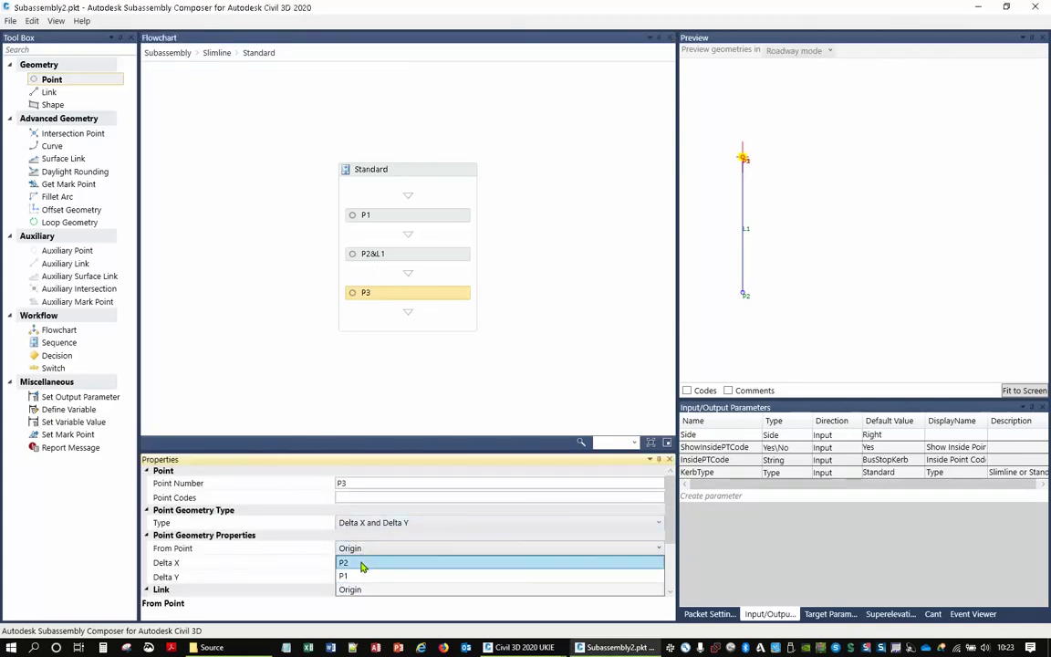
click(364, 563)
click(345, 562)
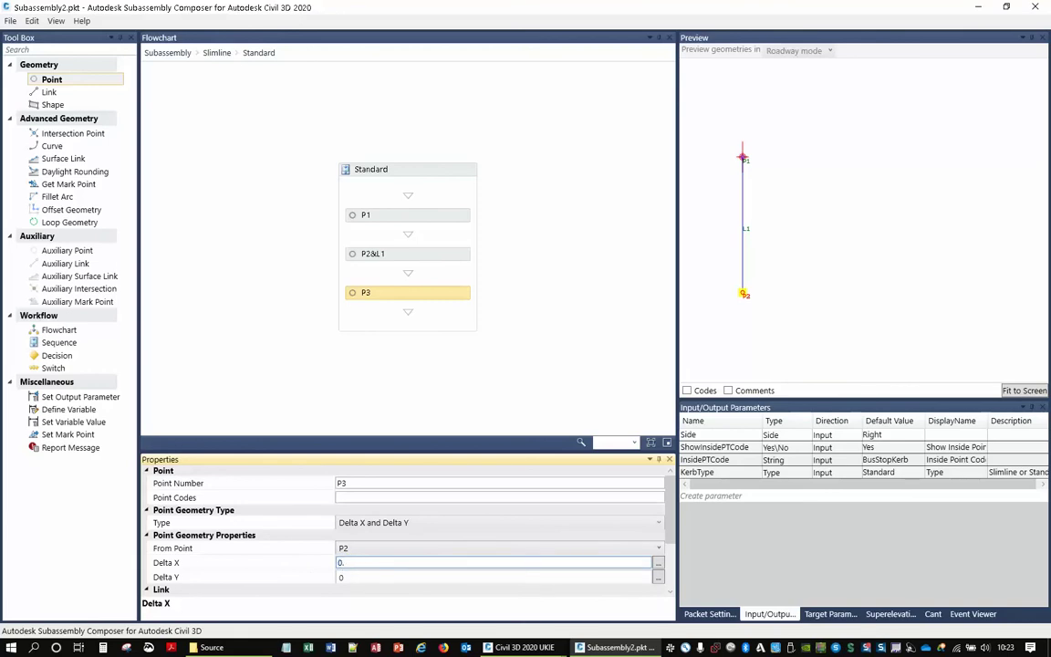
key(Return)
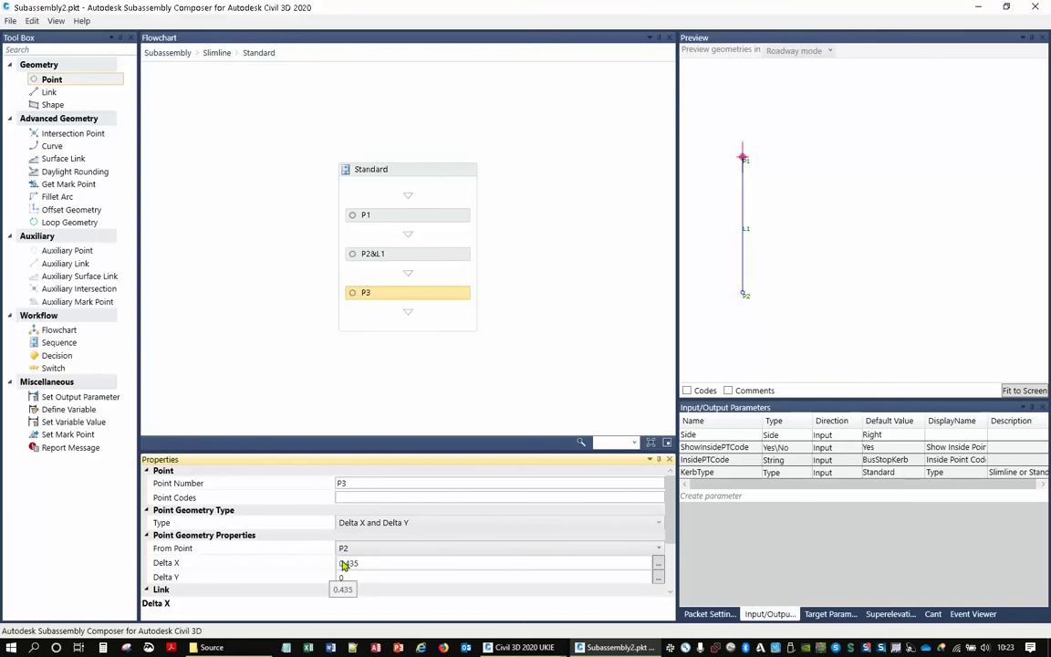
scroll(325, 553, down, 3)
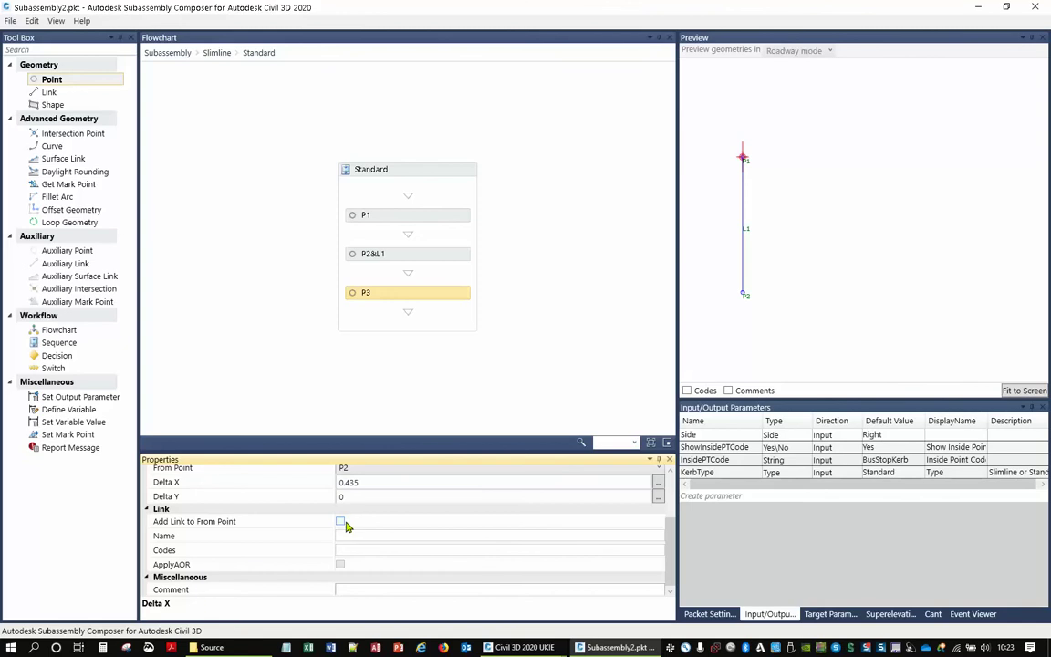
click(339, 522)
Add point P4 from P3 with Delta Y 0.314, linked to P3 as L3.
scroll(862, 219, down, 3)
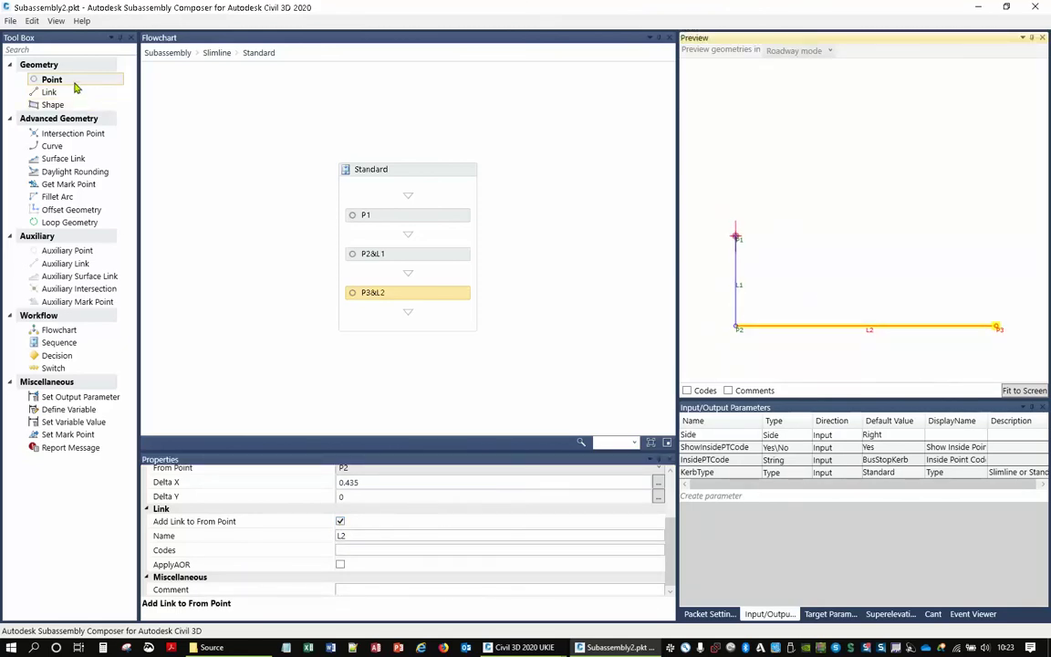
drag(76, 88, 415, 333)
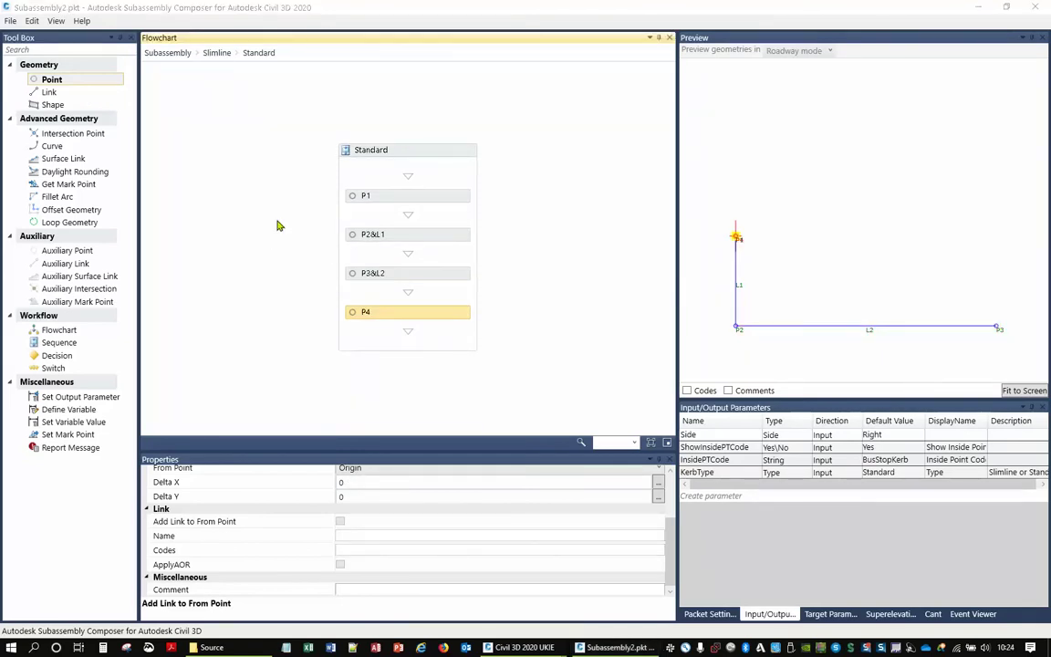
scroll(347, 493, up, 2)
click(362, 499)
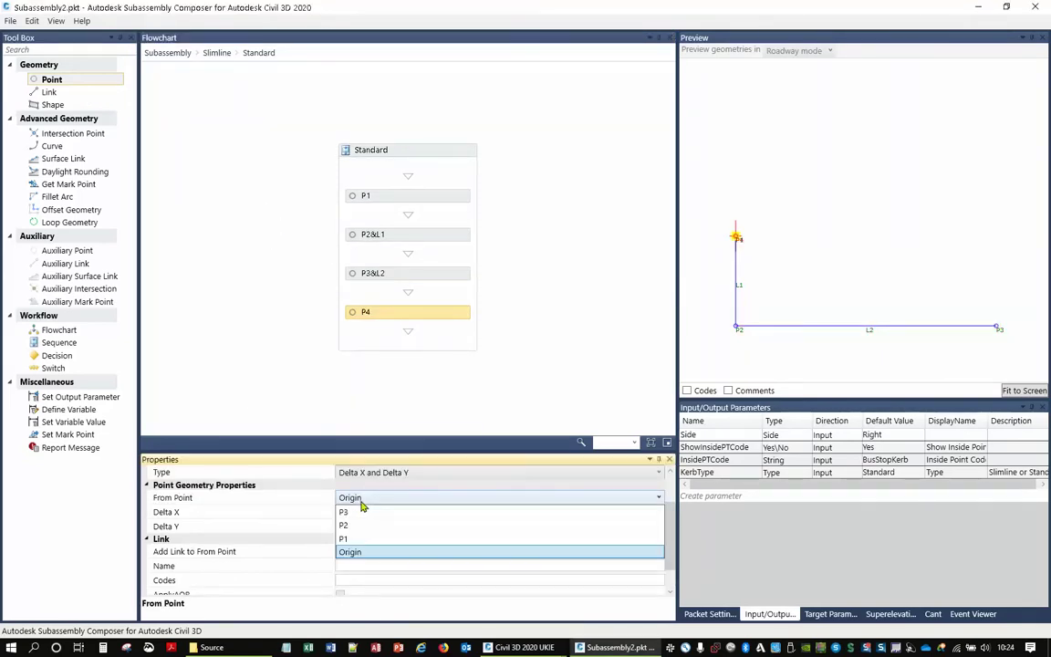
click(362, 512)
click(356, 527)
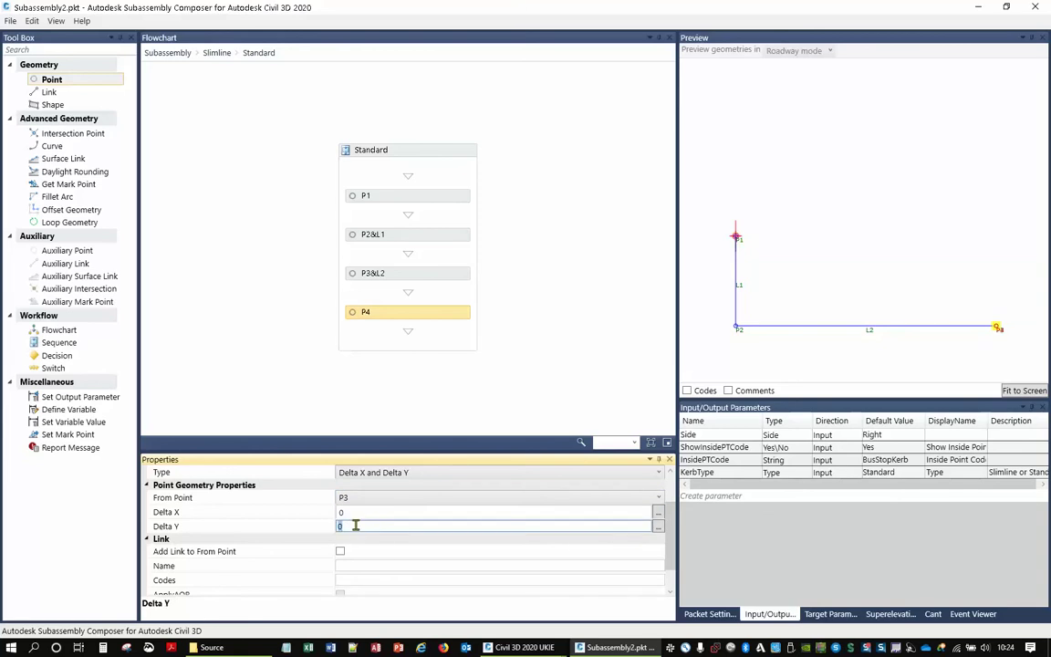
text(0)
key(Return)
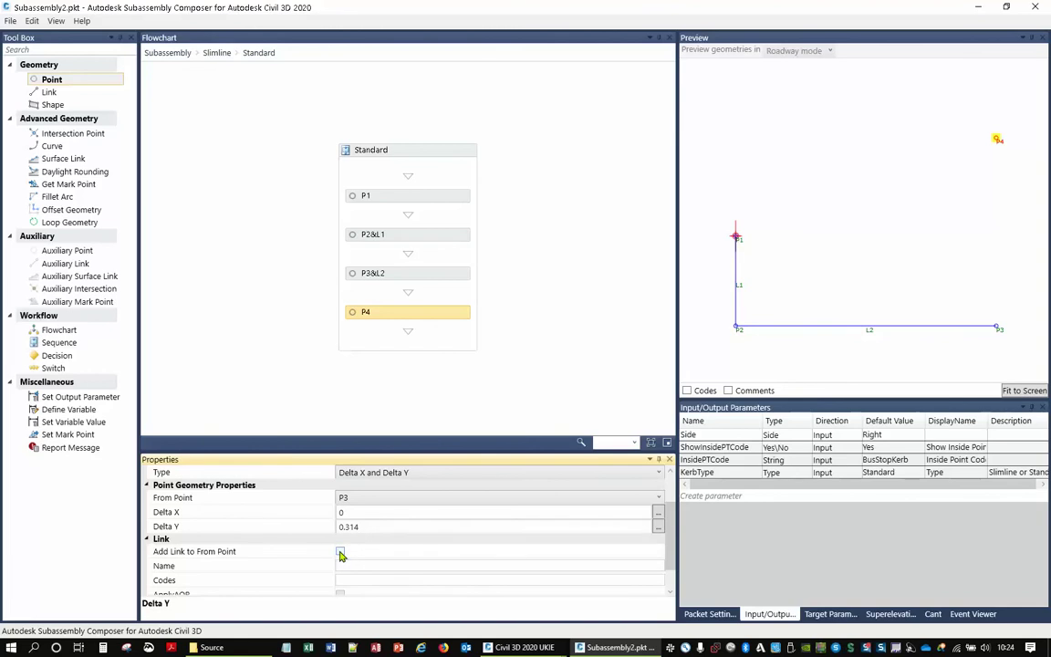
click(340, 553)
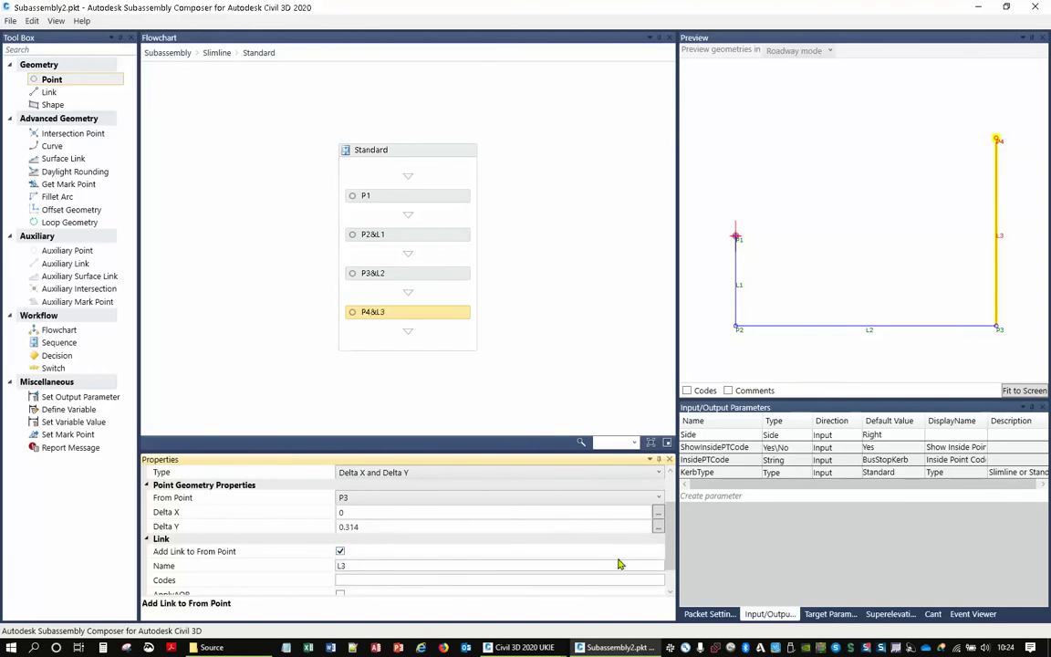
mouse_move(525, 647)
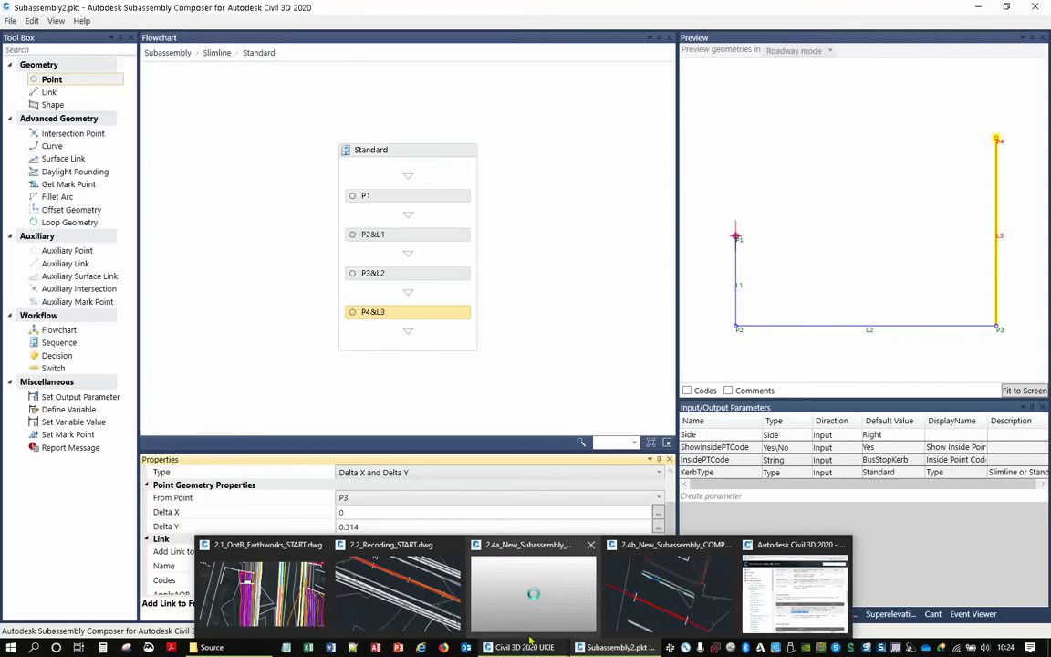
click(534, 588)
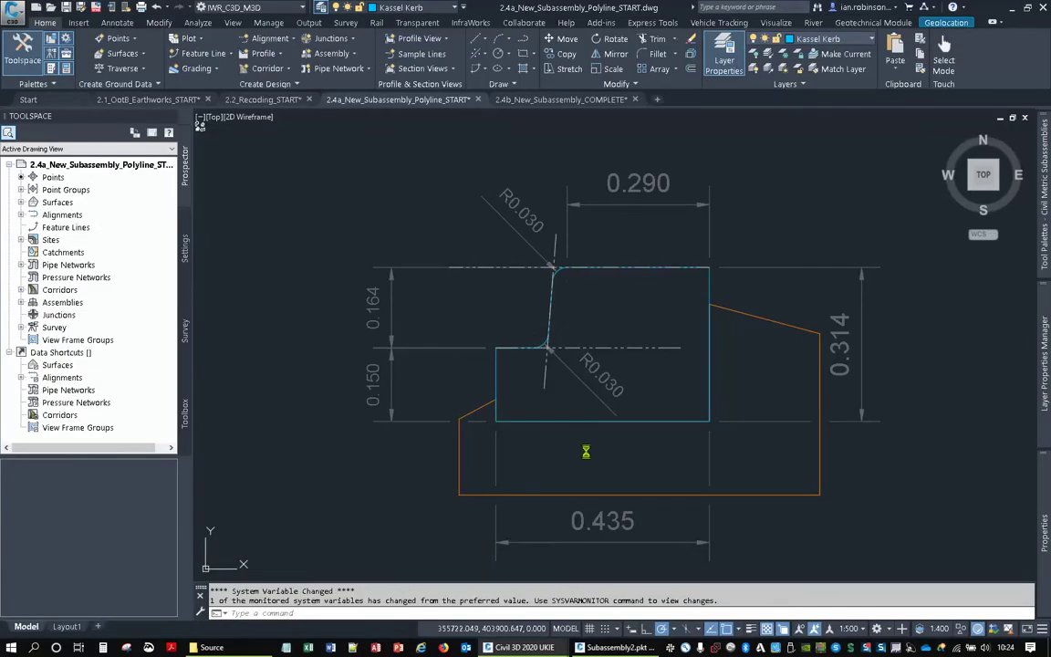
scroll(555, 265, up, 5)
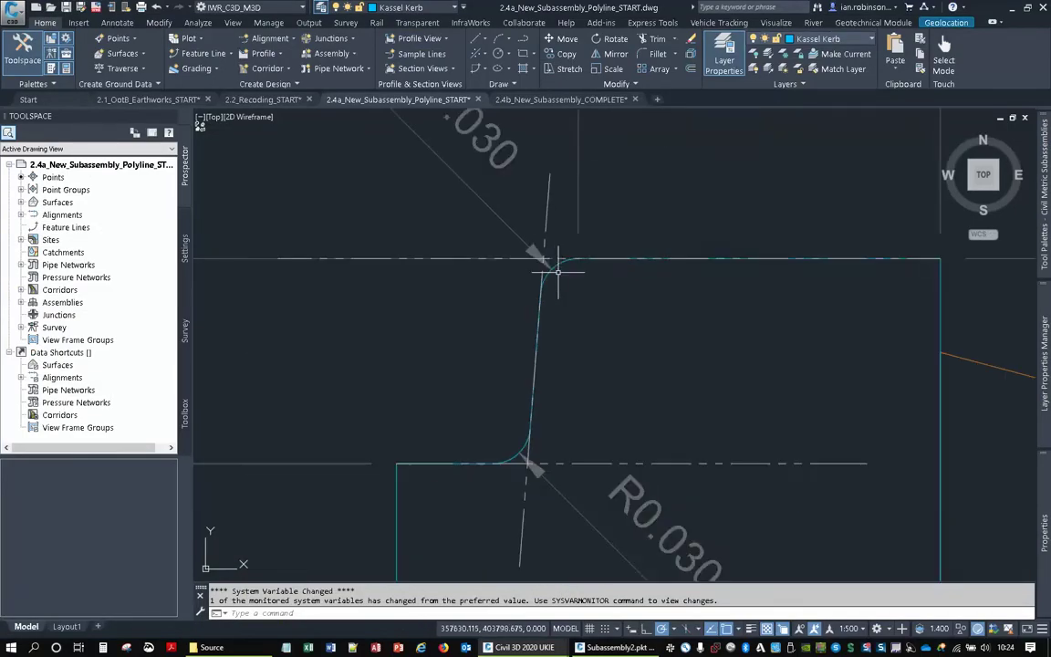
click(553, 259)
scroll(553, 259, down, 4)
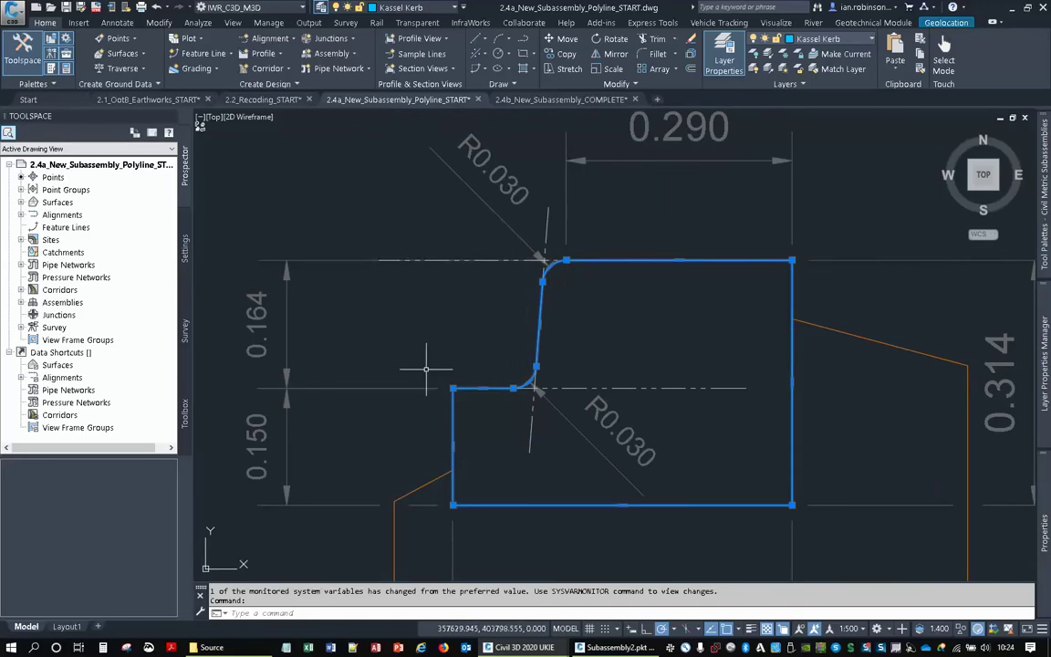
key(alt+Tab)
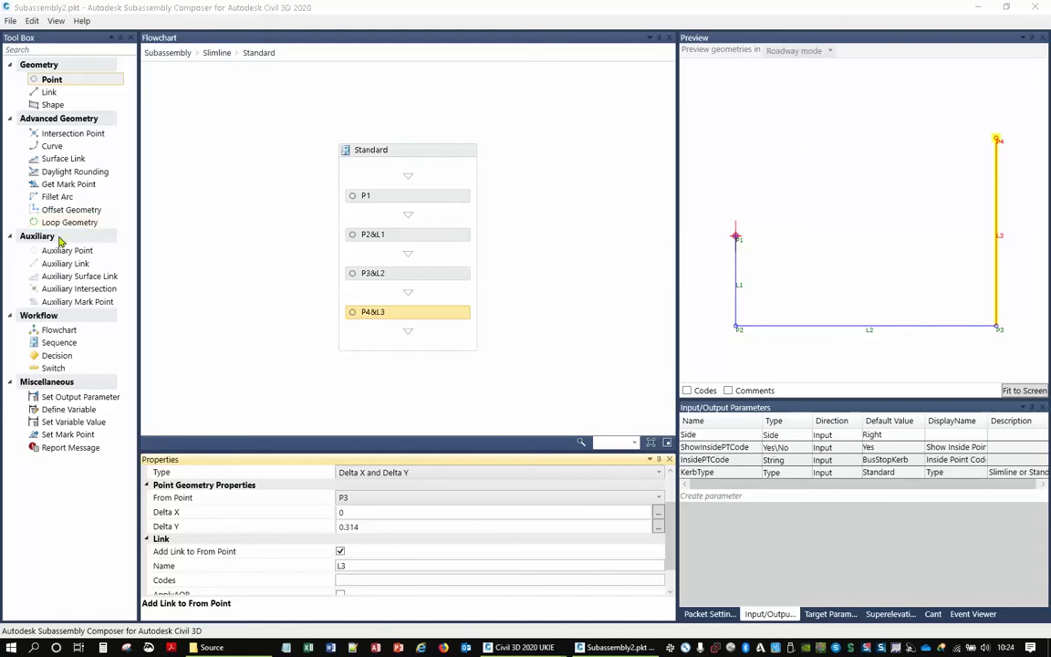
Add auxiliary point AP1 based on P4 with Delta X -0.318.
drag(73, 250, 408, 347)
click(361, 487)
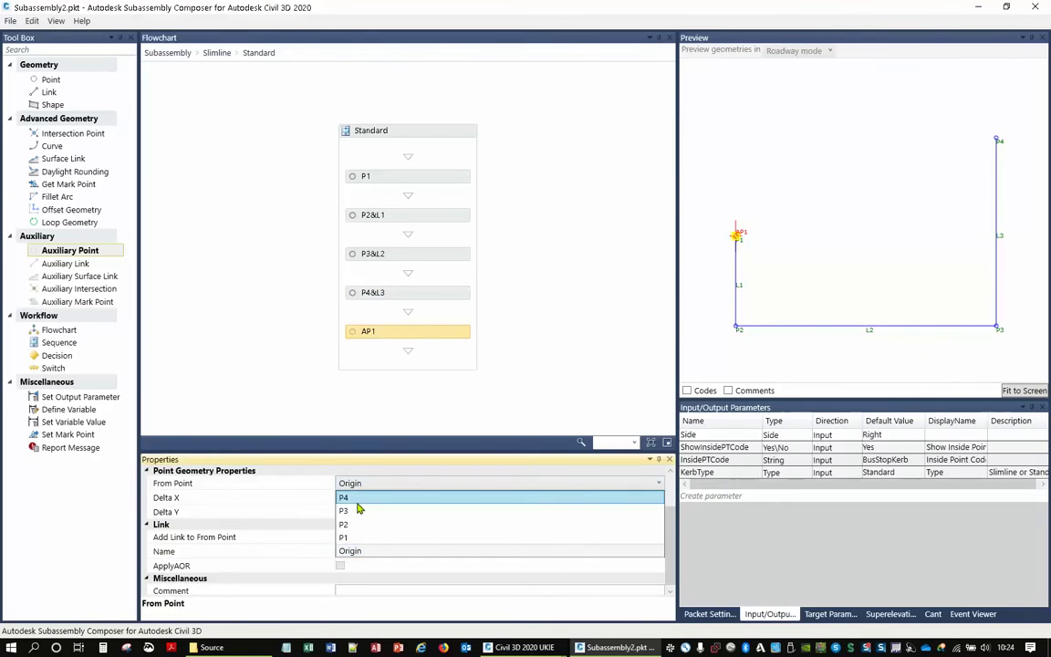
click(359, 505)
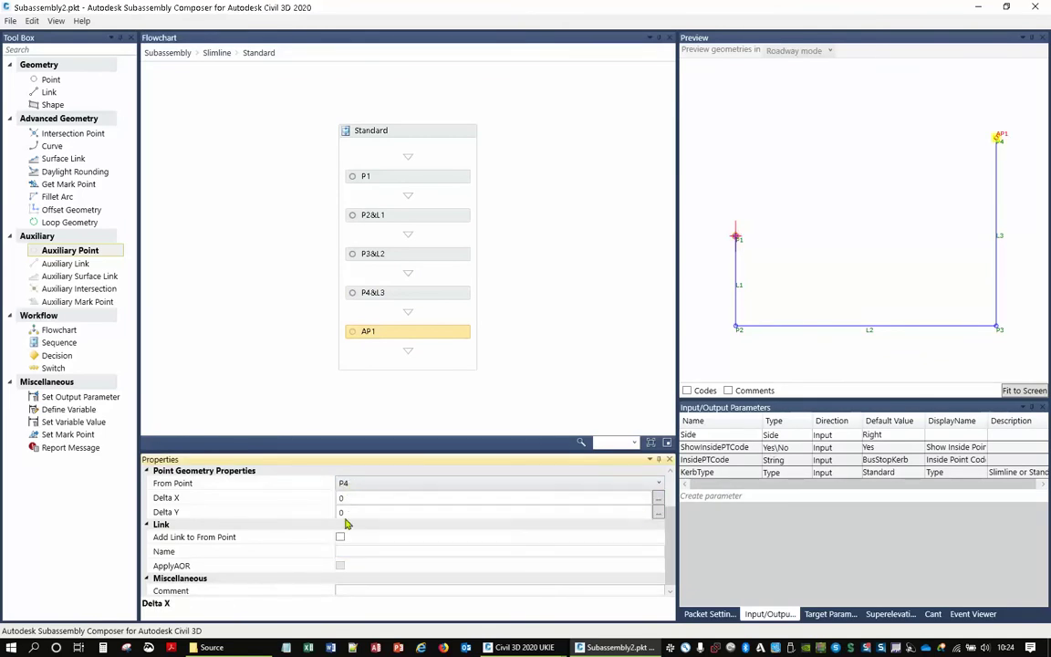
click(353, 498)
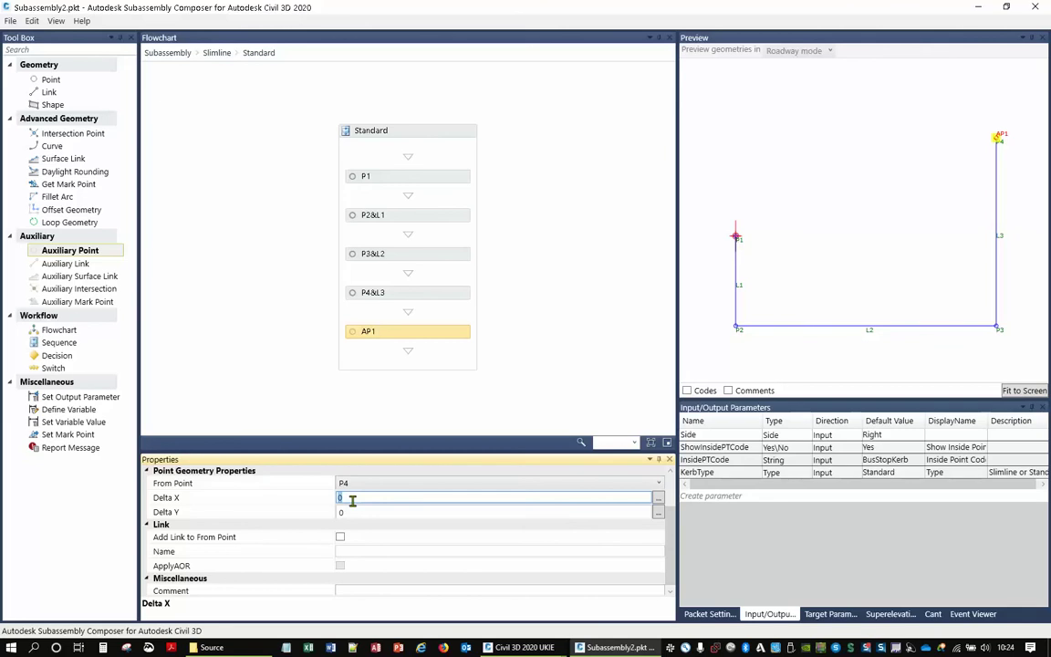
text(-0.318)
key(Return)
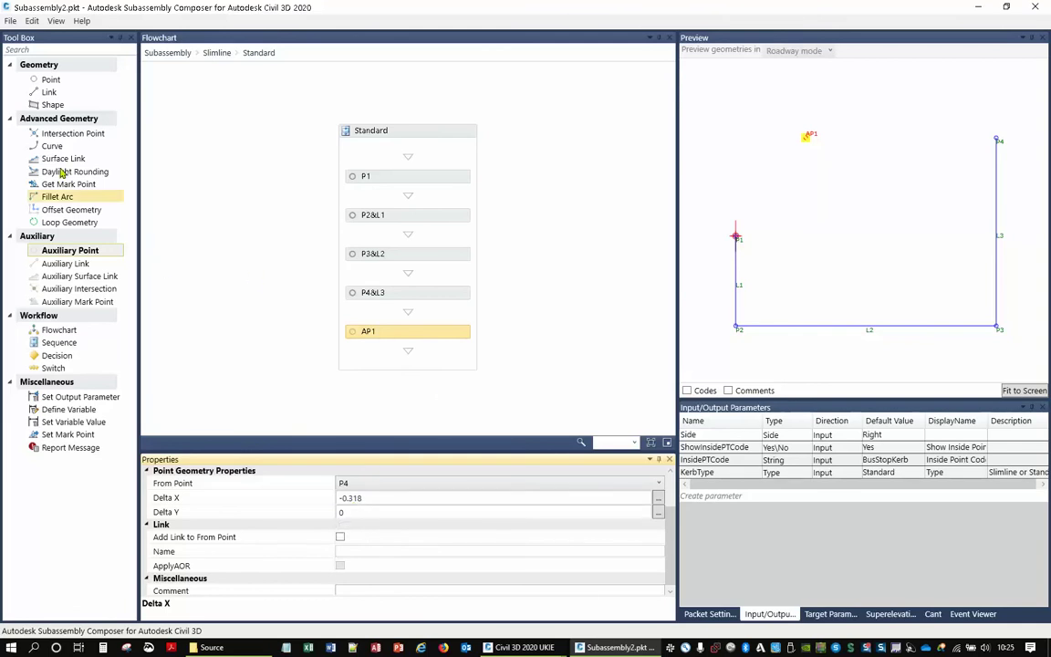
Add auxiliary point AP2 based on P1 with Delta X 0.105, plus auxiliary link AL1.
drag(87, 251, 443, 348)
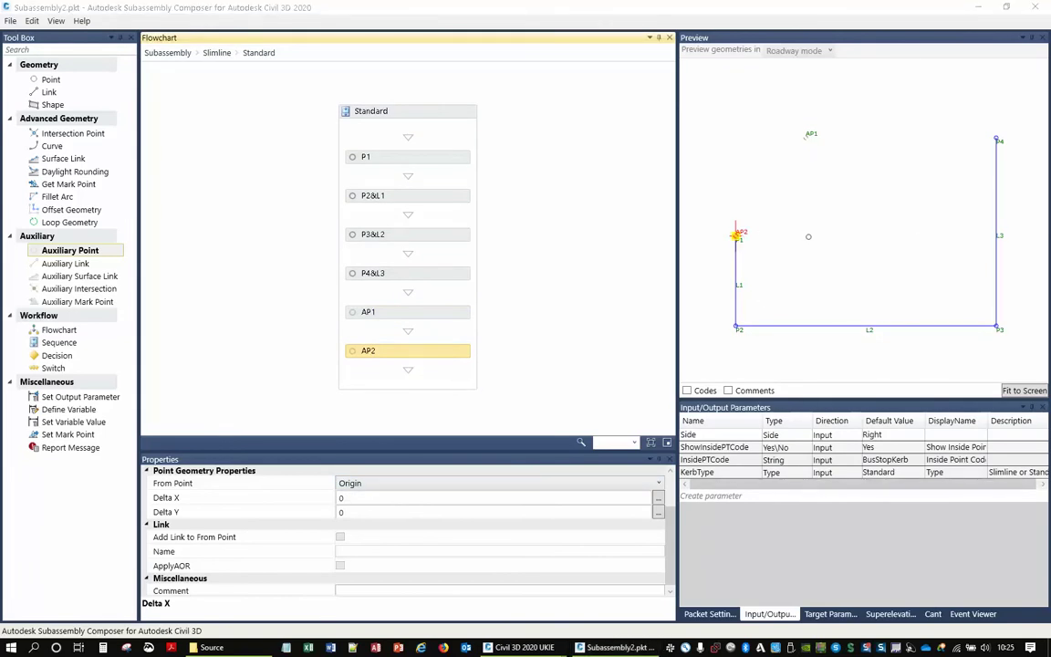
click(364, 484)
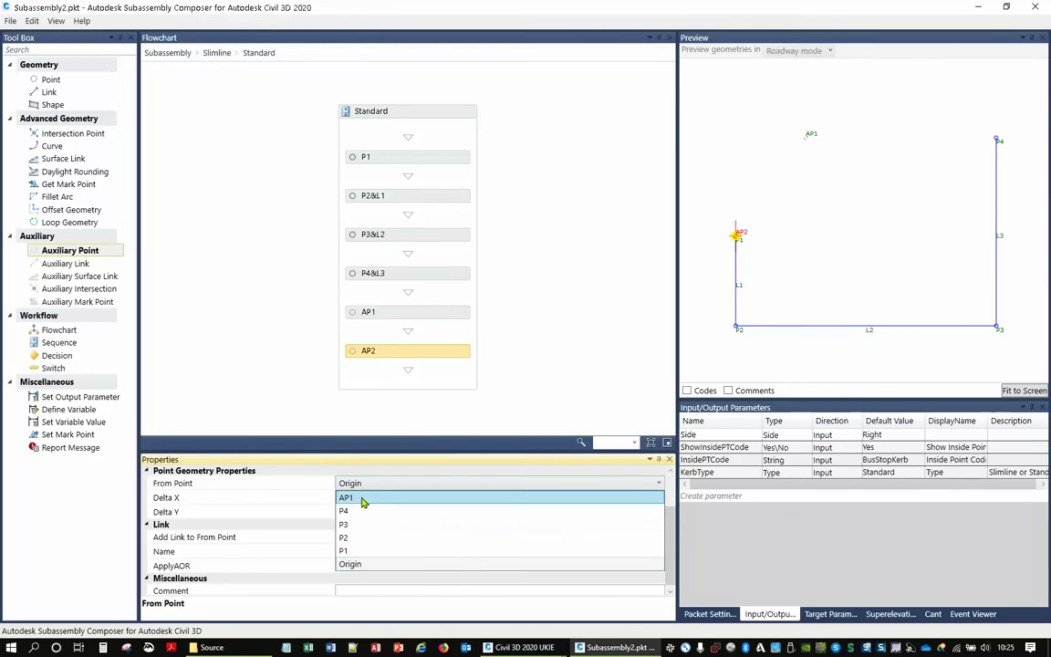
click(363, 551)
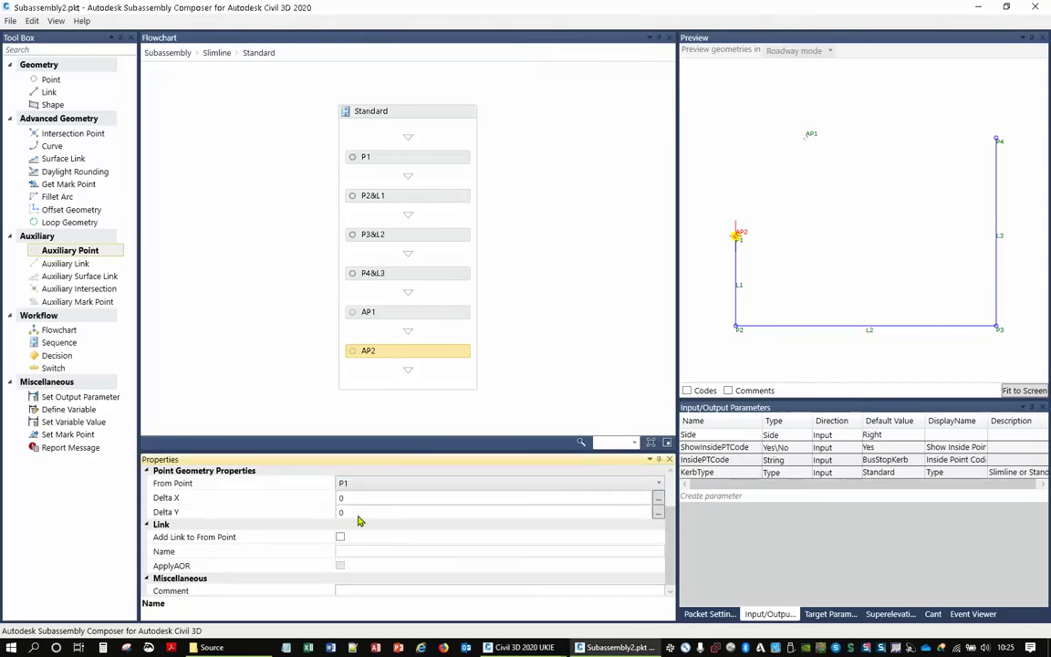
click(359, 498)
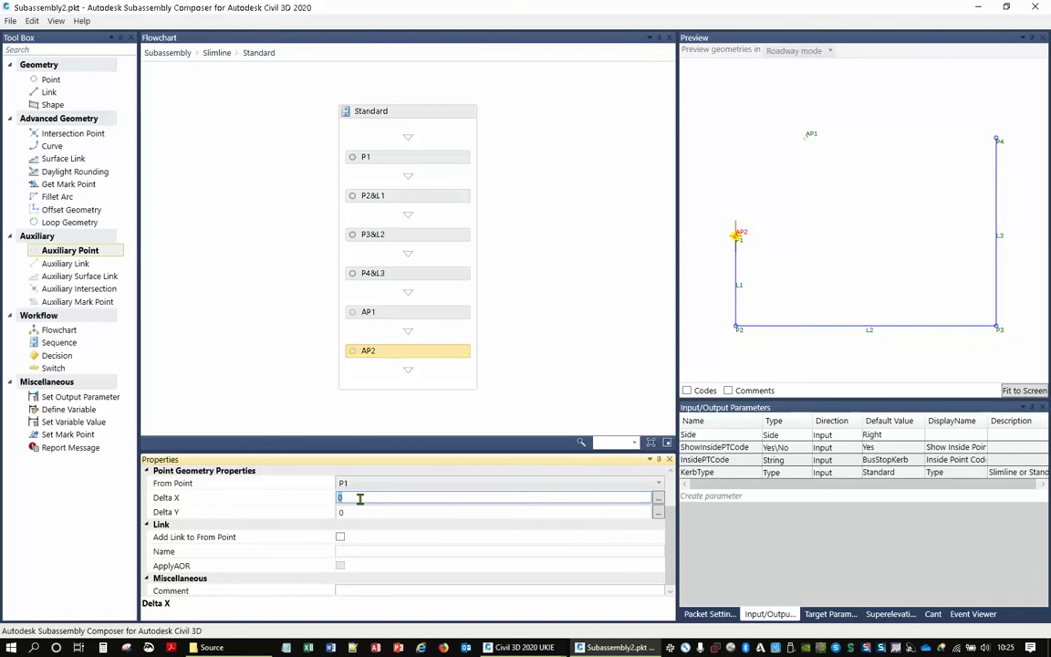
text(05)
key(Return)
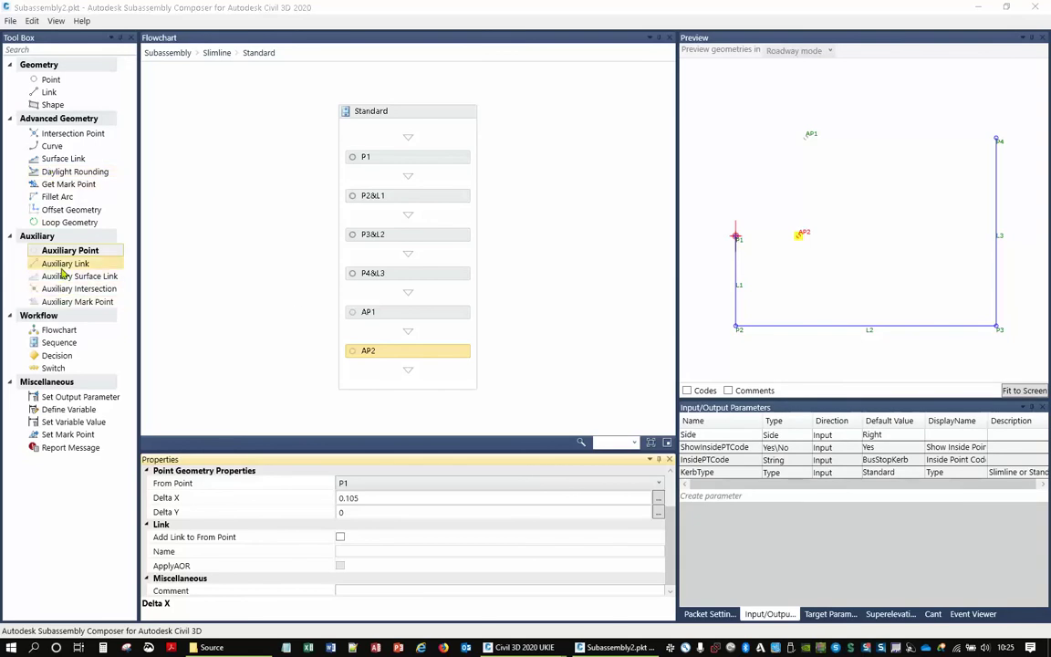
drag(52, 264, 423, 375)
Set auxiliary link AL1 to run from AP1 to P4.
click(352, 523)
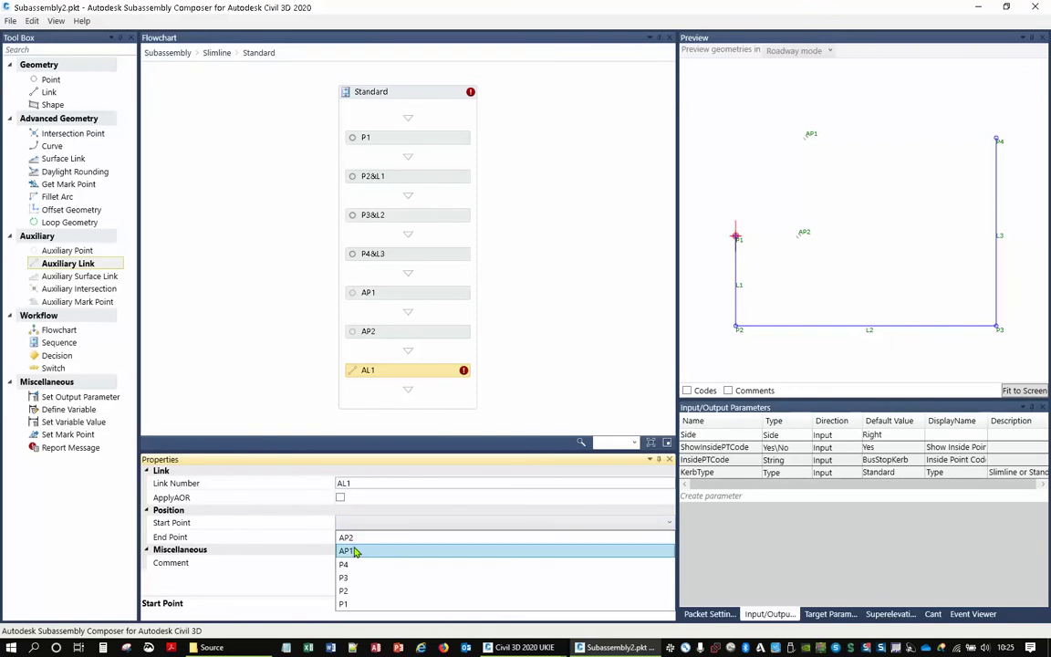
click(355, 552)
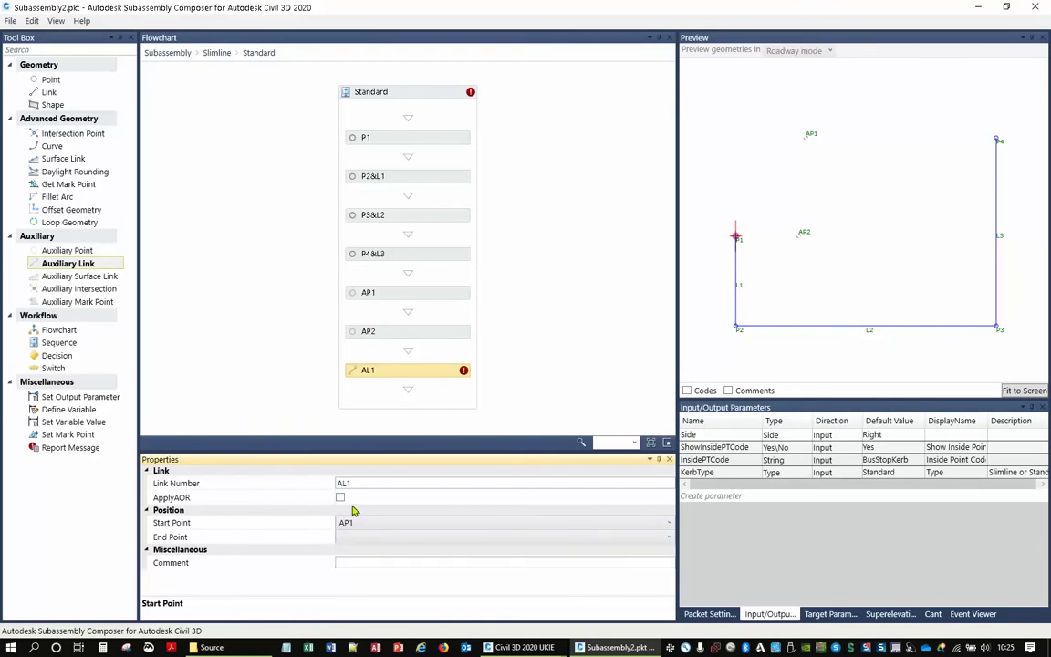
click(357, 538)
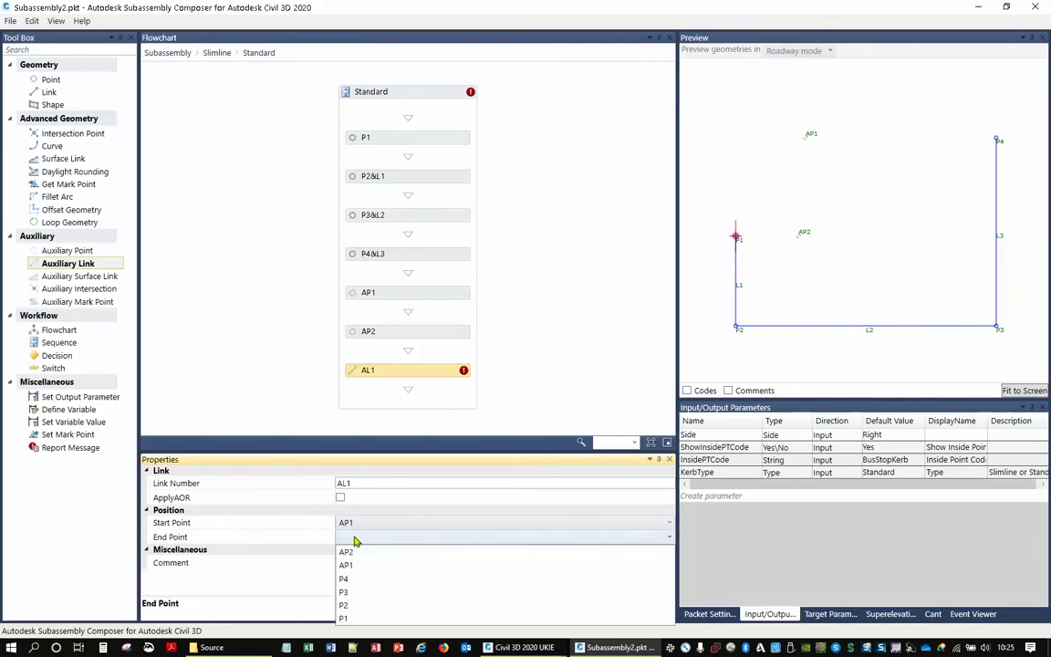
click(354, 583)
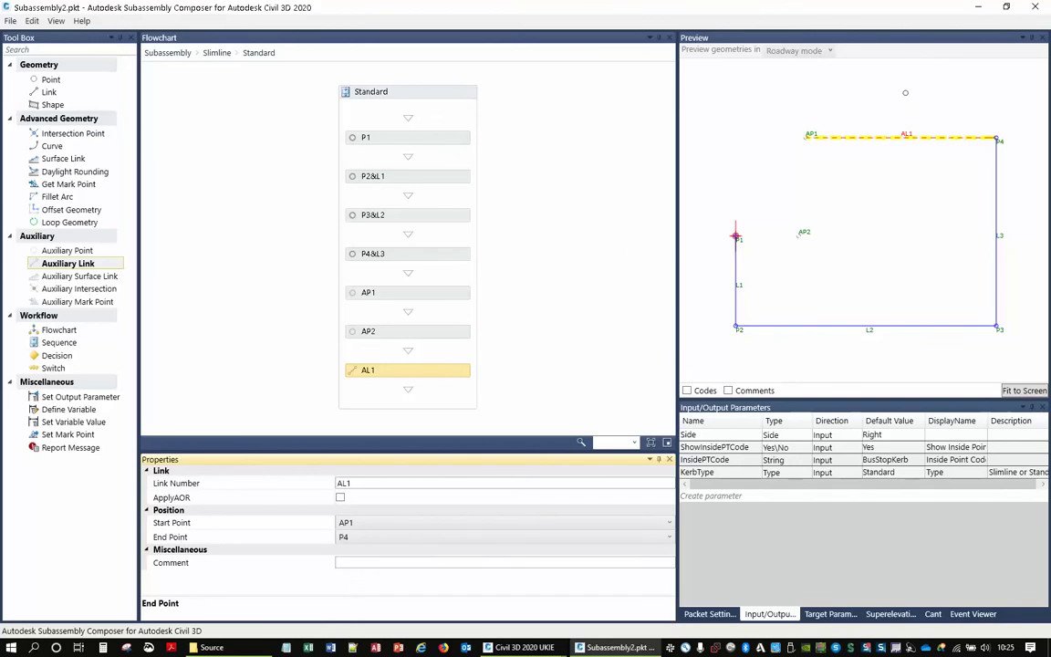
Add auxiliary link AL2 from P1 to AP2.
drag(54, 265, 390, 406)
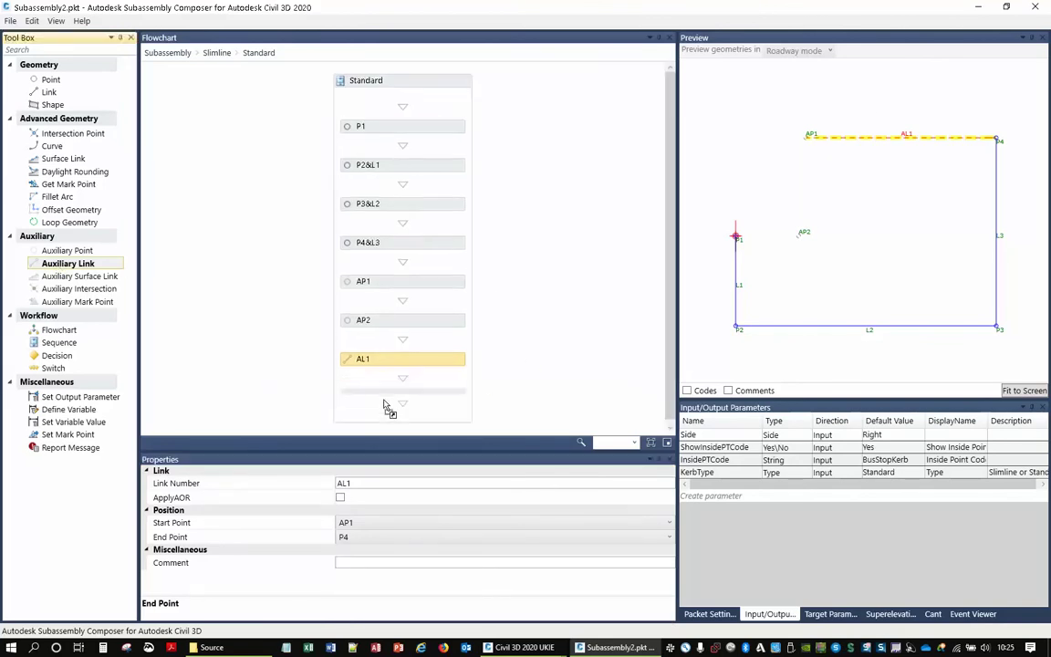
click(351, 524)
click(363, 603)
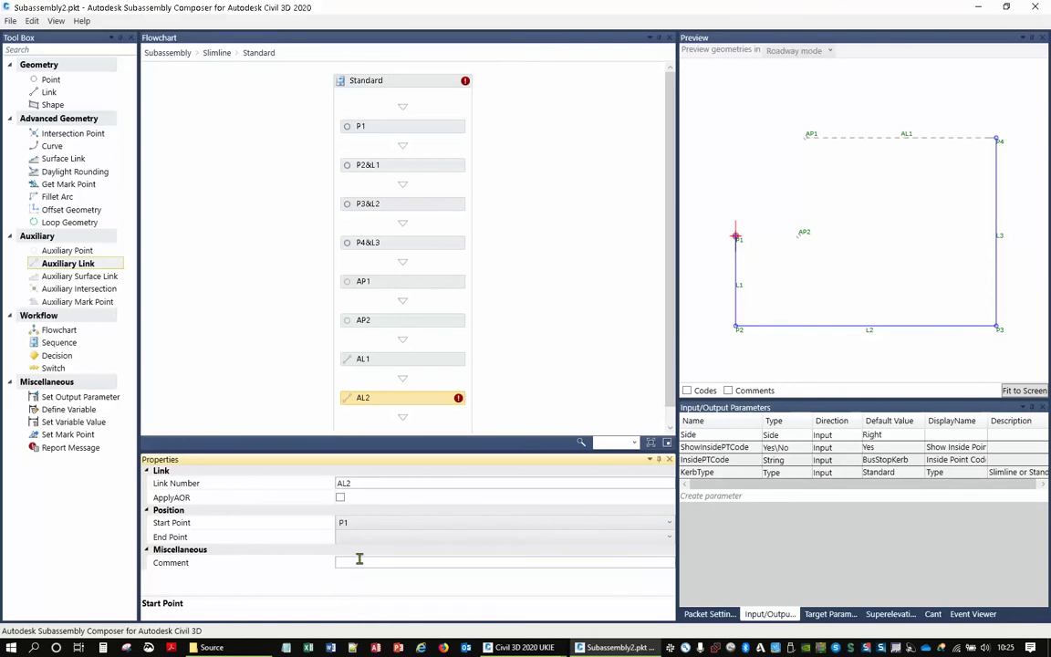
click(363, 538)
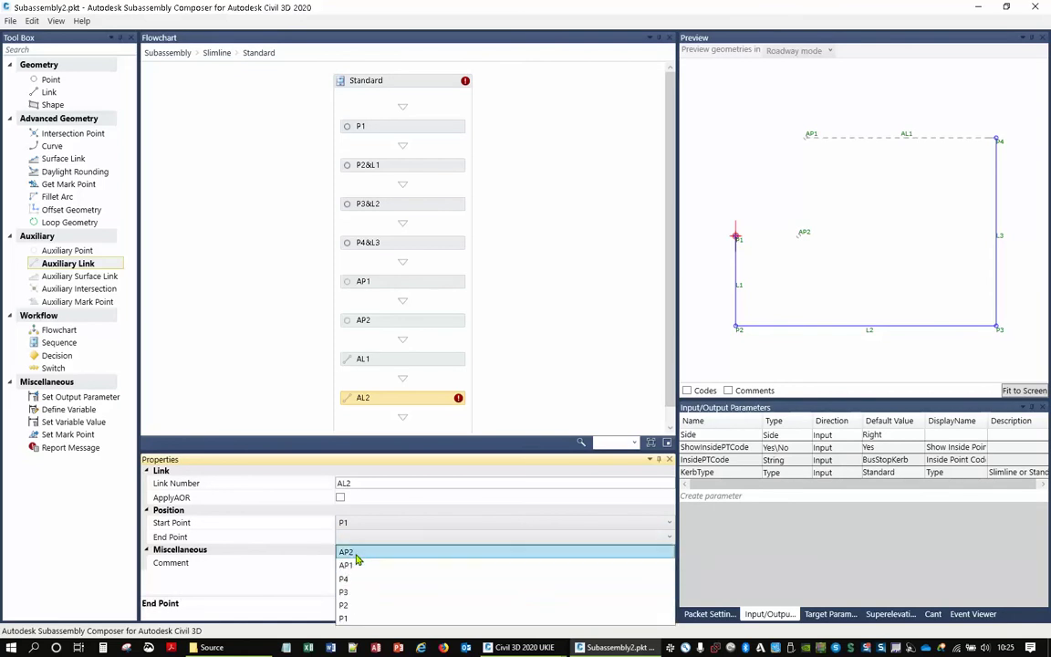
click(357, 552)
Add auxiliary link AL3 from AP2 to AP1, then add a fillet arc below it.
drag(73, 264, 416, 415)
click(357, 523)
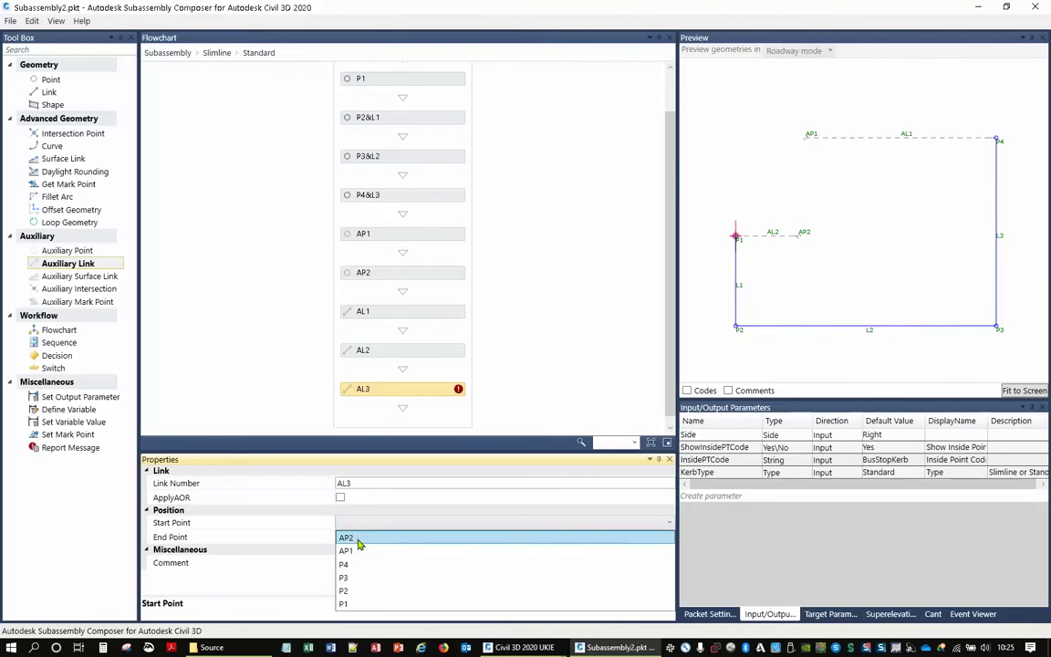
click(359, 539)
click(357, 538)
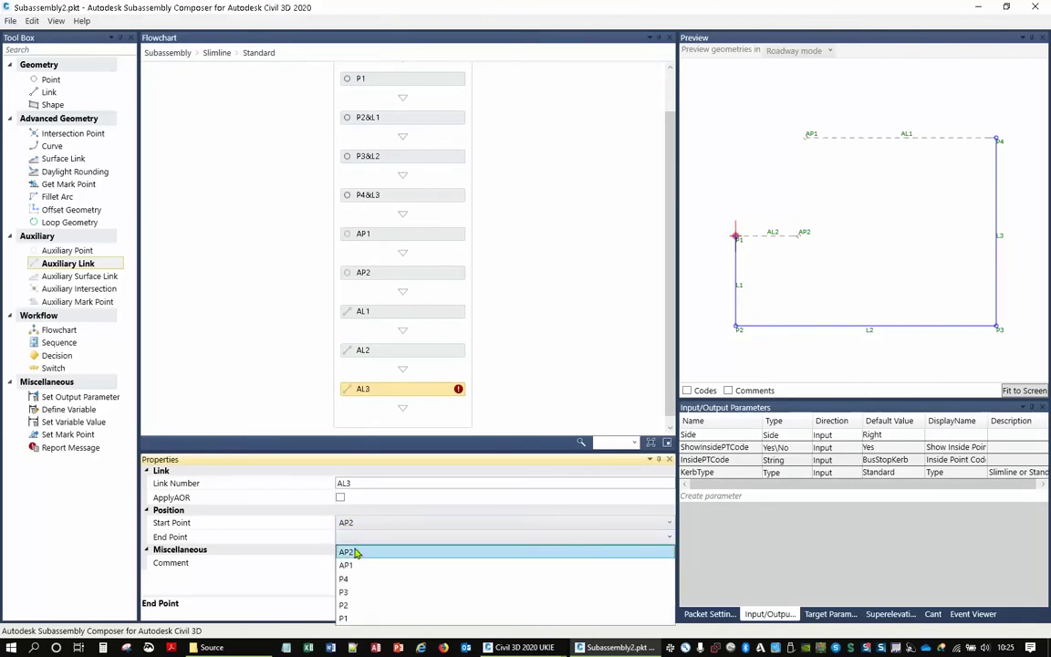
click(351, 566)
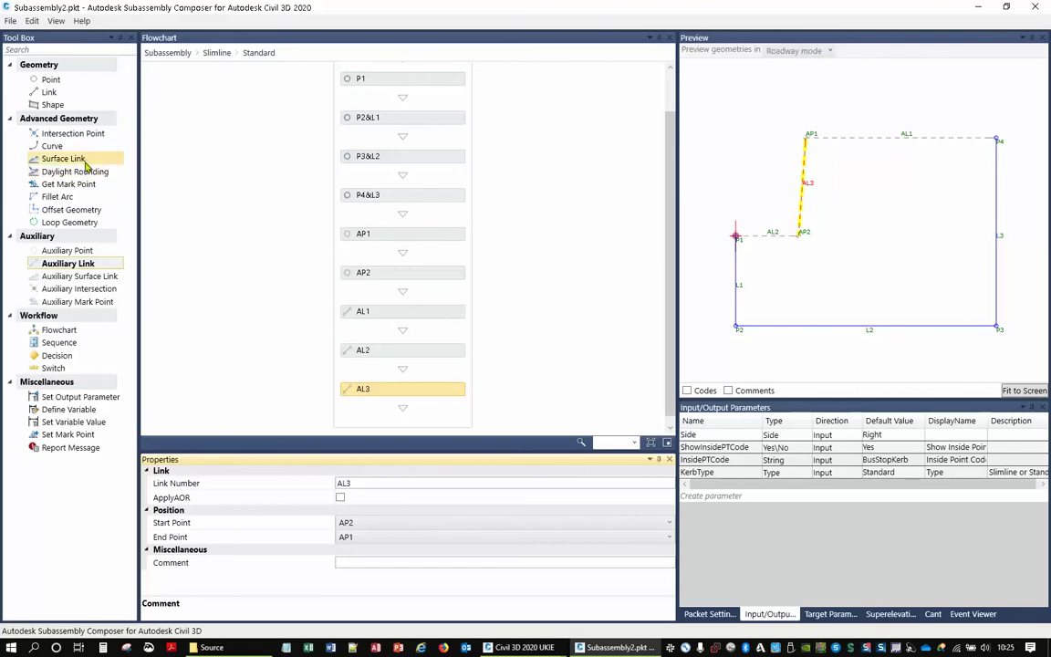
drag(57, 196, 413, 405)
click(355, 524)
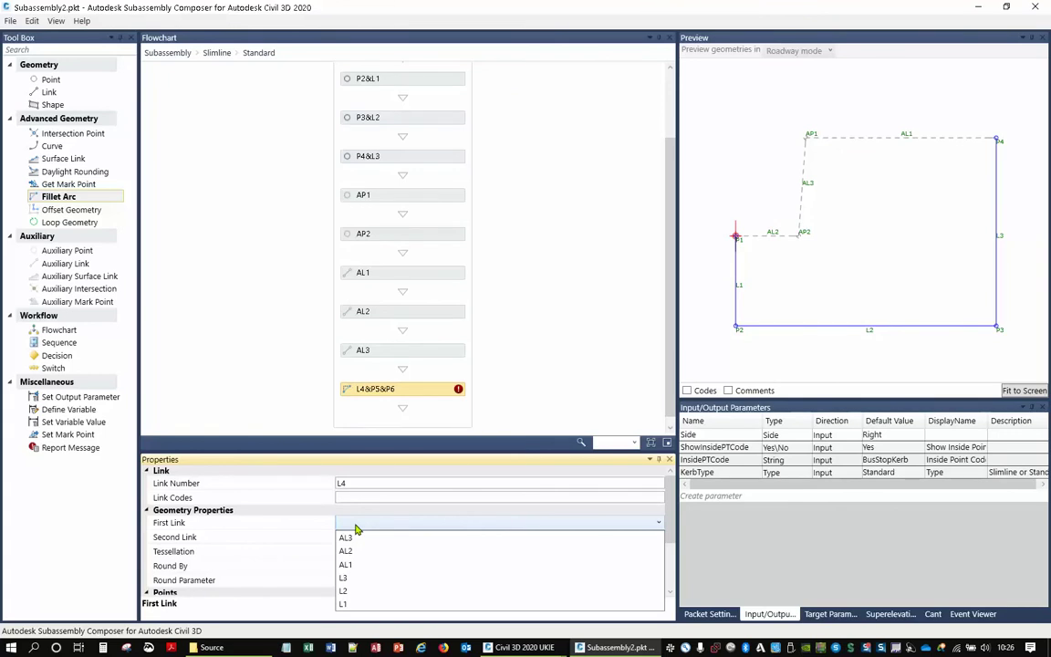
Set the first fillet arc to join AL3 and AL1 with a 0.03 radius.
click(357, 538)
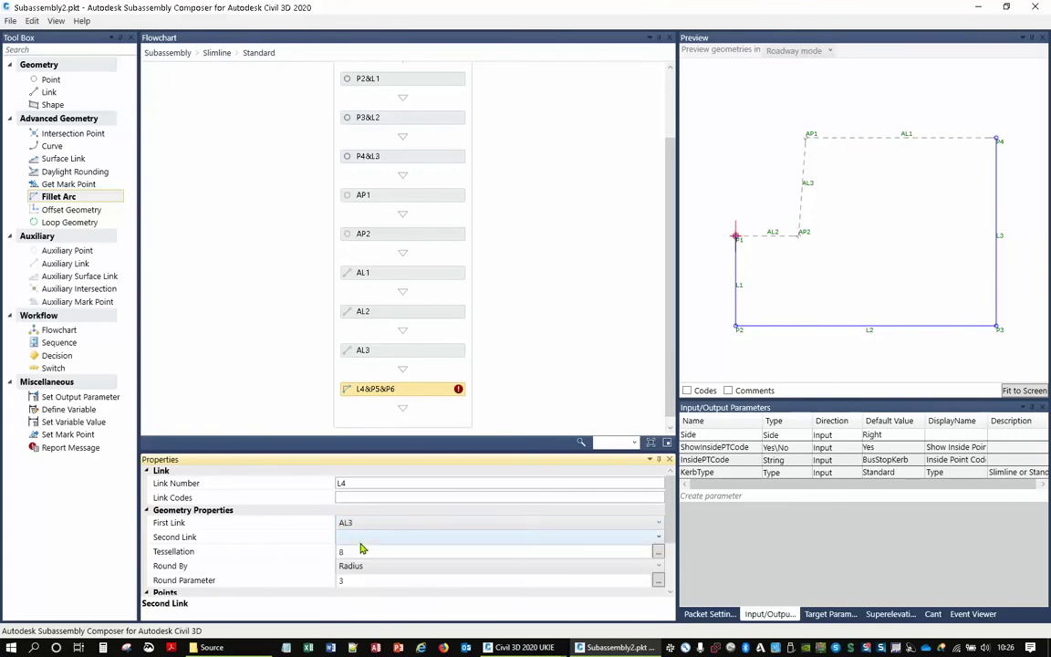
click(361, 538)
click(363, 577)
click(360, 581)
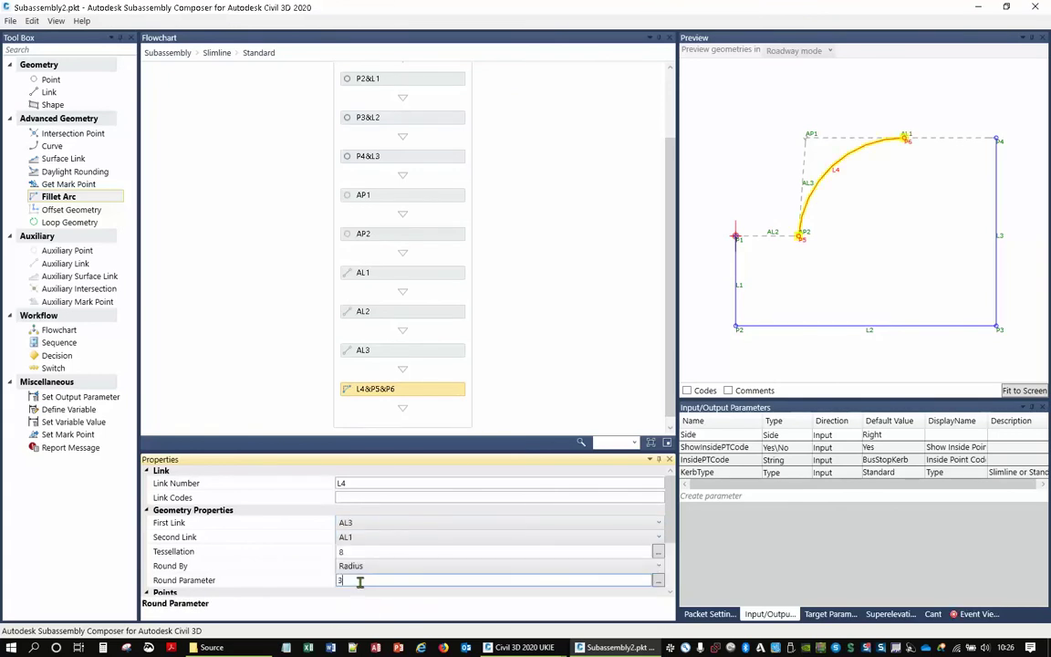
drag(361, 582, 328, 586)
text(0.3)
key(Return)
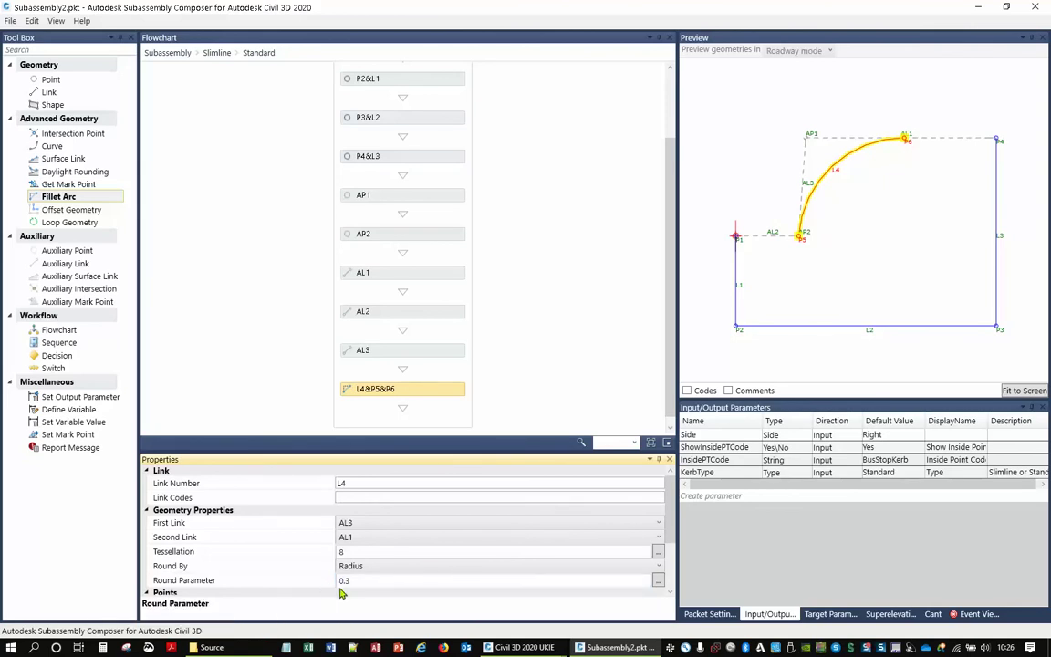
click(356, 582)
text(0.0)
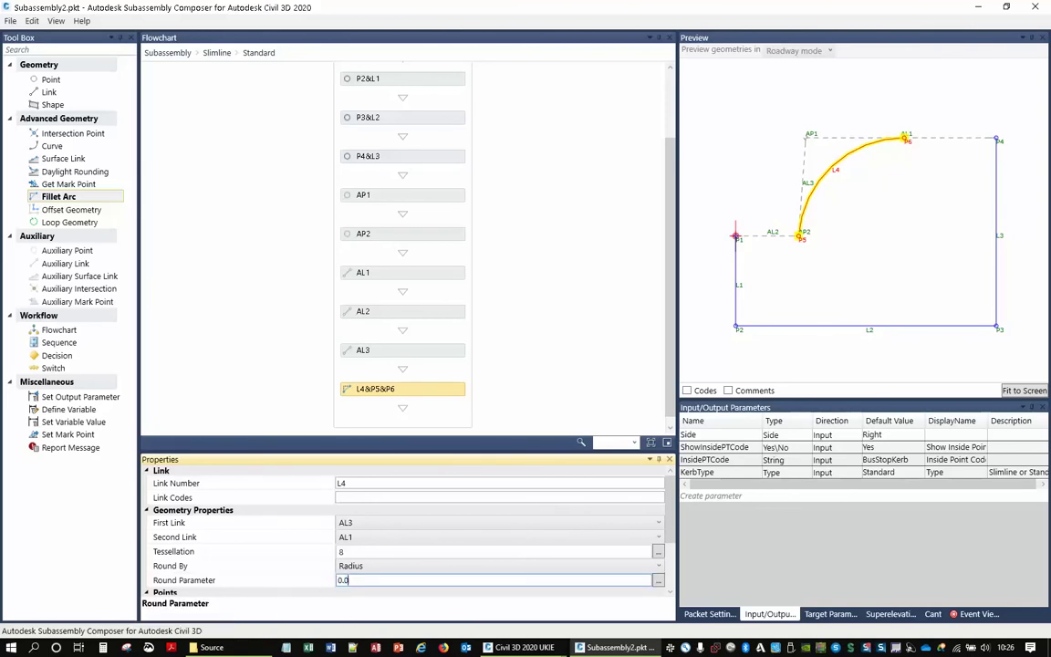
key(Return)
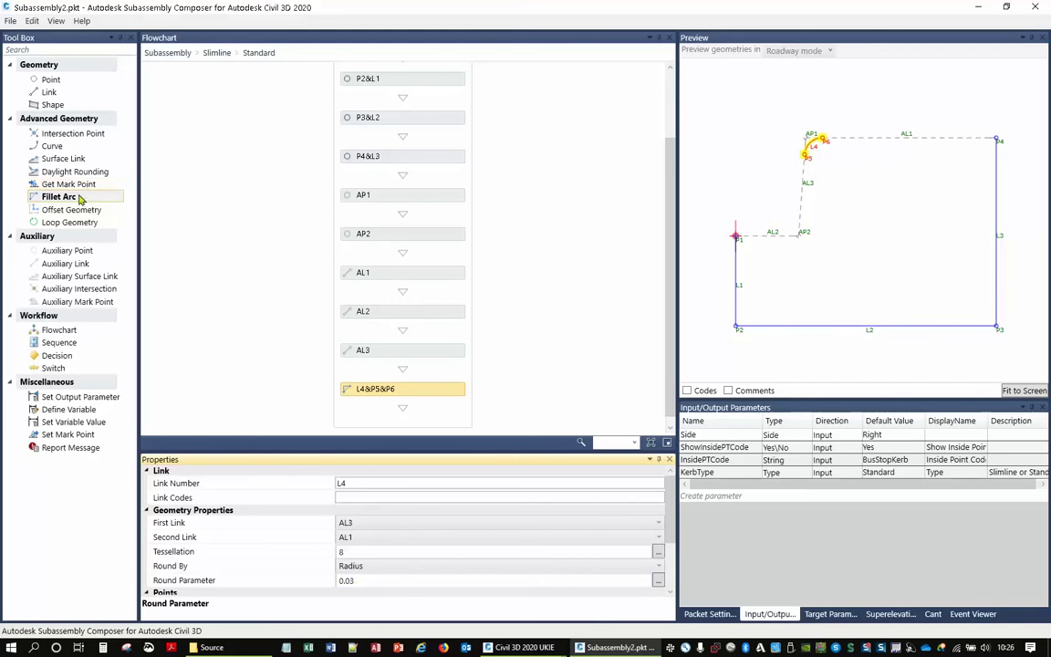
Add fillet arc L5 rounding AL2 into AL3 with a 0.03 radius.
drag(77, 197, 409, 407)
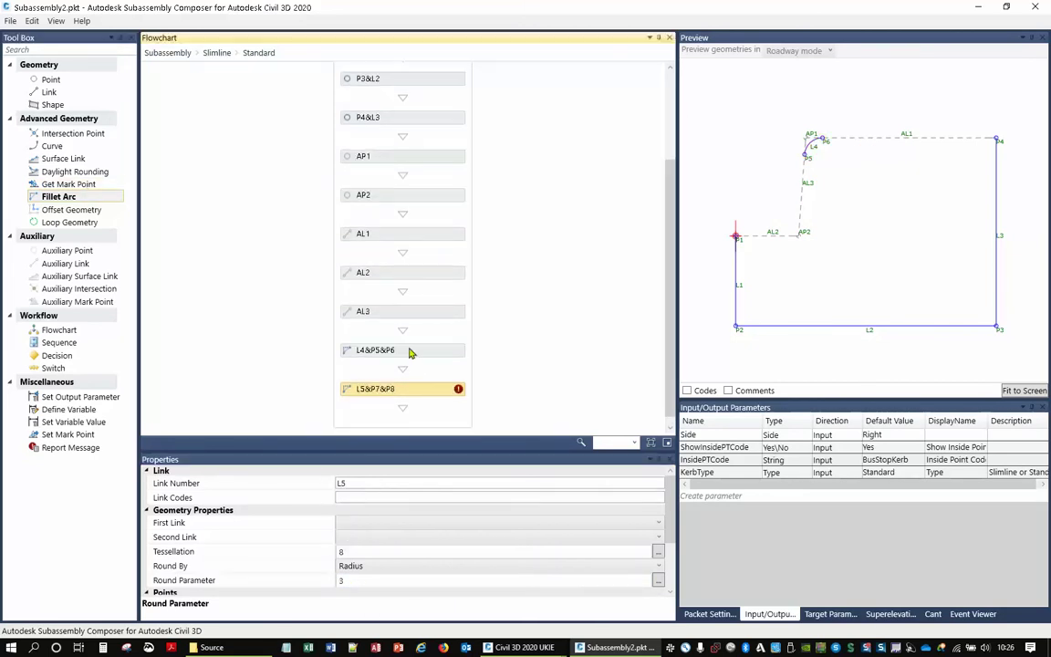
click(353, 526)
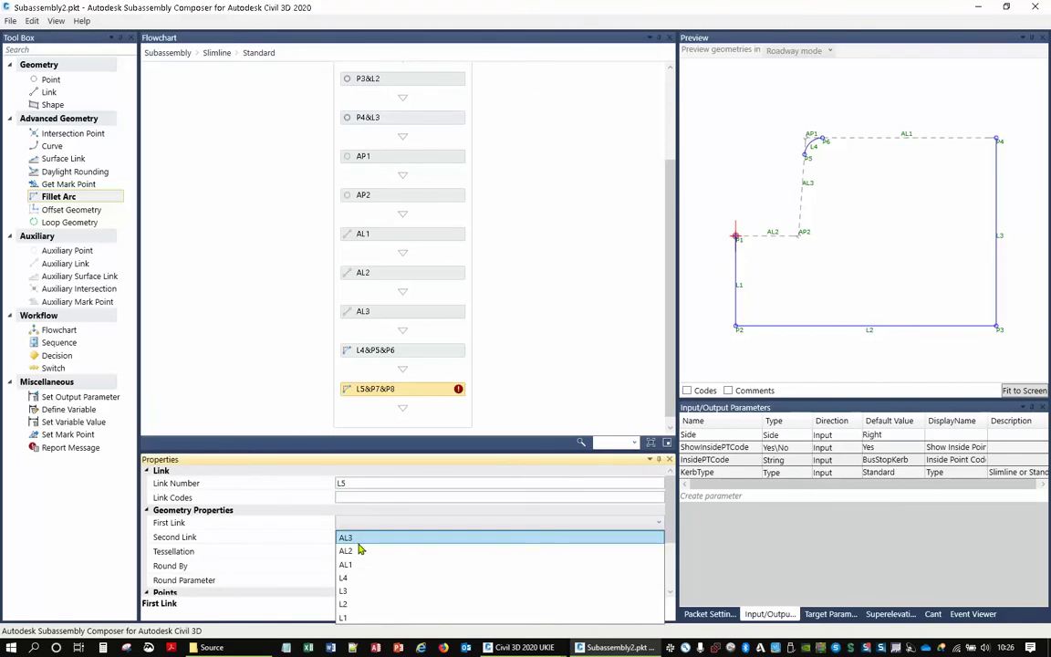
click(361, 552)
click(358, 539)
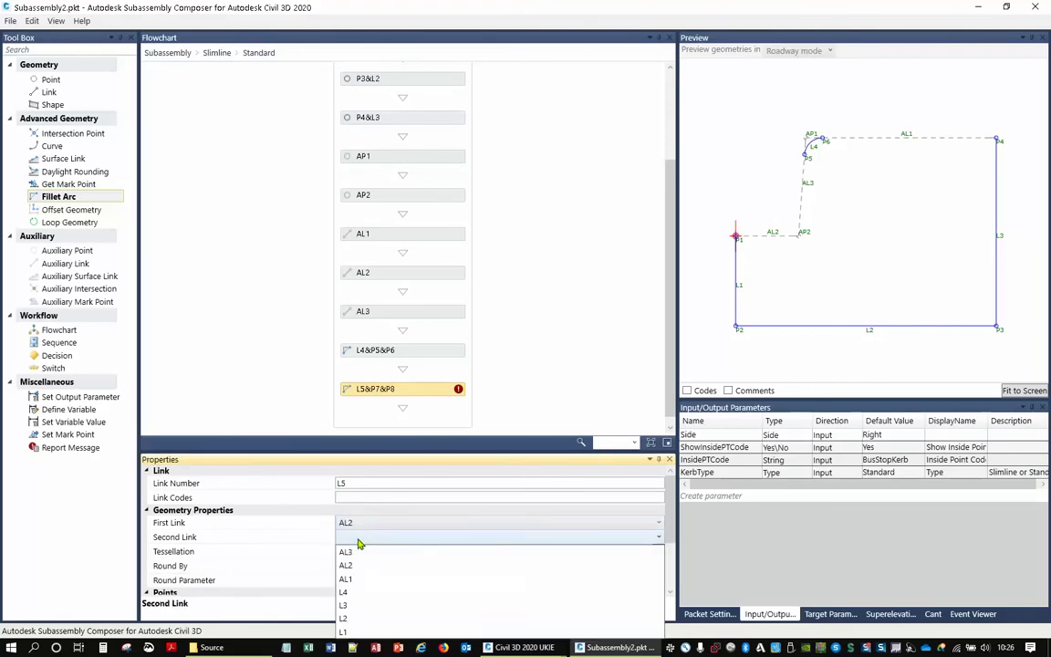
click(359, 566)
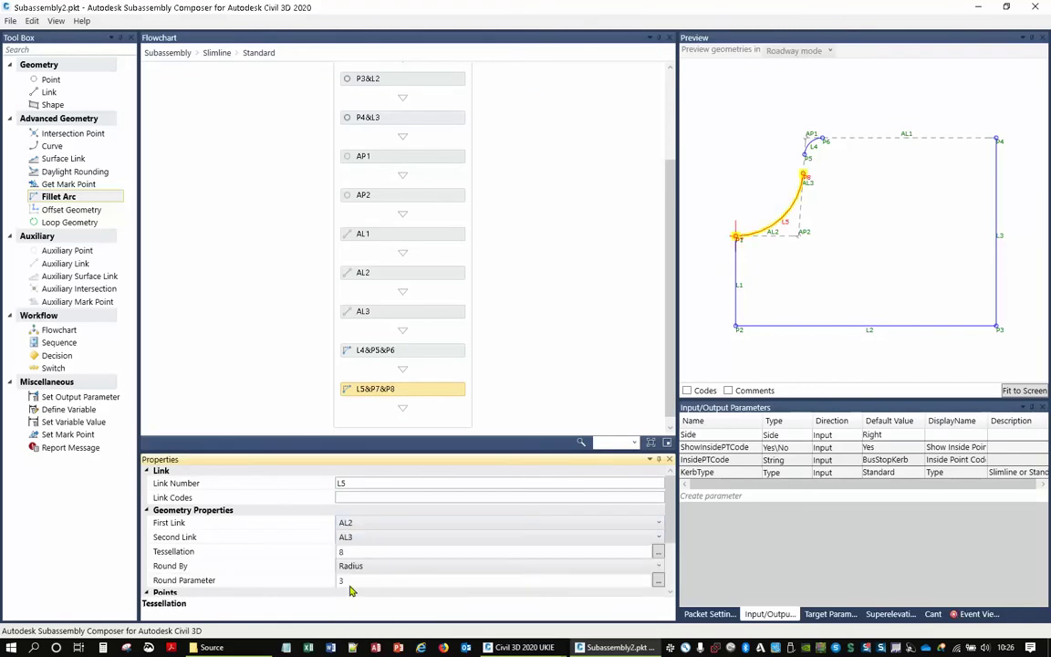
click(349, 581)
text(0.)
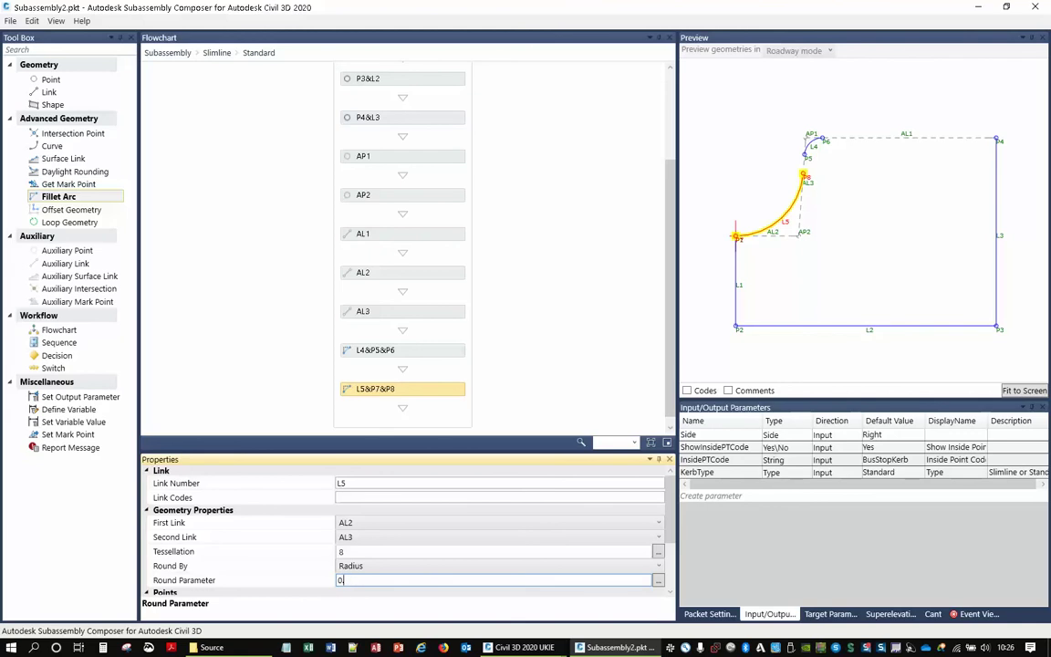
text(03)
key(Return)
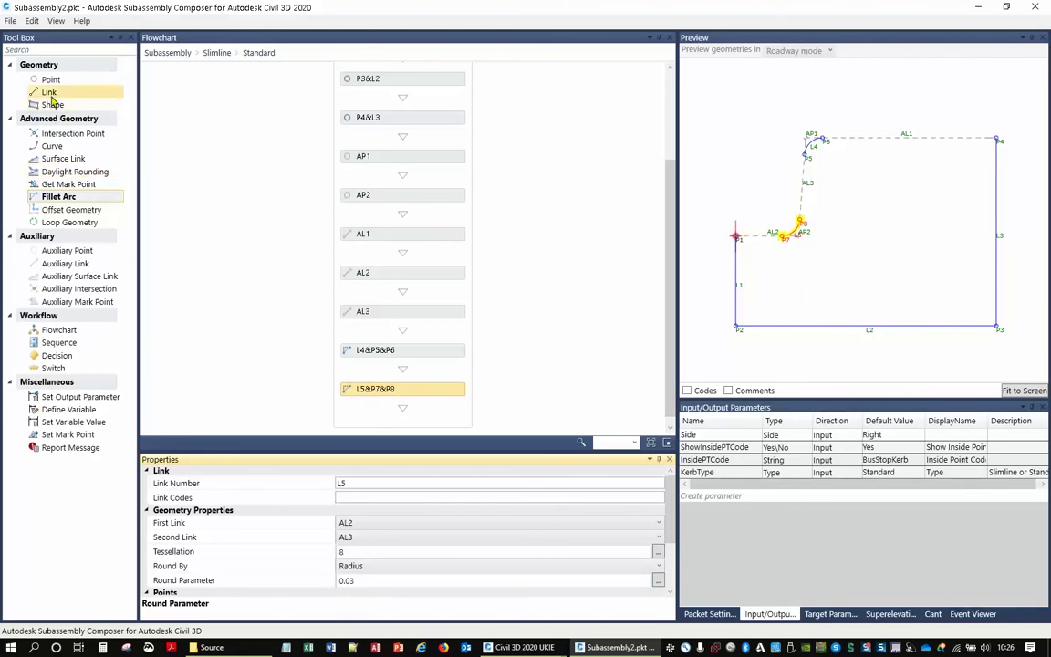
Add link L6 running from point P1 to point P7.
drag(46, 93, 392, 423)
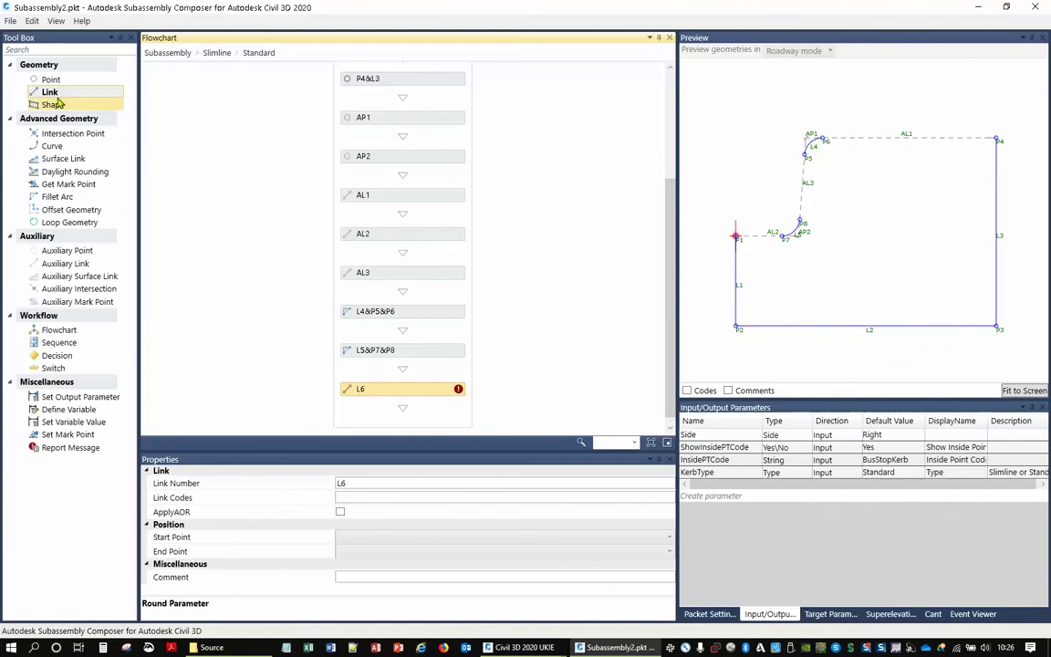
click(354, 539)
click(358, 644)
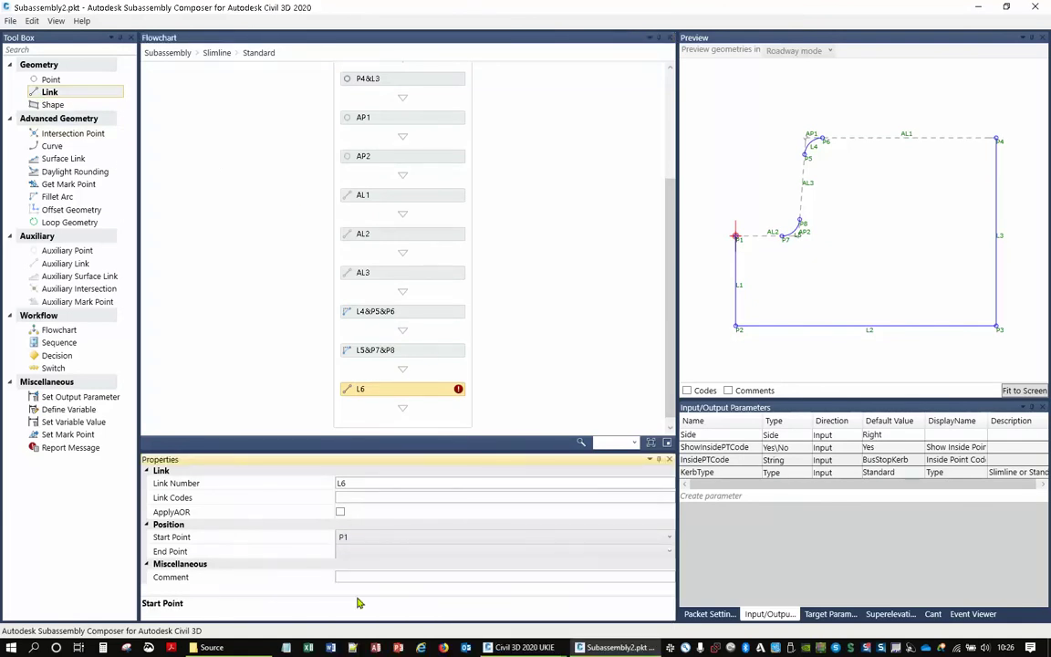
click(361, 553)
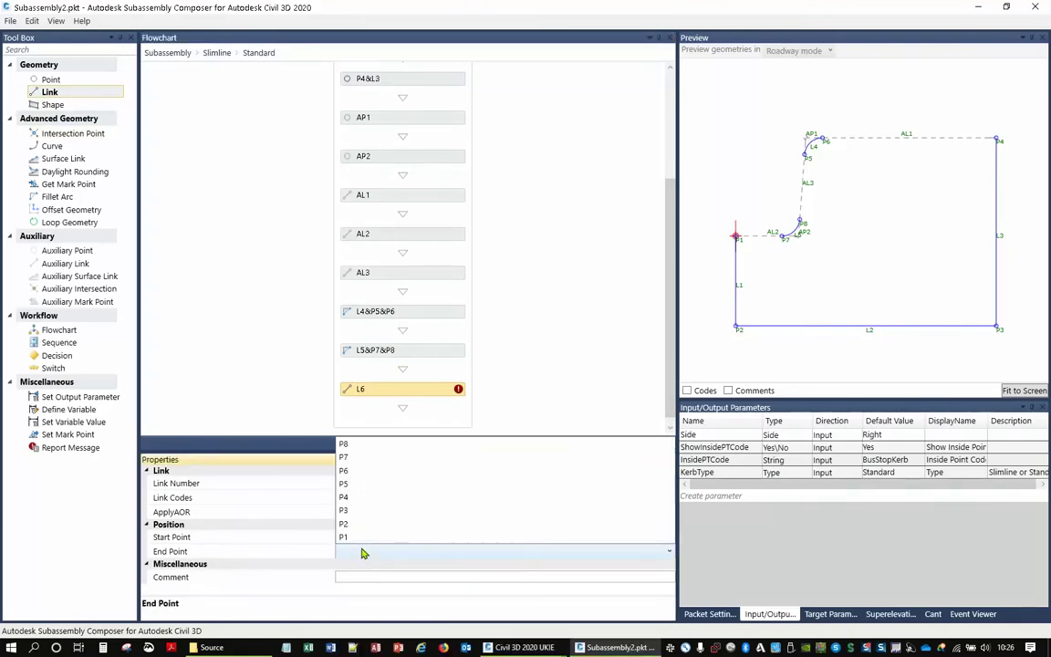
click(363, 458)
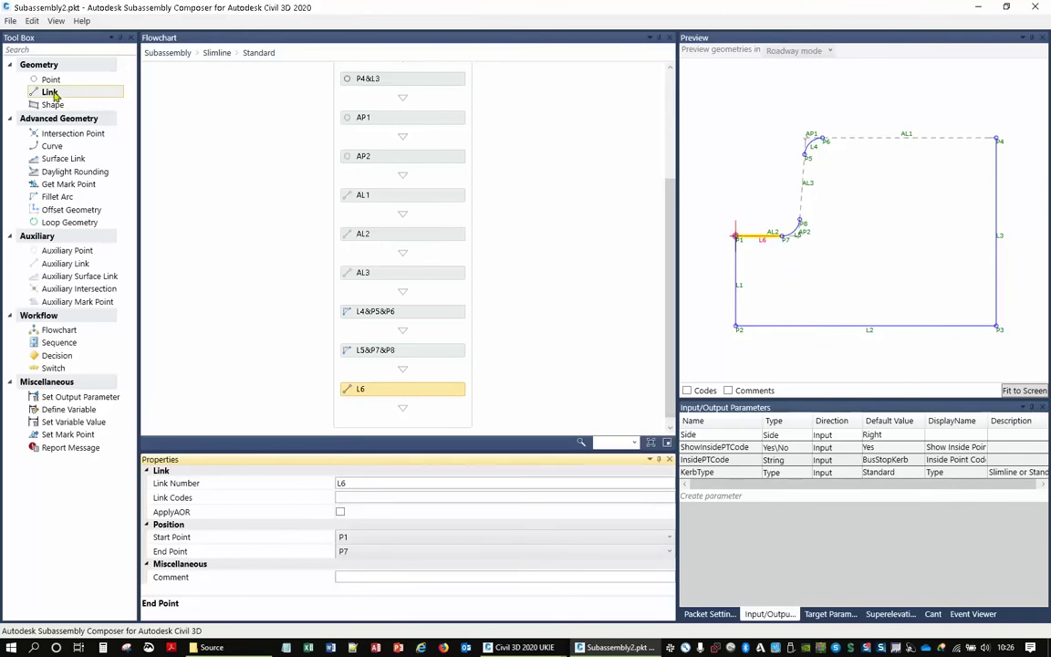
Add link L7 from P8 to P5 and link L8 from P6 to P4.
drag(51, 95, 407, 407)
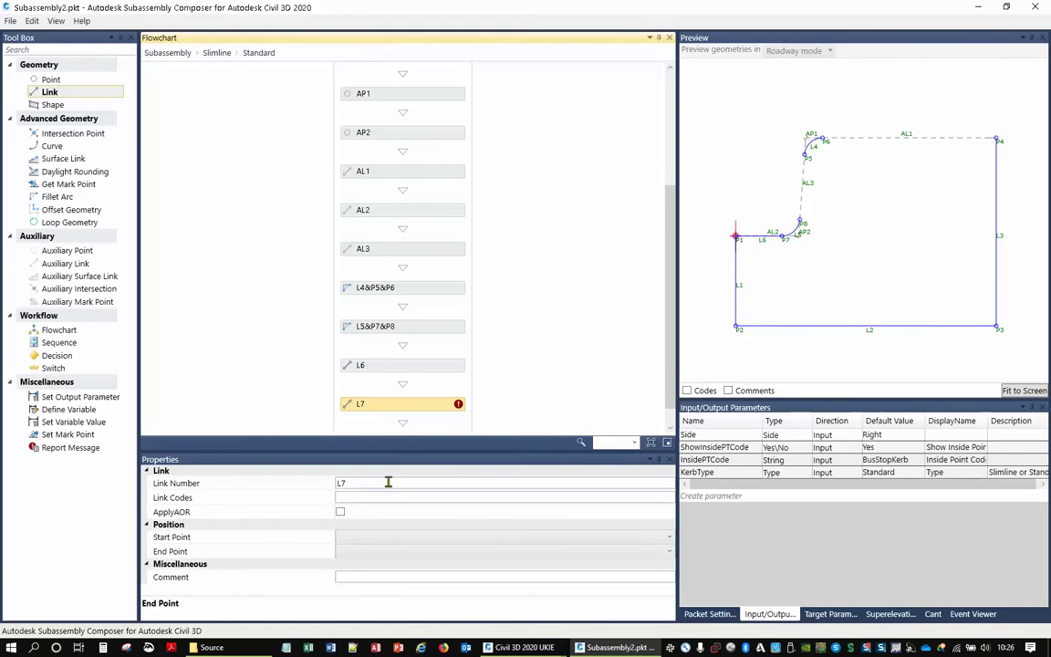
click(358, 537)
click(356, 555)
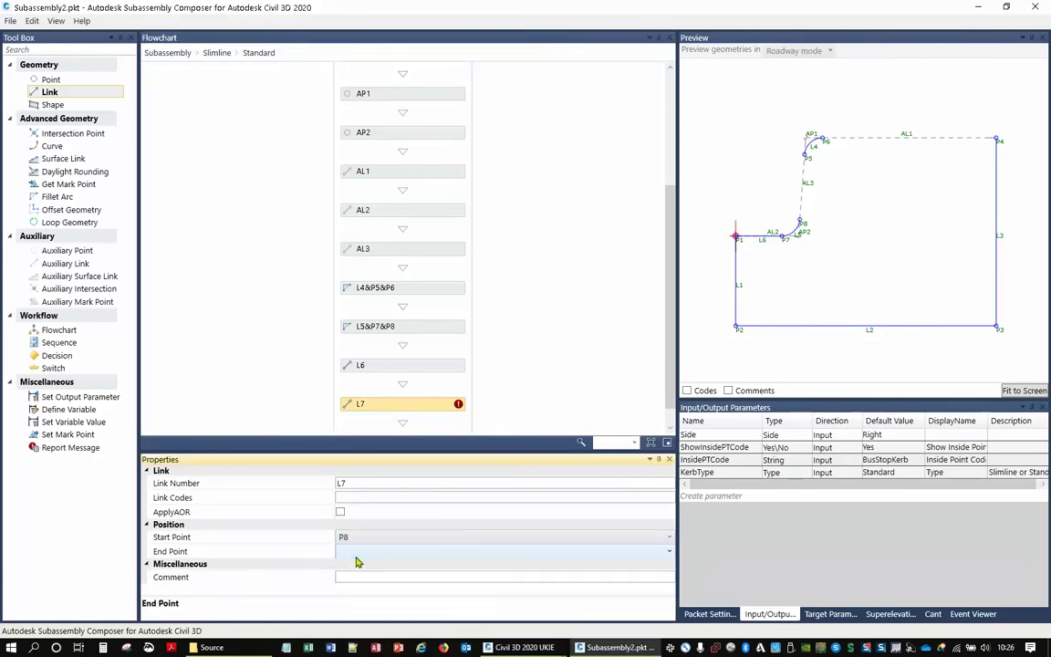
click(354, 552)
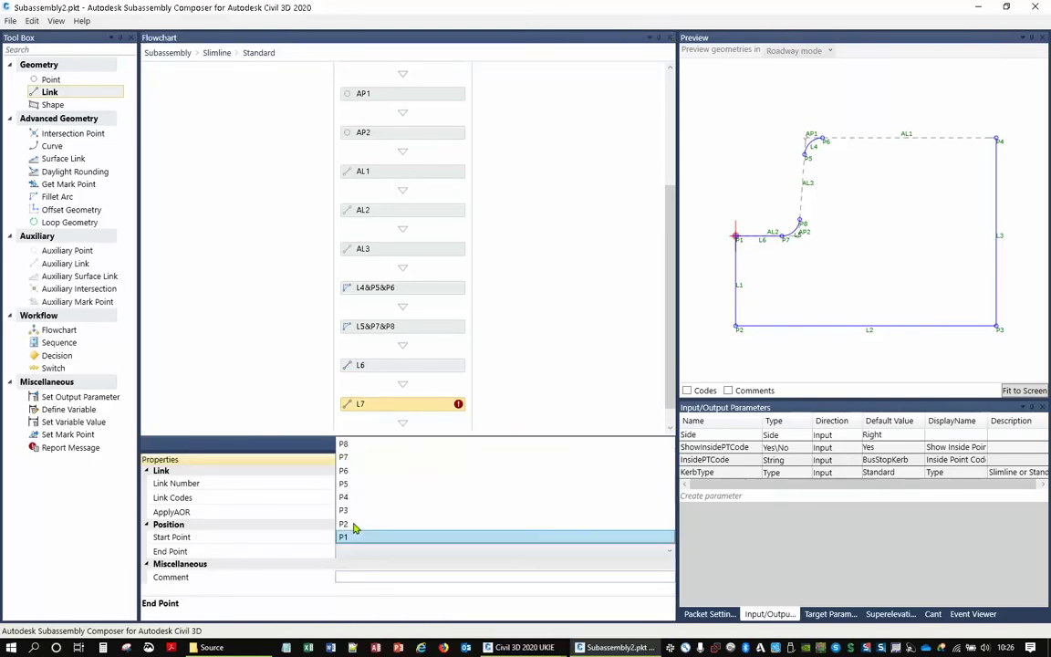
click(357, 485)
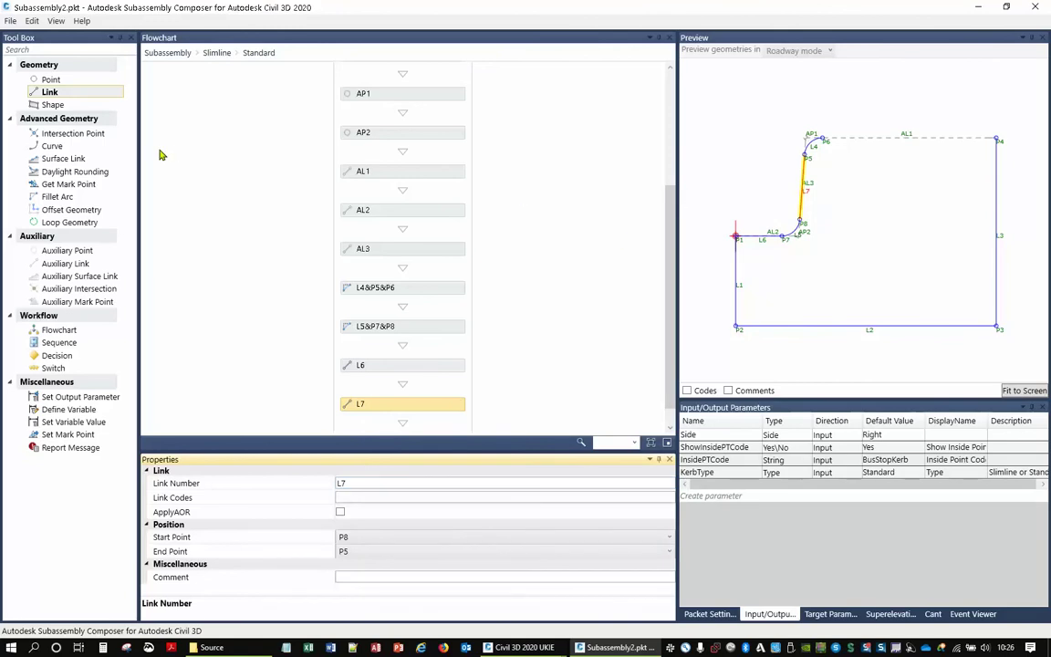
drag(48, 91, 407, 397)
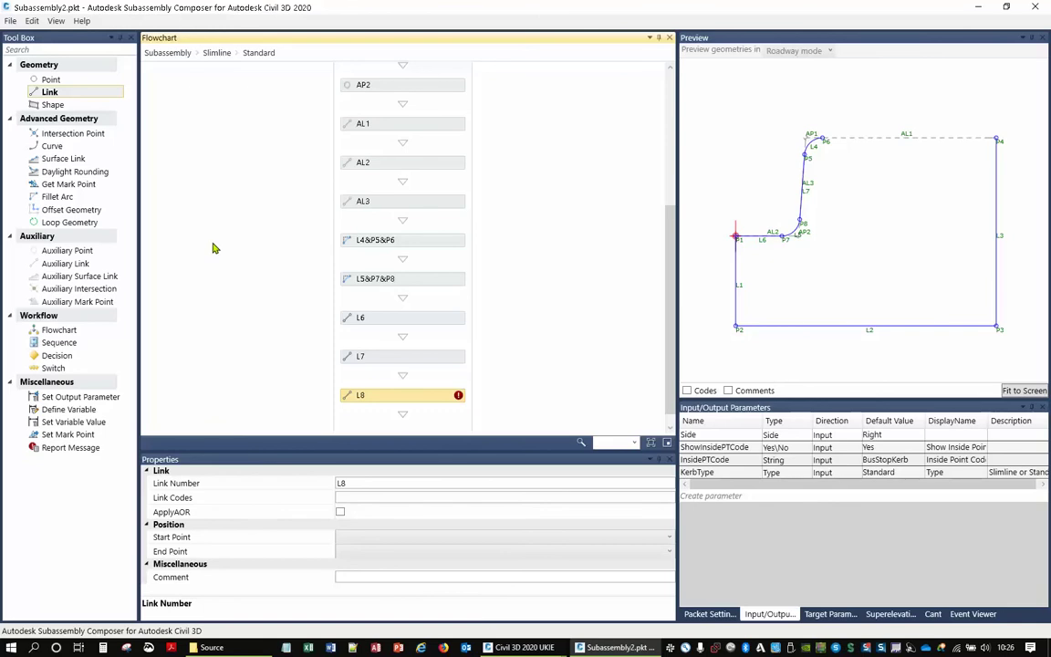
click(359, 537)
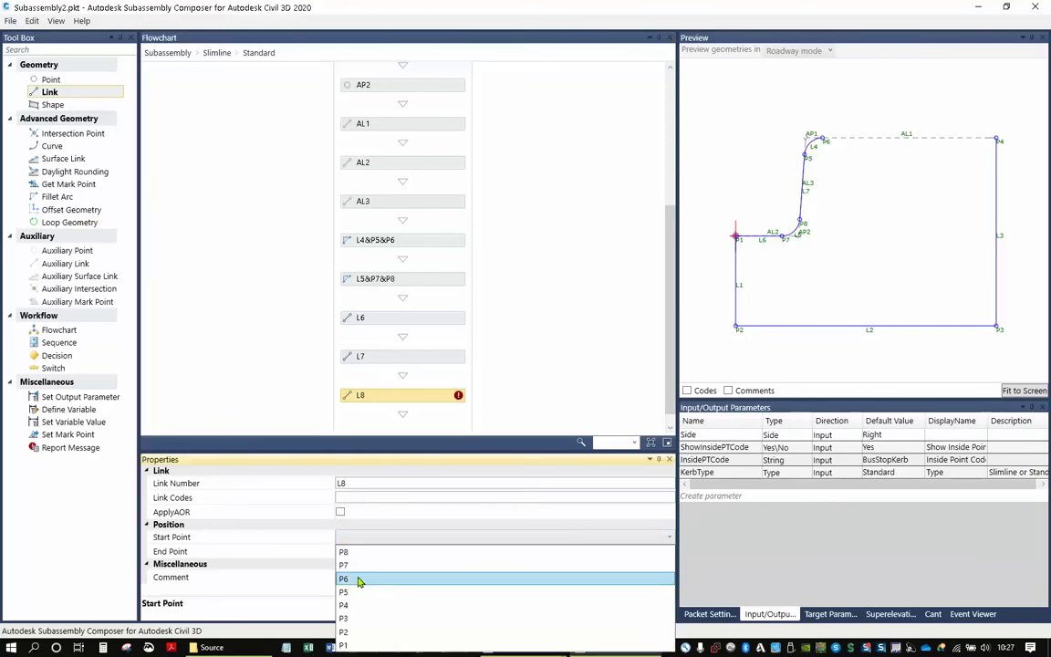
click(360, 575)
click(357, 552)
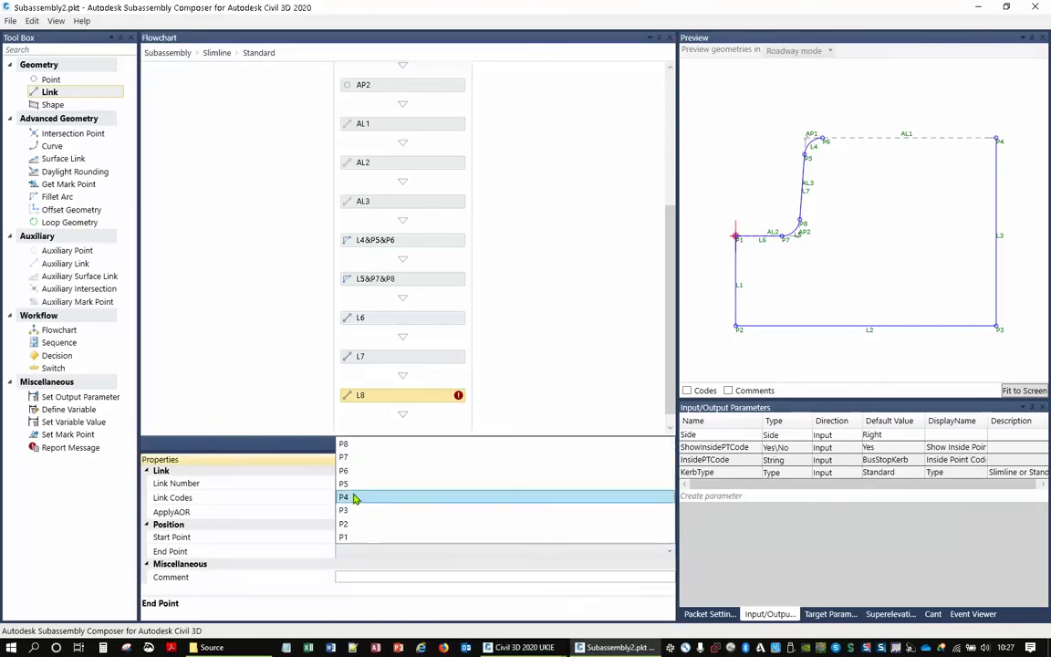
click(355, 495)
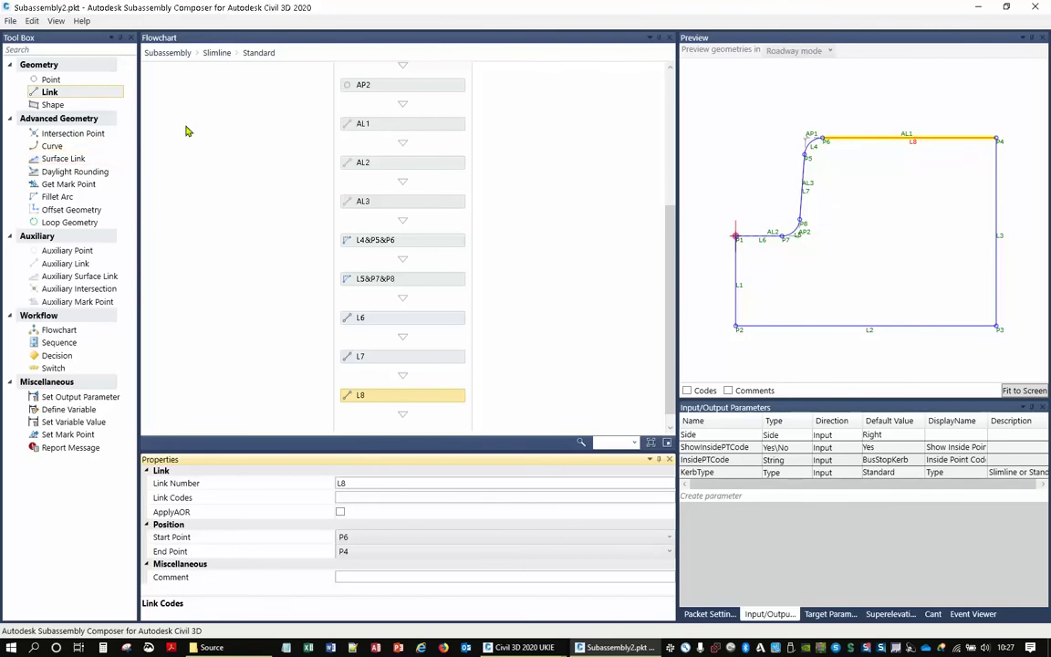
Add shape S1 bounded by links L8, L7, L6, L5 and L4, then check its errors.
drag(46, 104, 413, 414)
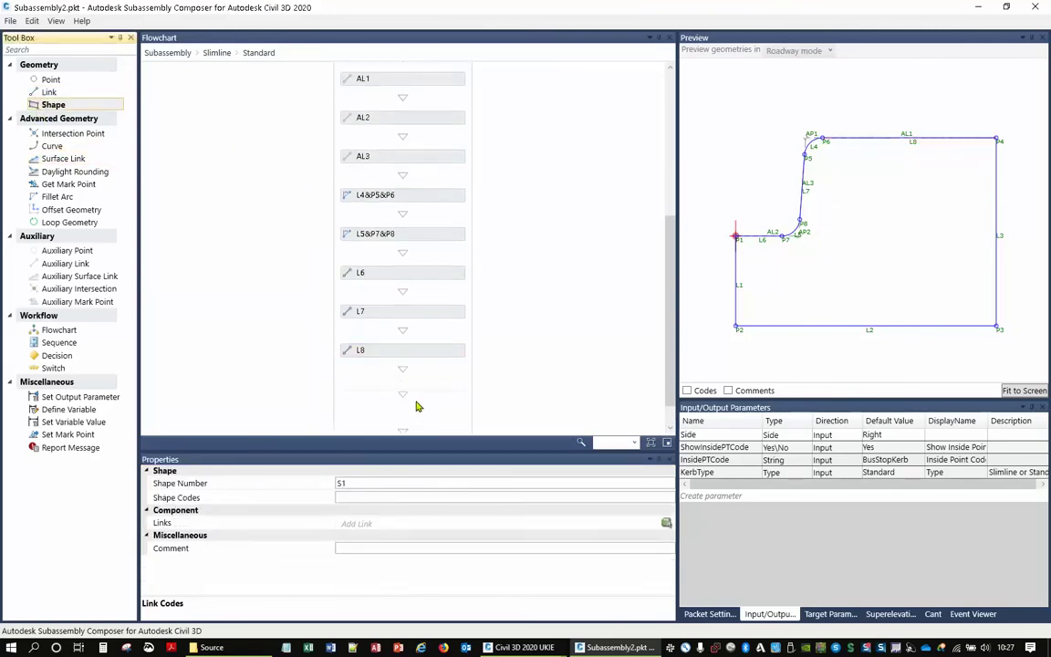
click(371, 526)
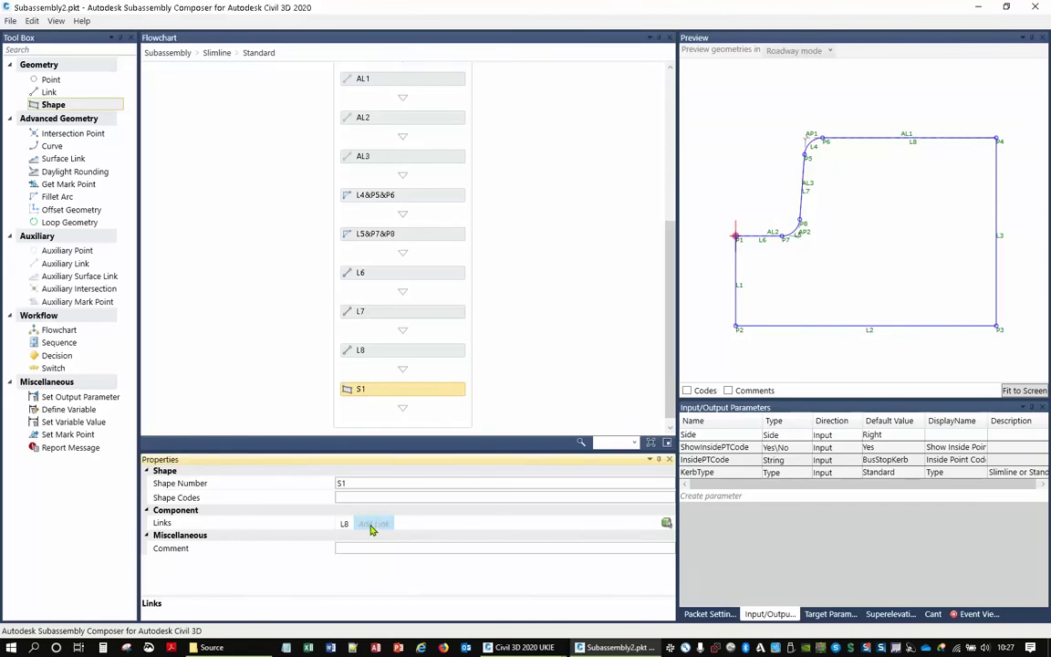
click(372, 526)
click(384, 527)
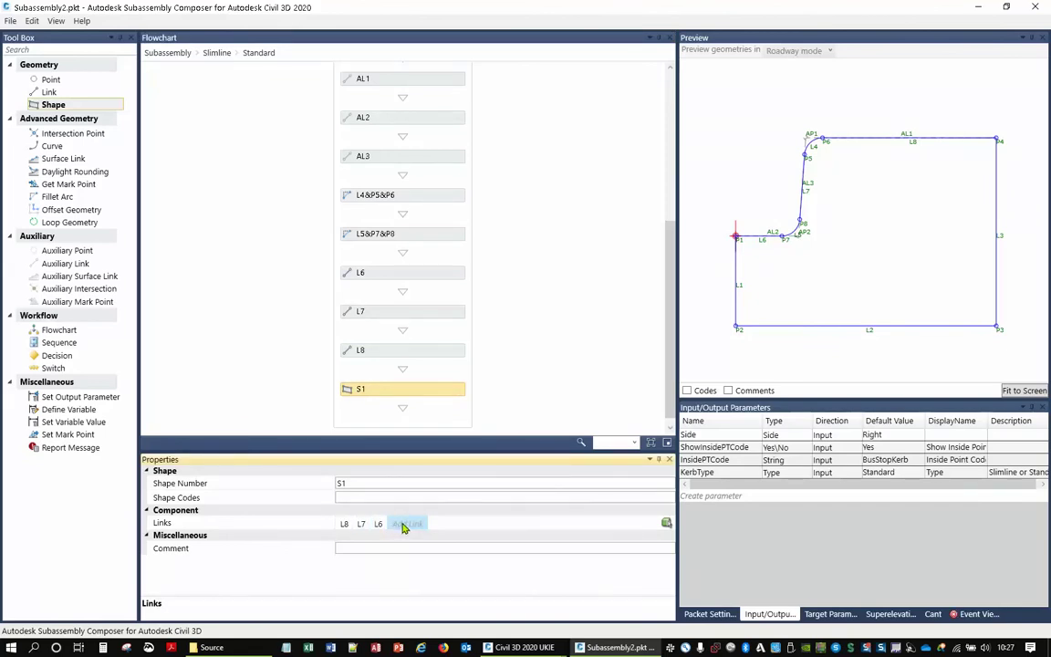
click(407, 526)
click(413, 527)
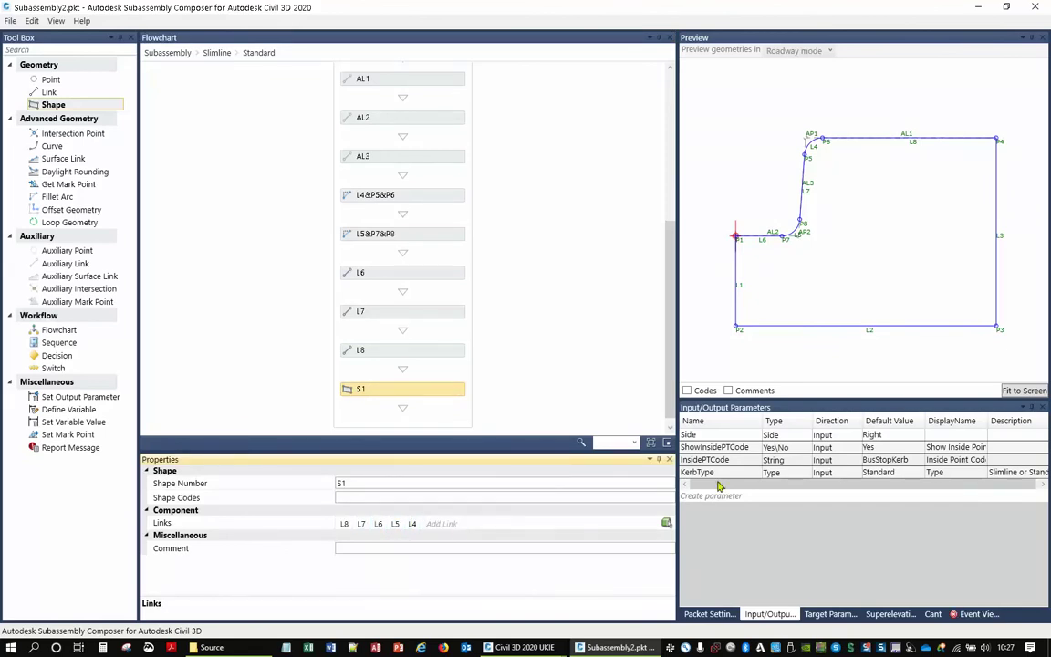
click(955, 616)
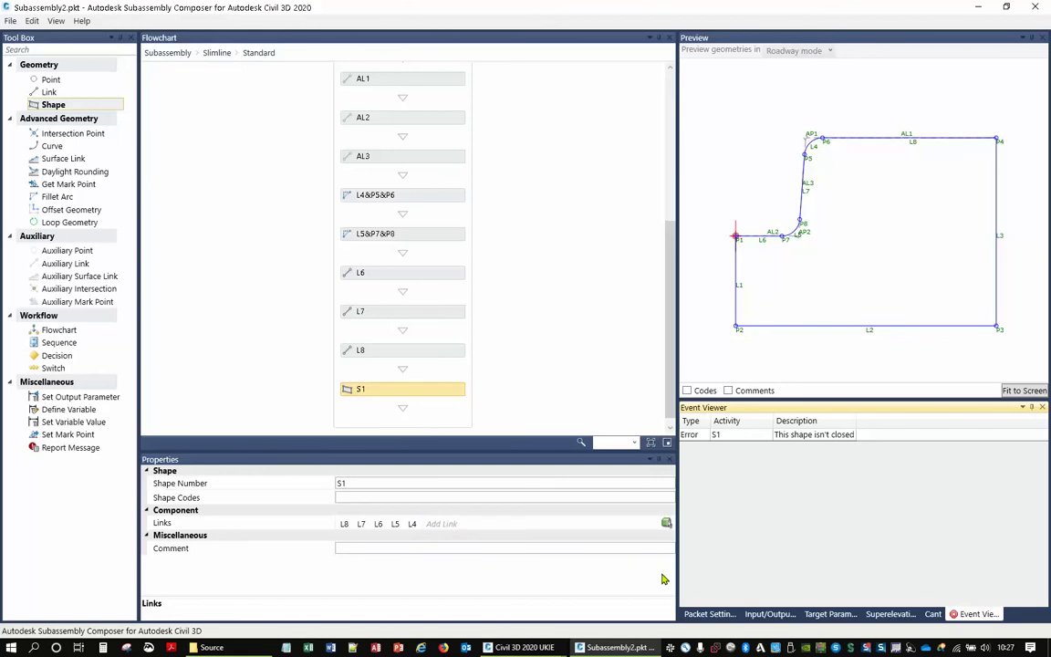
Add links L3, L2 and L1 to shape S1 to close the kerb outline.
click(431, 524)
text(L3)
key(Return)
text(L2)
key(Return)
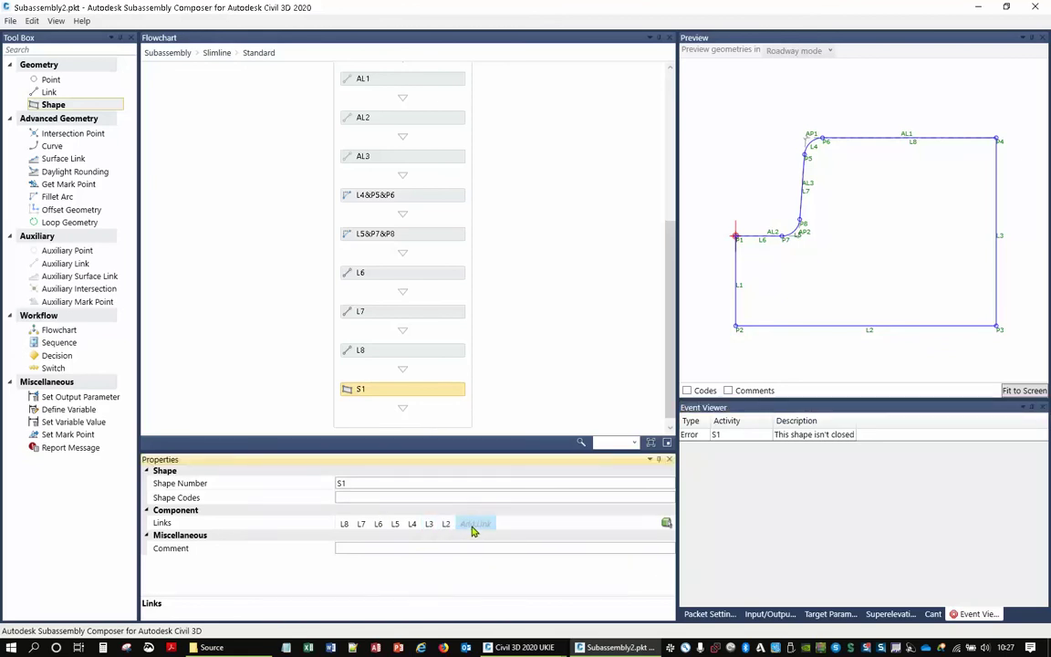
text(L1)
key(Return)
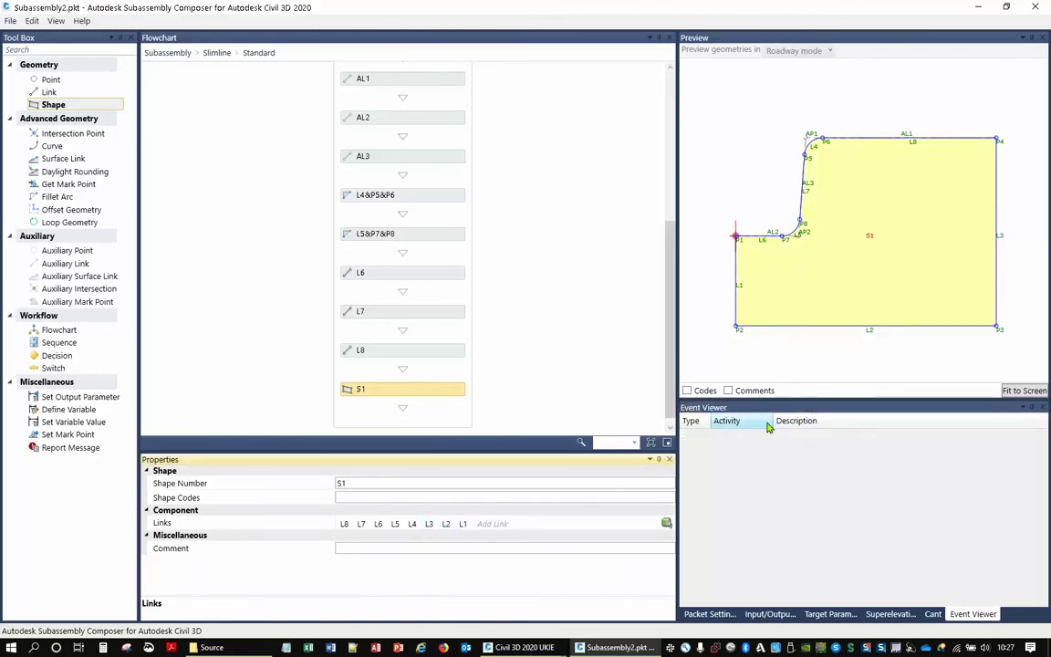
click(763, 614)
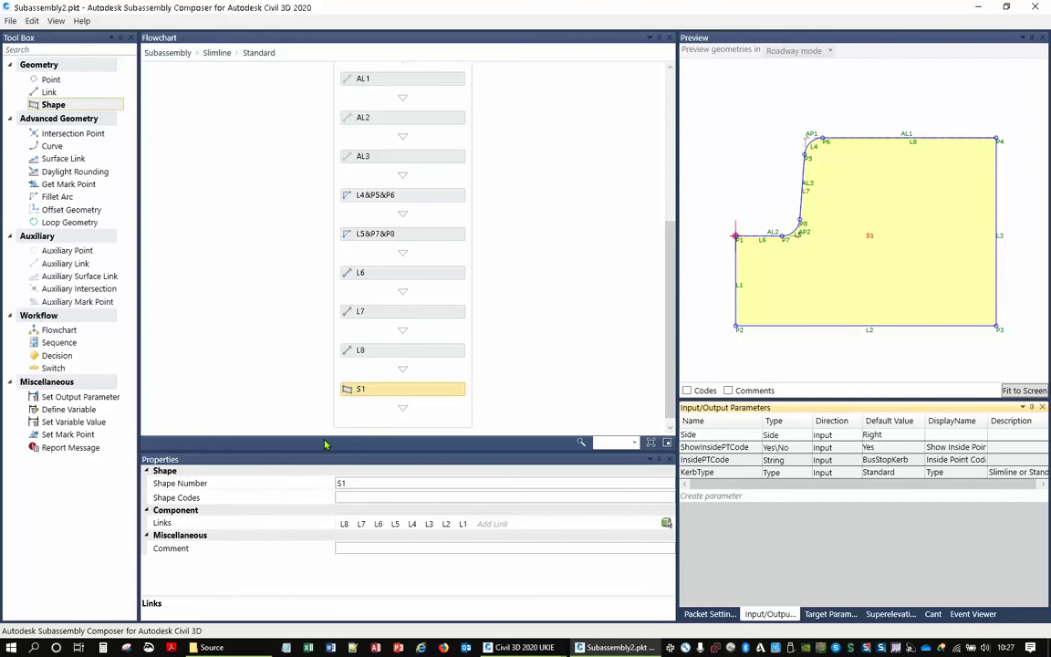
Set the End Point Code of fillet arc L4&P5&P6 to "TopofKerb".
scroll(326, 298, up, 5)
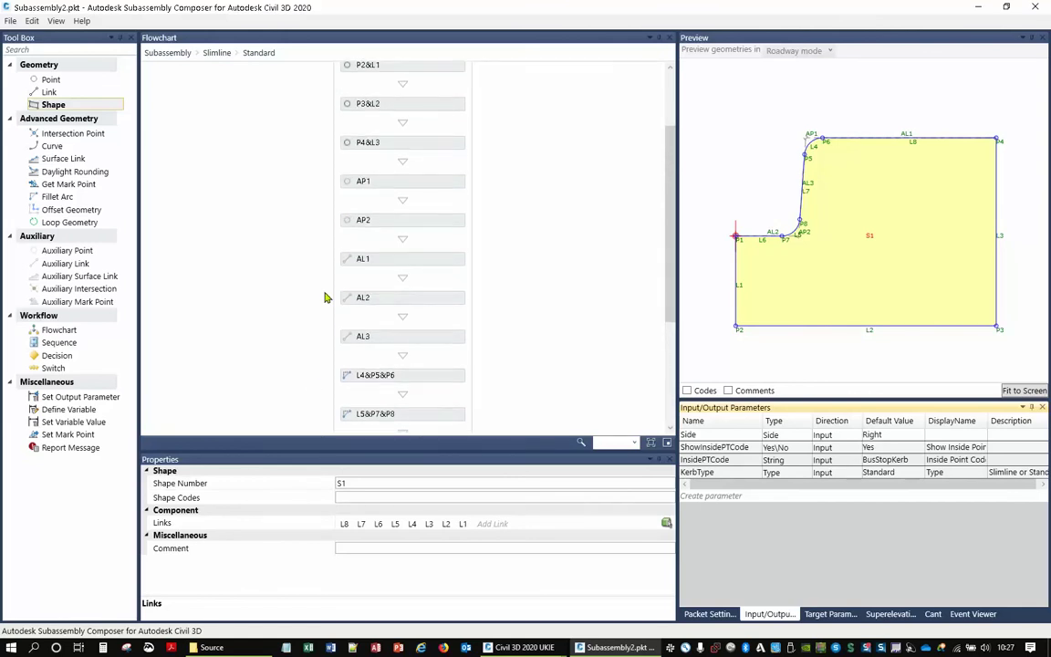
scroll(326, 298, up, 3)
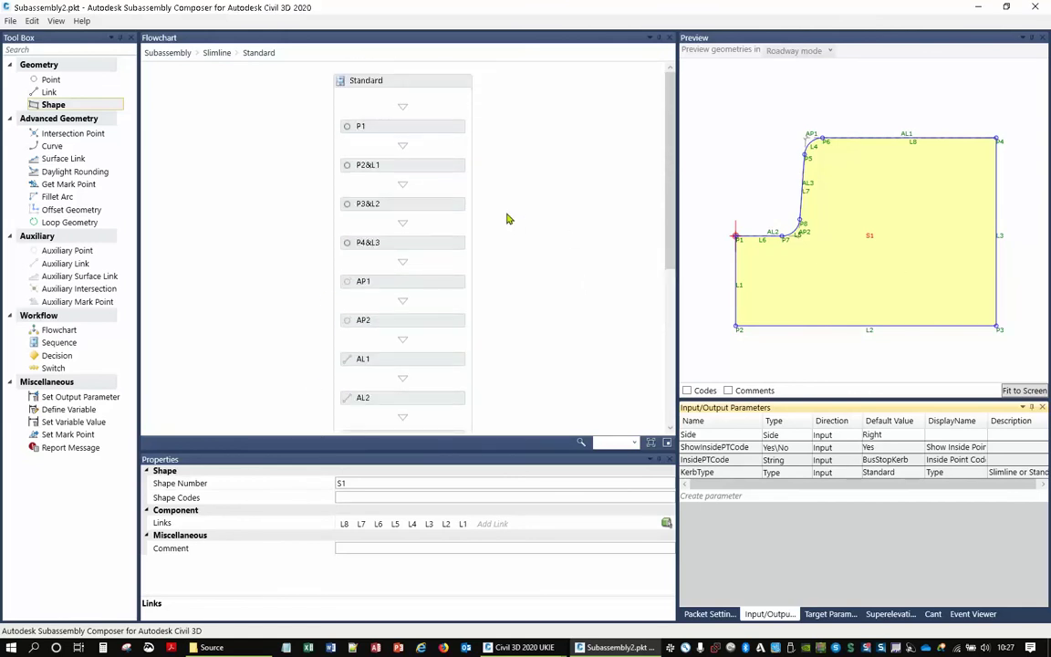
click(735, 234)
scroll(392, 359, down, 3)
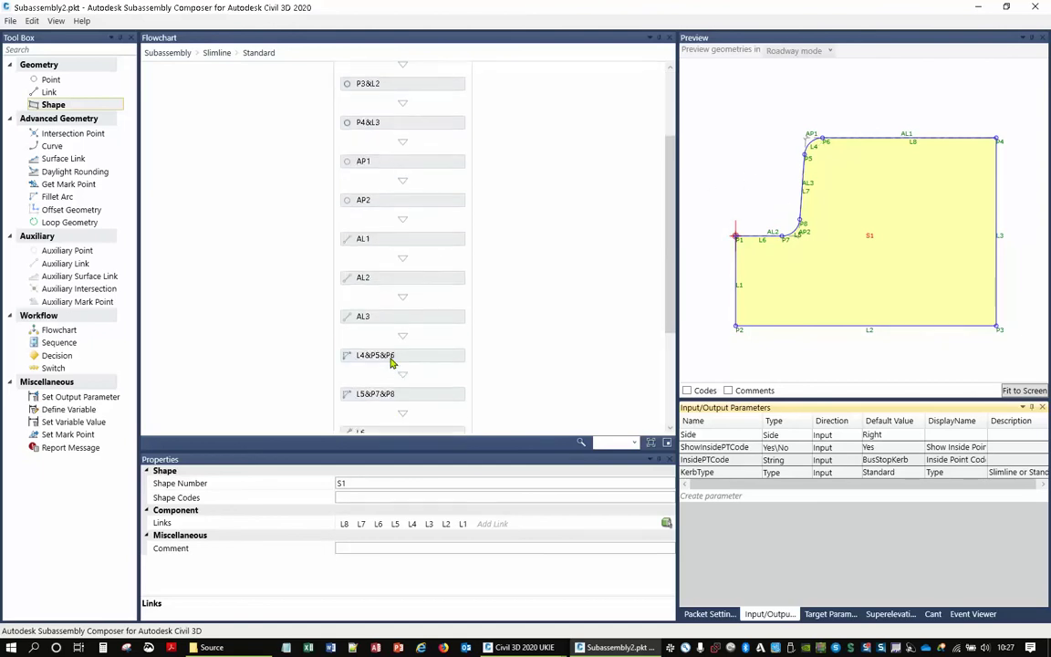
scroll(391, 361, down, 2)
click(398, 298)
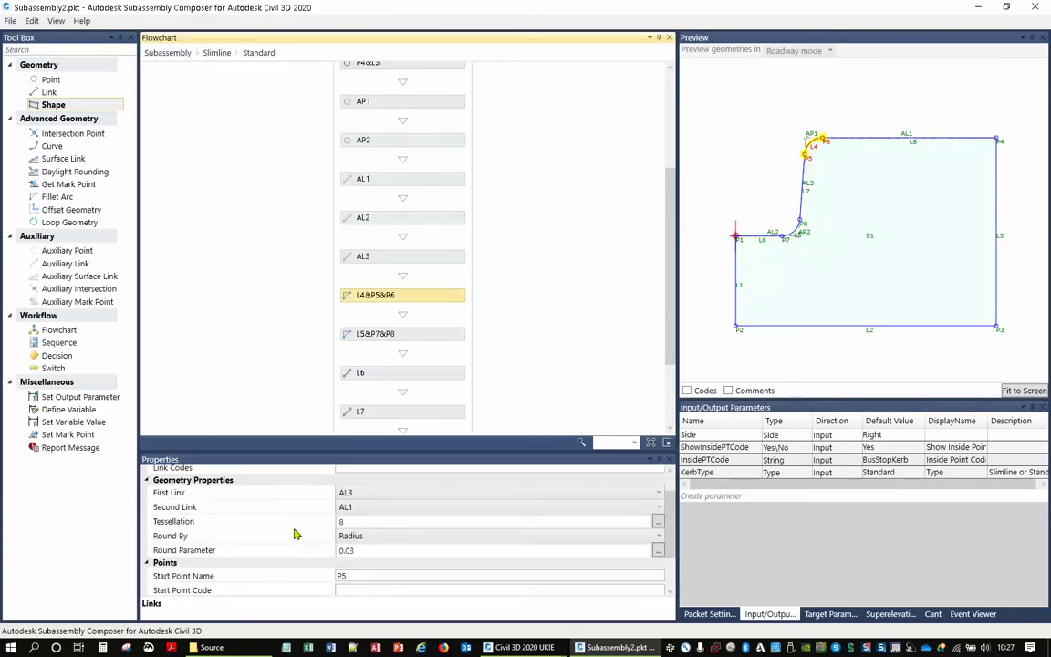
scroll(295, 534, down, 1)
click(346, 588)
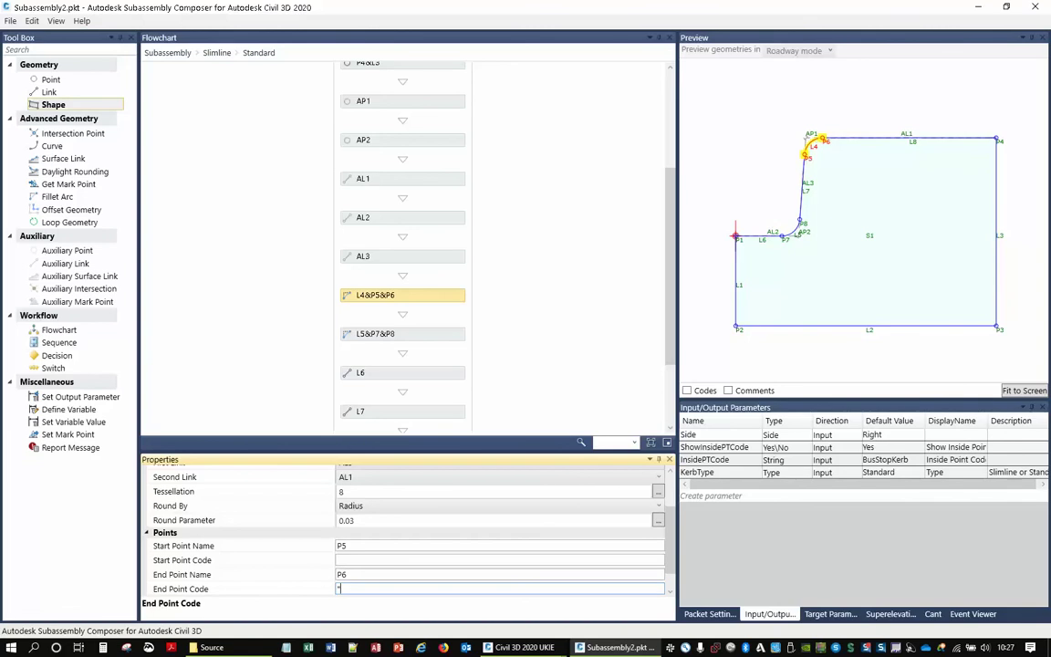
text("TopofKerb")
Enter BackofKerb as the point code of point P4.
scroll(385, 213, up, 2)
click(392, 122)
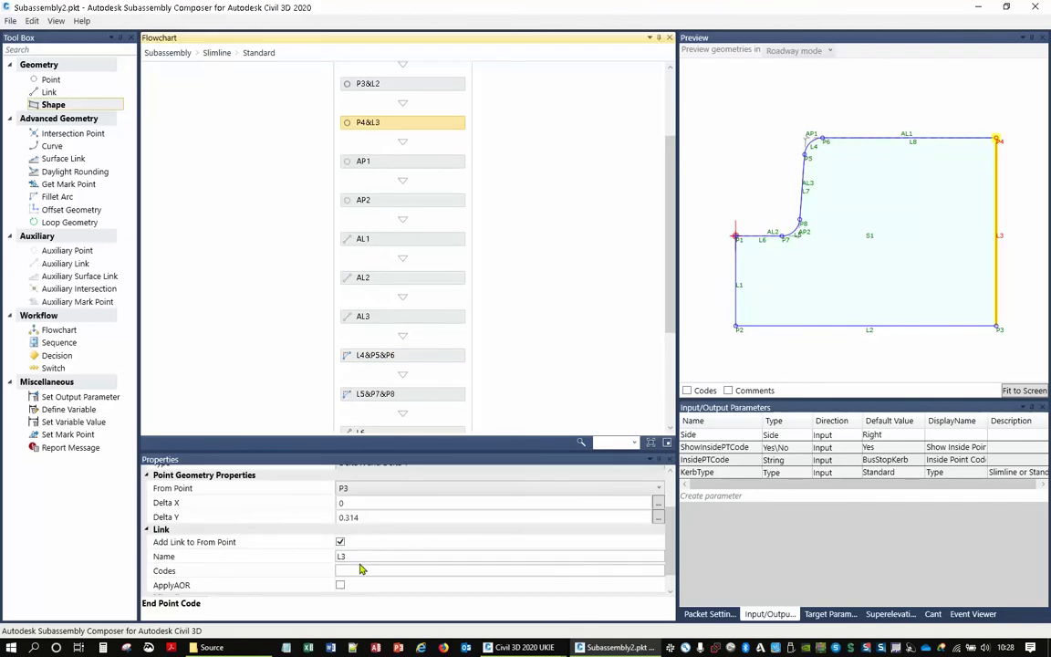
scroll(351, 538, up, 2)
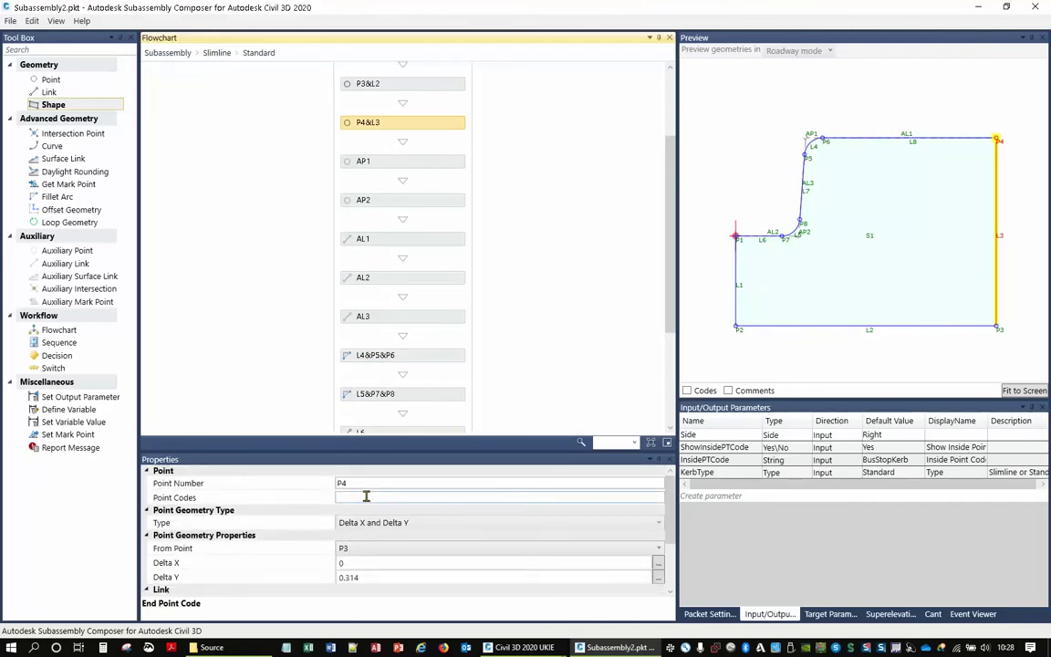
click(366, 498)
text(Bac)
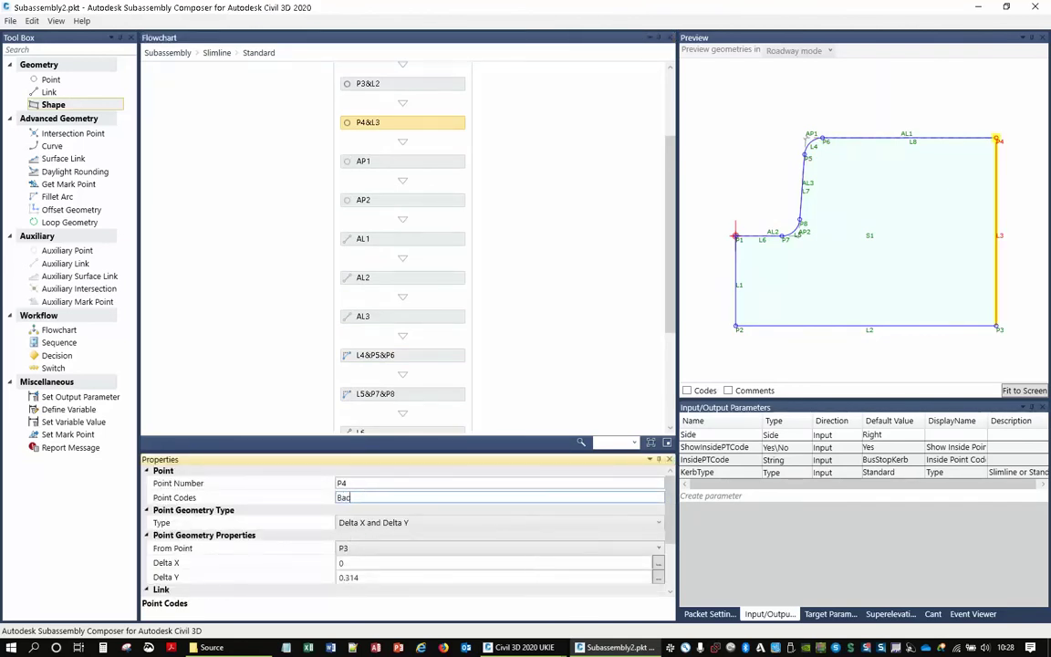
text(kofKerb)
Give fillet arc L4 the link codes "BusStopKerb" "Top" and copy that text.
click(812, 145)
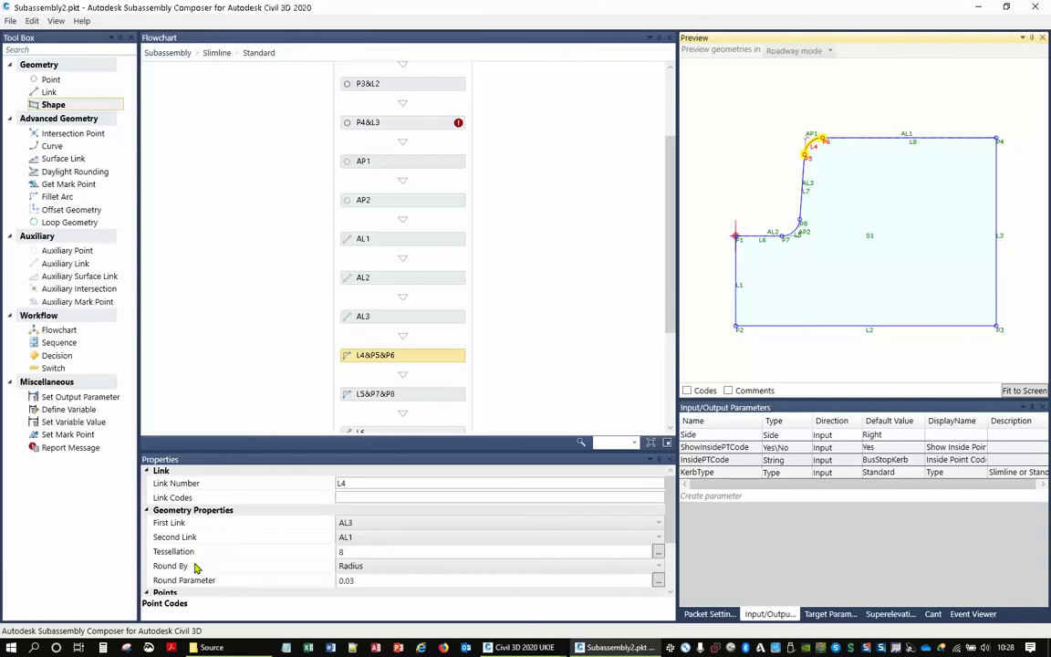
scroll(199, 571, down, 2)
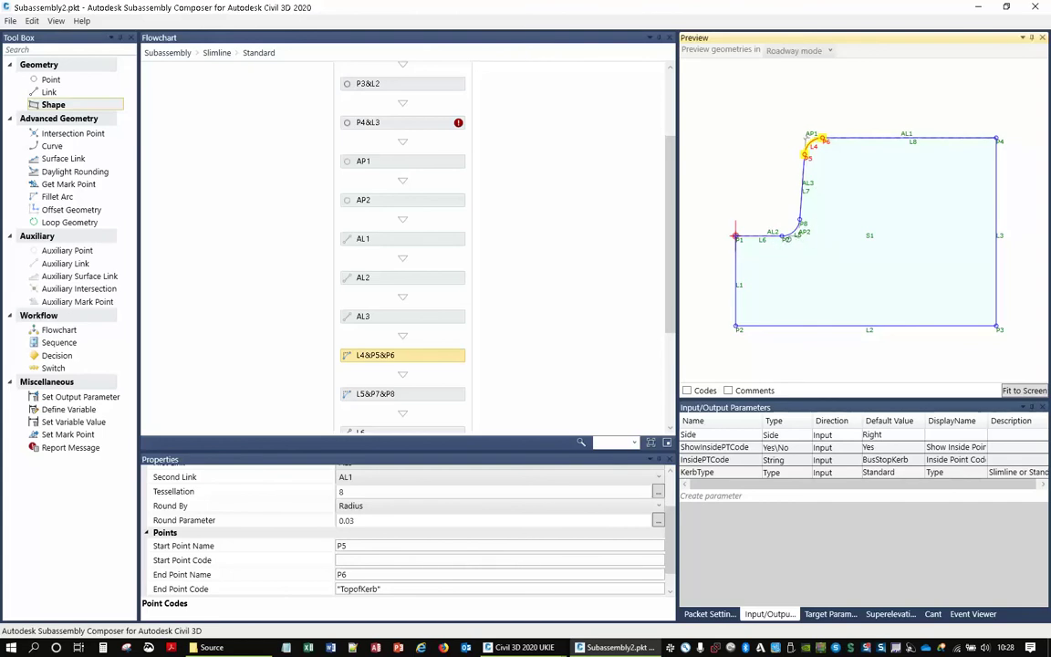
scroll(798, 233, up, 5)
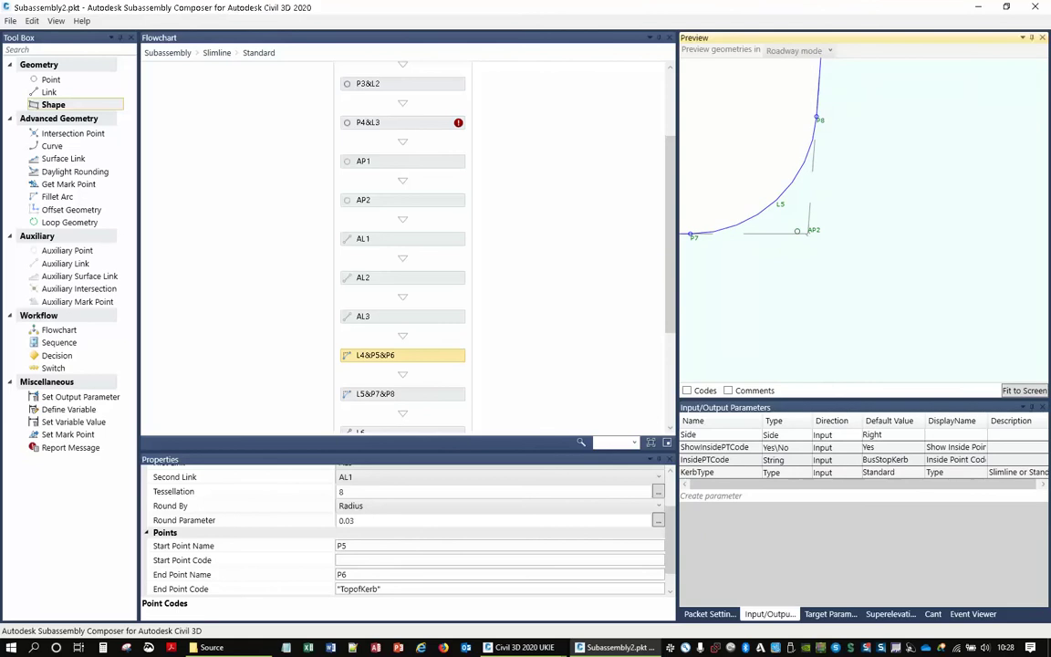
scroll(798, 230, down, 5)
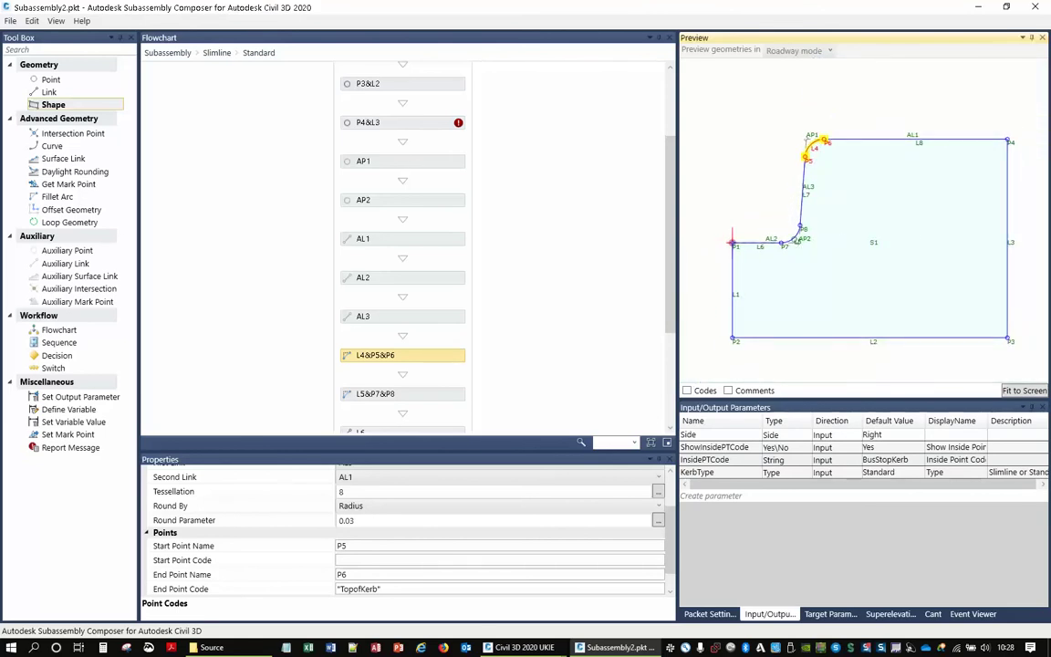
scroll(397, 301, down, 2)
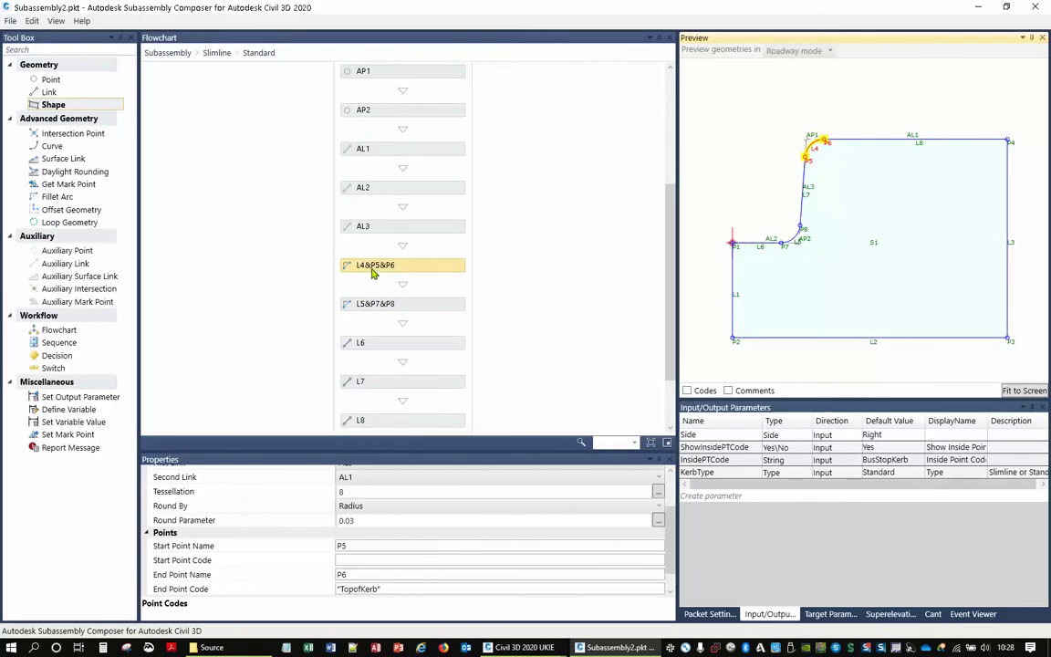
scroll(292, 554, up, 2)
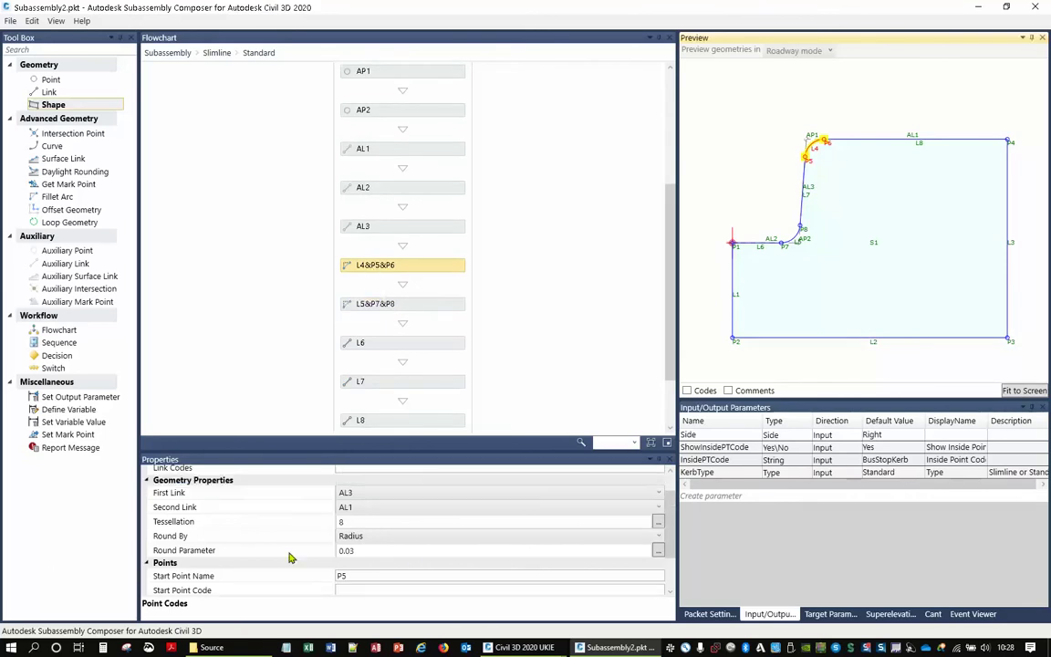
click(356, 497)
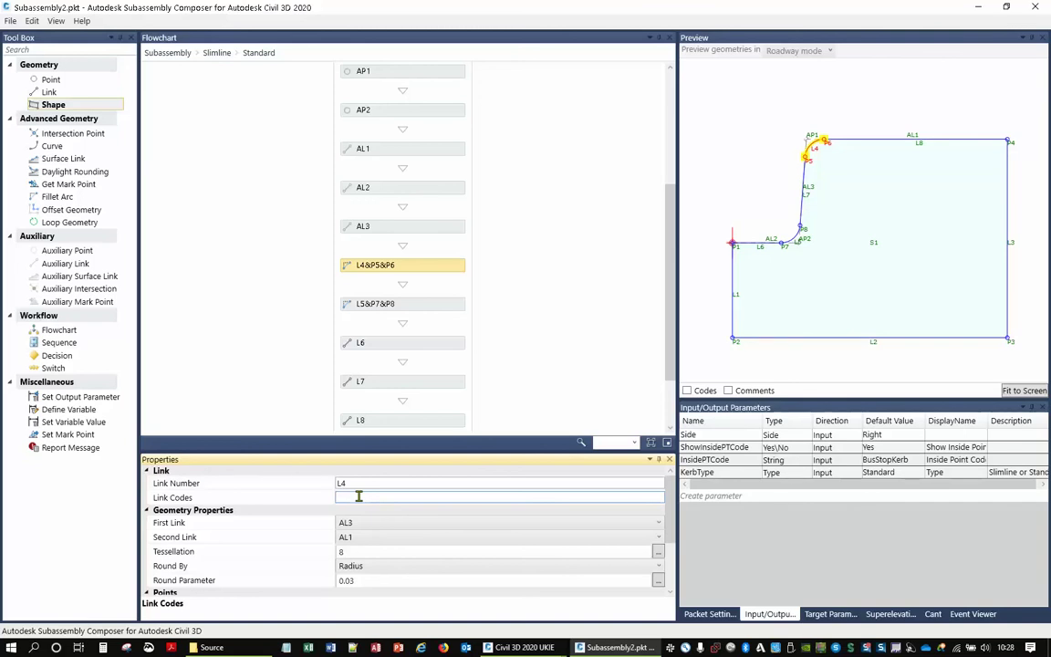
text("BusStopKerb")
key(ctrl+a)
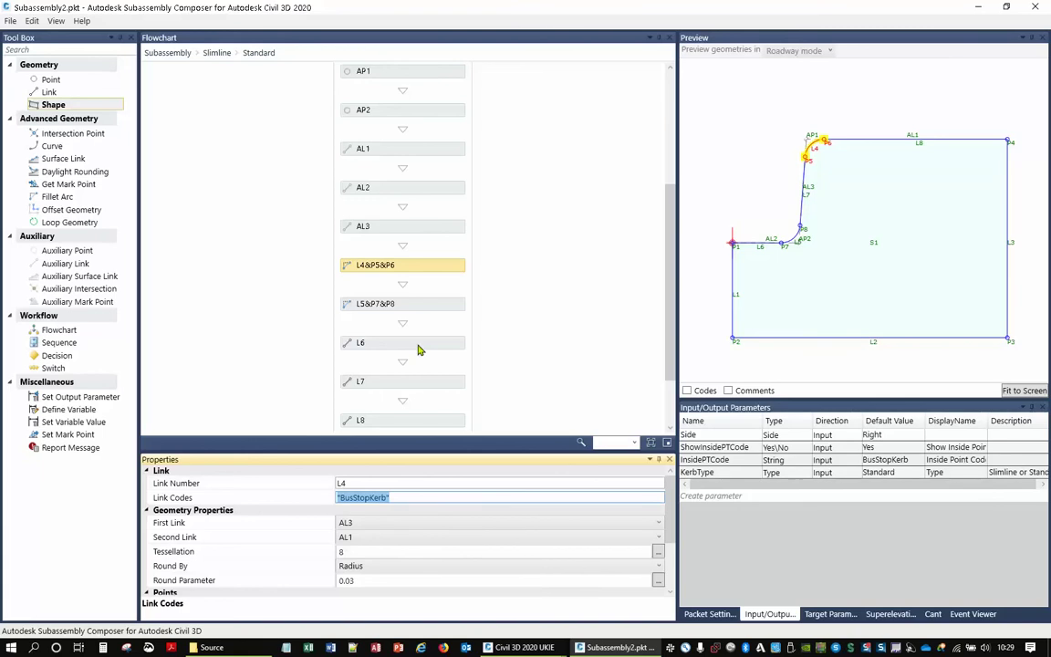
click(420, 500)
text("Top")
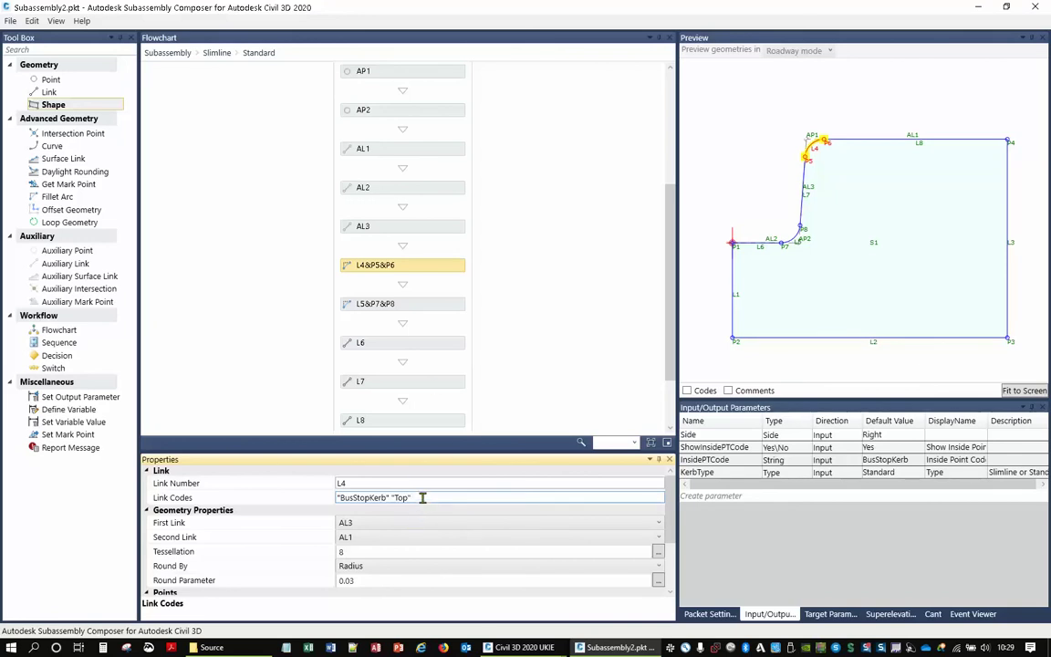
drag(423, 497, 319, 503)
key(ctrl+c)
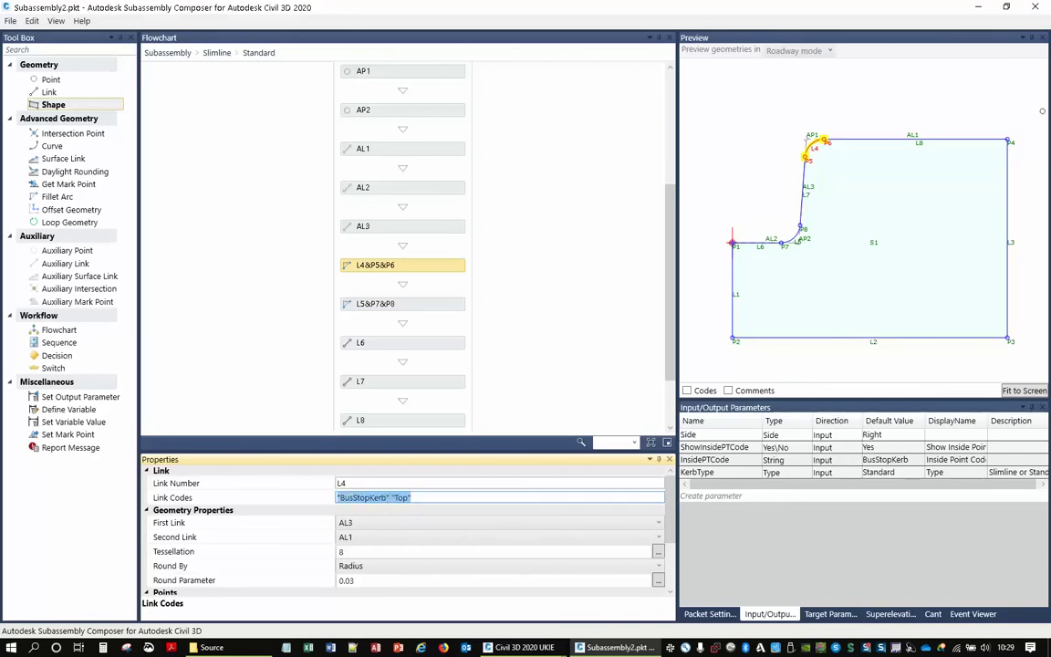
Paste the "BusStopKerb" "Top" link codes onto L5, L6, L7 and L8.
click(386, 309)
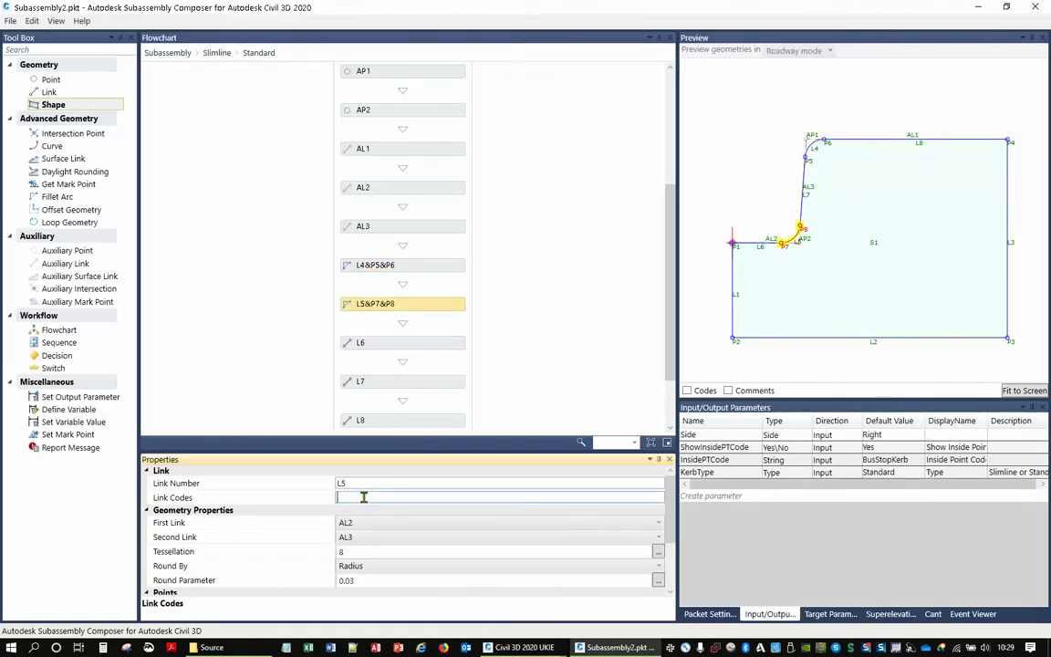
key(ctrl+v)
click(386, 344)
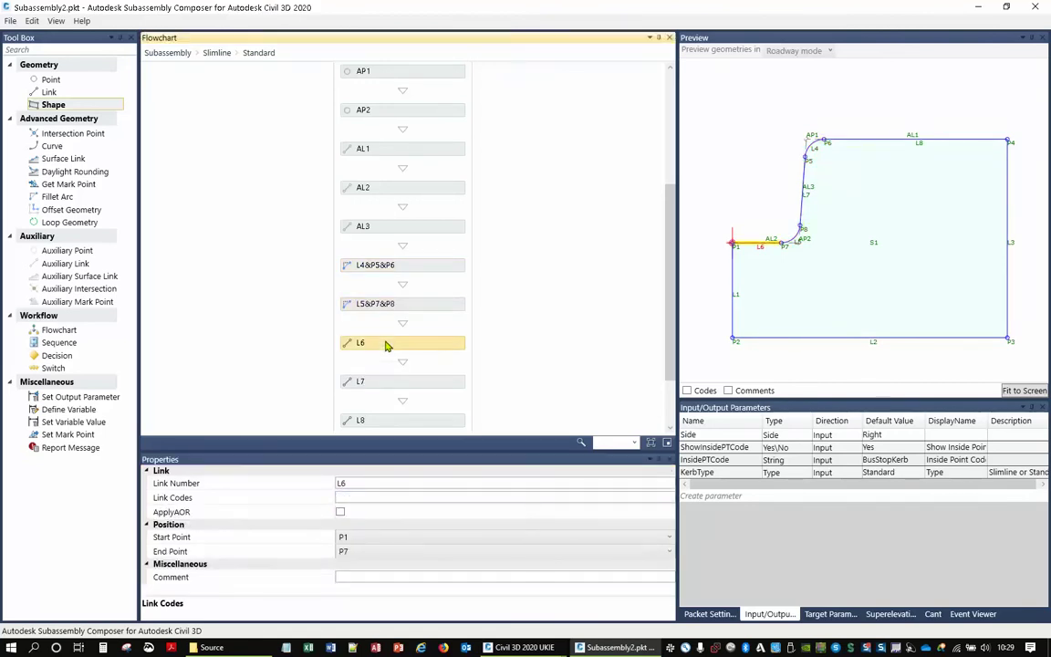
click(362, 497)
key(ctrl+v)
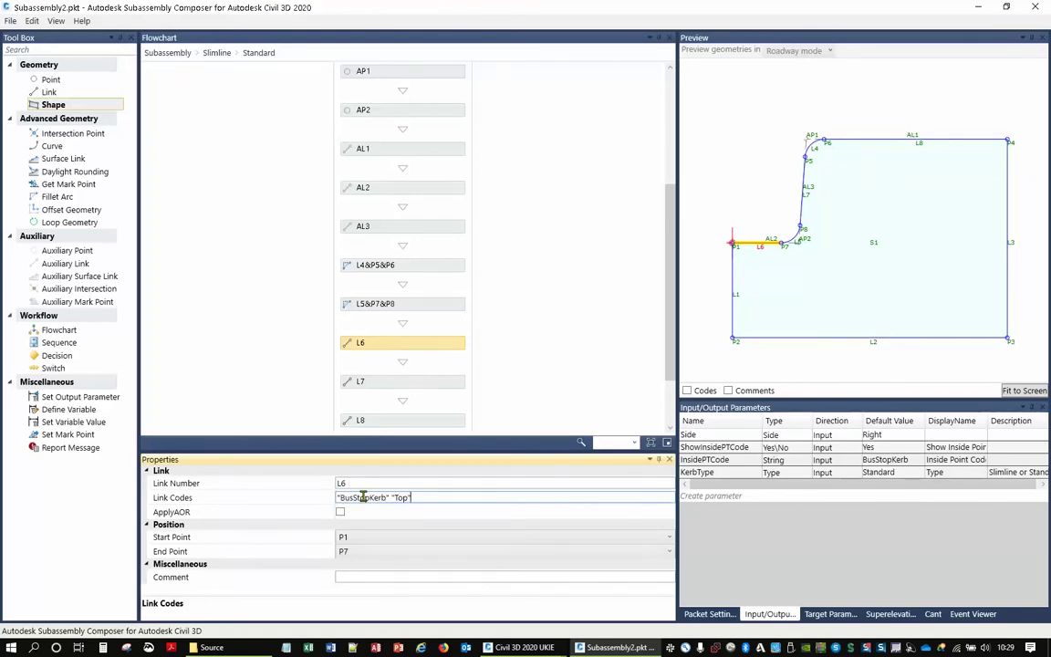
click(375, 386)
click(361, 497)
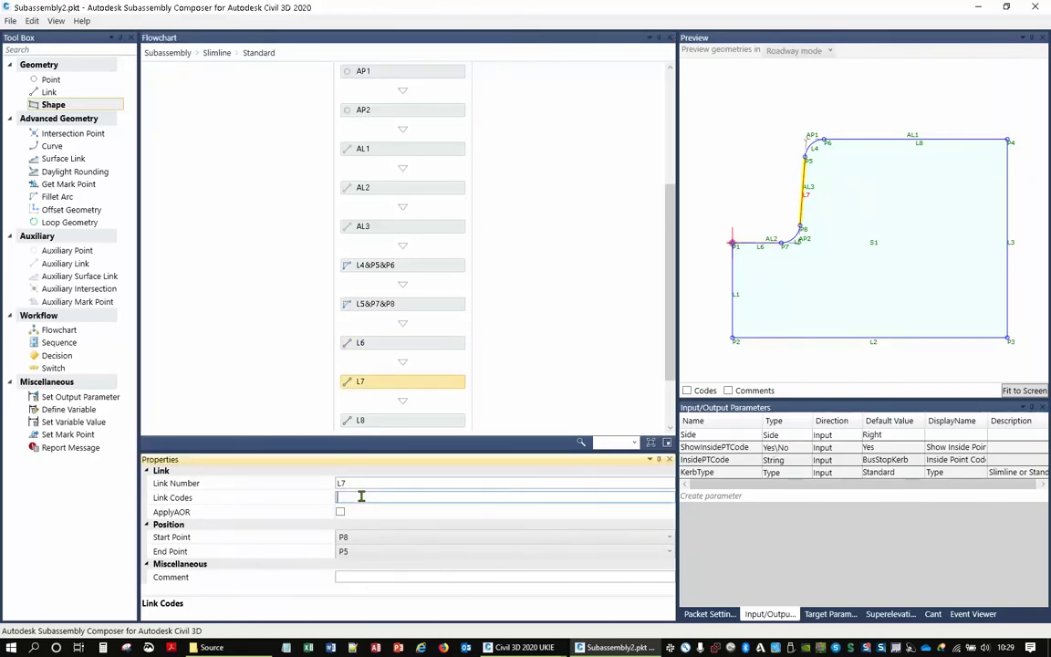
key(ctrl+v)
click(370, 421)
click(364, 497)
key(ctrl+v)
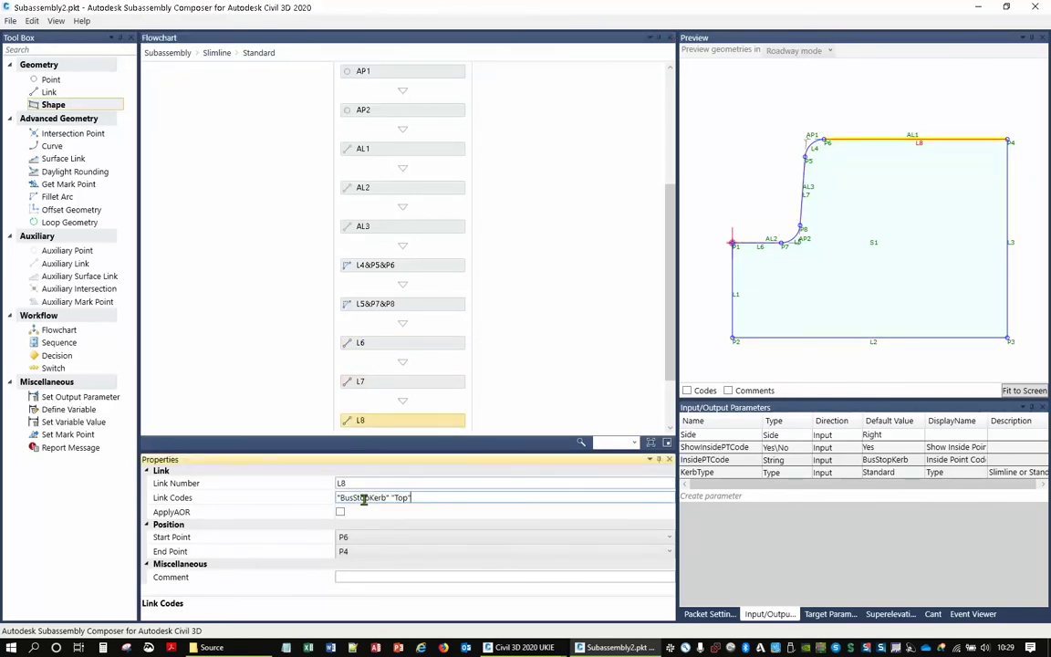
Put P4's point code in quotes as "BackofKerb" to clear its error.
scroll(280, 326, down, 1)
scroll(281, 327, up, 2)
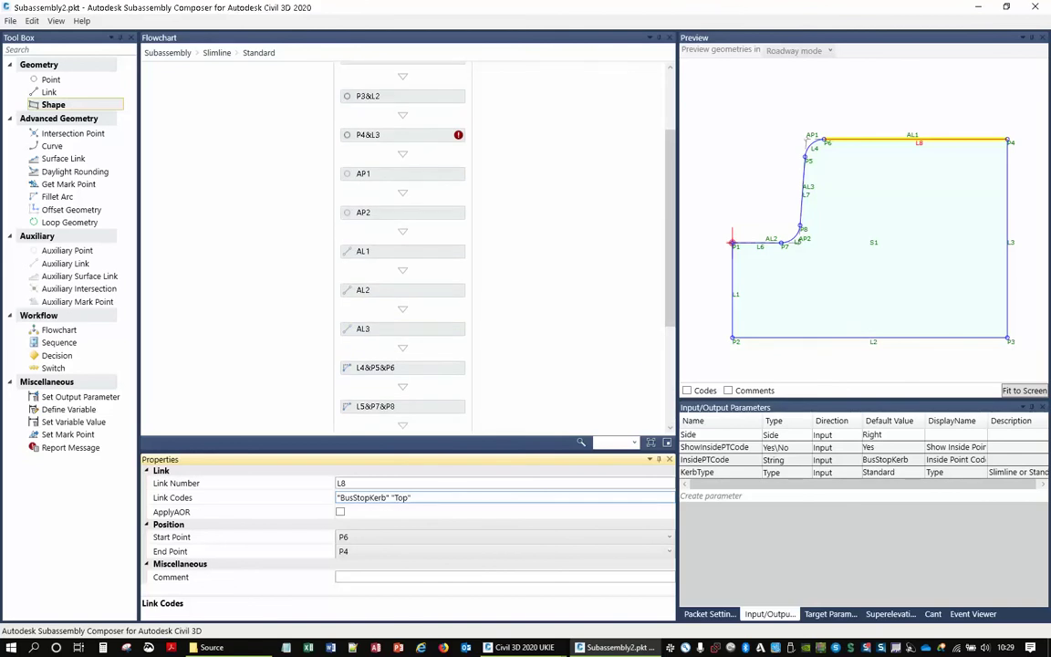
click(415, 135)
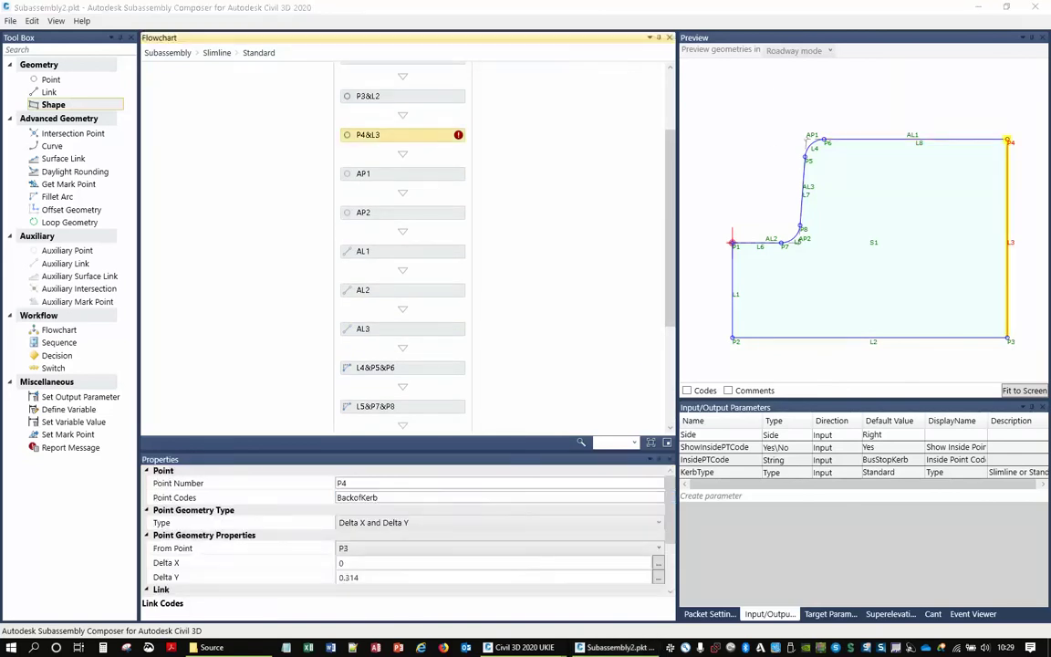
click(362, 500)
key(Home)
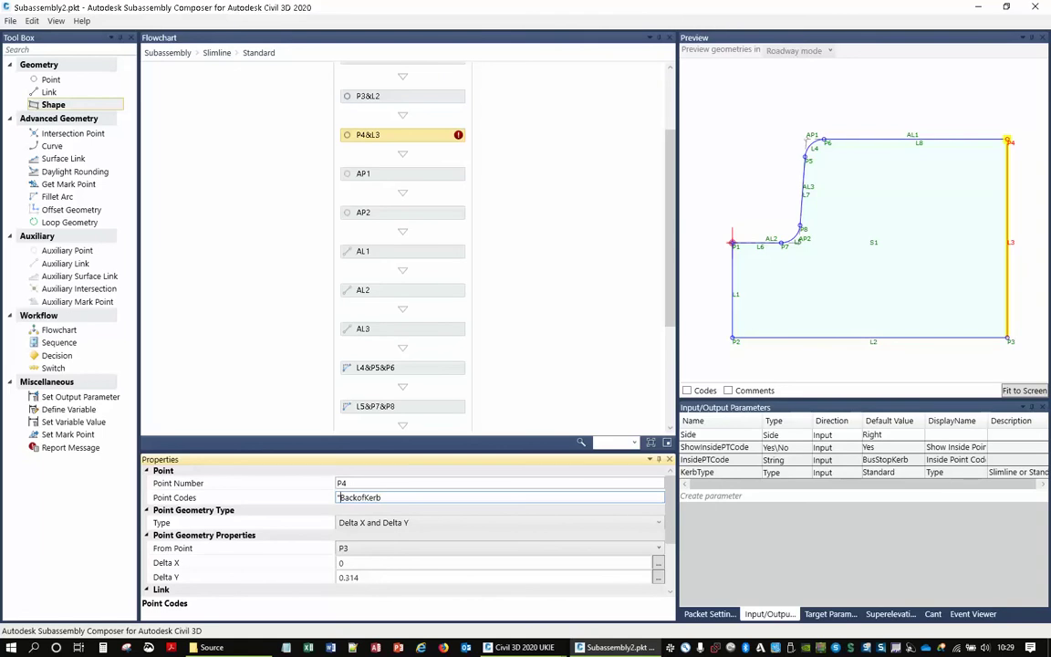
text(")
click(639, 406)
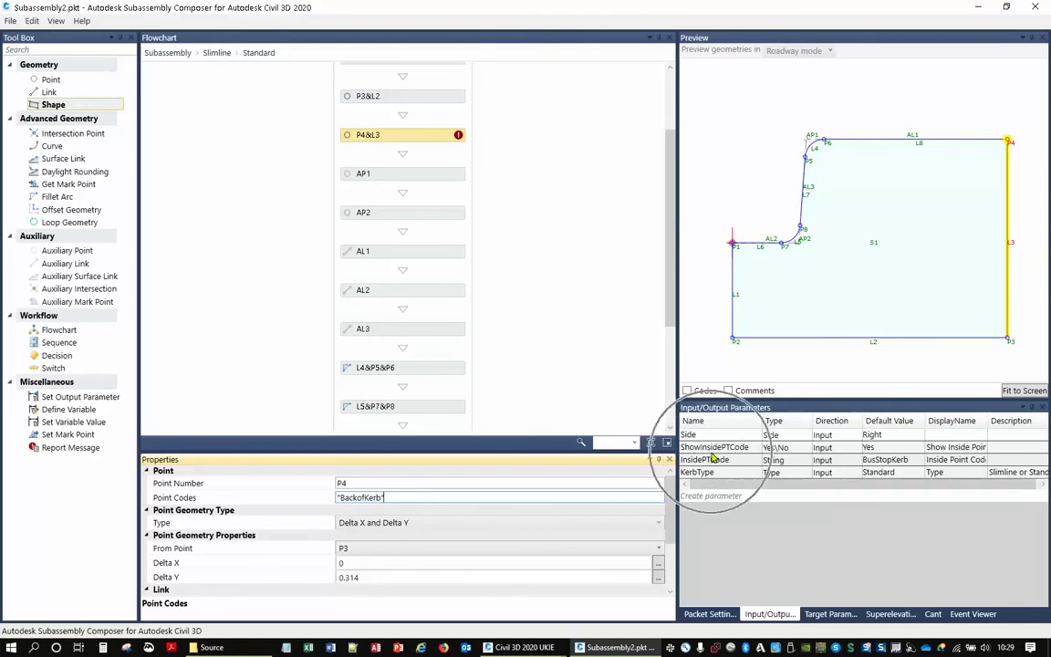
click(429, 485)
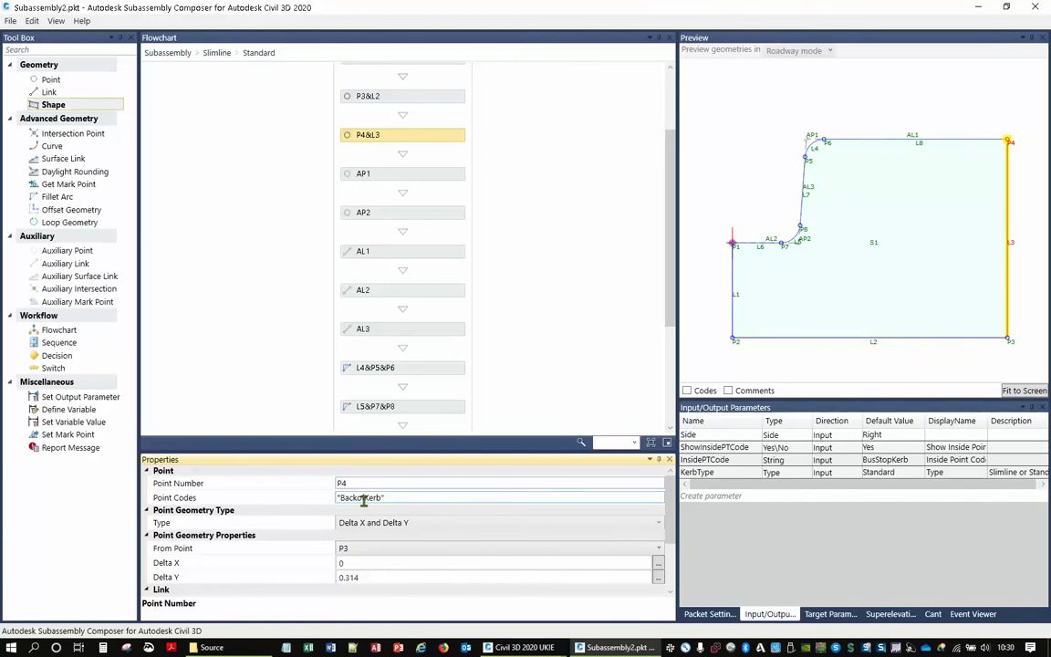
scroll(334, 144, up, 3)
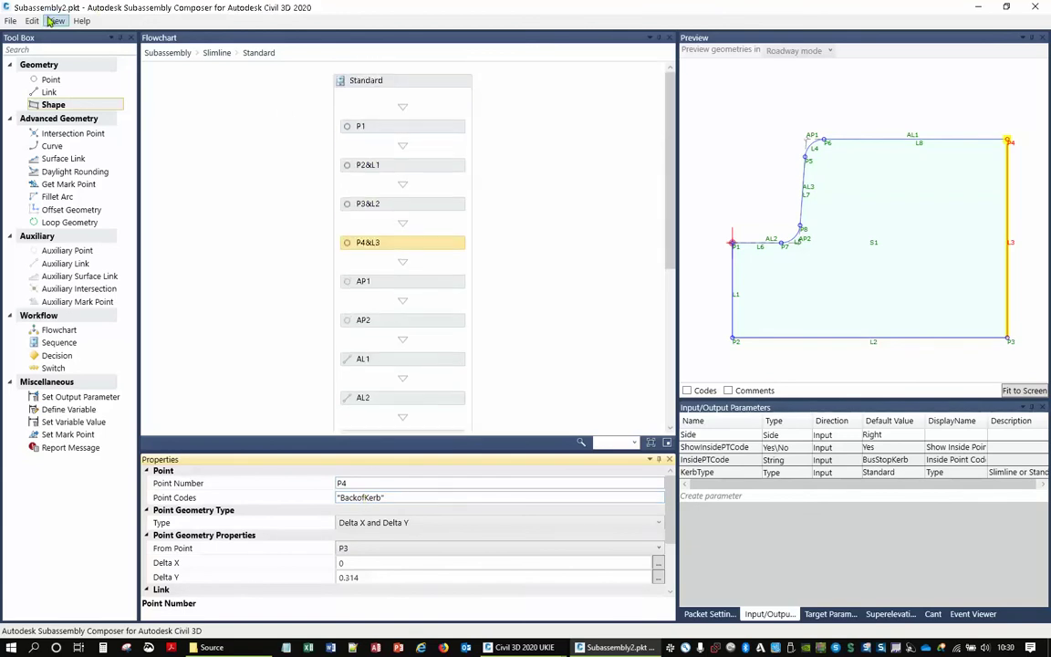
Save the subassembly as BusStopKerbV4.pkt in the Subassemblies folder.
click(10, 20)
click(38, 76)
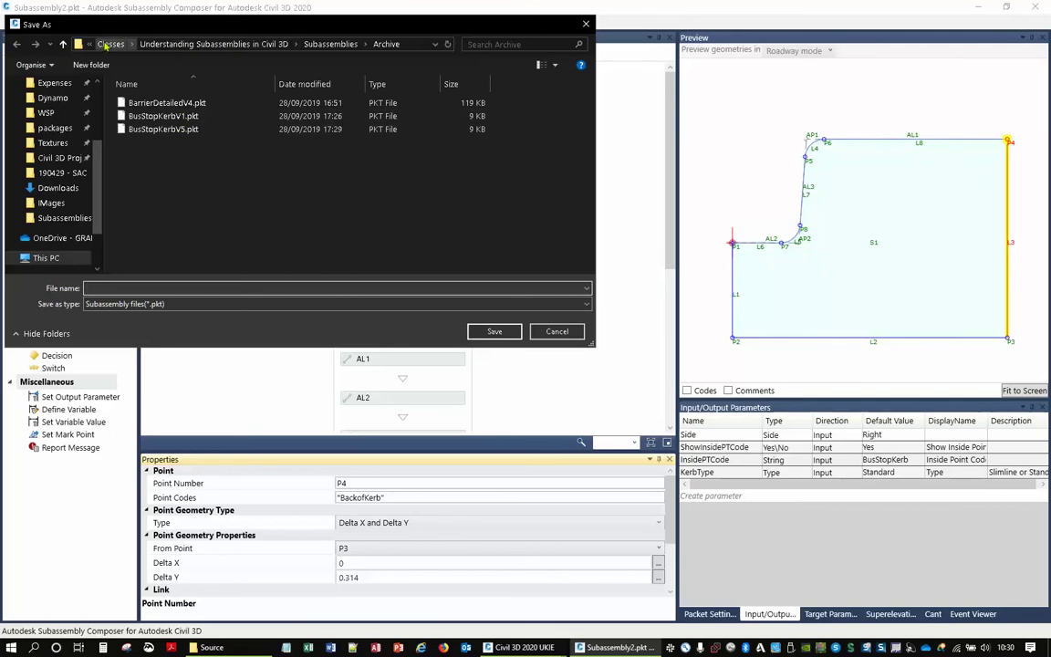
click(330, 44)
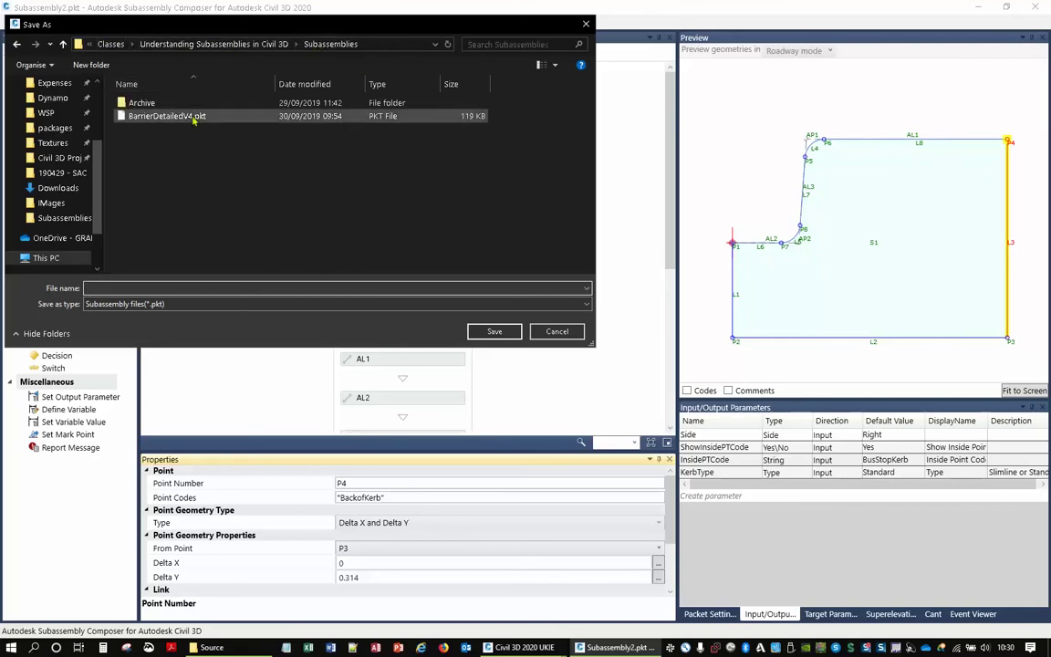
click(148, 287)
text(Bu)
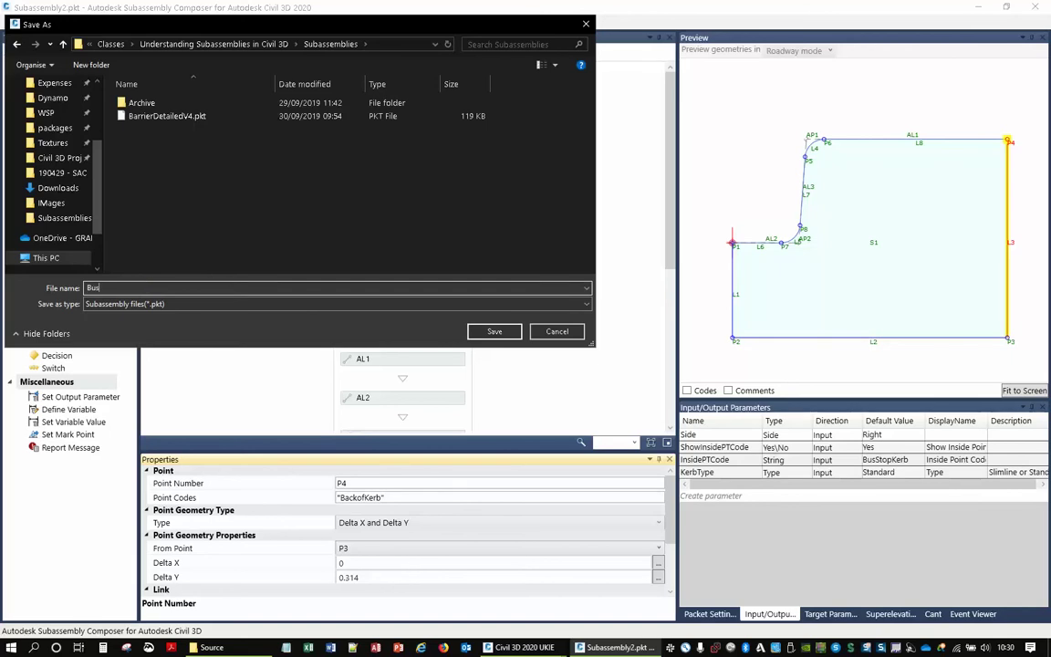
text(sStopKerbV4)
click(495, 332)
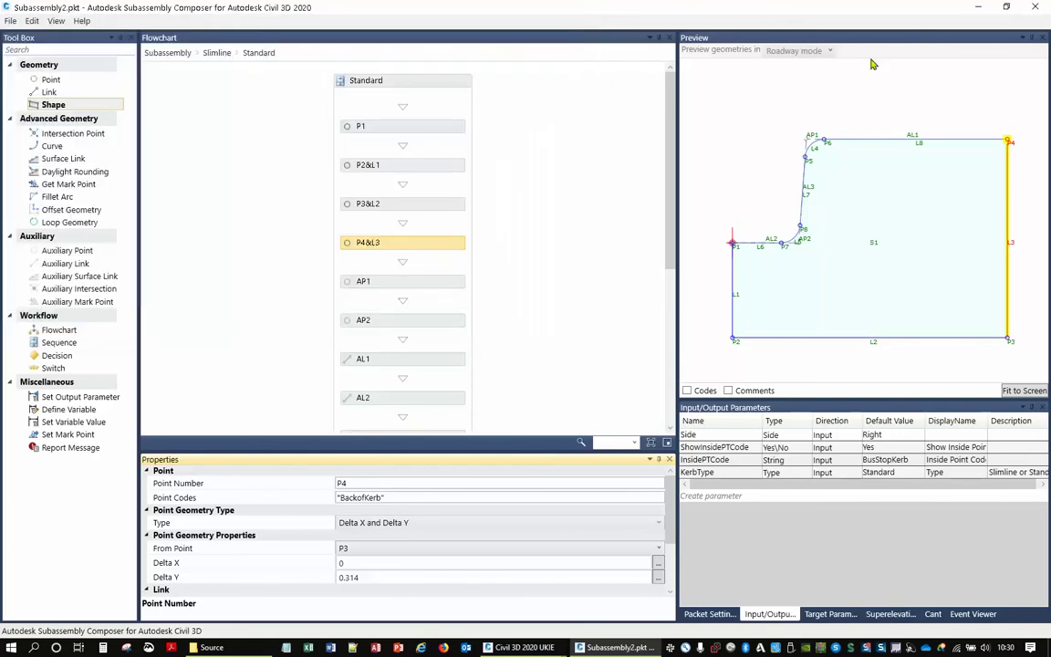
Switch from Subassembly Composer back to the Civil 3D drawing, dismissing the help.
click(978, 8)
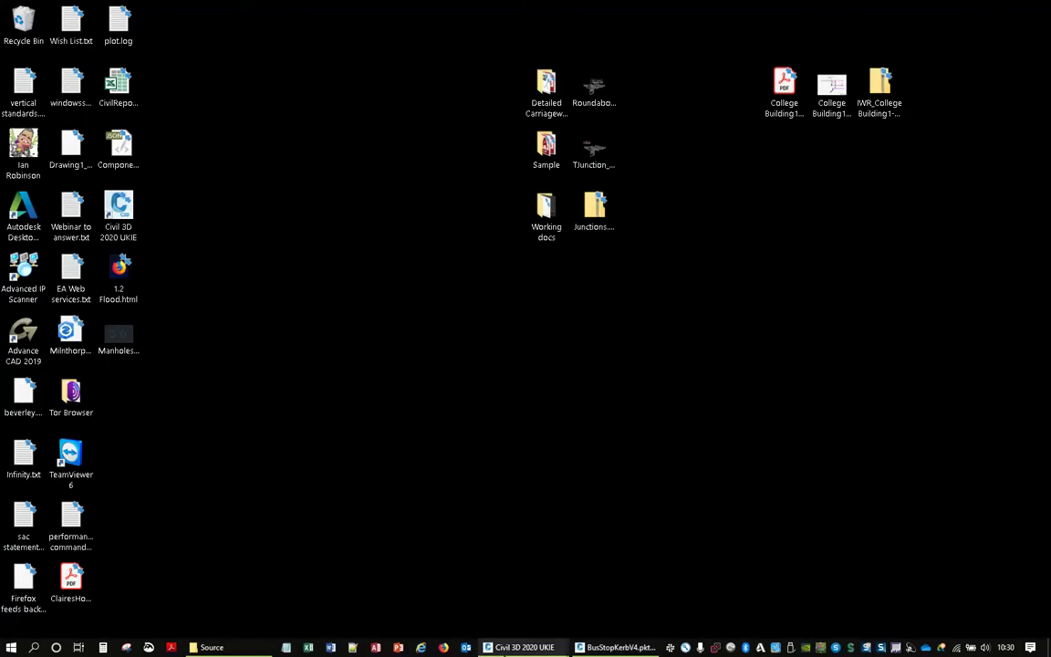
mouse_move(524, 647)
click(598, 570)
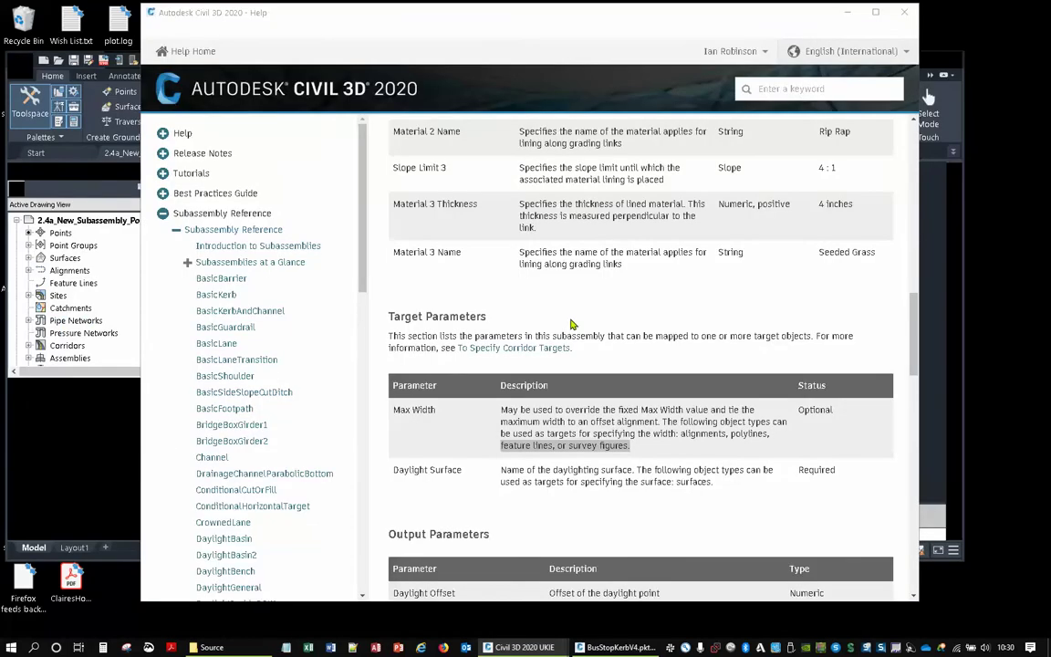
click(944, 44)
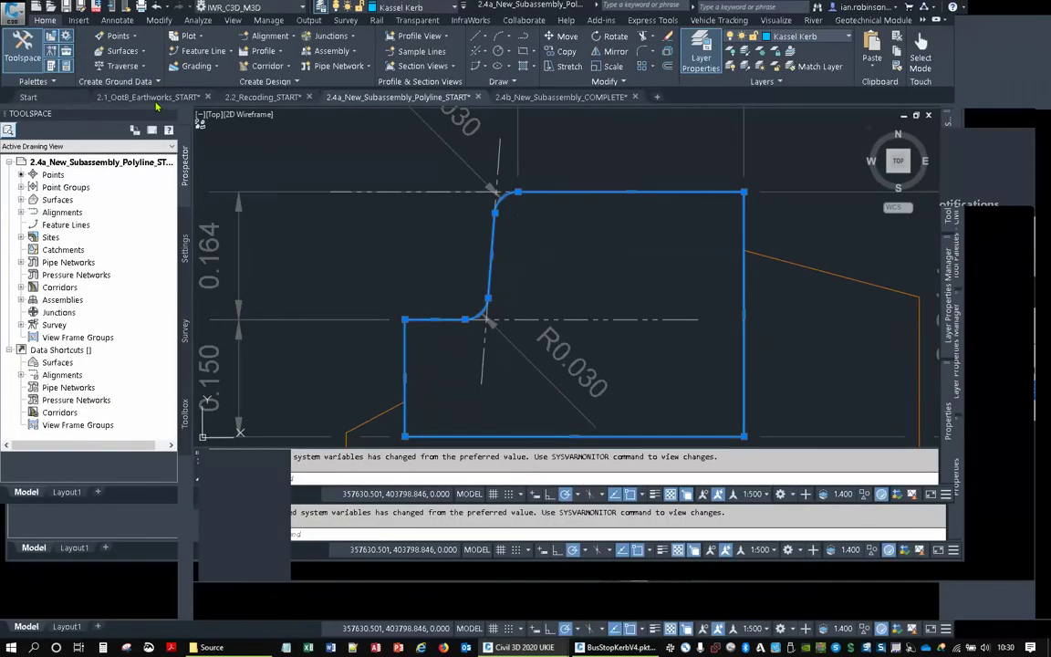
Import BusStopKerbV4.pkt onto the My Custom Assemblies tool palette.
click(78, 22)
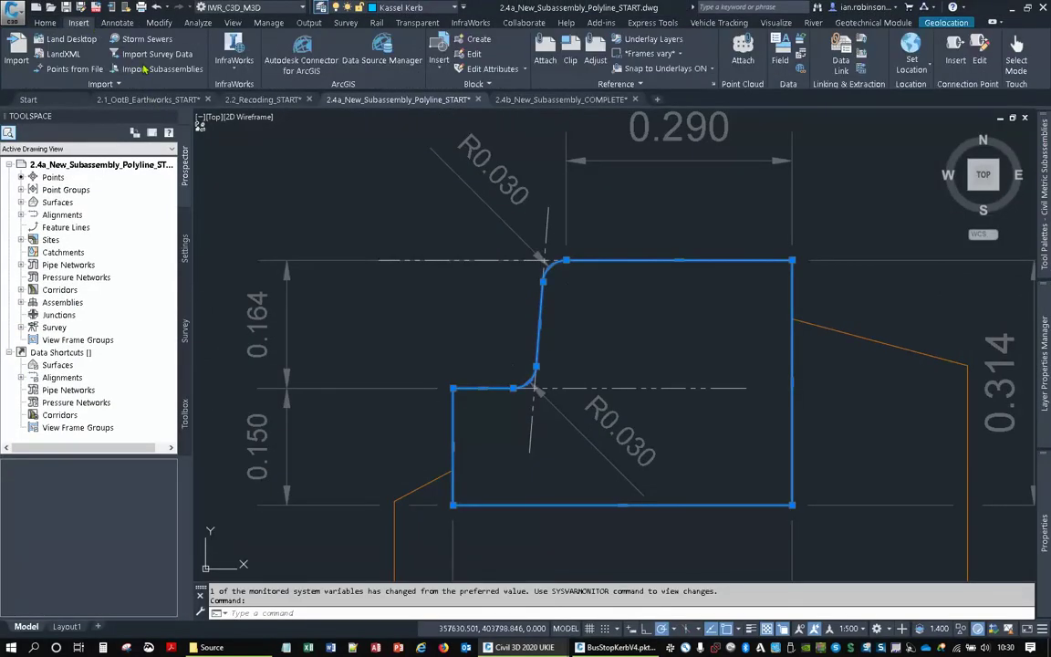
click(157, 68)
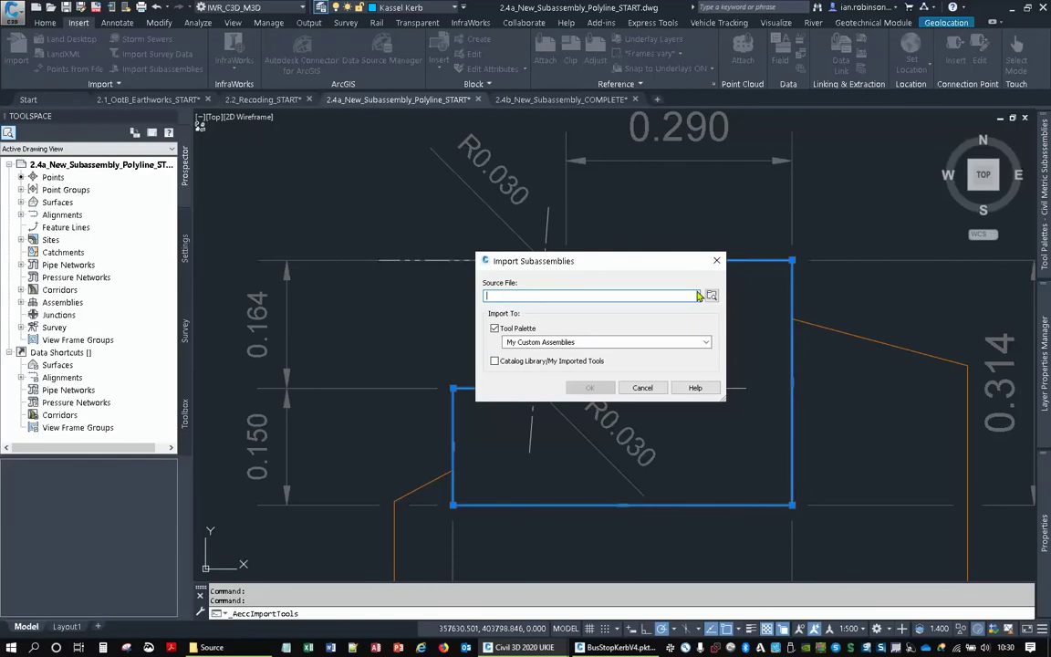
click(711, 295)
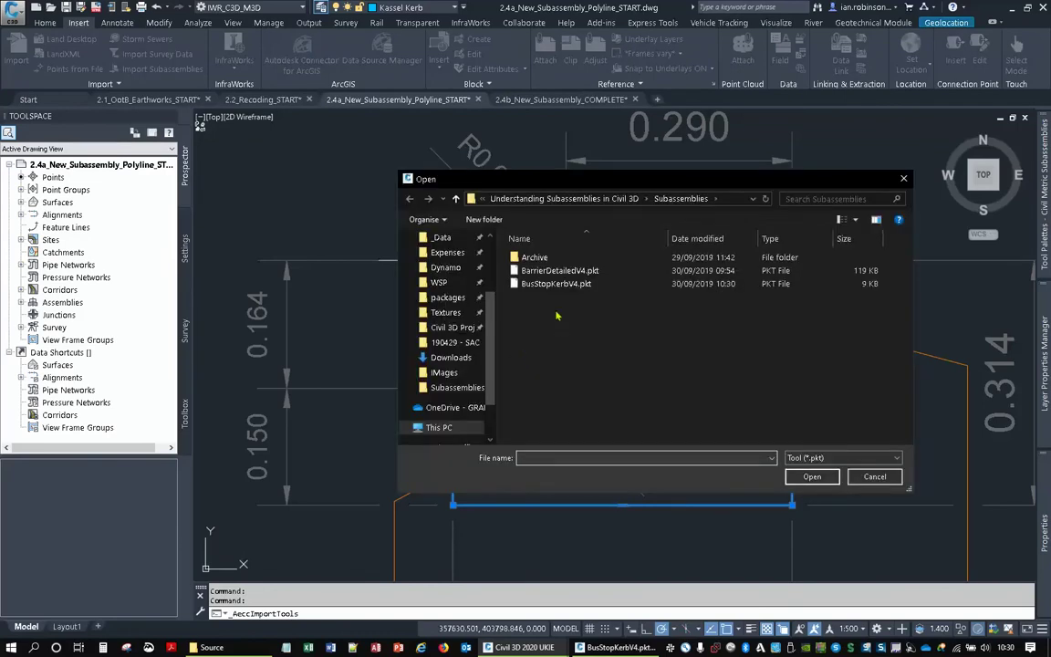
click(554, 284)
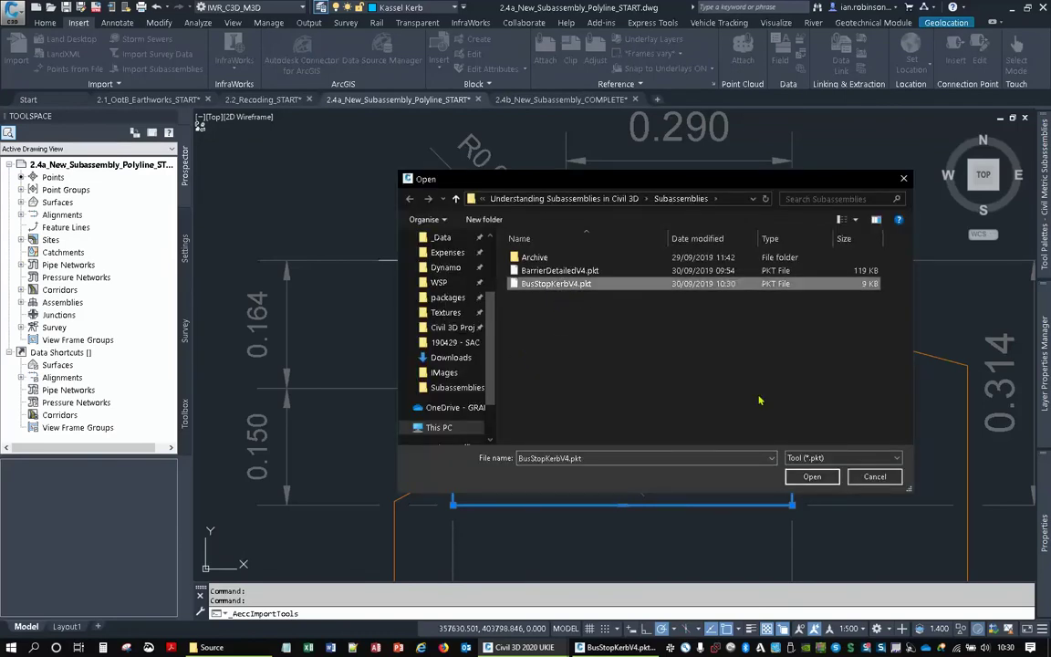
click(811, 477)
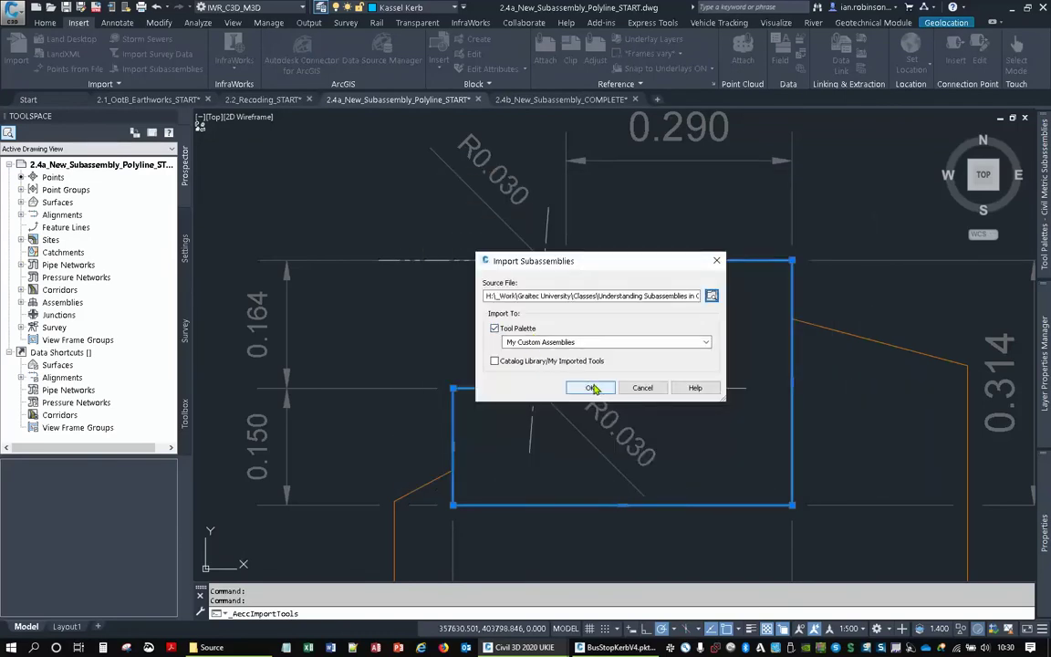
click(593, 387)
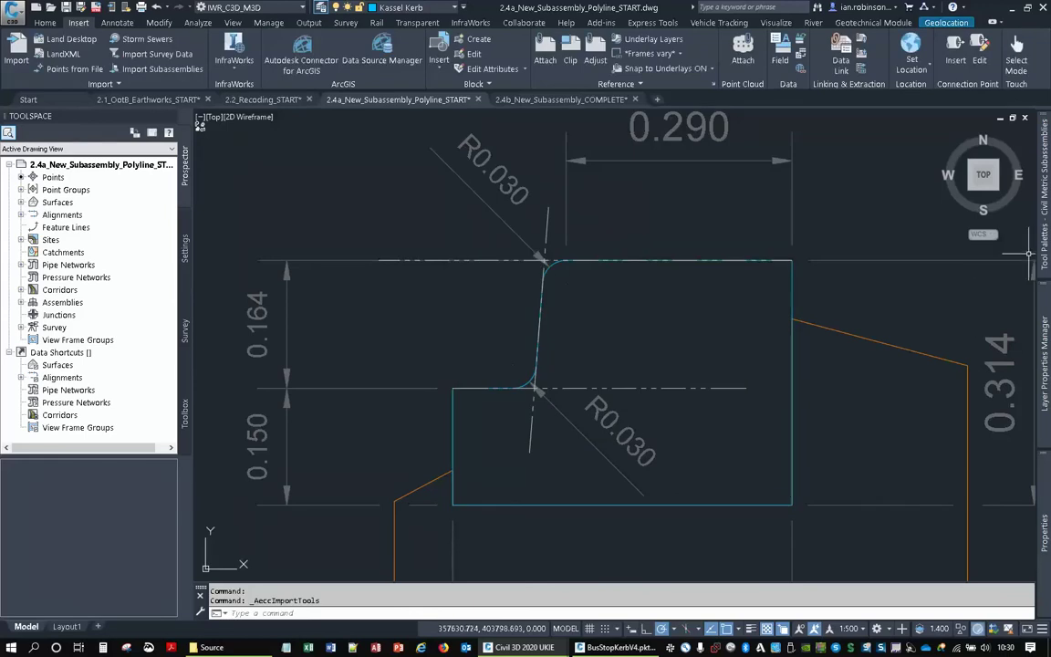
mouse_move(1047, 260)
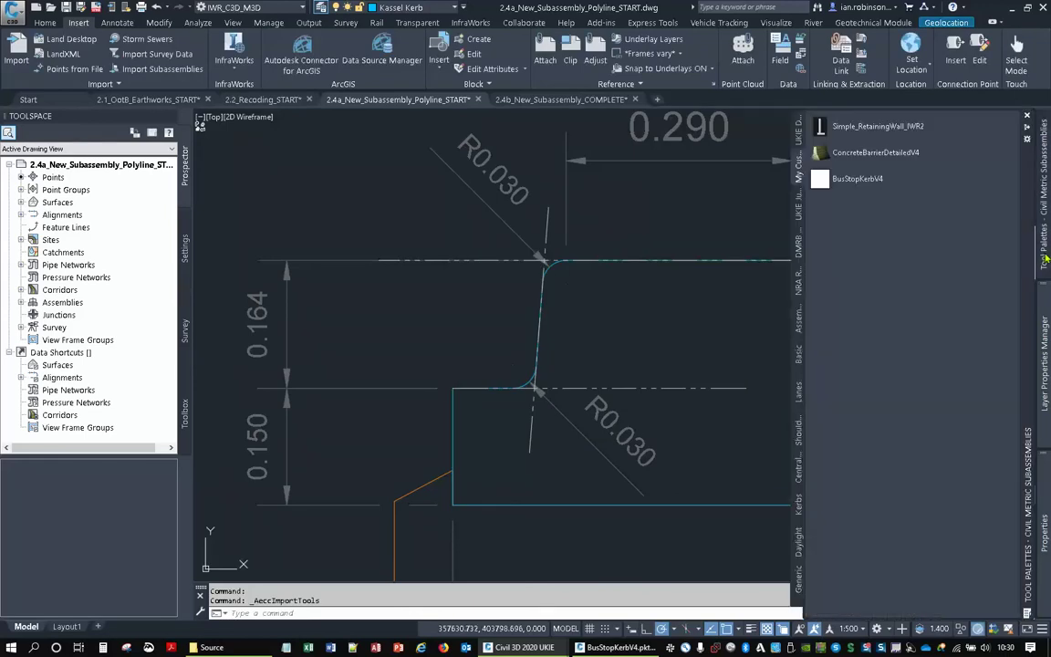
Place BusStopKerbV4 on the assembly with Type Standard and Side Left.
scroll(607, 191, down, 3)
click(858, 179)
scroll(483, 388, down, 3)
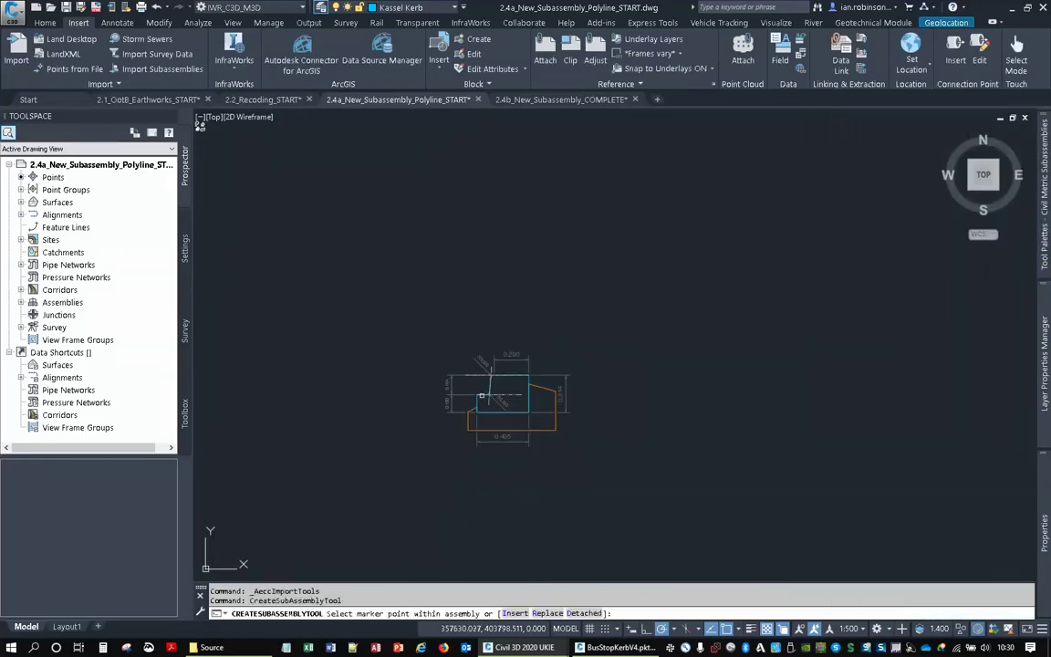
mouse_move(1045, 530)
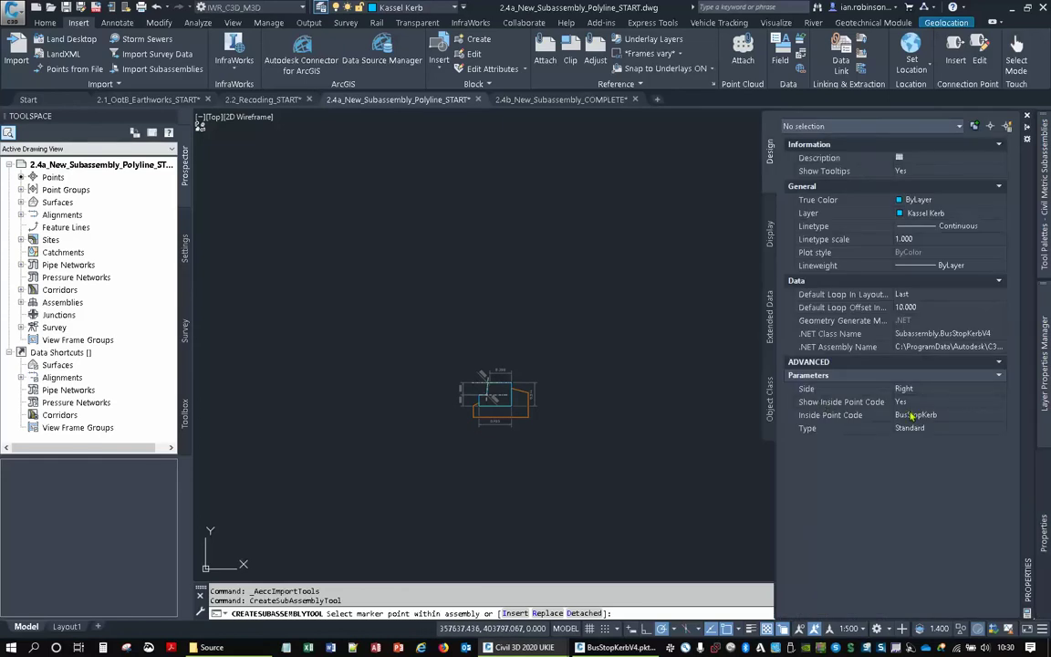
click(910, 428)
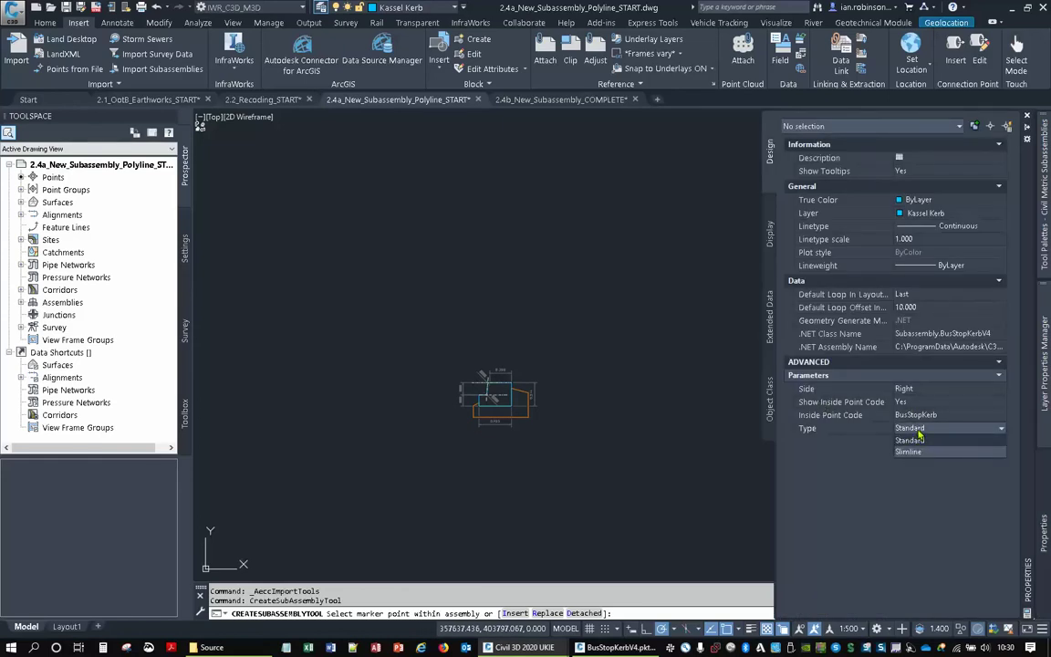
click(919, 439)
click(915, 415)
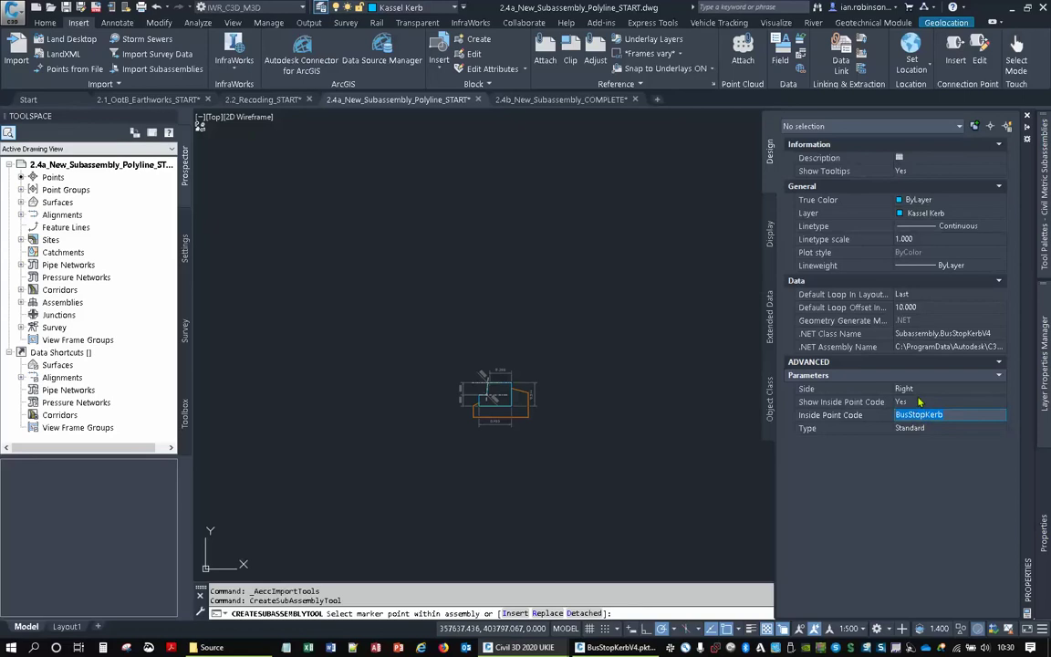
click(918, 390)
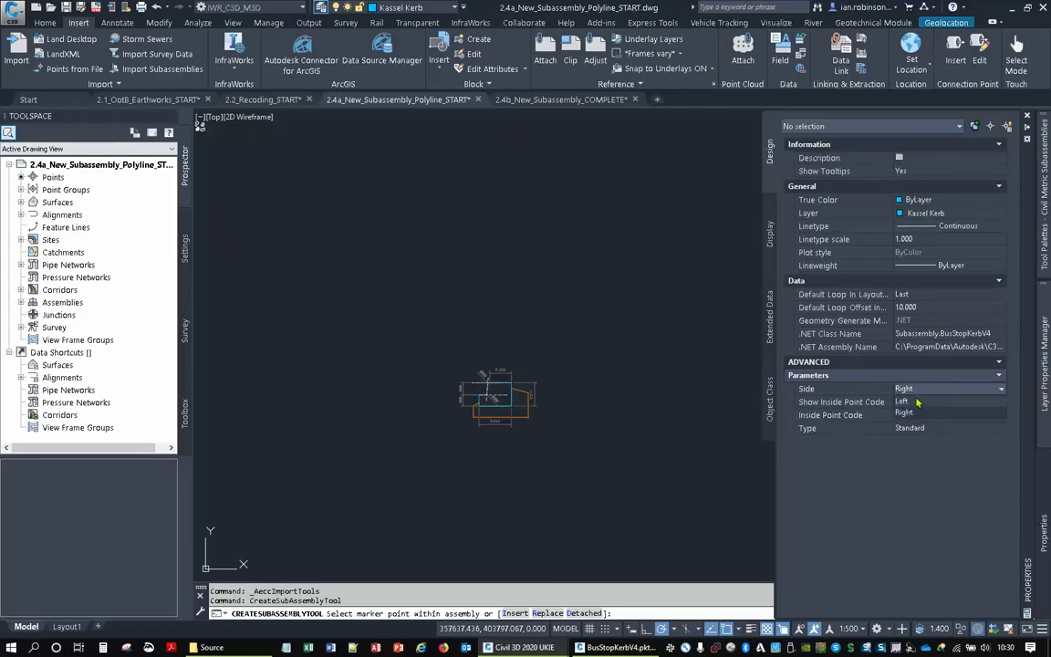
click(917, 402)
scroll(509, 390, up, 8)
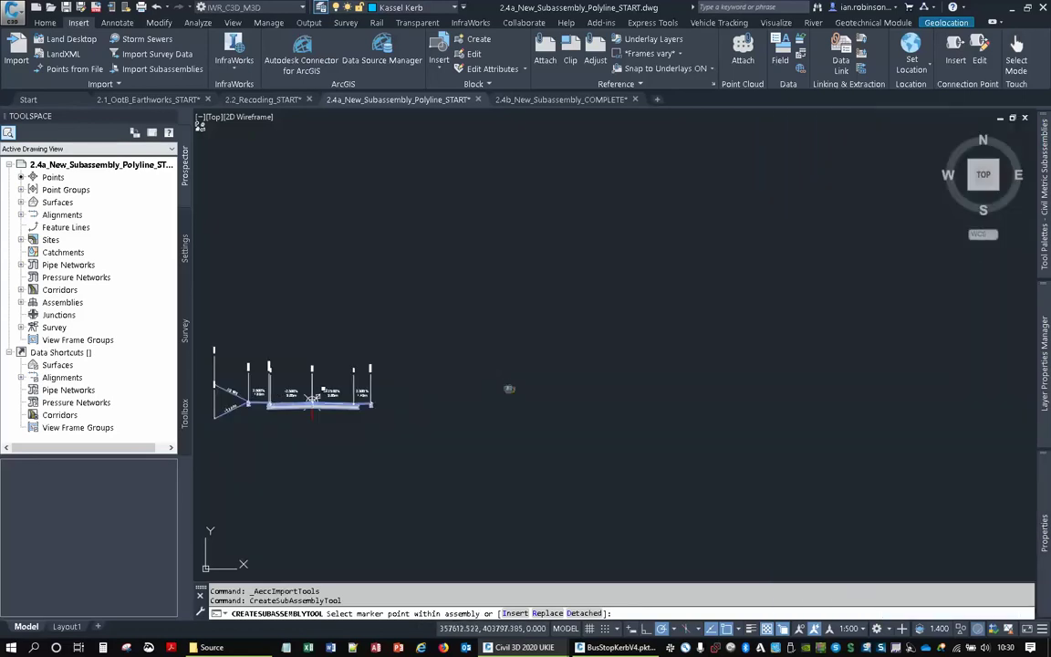
middle_drag(364, 396, 466, 352)
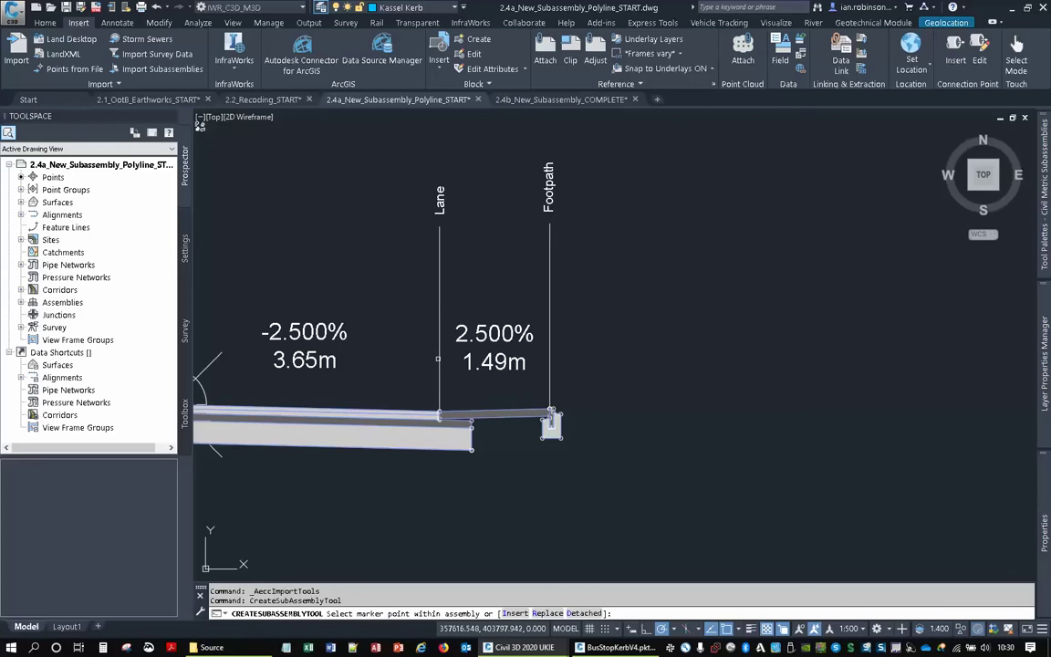
scroll(401, 438, up, 6)
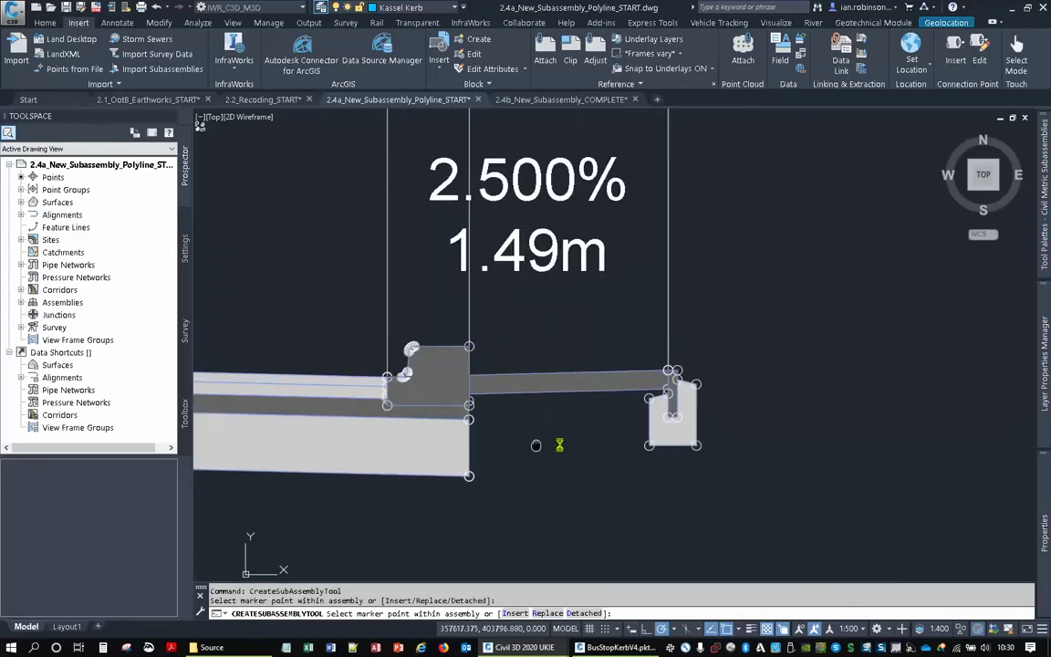
key(Escape)
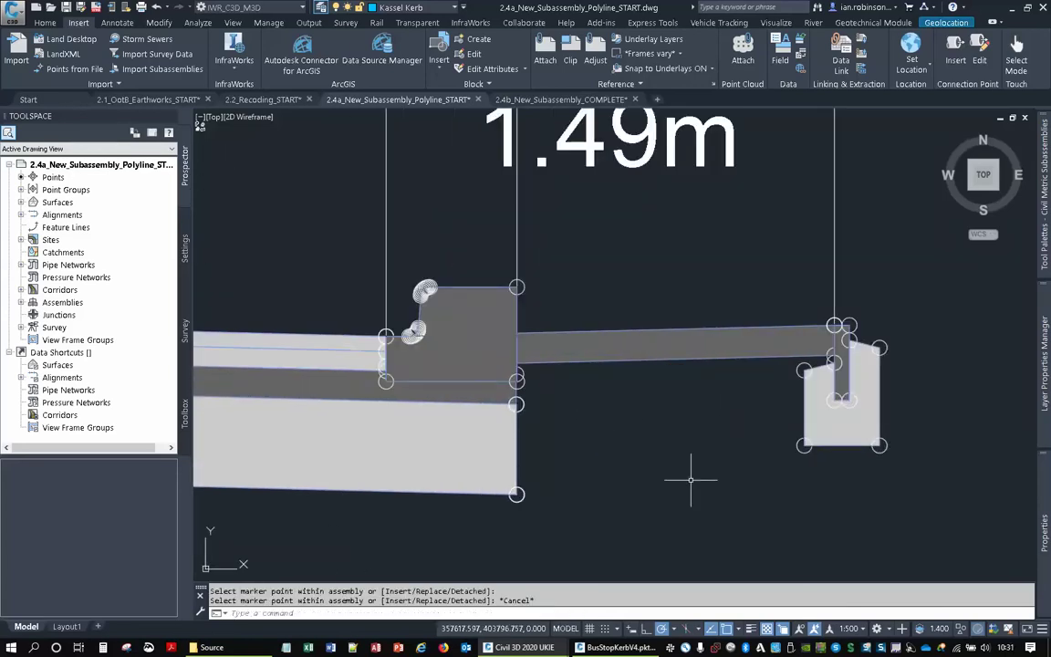
Move the footpath subassembly to attach at the kerb's top back corner.
click(966, 488)
click(756, 347)
right_click(645, 336)
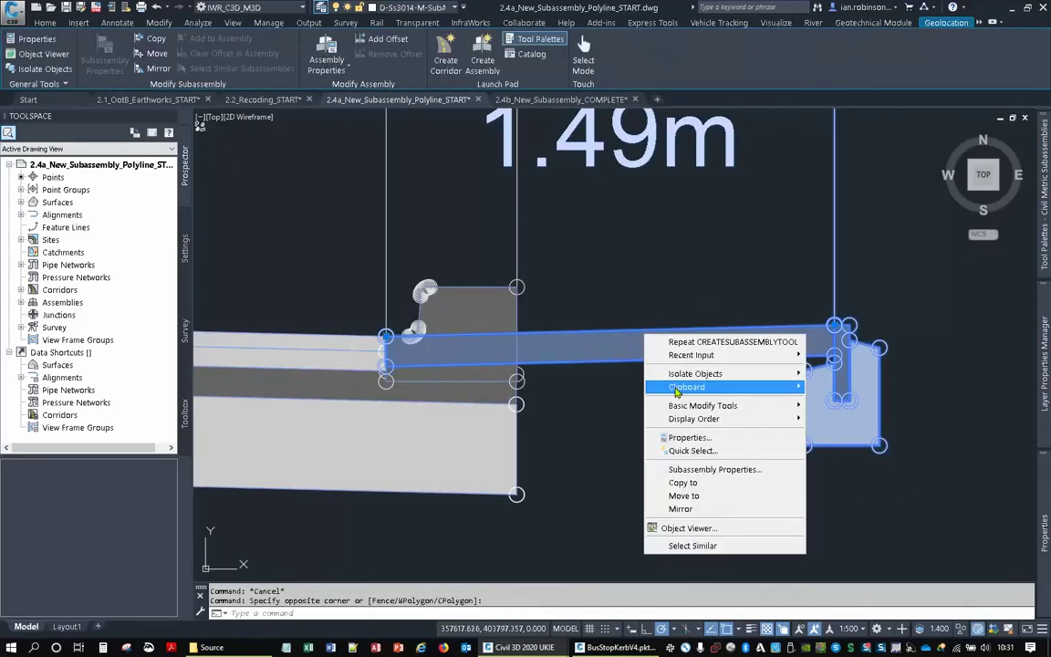
click(683, 496)
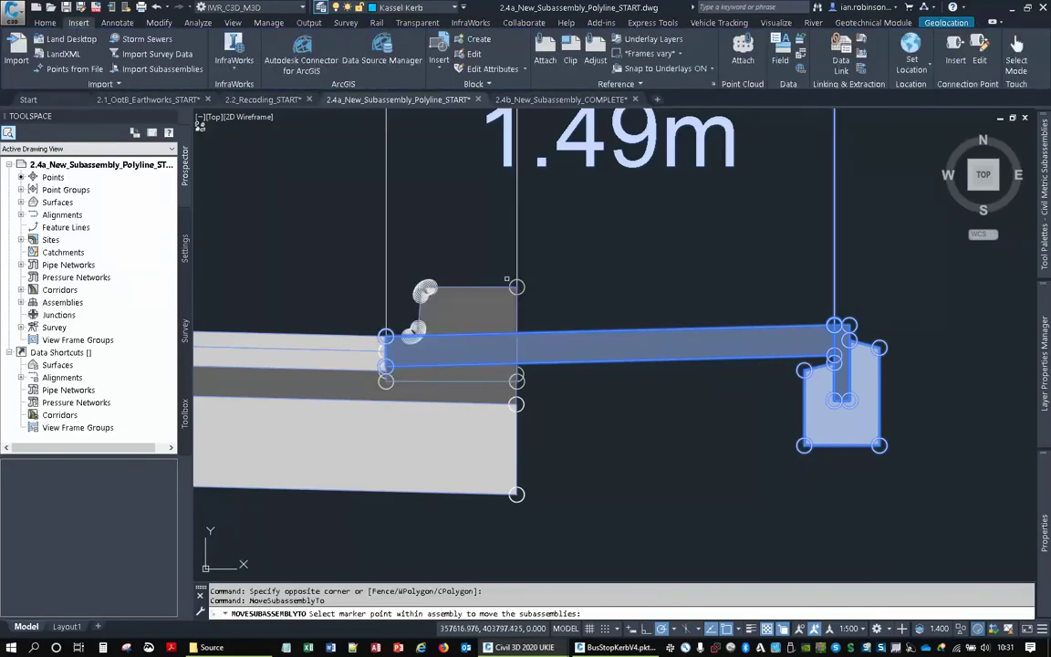
click(516, 287)
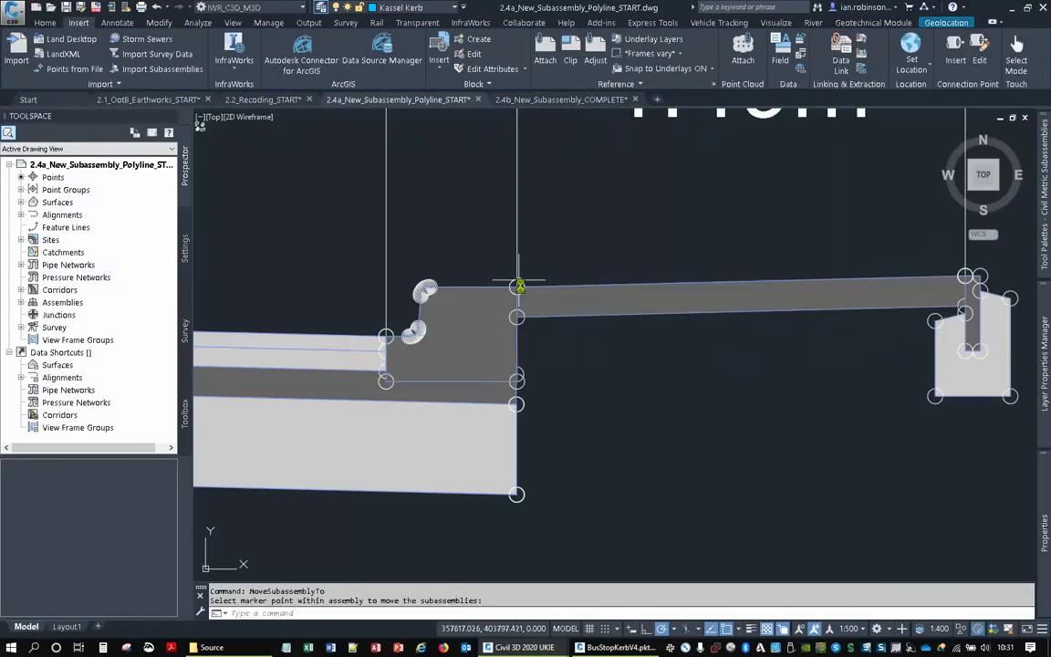